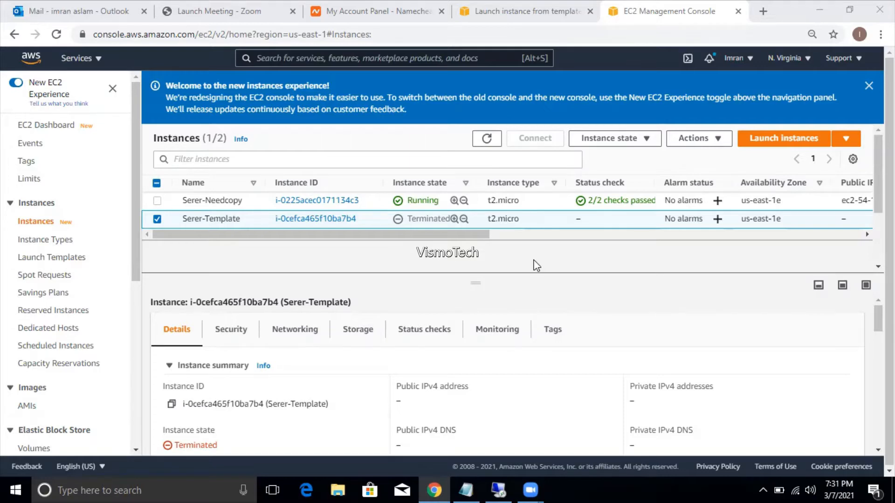
# Step: Launch Task Manager from the remote server's taskbar and expand it to show full process details
pyautogui.click(498, 489)
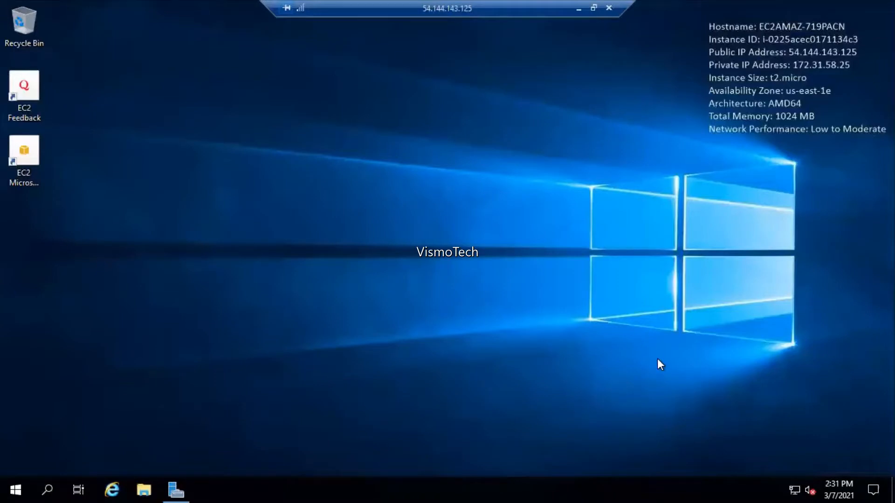
pyautogui.rightClick(441, 484)
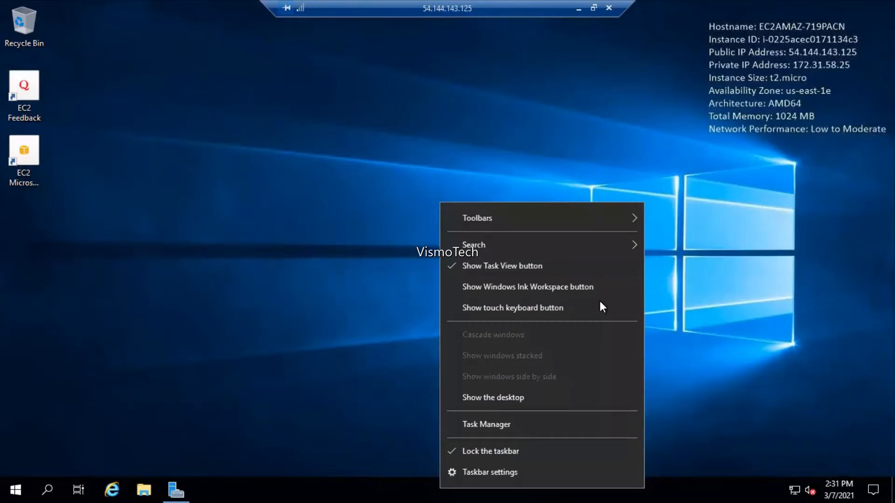
pyautogui.click(487, 424)
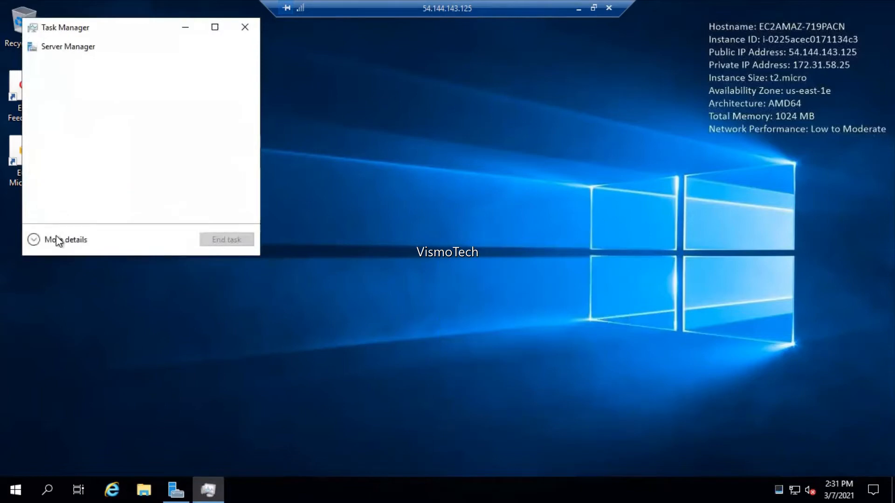
pyautogui.click(55, 240)
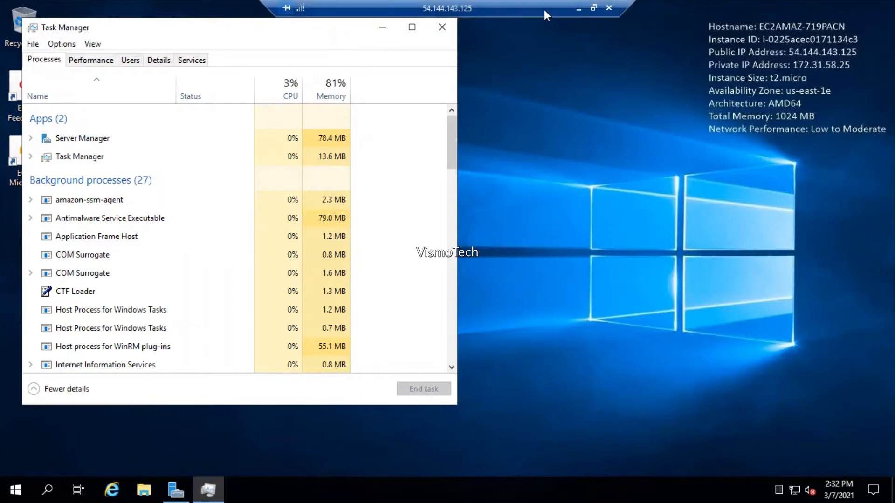
# Step: Copy the server address 54.144.143.125 from the notes and open a Command Prompt via Run
pyautogui.click(578, 8)
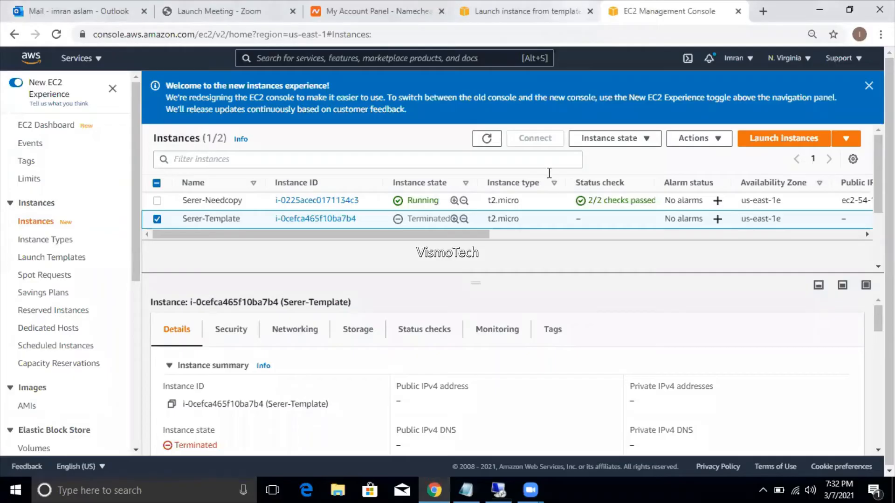
pyautogui.click(474, 482)
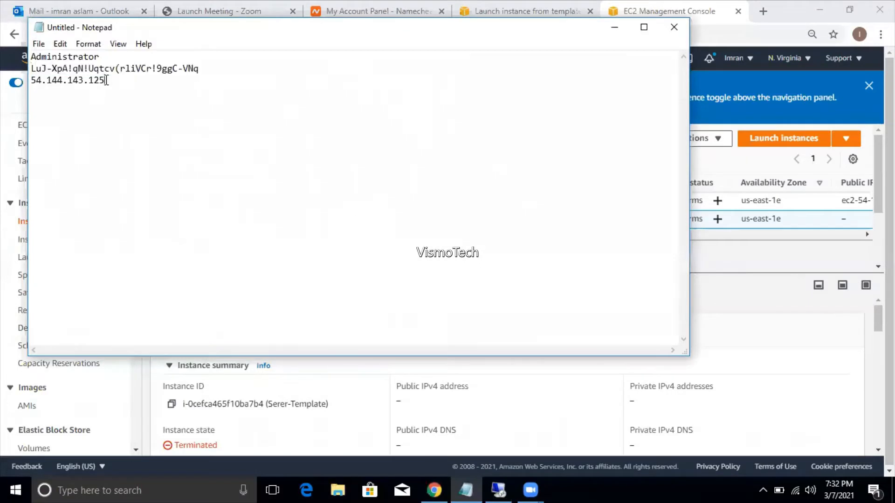
pyautogui.moveTo(106, 80); pyautogui.dragTo(32, 83)
pyautogui.hotkey('ctrl', 'c')
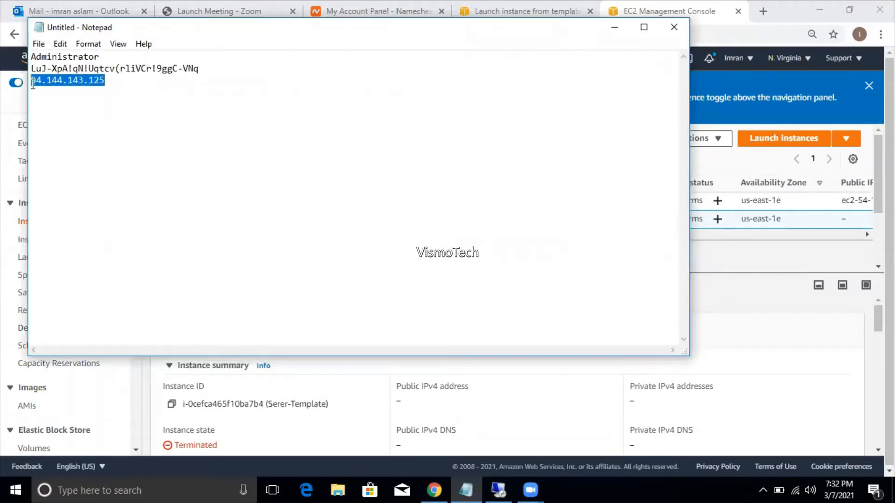
pyautogui.press('super+r')
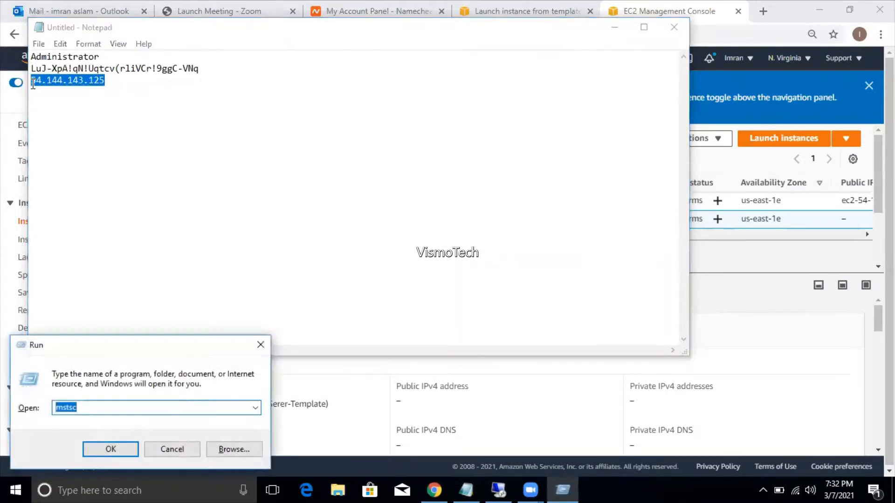
pyautogui.write('cmd')
pyautogui.press('Return')
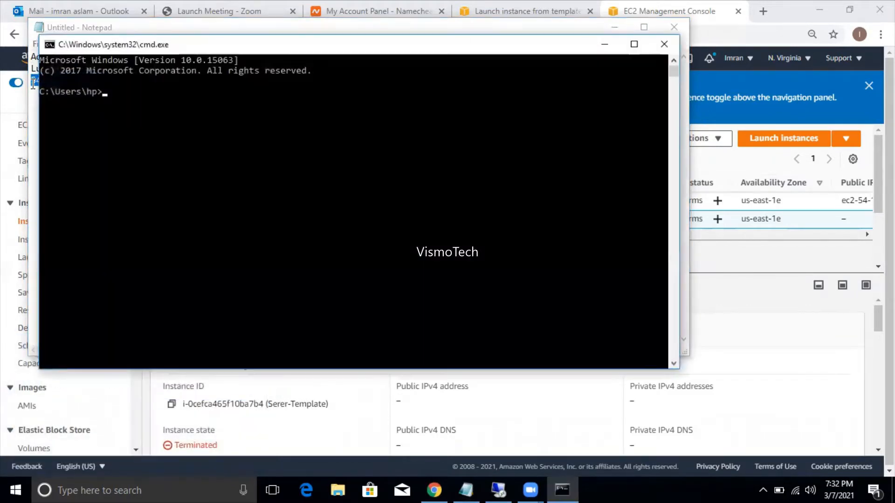
# Step: Run 'ping 54.144.143.125 -t' in Command Prompt and keep the ping window in view
pyautogui.write('ping')
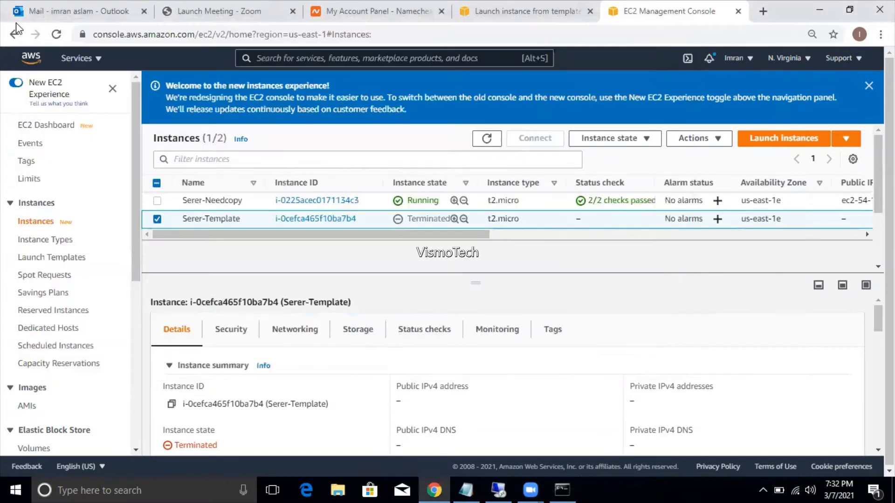
pyautogui.click(16, 23)
pyautogui.hotkey('alt', 'Tab')
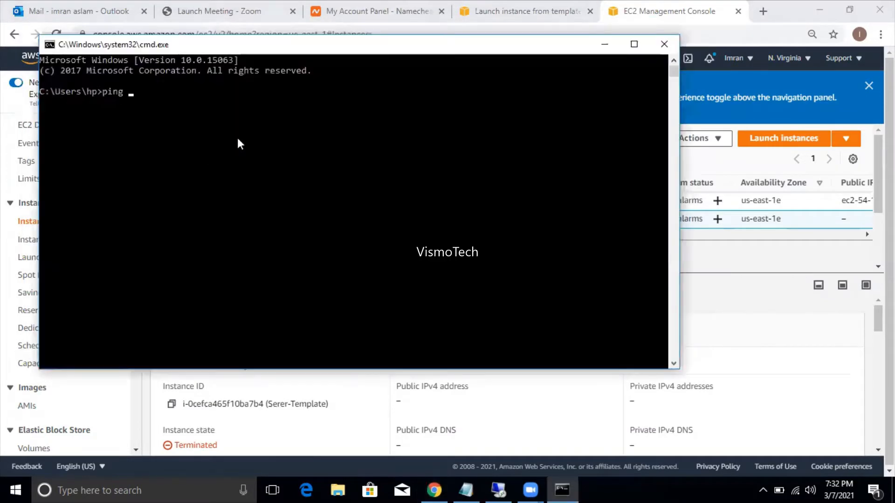
pyautogui.hotkey('ctrl', 'v')
pyautogui.write('-t')
pyautogui.press('Return')
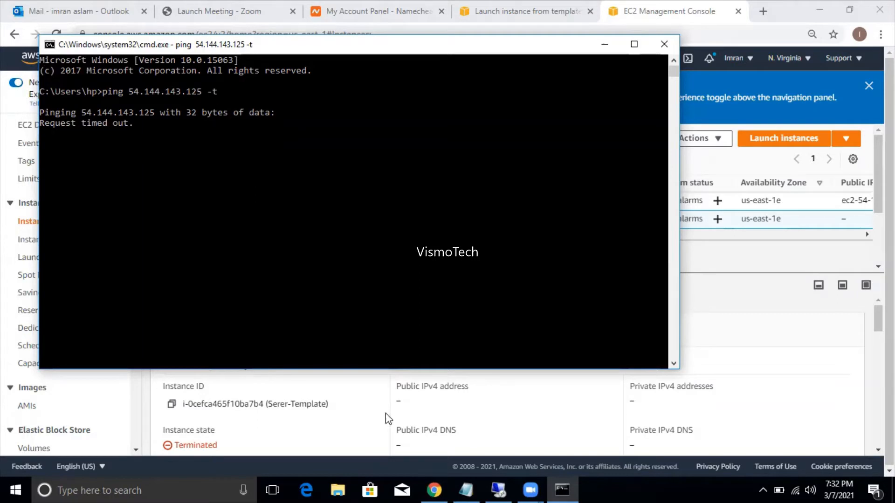
pyautogui.click(494, 483)
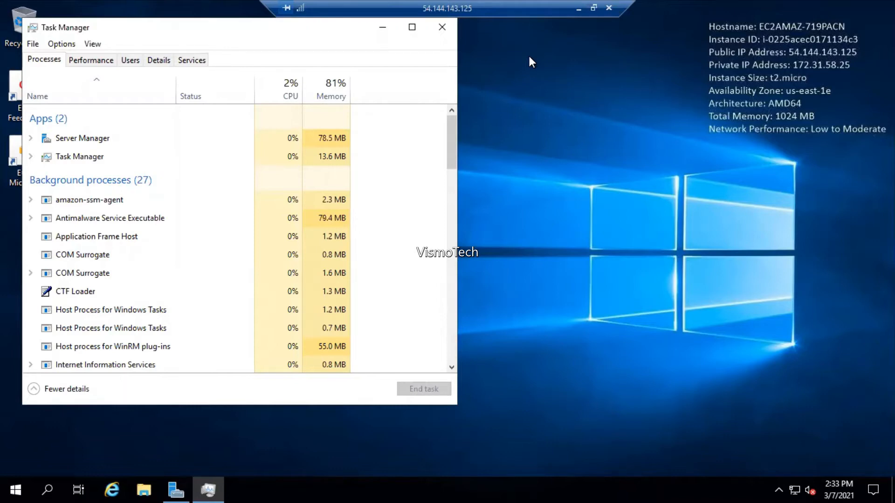
pyautogui.click(578, 9)
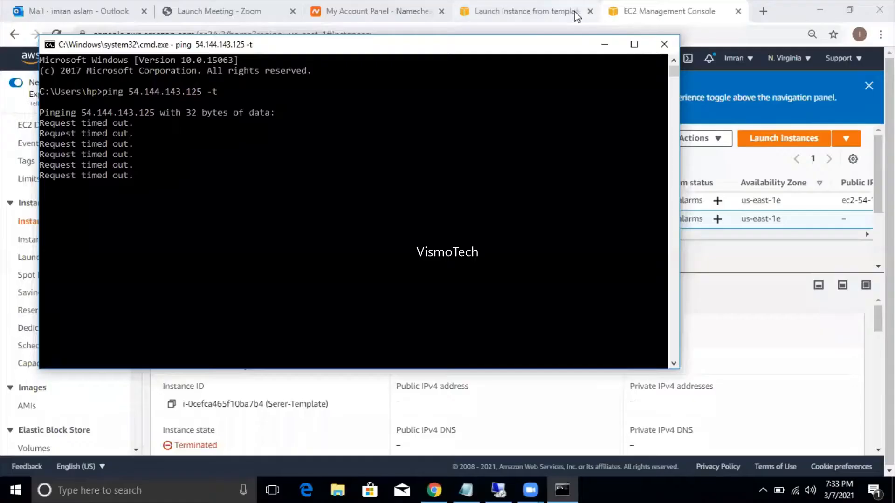
# Step: Hide the ping window and review the Security tab (owner ID, launch time) for Serer-Template
pyautogui.click(606, 49)
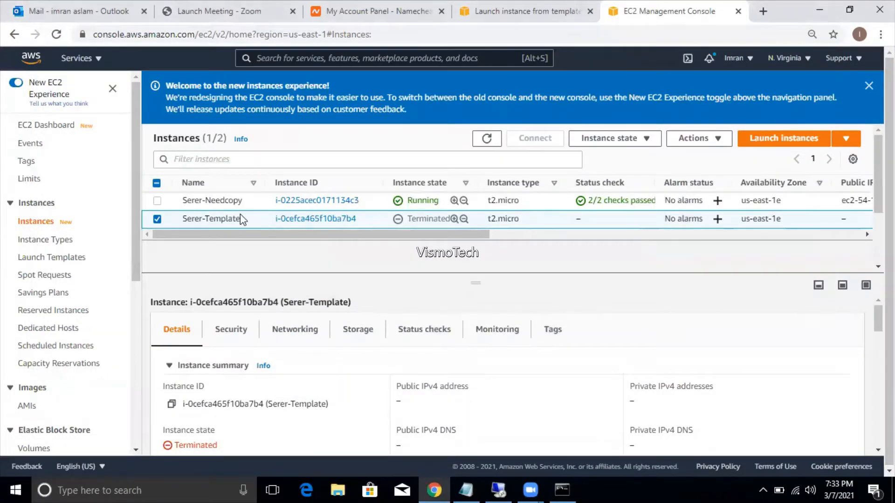
pyautogui.click(223, 335)
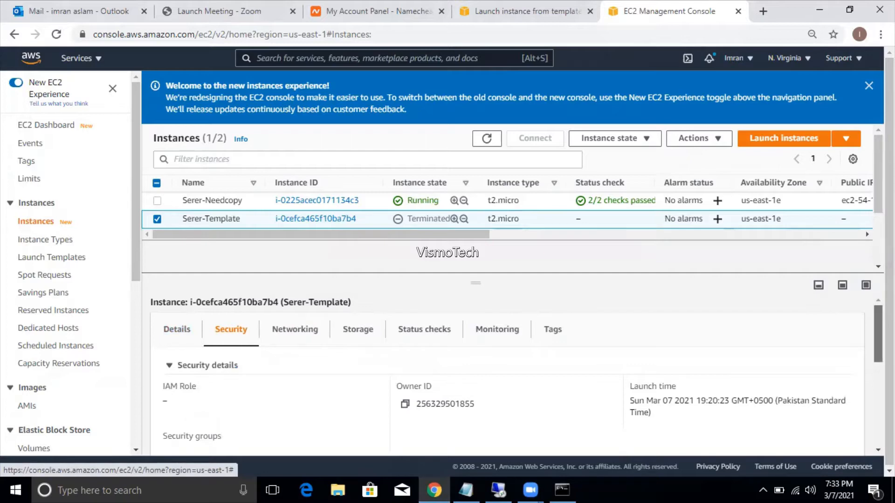
pyautogui.scroll(-1, 516, 375)
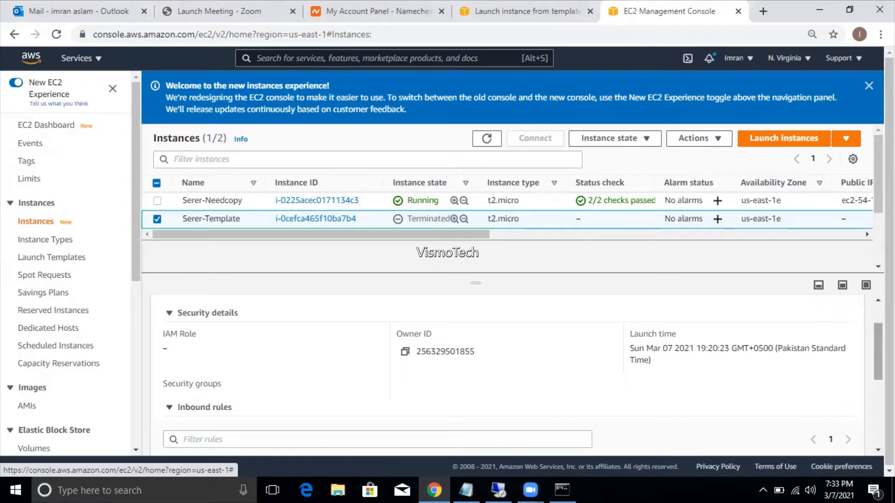
pyautogui.scroll(1, 507, 373)
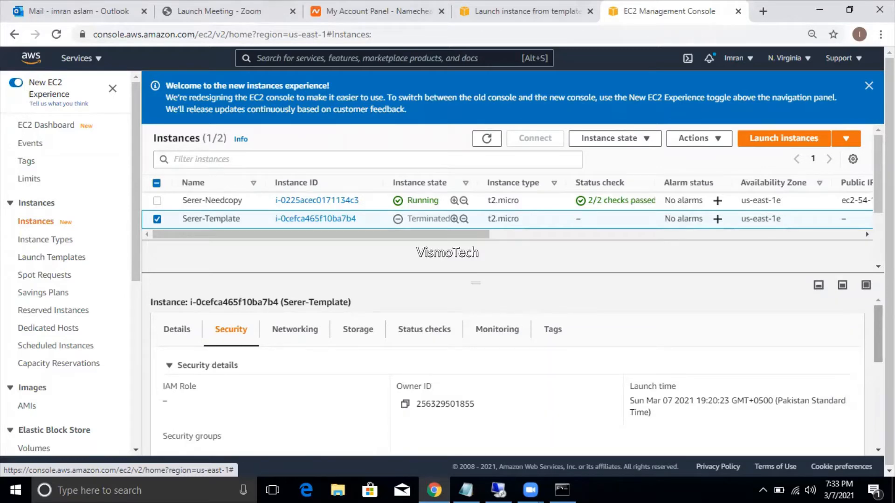
pyautogui.scroll(-2, 513, 373)
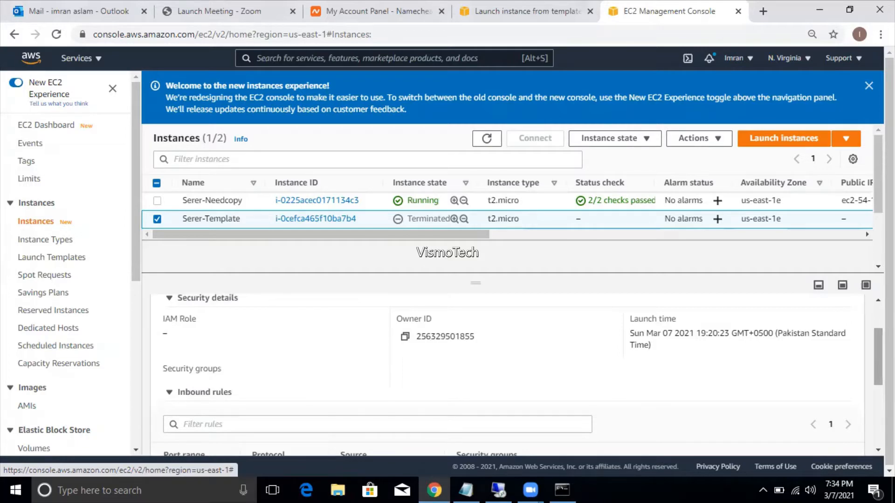
pyautogui.scroll(1, 512, 373)
pyautogui.scroll(-3, 513, 373)
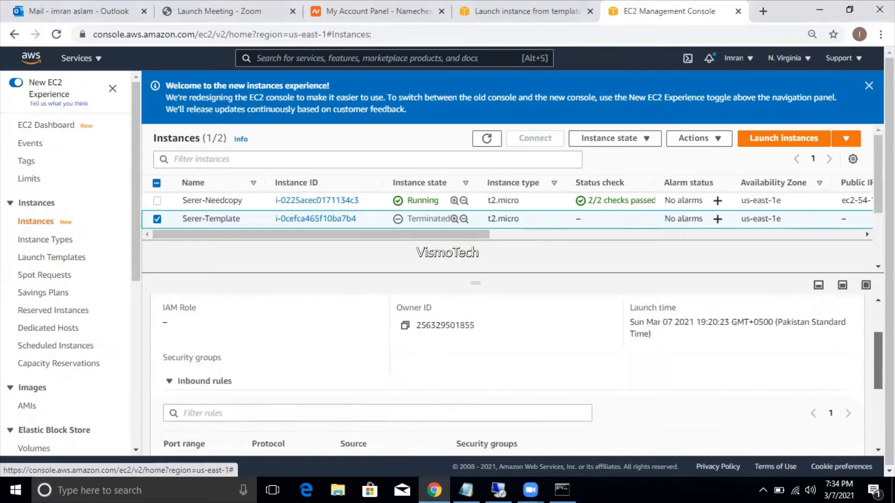
pyautogui.moveTo(878, 380); pyautogui.dragTo(868, 302)
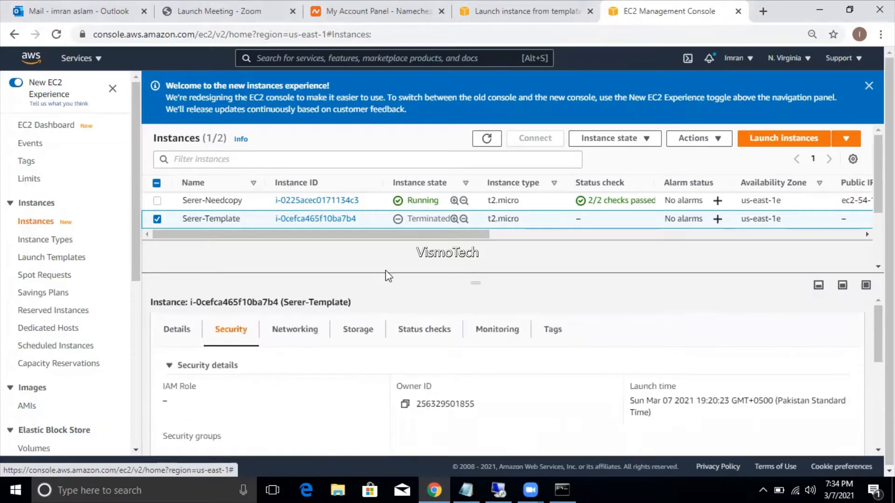
# Step: Select the running Serer-Needcopy instance and open its default security group in a new tab
pyautogui.click(158, 220)
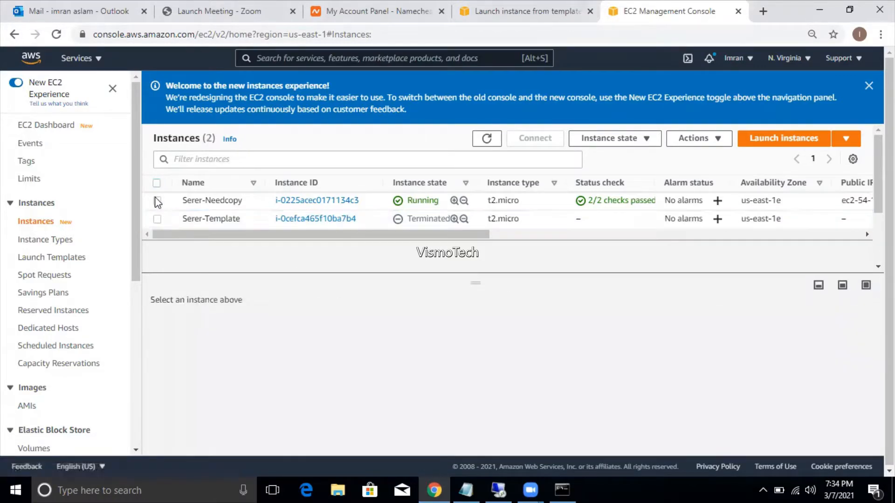
pyautogui.click(156, 199)
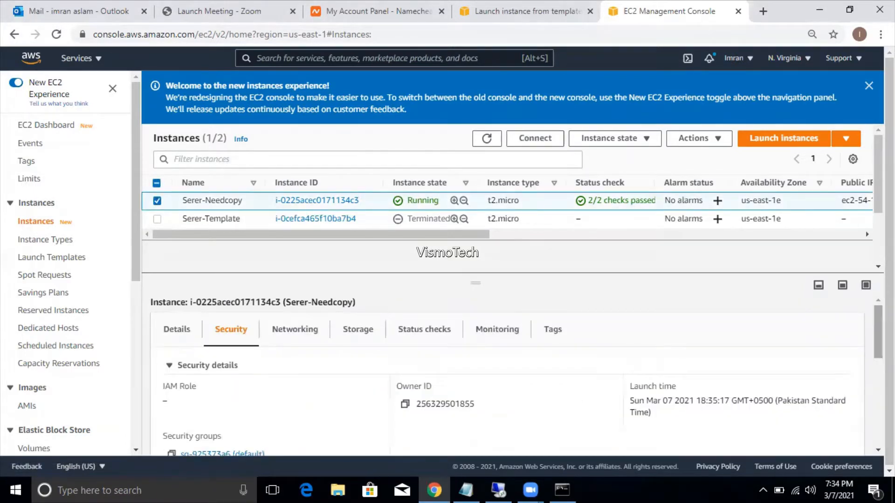
pyautogui.moveTo(877, 332); pyautogui.dragTo(878, 349)
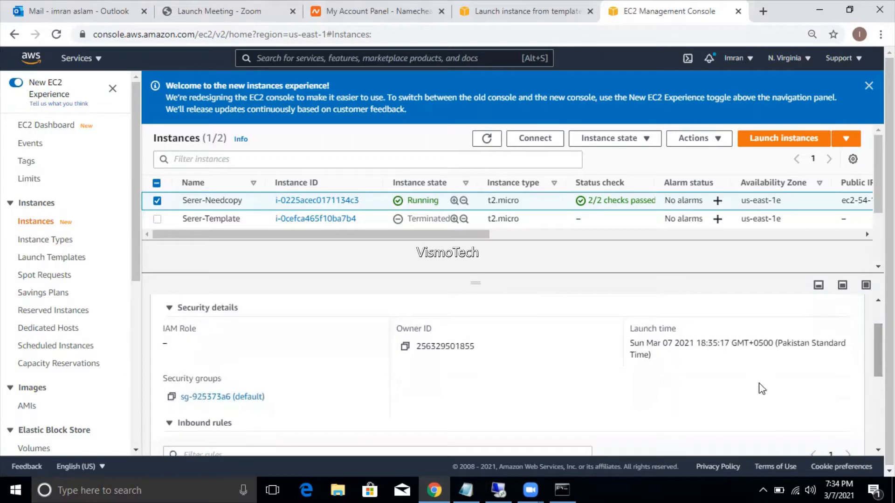
pyautogui.rightClick(261, 397)
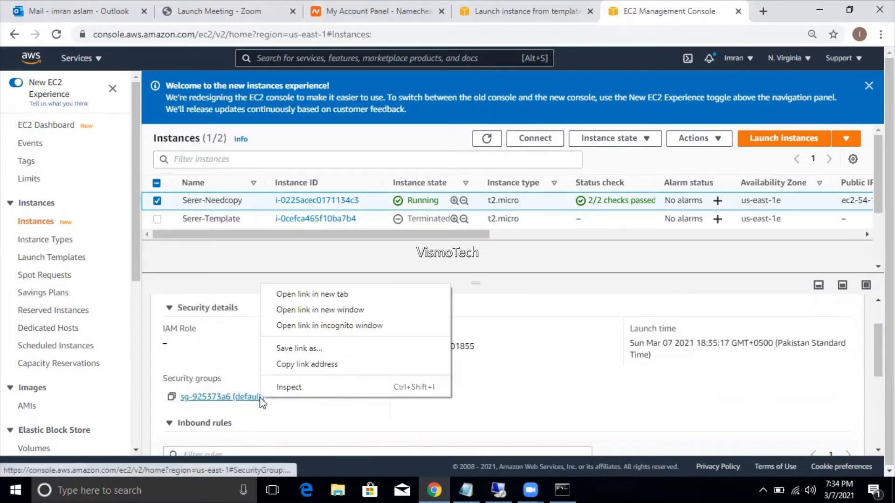
pyautogui.click(321, 294)
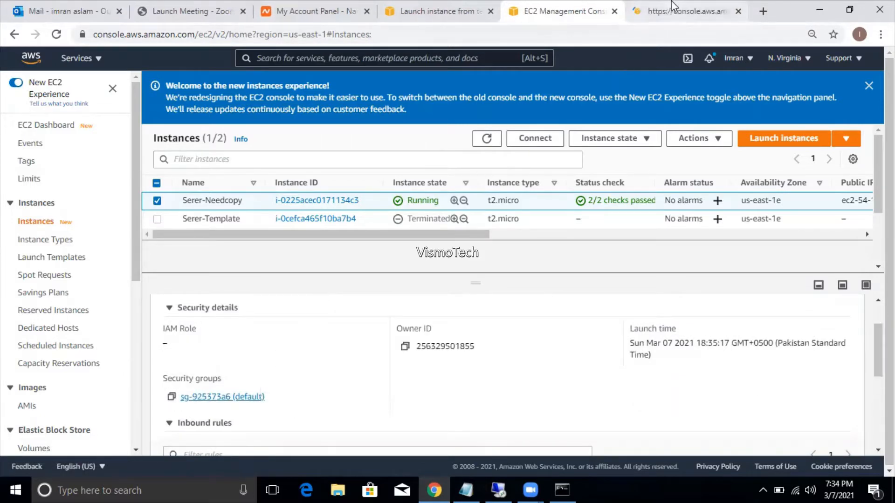
pyautogui.click(672, 7)
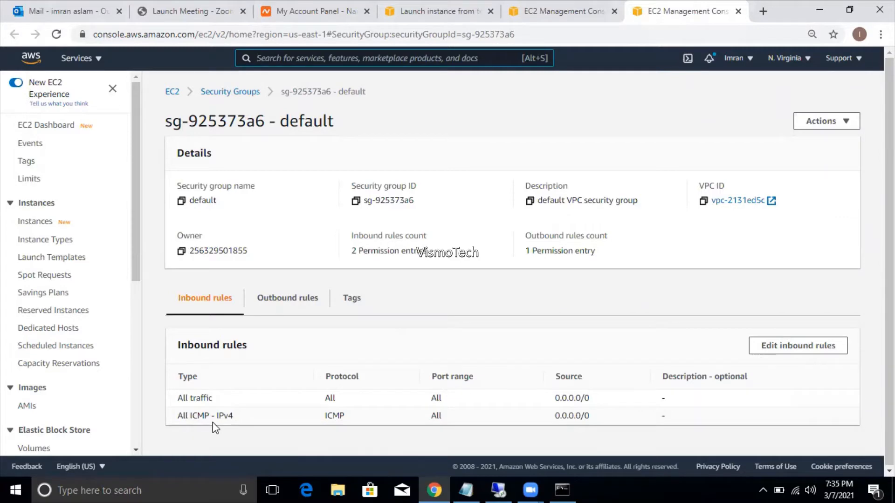
# Step: Delete the All ICMP - IPv4 inbound rule, save the All traffic 0.0.0.0/0 rule, and check the ping
pyautogui.click(775, 347)
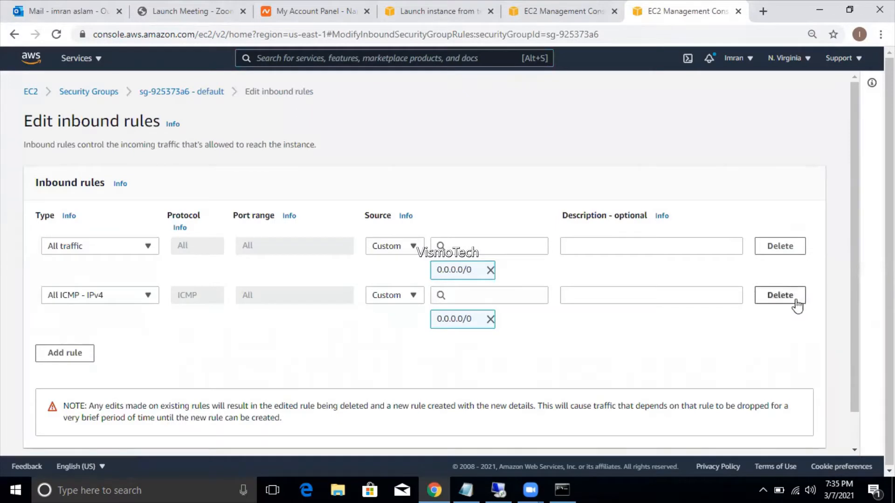
pyautogui.click(795, 300)
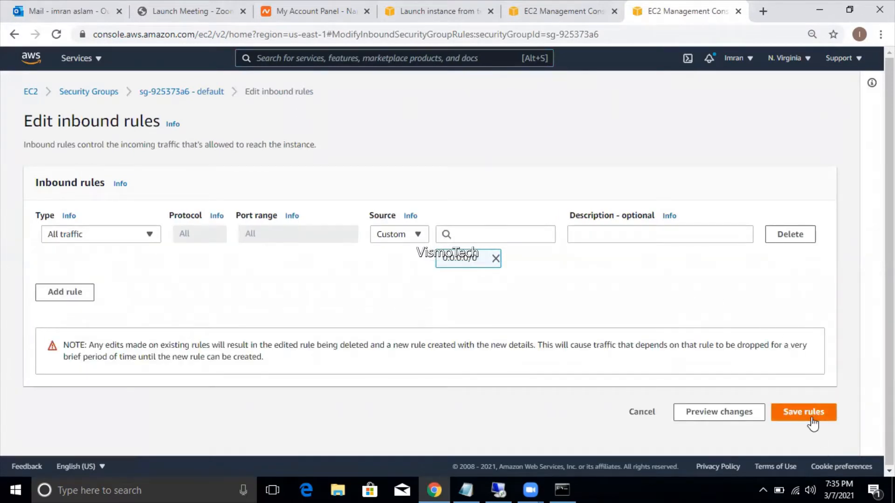
pyautogui.click(812, 422)
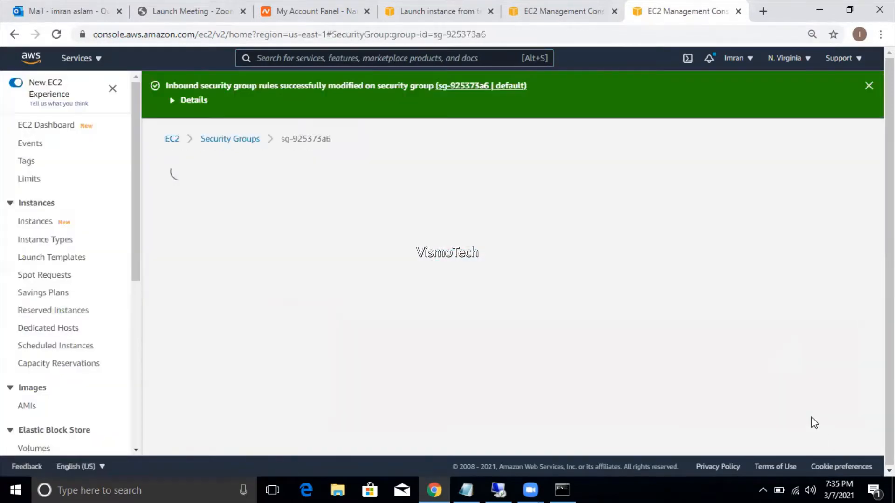
pyautogui.click(568, 487)
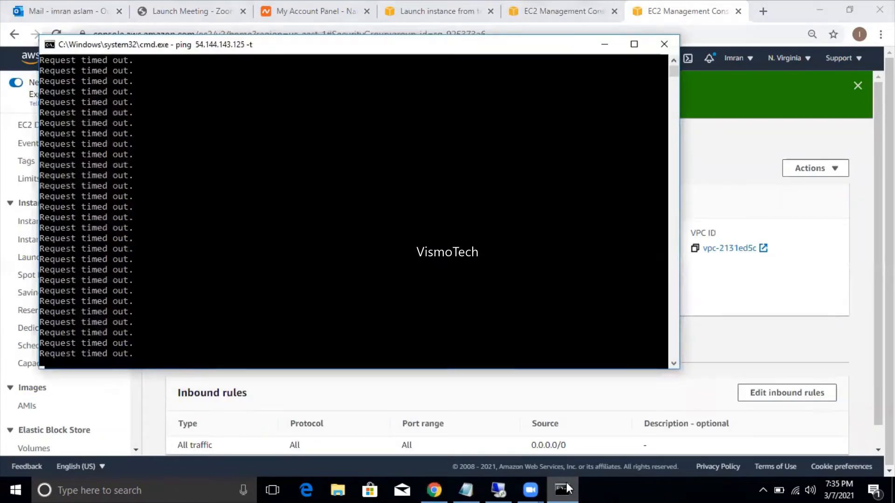
# Step: Open firewall.cpl on the server and turn off Windows Defender Firewall for private and public networks
pyautogui.click(605, 45)
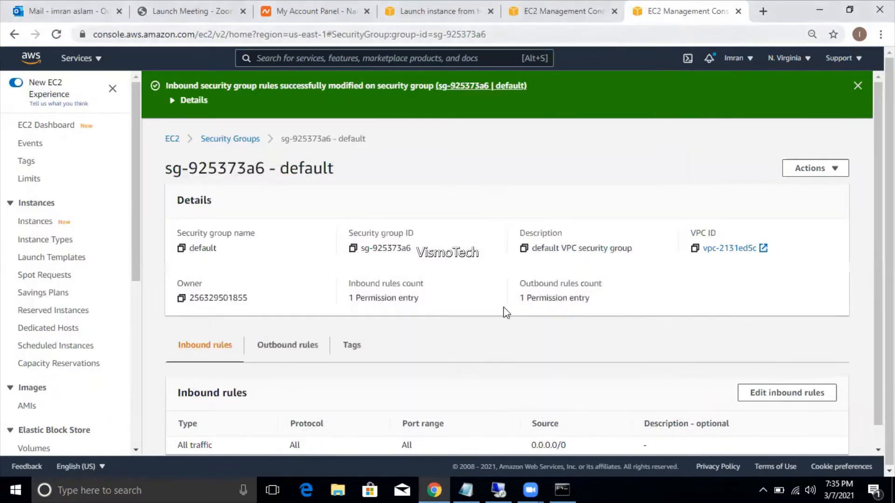
pyautogui.click(500, 489)
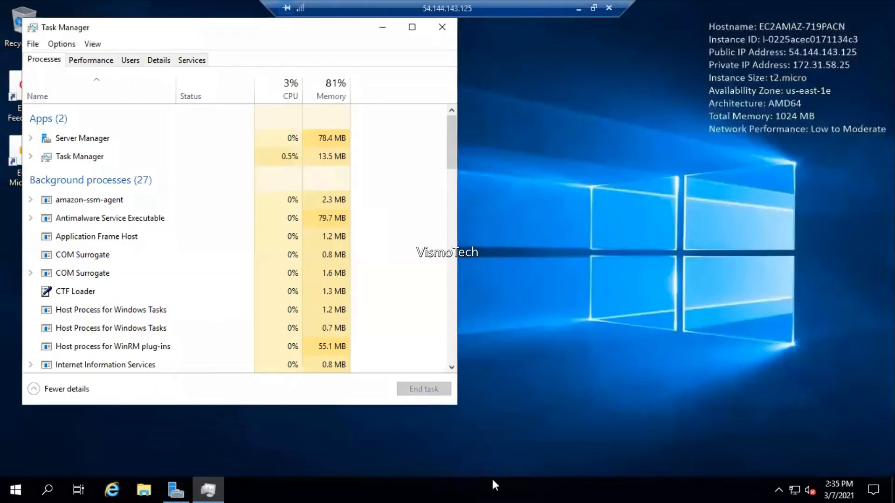
pyautogui.click(20, 479)
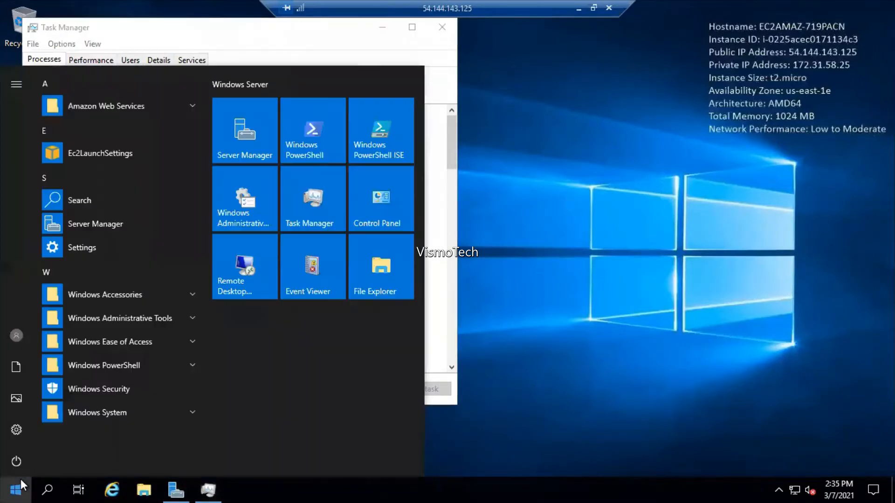
pyautogui.write('fire')
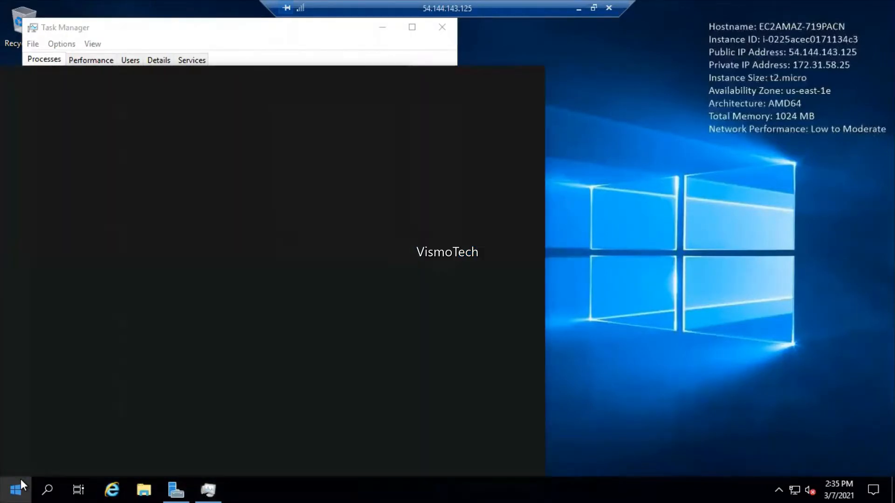
pyautogui.write('wal')
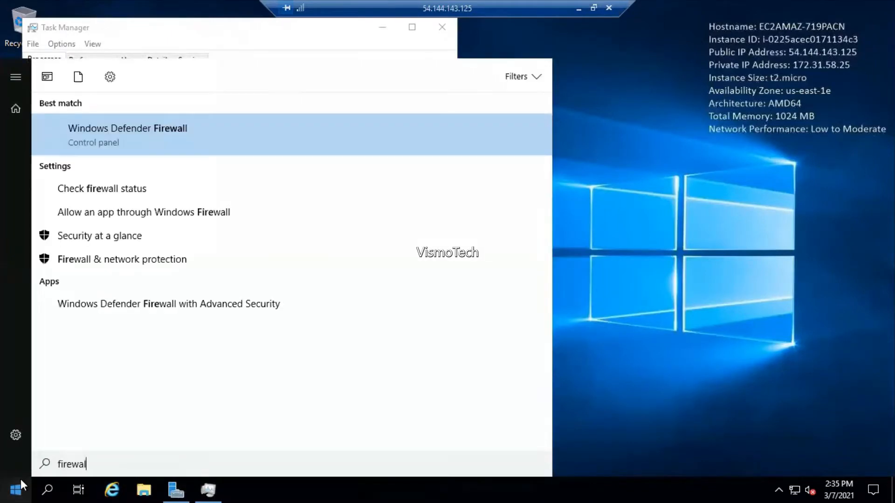
pyautogui.write('l.cpl')
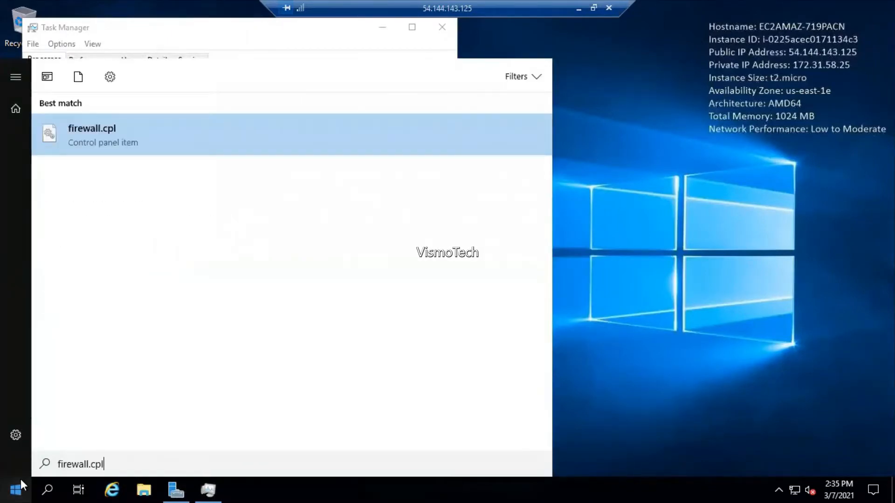
pyautogui.press('Return')
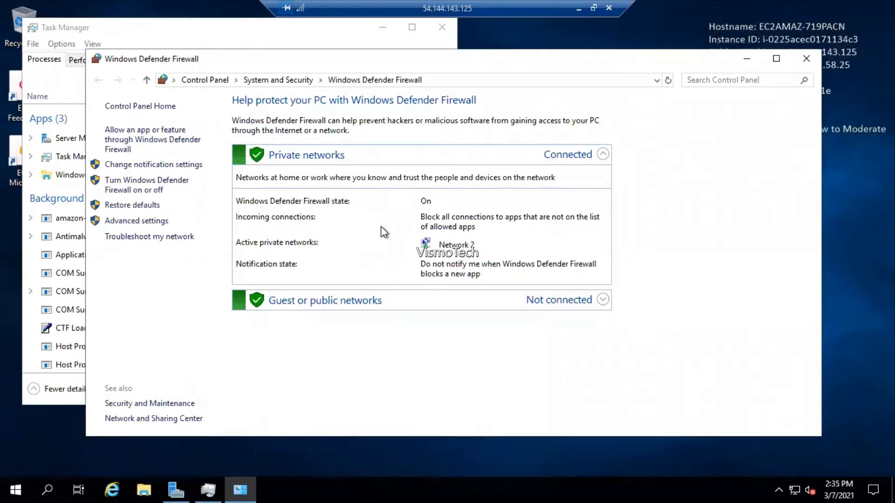
pyautogui.click(147, 190)
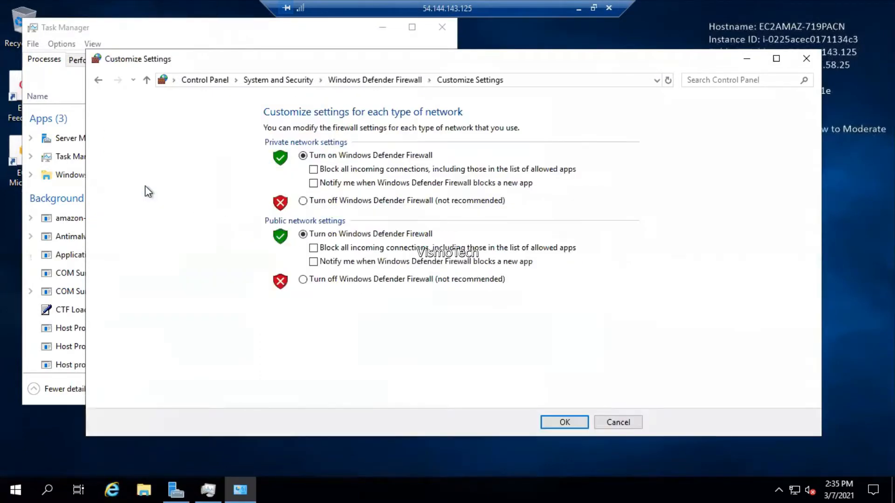
pyautogui.click(347, 201)
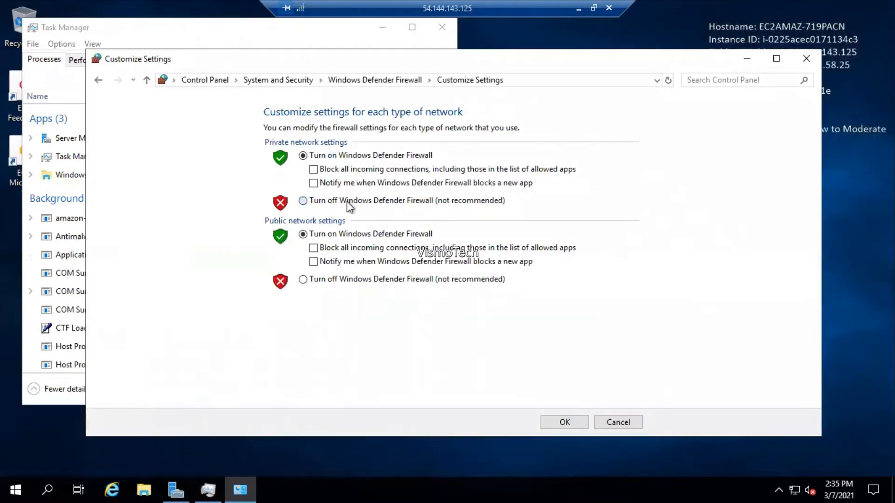
pyautogui.click(344, 280)
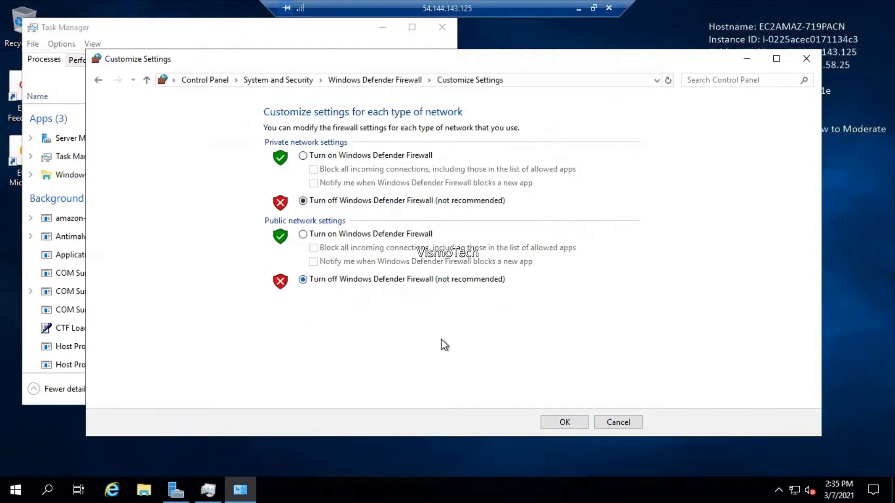
pyautogui.click(560, 421)
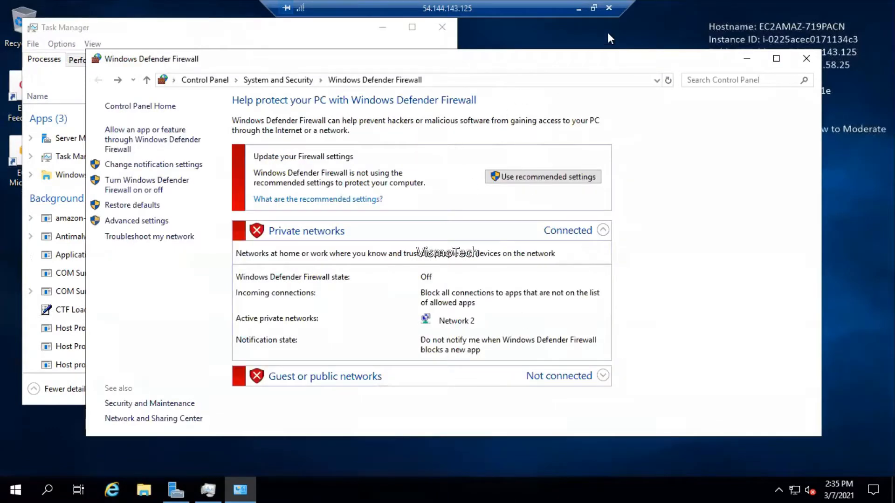
pyautogui.click(576, 8)
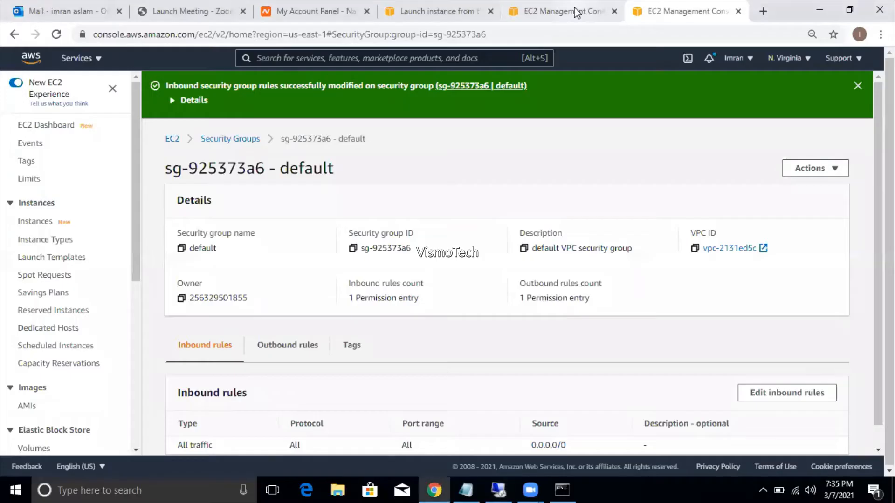
# Step: Confirm the ping to 54.144.143.125 now returns replies, then go back to the EC2 instances tab
pyautogui.click(555, 485)
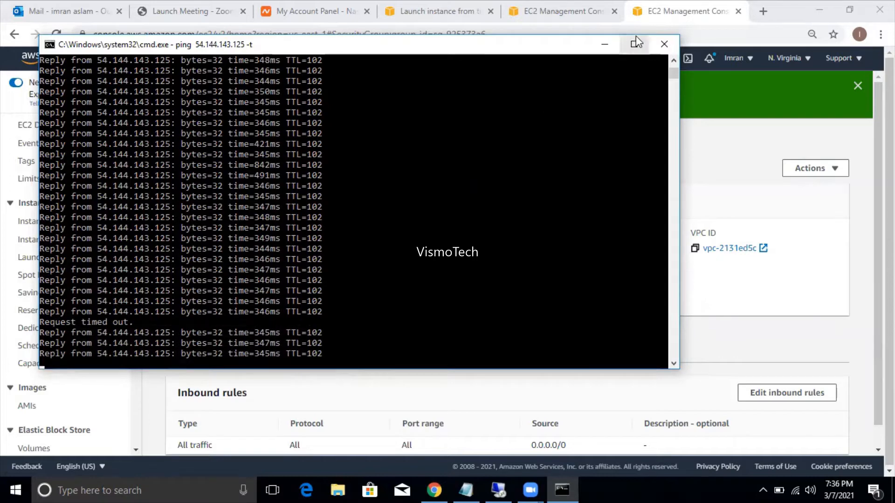
pyautogui.click(604, 44)
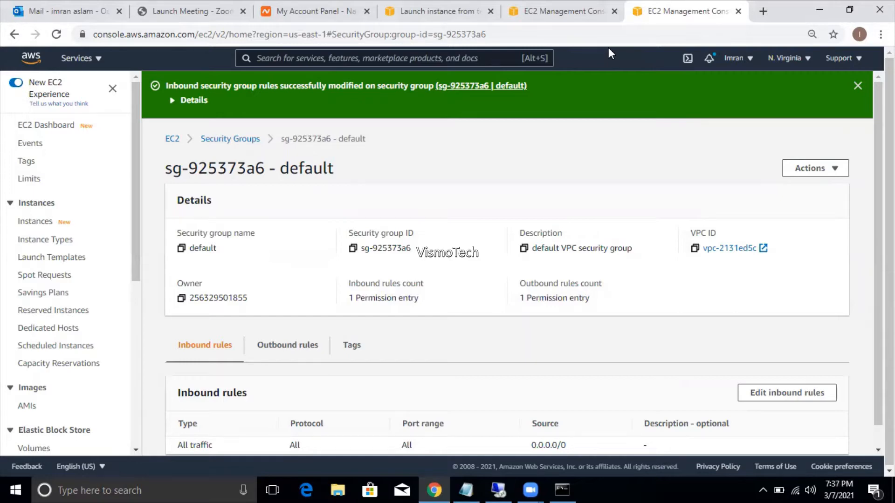
pyautogui.click(568, 6)
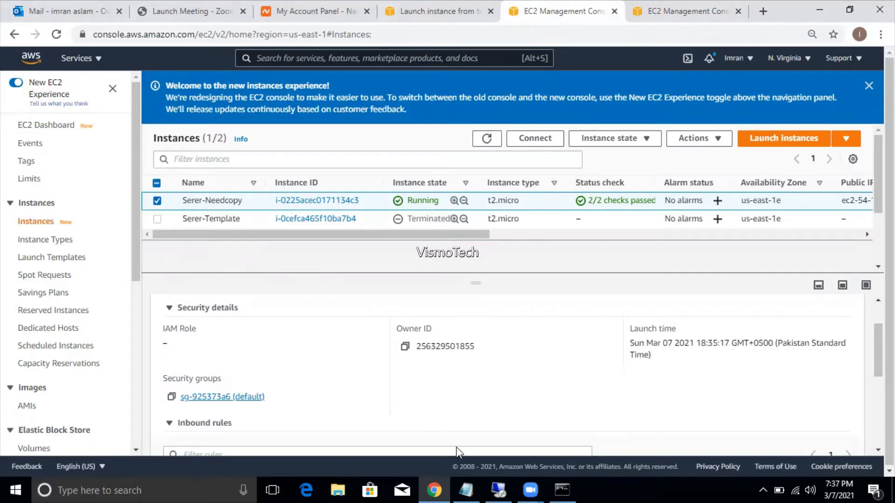
# Step: Close the Windows Defender Firewall and Task Manager windows on the server and dismiss the Start menu
pyautogui.click(502, 489)
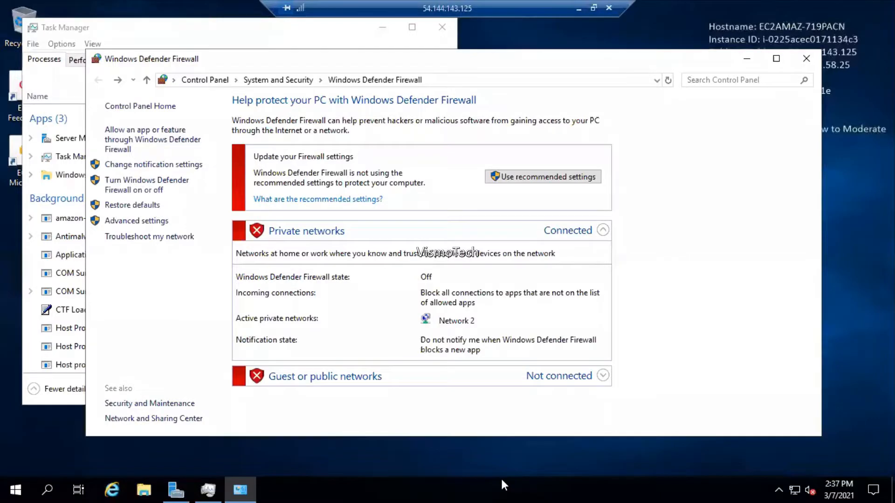
pyautogui.click(806, 59)
pyautogui.click(442, 27)
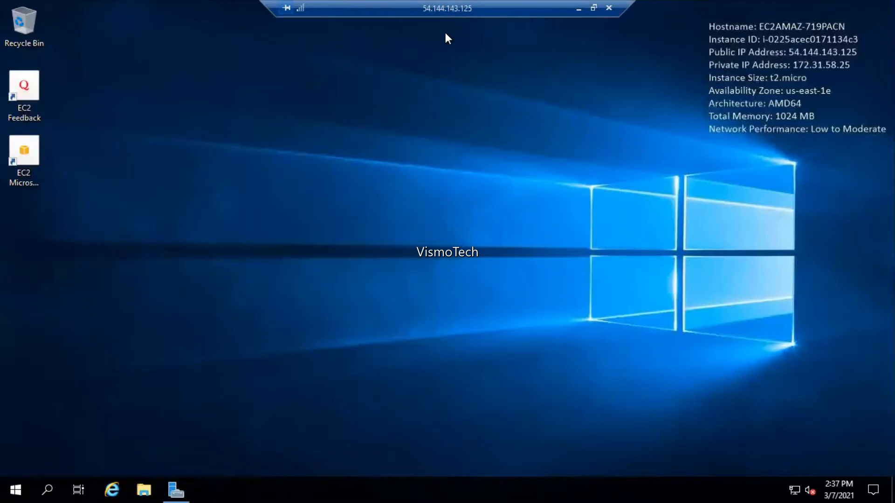
pyautogui.click(143, 484)
pyautogui.click(143, 485)
pyautogui.click(13, 487)
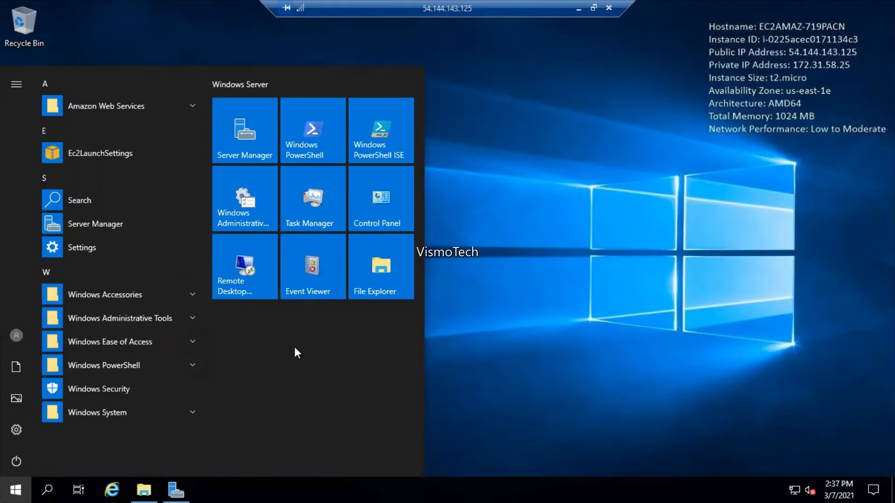
pyautogui.click(194, 320)
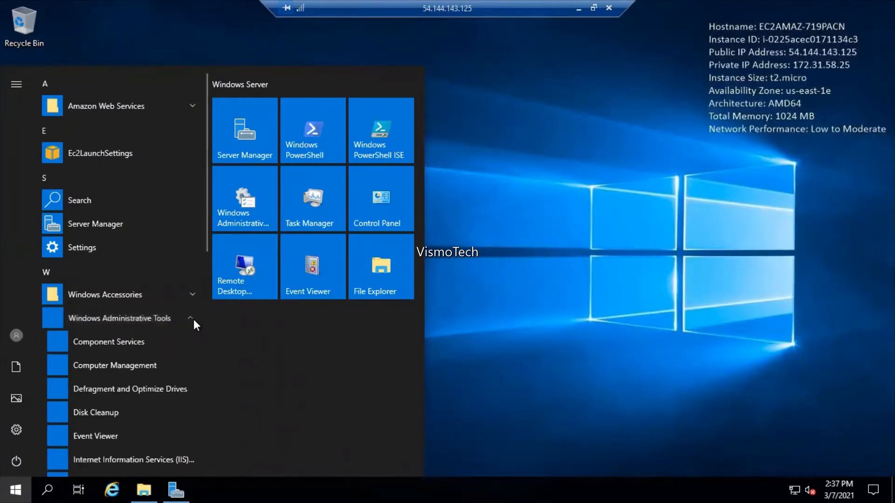
pyautogui.click(14, 480)
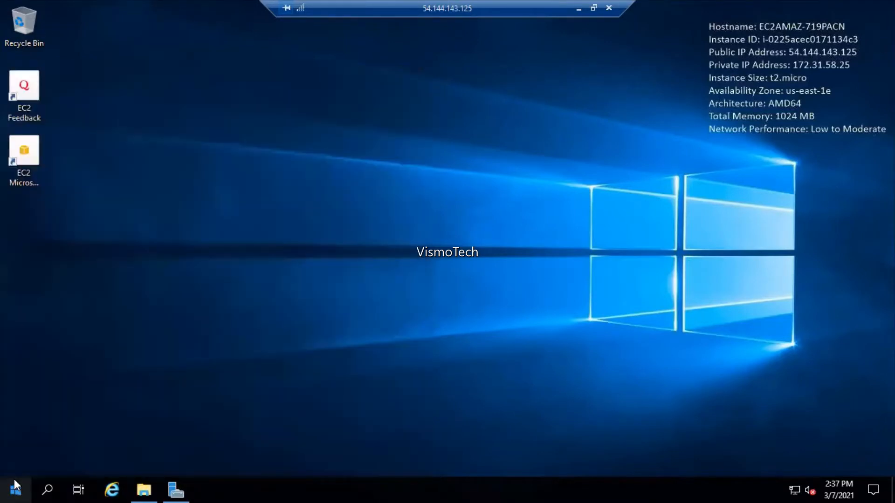
# Step: Search Start for 'iis' and pin IIS Manager to the taskbar
pyautogui.click(14, 485)
pyautogui.write('iis')
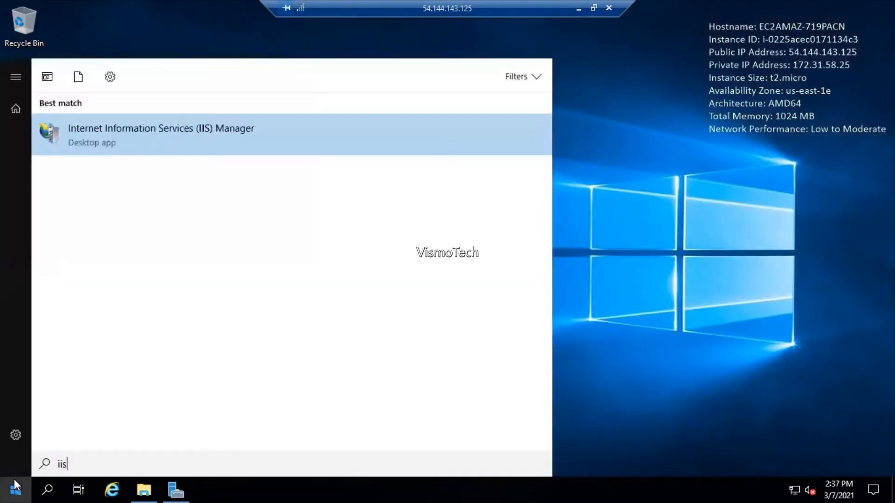
pyautogui.rightClick(113, 141)
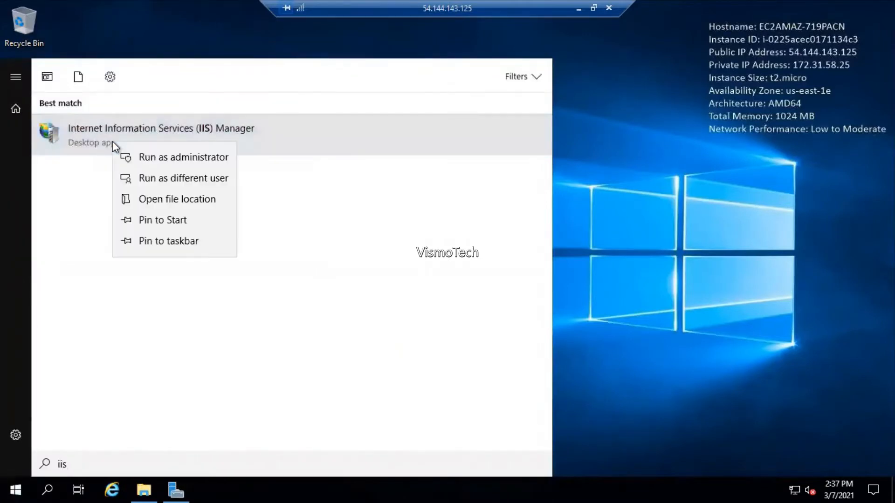
pyautogui.click(156, 242)
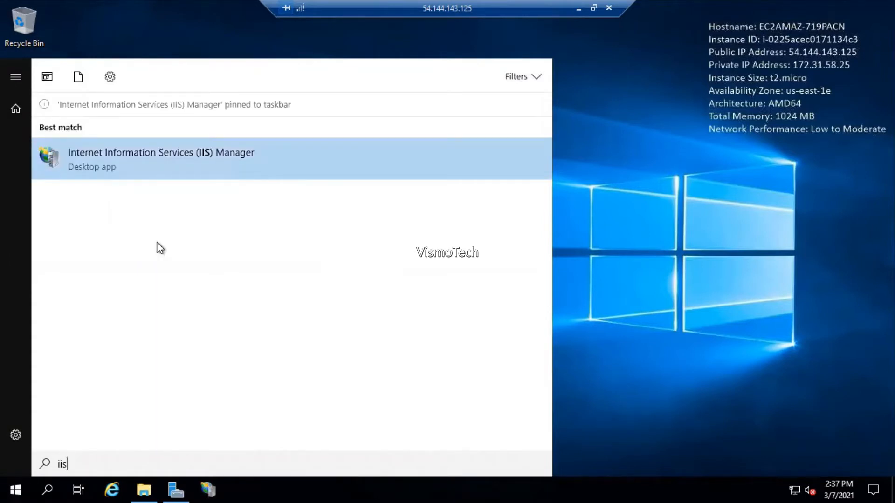
# Step: Pin Internet Information Services (IIS) Manager from Windows Administrative Tools to the Start tiles
pyautogui.click(16, 480)
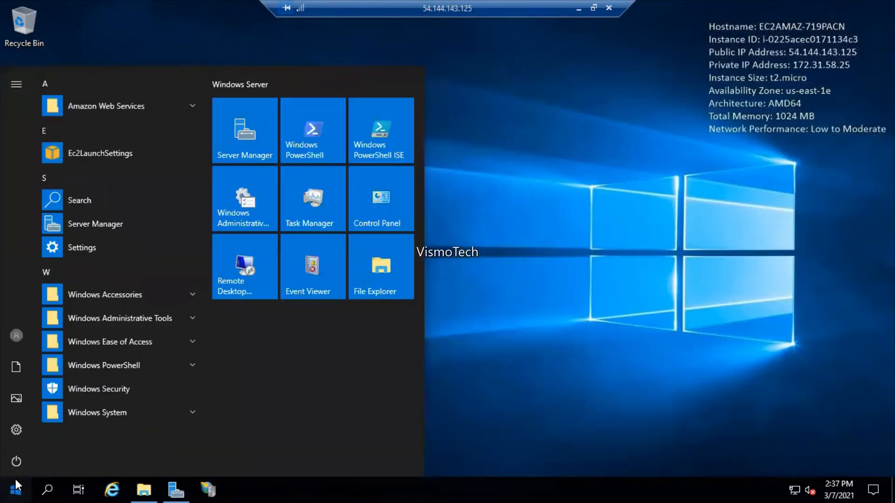
pyautogui.click(194, 317)
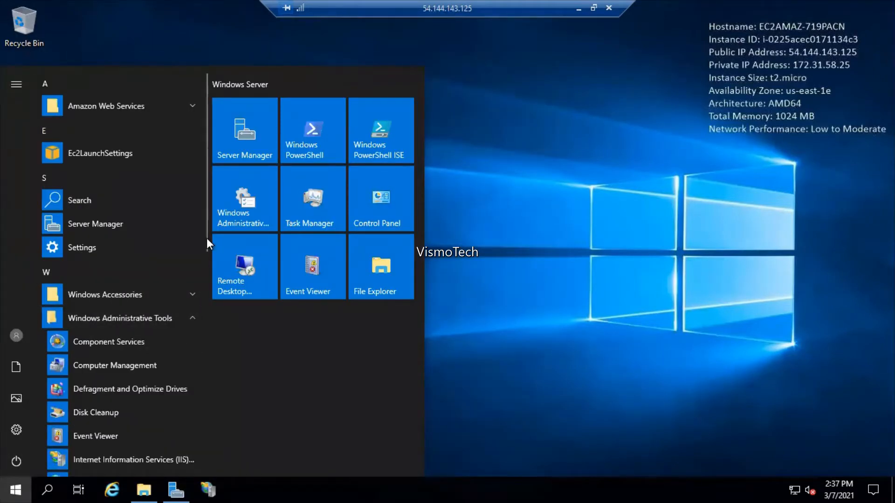
pyautogui.moveTo(206, 239); pyautogui.dragTo(206, 256)
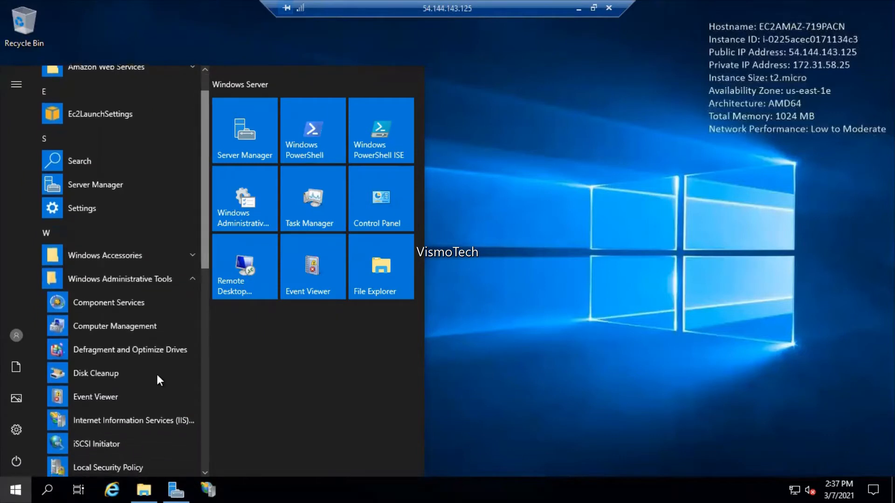
pyautogui.rightClick(147, 423)
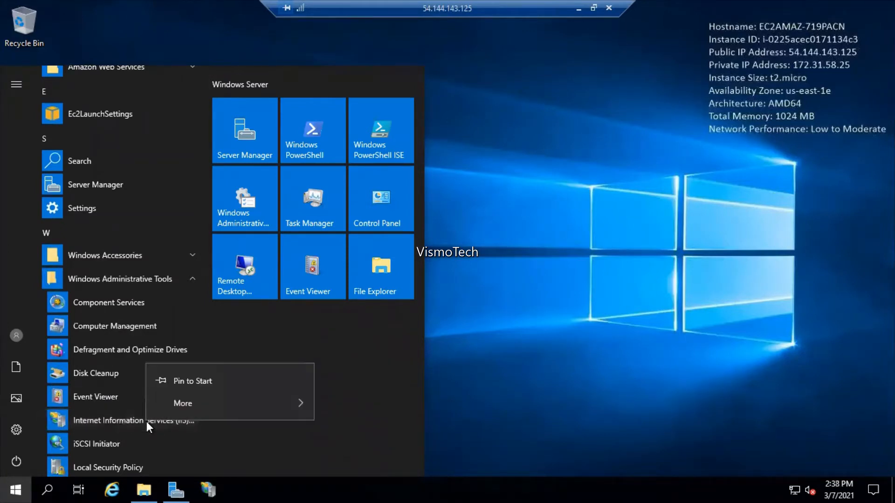
pyautogui.click(206, 381)
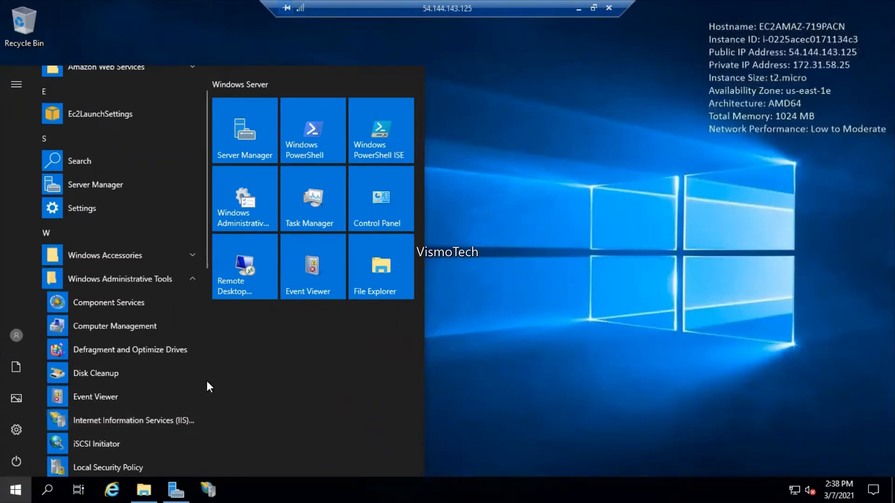
pyautogui.click(488, 312)
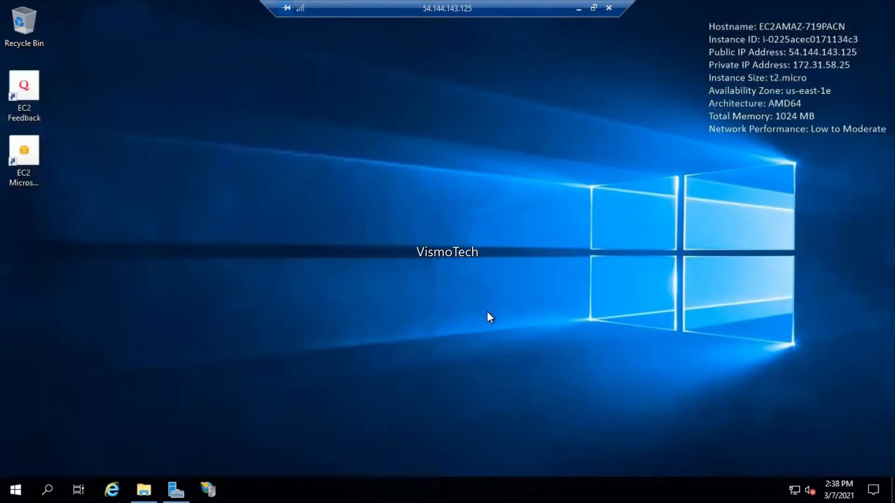
# Step: Launch IIS Manager from the taskbar, maximize it, and select the EC2AMAZ-719PACN server node
pyautogui.click(205, 485)
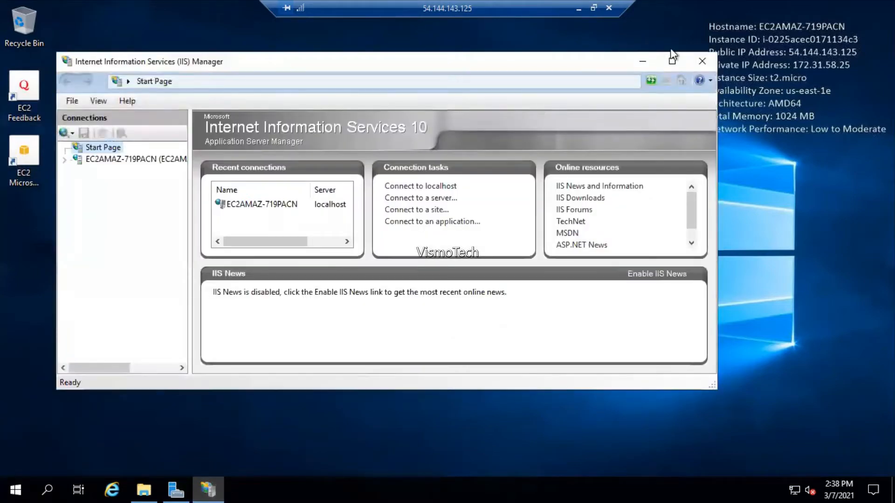
pyautogui.click(673, 62)
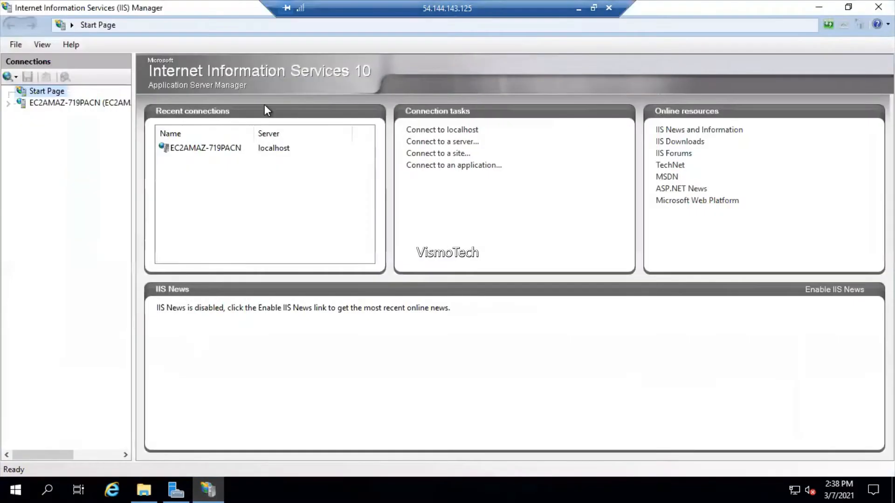
pyautogui.click(14, 105)
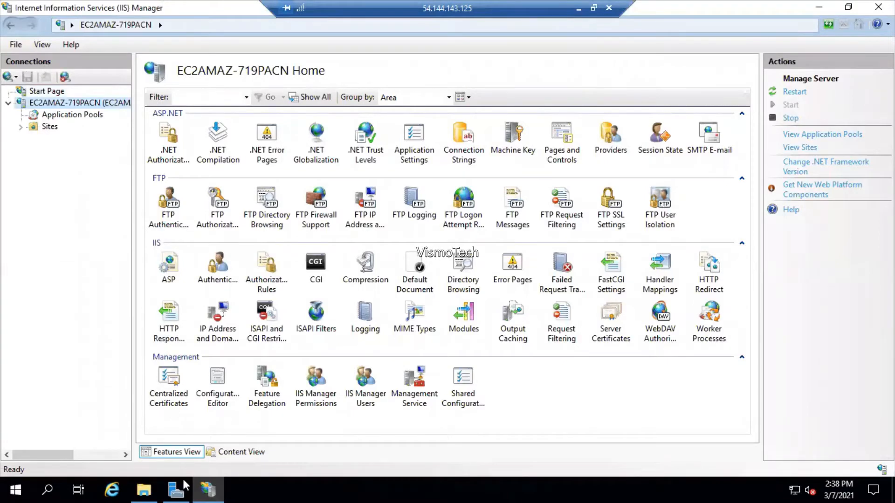
# Step: Create a new folder named 'websites' on Local Disk (C:)
pyautogui.click(145, 489)
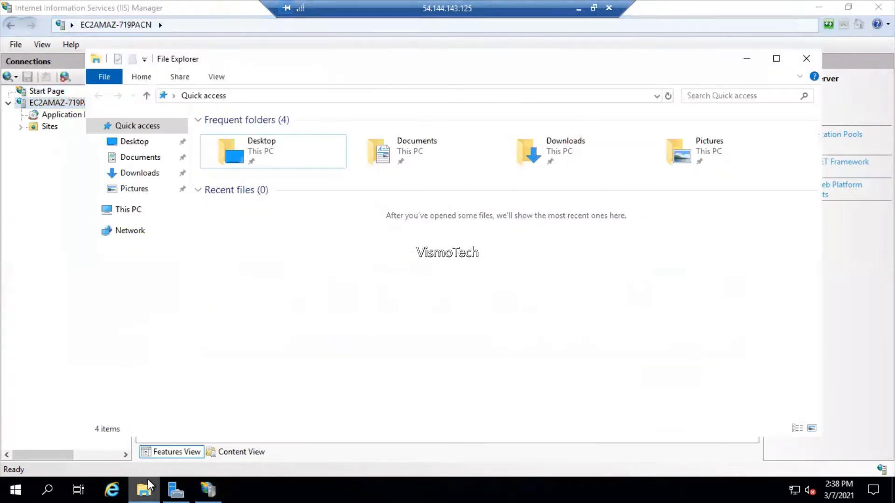
pyautogui.click(120, 212)
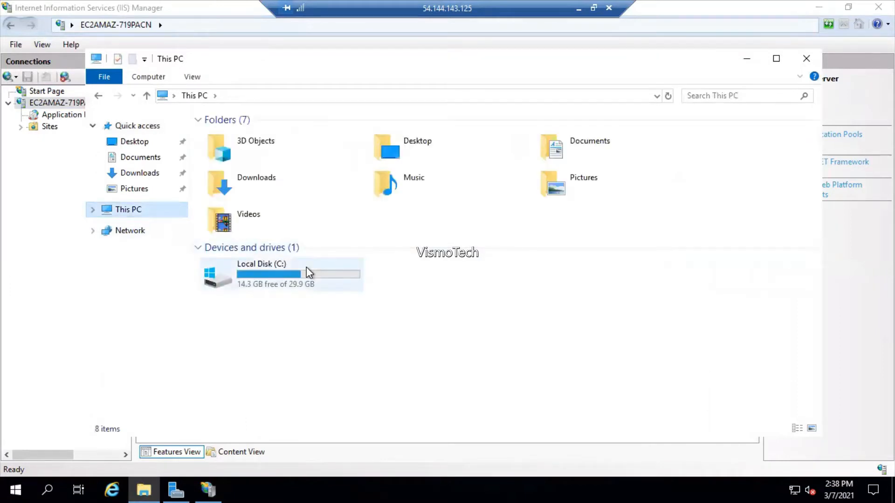
pyautogui.doubleClick(306, 266)
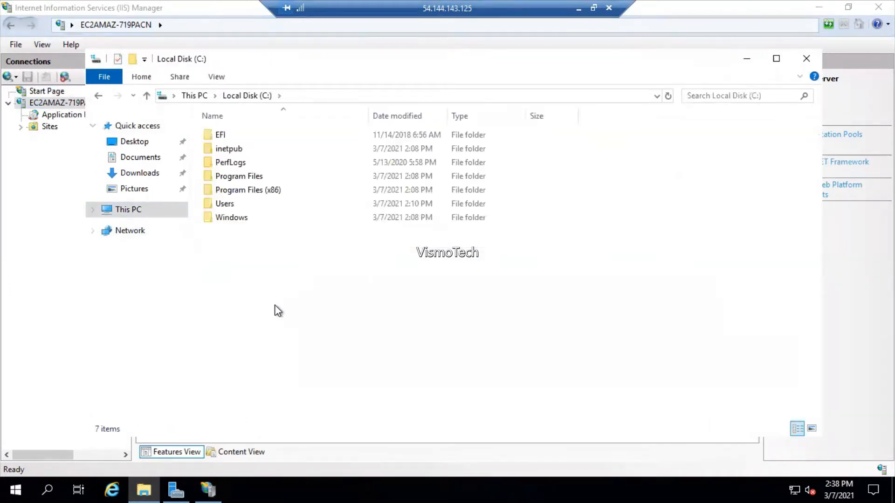
pyautogui.rightClick(252, 276)
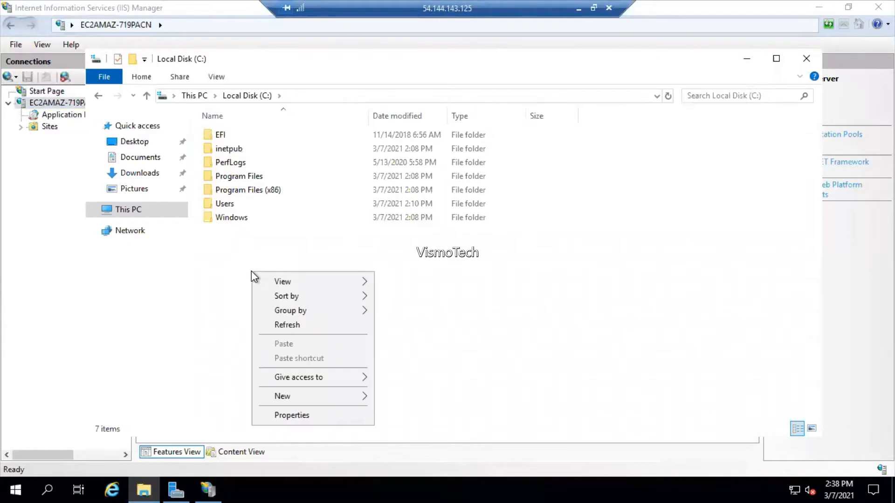
pyautogui.moveTo(359, 399)
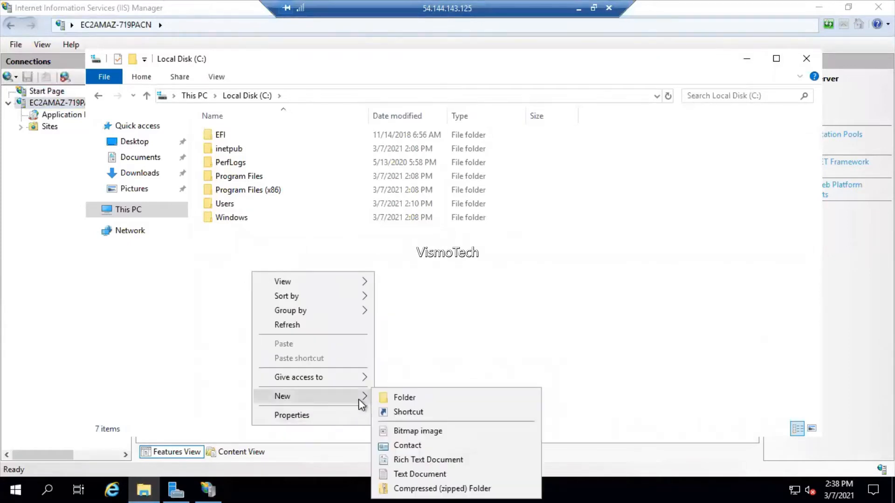
pyautogui.click(389, 398)
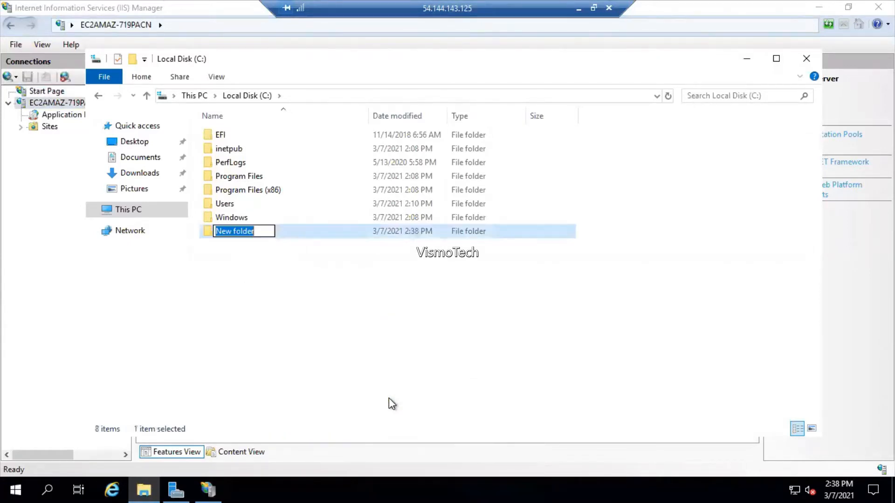
pyautogui.write('webs')
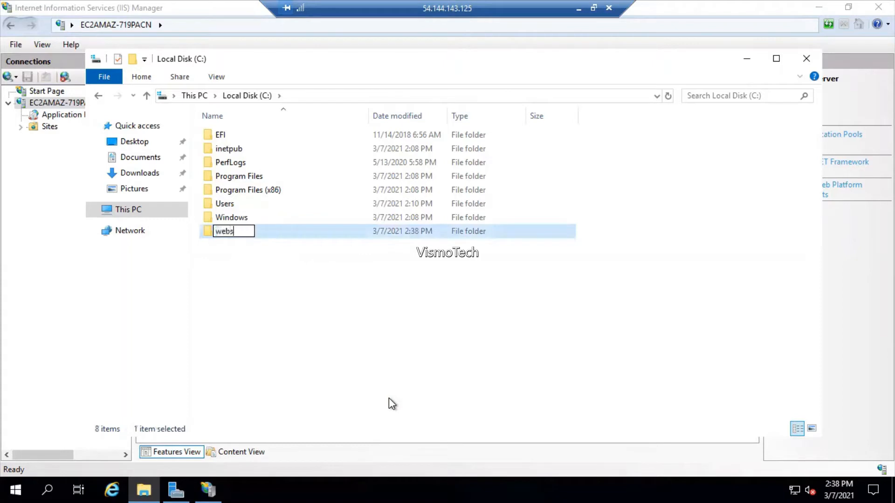
pyautogui.write('ites')
pyautogui.press('Return')
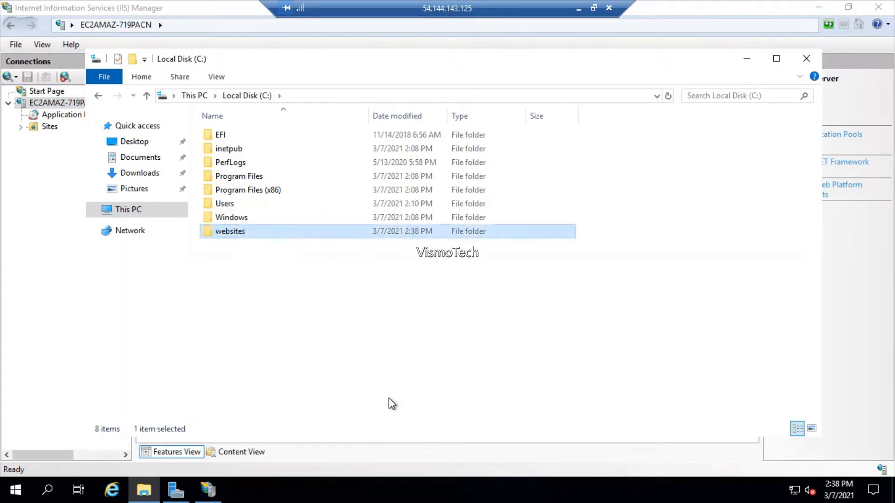
# Step: Create a 'test' subfolder inside websites, reveal its path C:\websites\test, and minimize Explorer
pyautogui.doubleClick(251, 236)
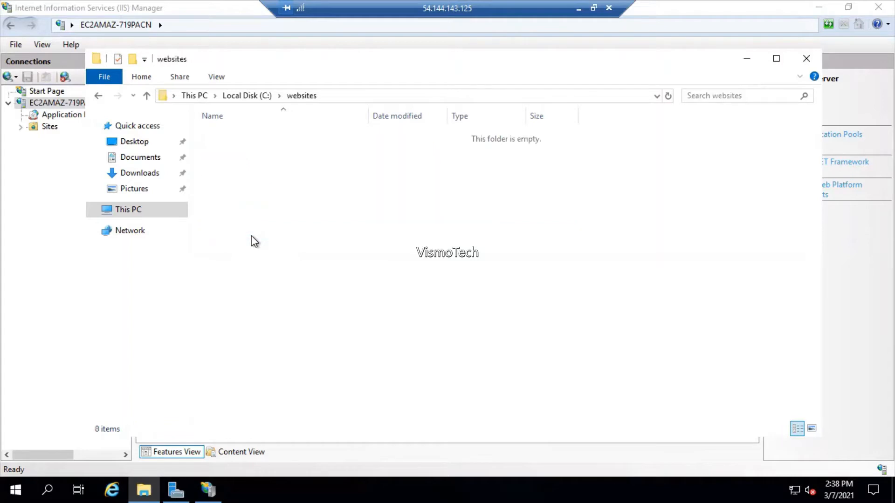
pyautogui.rightClick(249, 197)
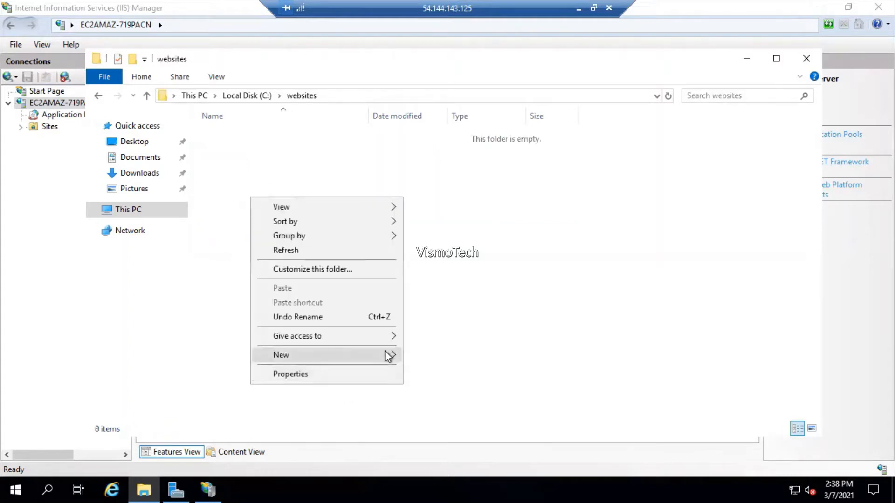
pyautogui.moveTo(385, 355)
pyautogui.click(421, 355)
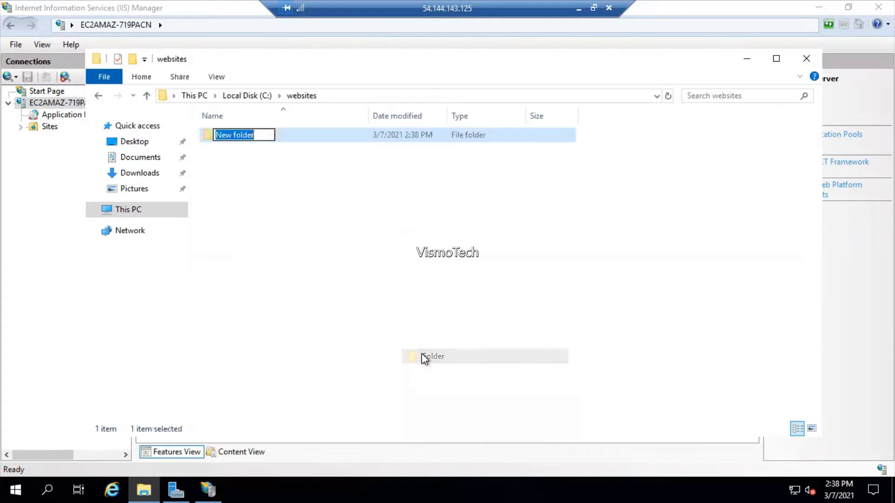
pyautogui.write('test')
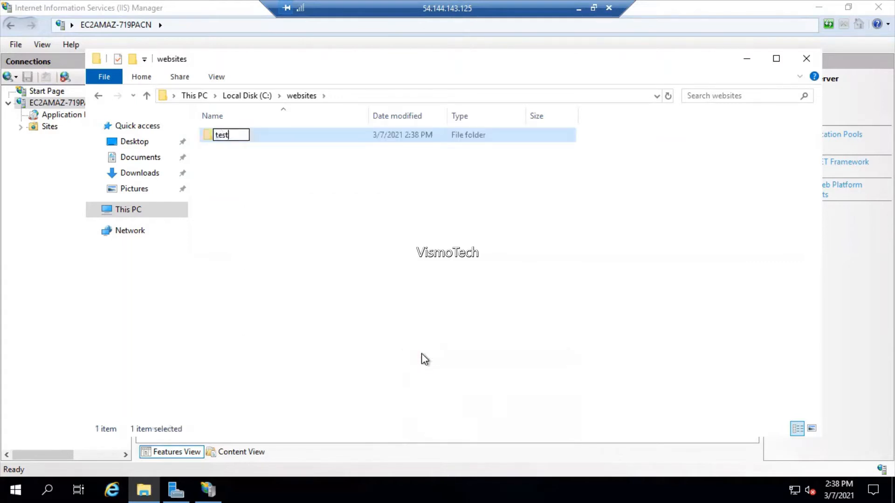
pyautogui.press('Return')
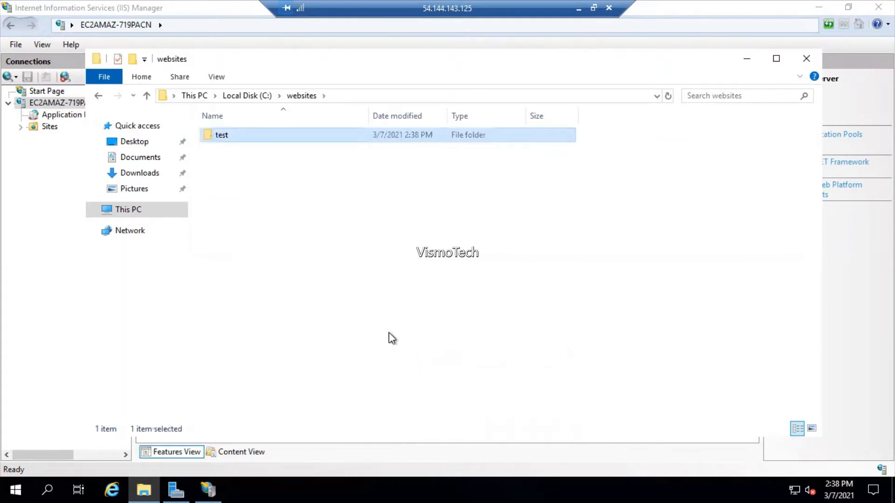
pyautogui.doubleClick(278, 146)
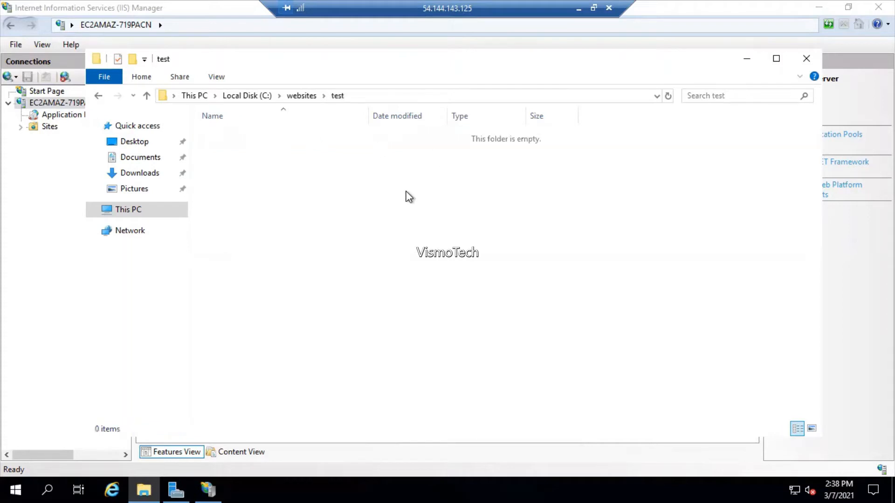
pyautogui.click(427, 96)
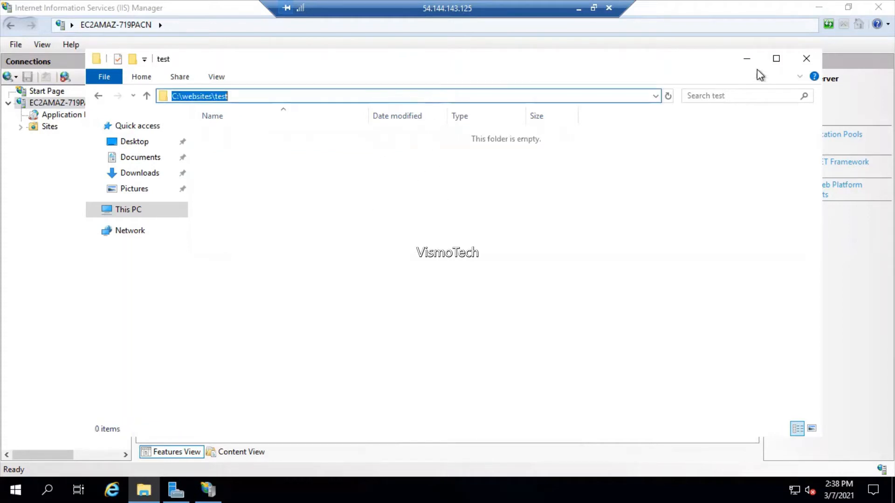
pyautogui.click(745, 58)
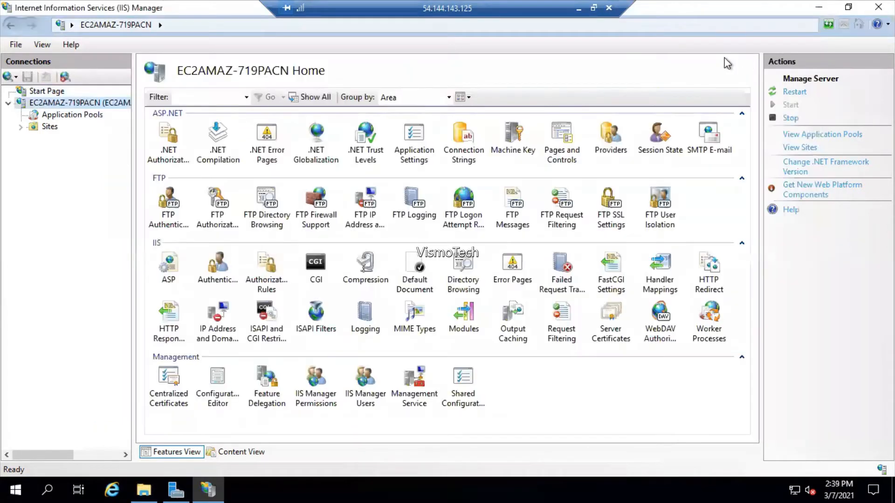
# Step: Start a new IIS website with physical path C:\websites\test
pyautogui.rightClick(43, 126)
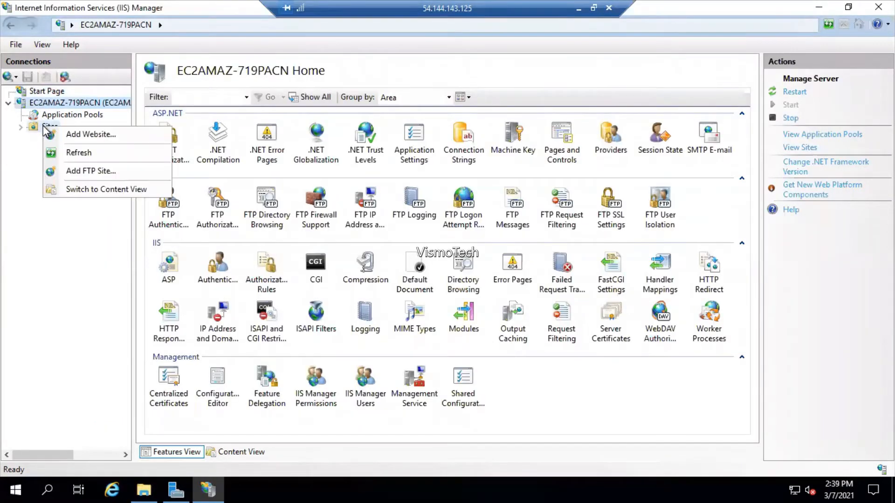
pyautogui.click(72, 134)
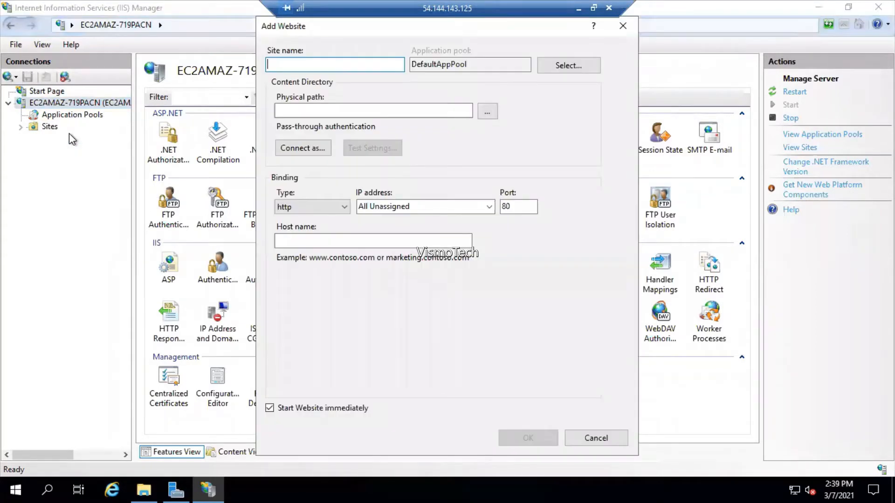
pyautogui.click(487, 111)
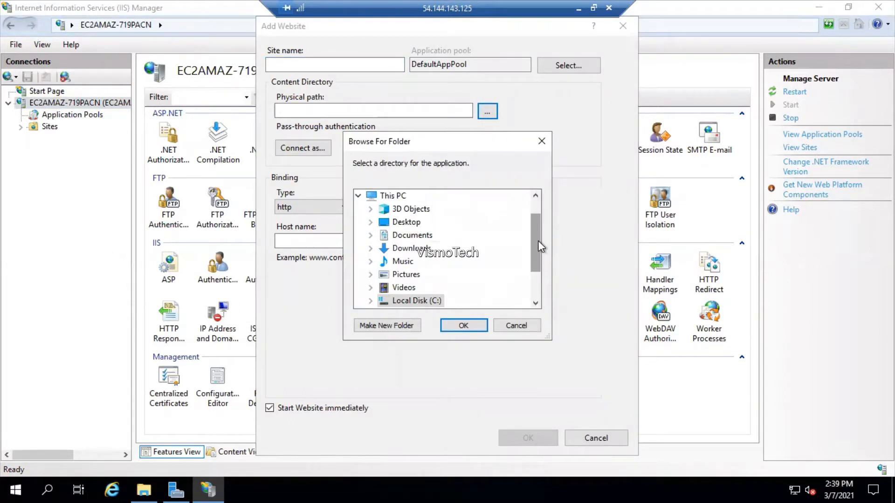
pyautogui.moveTo(537, 240); pyautogui.dragTo(546, 309)
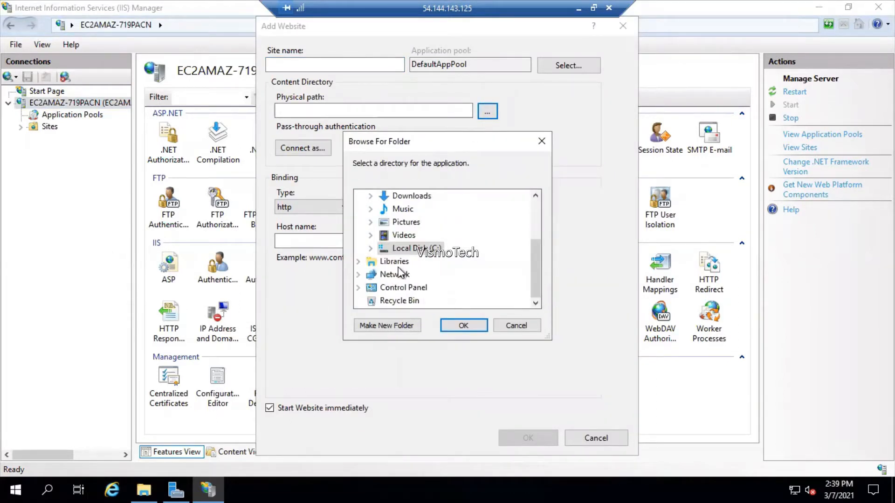
pyautogui.click(372, 248)
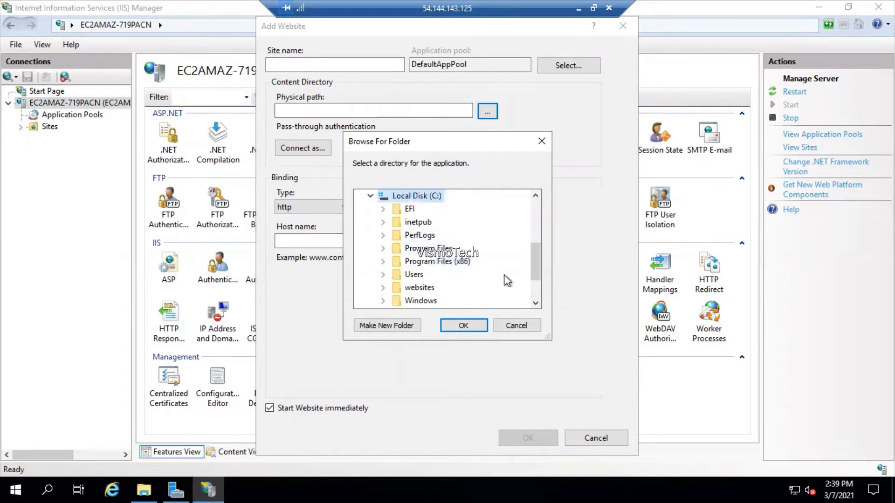
pyautogui.click(426, 287)
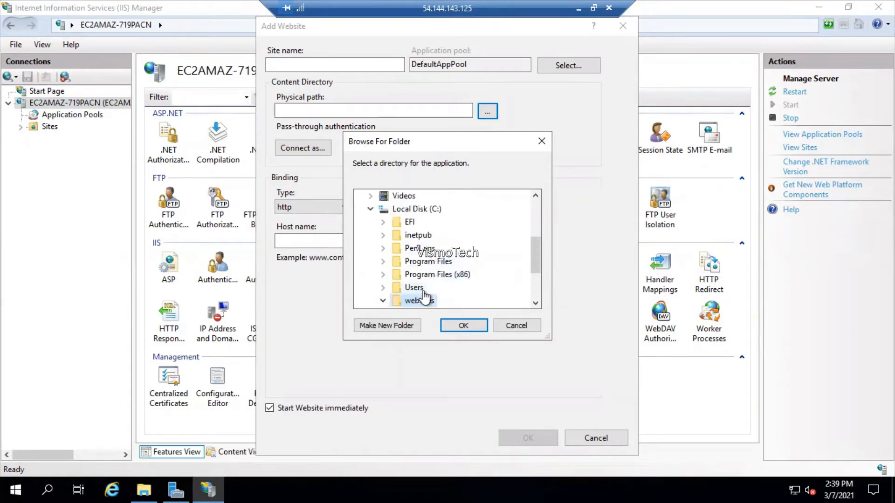
pyautogui.moveTo(534, 256); pyautogui.dragTo(531, 269)
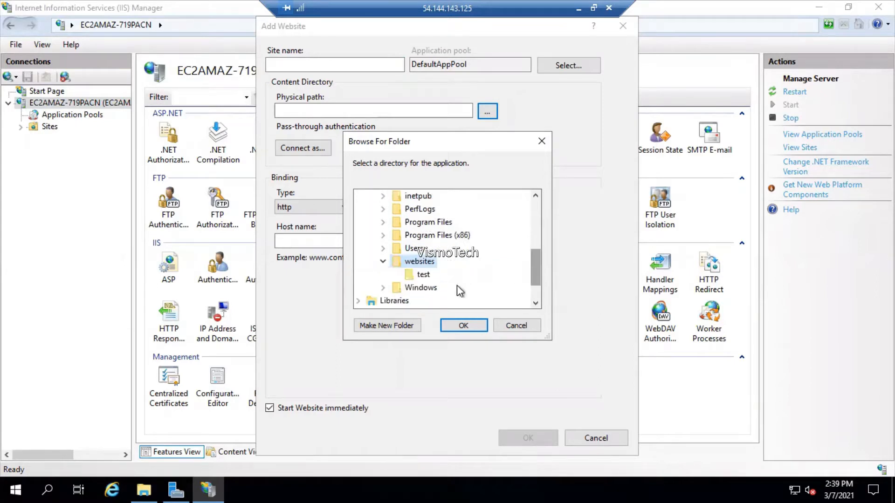
pyautogui.click(419, 274)
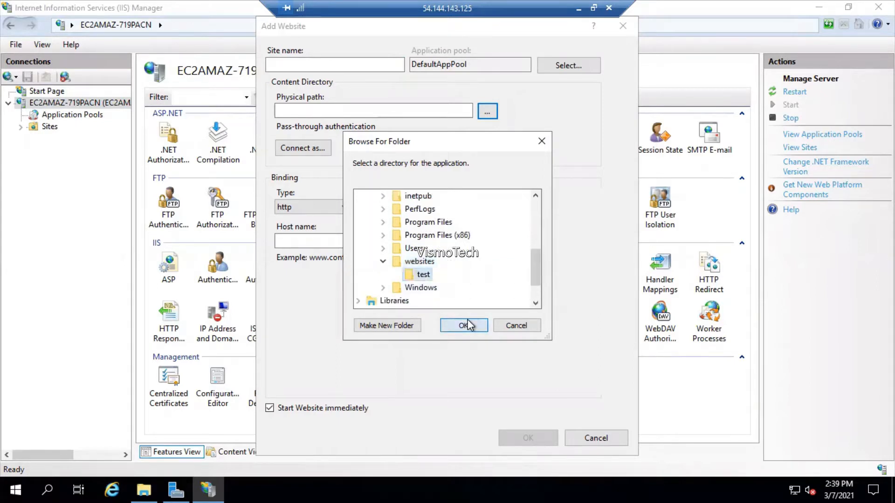
pyautogui.click(468, 325)
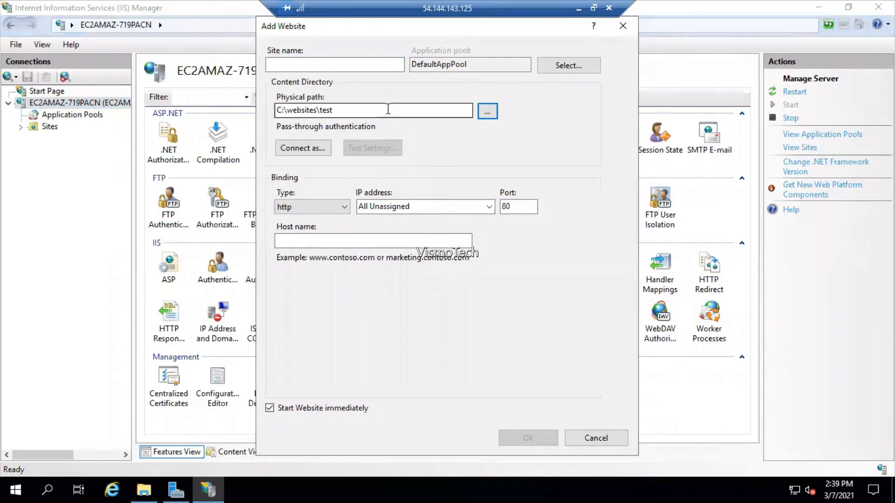
pyautogui.hotkey('shift', 'Tab')
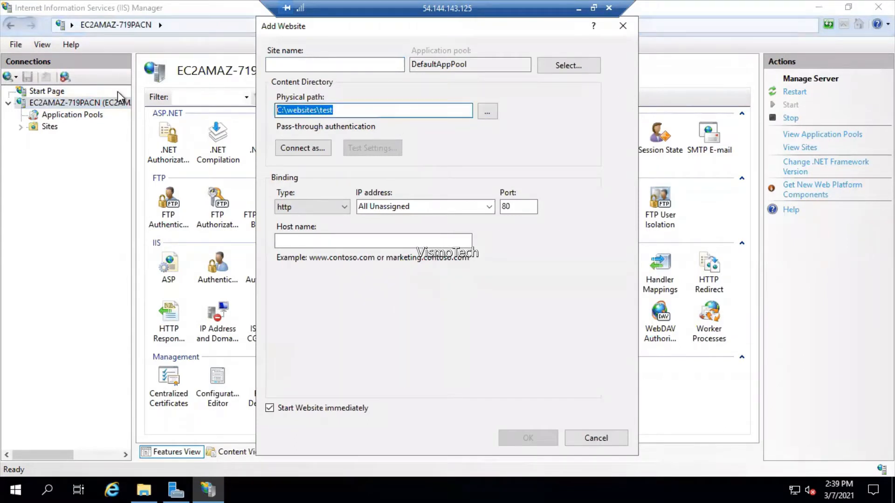
pyautogui.press('End')
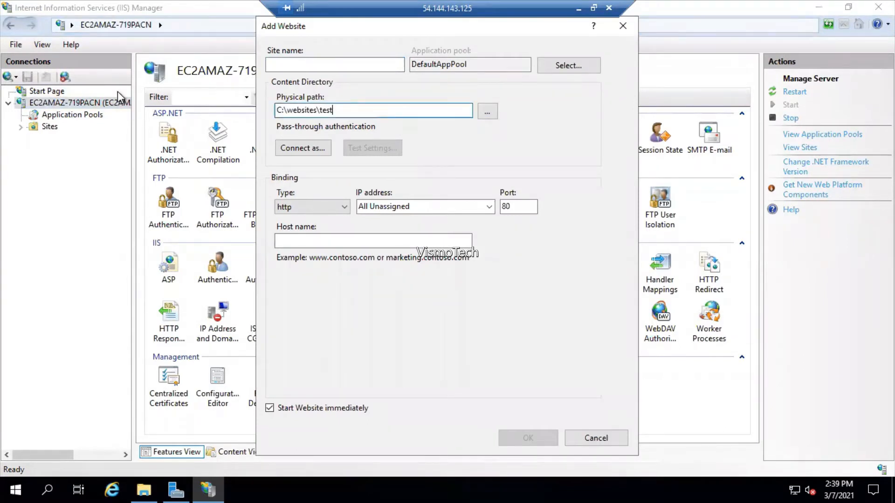
# Step: Name the site test, give it host name test, and bind it to 172.31.58.25
pyautogui.click(275, 62)
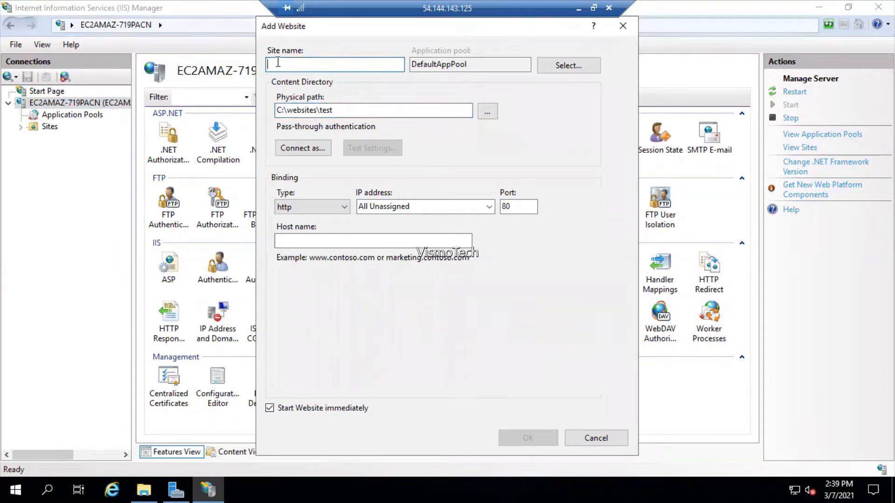
pyautogui.moveTo(333, 110); pyautogui.dragTo(319, 110)
pyautogui.click(319, 110)
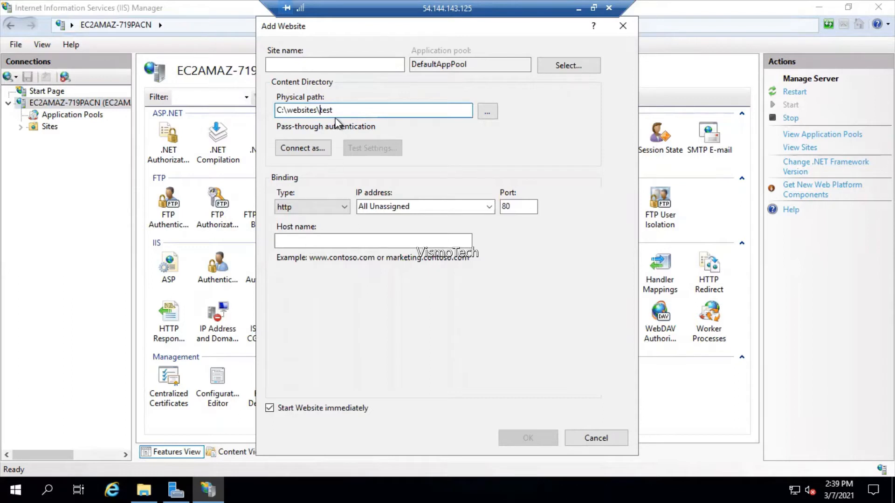
pyautogui.moveTo(335, 110); pyautogui.dragTo(320, 106)
pyautogui.click(319, 68)
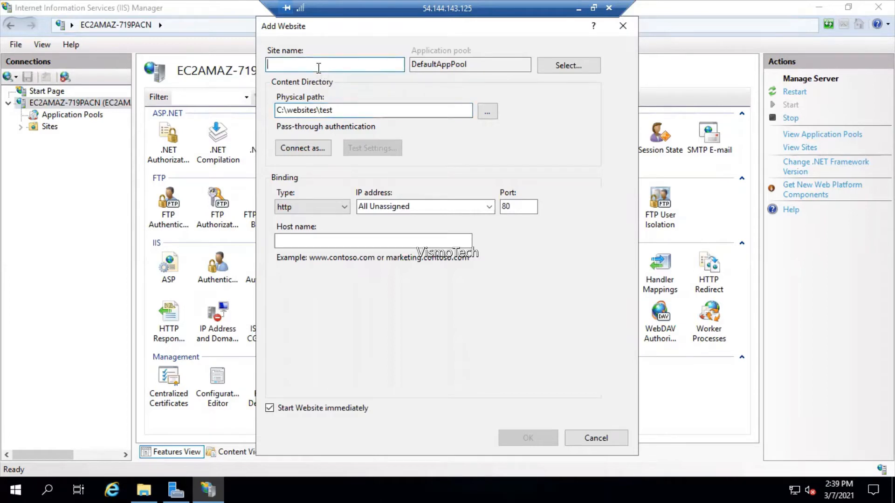
pyautogui.write('test')
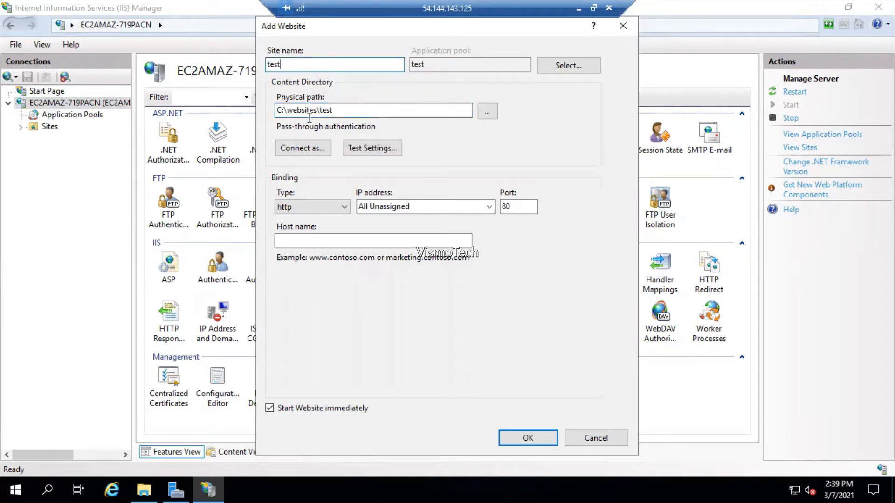
pyautogui.click(307, 241)
pyautogui.write('test')
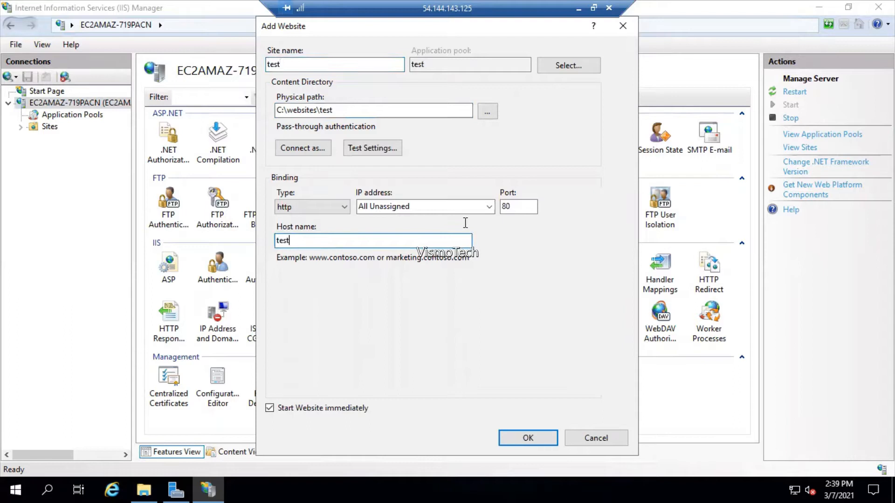
pyautogui.click(487, 208)
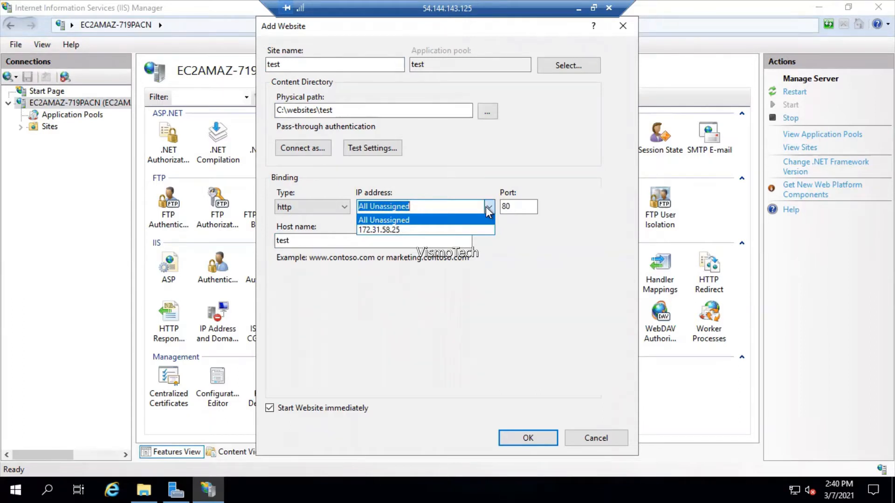
pyautogui.click(423, 230)
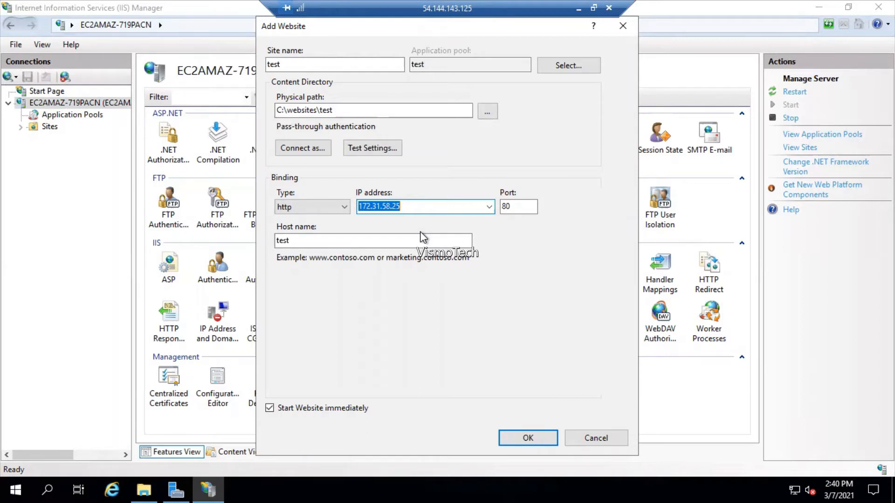
pyautogui.click(149, 480)
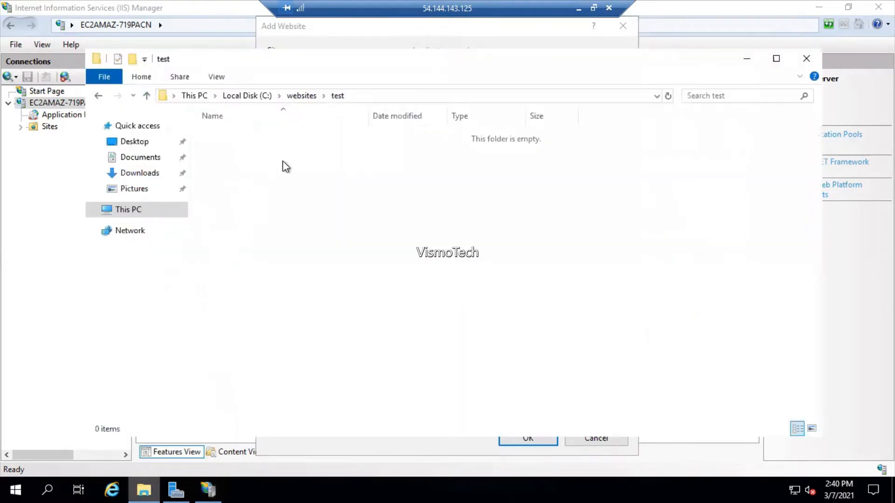
# Step: Go to the C: drive root and open Properties for the websites folder
pyautogui.click(300, 95)
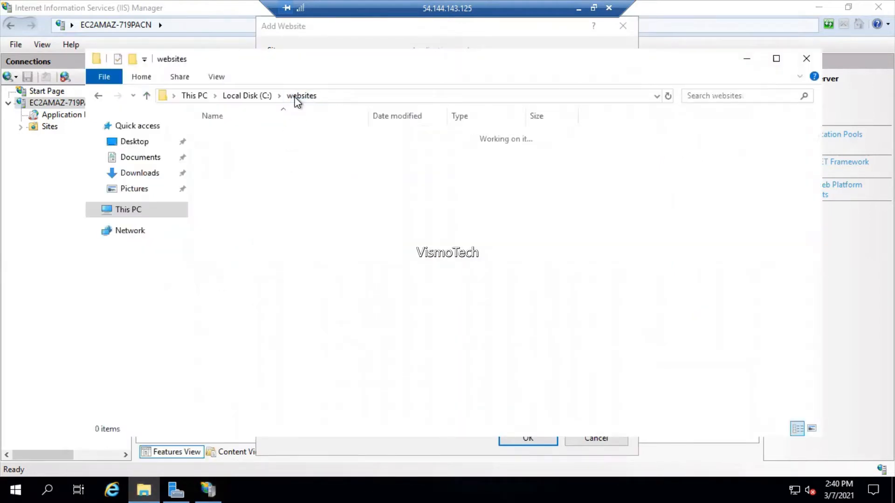
pyautogui.click(247, 95)
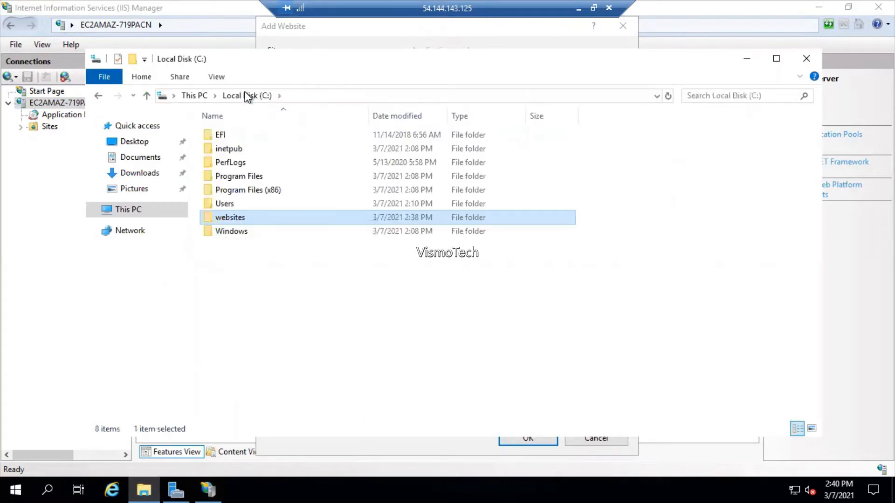
pyautogui.rightClick(226, 217)
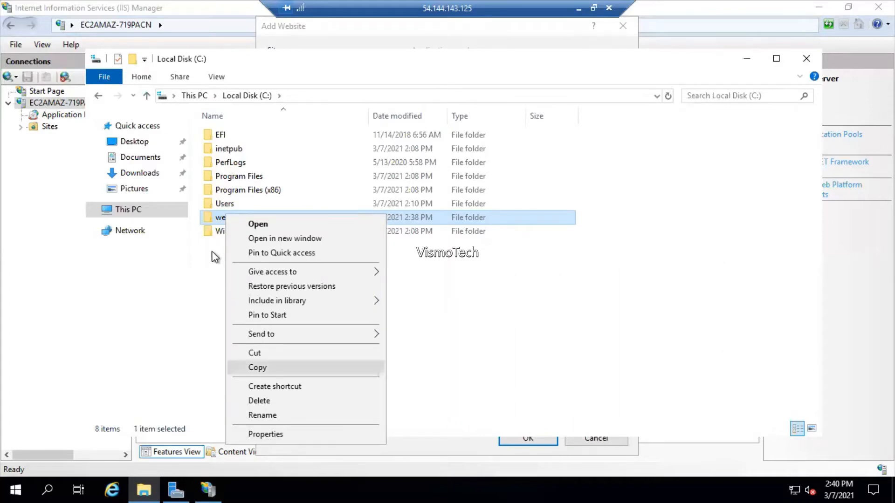
pyautogui.click(214, 216)
pyautogui.doubleClick(213, 217)
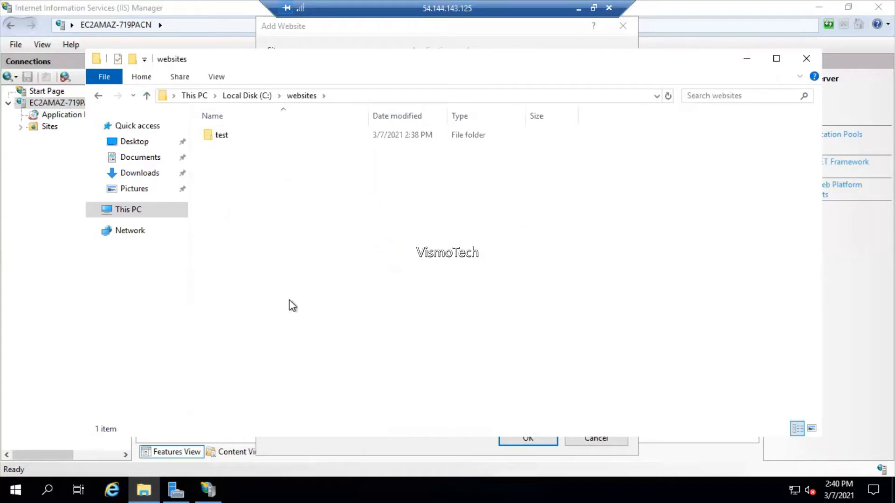
pyautogui.click(247, 95)
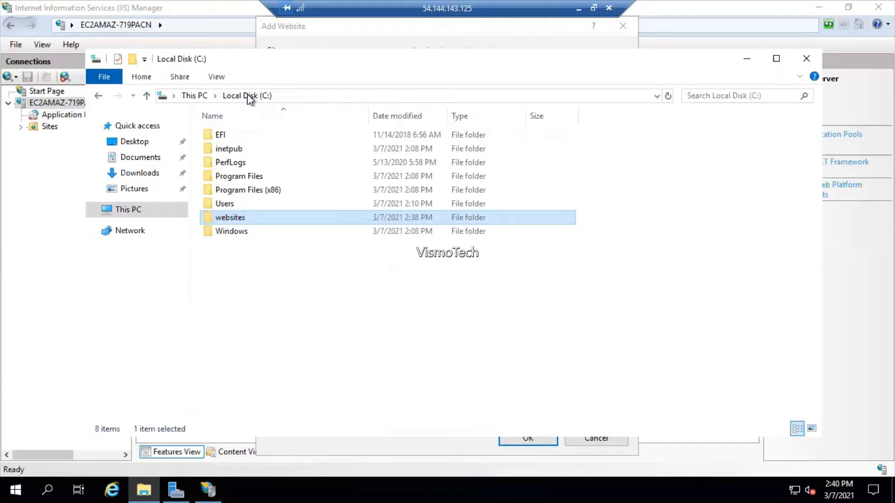
pyautogui.rightClick(234, 217)
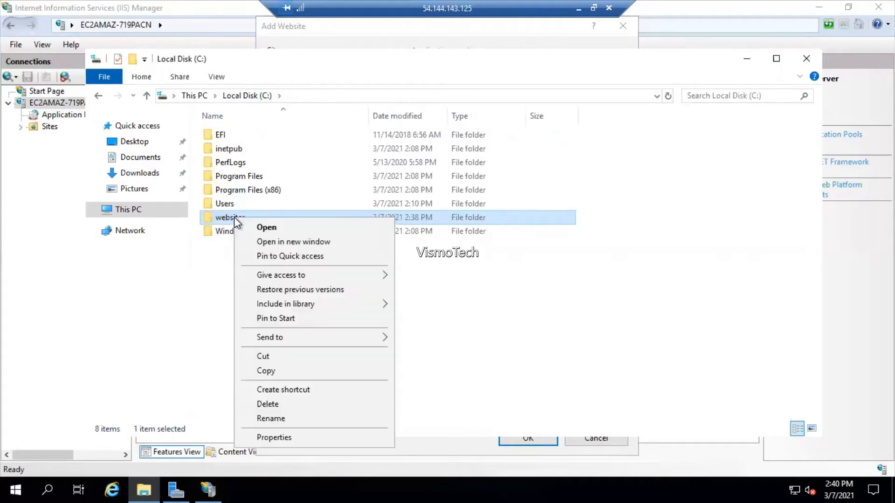
pyautogui.click(270, 438)
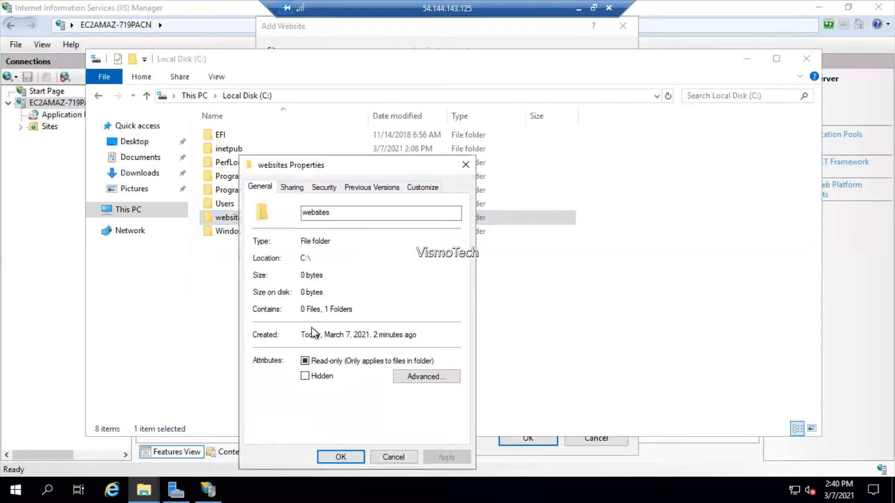
# Step: Review the websites folder's Security and Advanced settings, then show the Users group's Read & execute, List, Read rights
pyautogui.click(324, 188)
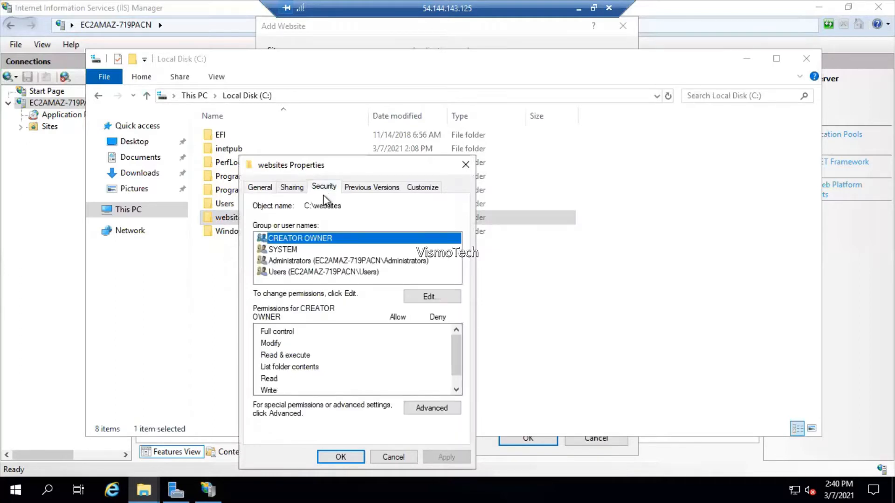
pyautogui.click(317, 262)
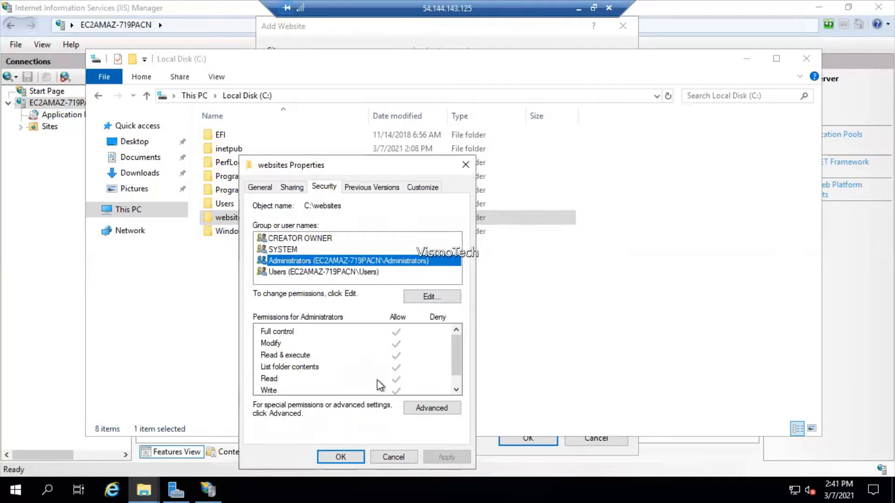
pyautogui.click(425, 416)
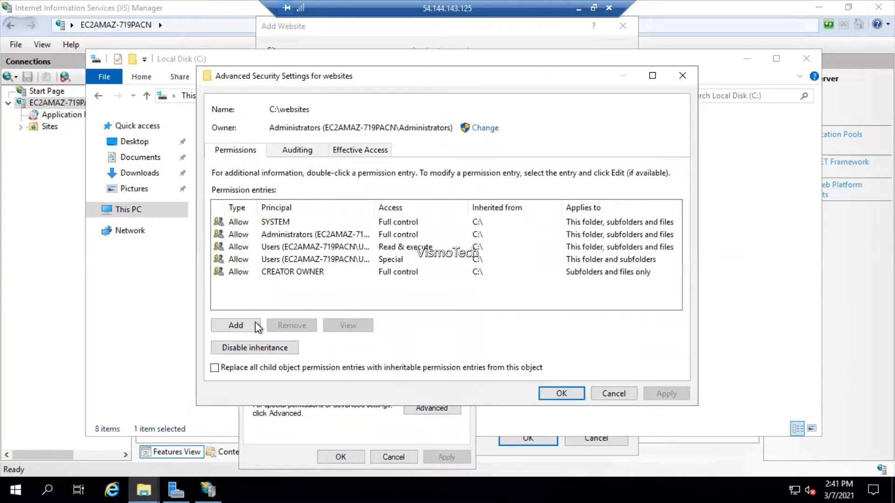
pyautogui.click(255, 322)
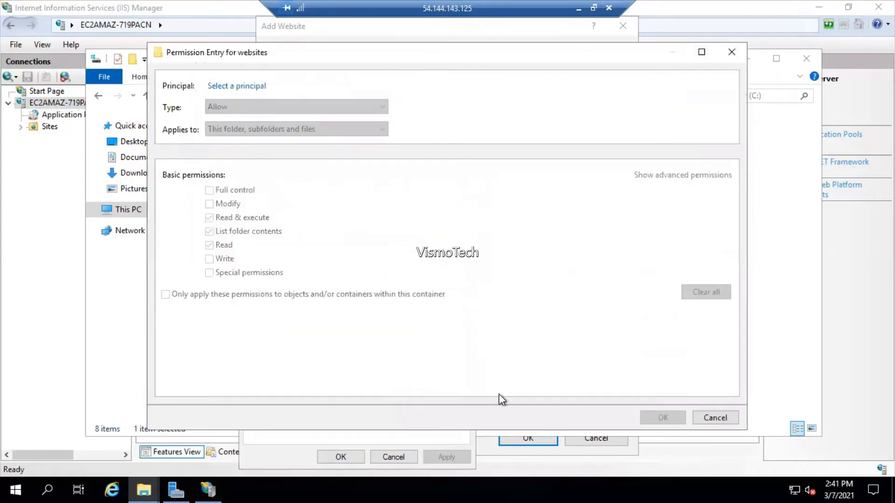
pyautogui.click(702, 421)
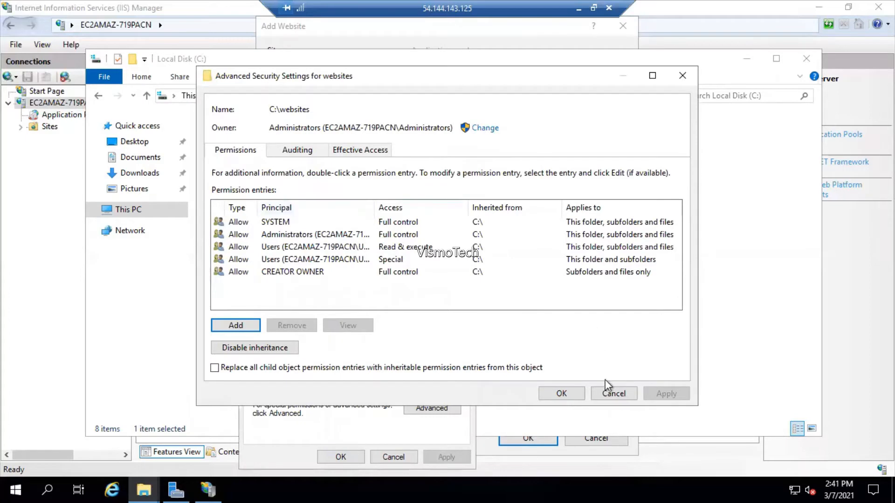
pyautogui.click(608, 394)
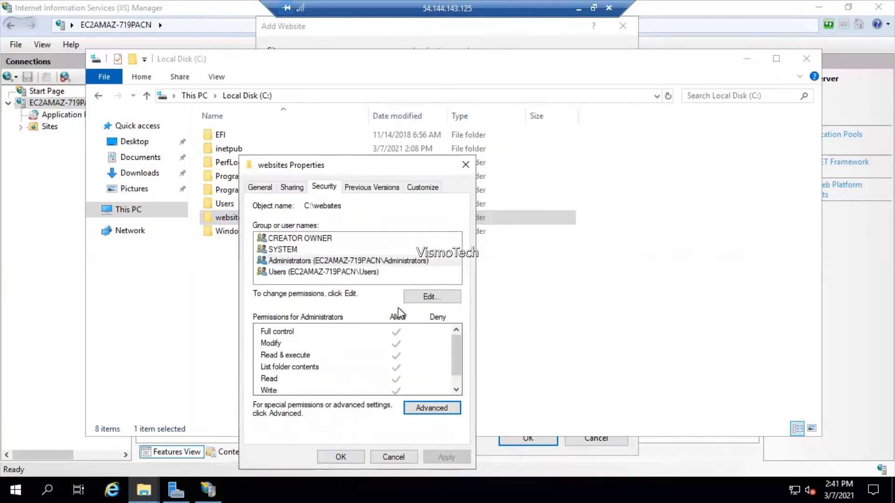
pyautogui.click(336, 273)
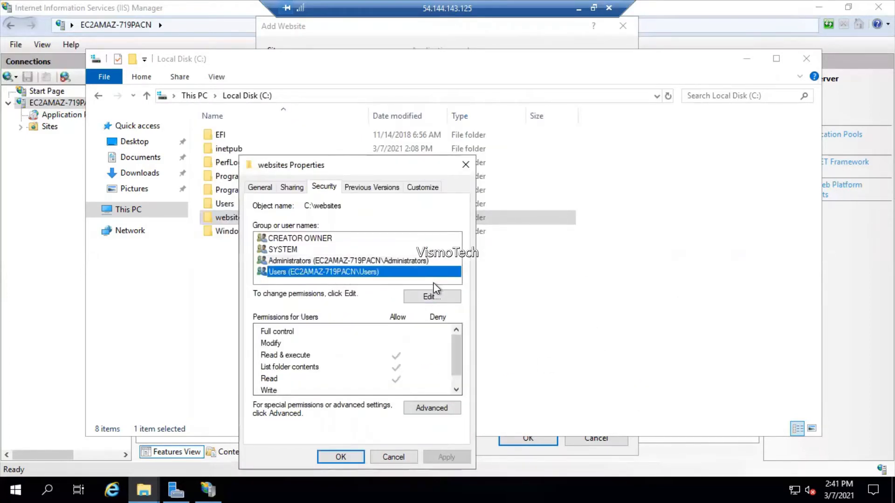
# Step: Add the IIS_IUSRS and IUSR accounts to the websites folder's permissions
pyautogui.click(431, 298)
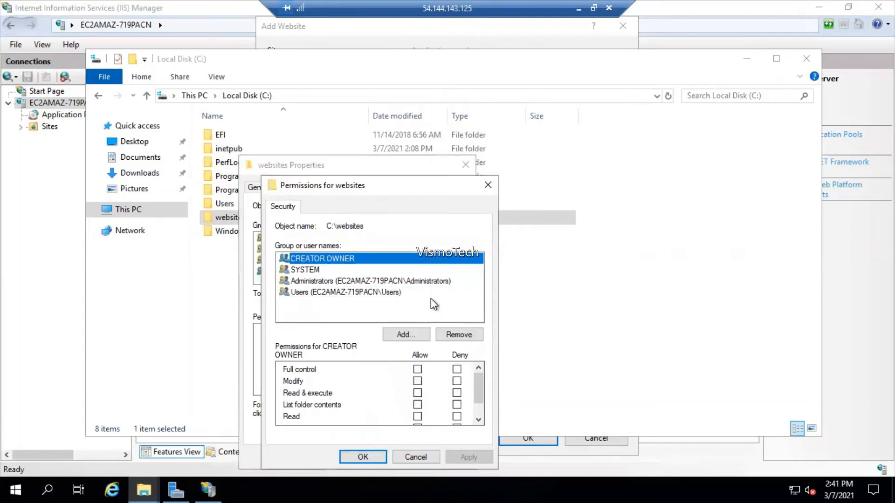
pyautogui.click(402, 336)
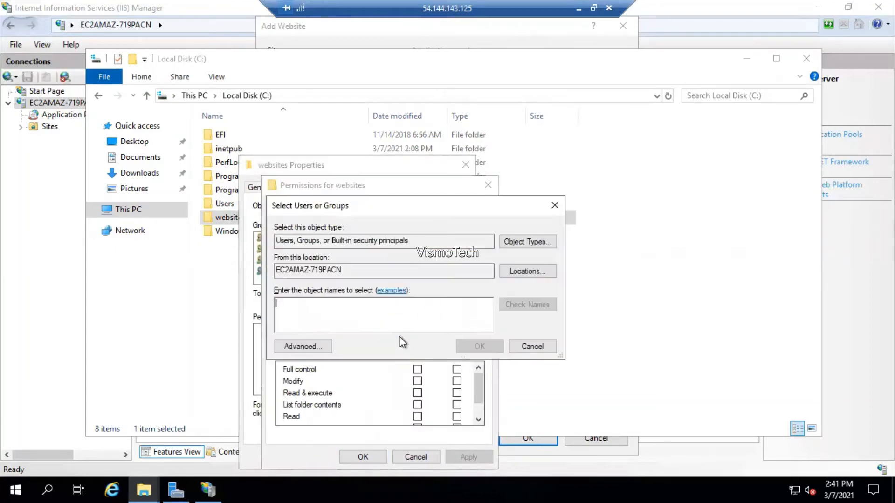
pyautogui.click(314, 349)
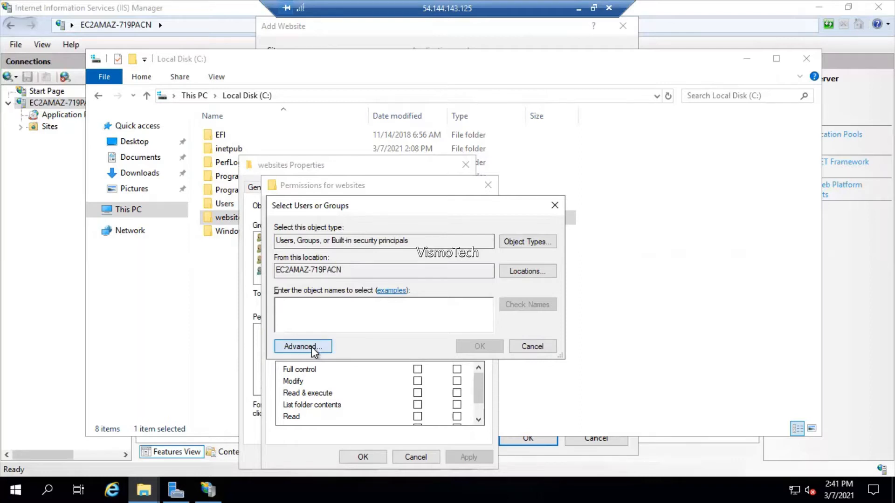
pyautogui.click(569, 228)
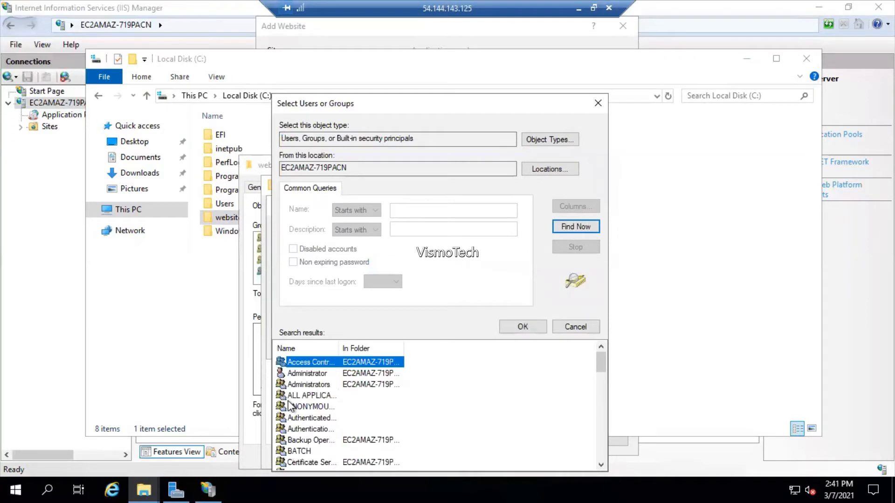
pyautogui.click(329, 395)
pyautogui.press('i')
pyautogui.press('i')
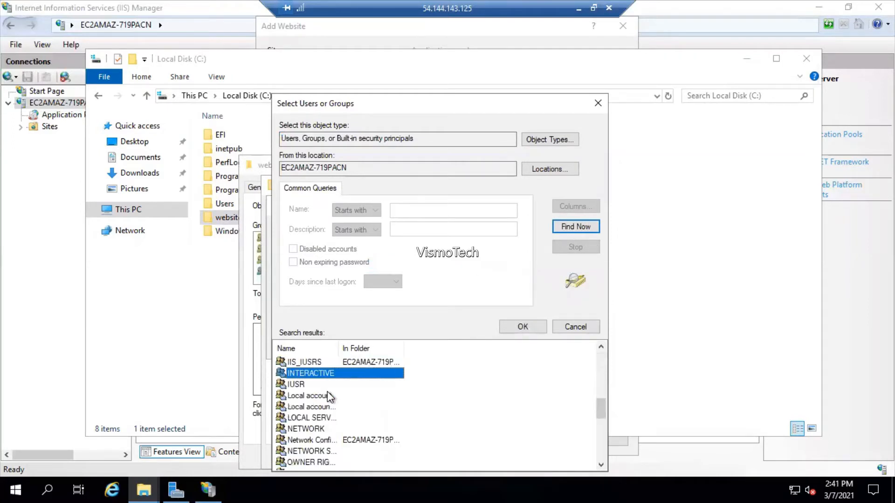
pyautogui.click(311, 364)
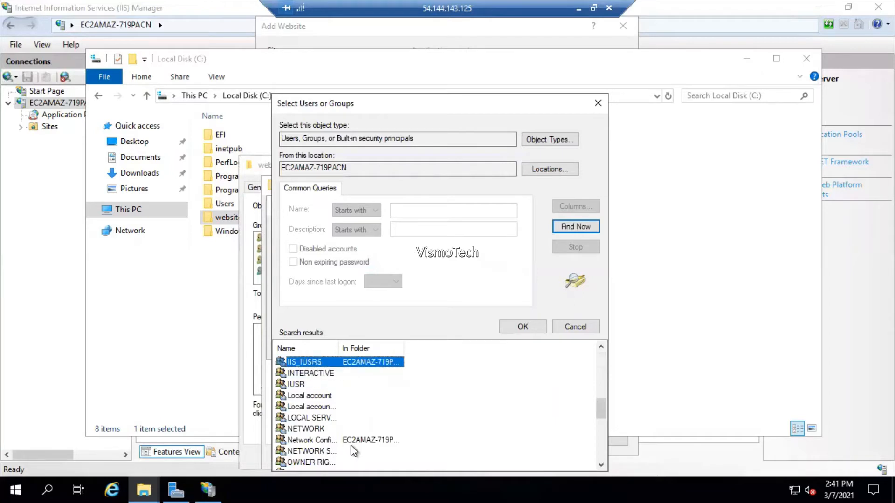
pyautogui.click(305, 384)
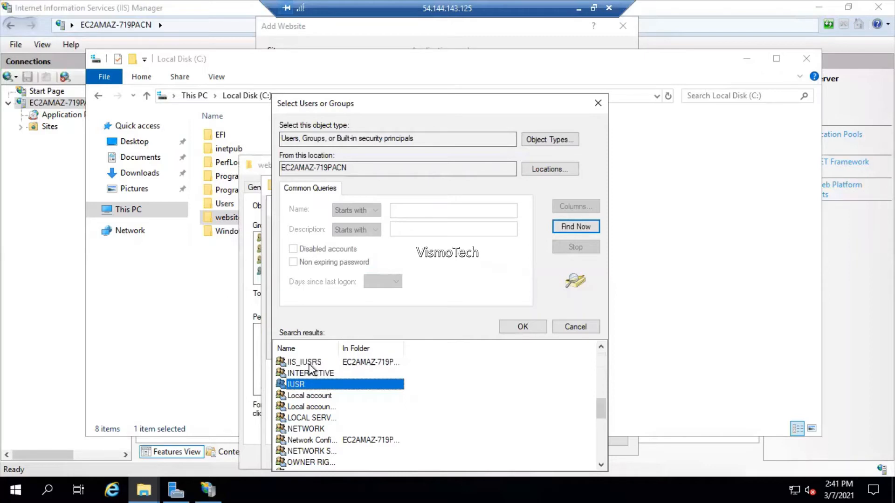
pyautogui.keyDown('ctrl'); pyautogui.click(309, 364); pyautogui.keyUp('ctrl')
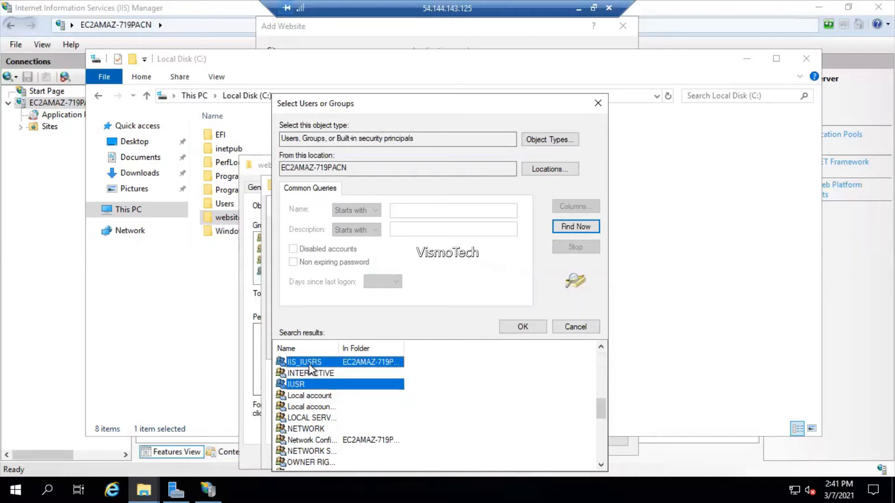
pyautogui.click(522, 327)
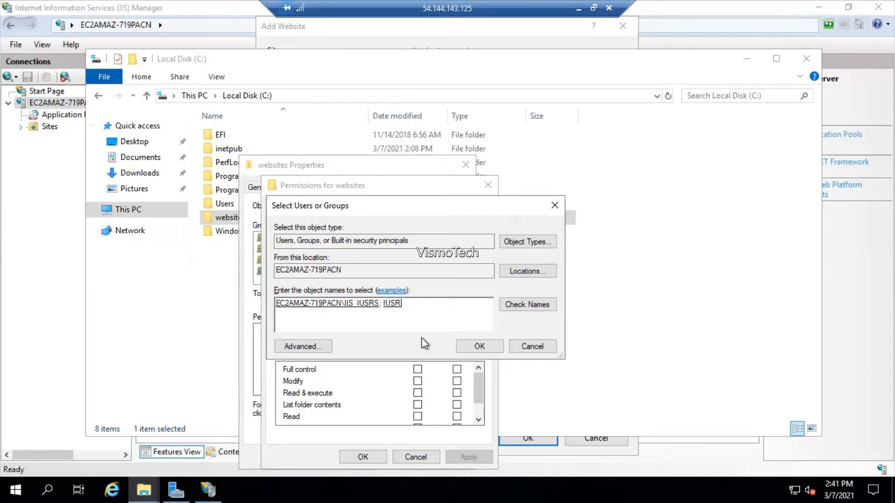
pyautogui.click(468, 348)
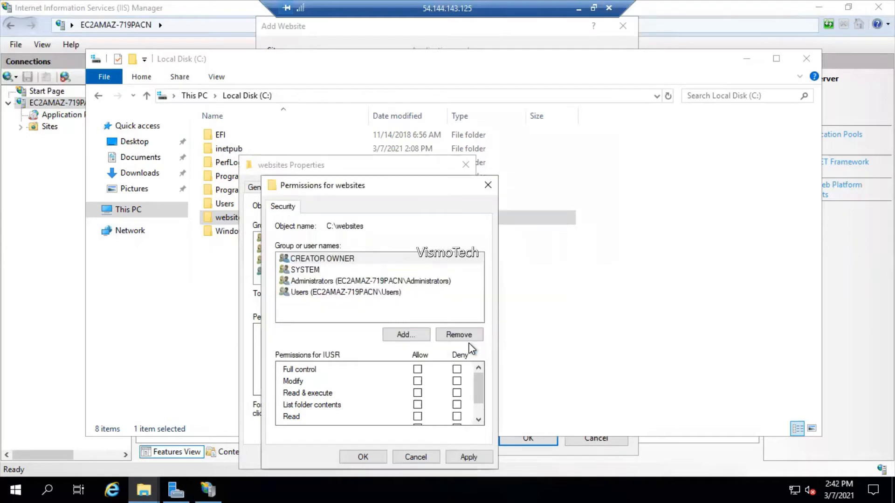
# Step: Allow Modify for IUSR and IIS_IUSRS, apply, and close the folder properties
pyautogui.click(418, 381)
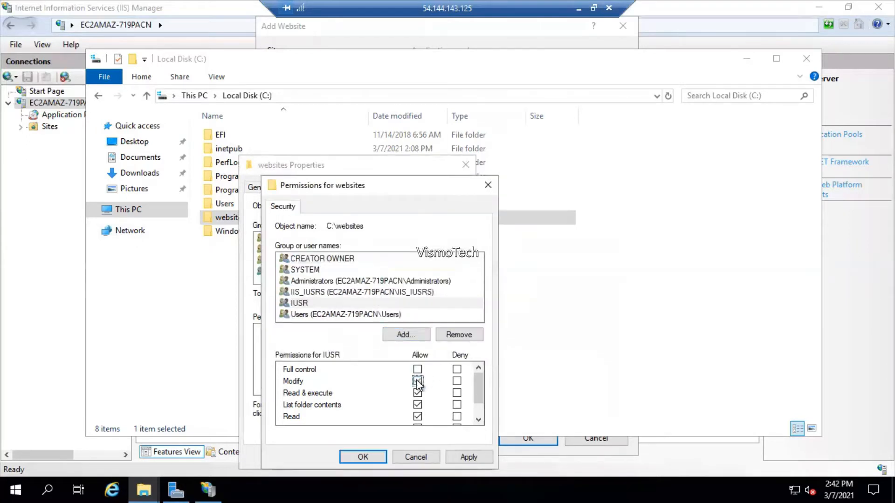
pyautogui.click(470, 458)
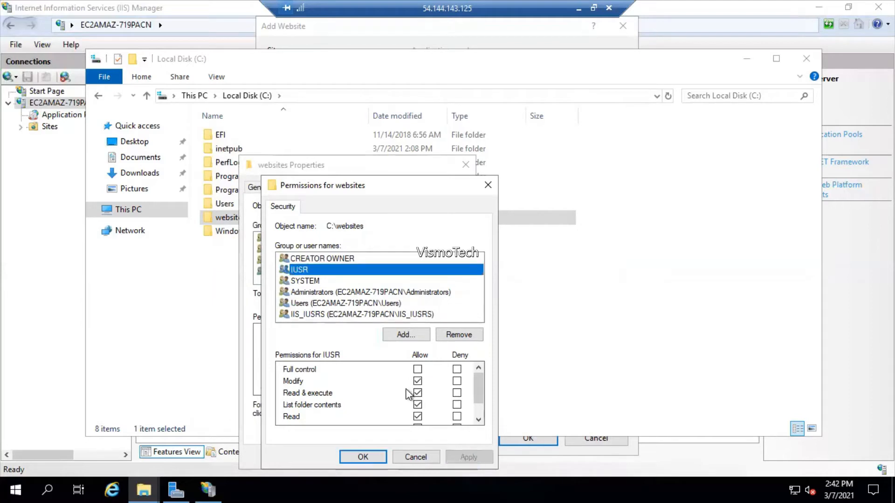
pyautogui.click(364, 315)
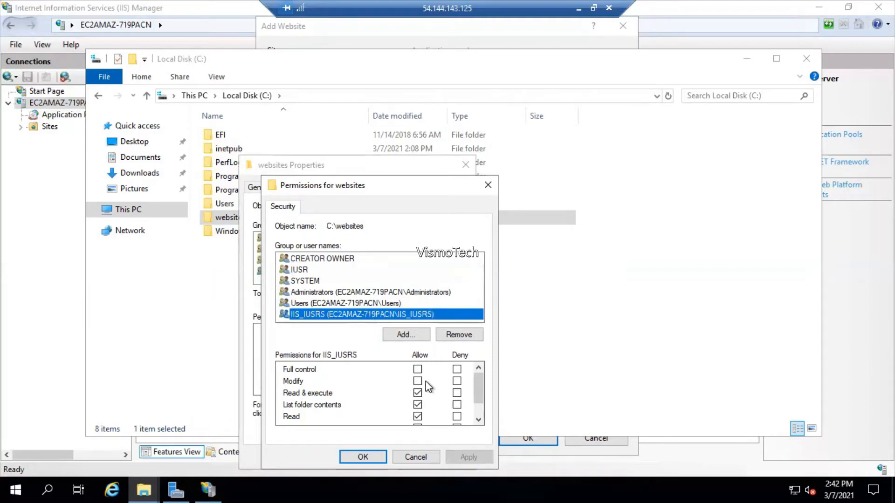
pyautogui.click(418, 382)
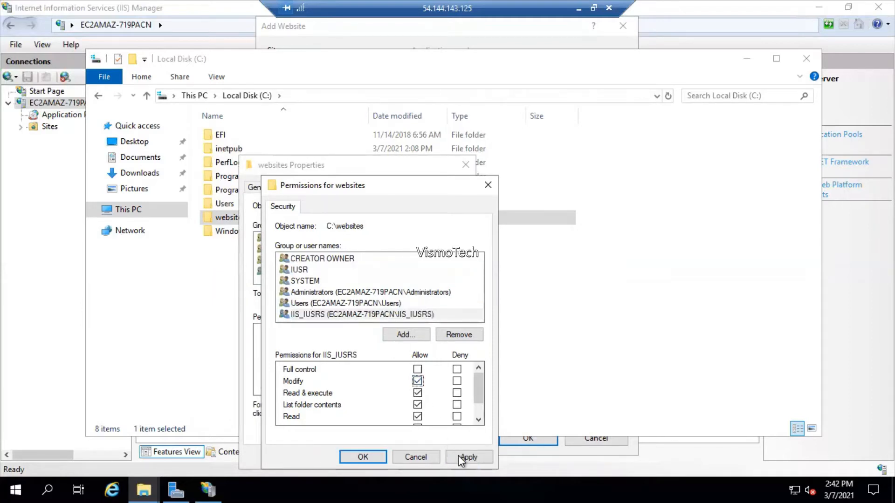
pyautogui.click(457, 455)
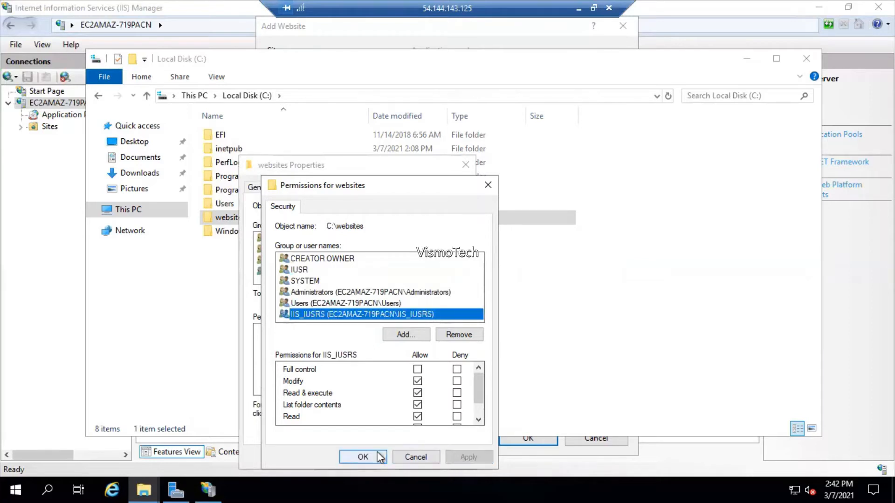
pyautogui.click(363, 456)
pyautogui.click(340, 457)
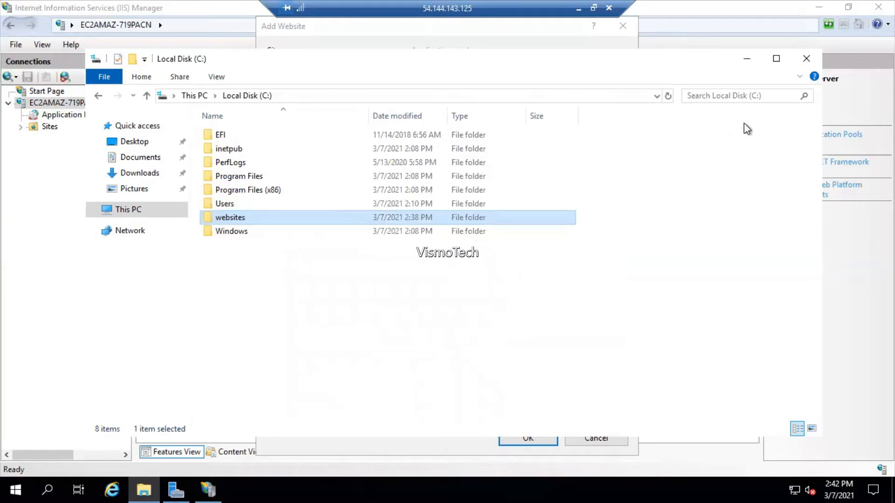
# Step: Create the test website and rename it to test.com
pyautogui.click(807, 63)
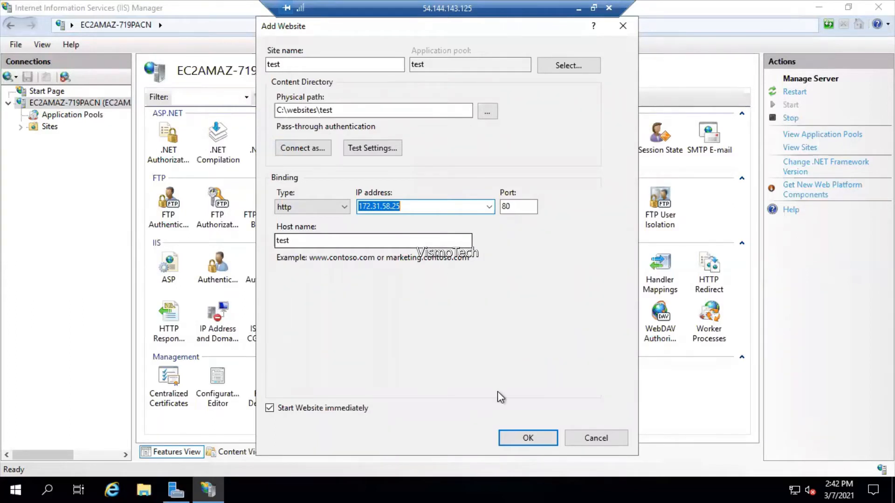
pyautogui.click(535, 433)
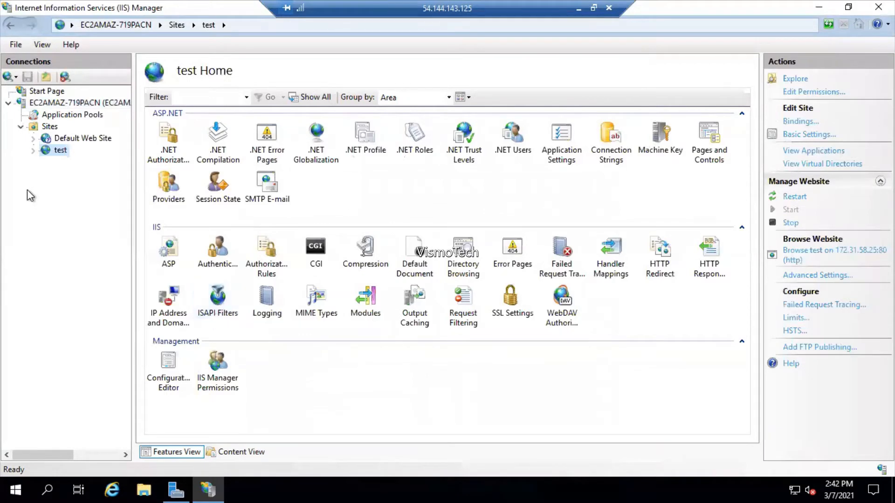
pyautogui.rightClick(63, 153)
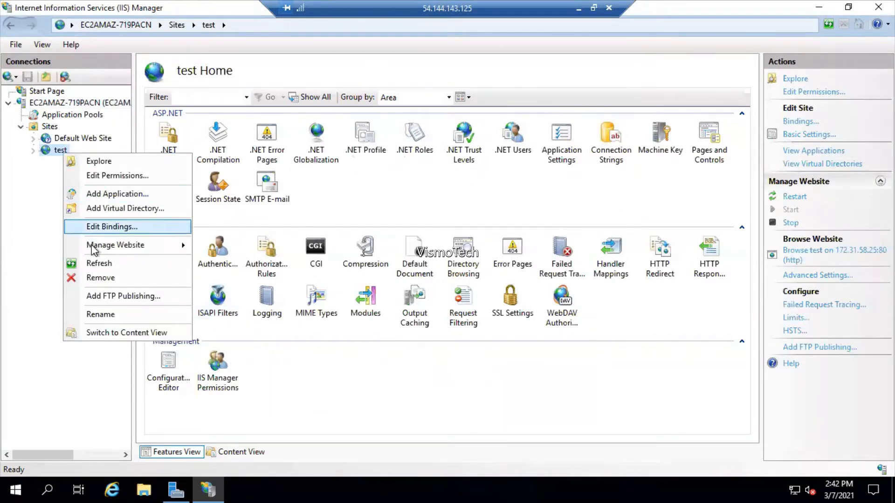
pyautogui.moveTo(97, 250)
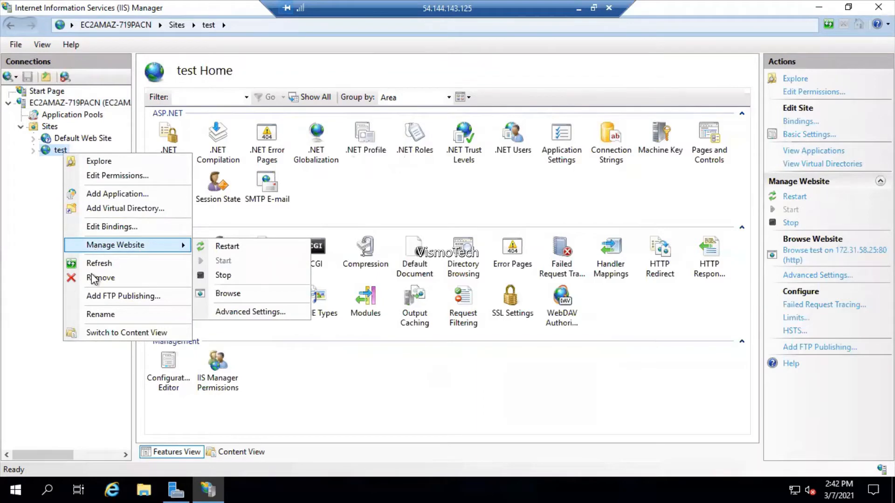
pyautogui.click(100, 314)
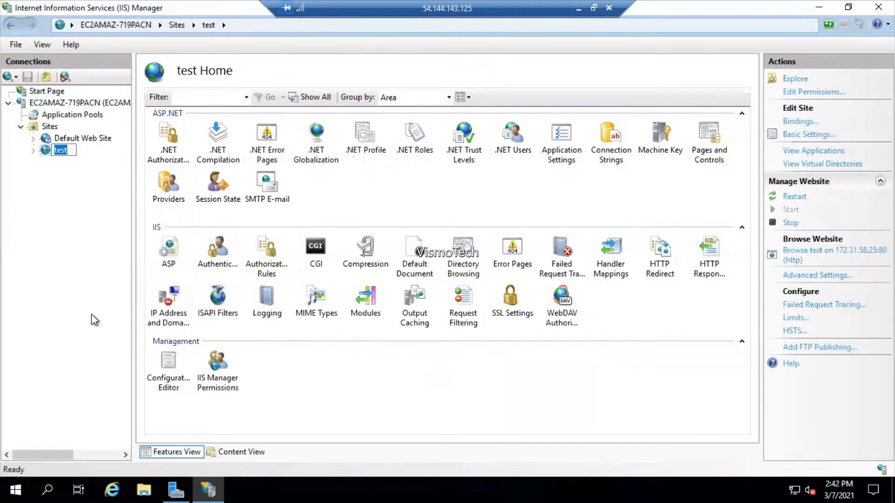
pyautogui.press('Right')
pyautogui.write('.com')
pyautogui.press('Return')
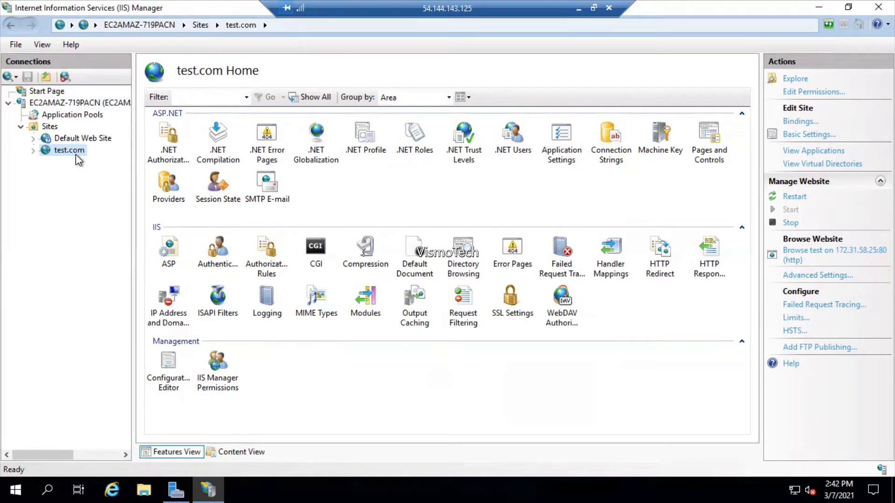
# Step: Refresh test.com, try renaming it to test1, and dismiss the does-not-exist error
pyautogui.rightClick(76, 156)
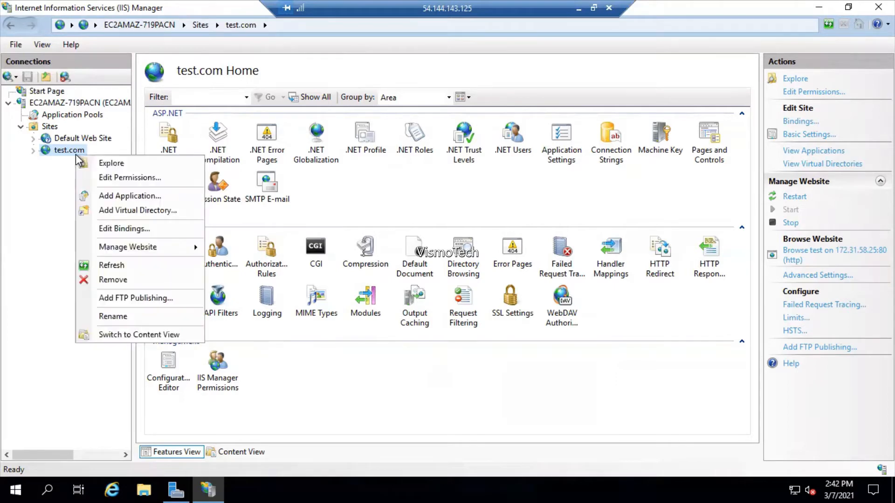
pyautogui.click(121, 269)
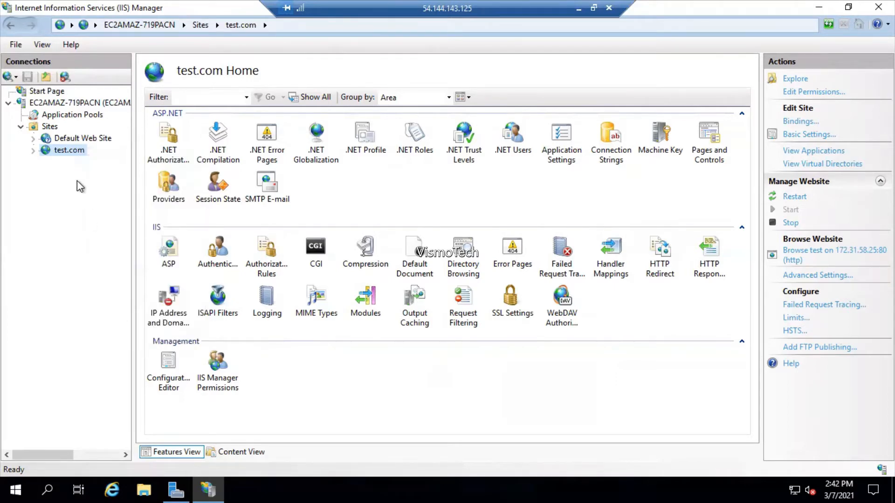
pyautogui.rightClick(67, 155)
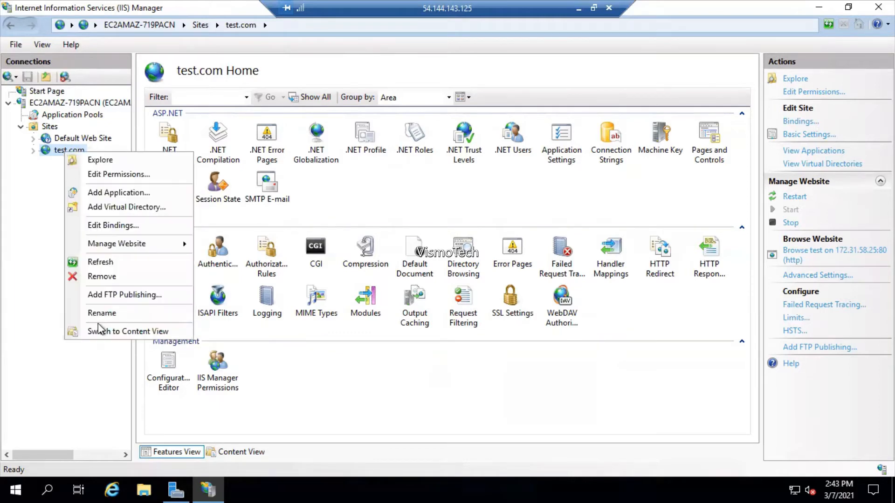
pyautogui.click(99, 313)
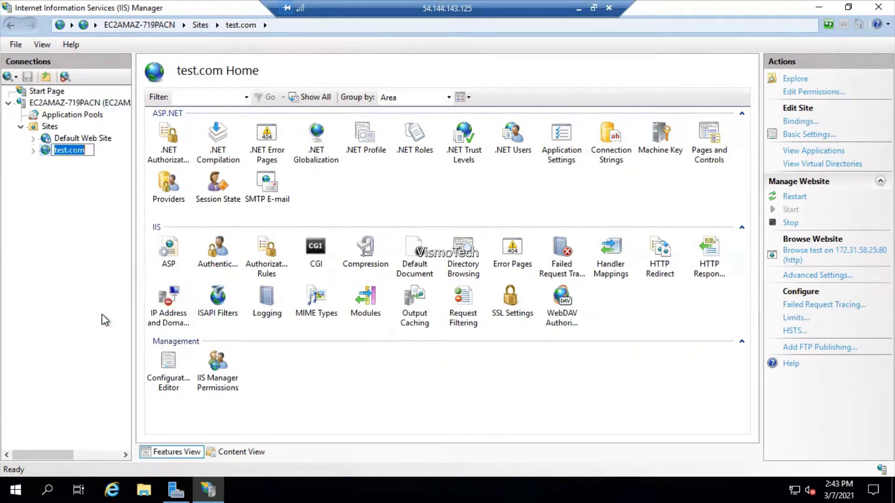
pyautogui.write('test1')
pyautogui.press('Return')
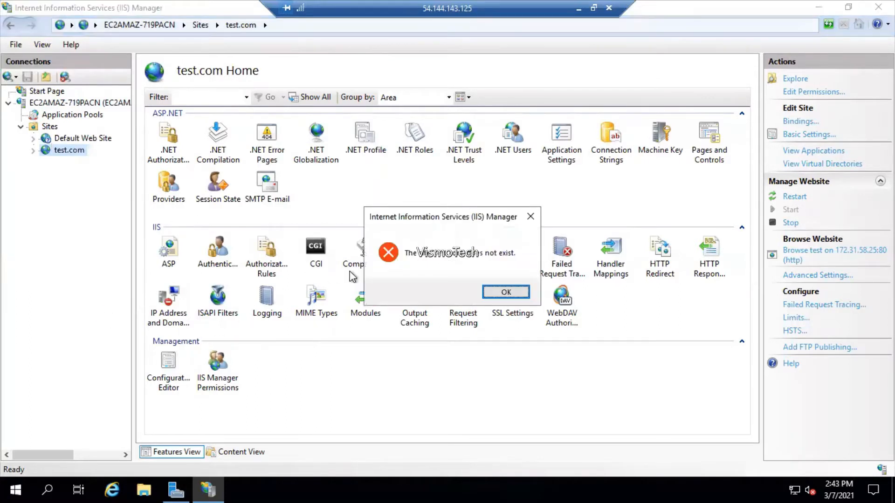
pyautogui.click(508, 292)
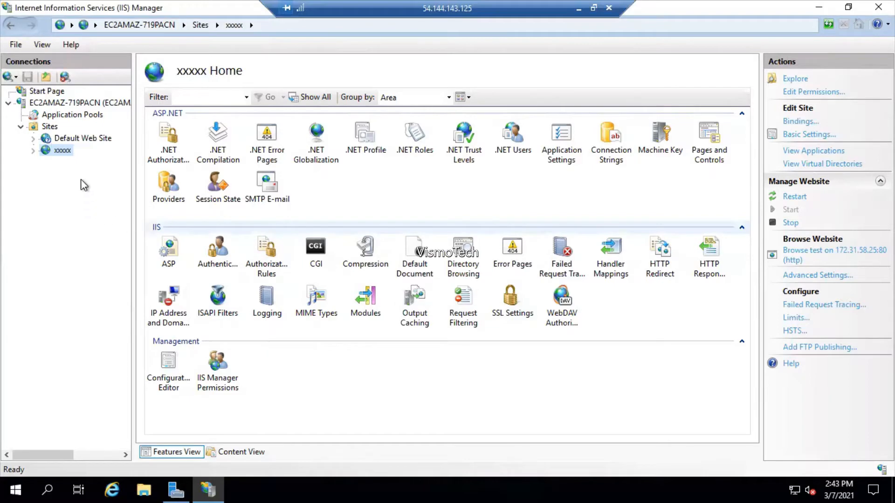
# Step: Change the site's port 80 http binding host name from test to vismotech.com
pyautogui.rightClick(65, 155)
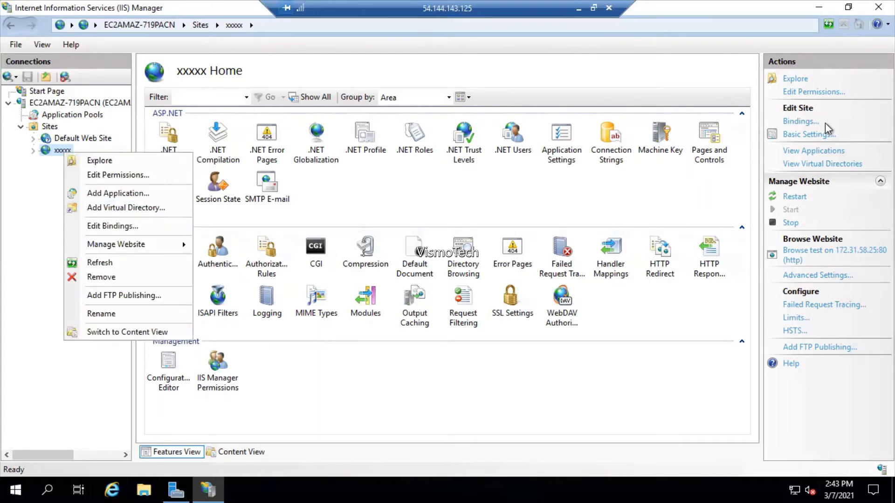
pyautogui.click(807, 138)
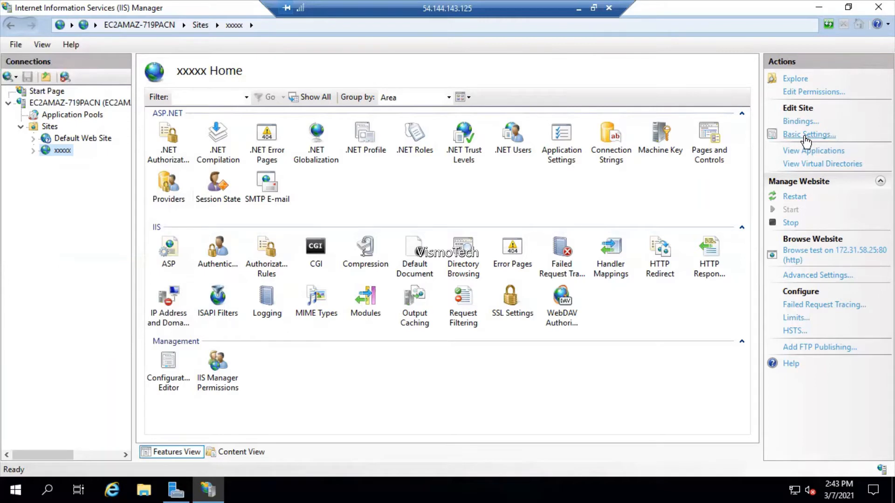
pyautogui.click(805, 139)
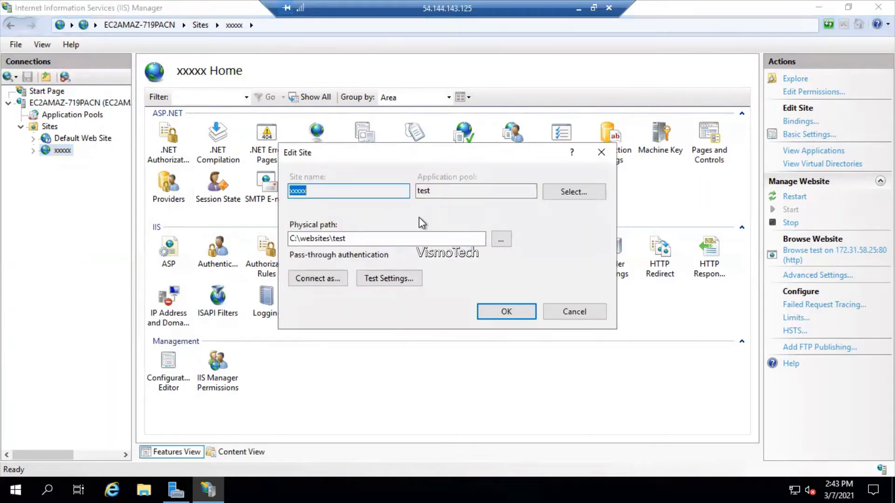
pyautogui.click(558, 317)
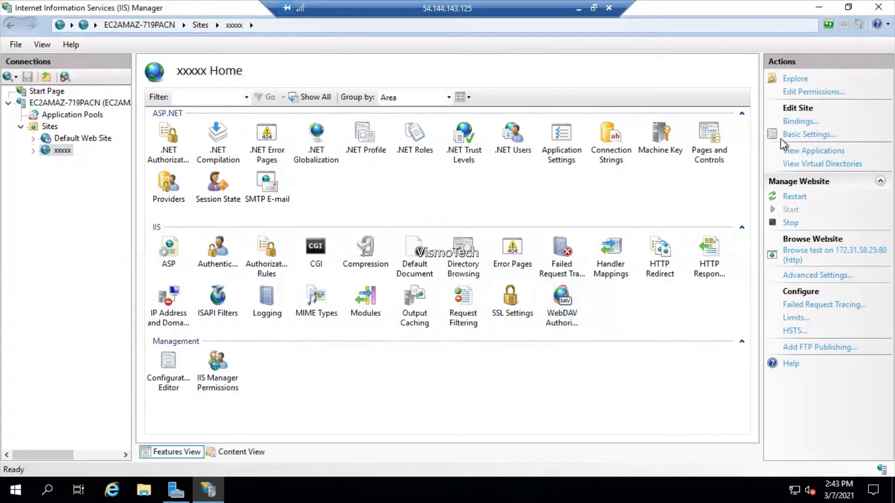
pyautogui.click(797, 123)
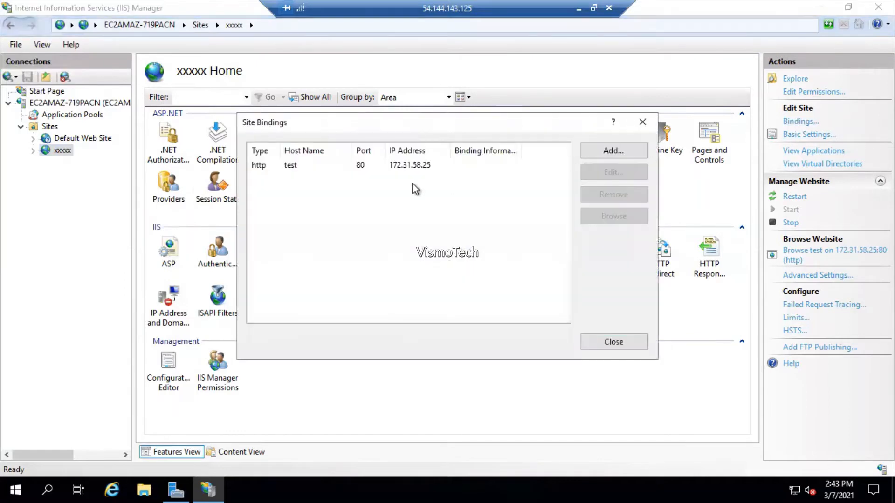
pyautogui.click(401, 167)
pyautogui.doubleClick(402, 166)
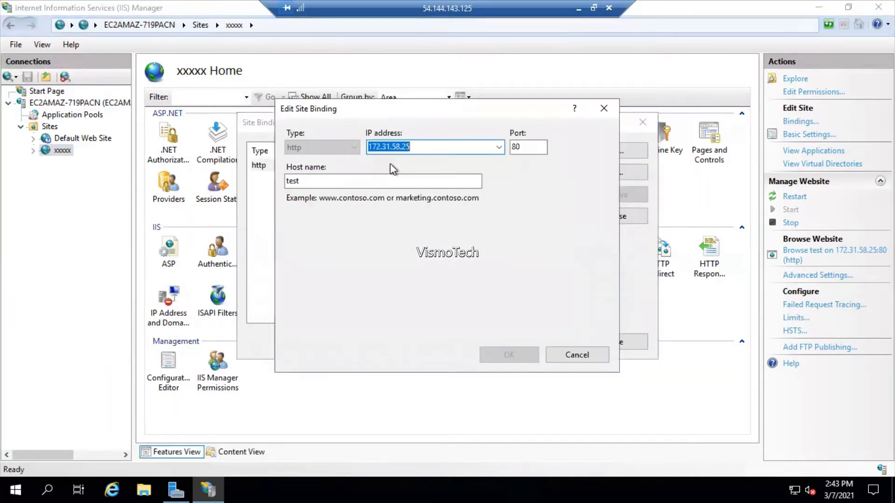
pyautogui.click(350, 183)
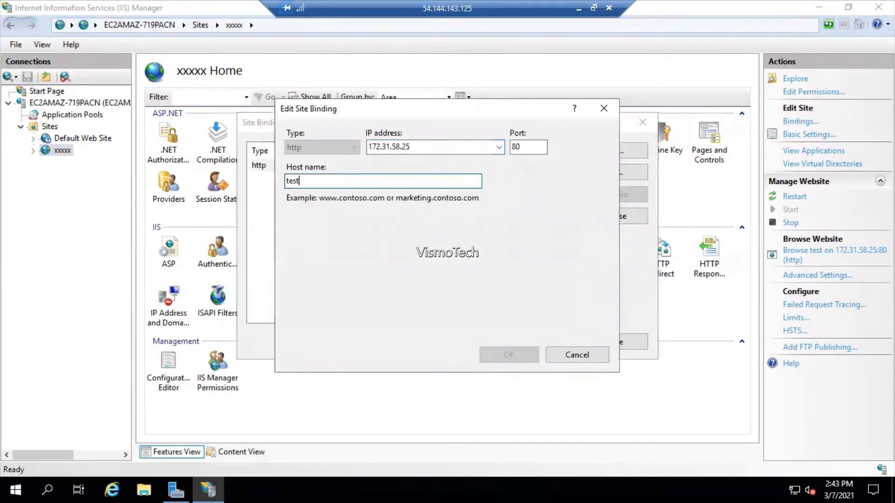
pyautogui.write('.com')
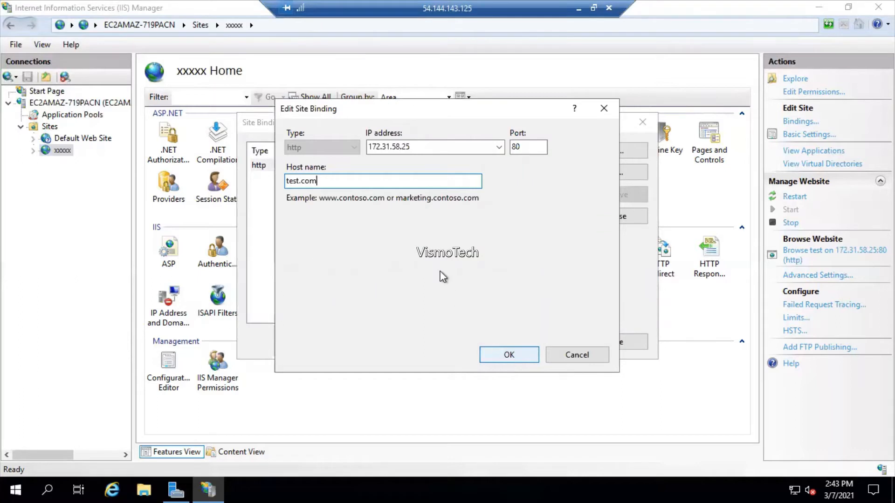
pyautogui.press('BackSpace')
pyautogui.press('BackSpace')
pyautogui.press('BackSpace')
pyautogui.press('BackSpace')
pyautogui.press('BackSpace')
pyautogui.press('BackSpace')
pyautogui.press('BackSpace')
pyautogui.press('BackSpace')
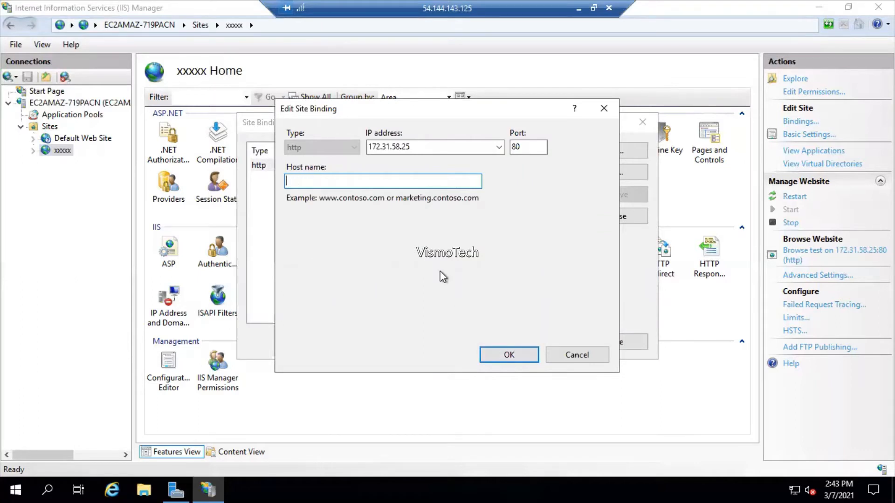
pyautogui.write('vismotech.com')
pyautogui.click(518, 361)
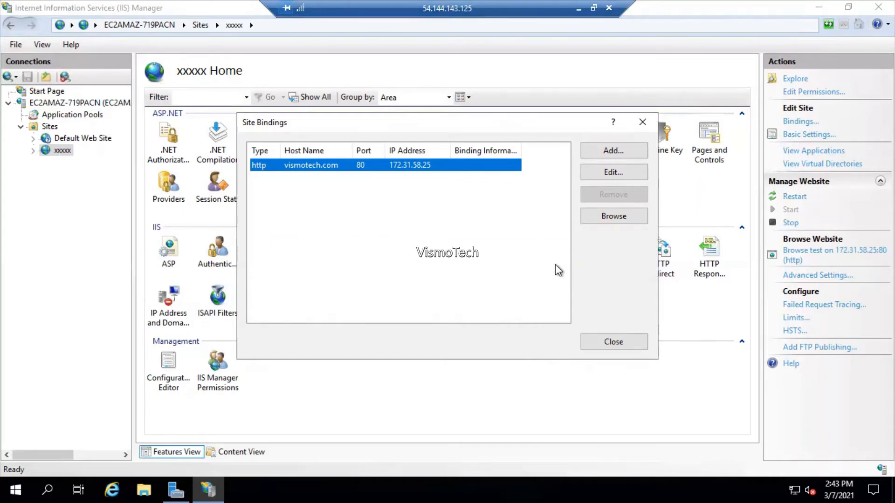
pyautogui.click(605, 351)
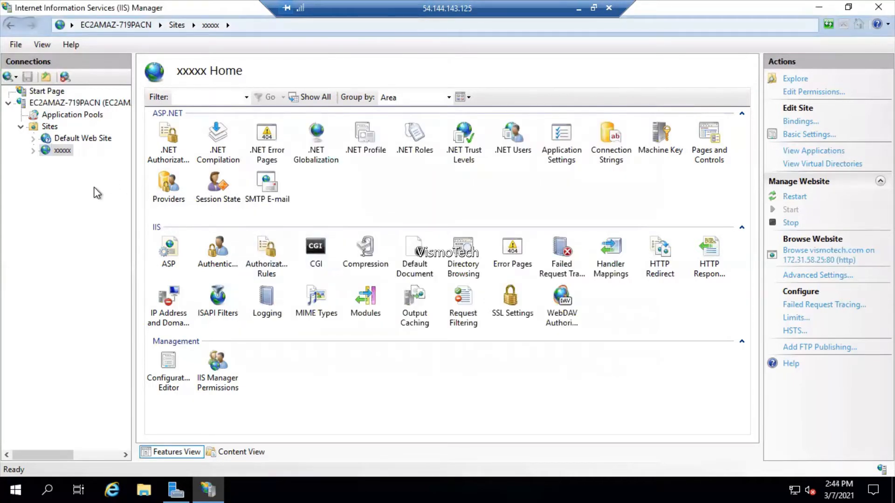
# Step: Rename the site to vismotech.com and minimize the remote session to reveal the AWS console
pyautogui.rightClick(61, 153)
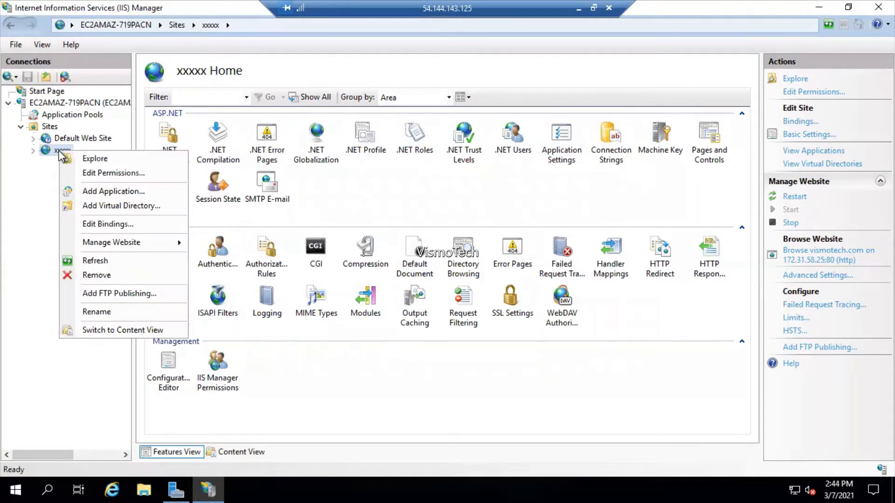
pyautogui.click(96, 313)
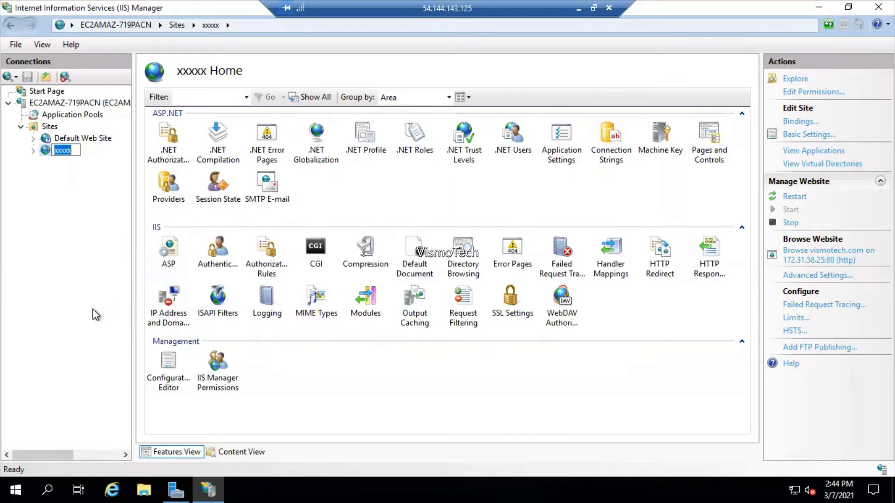
pyautogui.write('vismotech.com')
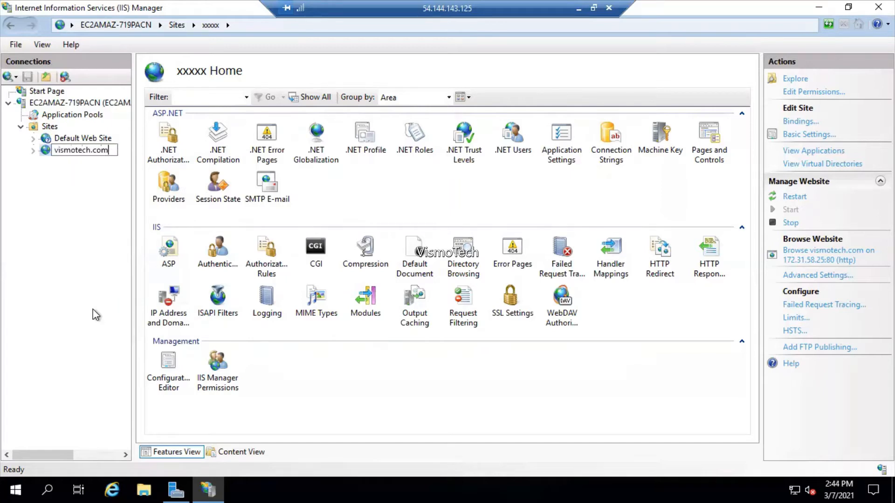
pyautogui.press('Return')
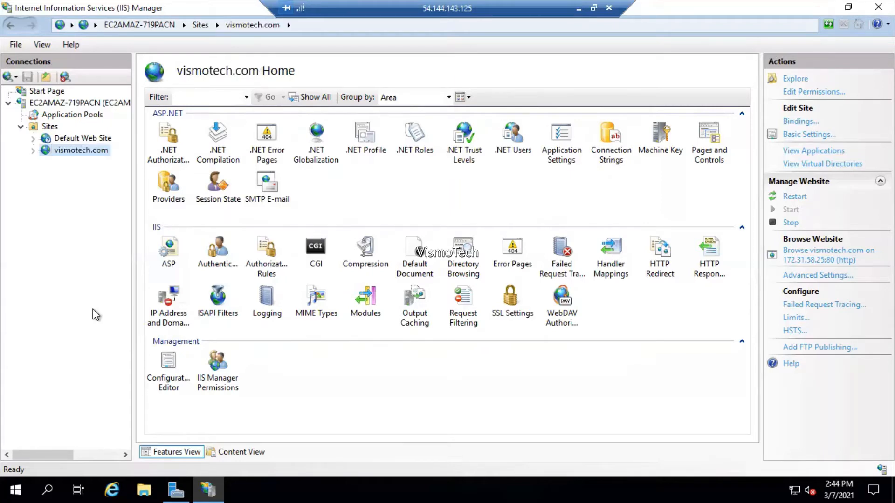
pyautogui.click(579, 9)
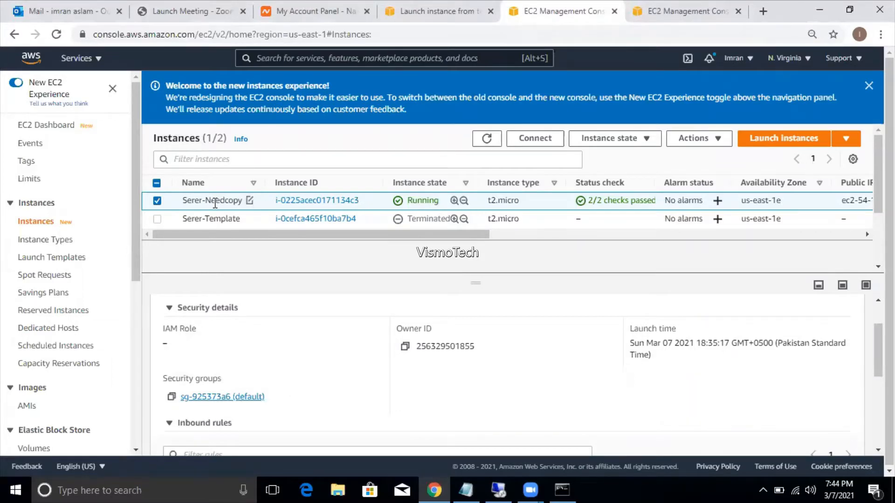
# Step: On the remote server, view This PC showing only Local Disk (C:), then return to AWS
pyautogui.click(498, 489)
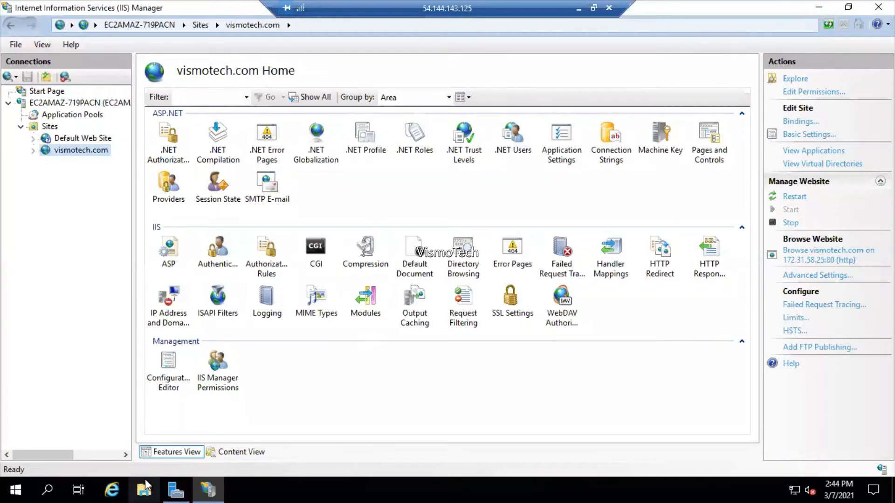
pyautogui.click(145, 482)
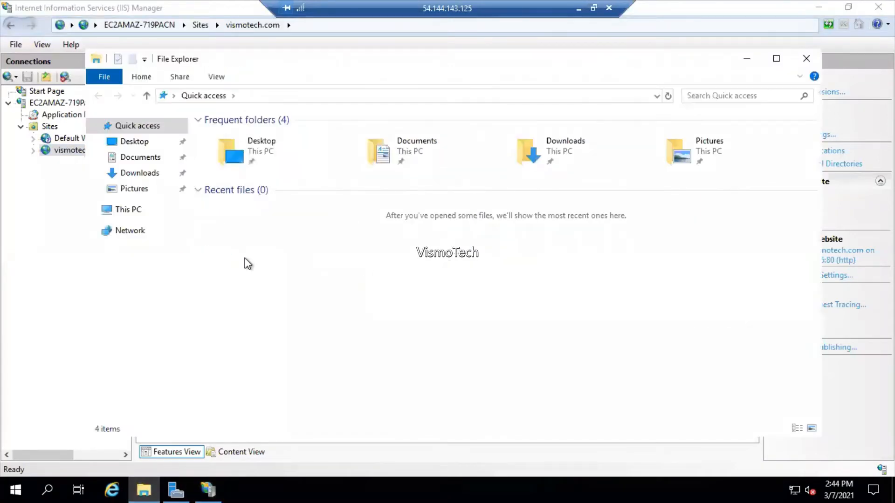
pyautogui.click(137, 212)
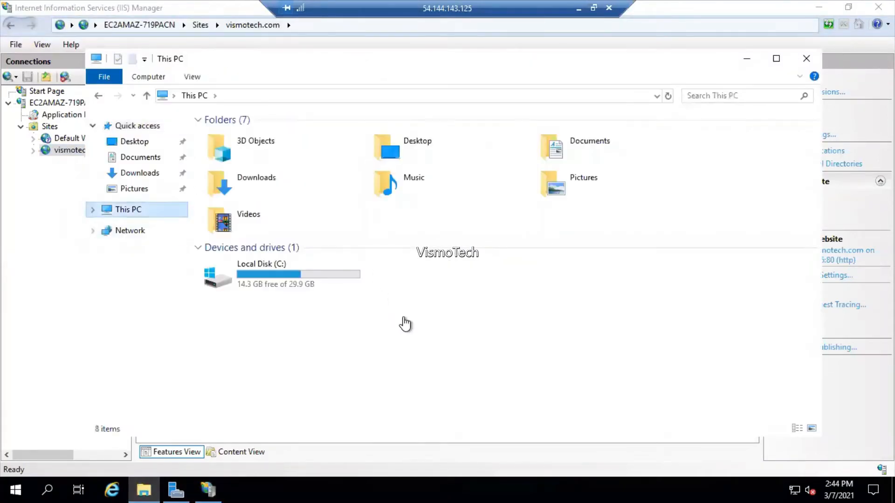
pyautogui.click(581, 6)
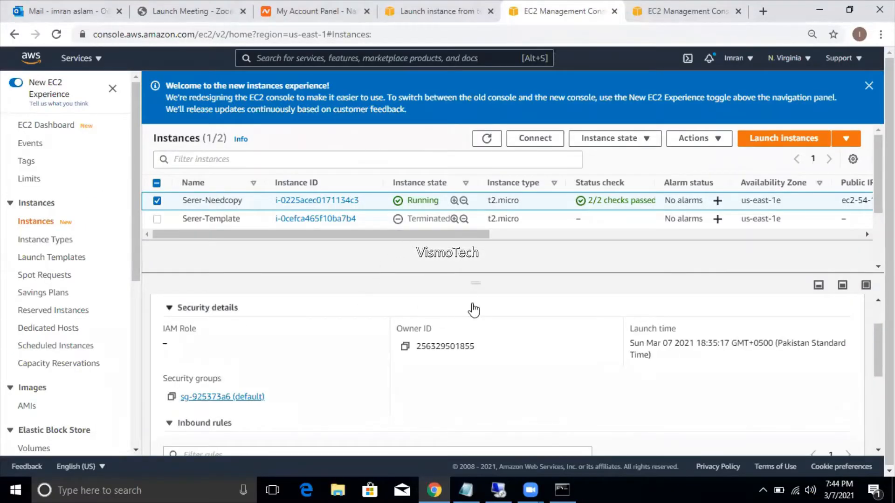
# Step: Resize the details pane and show the selected instance's Storage tab
pyautogui.moveTo(468, 274)
pyautogui.mouseDown()
pyautogui.moveTo(460, 390)
pyautogui.moveTo(453, 277)
pyautogui.mouseUp()
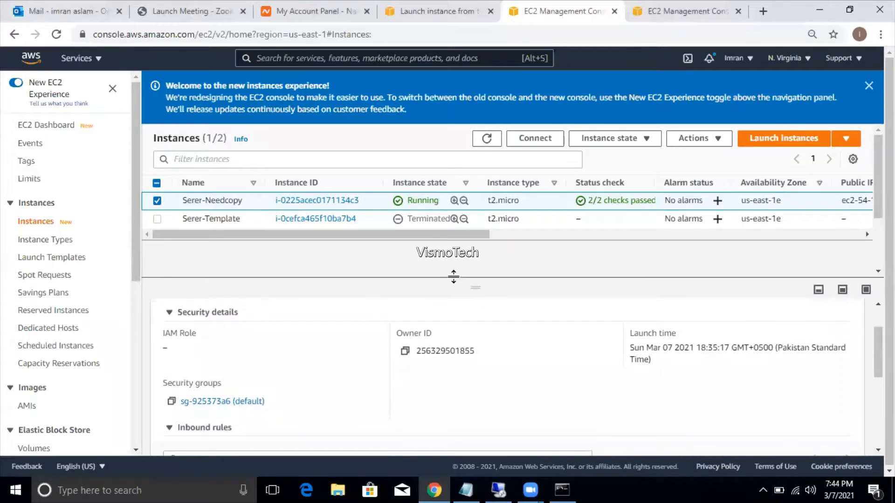
pyautogui.moveTo(878, 353); pyautogui.dragTo(878, 337)
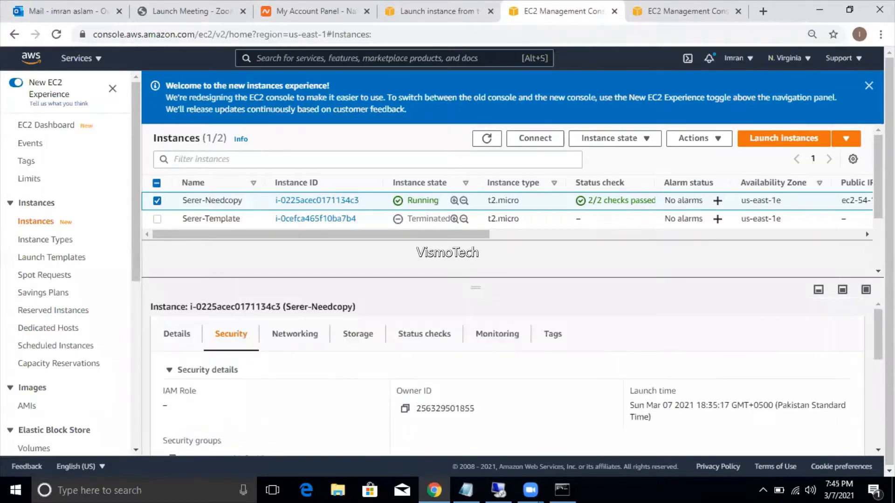
pyautogui.click(353, 344)
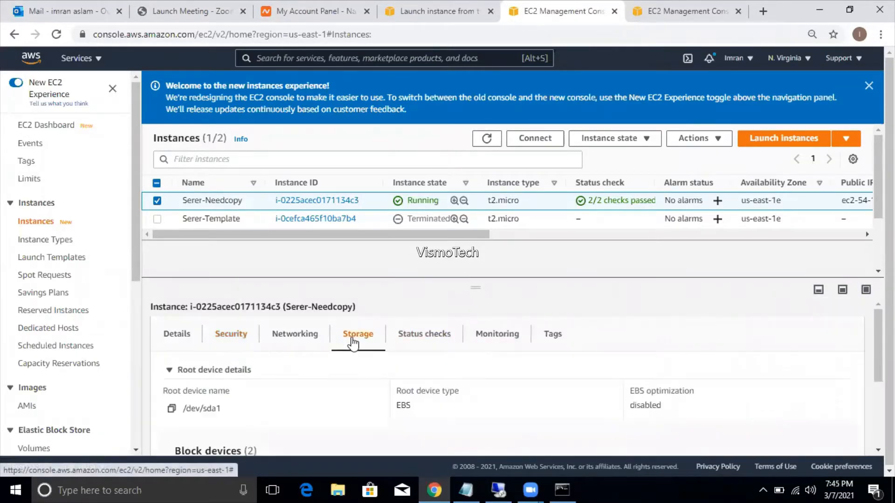
pyautogui.moveTo(877, 343); pyautogui.dragTo(878, 405)
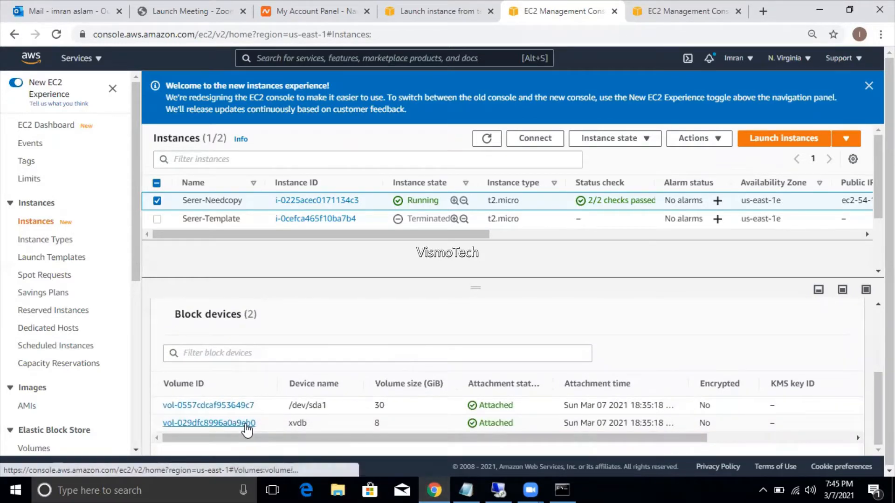
# Step: Bring up Server Manager's Tools list on the remote server, then return to the AWS console
pyautogui.click(506, 487)
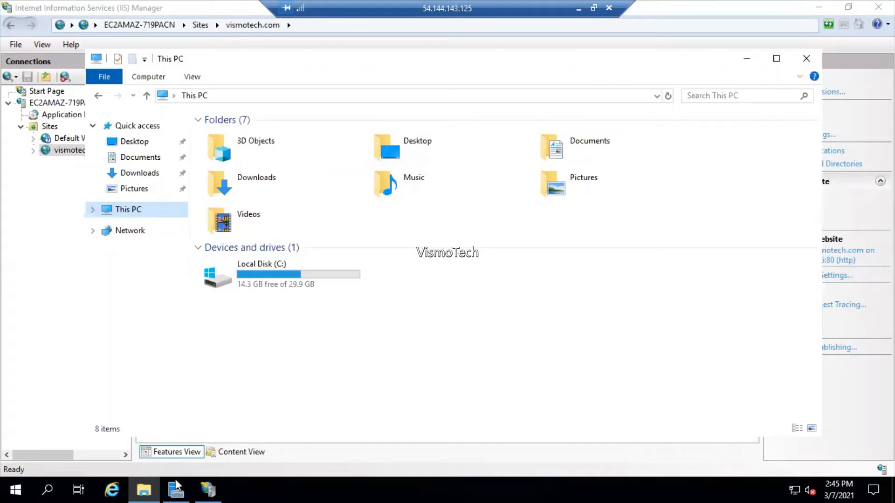
pyautogui.moveTo(176, 479)
pyautogui.click(179, 480)
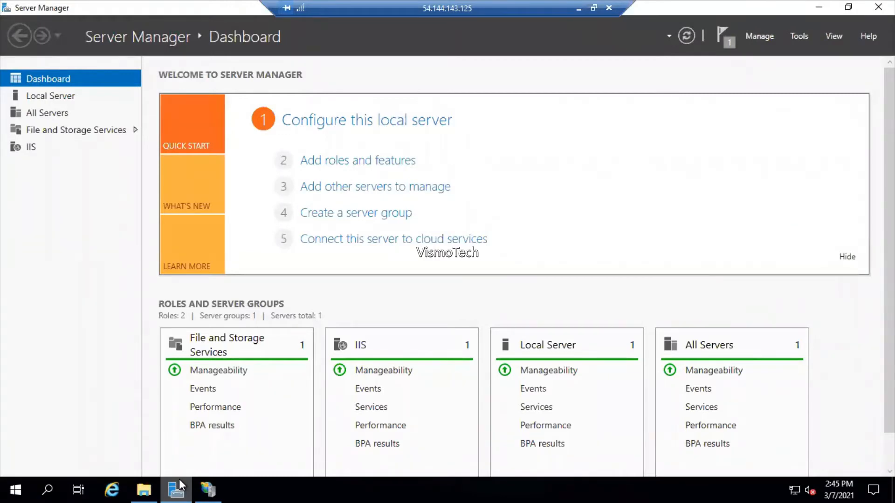
pyautogui.click(800, 36)
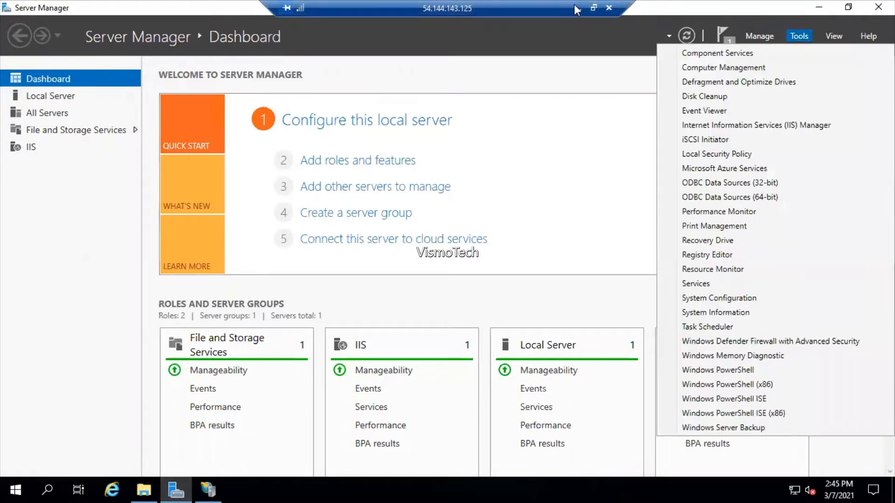
pyautogui.click(577, 10)
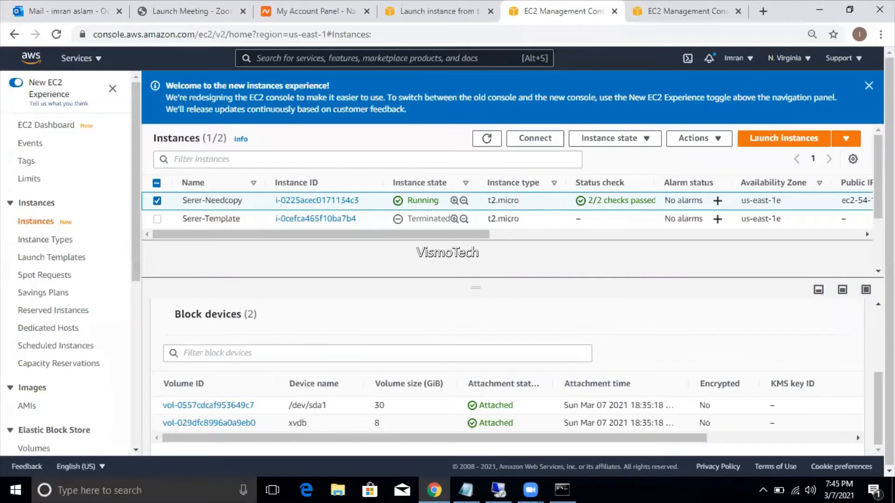
# Step: Scroll to the Block devices table listing /dev/sda1 30 GiB and xvdb 8 GiB
pyautogui.scroll(3, 878, 410)
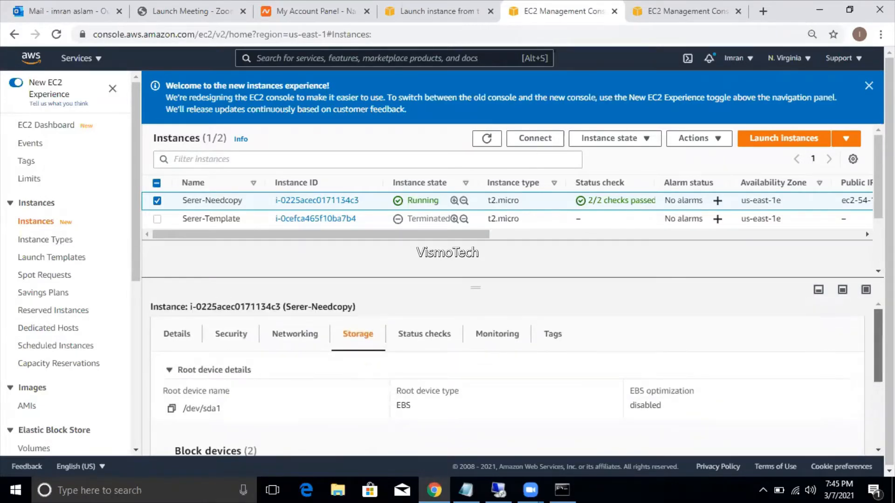
pyautogui.moveTo(877, 345); pyautogui.dragTo(878, 357)
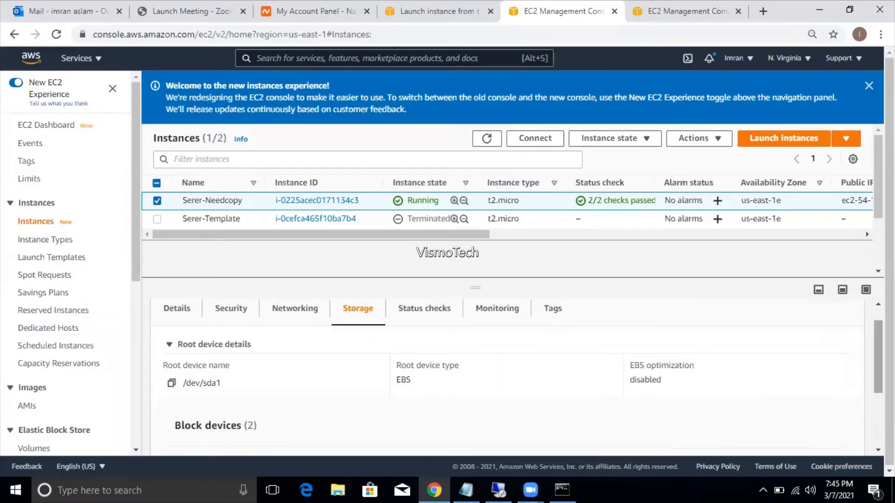
pyautogui.moveTo(878, 357); pyautogui.dragTo(878, 408)
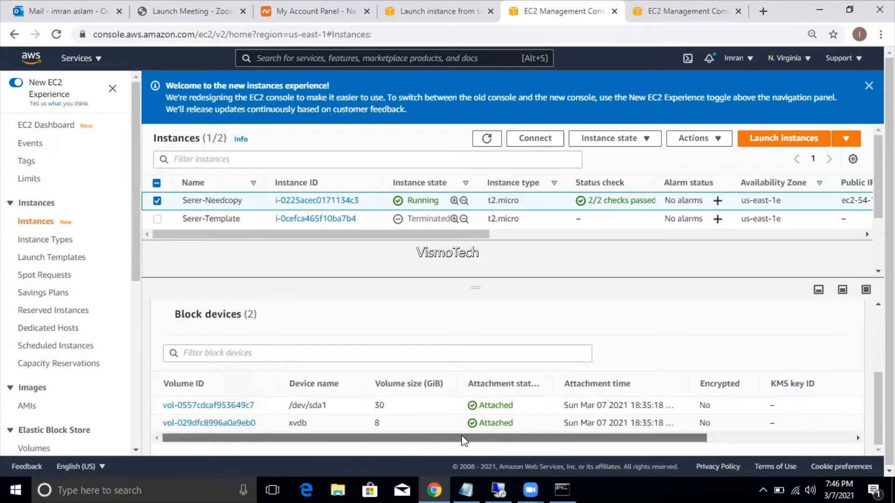
pyautogui.moveTo(426, 437); pyautogui.dragTo(396, 445)
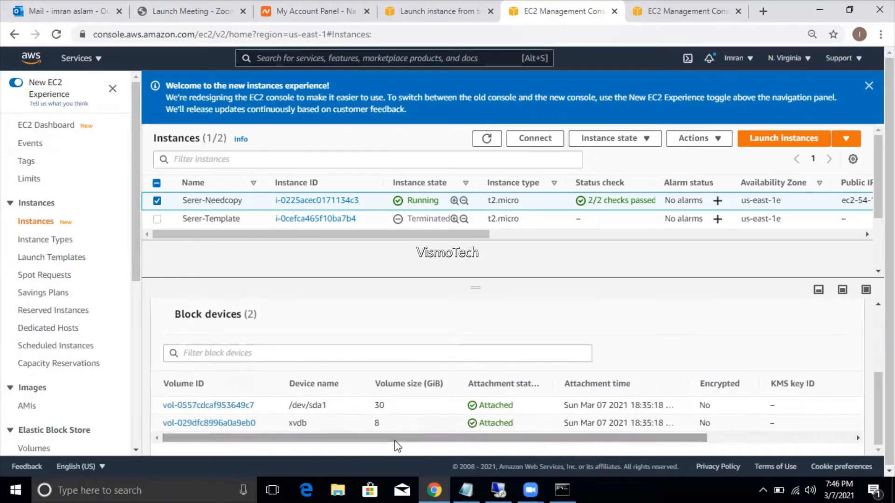
# Step: Back on the remote server, launch Computer Management from Server Manager's Tools menu
pyautogui.click(500, 489)
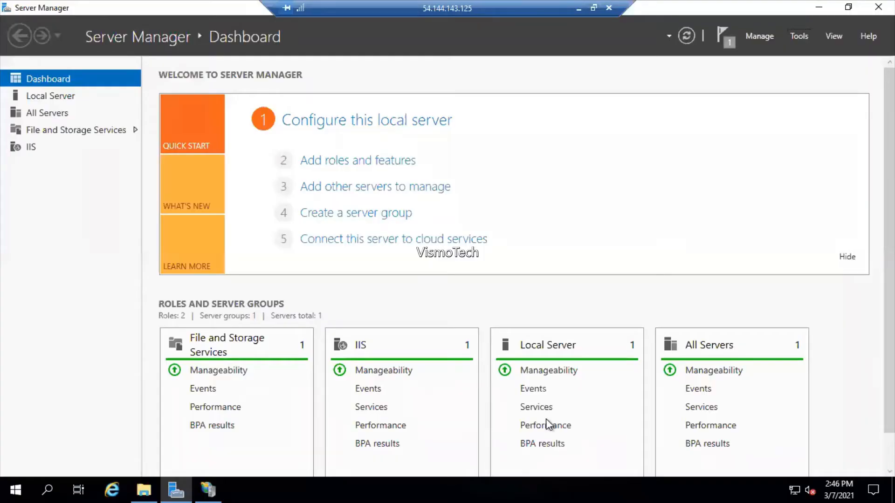
pyautogui.click(799, 37)
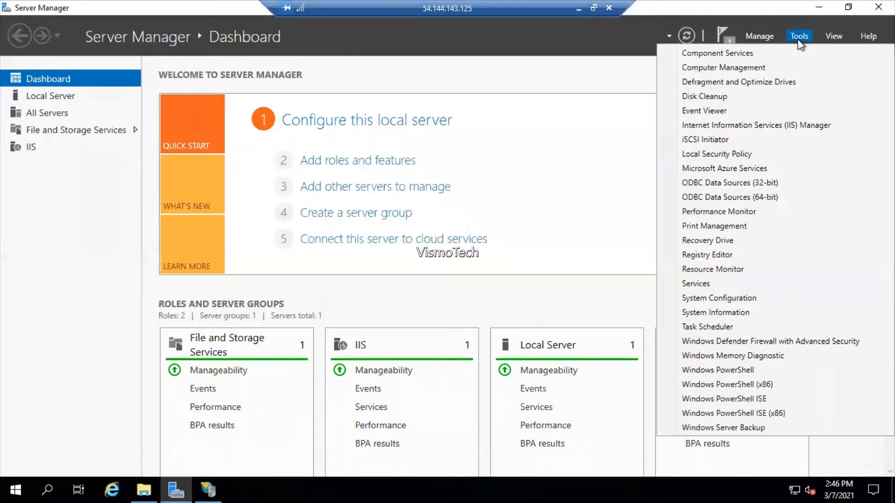
pyautogui.click(763, 66)
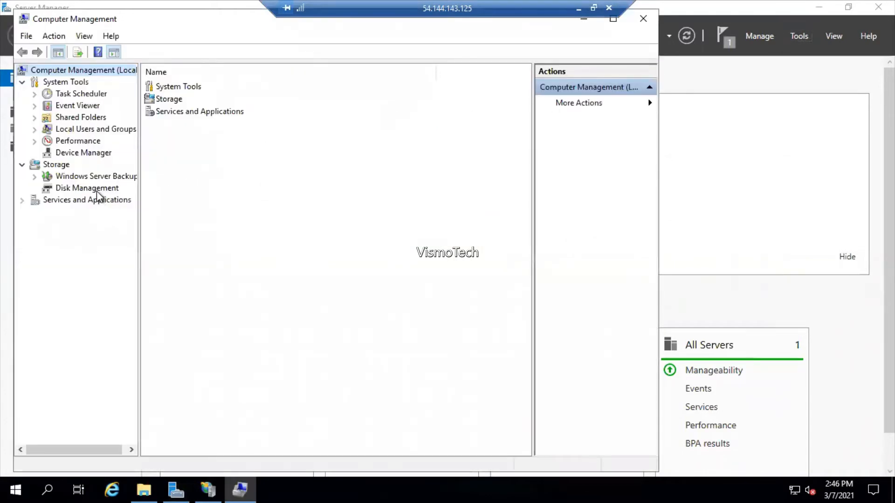
# Step: Open Disk Management and bring the offline 8 GB Disk 1 online
pyautogui.click(97, 191)
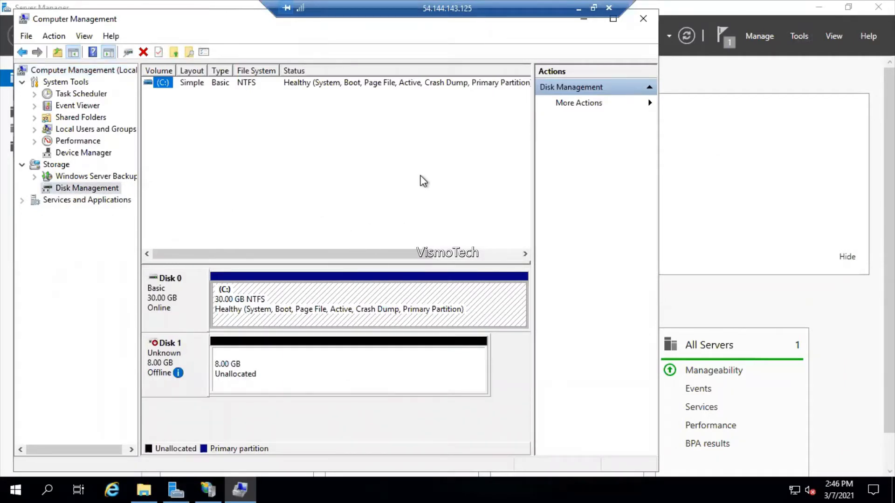
pyautogui.rightClick(163, 369)
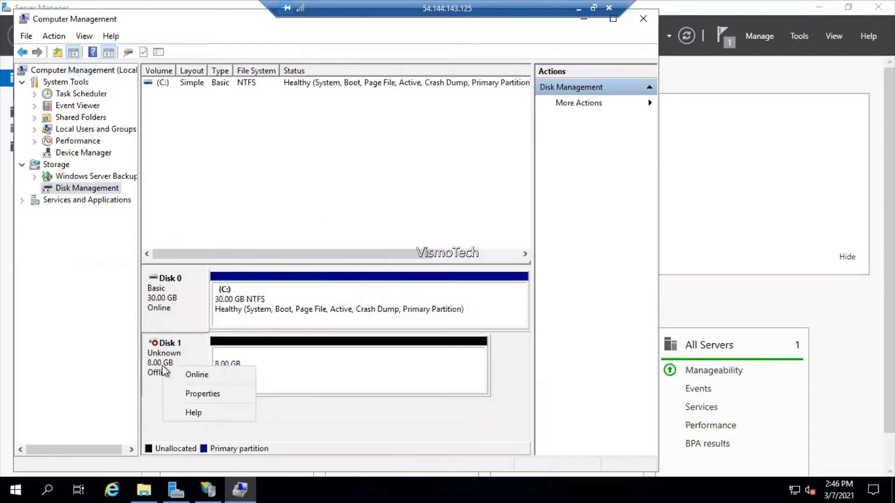
pyautogui.click(196, 374)
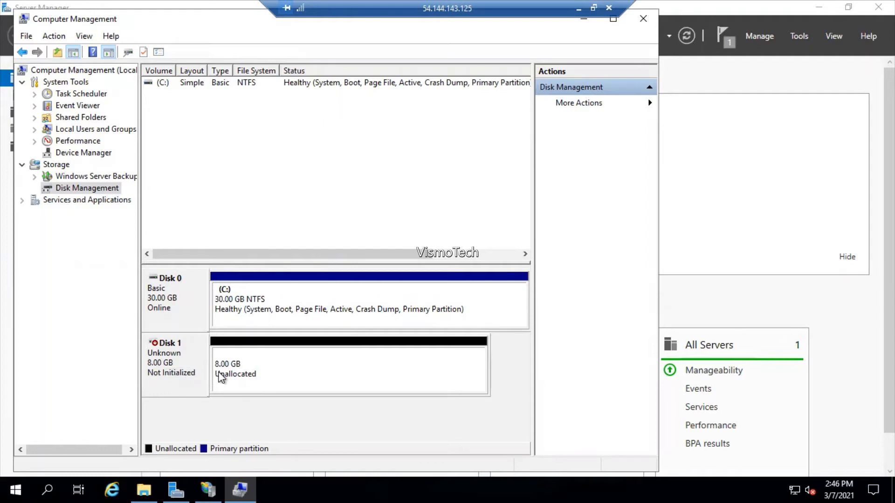
# Step: Initialize Disk 1 with the MBR partition style
pyautogui.rightClick(201, 368)
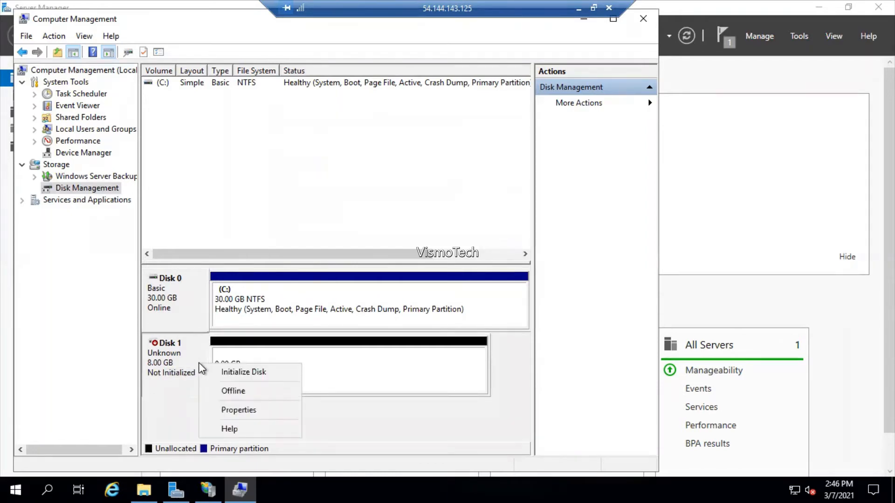
pyautogui.click(234, 373)
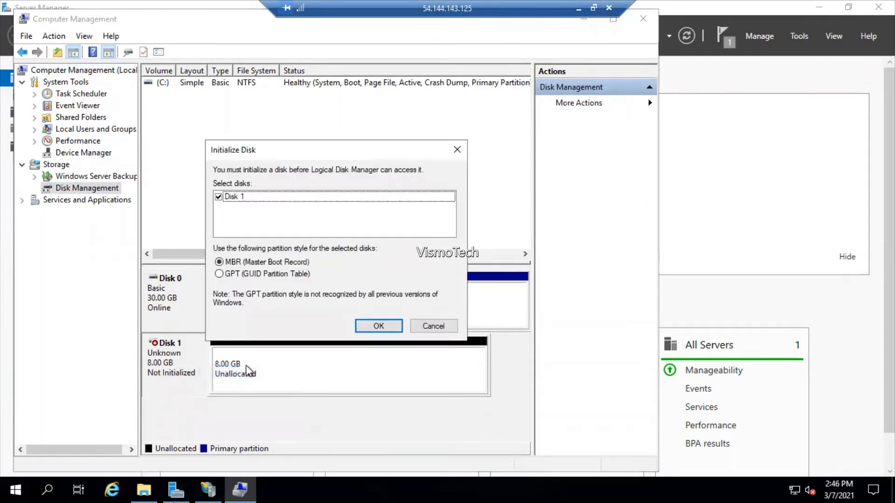
pyautogui.click(366, 326)
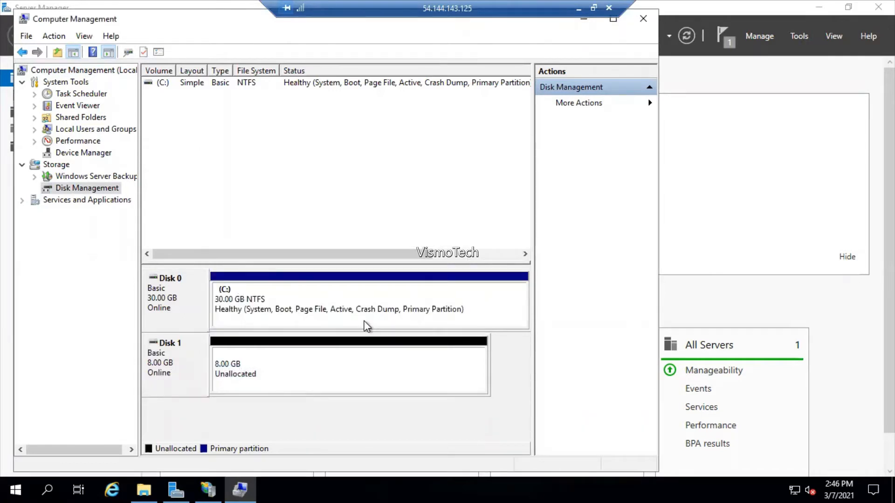
# Step: Glance at the server's drives, then return to Disk 1's unallocated space
pyautogui.click(144, 480)
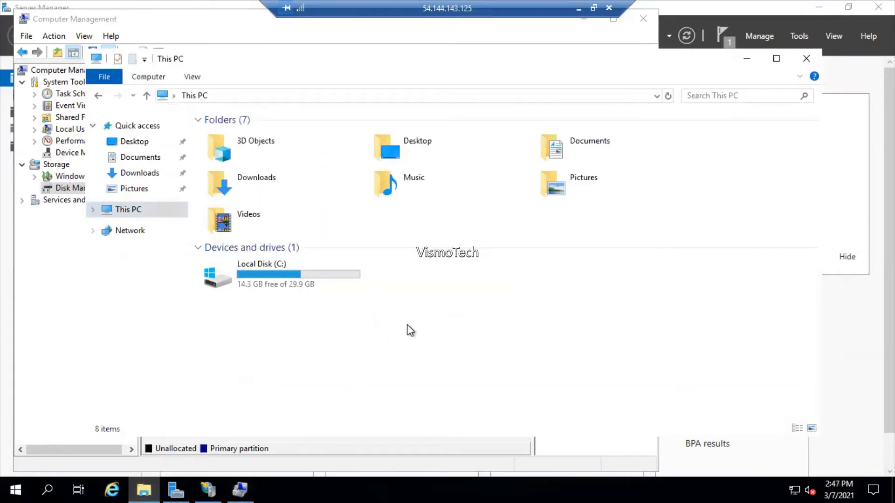
pyautogui.click(250, 482)
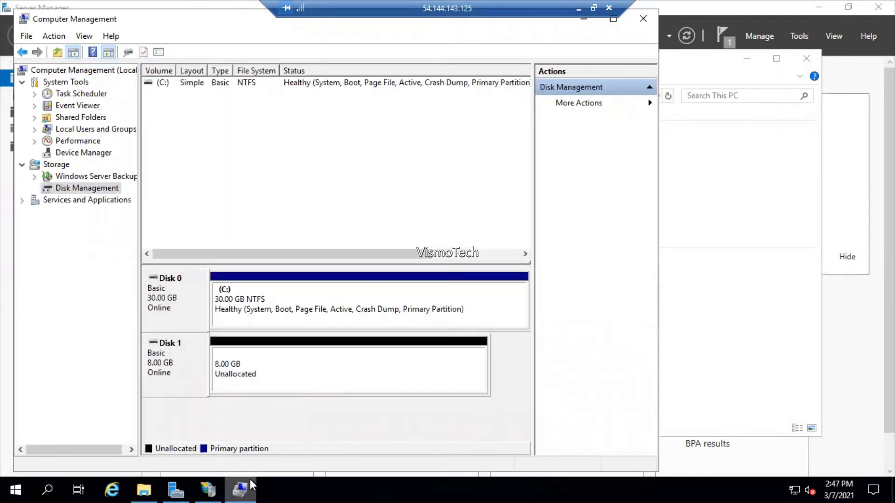
pyautogui.rightClick(282, 370)
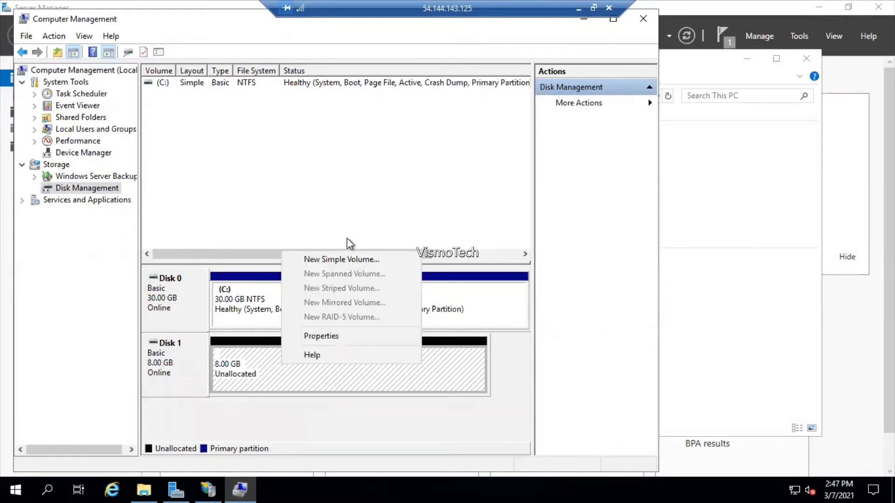
# Step: Create a simple volume using the full 8189 MB, drive letter E:, NTFS quick format
pyautogui.click(338, 260)
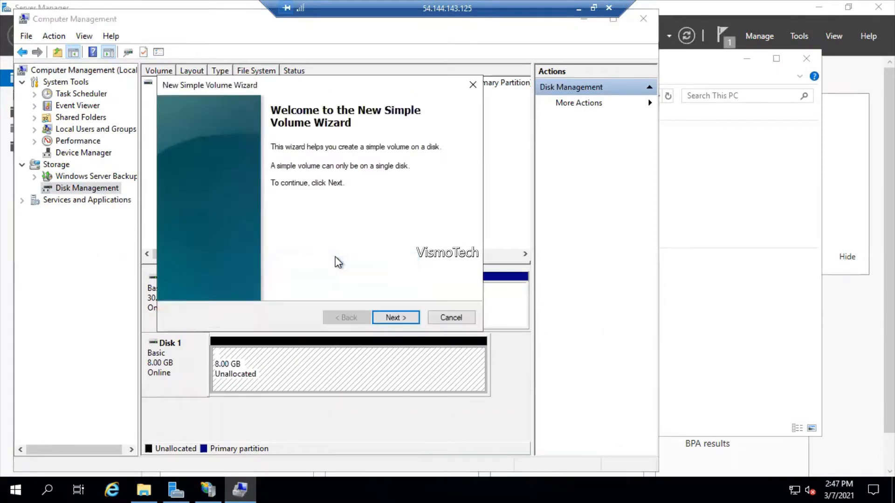
pyautogui.click(395, 317)
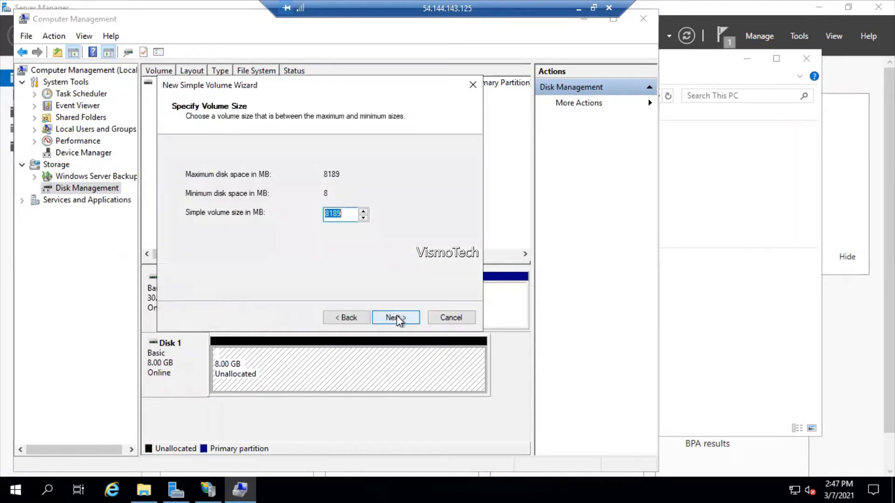
pyautogui.click(396, 318)
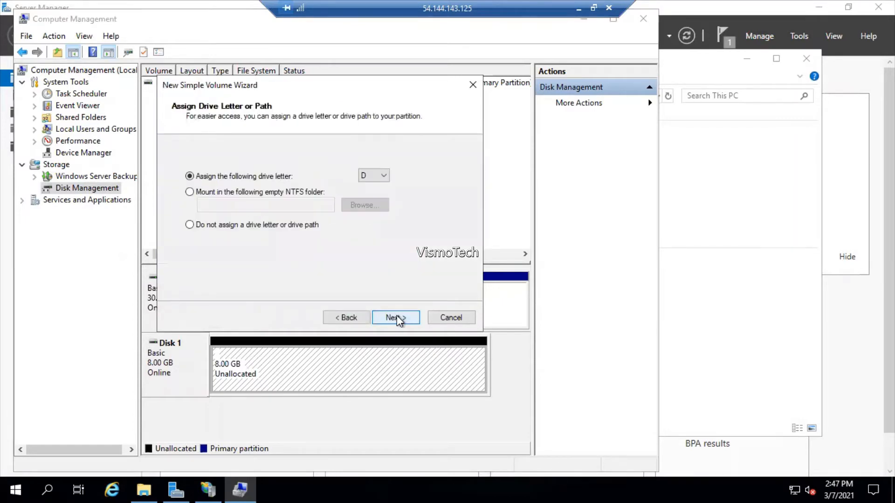
pyautogui.click(368, 181)
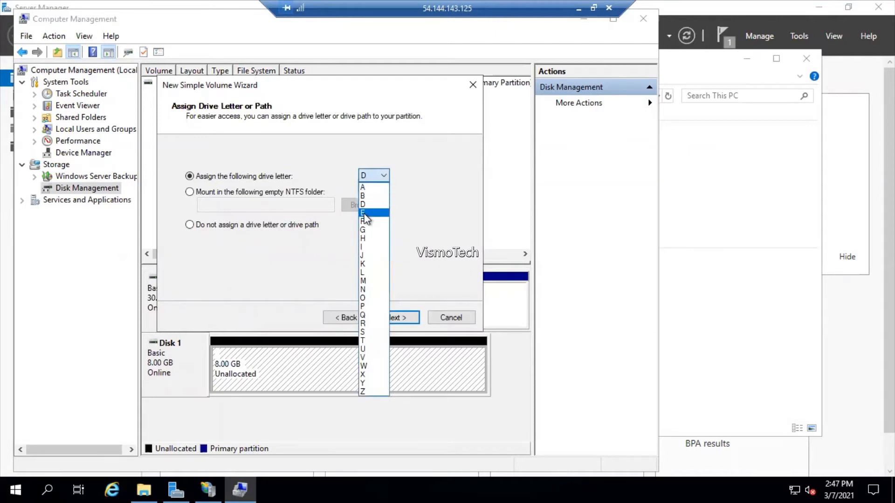
pyautogui.click(365, 213)
pyautogui.click(404, 320)
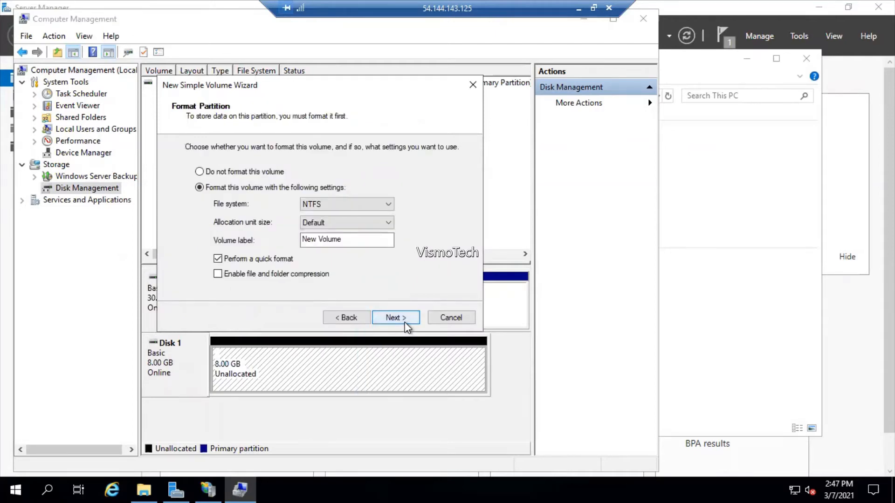
pyautogui.click(405, 322)
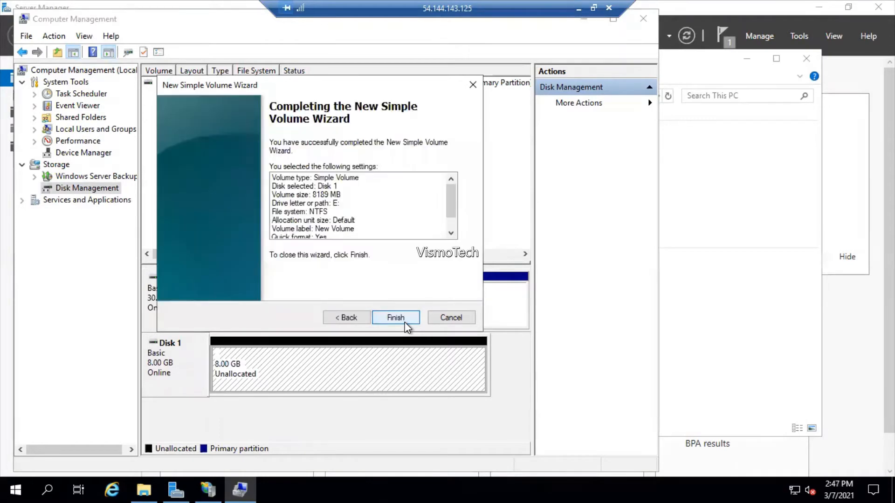
pyautogui.click(405, 322)
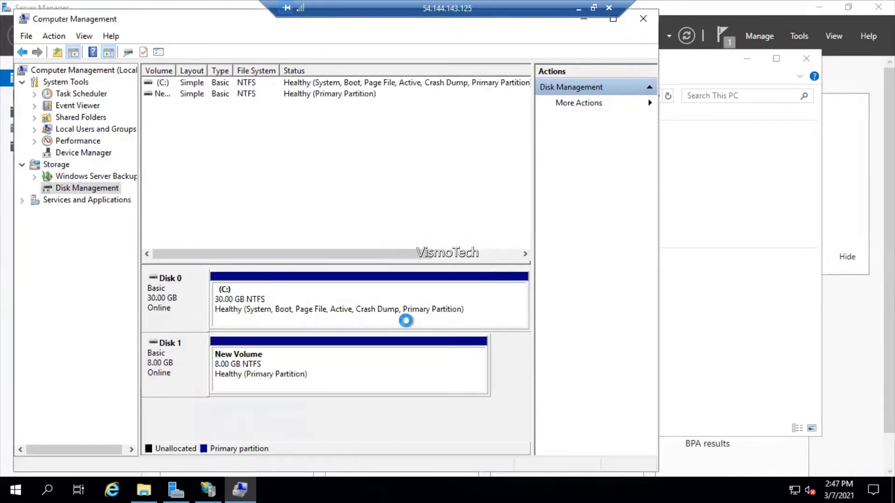
# Step: Check This PC in File Explorer for New Volume (E:), then return to the AWS console
pyautogui.click(145, 487)
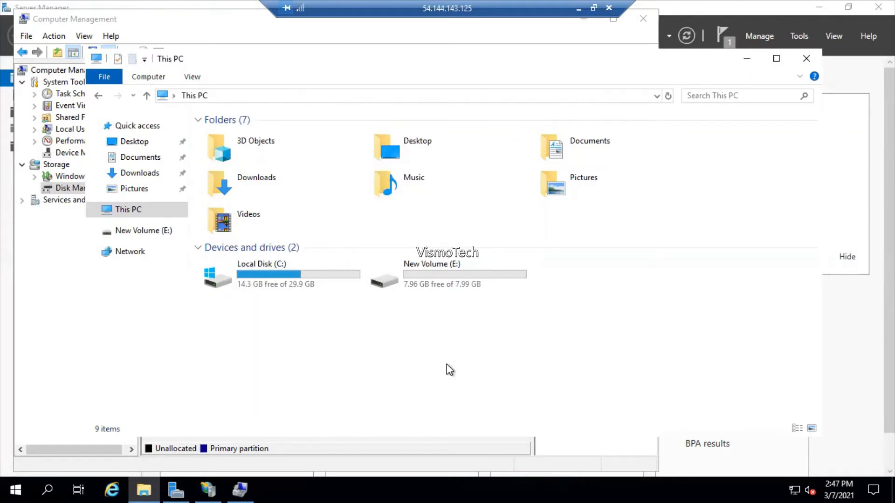
pyautogui.click(577, 8)
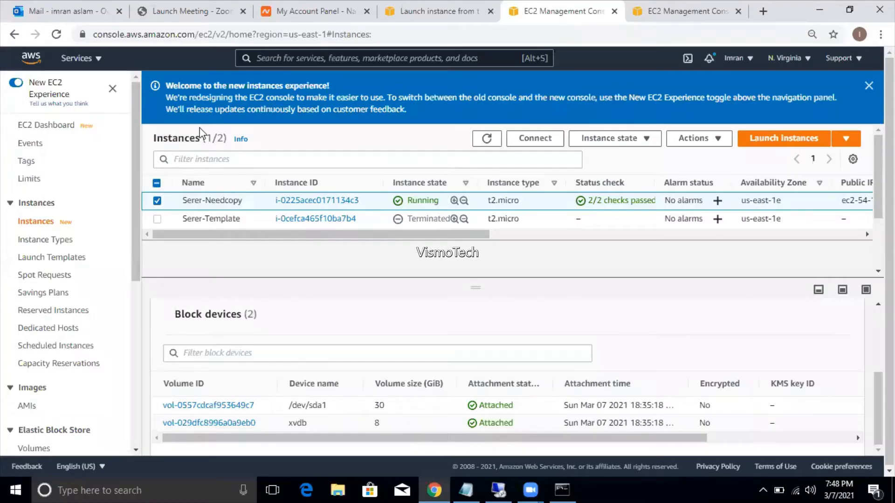
# Step: Start a new instance launch and pick Microsoft Windows Server 2019 Base from a 'windows' search
pyautogui.click(760, 139)
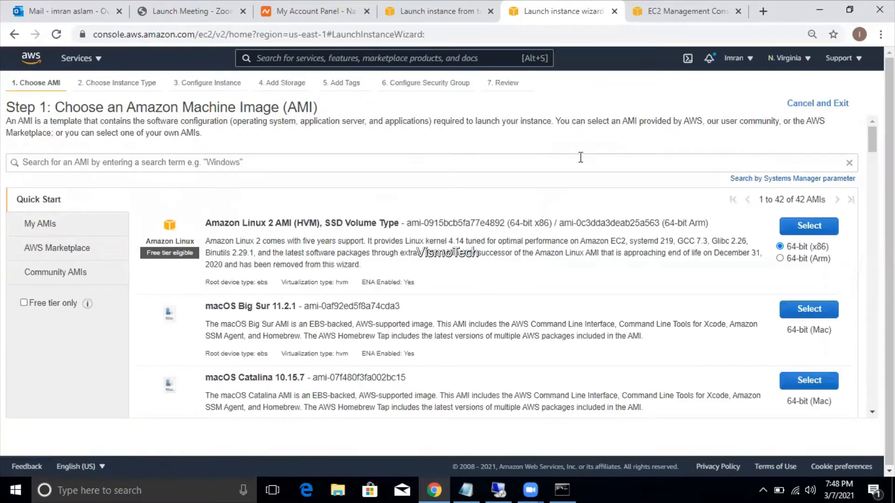
pyautogui.click(581, 158)
pyautogui.write('windows')
pyautogui.press('Return')
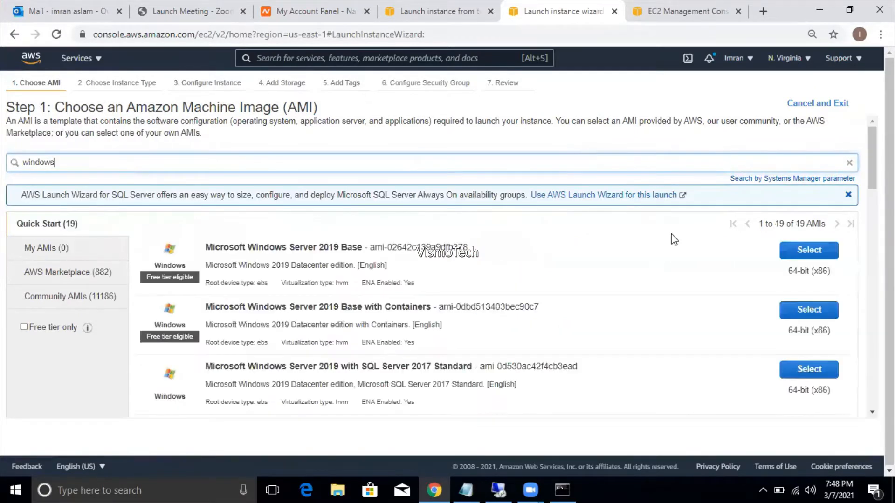
pyautogui.click(800, 254)
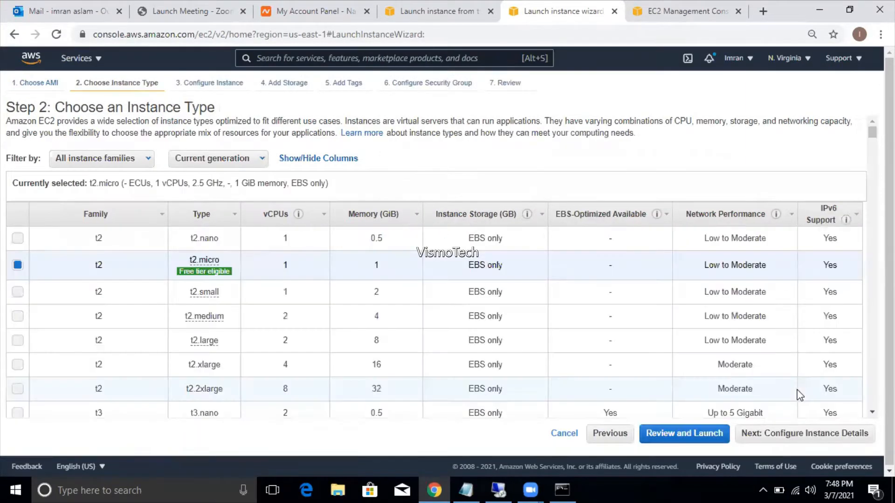
# Step: Add an extra EBS volume on the storage page, then cancel and return to the remote server
pyautogui.click(820, 440)
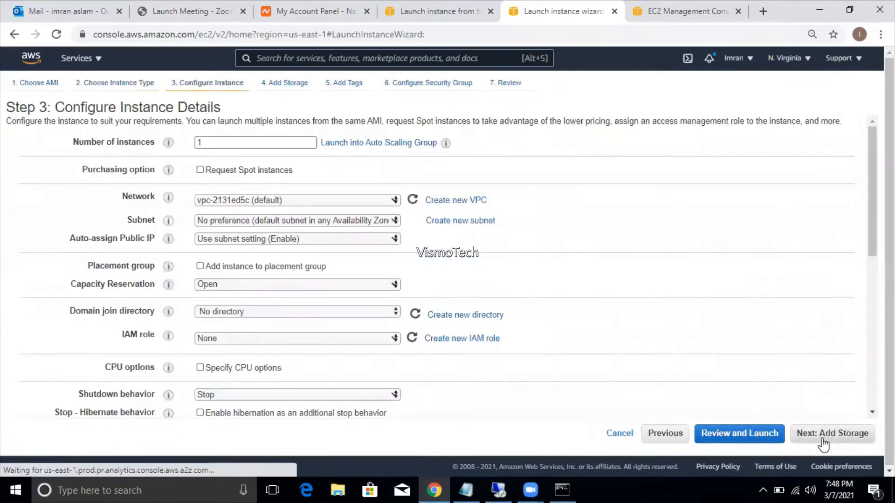
pyautogui.click(822, 440)
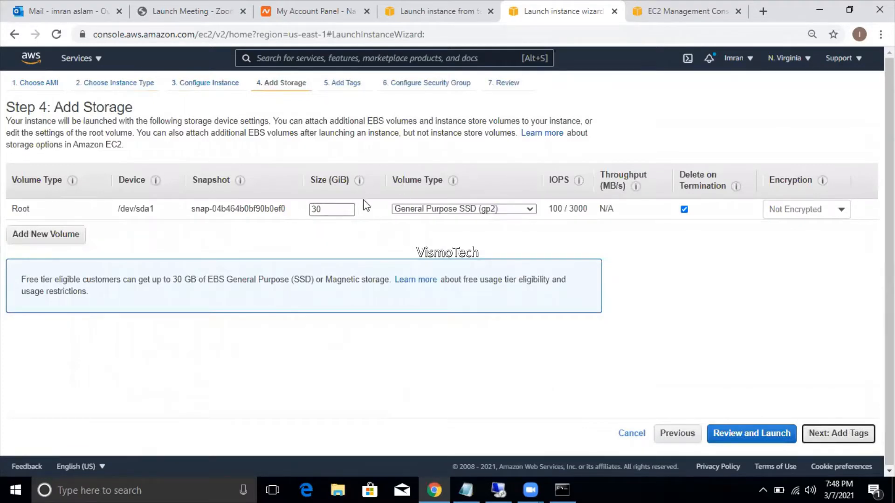
pyautogui.click(40, 237)
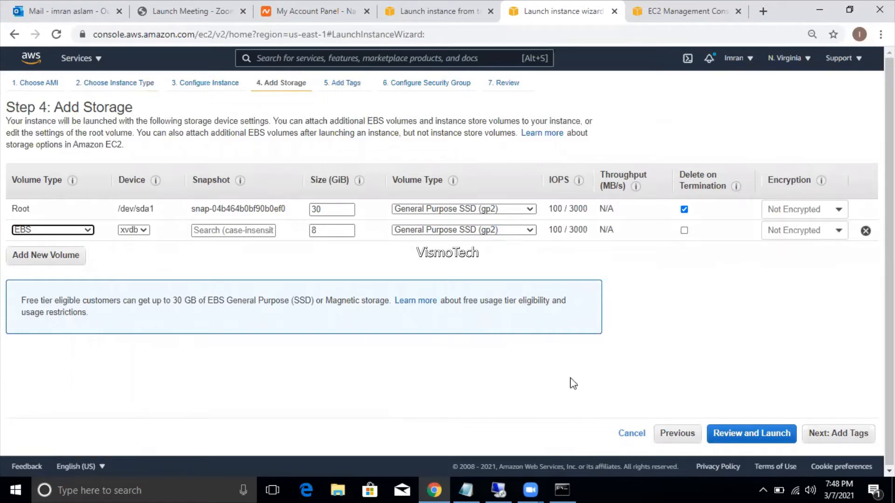
pyautogui.click(632, 438)
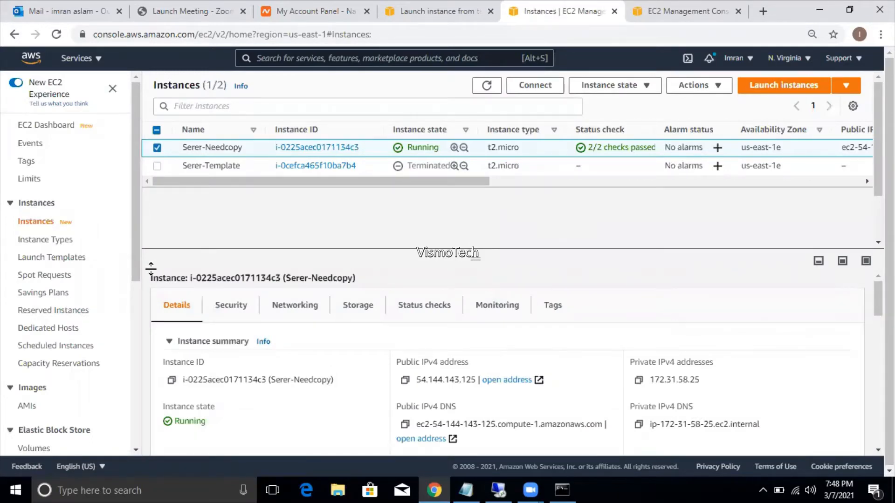
pyautogui.moveTo(138, 266); pyautogui.dragTo(139, 330)
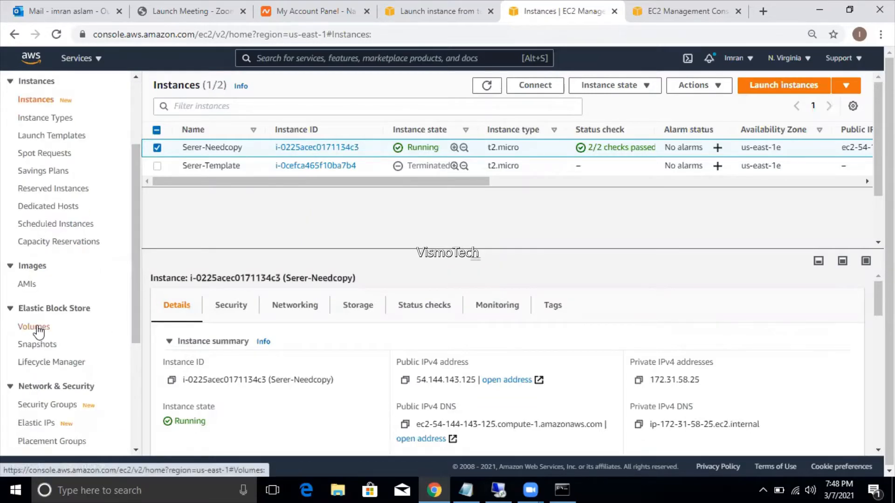
pyautogui.click(497, 488)
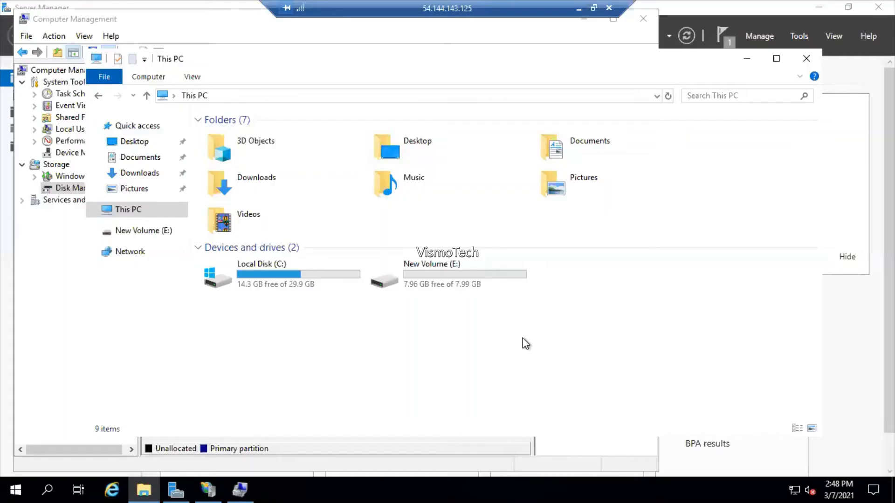
# Step: Create a folder named 'Before Server Migration' on drive E:
pyautogui.doubleClick(464, 286)
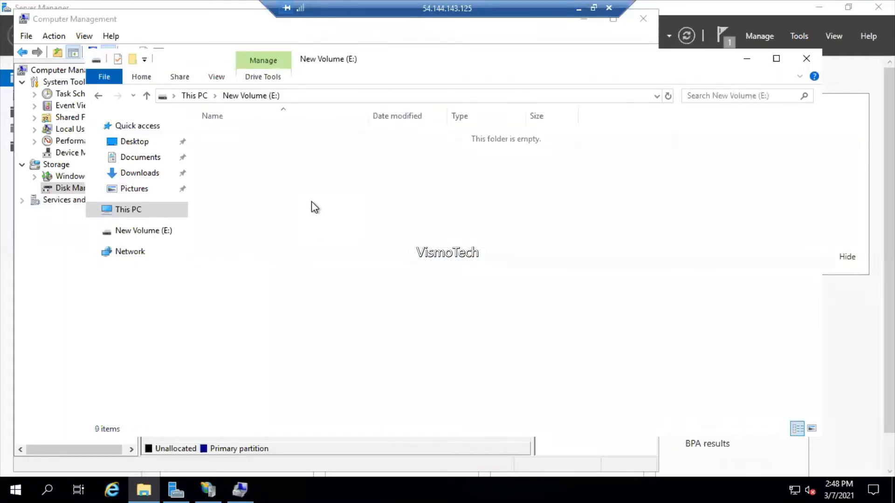
pyautogui.rightClick(311, 208)
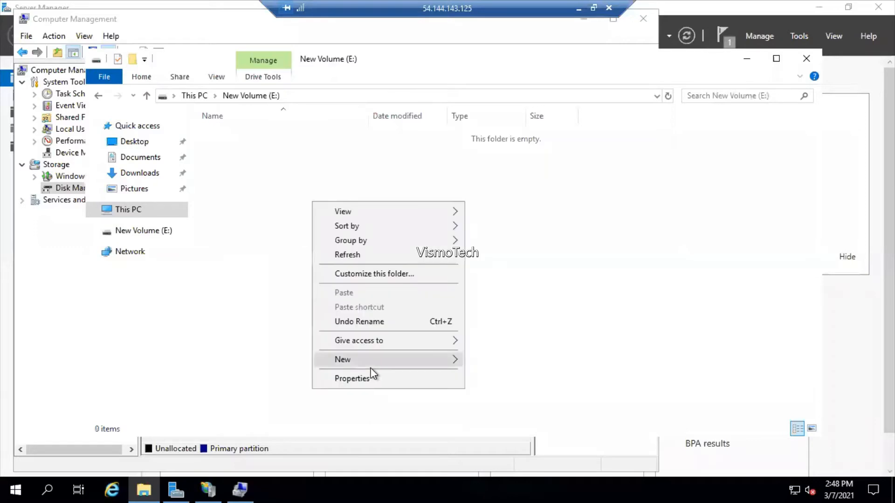
pyautogui.moveTo(411, 360)
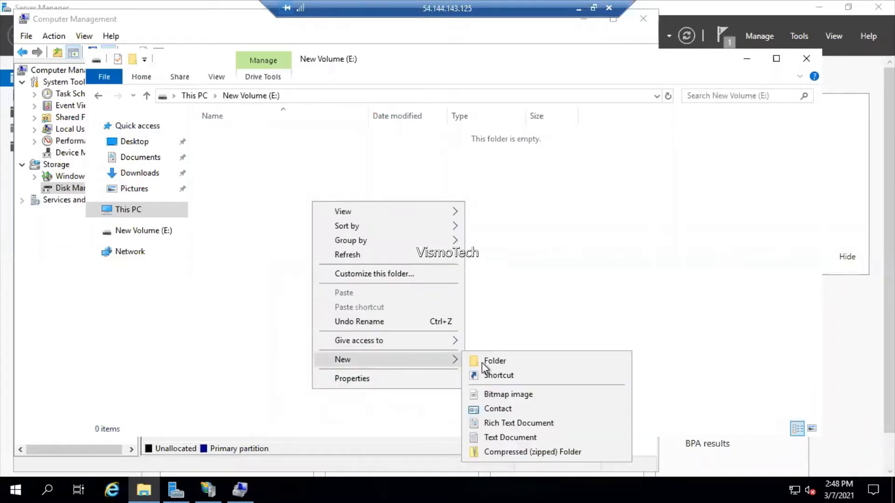
pyautogui.click(485, 363)
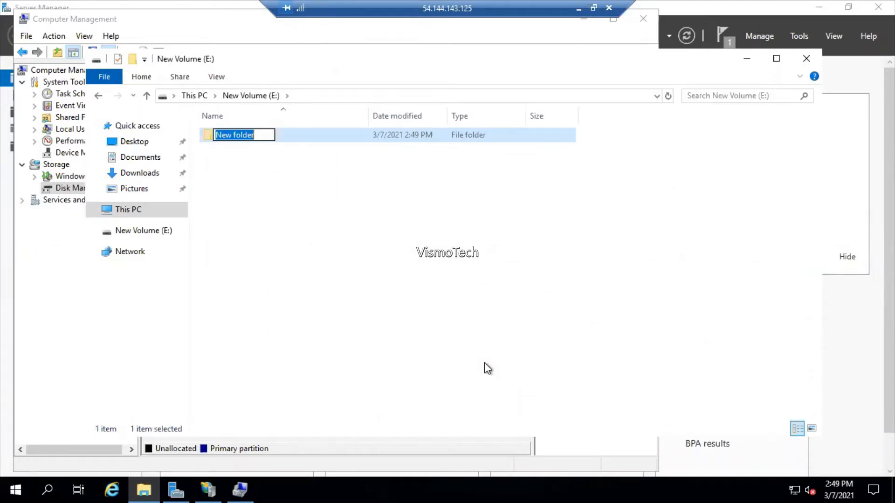
pyautogui.write('Server')
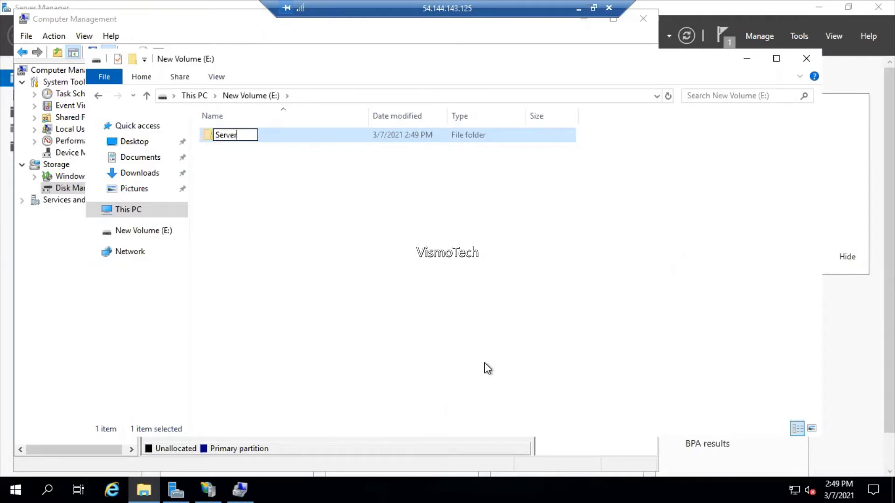
pyautogui.write('-')
pyautogui.press('BackSpace')
pyautogui.press('BackSpace')
pyautogui.press('BackSpace')
pyautogui.press('BackSpace')
pyautogui.press('BackSpace')
pyautogui.press('BackSpace')
pyautogui.press('BackSpace')
pyautogui.write('Before Server M')
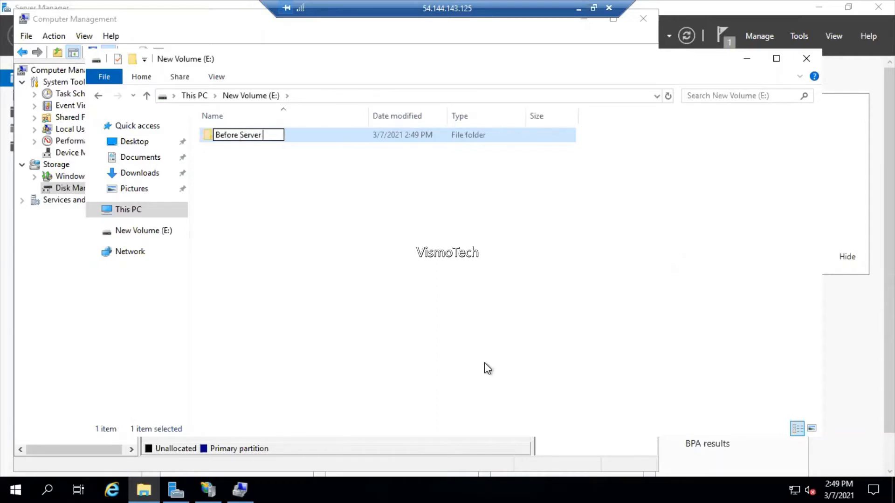
pyautogui.write('igration')
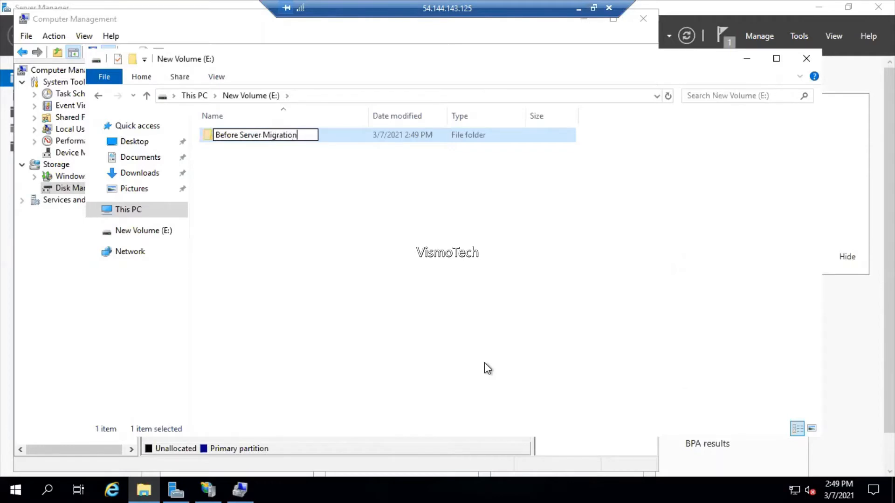
pyautogui.press('Return')
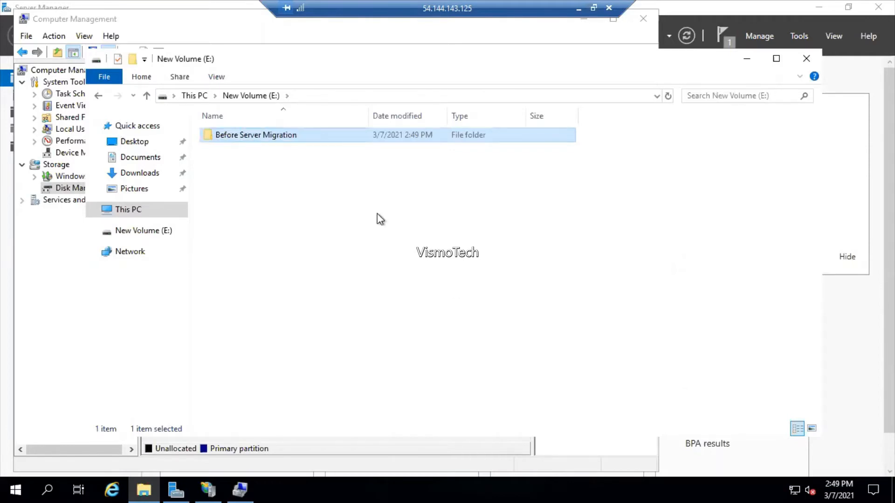
# Step: Inside that folder, create a text document named test, correcting the 'tezt' typo
pyautogui.doubleClick(292, 139)
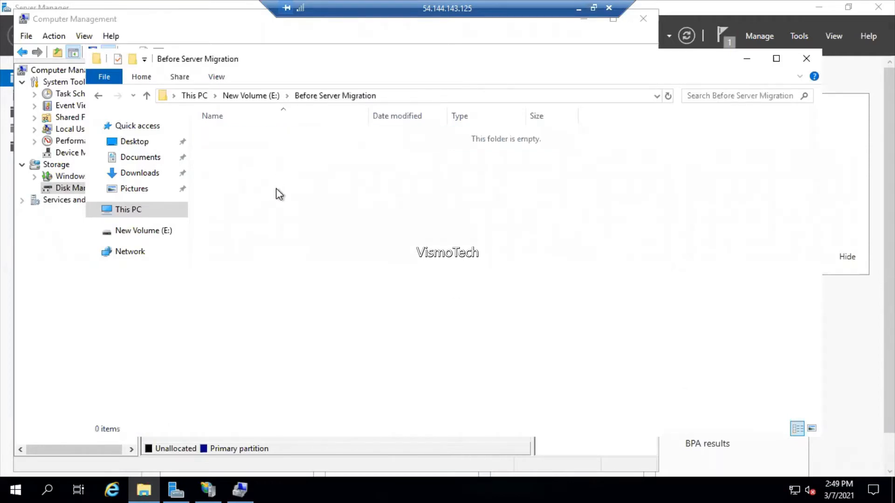
pyautogui.rightClick(276, 189)
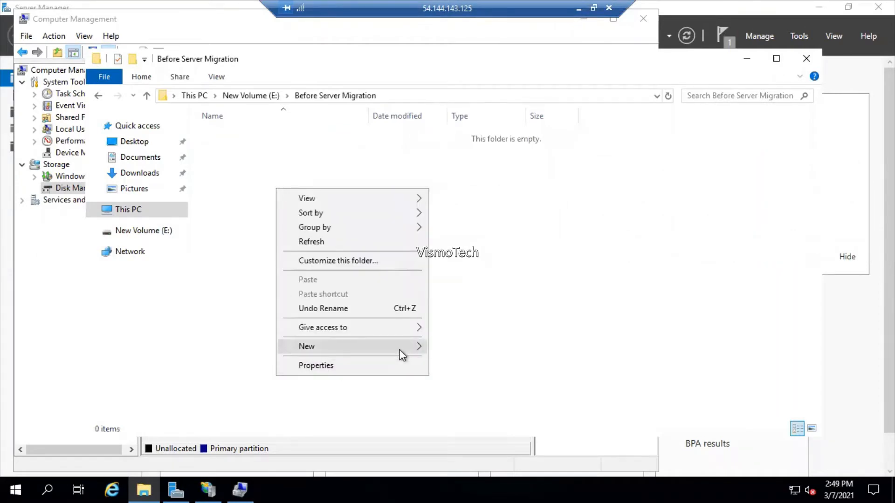
pyautogui.moveTo(403, 355)
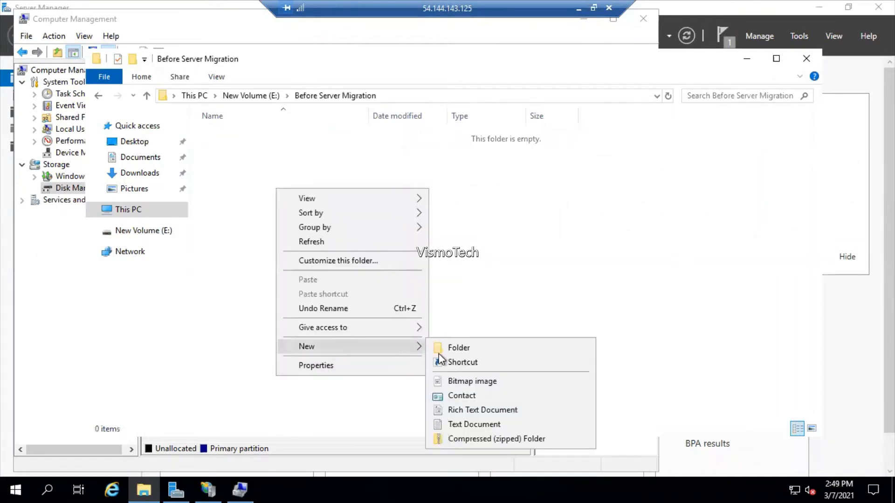
pyautogui.click(448, 429)
pyautogui.write('tezt')
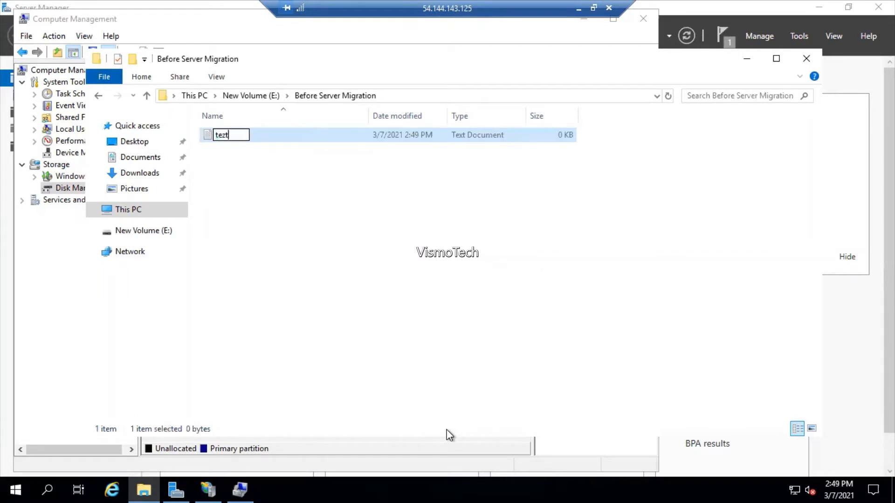
pyautogui.press('Return')
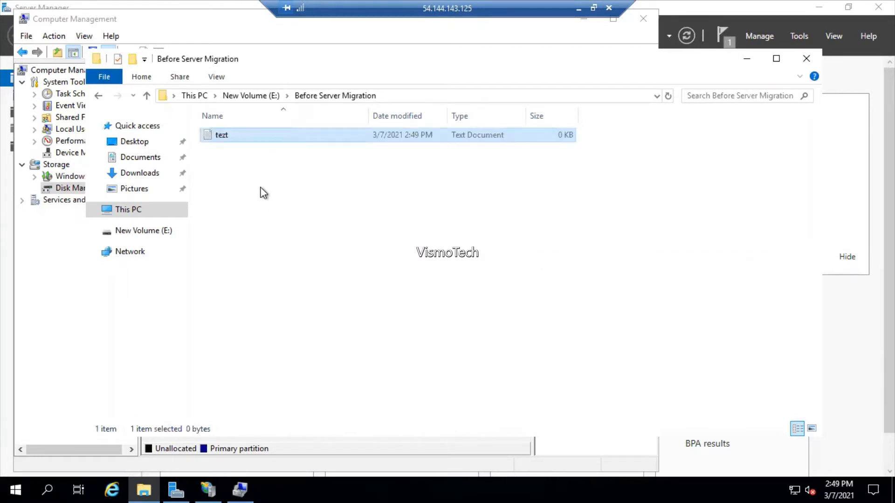
pyautogui.rightClick(220, 138)
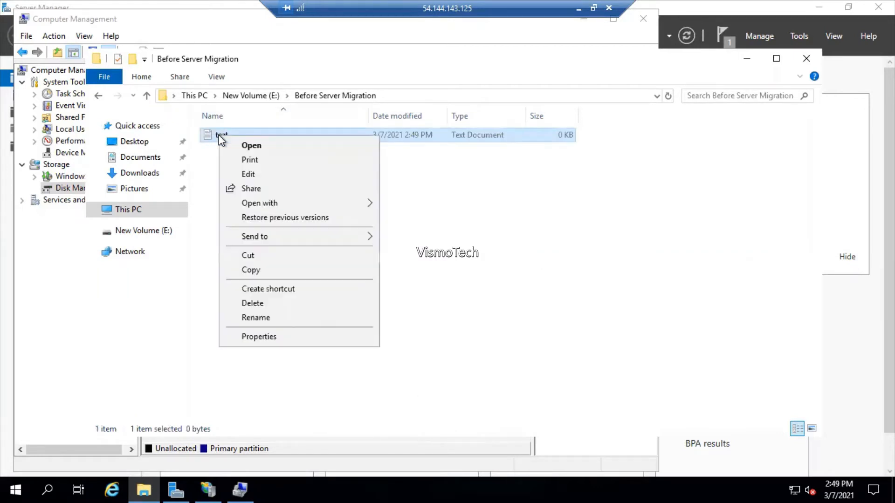
pyautogui.click(270, 320)
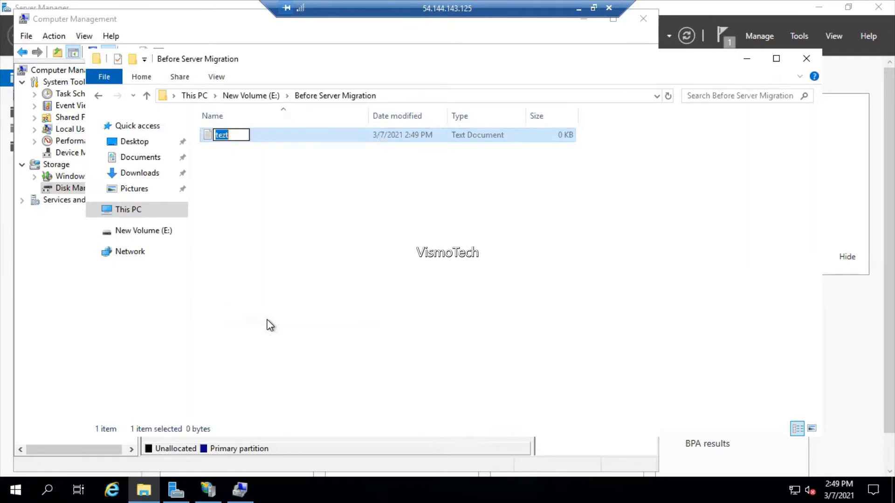
pyautogui.write('test')
pyautogui.press('Return')
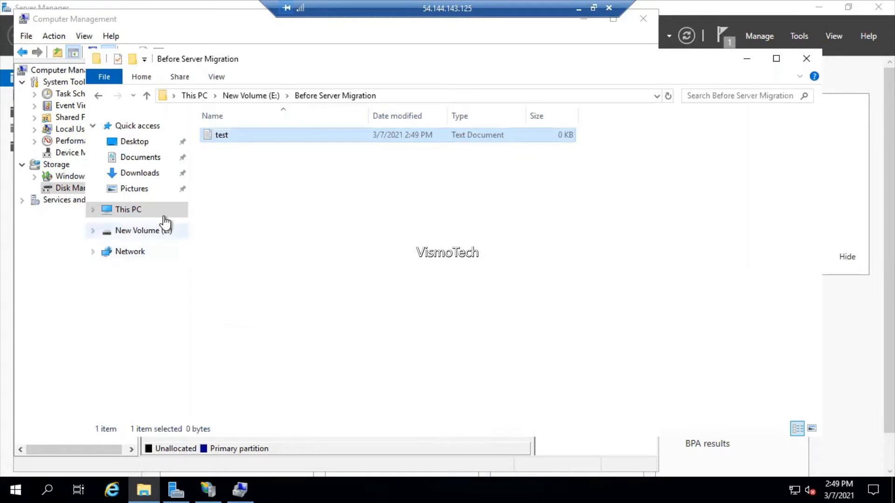
pyautogui.click(164, 216)
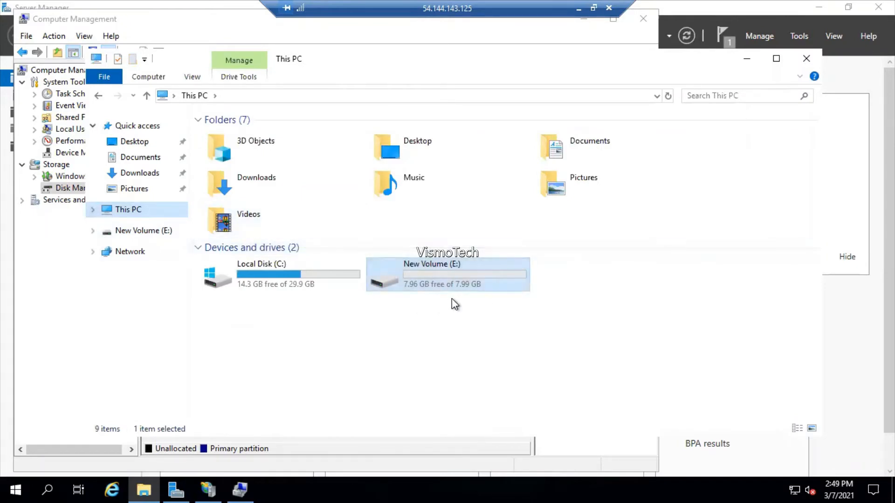
# Step: Open E:\Before Server Migration and select the test file
pyautogui.doubleClick(474, 273)
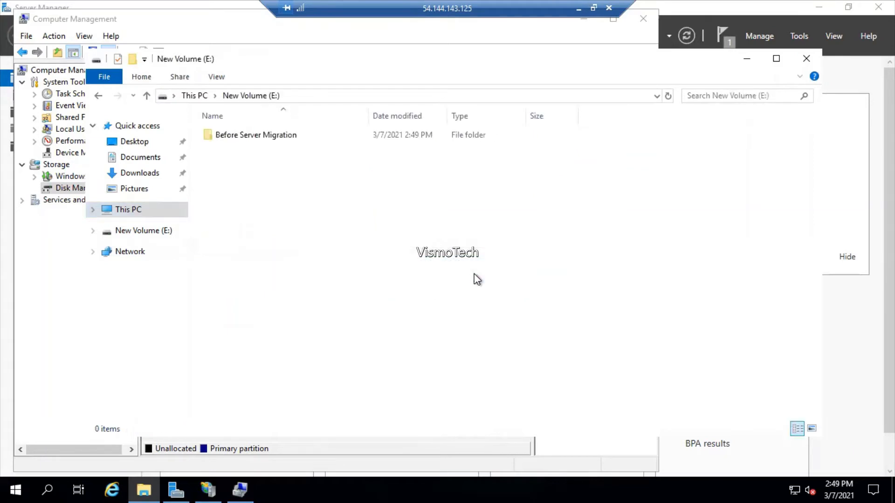
pyautogui.doubleClick(247, 136)
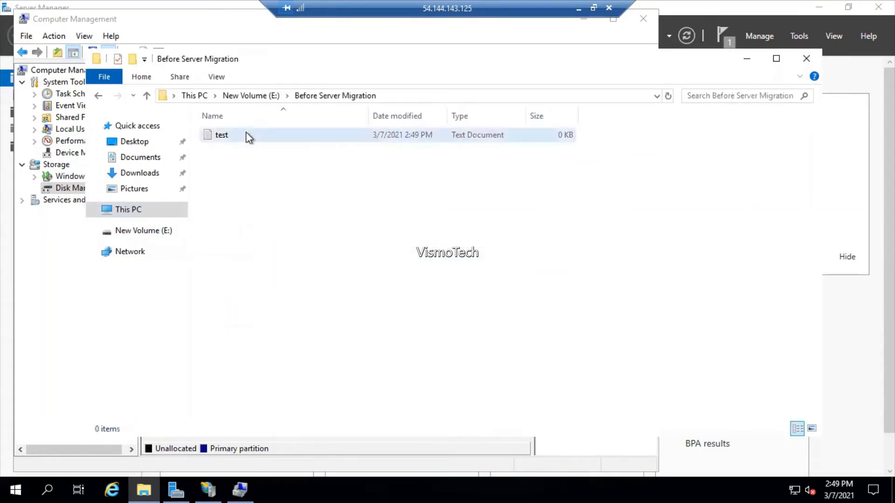
pyautogui.click(246, 136)
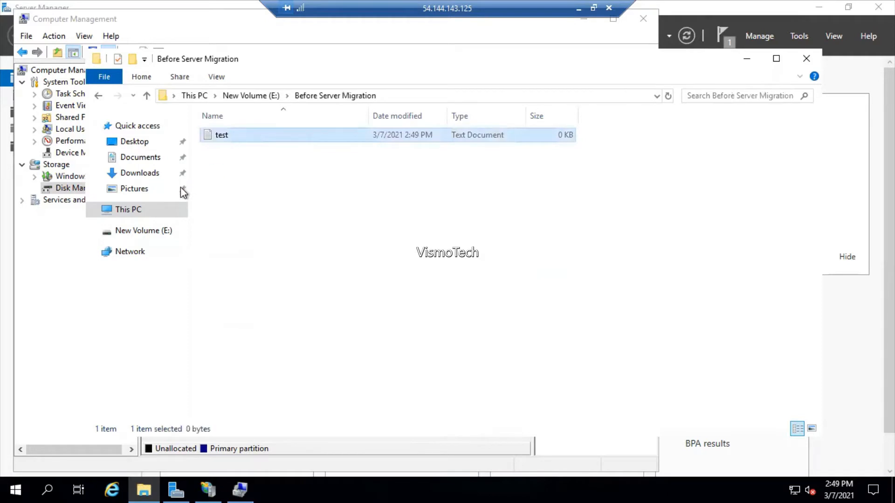
# Step: Check C:\websites\test, return to This PC, and minimize the remote session
pyautogui.click(139, 212)
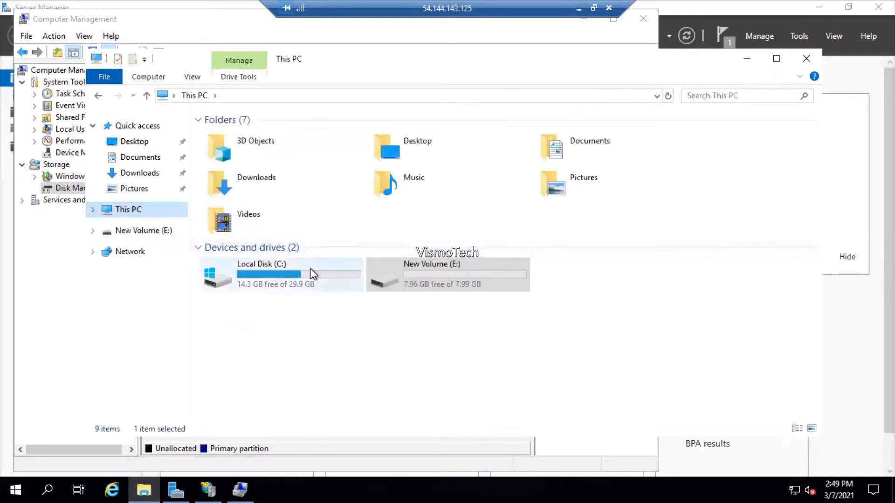
pyautogui.doubleClick(309, 262)
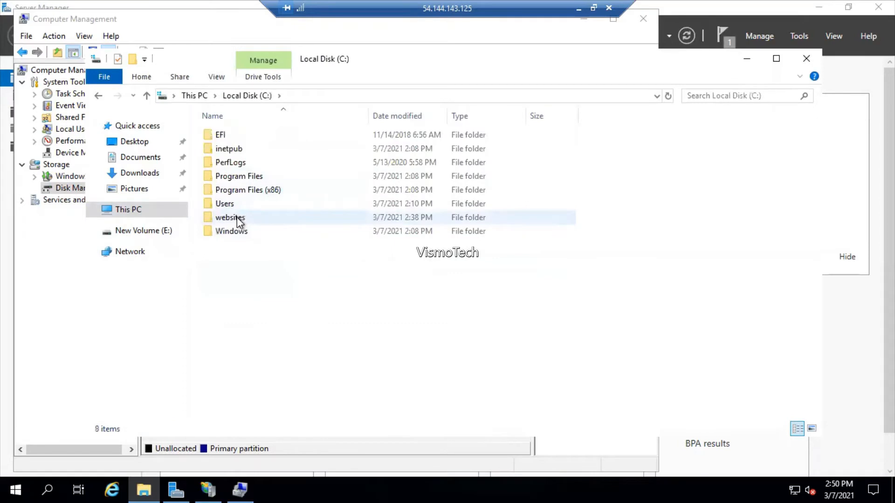
pyautogui.doubleClick(237, 218)
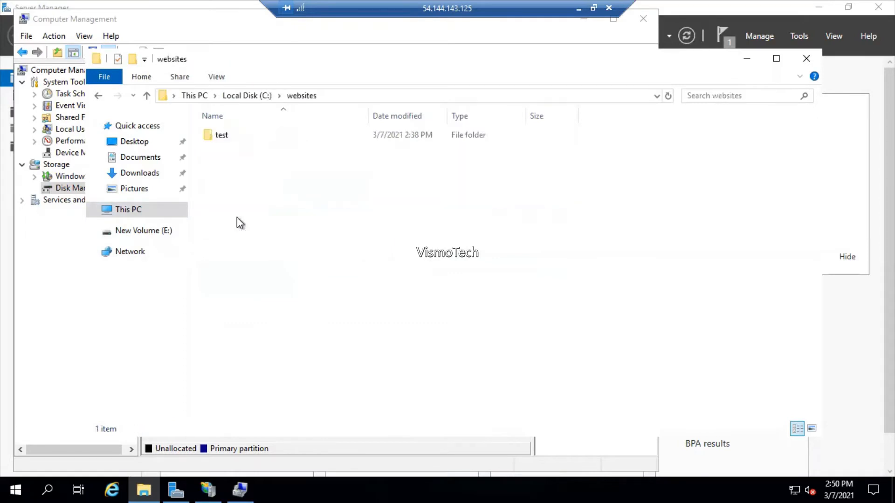
pyautogui.doubleClick(221, 136)
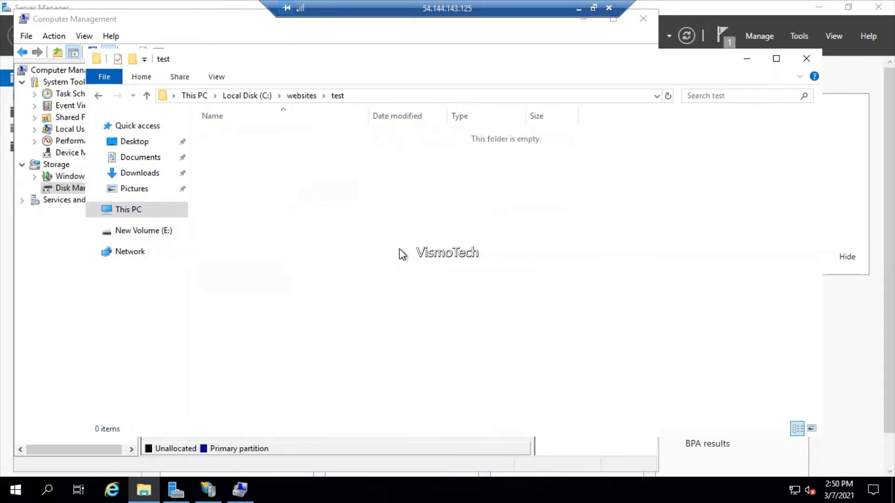
pyautogui.click(150, 204)
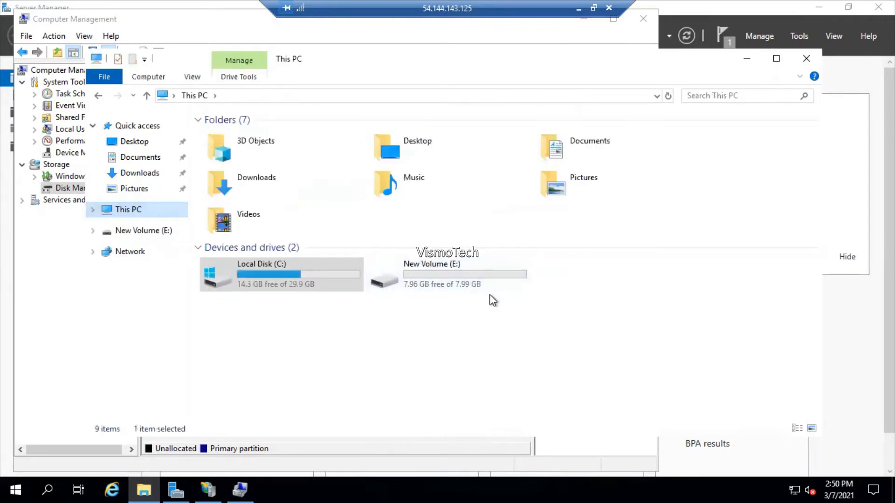
pyautogui.click(579, 9)
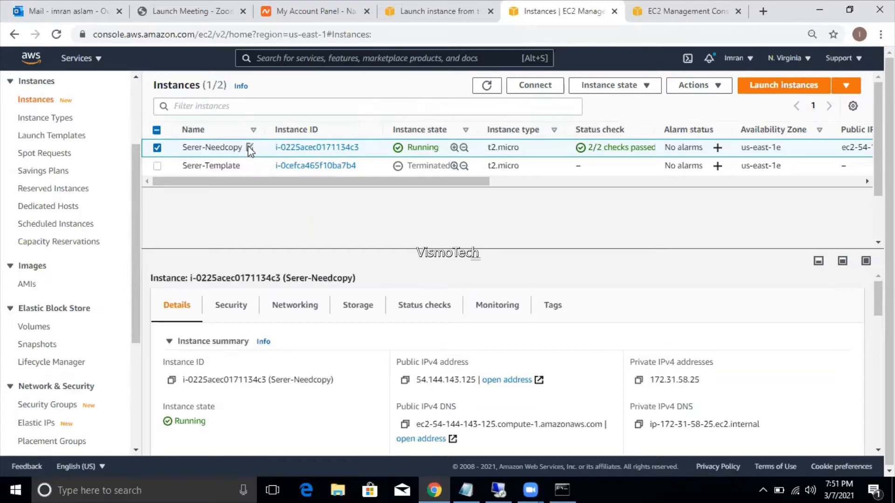
# Step: Start creating an image from the running Serer-Needcopy instance via Image and templates > Create image
pyautogui.rightClick(248, 146)
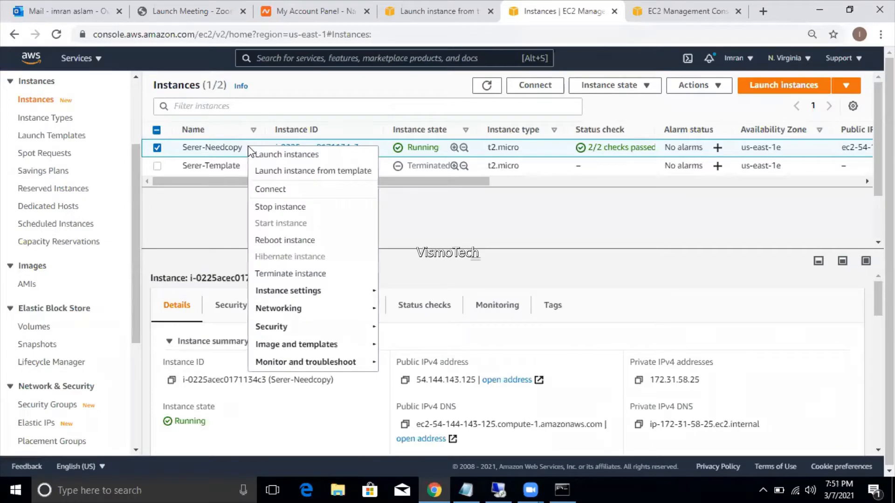
pyautogui.moveTo(280, 354)
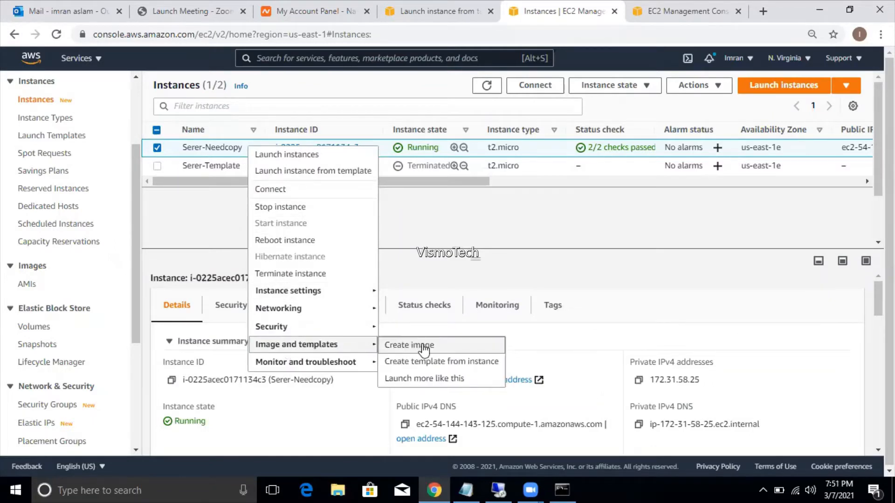
pyautogui.click(425, 347)
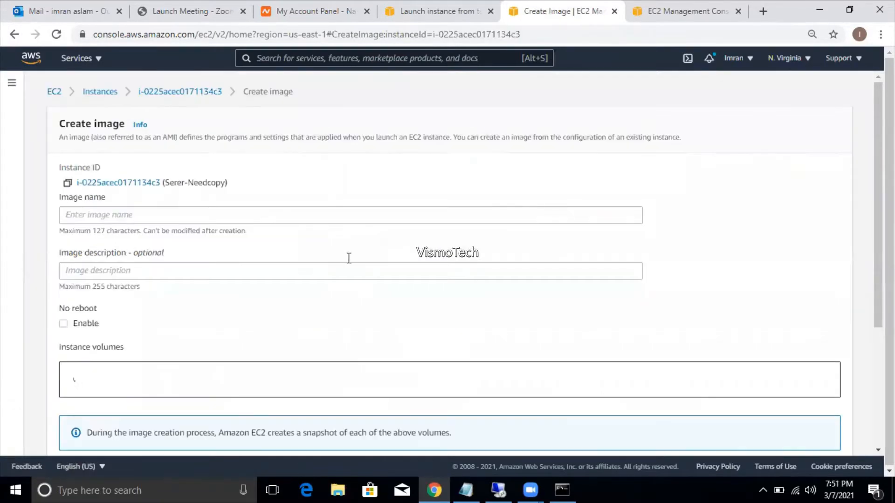
# Step: Copy the instance ID i-0225acec0171134c3 into the Image name field
pyautogui.click(329, 212)
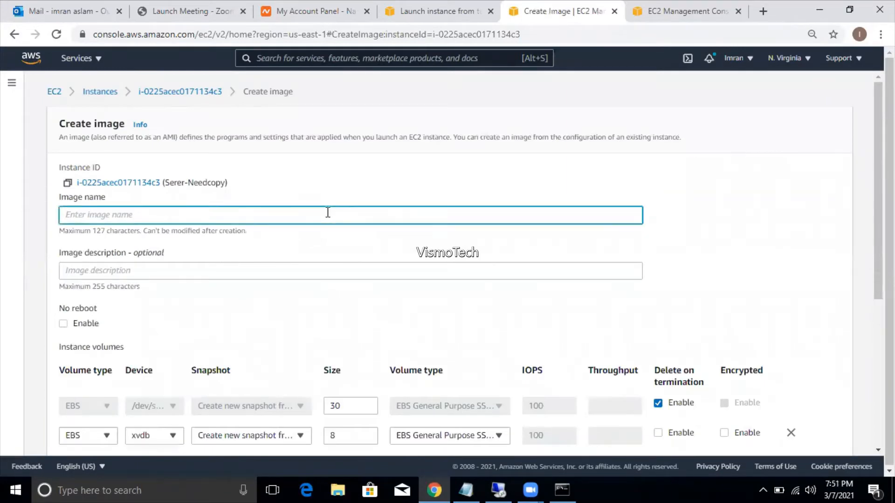
pyautogui.click(405, 12)
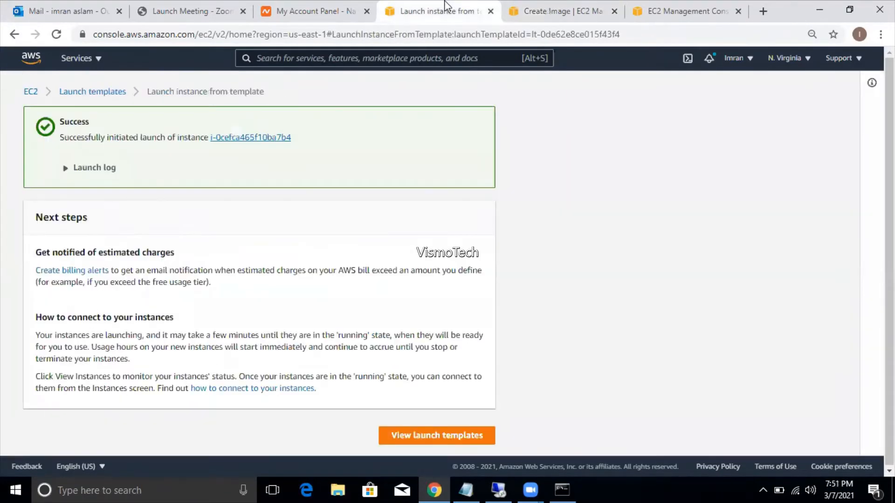
pyautogui.click(530, 10)
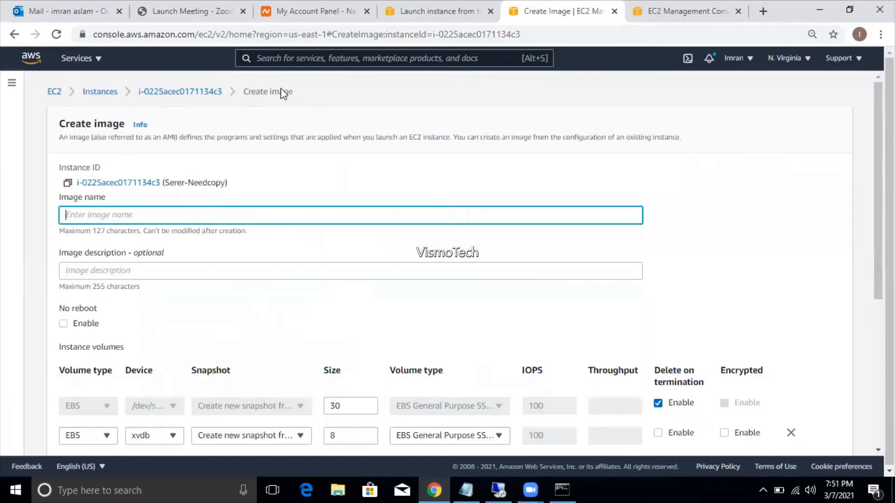
pyautogui.moveTo(226, 92); pyautogui.dragTo(136, 99)
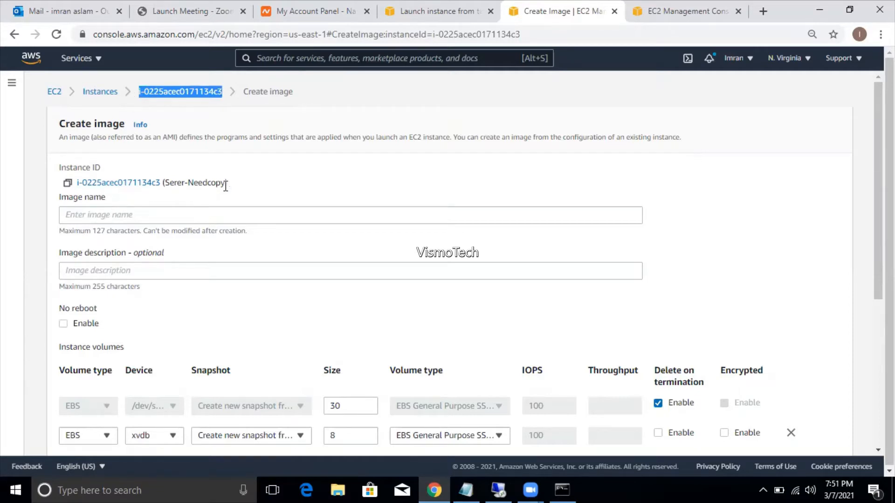
pyautogui.click(68, 183)
pyautogui.click(102, 216)
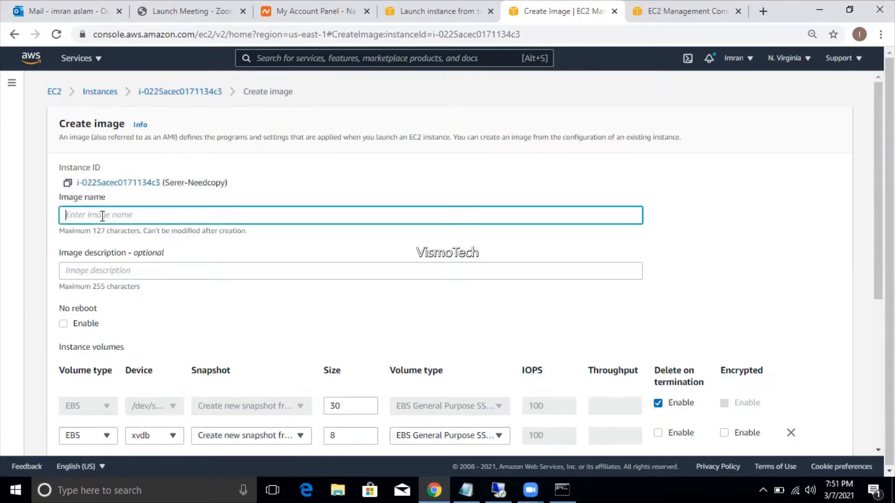
pyautogui.hotkey('ctrl', 'v')
# Step: Append (Serer-Needcopy) to the image name and set the description to (Serer-Needcopy)-7-March-2021
pyautogui.moveTo(231, 184); pyautogui.dragTo(164, 185)
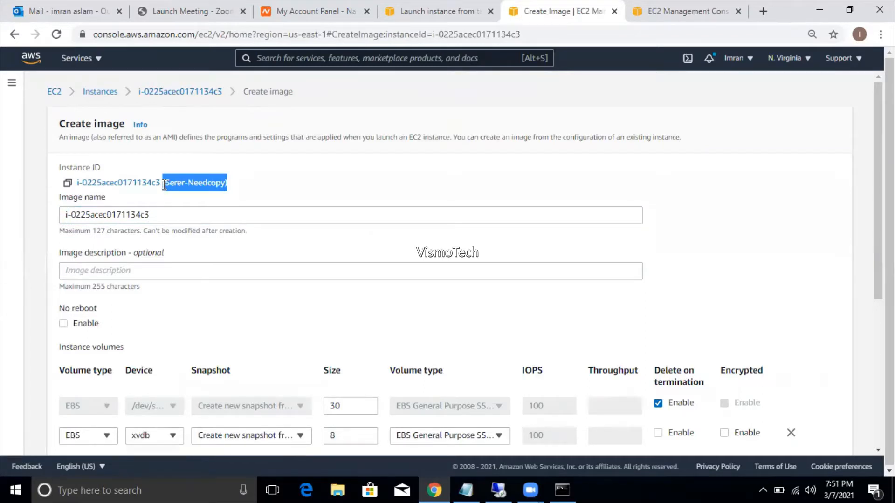
pyautogui.click(180, 211)
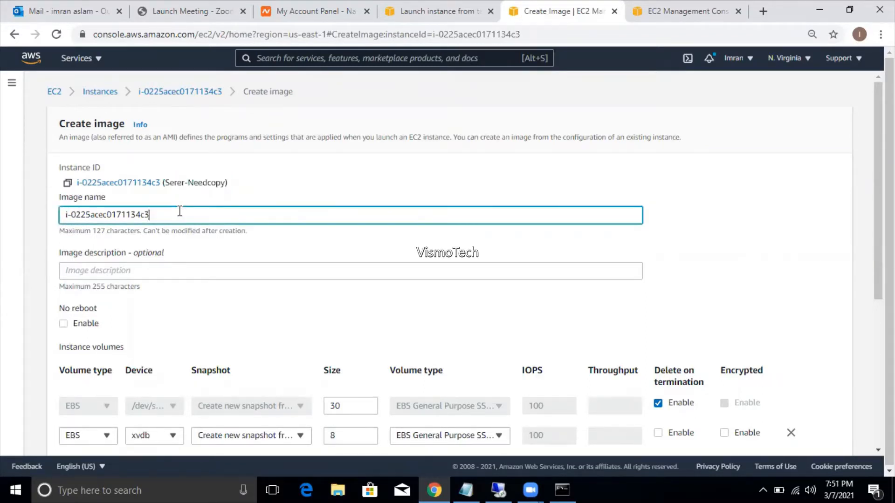
pyautogui.hotkey('ctrl', 'v')
pyautogui.moveTo(214, 215); pyautogui.dragTo(149, 215)
pyautogui.hotkey('ctrl', 'c')
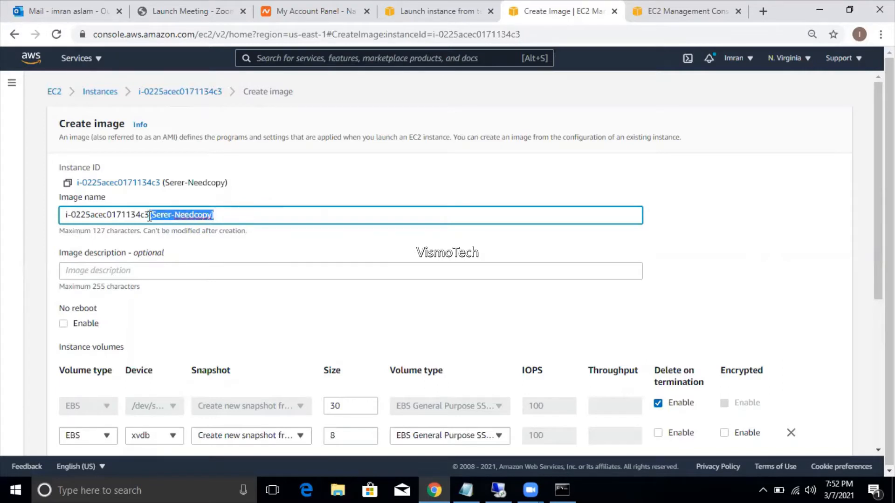
pyautogui.click(134, 278)
pyautogui.hotkey('ctrl', 'v')
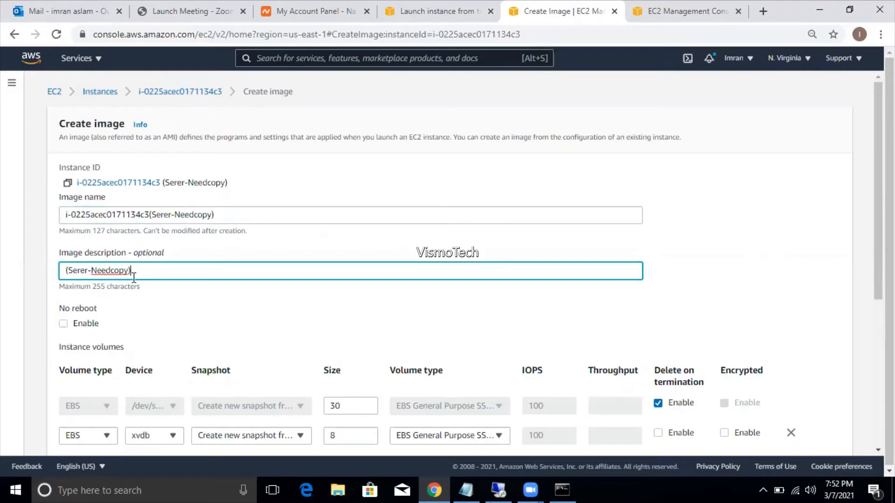
pyautogui.write('-7-March-2021')
# Step: Bring the remote server session forward, showing This PC with Local Disk (C:) and New Volume (E:)
pyautogui.click(505, 486)
pyautogui.click(578, 8)
pyautogui.click(498, 489)
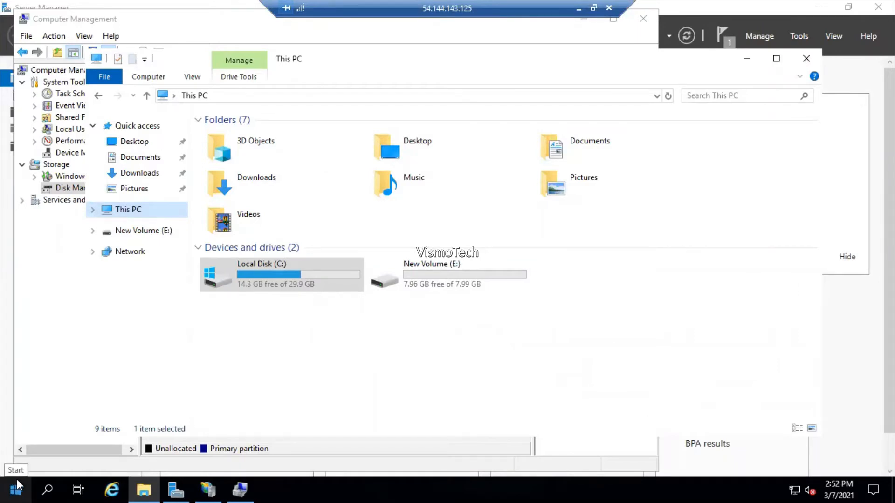
# Step: Enable No reboot for the image, then check the drive sizes in the remote session
pyautogui.click(578, 8)
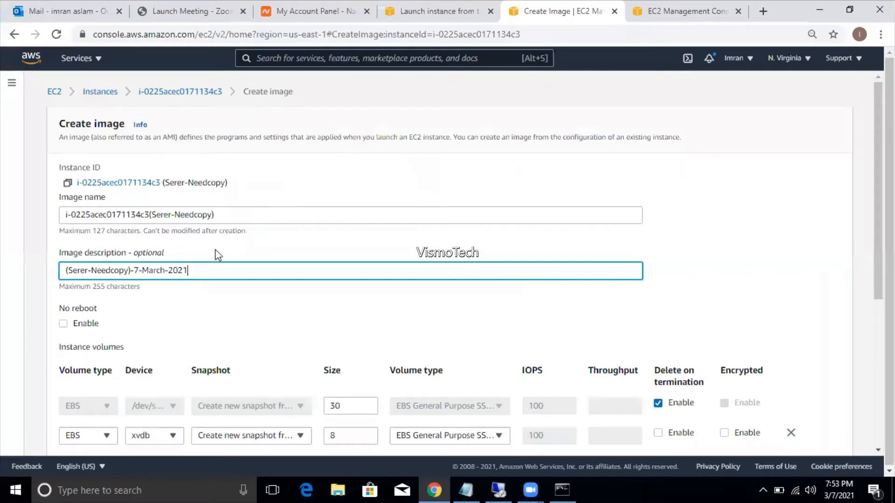
pyautogui.click(83, 329)
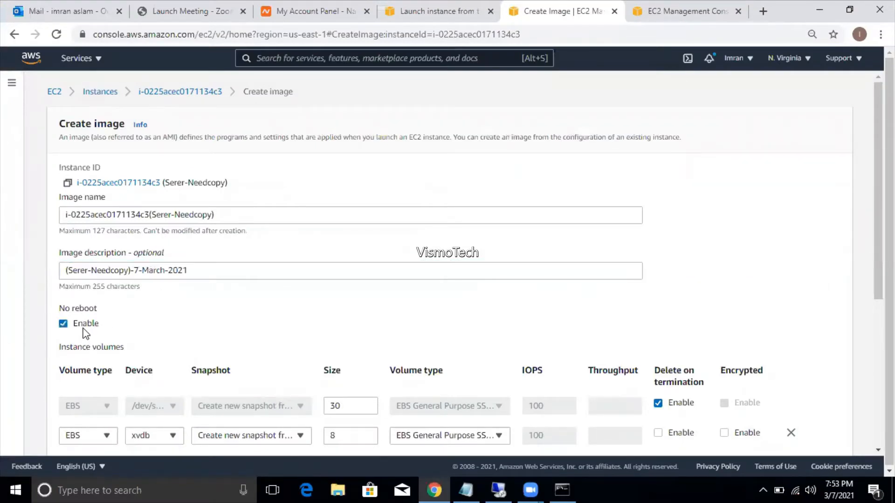
pyautogui.moveTo(878, 275); pyautogui.dragTo(878, 331)
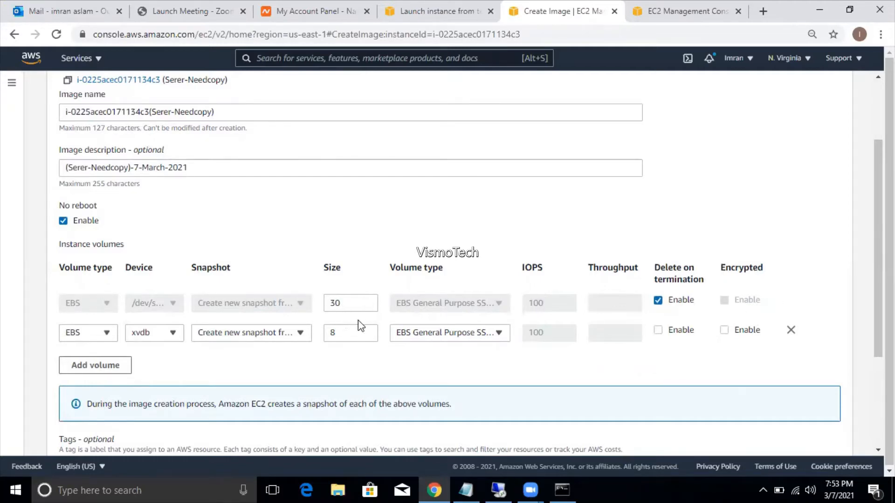
pyautogui.click(502, 478)
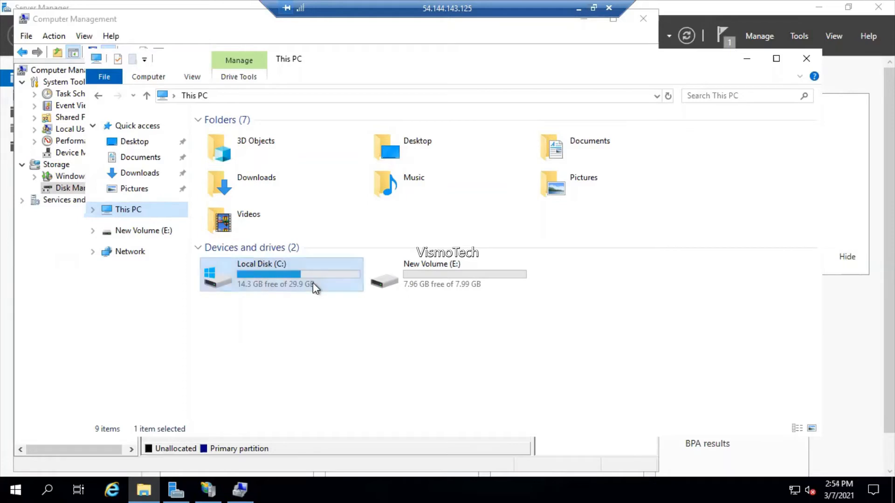
pyautogui.moveTo(300, 289)
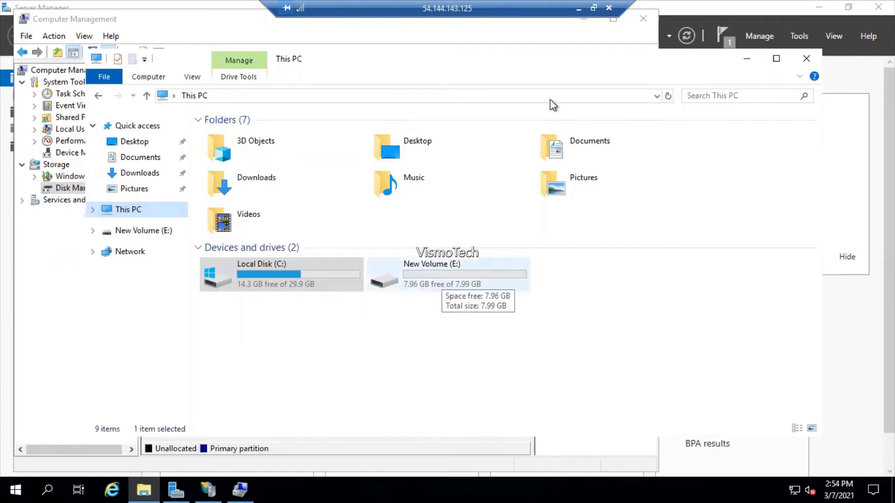
# Step: Change the second volume's size to 4 and back to 8, and add a tag row
pyautogui.click(577, 11)
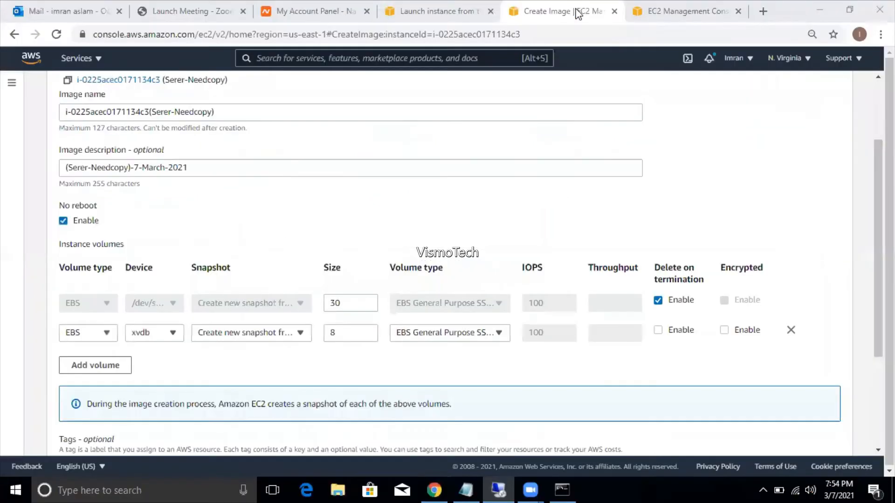
pyautogui.moveTo(338, 332); pyautogui.dragTo(299, 357)
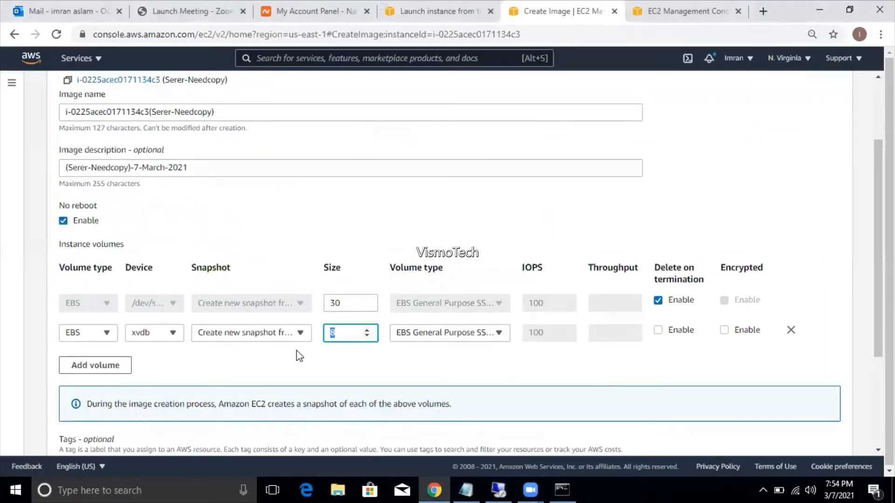
pyautogui.write('4')
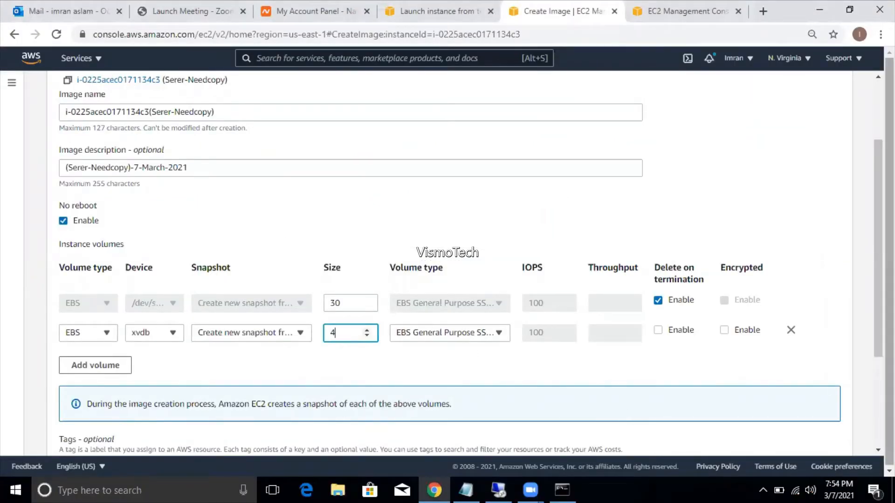
pyautogui.scroll(-3, 371, 409)
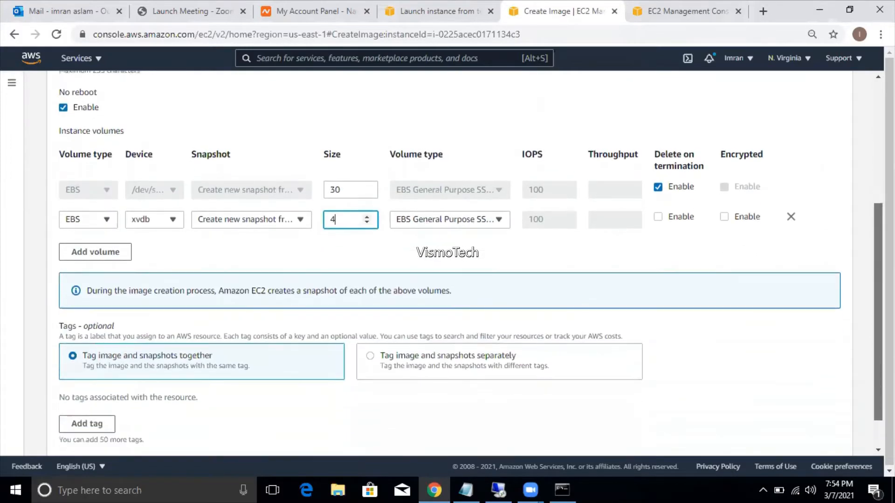
pyautogui.click(92, 424)
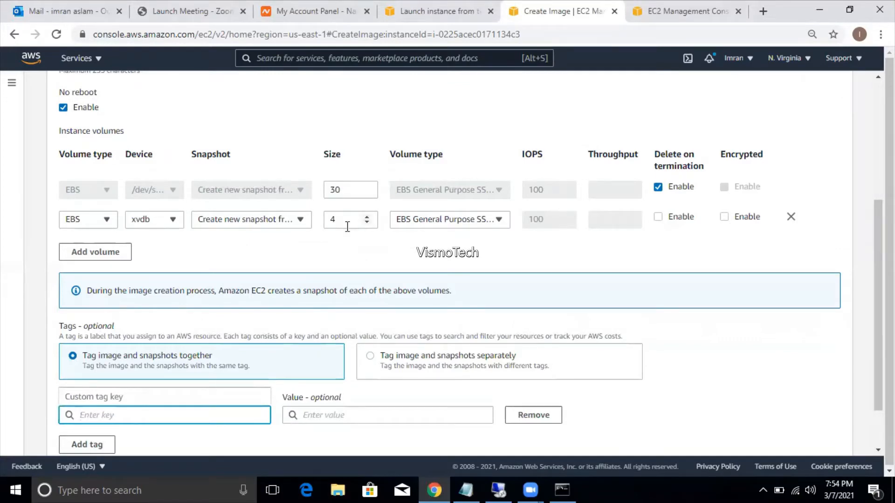
pyautogui.moveTo(347, 227); pyautogui.dragTo(321, 228)
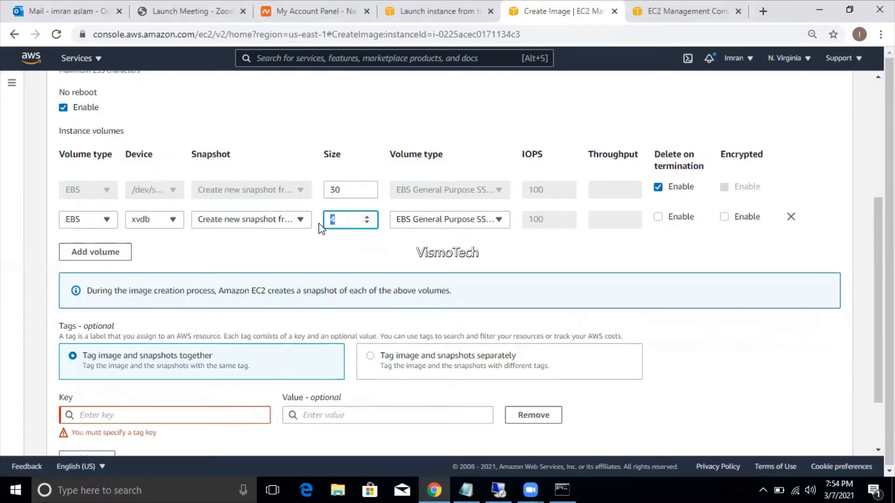
pyautogui.write('8')
# Step: Tag the image with key Nmae and value (Serer-Needcopy)-Image, and create the image
pyautogui.scroll(-2, 863, 359)
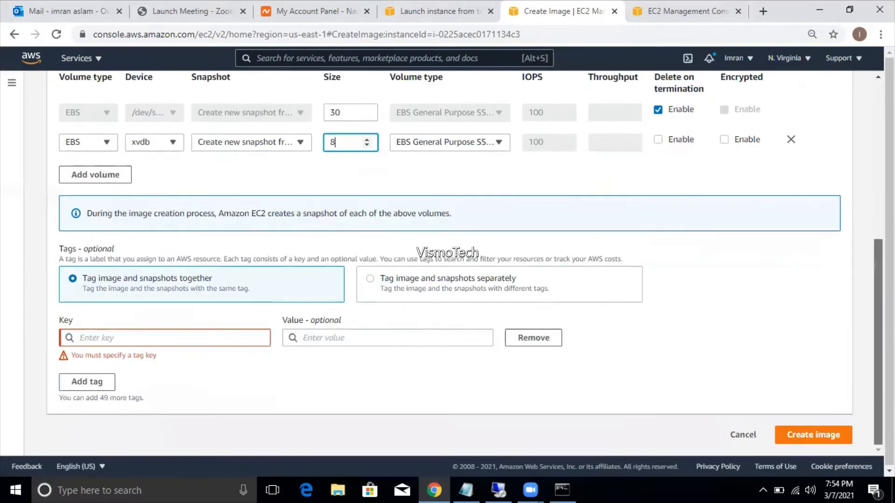
pyautogui.click(245, 339)
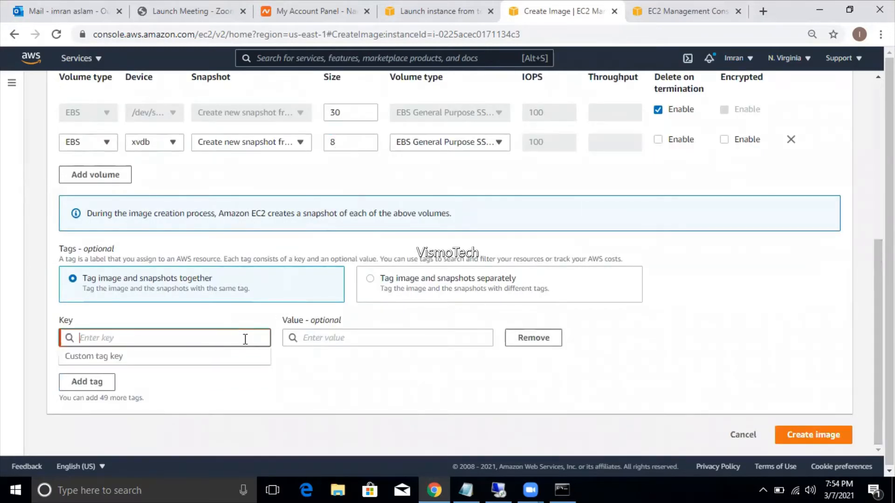
pyautogui.write('Nmae')
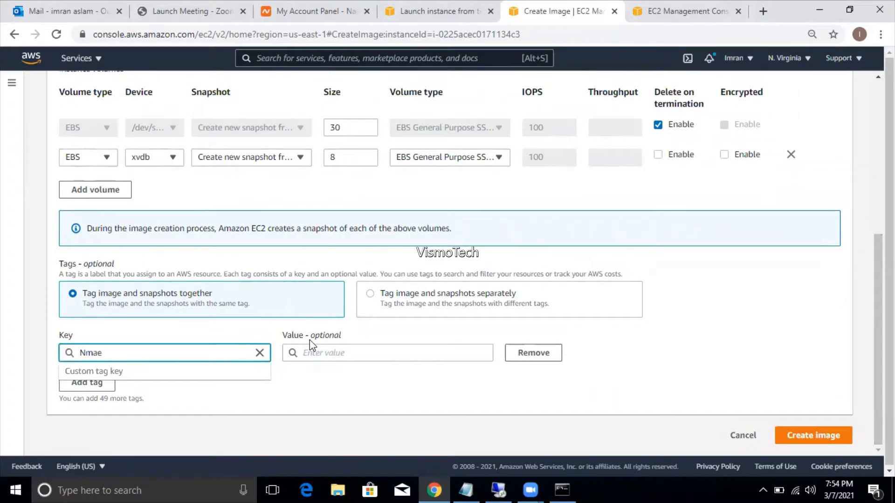
pyautogui.click(379, 355)
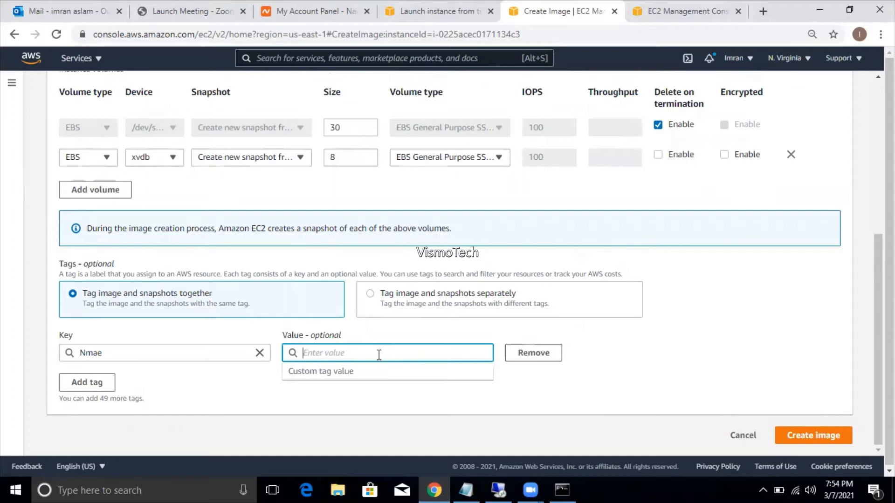
pyautogui.hotkey('ctrl', 'v')
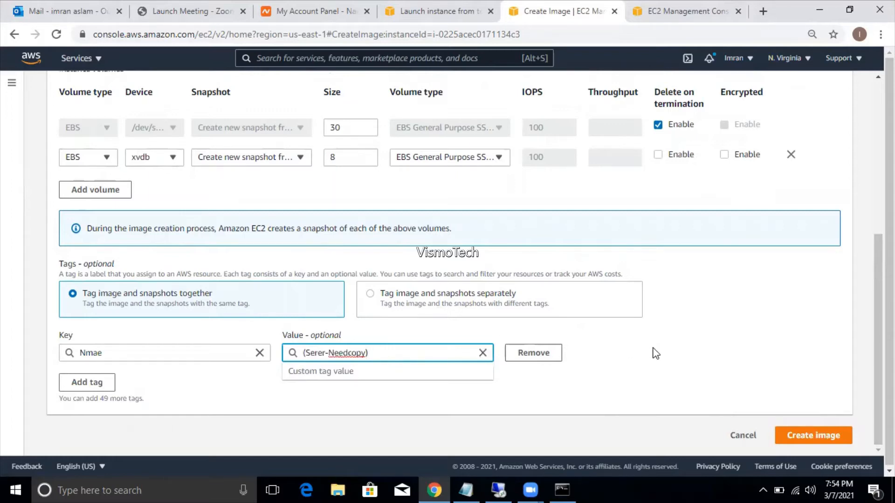
pyautogui.write('-AMI')
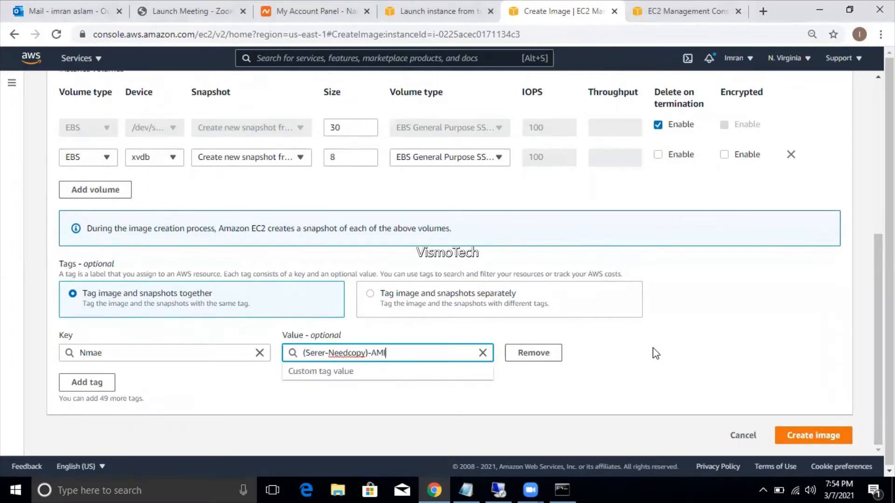
pyautogui.press('BackSpace')
pyautogui.press('BackSpace')
pyautogui.write('Image')
pyautogui.click(788, 343)
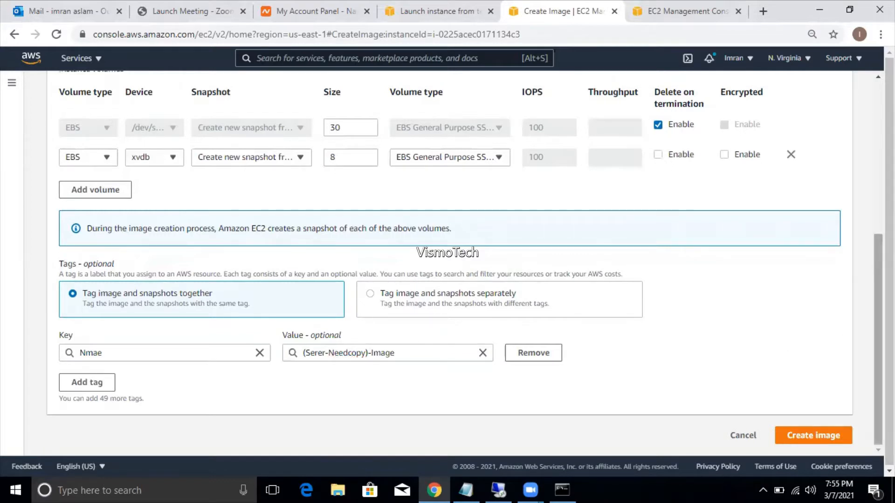
pyautogui.click(834, 441)
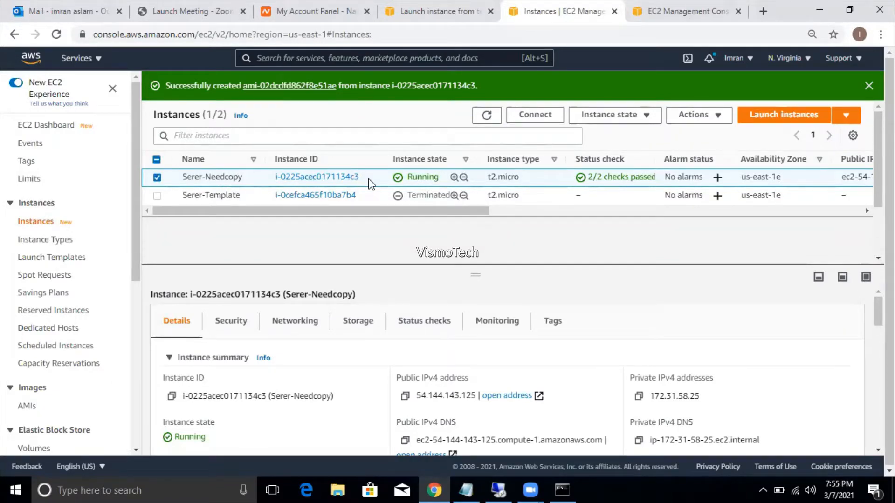
# Step: Begin renaming Serer-Template by erasing the end of its name, then refresh the list to abandon it
pyautogui.click(248, 196)
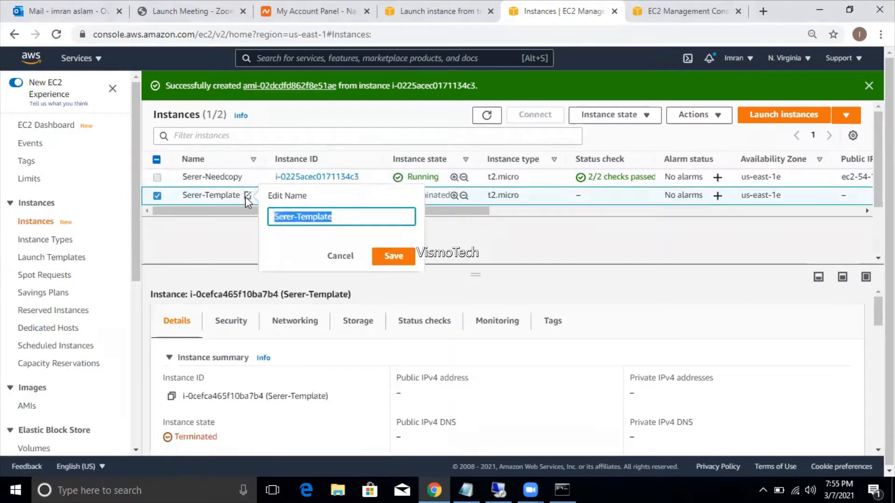
pyautogui.click(355, 214)
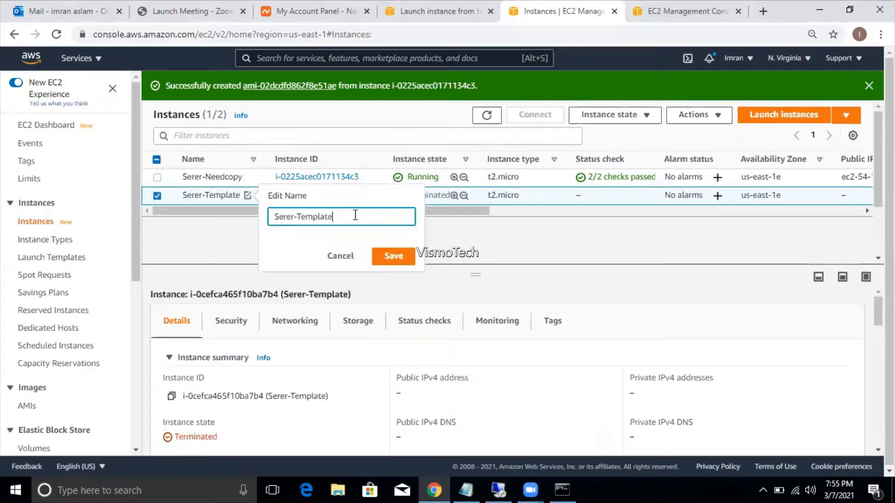
pyautogui.press('BackSpace')
pyautogui.press('BackSpace')
pyautogui.press('BackSpace')
pyautogui.press('BackSpace')
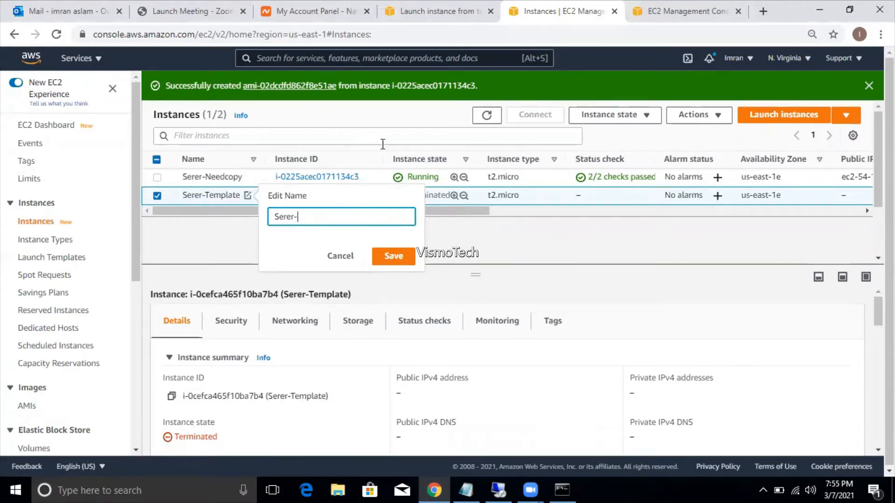
pyautogui.click(489, 117)
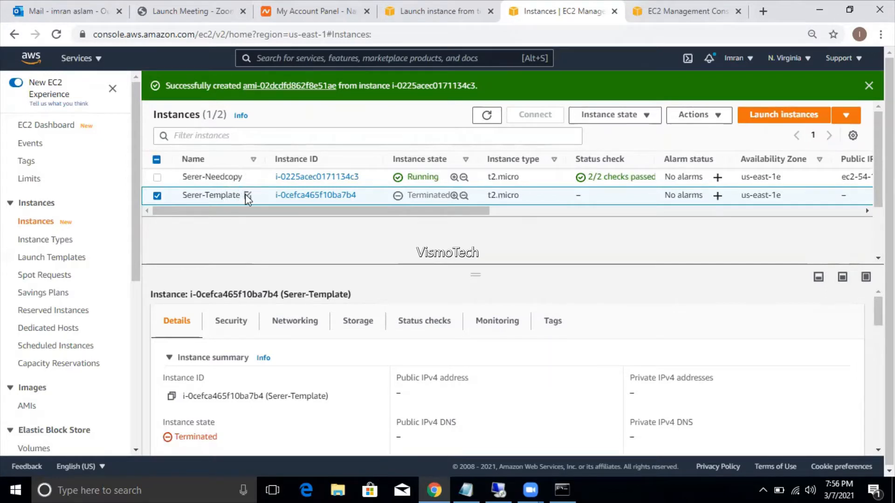
# Step: Rename the Serer-Template instance to Serer-Needcopy, then open the AMIs list
pyautogui.click(247, 197)
pyautogui.click(340, 258)
pyautogui.click(249, 178)
pyautogui.hotkey('ctrl', 'c')
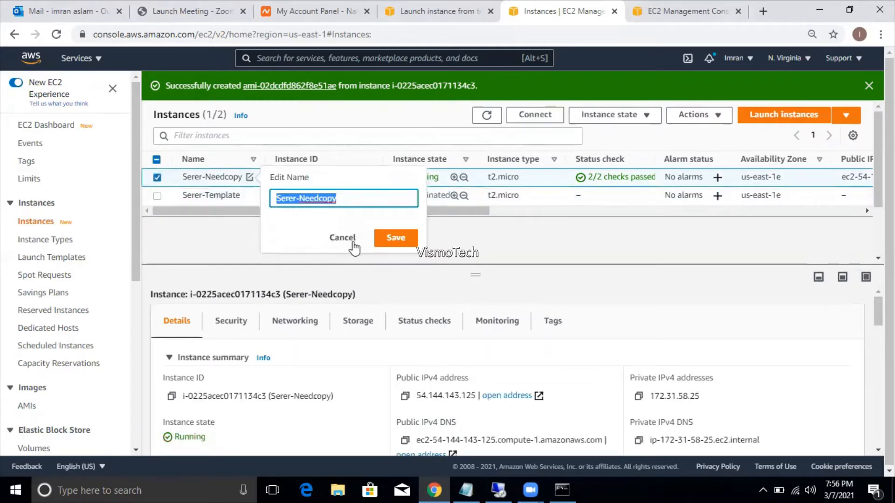
pyautogui.click(351, 239)
pyautogui.click(247, 196)
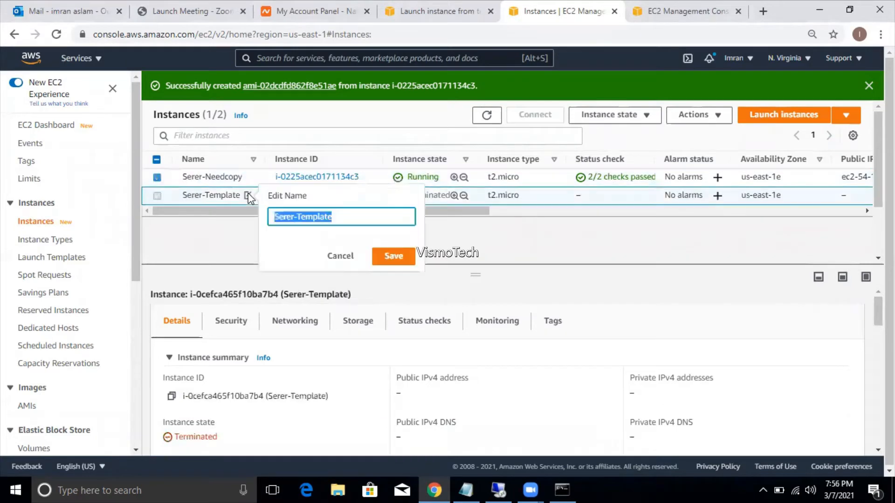
pyautogui.hotkey('ctrl', 'v')
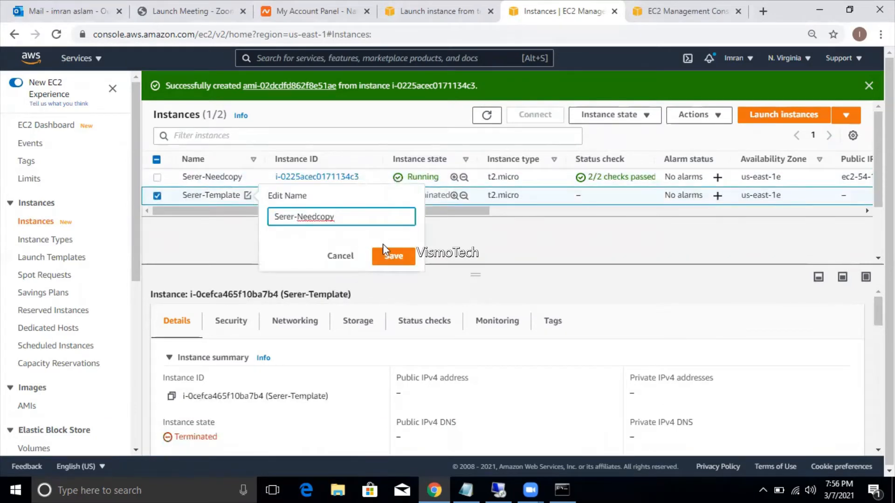
pyautogui.click(395, 256)
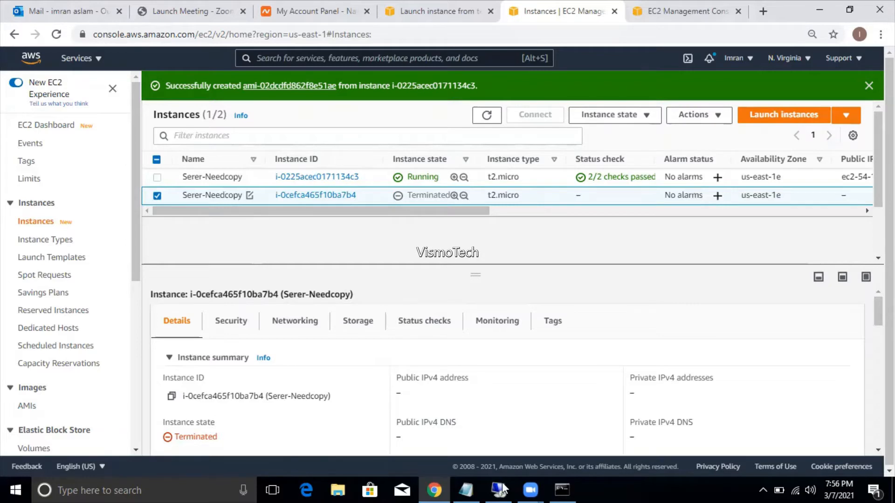
pyautogui.click(33, 405)
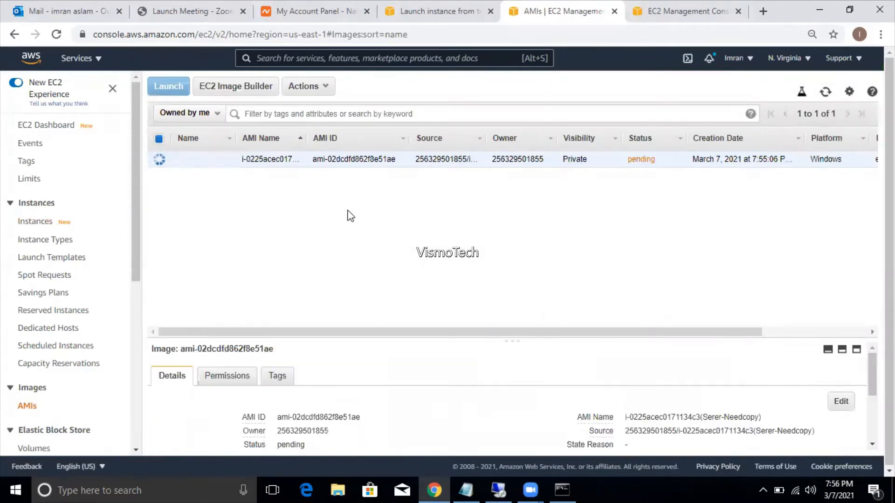
# Step: Widen the AMI Name and Source columns and select the name i-0225acec0171134c3(Serer-Needcopy) to copy
pyautogui.moveTo(305, 138); pyautogui.dragTo(243, 156)
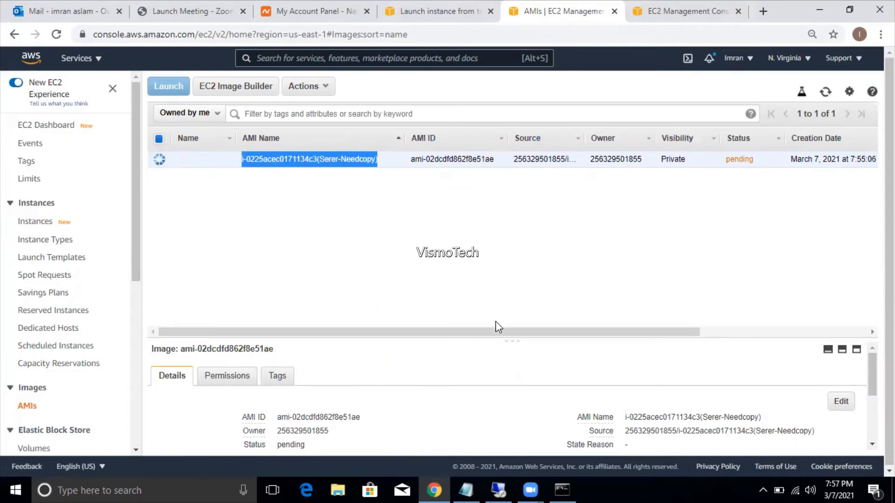
pyautogui.moveTo(497, 331); pyautogui.dragTo(640, 311)
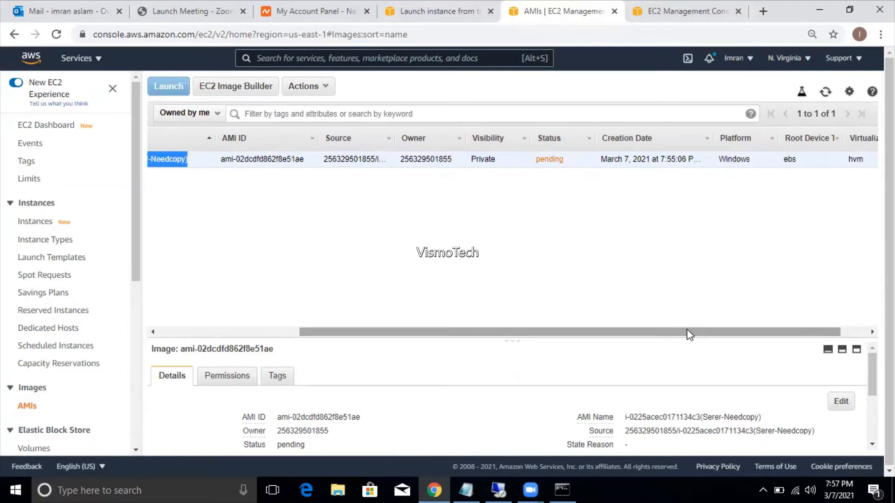
pyautogui.moveTo(684, 334); pyautogui.dragTo(611, 340)
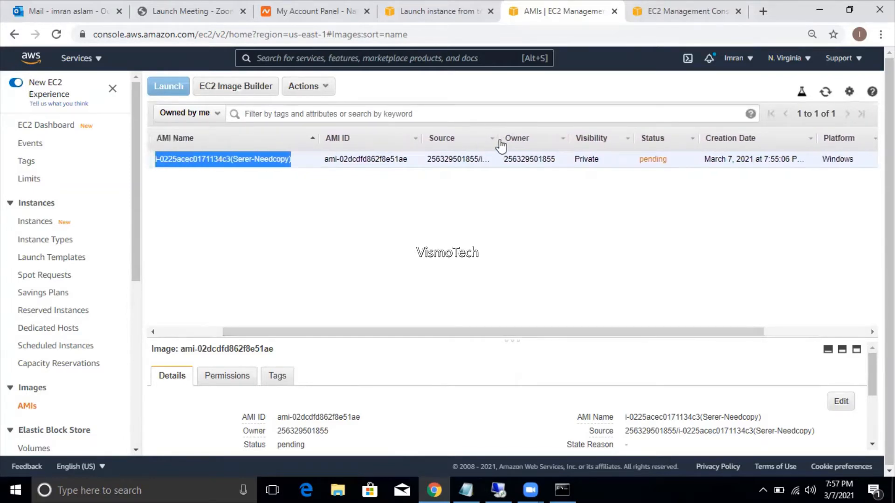
pyautogui.moveTo(494, 139); pyautogui.dragTo(645, 140)
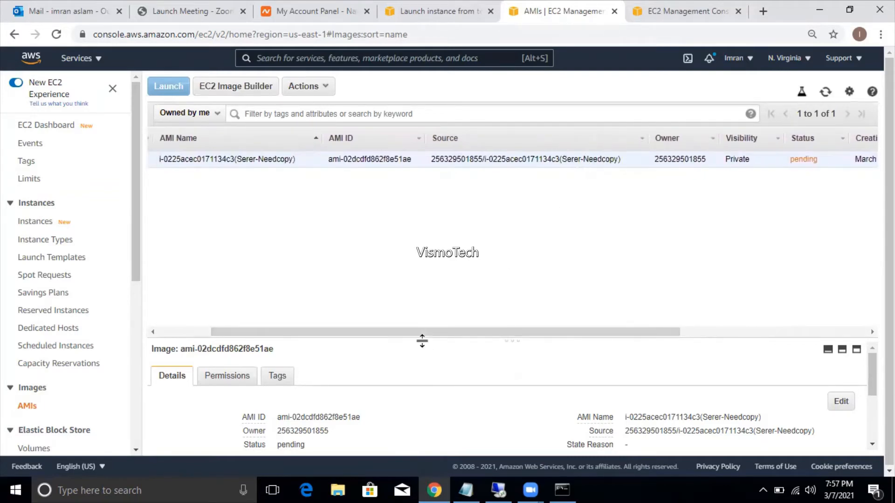
pyautogui.moveTo(424, 333); pyautogui.dragTo(230, 321)
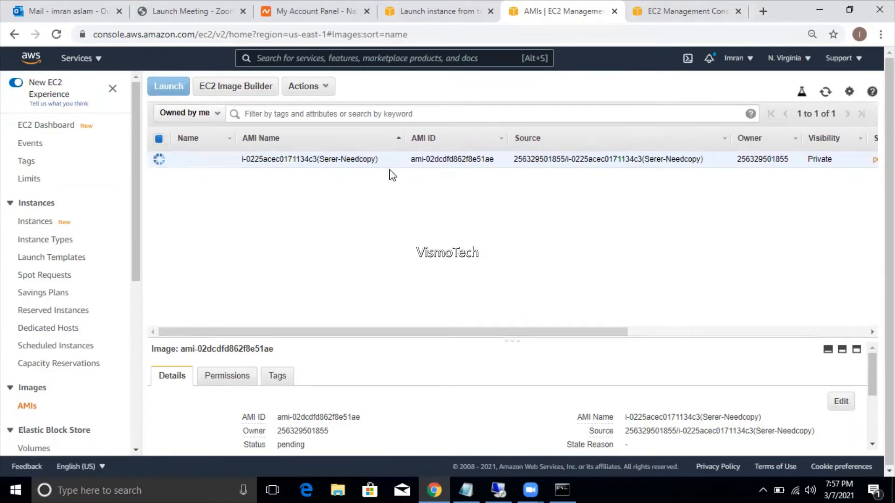
pyautogui.moveTo(379, 160); pyautogui.dragTo(242, 164)
pyautogui.hotkey('ctrl', 'c')
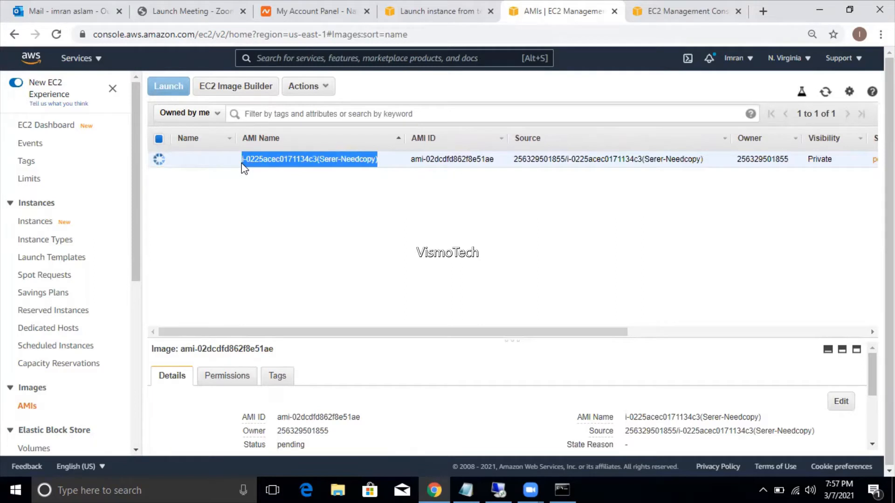
# Step: Name the pending AMI i-0225acec0171134c3 by pasting and trimming off (Serer-Needcopy), then widen the Name column
pyautogui.click(228, 159)
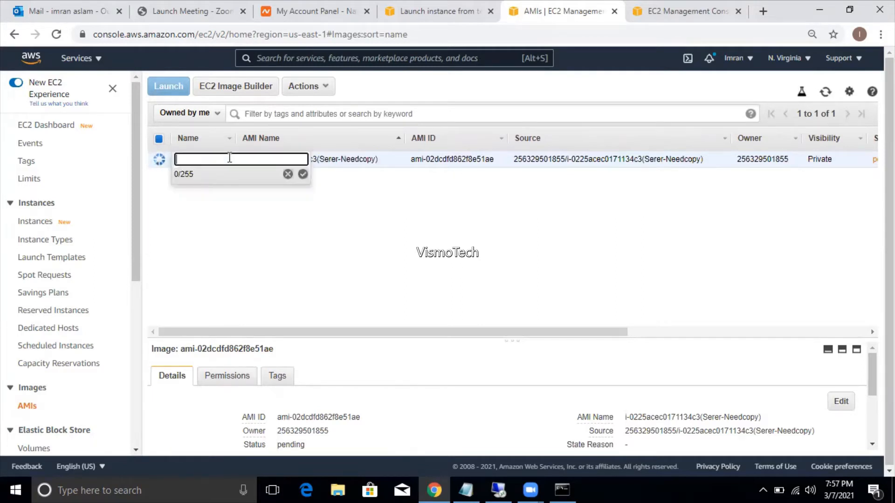
pyautogui.hotkey('ctrl', 'v')
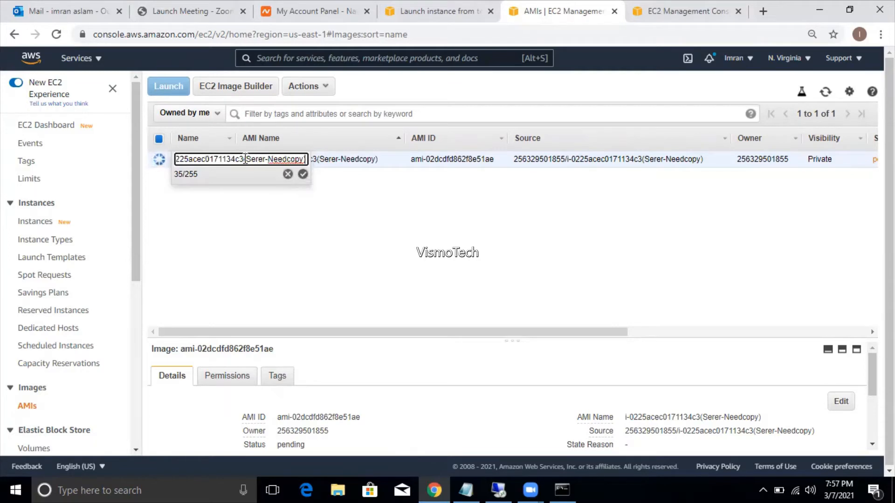
pyautogui.moveTo(245, 159); pyautogui.dragTo(153, 159)
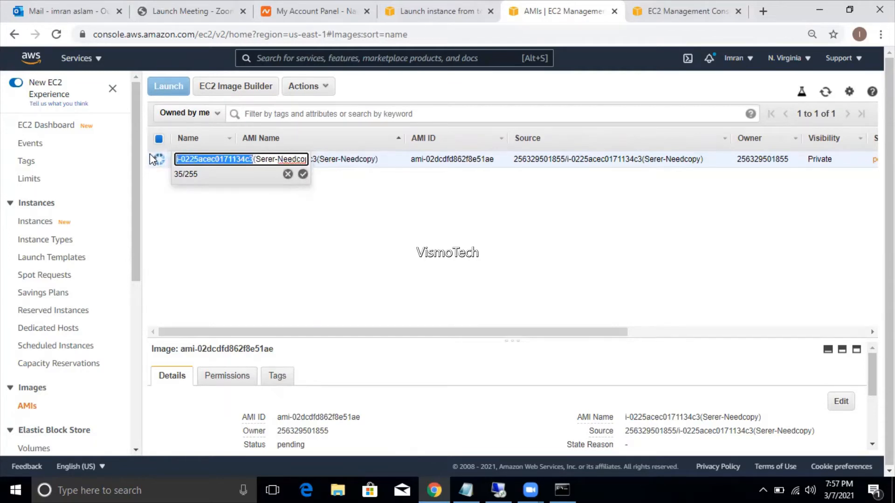
pyautogui.click(255, 155)
pyautogui.moveTo(255, 155); pyautogui.dragTo(325, 163)
pyautogui.press('BackSpace')
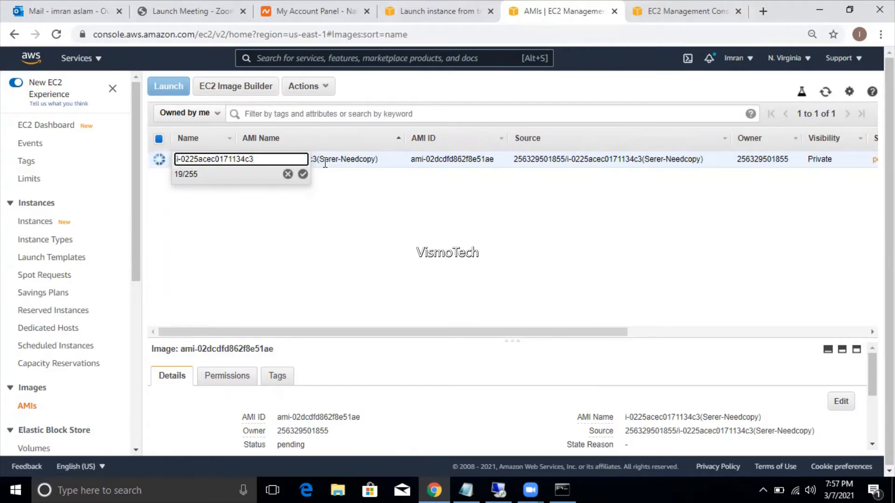
pyautogui.click(303, 174)
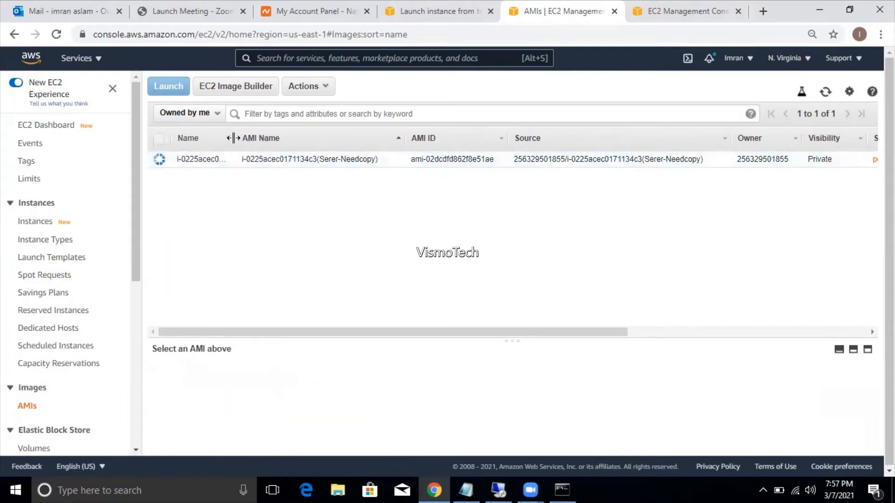
pyautogui.moveTo(236, 138); pyautogui.dragTo(291, 139)
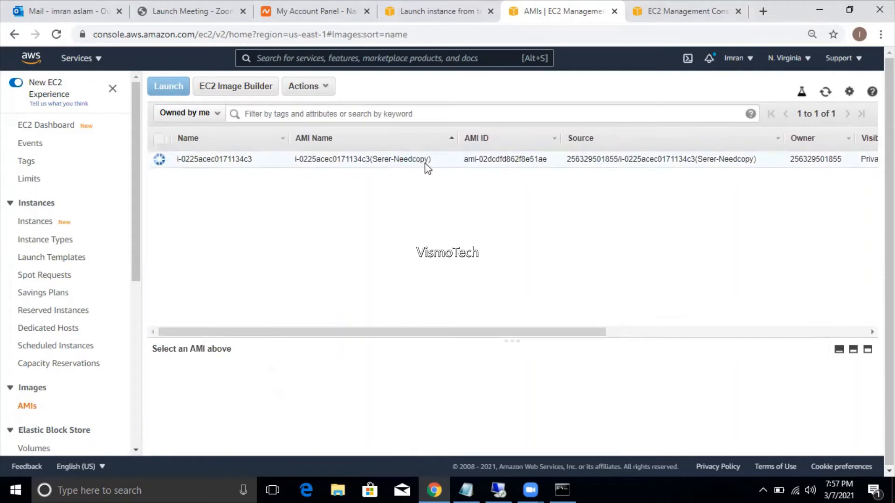
pyautogui.click(395, 159)
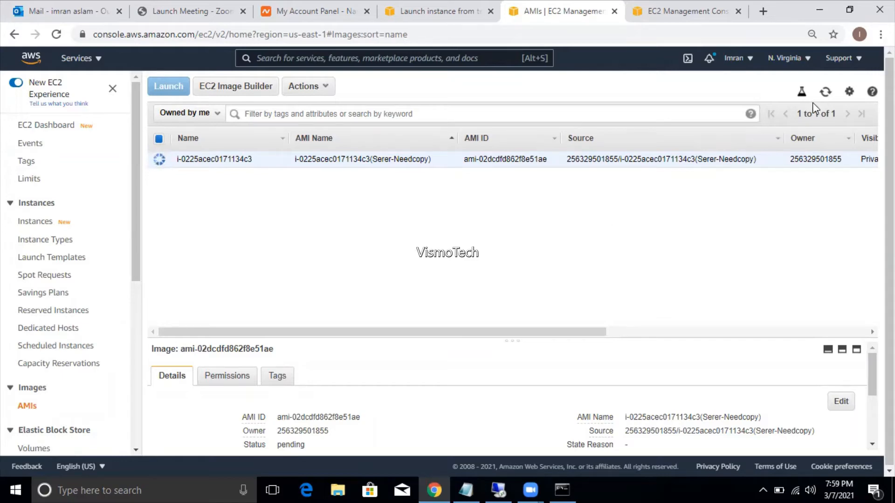
# Step: Refresh until ami-02dcdfd862f8e51ae is available, then return to Instances and open the running instance's actions
pyautogui.click(826, 92)
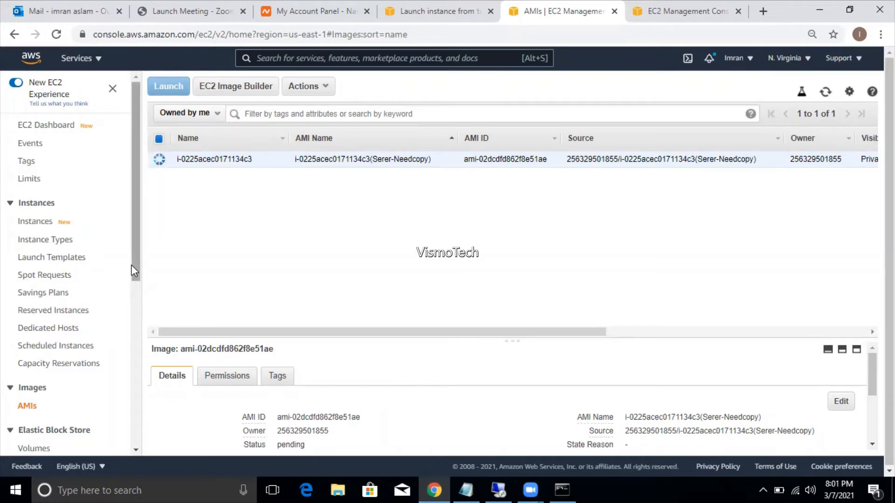
pyautogui.moveTo(132, 266); pyautogui.dragTo(135, 307)
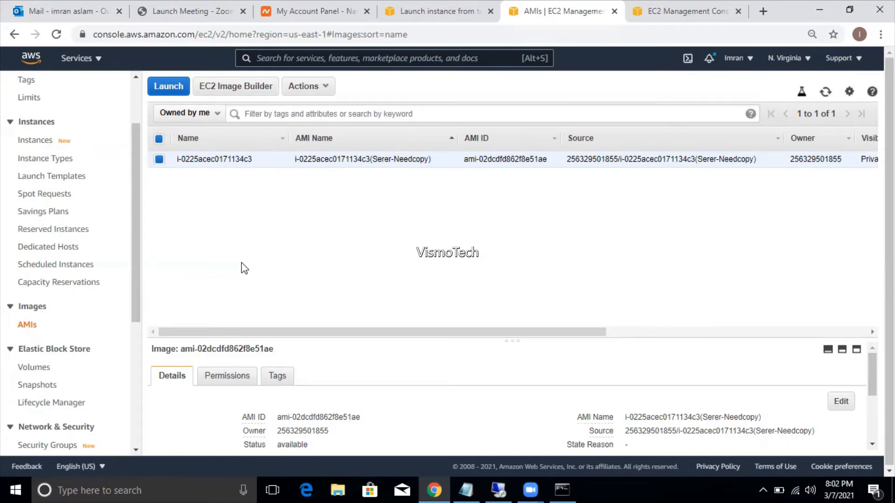
pyautogui.click(51, 142)
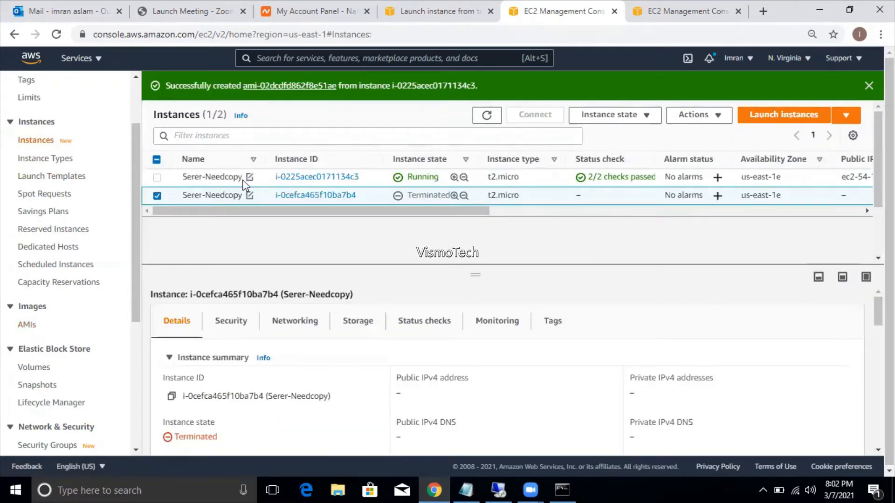
pyautogui.click(249, 177)
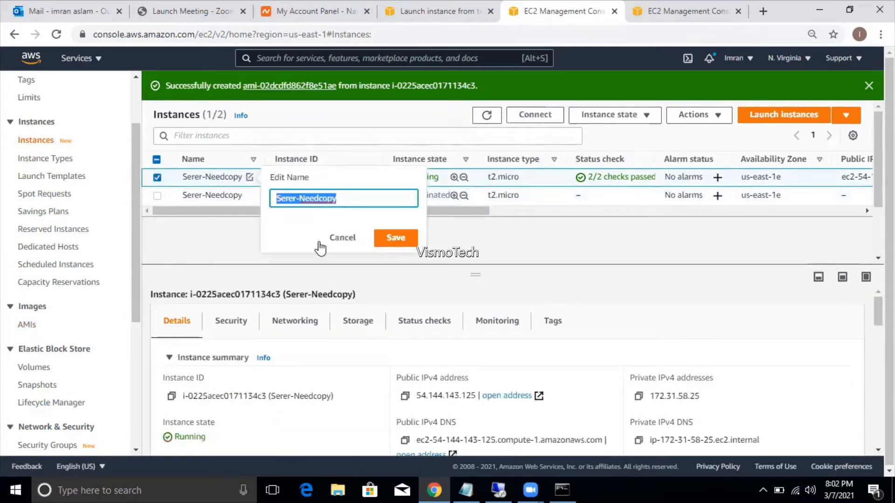
pyautogui.click(335, 241)
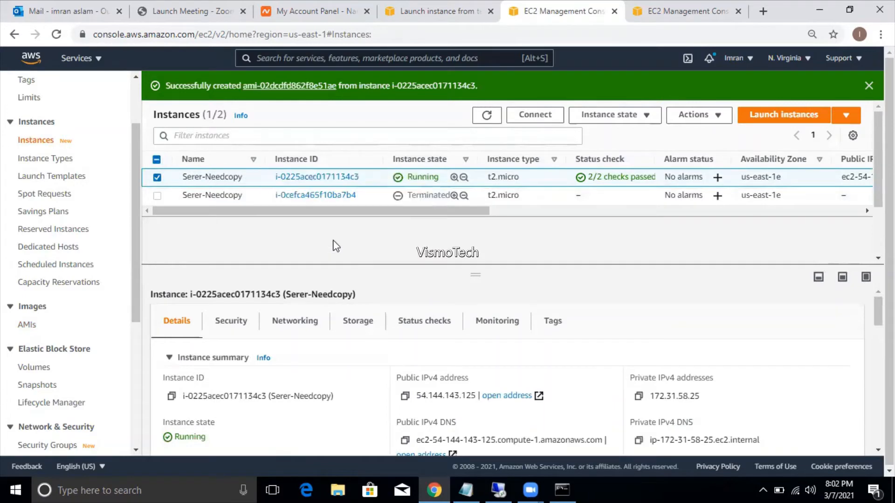
pyautogui.rightClick(234, 175)
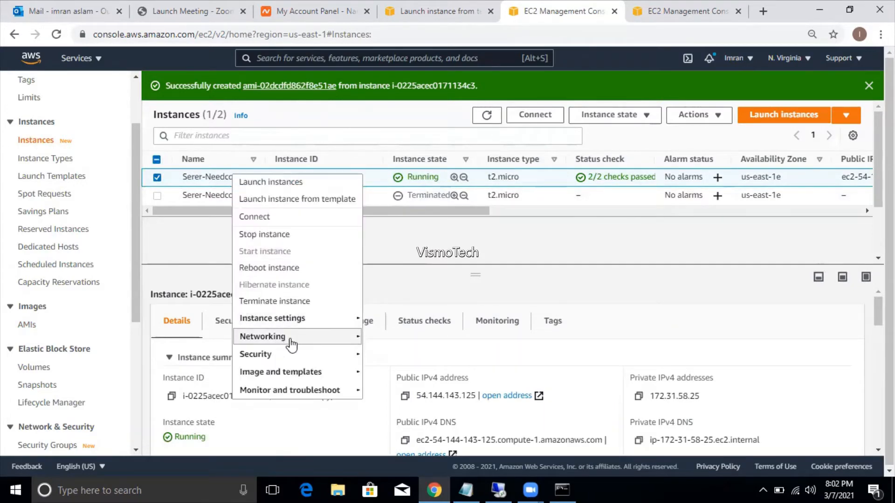
# Step: Start Create image for the running instance and drop the 8 GiB xvdb volume, keeping the 30 GiB root
pyautogui.moveTo(309, 373)
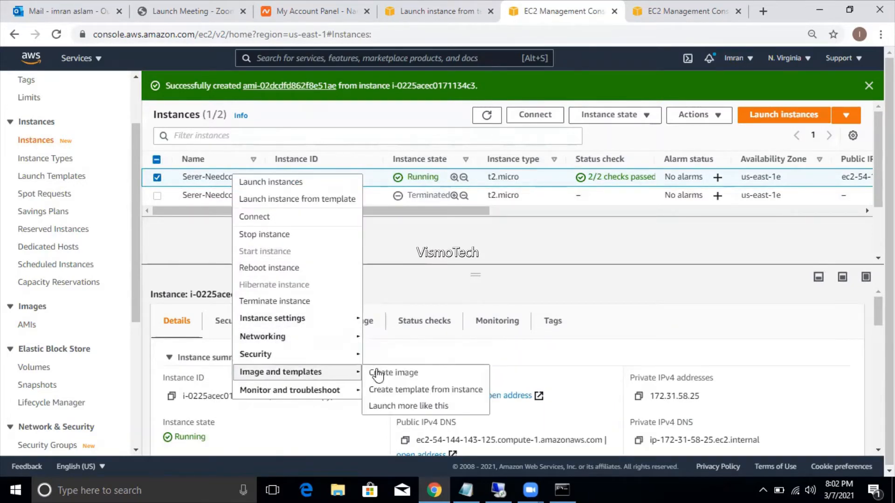
pyautogui.click(404, 378)
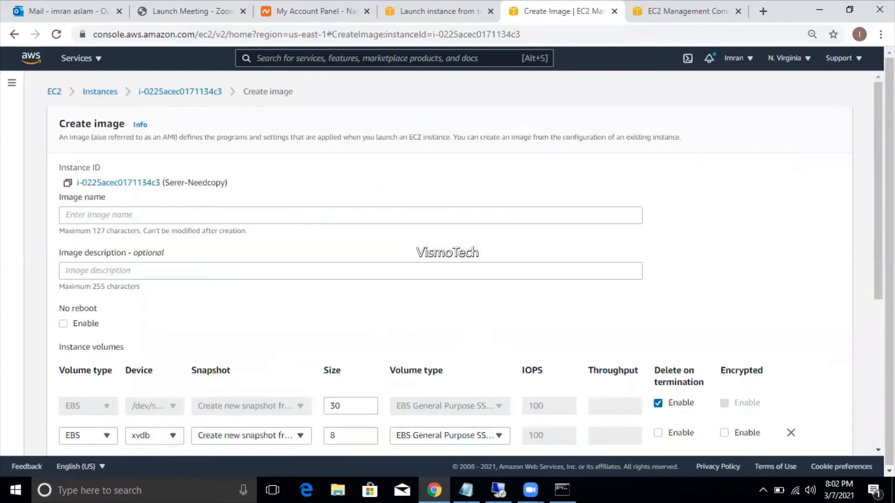
pyautogui.scroll(-2, 827, 356)
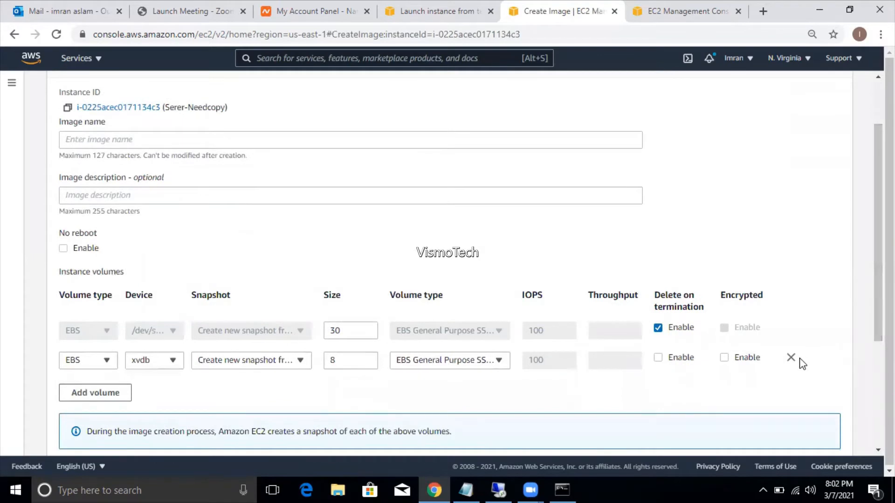
pyautogui.click(791, 357)
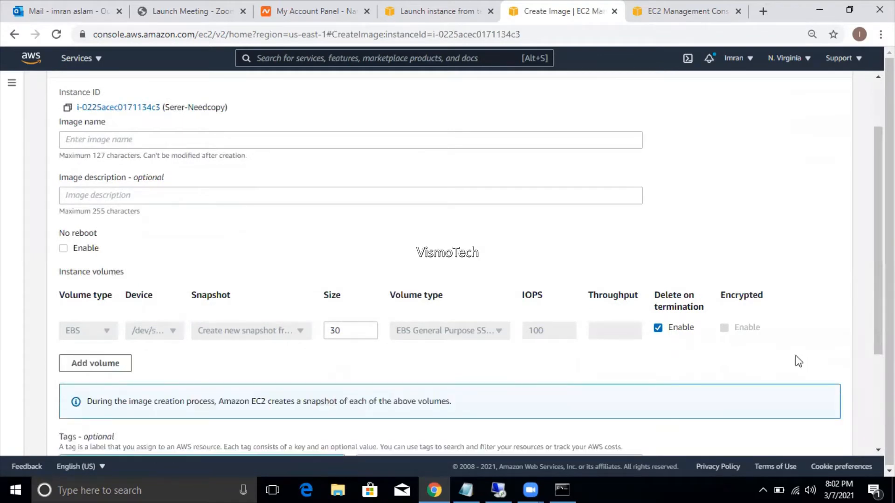
pyautogui.scroll(-3, 796, 356)
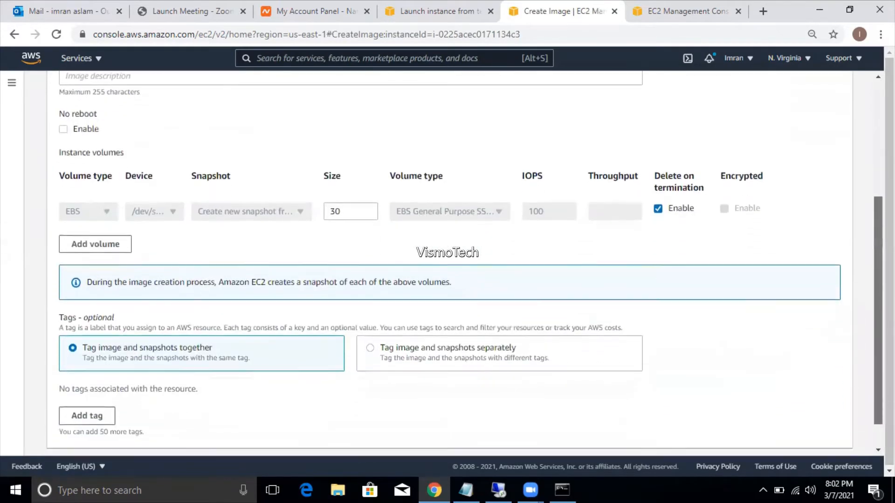
pyautogui.moveTo(878, 357); pyautogui.dragTo(878, 363)
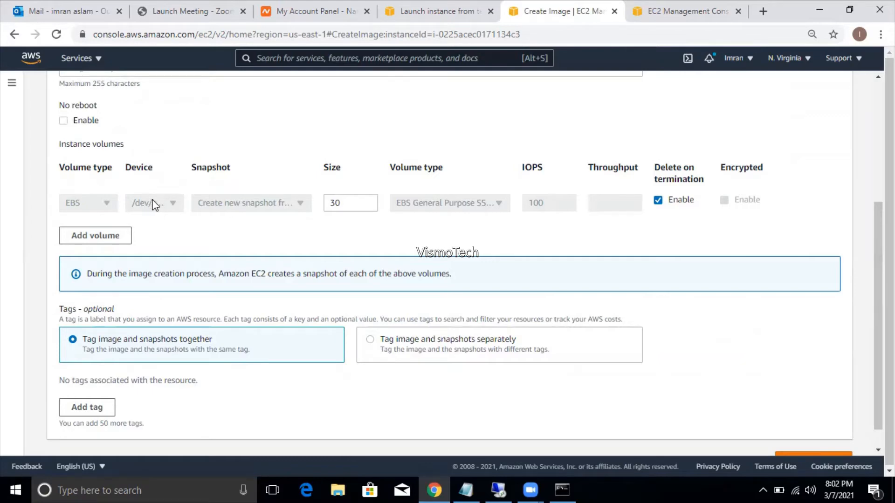
pyautogui.moveTo(878, 289); pyautogui.dragTo(878, 169)
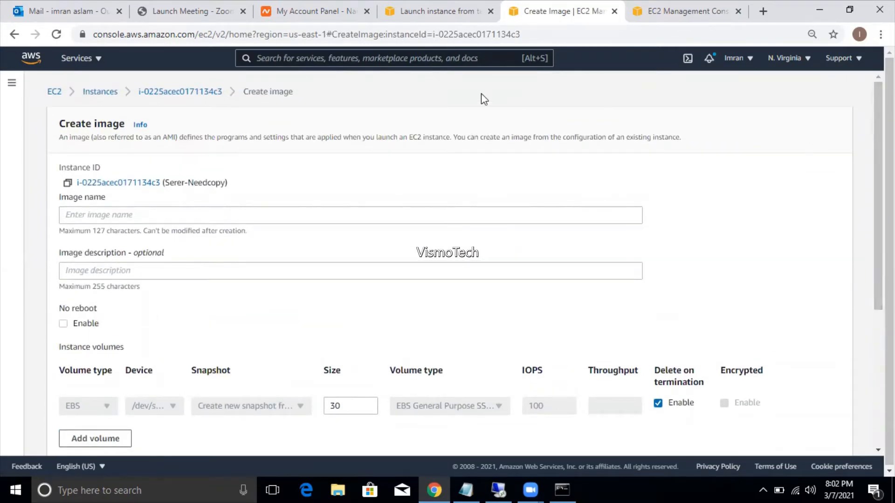
# Step: Leave Create image via the instance ID breadcrumb and open the AMIs list under Images
pyautogui.click(204, 93)
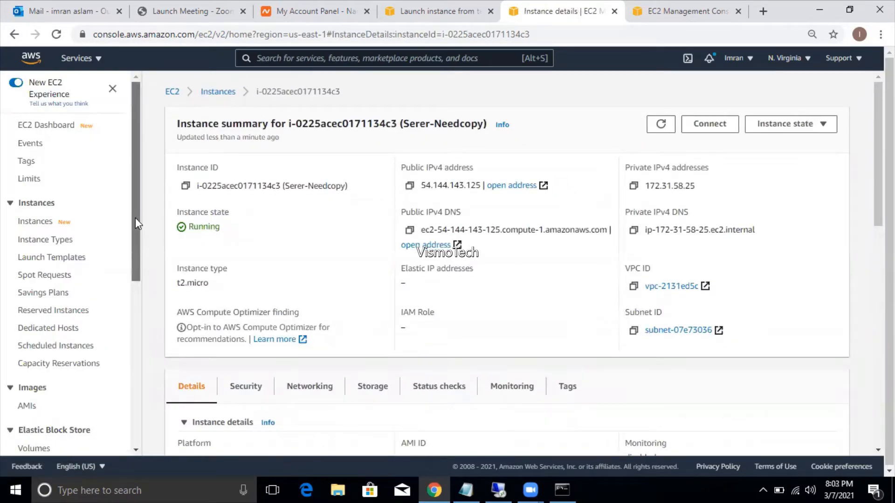
pyautogui.moveTo(135, 217); pyautogui.dragTo(134, 247)
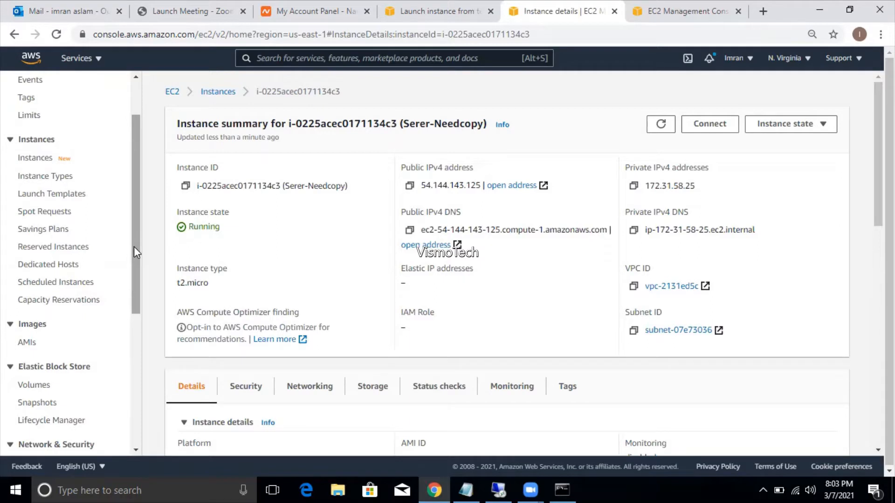
pyautogui.click(27, 343)
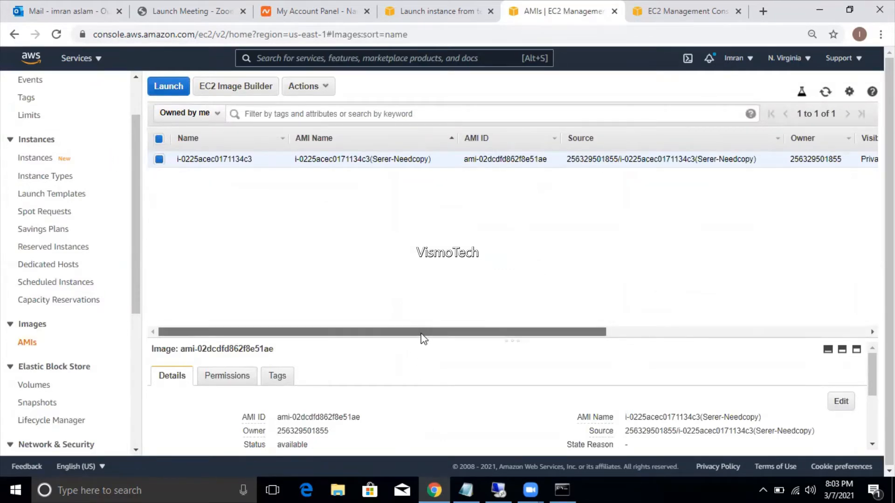
# Step: Refresh the AMIs list until ami-02dcdfd862f8e51ae shows available, then scroll back to its Name column
pyautogui.moveTo(421, 333); pyautogui.dragTo(690, 317)
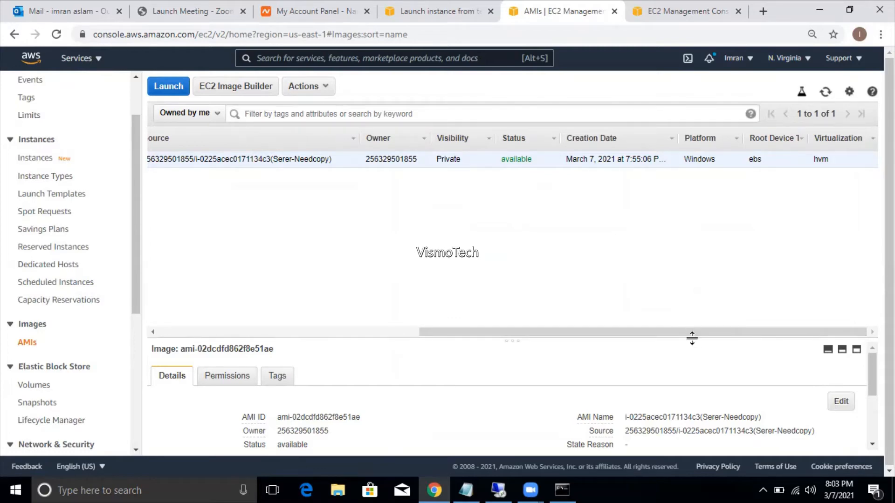
pyautogui.moveTo(691, 332); pyautogui.dragTo(391, 339)
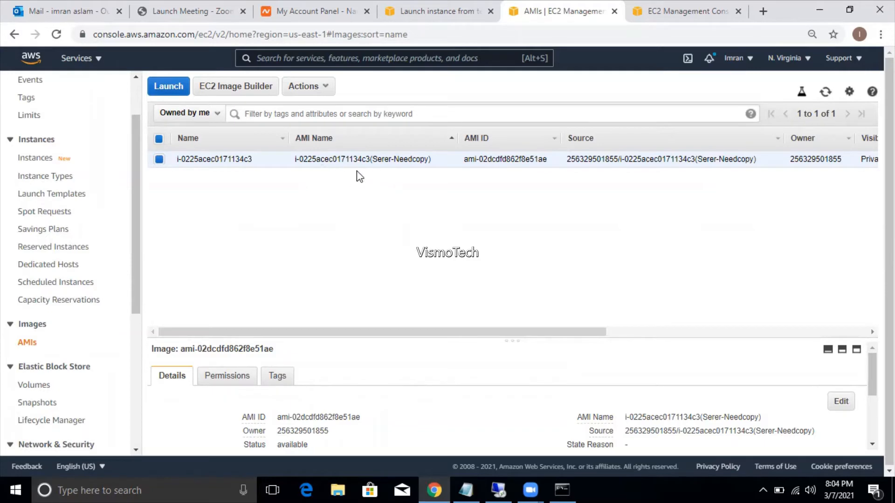
pyautogui.click(30, 343)
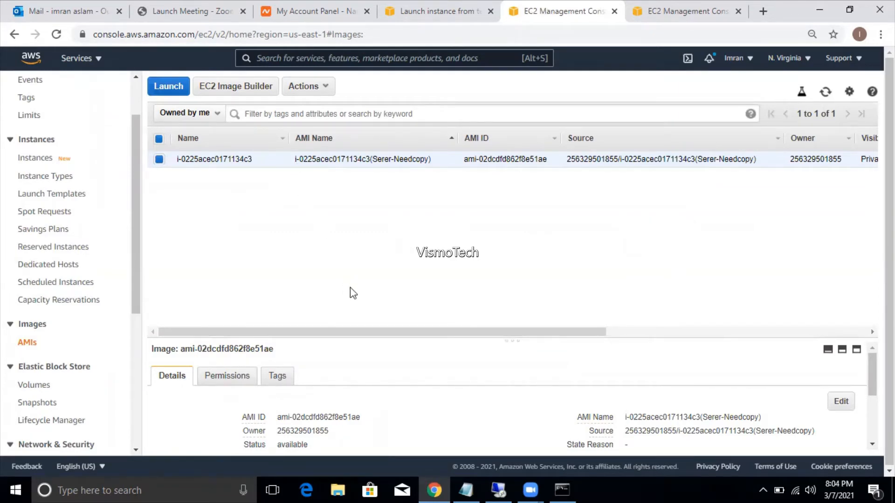
pyautogui.moveTo(401, 335); pyautogui.dragTo(723, 316)
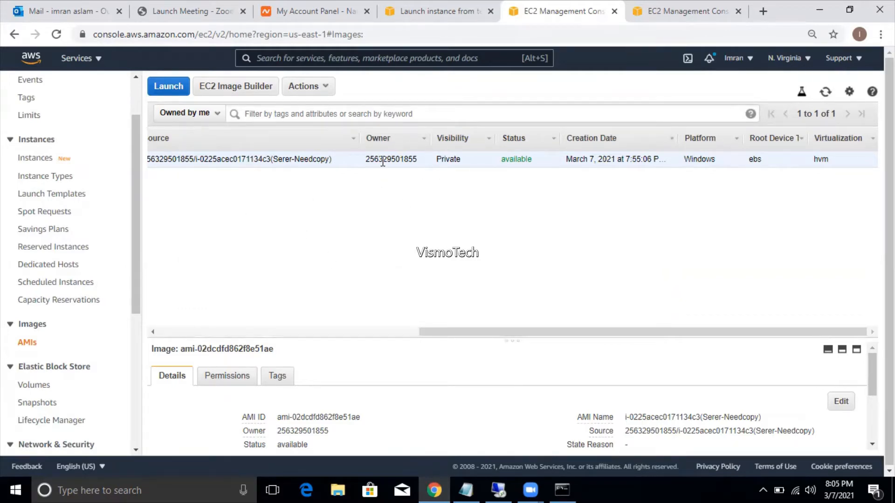
pyautogui.moveTo(452, 339); pyautogui.dragTo(446, 333)
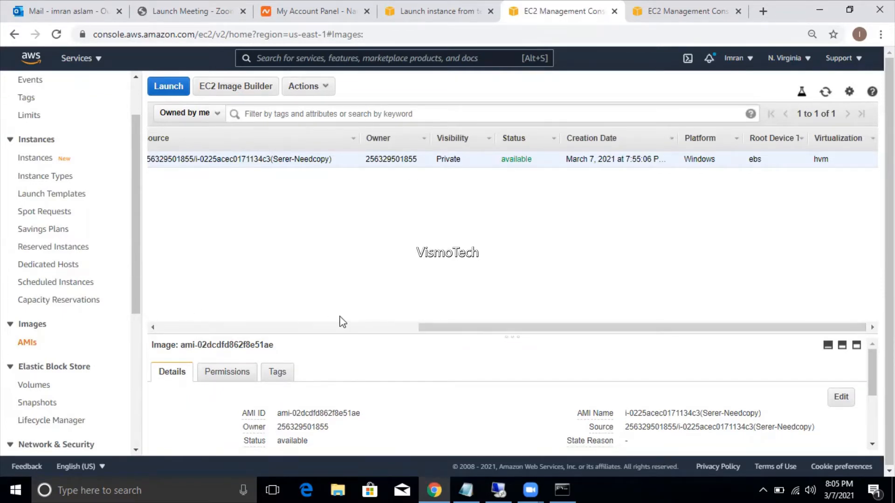
pyautogui.moveTo(439, 329); pyautogui.dragTo(166, 343)
# Step: Open Copy AMI for ami-02dcdfd862f8e51ae, then bring the ping Command Prompt window forward
pyautogui.rightClick(224, 164)
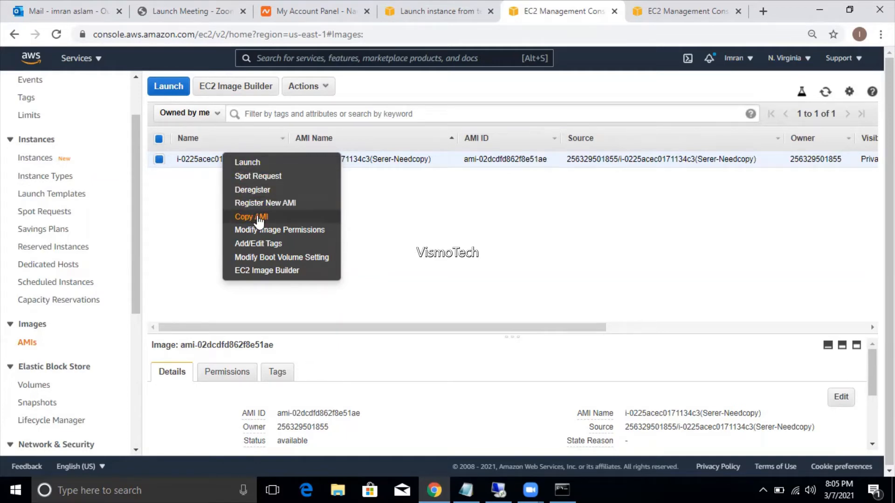
pyautogui.click(259, 218)
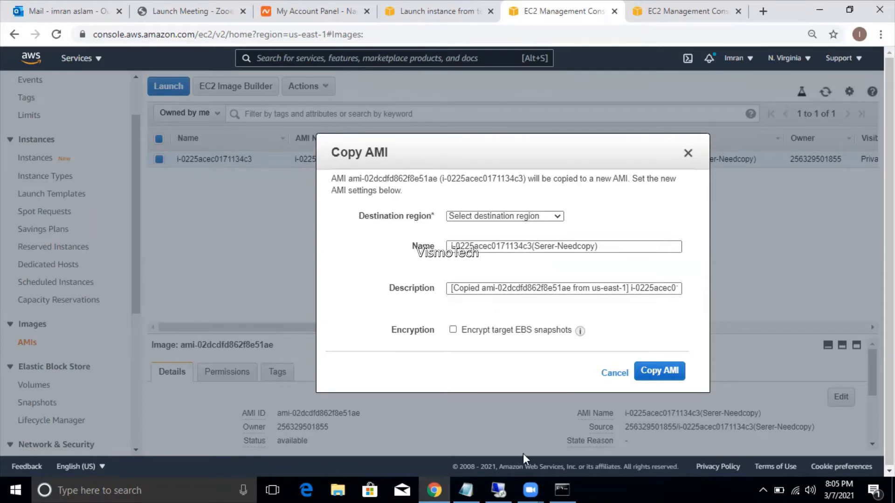
pyautogui.click(561, 490)
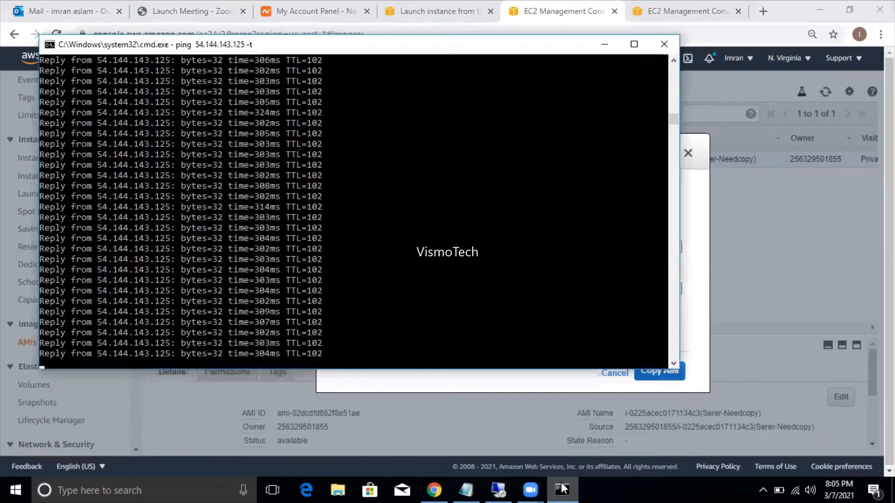
# Step: Activate the ping window and minimize it to reveal the Copy AMI dialog
pyautogui.click(526, 244)
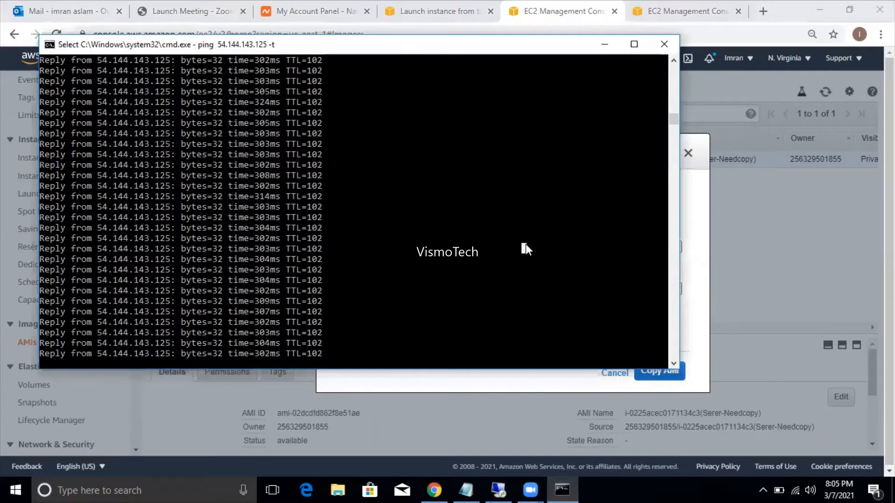
pyautogui.click(605, 45)
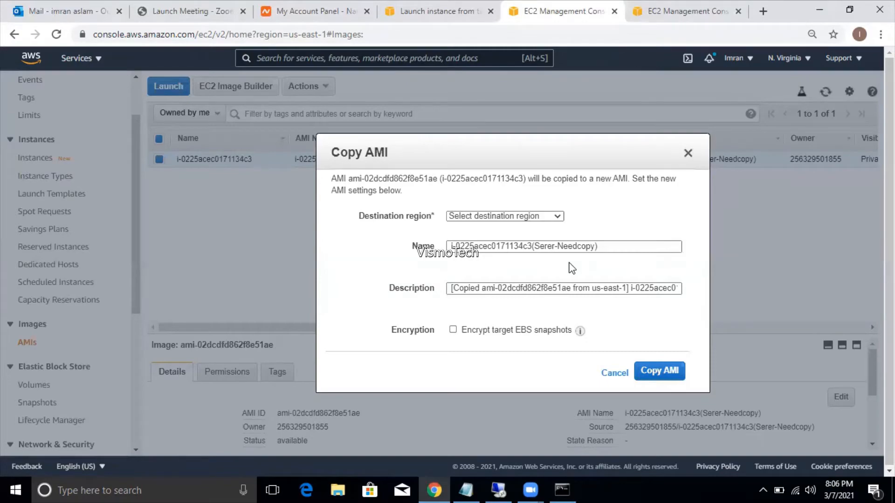
# Step: Switch to the Remote Desktop session and launch Task Manager from the remote taskbar
pyautogui.click(501, 489)
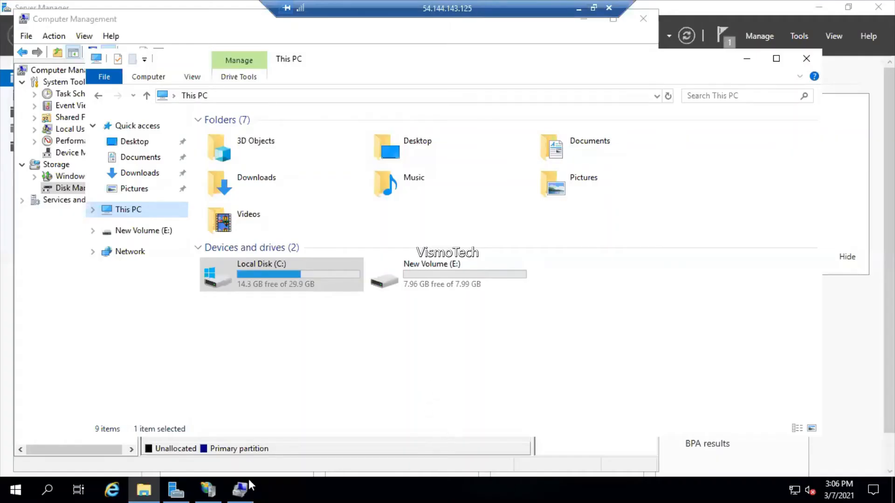
pyautogui.rightClick(265, 480)
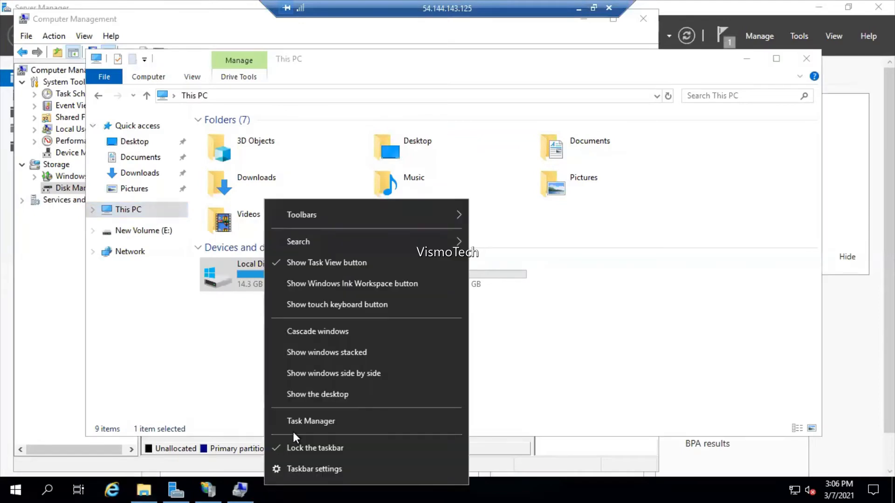
pyautogui.click(293, 422)
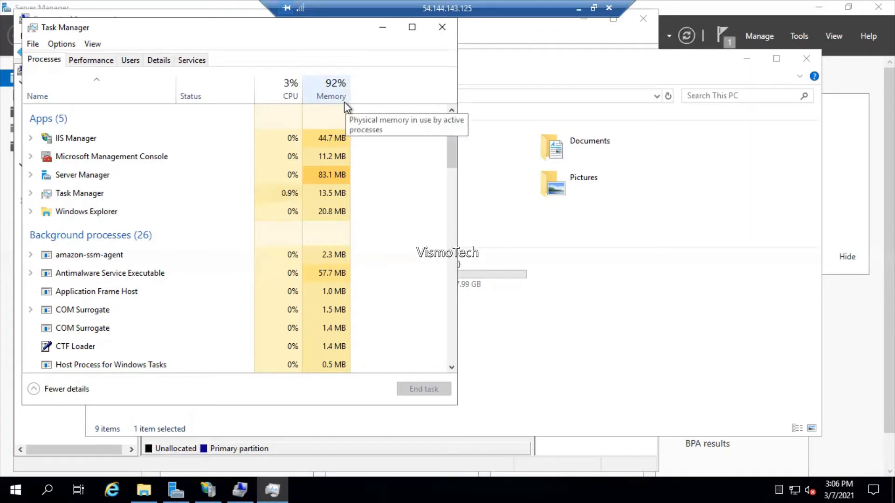
# Step: Select IIS Manager in Task Manager, minimize the RDP session, and bring up the ping window
pyautogui.click(344, 137)
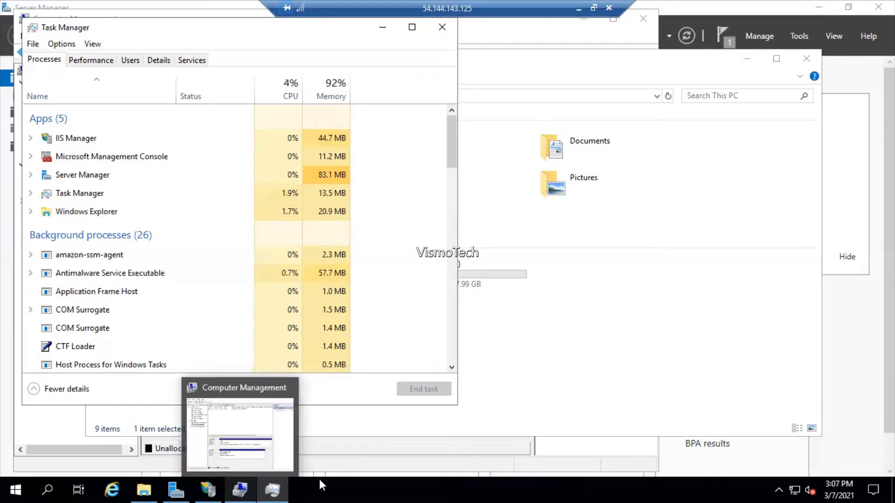
pyautogui.moveTo(245, 479)
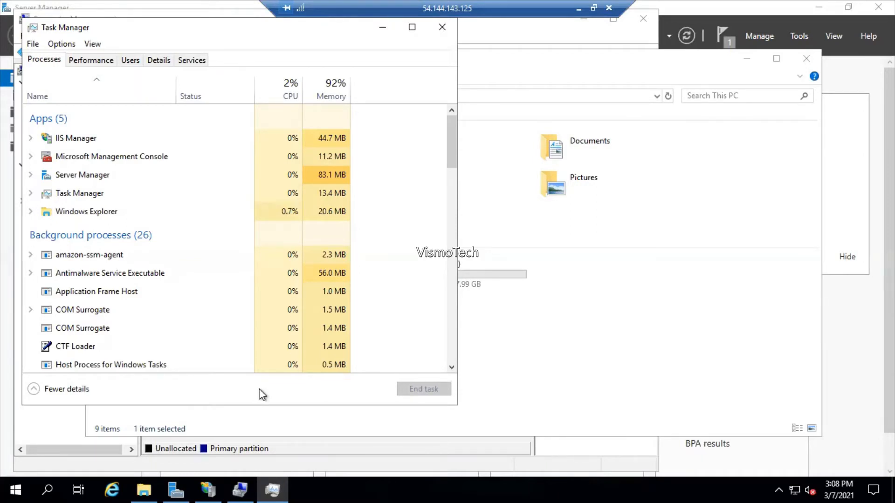
pyautogui.click(577, 8)
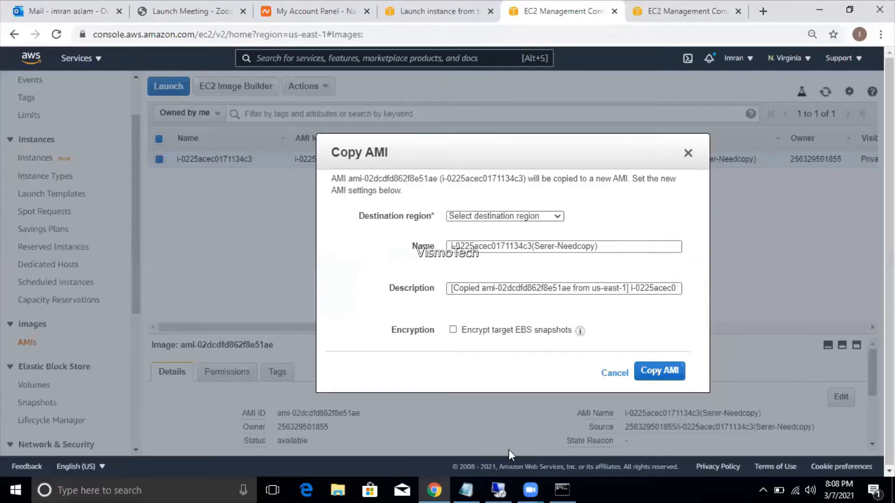
pyautogui.click(554, 484)
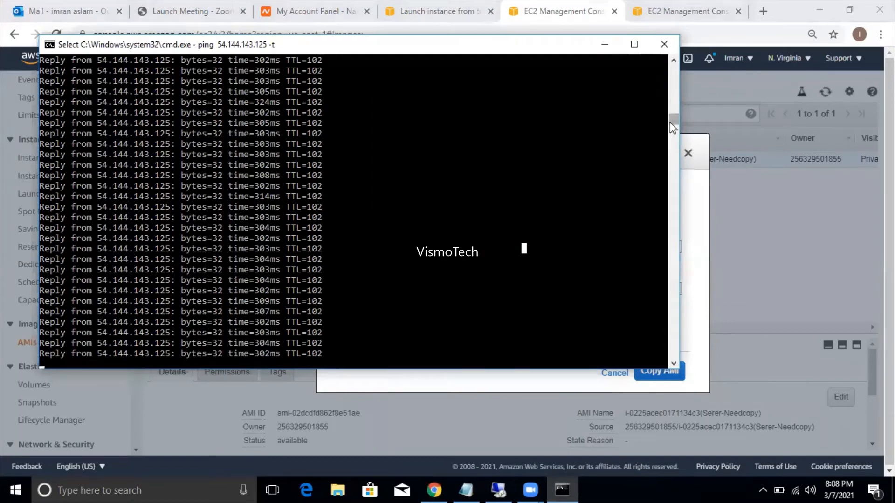
# Step: Scroll back through earlier ping replies, including a timed-out request, then minimize the window
pyautogui.moveTo(673, 119); pyautogui.dragTo(670, 99)
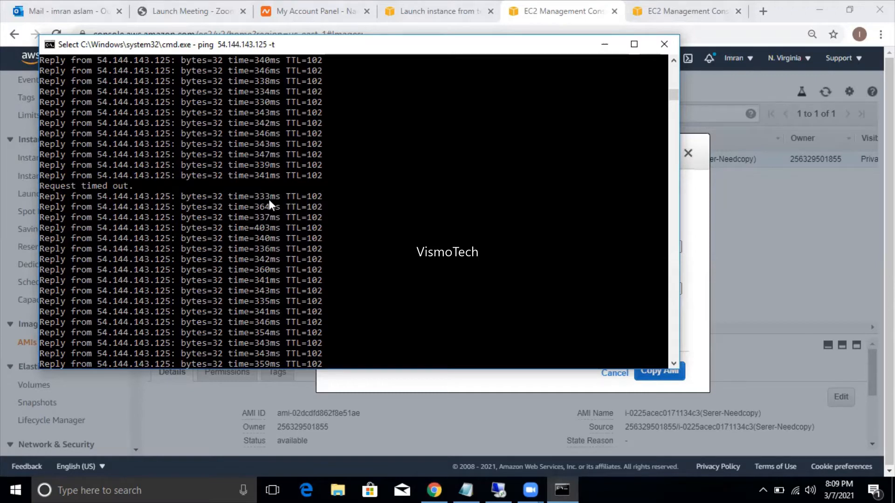
pyautogui.click(606, 45)
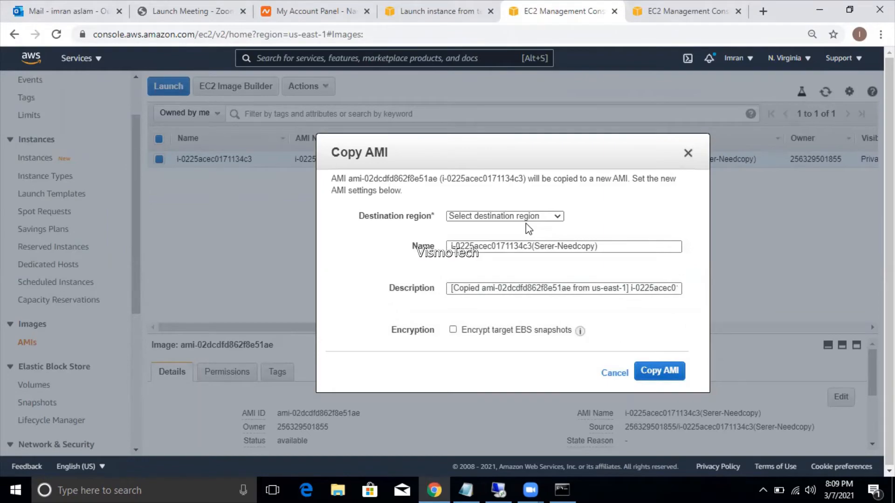
# Step: Restore the full-screen Remote Desktop session from the local taskbar
pyautogui.click(500, 488)
# Step: Cancel the Copy AMI dialog, glance at the Launch instance tab, and return to the EC2 console tab
pyautogui.click(611, 374)
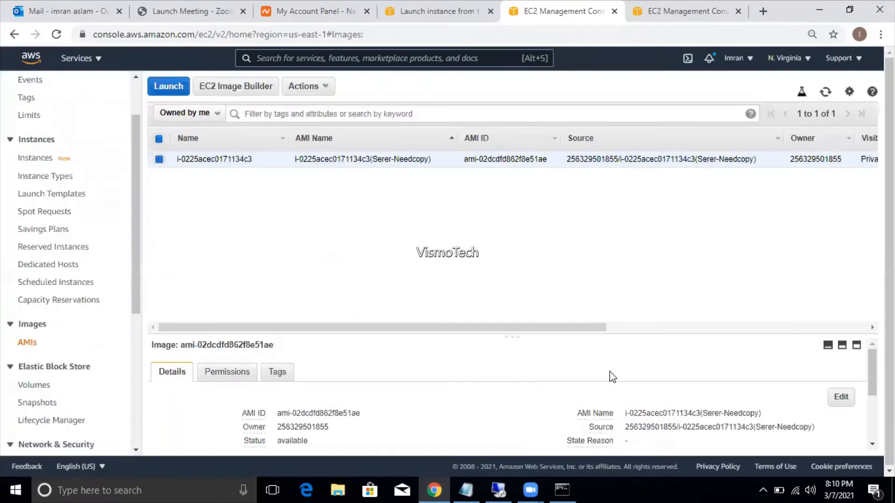
pyautogui.click(424, 6)
pyautogui.click(575, 5)
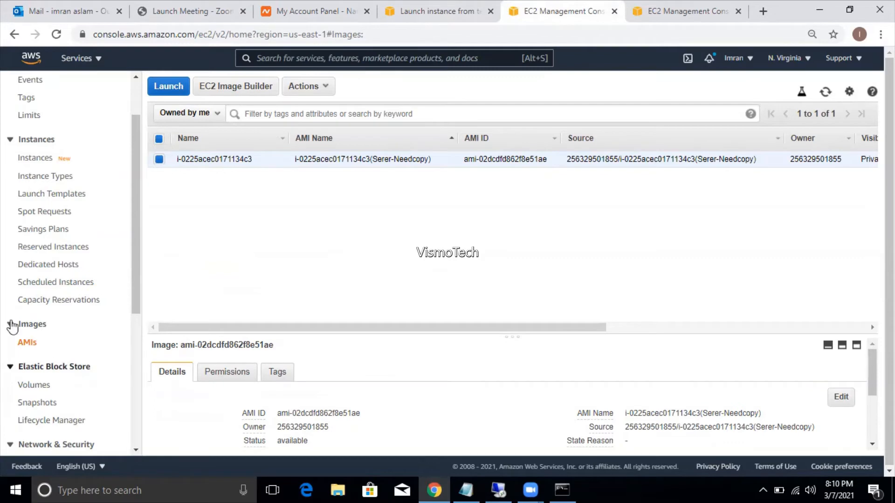
pyautogui.click(38, 160)
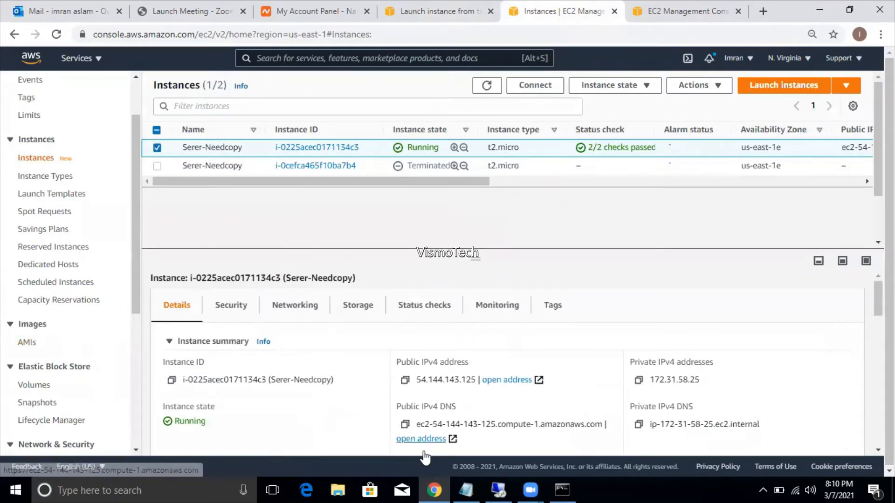
pyautogui.click(499, 490)
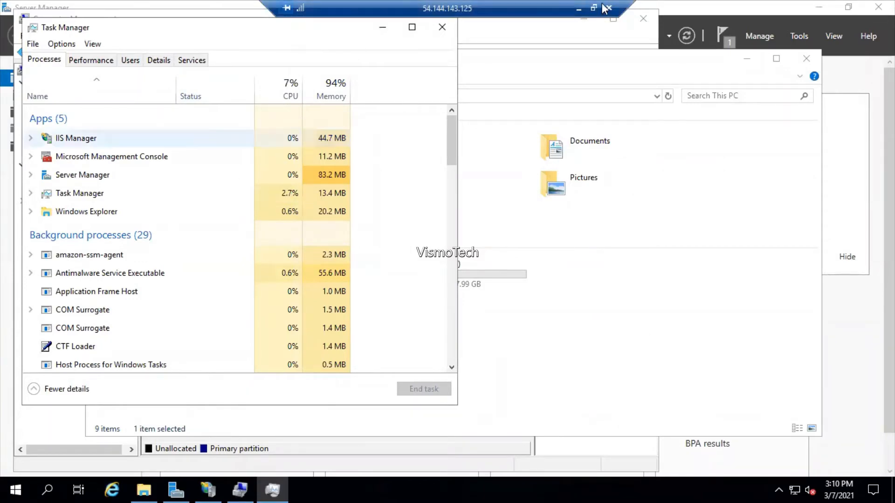
pyautogui.click(578, 8)
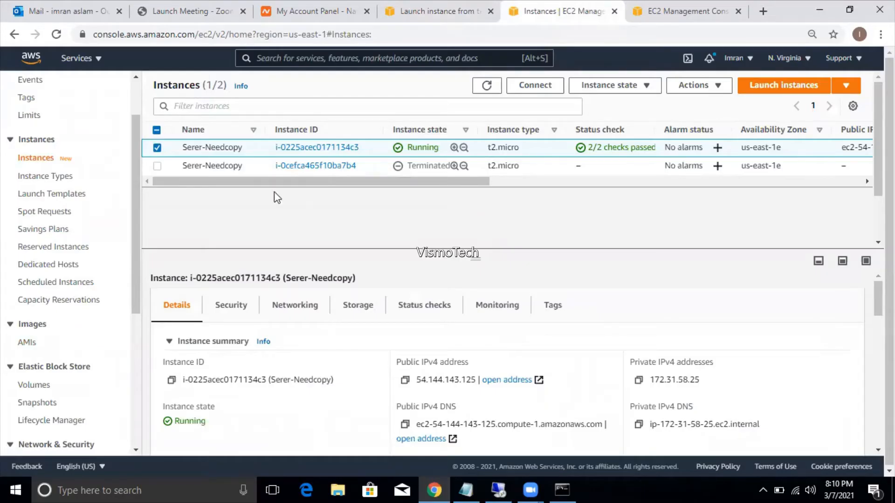
pyautogui.click(29, 343)
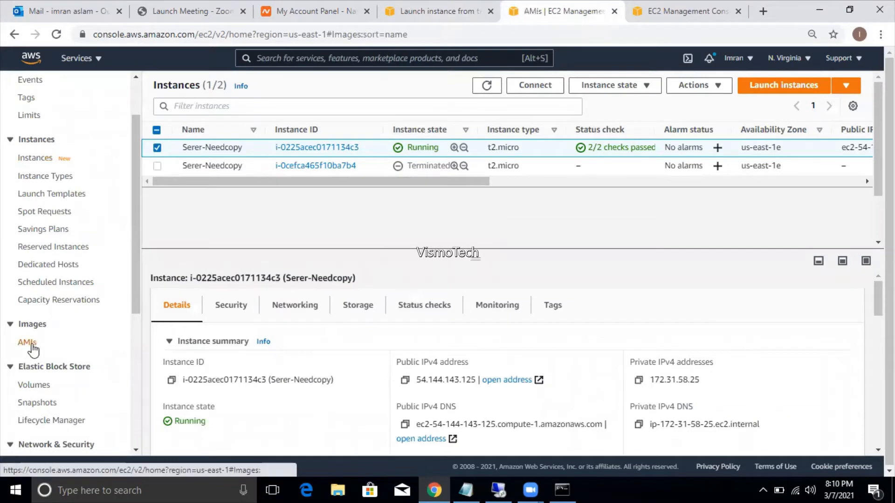
pyautogui.click(659, 8)
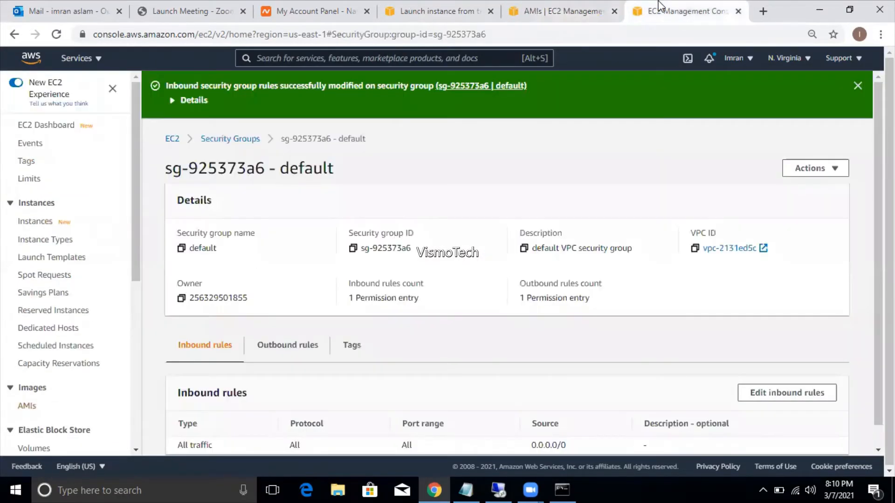
pyautogui.click(558, 13)
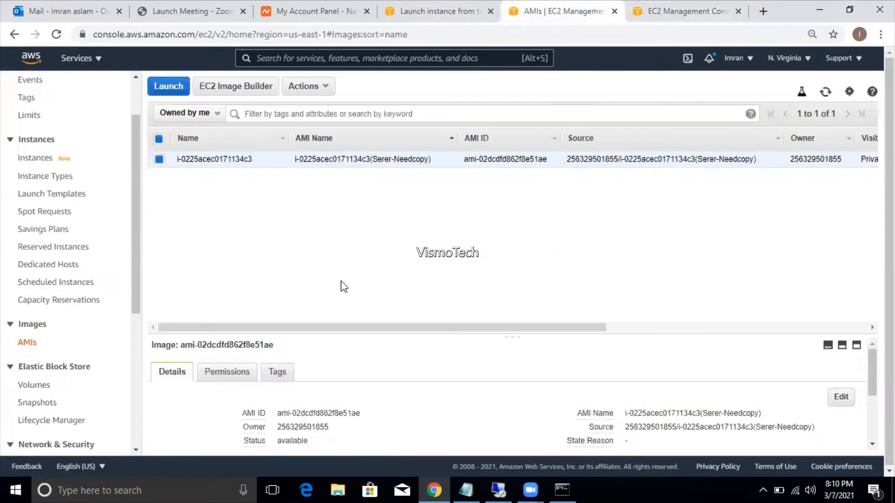
# Step: Open Copy AMI for ami-02dcdfd862f8e51ae and expand the Destination region list
pyautogui.rightClick(243, 159)
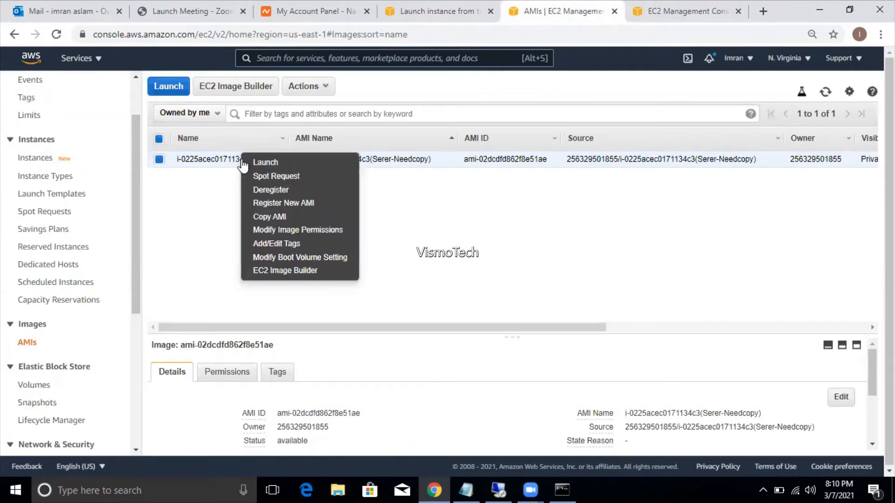
pyautogui.click(265, 217)
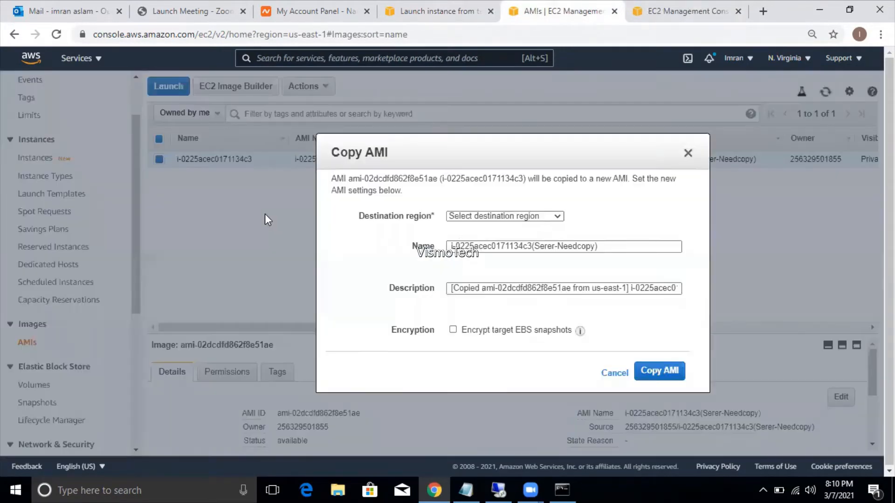
pyautogui.click(558, 216)
pyautogui.click(558, 217)
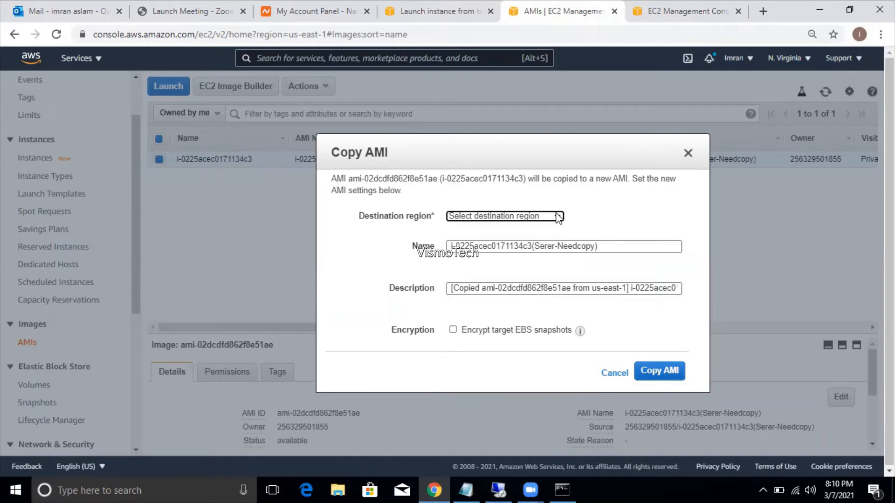
pyautogui.click(558, 217)
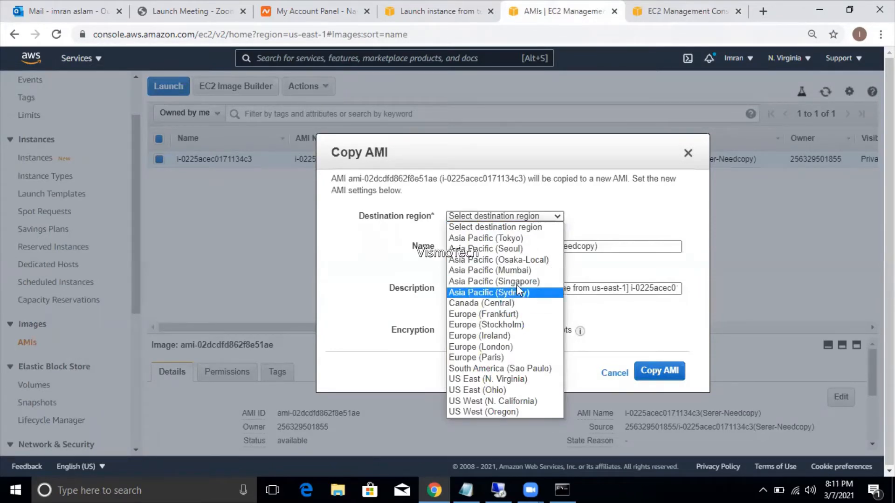
# Step: Copy the AMI to US West (N. California), creating new AMI ami-0d4ab29eede990536
pyautogui.click(504, 400)
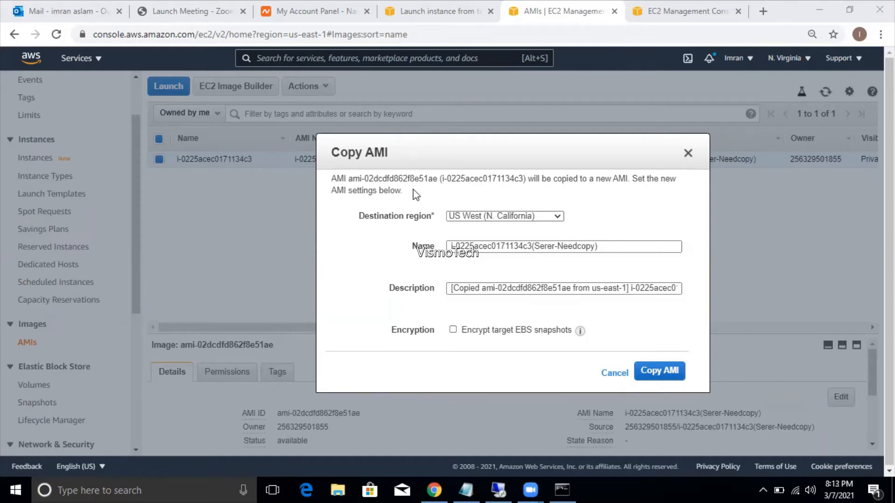
pyautogui.click(676, 373)
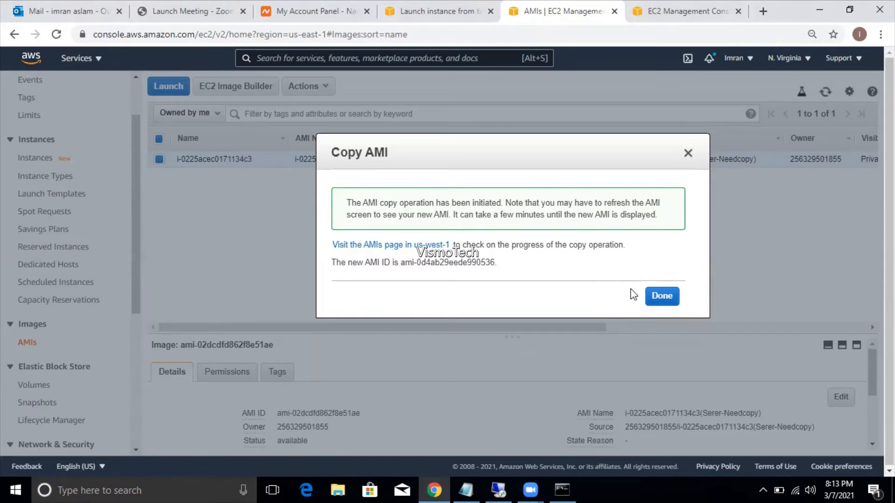
# Step: Dismiss the copy confirmation and switch the console to US West (N. California) to see the pending AMI
pyautogui.click(658, 300)
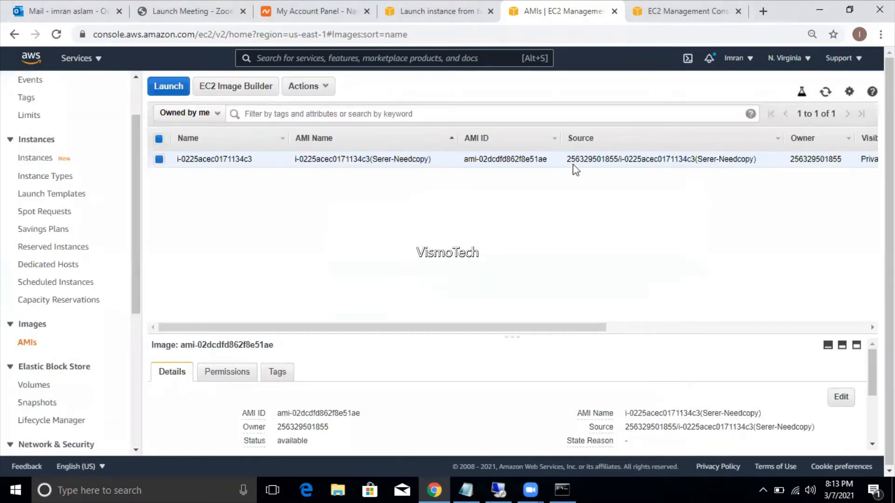
pyautogui.click(805, 58)
pyautogui.click(724, 126)
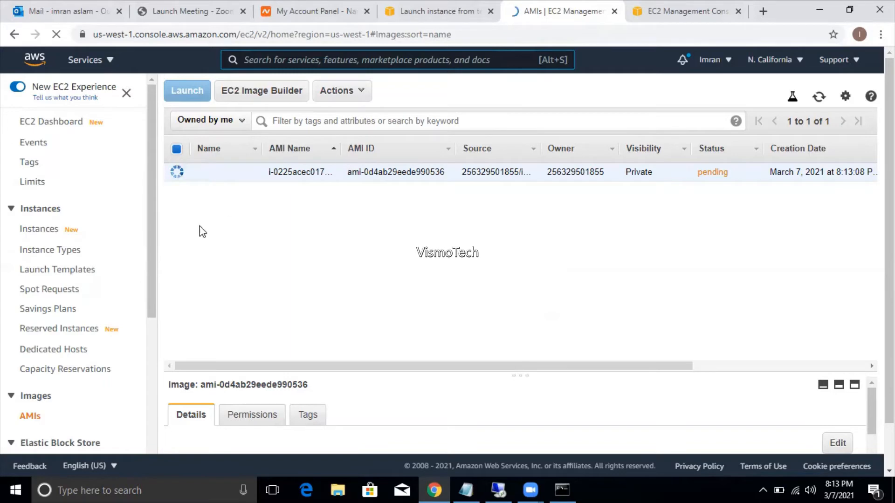
pyautogui.click(34, 230)
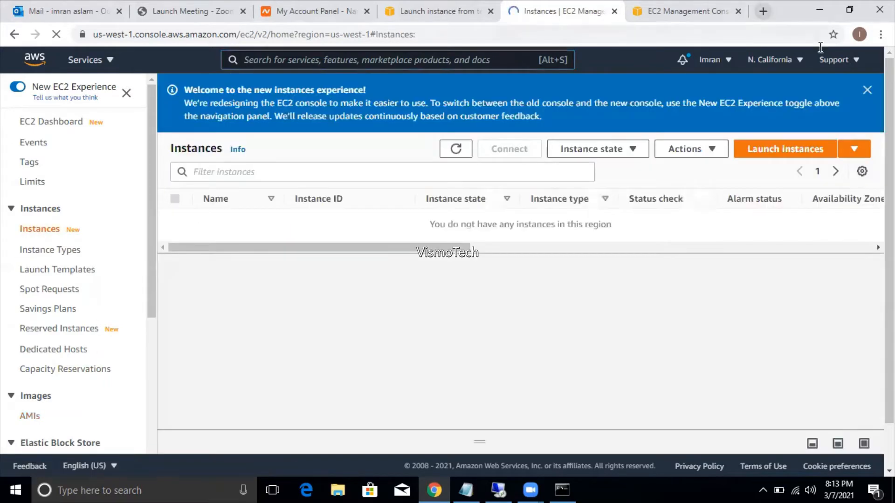
pyautogui.click(802, 59)
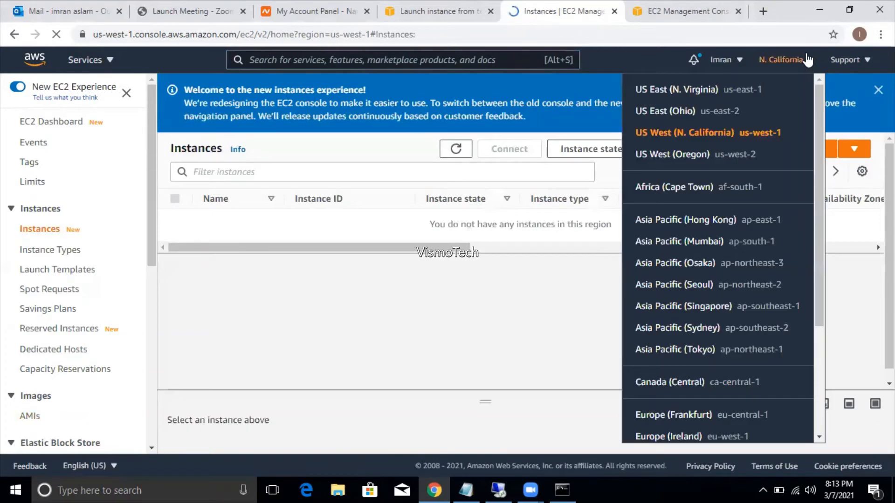
pyautogui.click(711, 100)
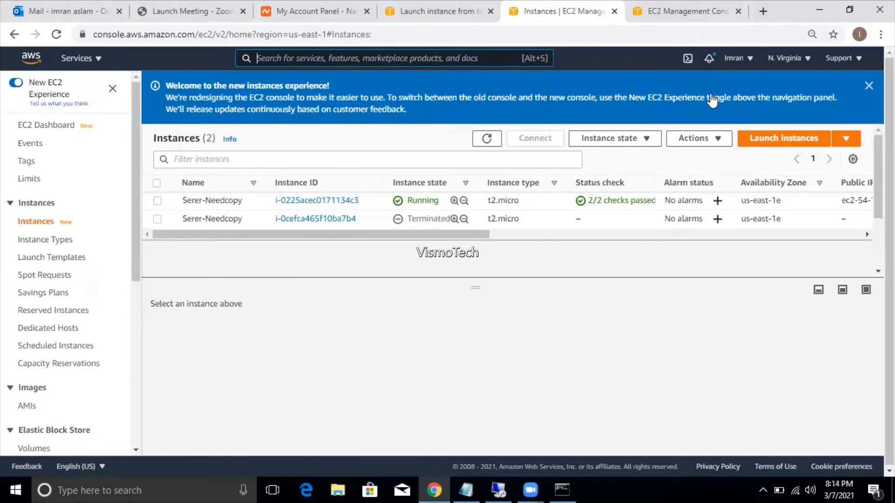
pyautogui.click(808, 59)
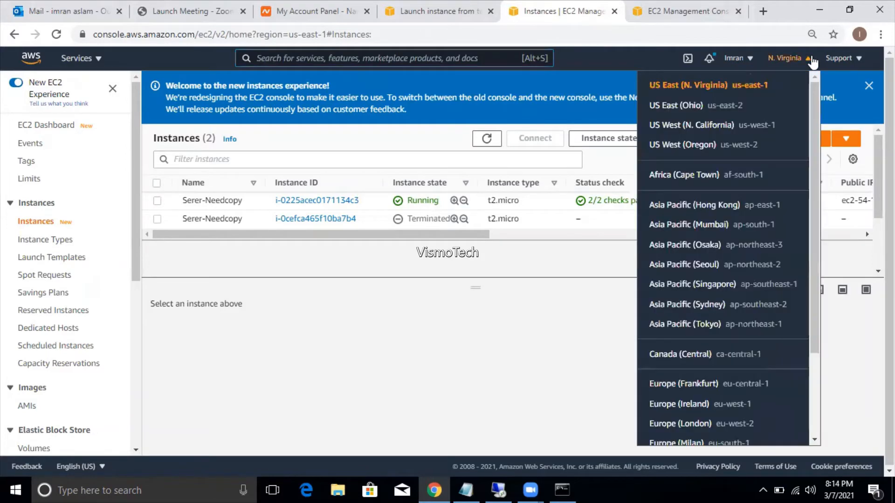
pyautogui.click(720, 126)
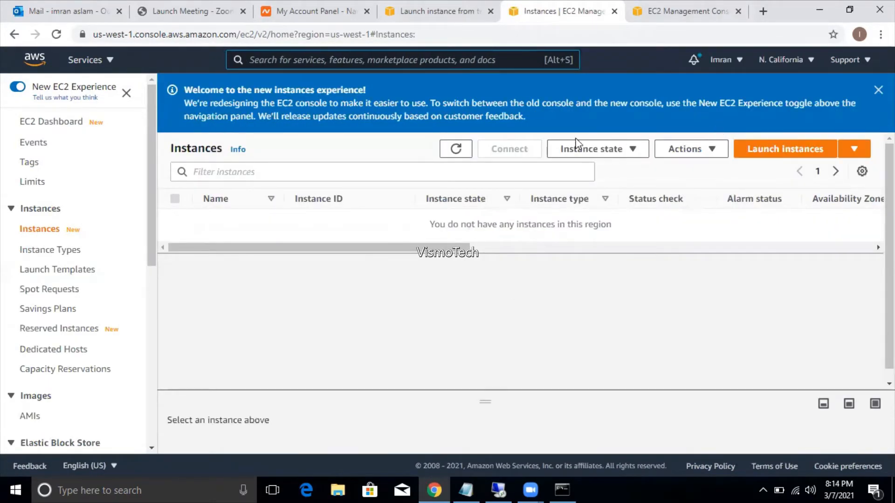
pyautogui.click(30, 418)
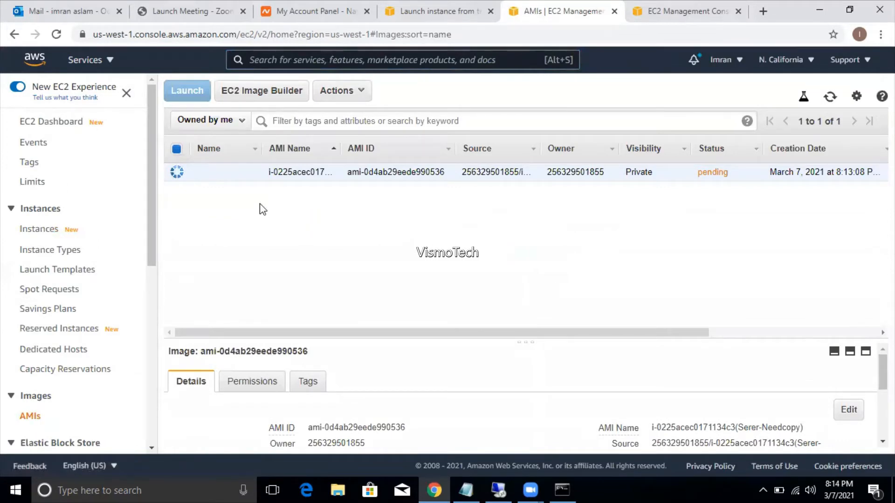
# Step: Leave the copied AMI's name unchanged and return to the launch success page for i-0cefca465f10ba7b4
pyautogui.click(247, 173)
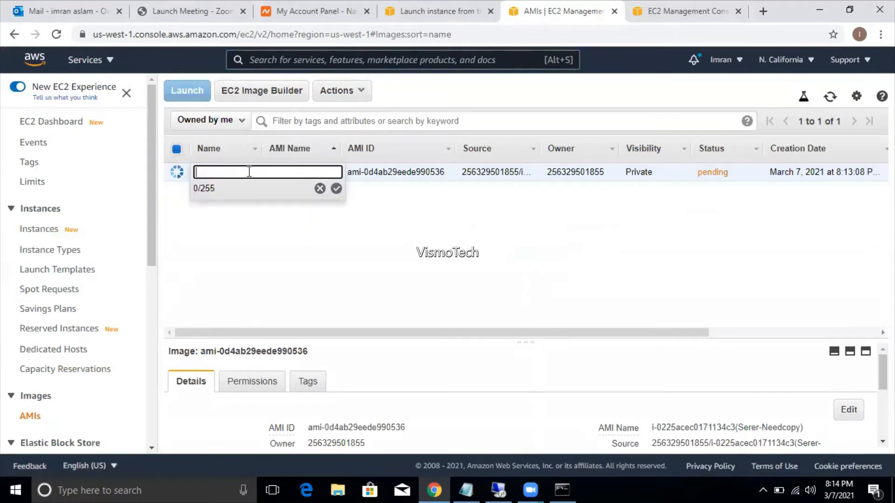
pyautogui.click(463, 229)
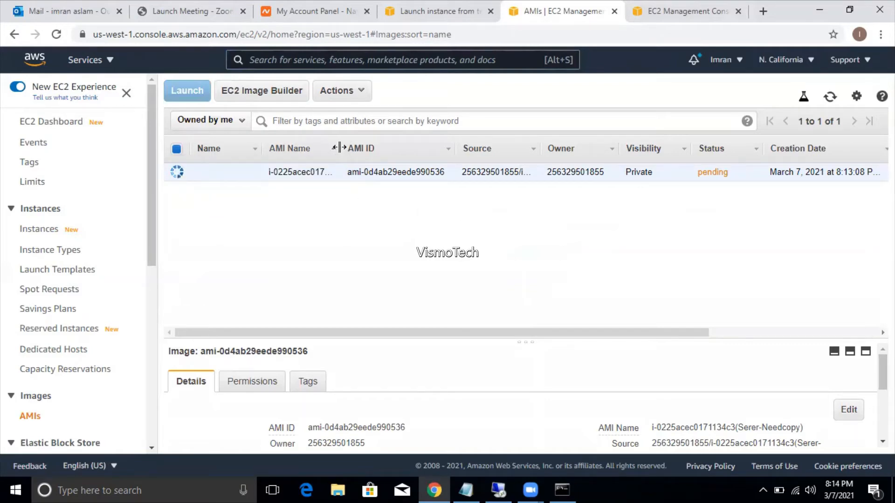
pyautogui.moveTo(343, 147); pyautogui.dragTo(418, 148)
pyautogui.click(364, 262)
pyautogui.moveTo(338, 340); pyautogui.dragTo(308, 326)
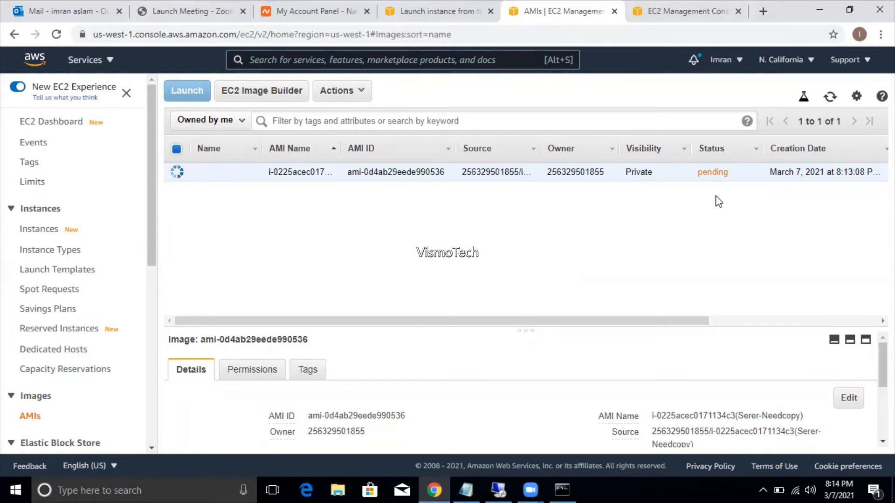
pyautogui.click(454, 10)
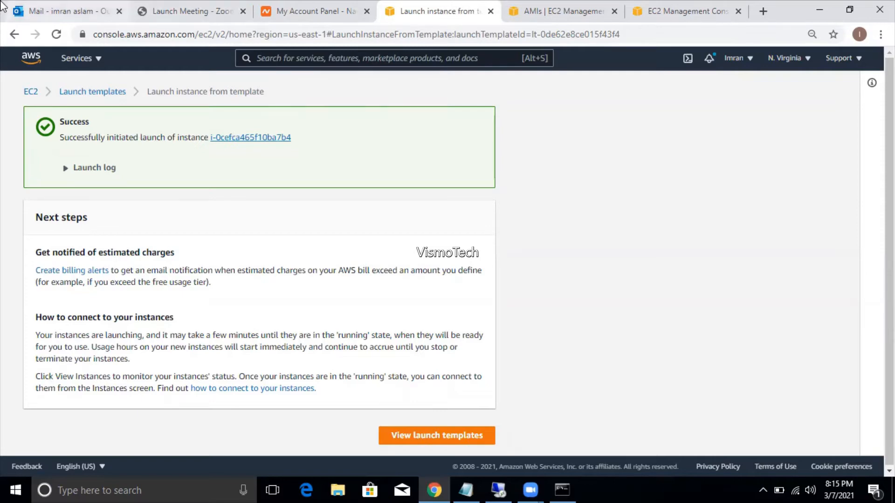
# Step: Navigate via the EC2 dashboard and AMIs to the Instances list, showing i-0225acec0171134c3 running
pyautogui.click(31, 93)
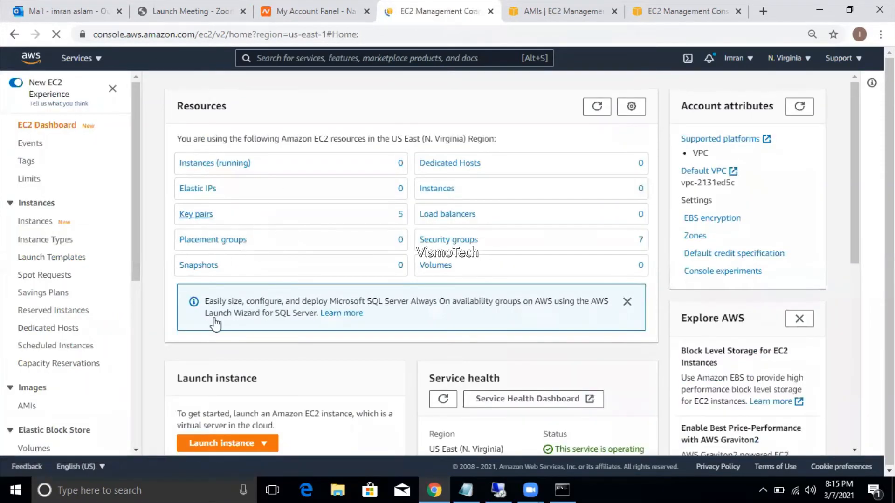
pyautogui.click(29, 406)
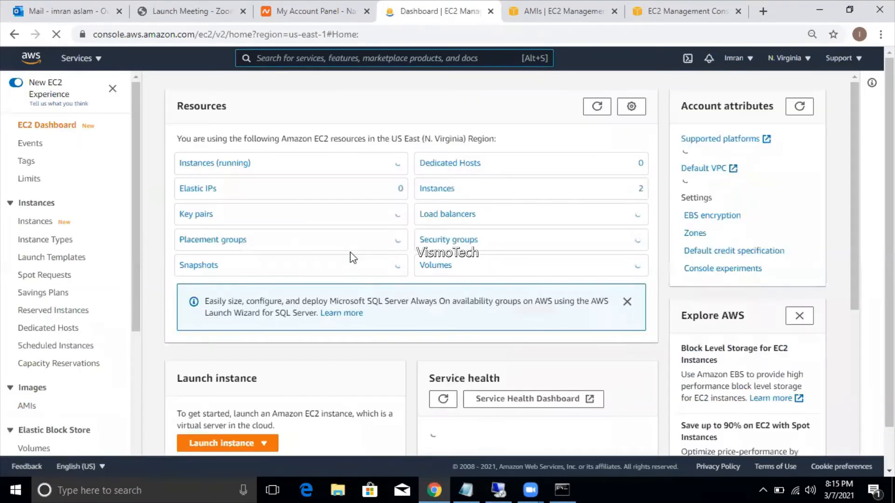
pyautogui.click(32, 409)
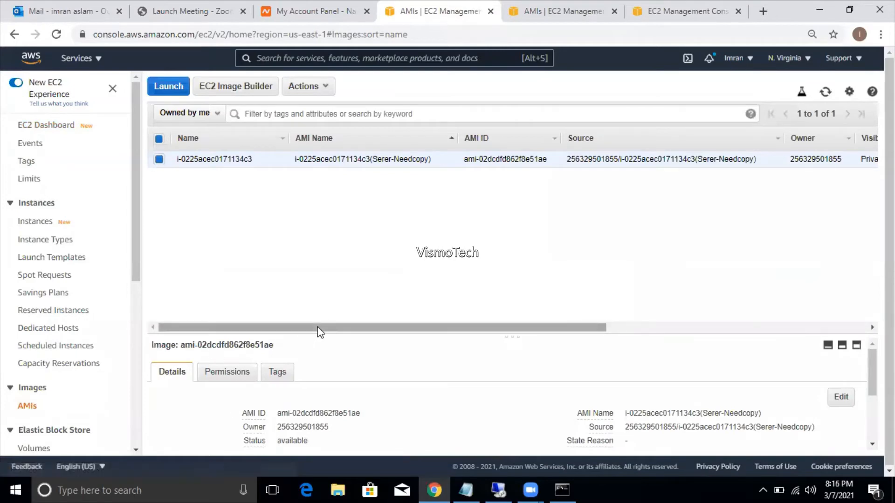
pyautogui.moveTo(318, 330); pyautogui.dragTo(304, 370)
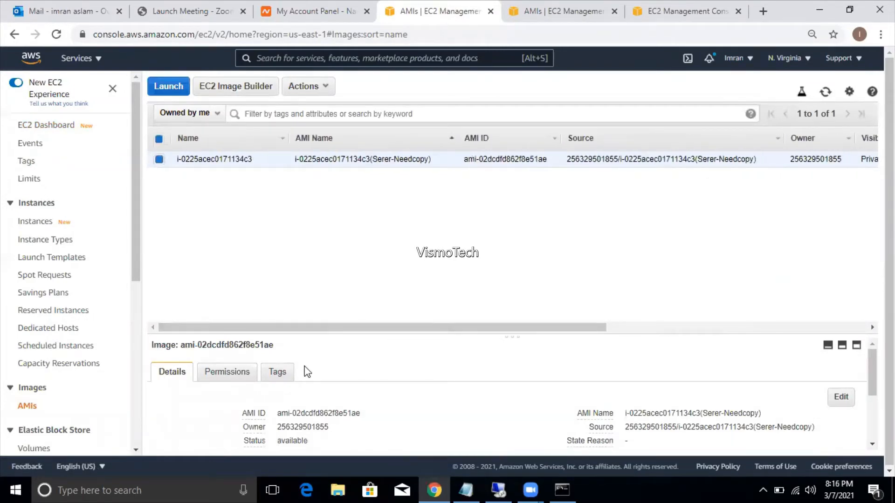
pyautogui.click(46, 222)
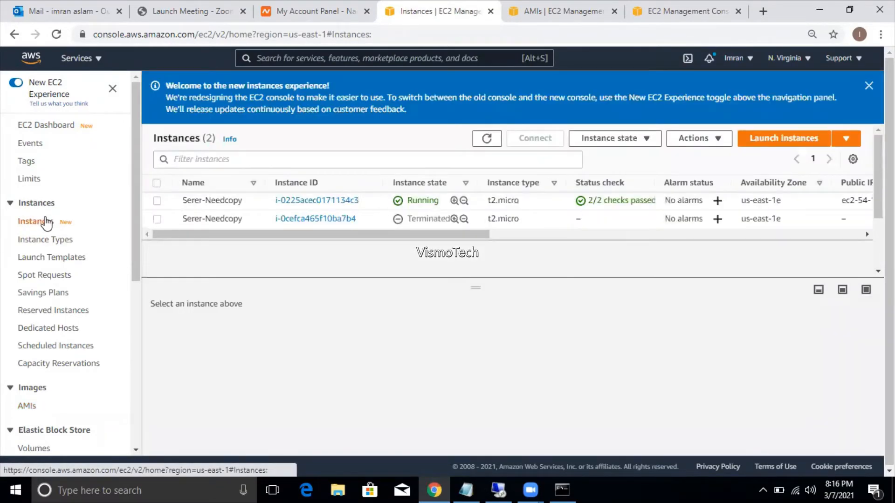
# Step: Switch to US West (N. California) and open its AMIs list to check ami-0d4ab29eede990536
pyautogui.click(809, 66)
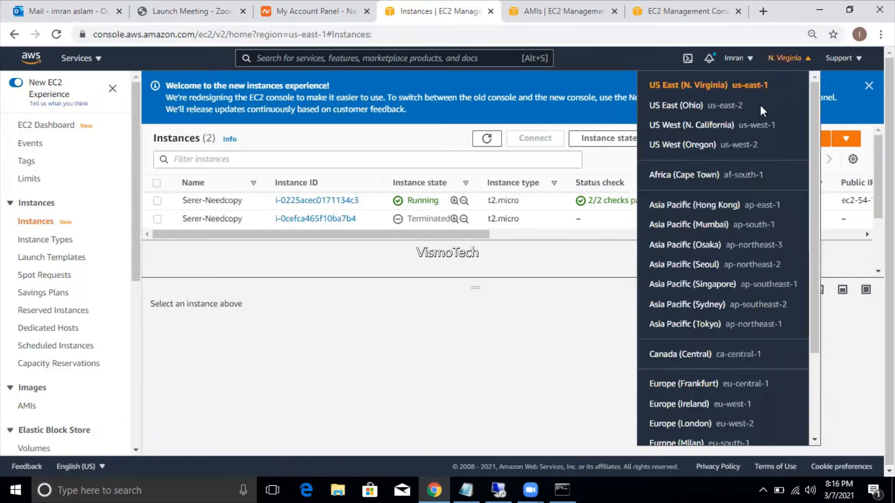
pyautogui.click(725, 125)
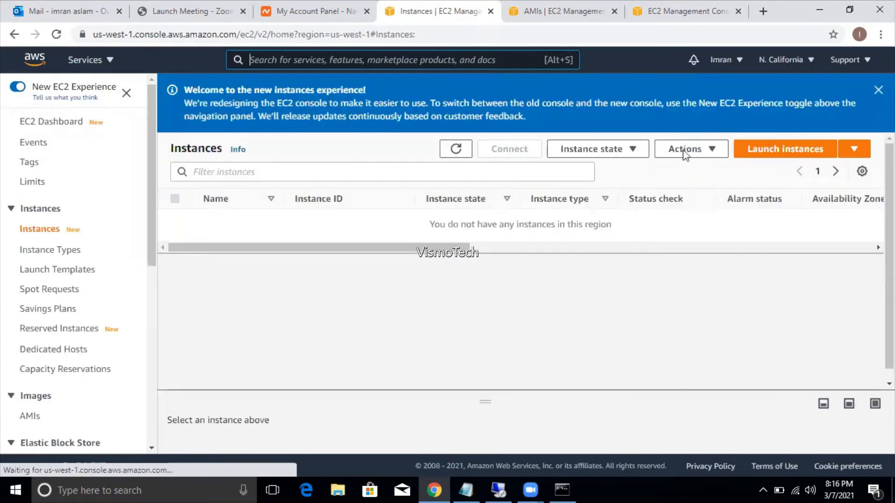
pyautogui.click(34, 419)
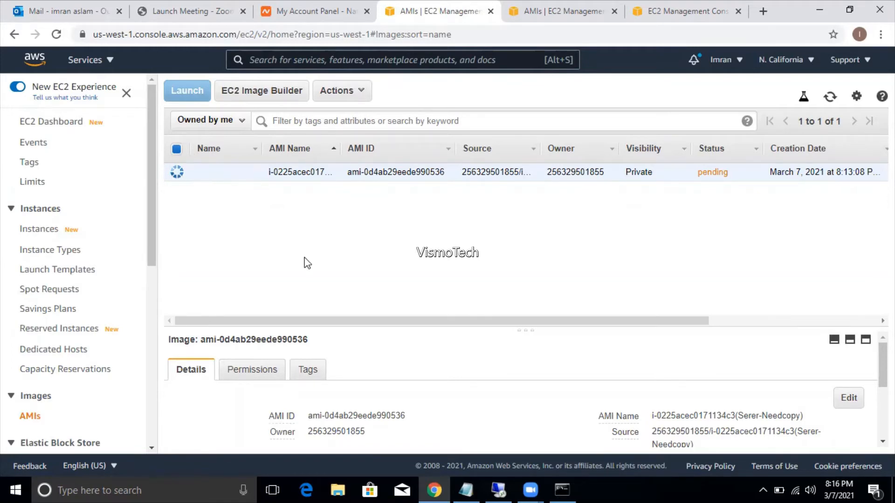
# Step: On the remote server, move Task Manager aside and open the New Volume (E:) drive
pyautogui.click(499, 489)
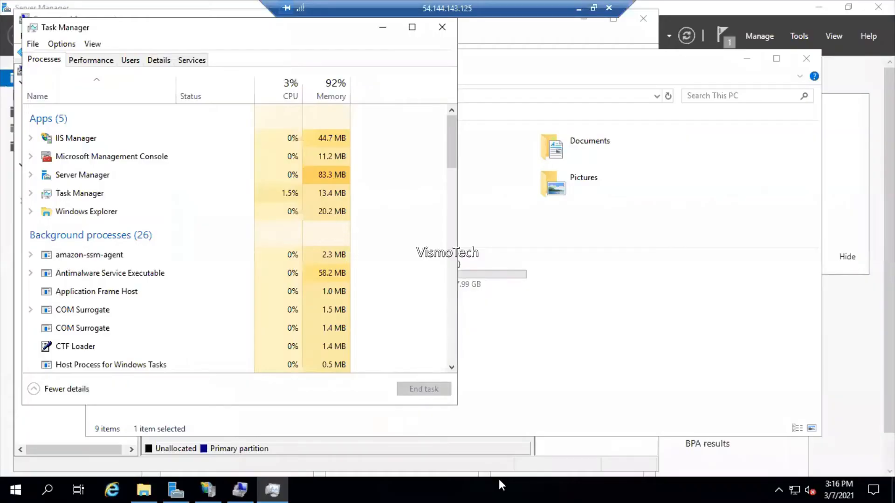
pyautogui.click(382, 33)
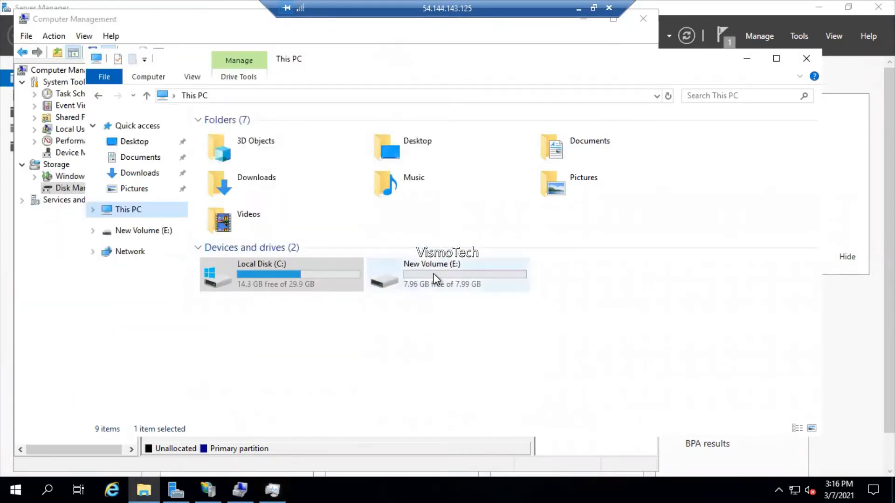
pyautogui.moveTo(433, 274)
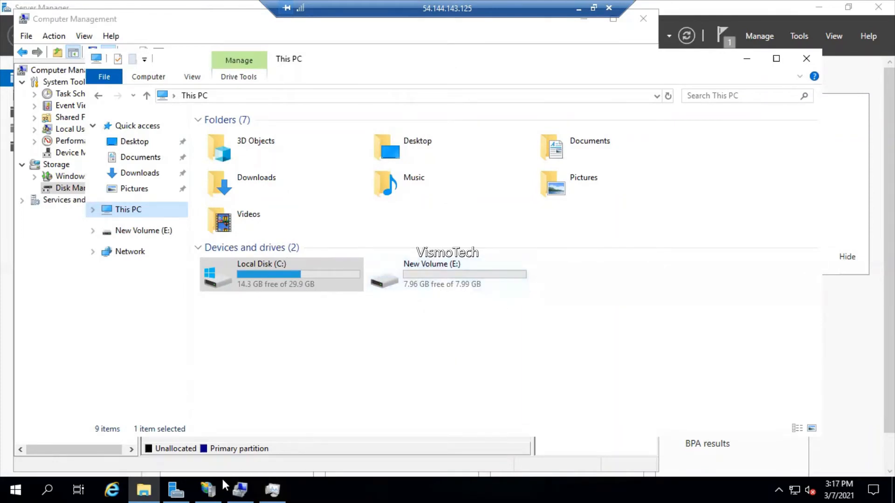
pyautogui.doubleClick(433, 279)
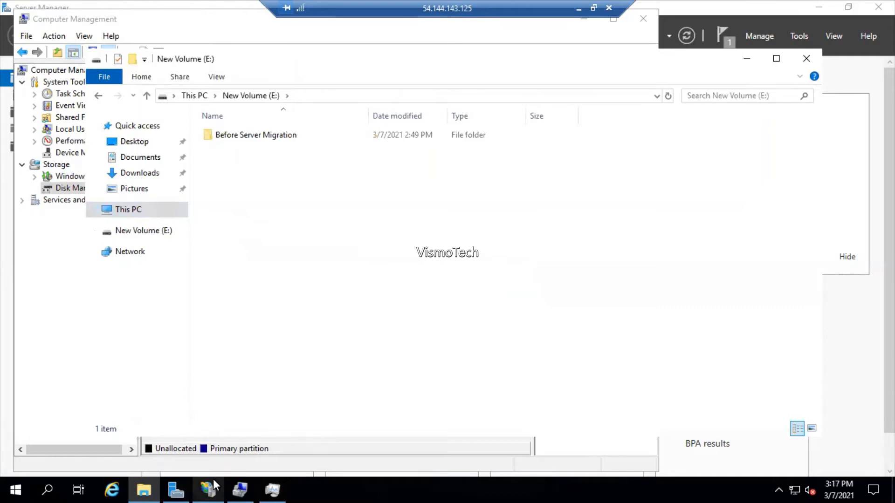
# Step: View the vismotech.com site in IIS Manager, then minimize the Remote Desktop session
pyautogui.moveTo(213, 479)
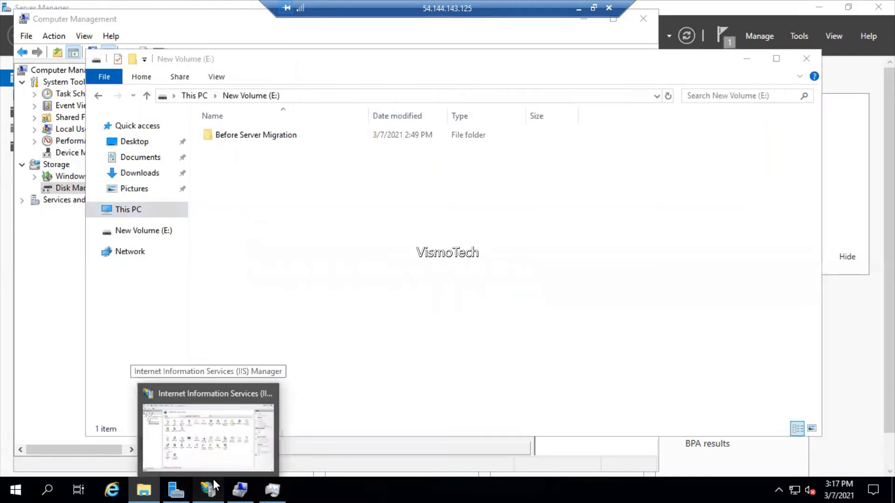
pyautogui.click(192, 448)
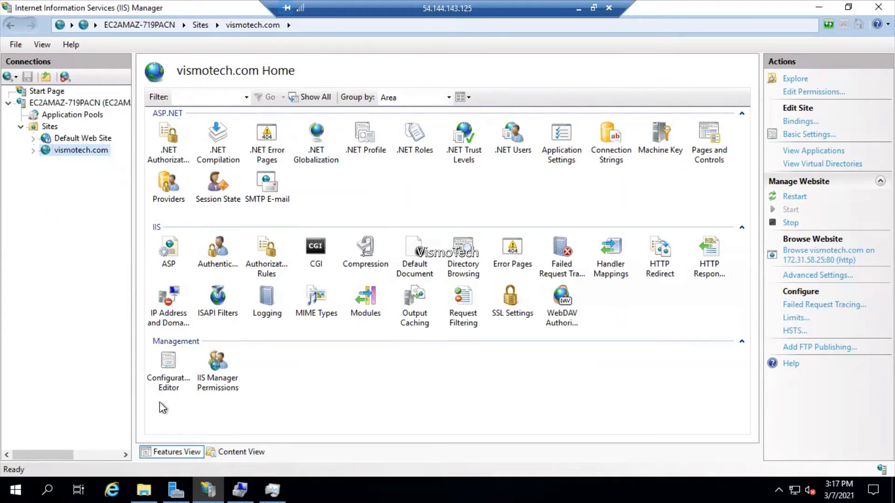
pyautogui.click(580, 9)
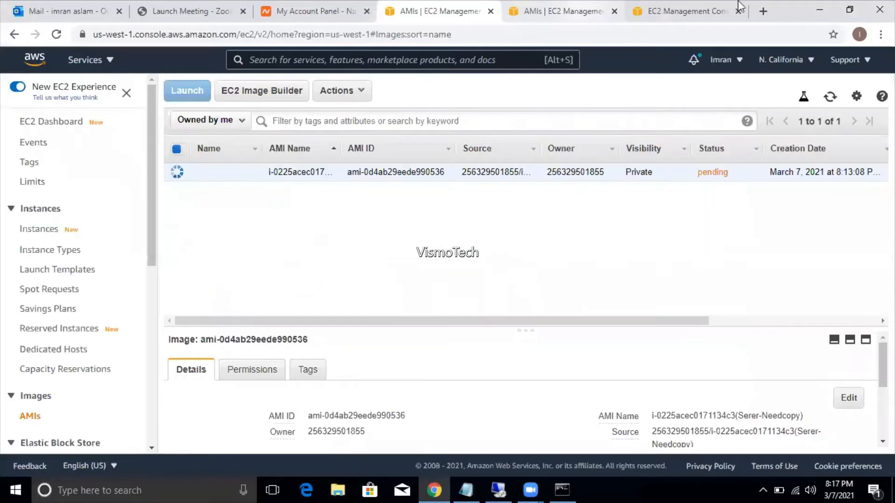
# Step: Search Google for 'iis export command' in a new tab
pyautogui.click(762, 13)
pyautogui.click(709, 35)
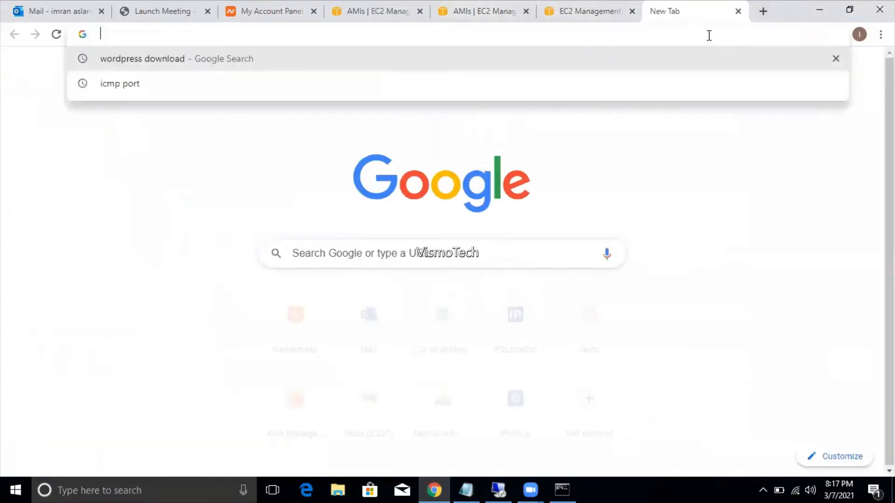
pyautogui.write('ii')
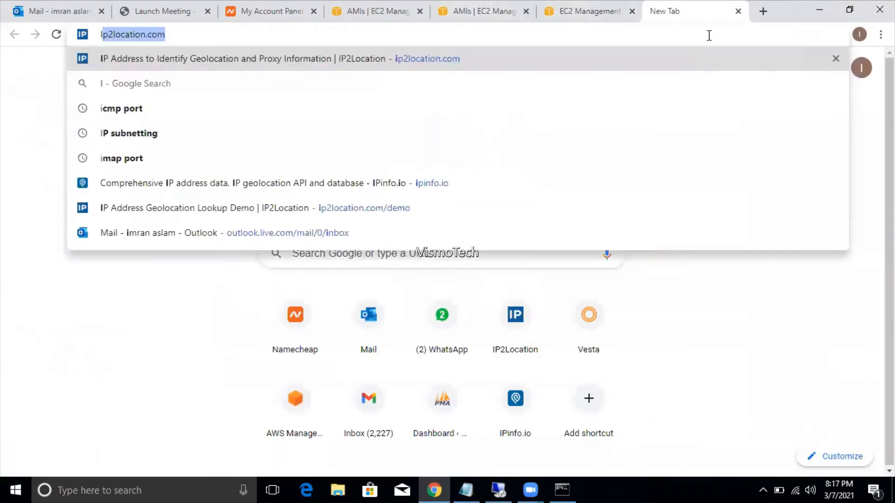
pyautogui.write('S')
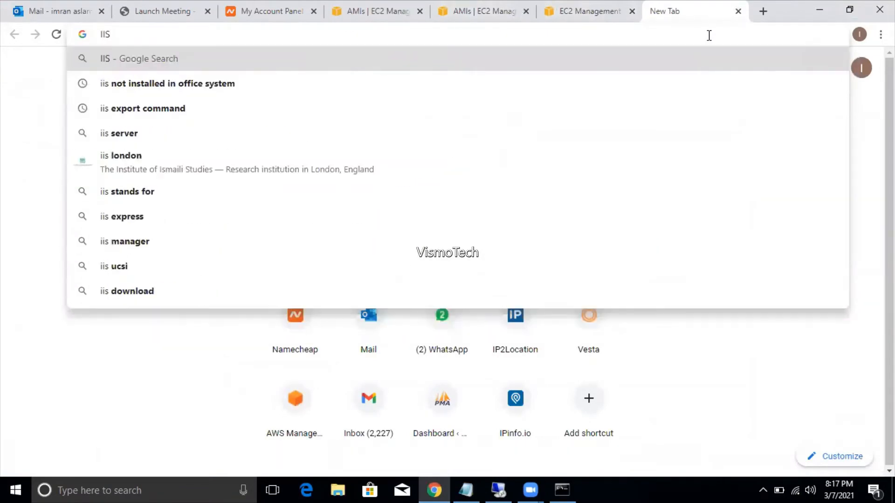
pyautogui.write(' expor')
pyautogui.write('t')
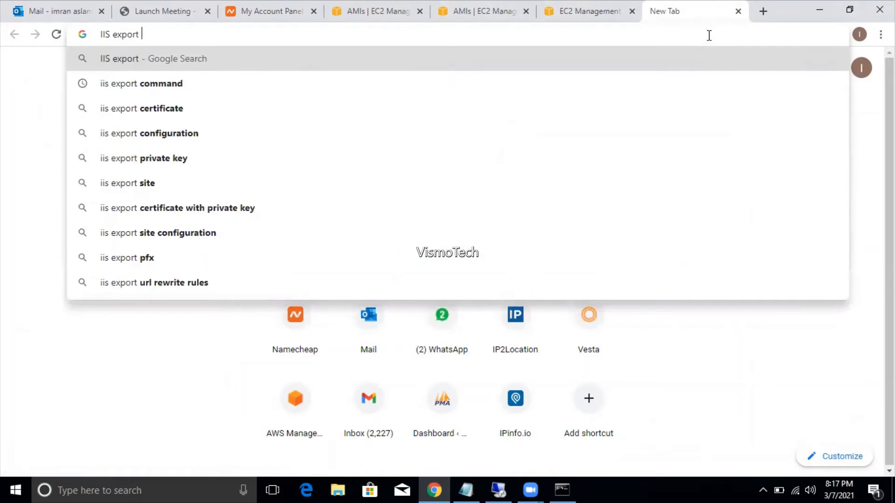
pyautogui.press('Down')
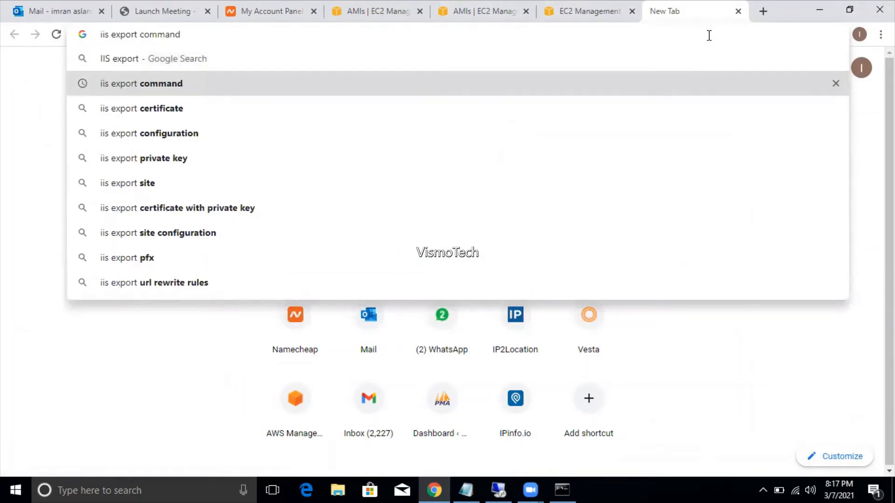
pyautogui.press('Return')
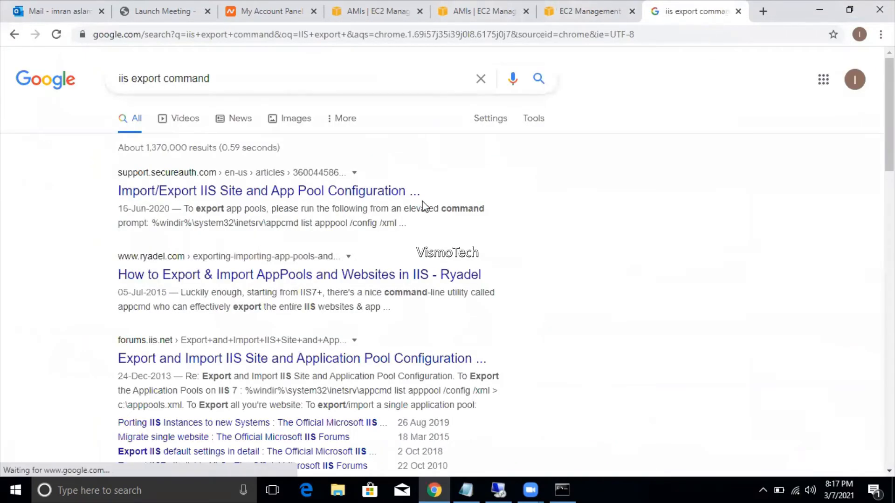
# Step: Open the forums.iis.net result on exporting site and app pool configuration in its own tab
pyautogui.rightClick(290, 360)
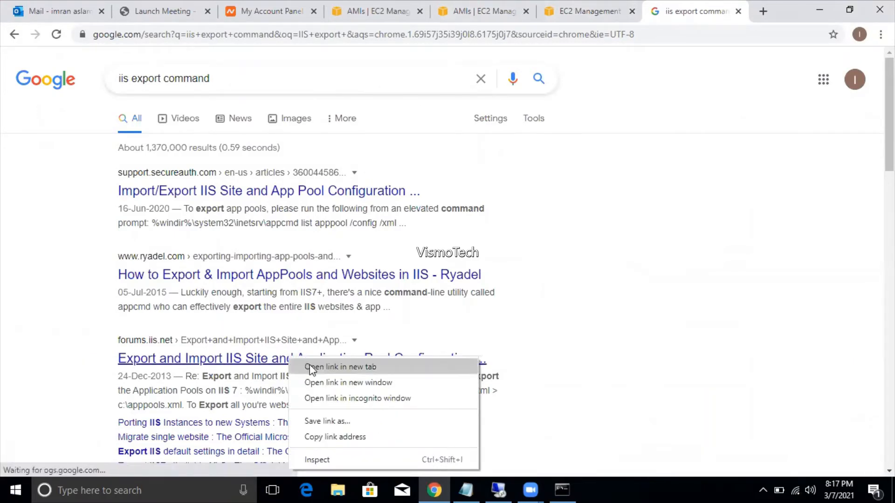
pyautogui.click(309, 365)
pyautogui.click(671, 11)
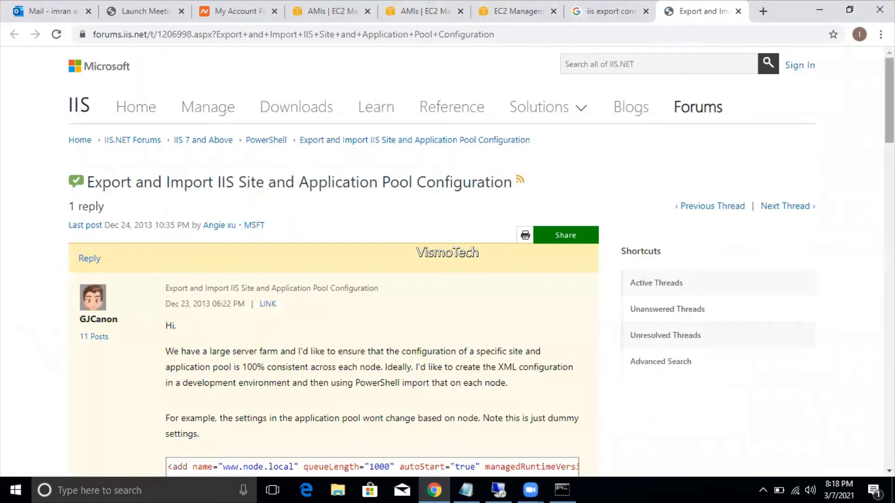
# Step: Highlight the appcmd 'list site /config /xml' command that exports all websites to c:\sites.xml
pyautogui.scroll(-15, 448, 261)
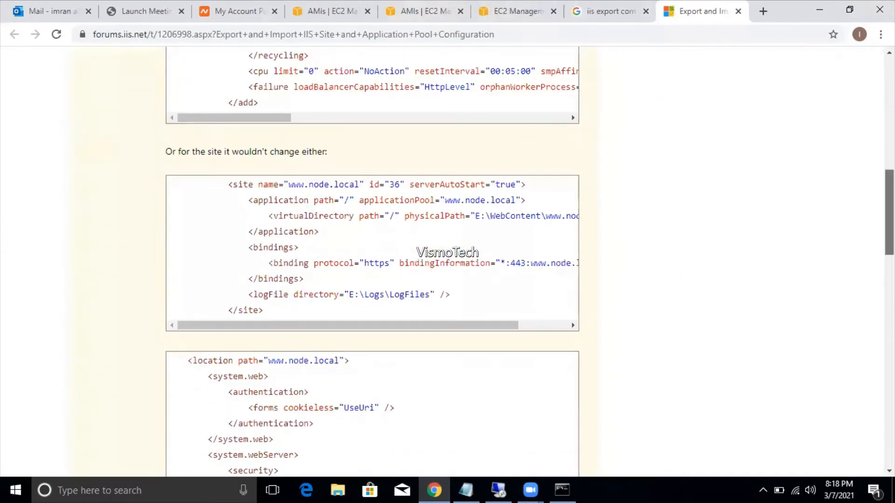
pyautogui.scroll(-10, 447, 261)
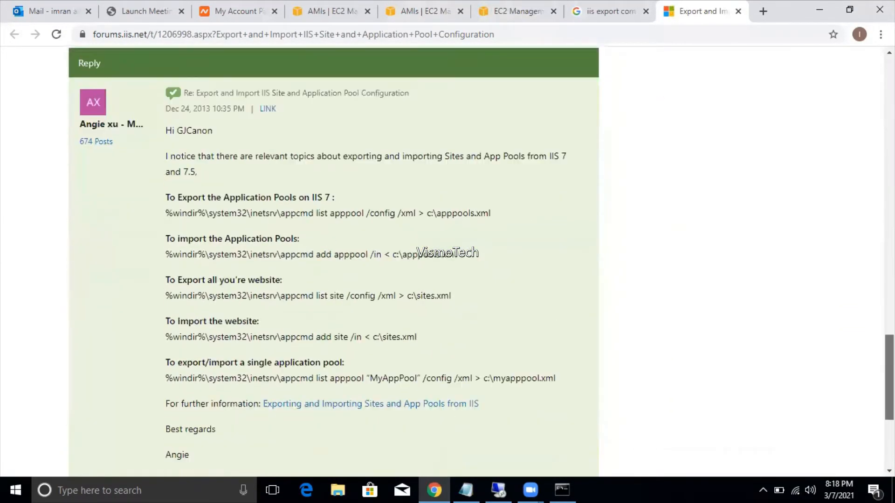
pyautogui.scroll(-2, 447, 261)
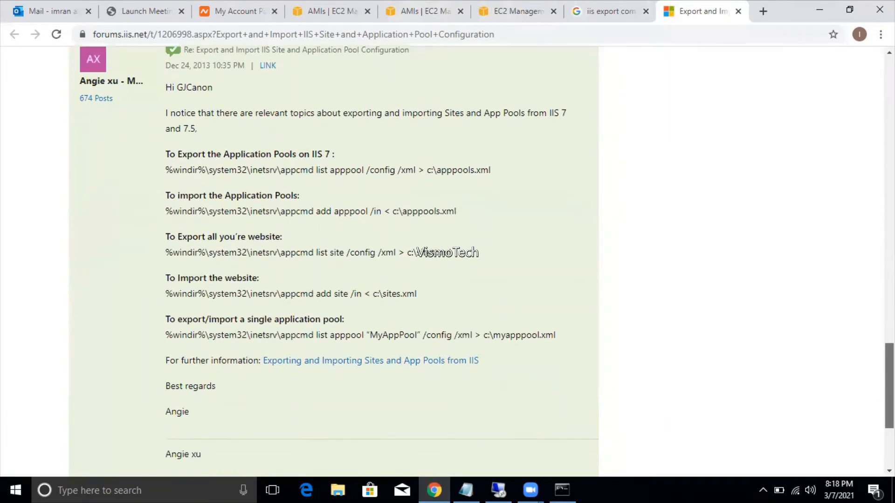
pyautogui.scroll(-1, 448, 261)
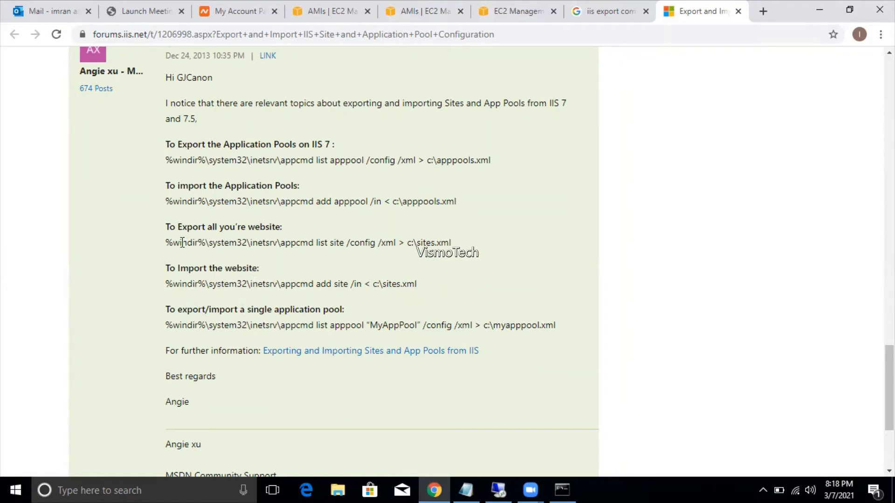
pyautogui.moveTo(167, 242); pyautogui.dragTo(466, 241)
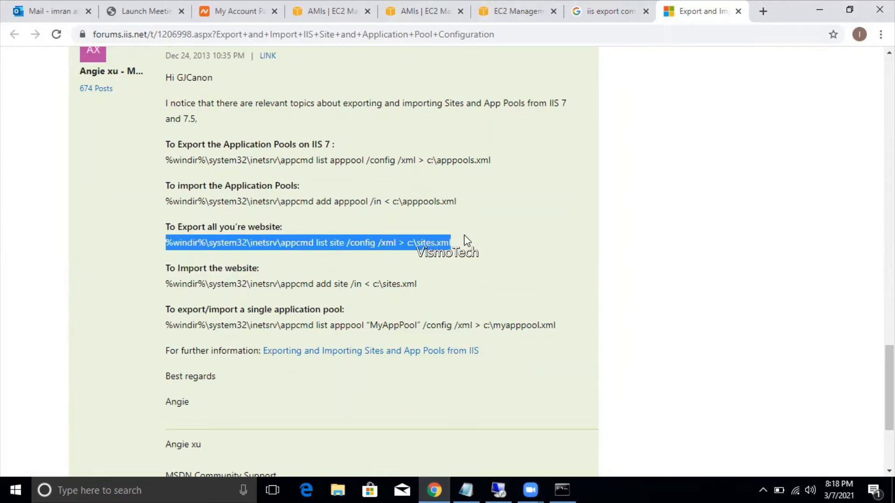
pyautogui.click(500, 488)
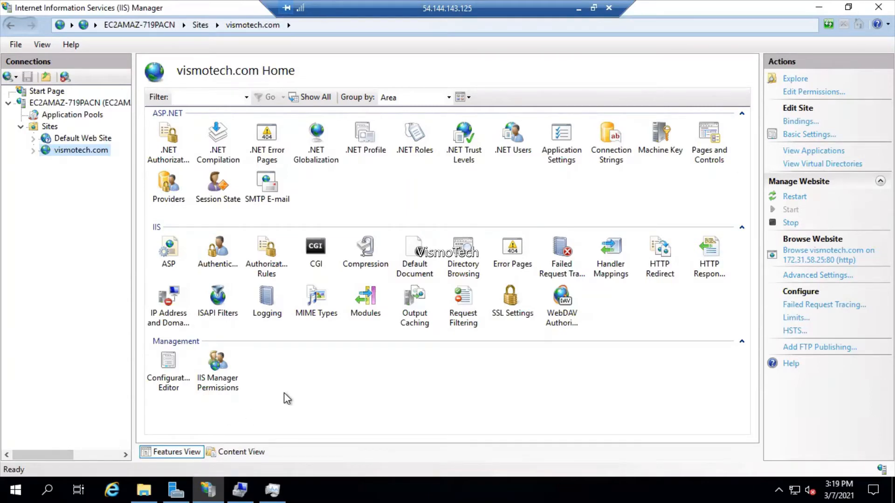
# Step: Minimize the remote session and go back to the Google results for 'iis export command'
pyautogui.click(578, 8)
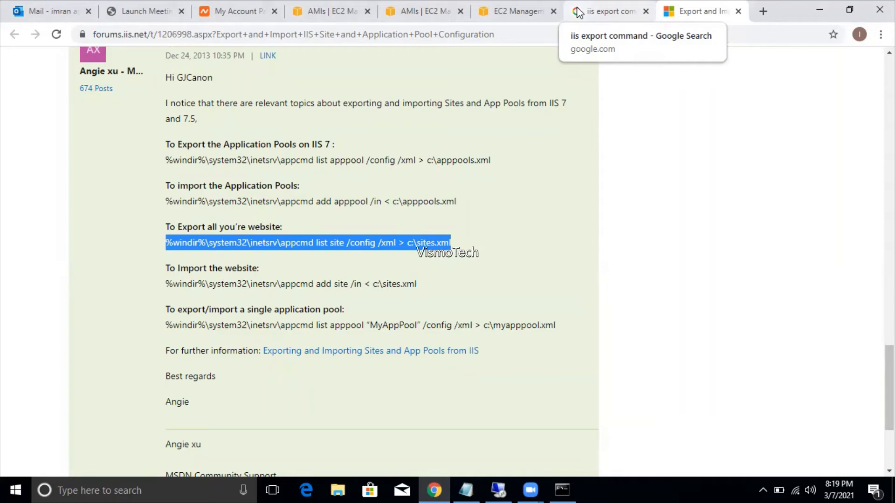
pyautogui.click(578, 12)
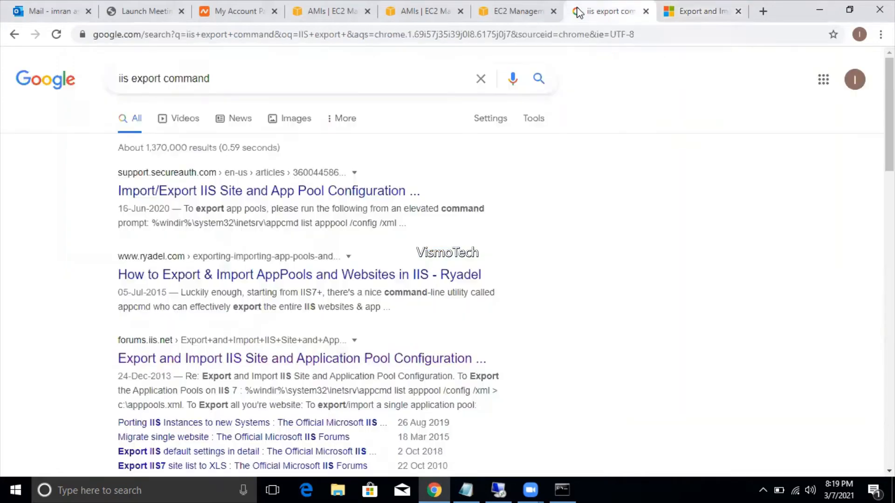
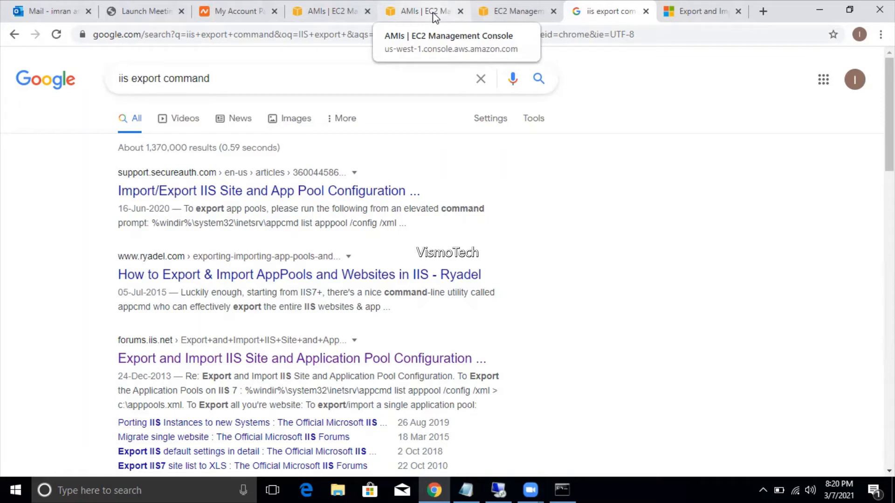
# Step: Check the copied AMI on the AMIs page, then return to the server's IIS Manager session
pyautogui.click(433, 15)
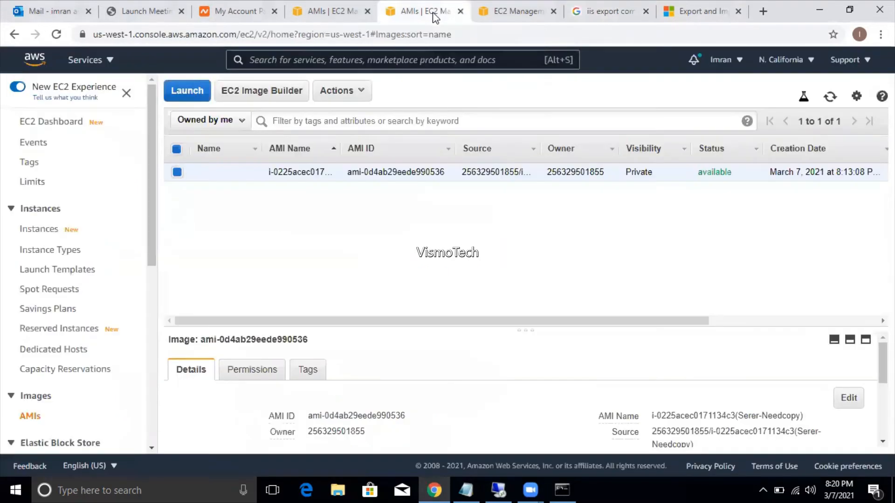
pyautogui.click(498, 490)
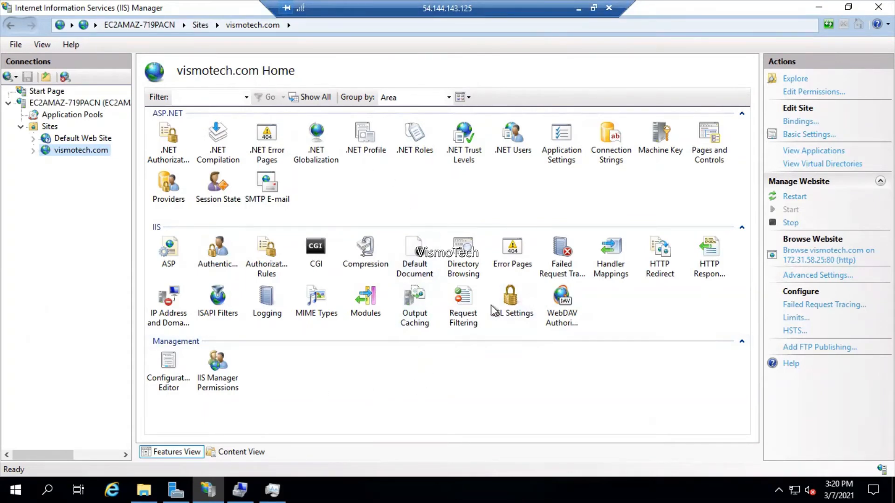
# Step: Open File Explorer on the server at This PC to view Local Disk (C:) and New Volume (E:)
pyautogui.click(154, 481)
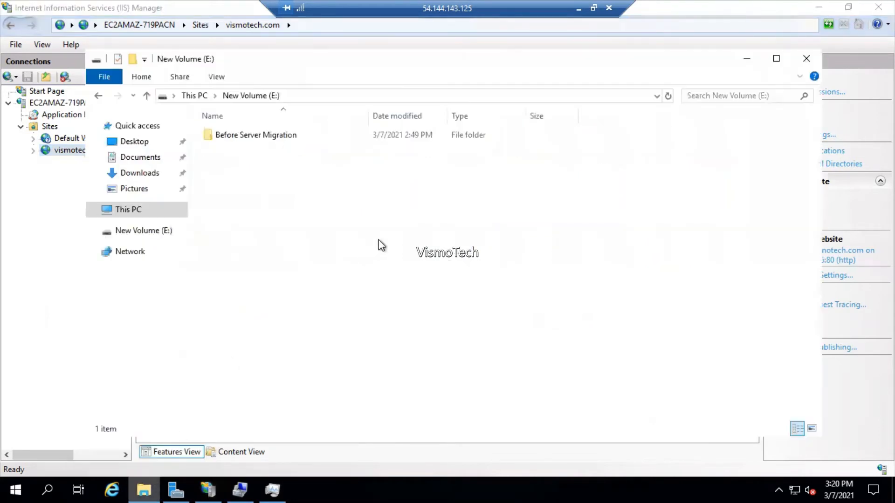
pyautogui.click(133, 212)
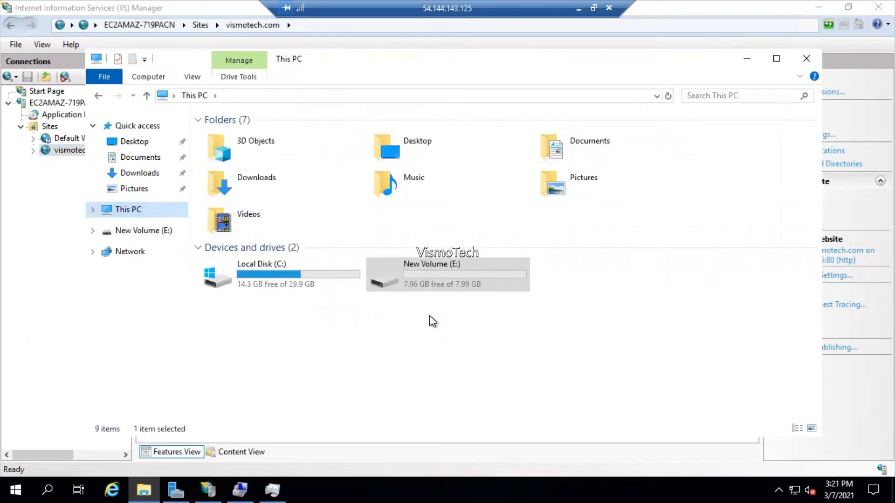
pyautogui.click(13, 487)
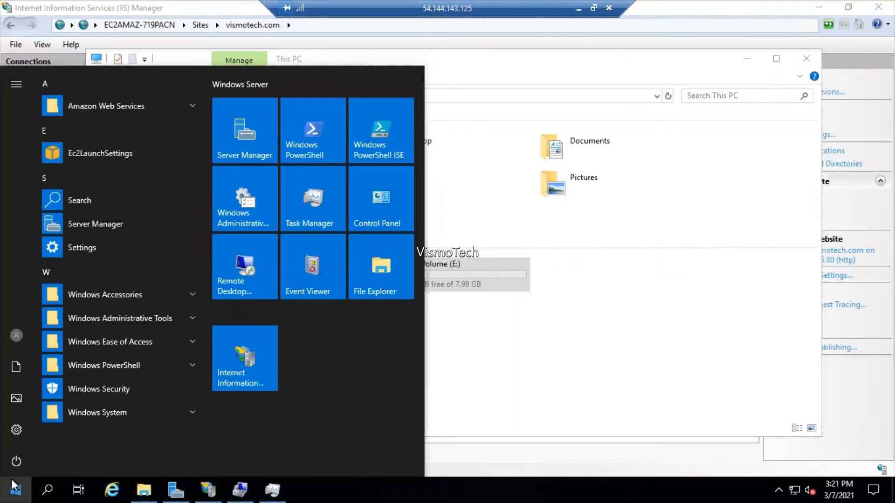
# Step: Launch Services via Start search and inspect the Running, Automatic AWS Lite Guest Agent
pyautogui.write('servic')
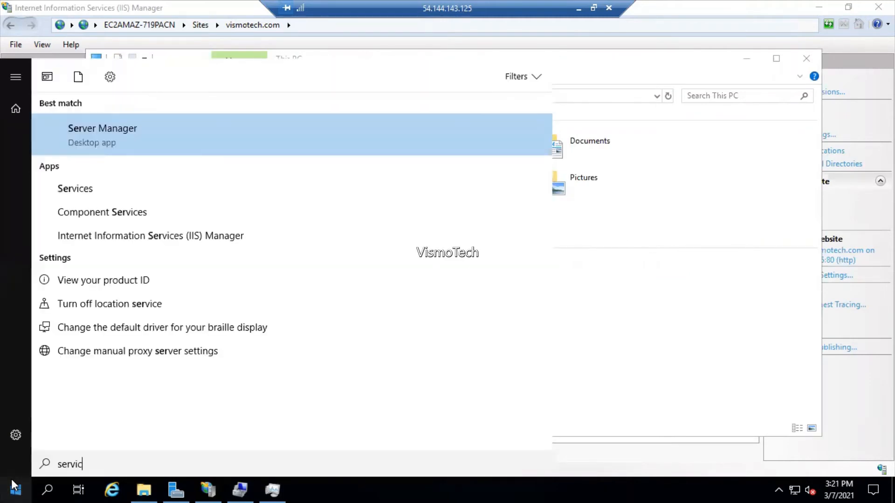
pyautogui.write('es')
pyautogui.press('Return')
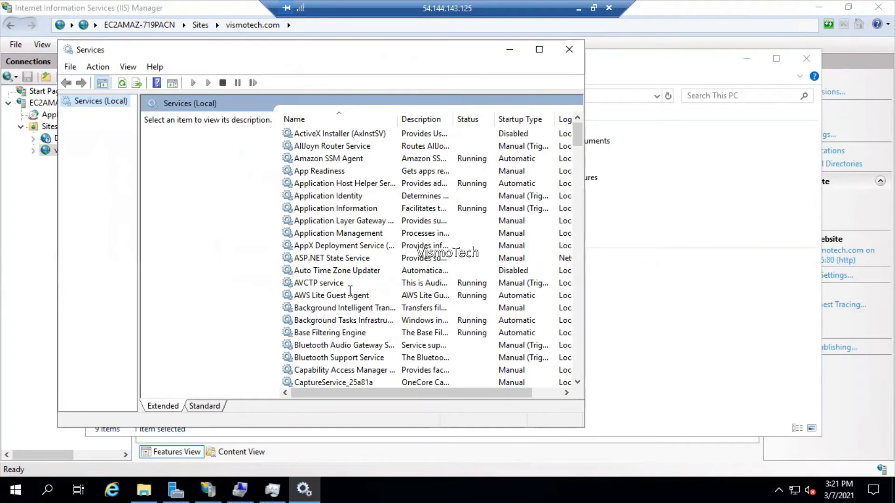
pyautogui.click(353, 296)
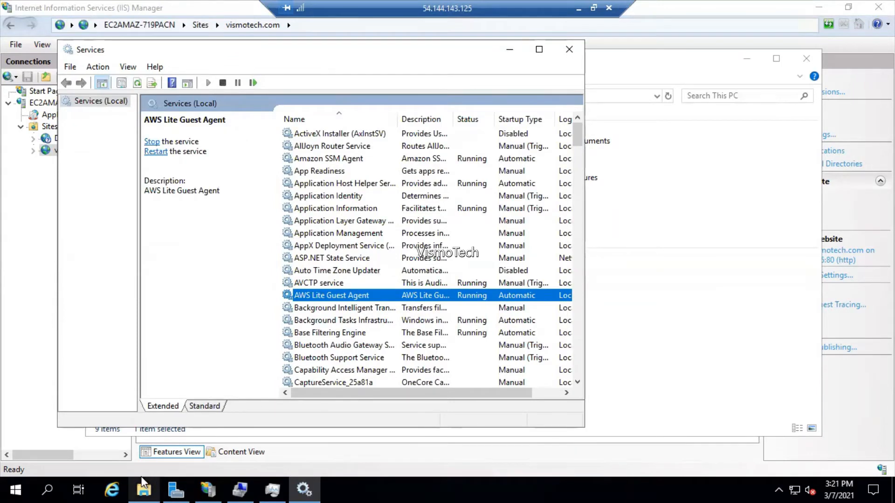
pyautogui.moveTo(143, 480)
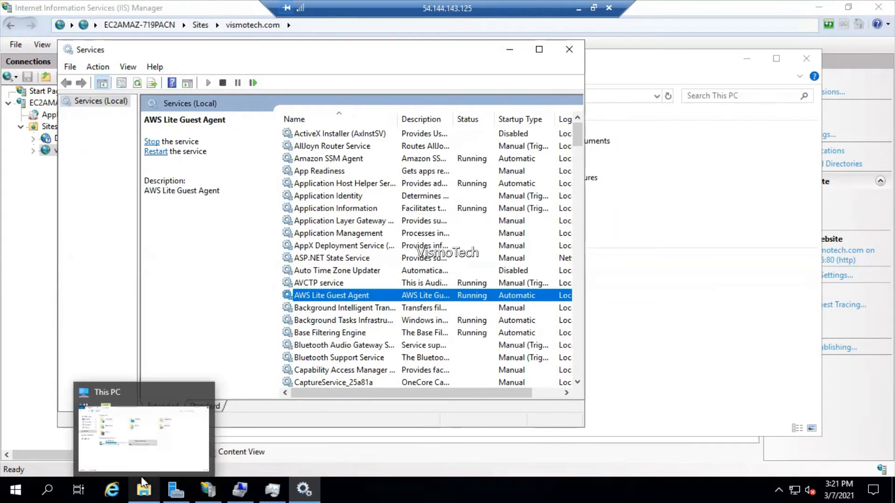
pyautogui.click(15, 313)
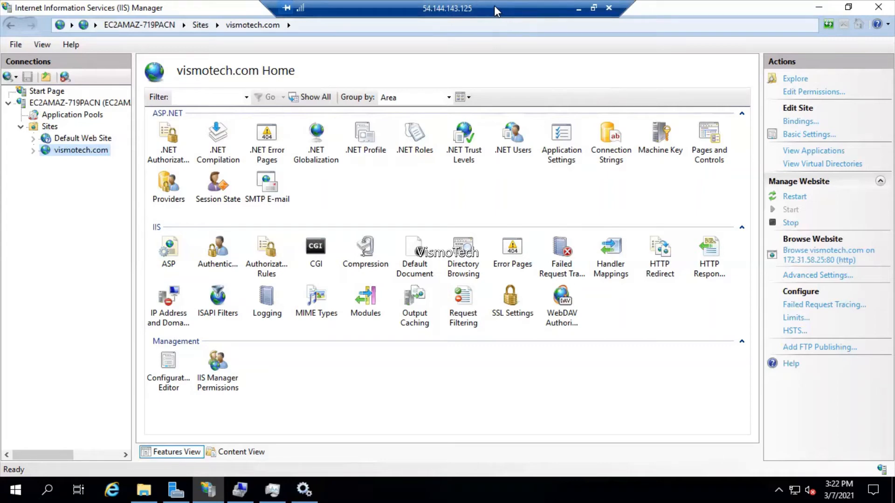
# Step: Open vismotech.com's site bindings and inspect the existing binding without changing it
pyautogui.click(790, 120)
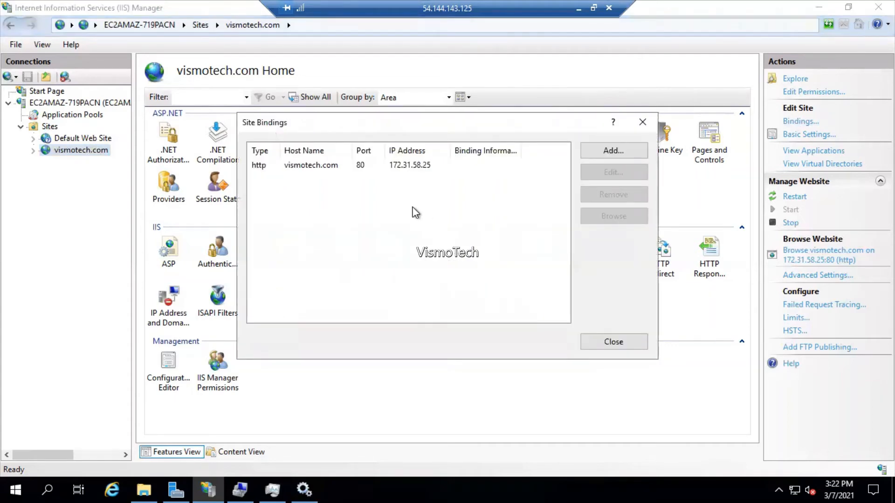
pyautogui.doubleClick(416, 167)
pyautogui.hotkey('ctrl', 'c')
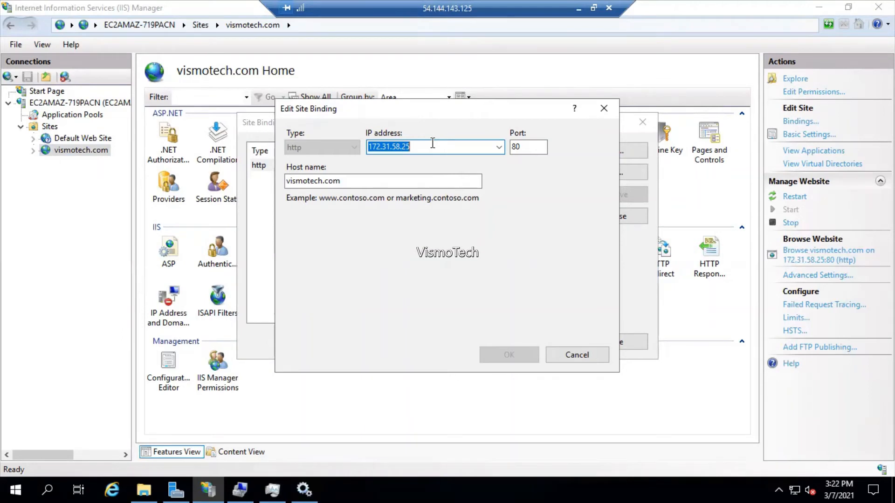
pyautogui.click(572, 355)
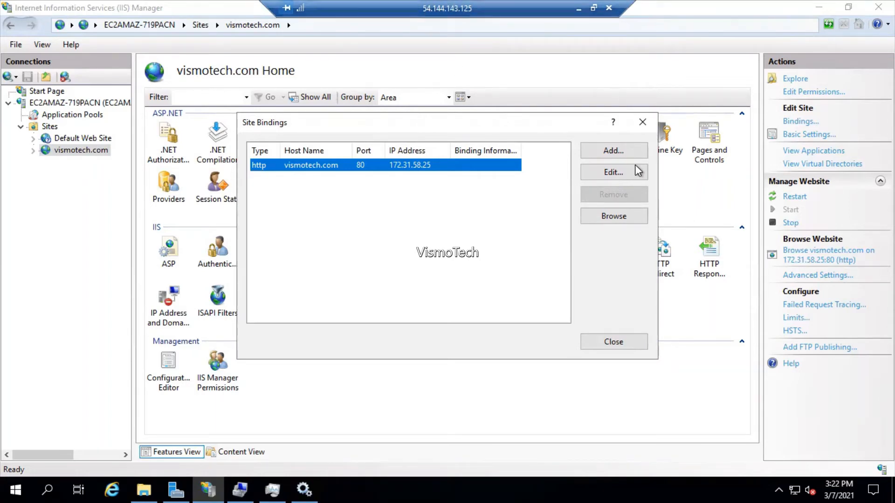
# Step: Add an http binding on IP 172.31.58.25, port 80, with no host name
pyautogui.click(609, 153)
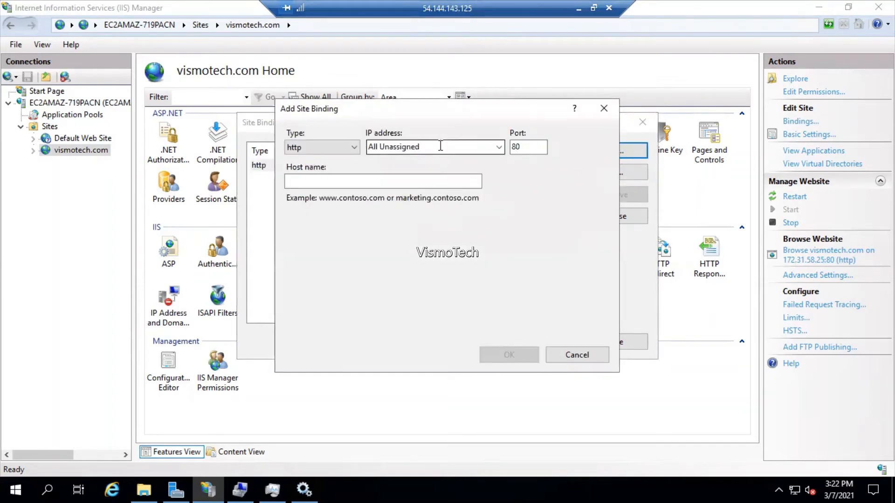
pyautogui.click(440, 147)
pyautogui.hotkey('ctrl', 'v')
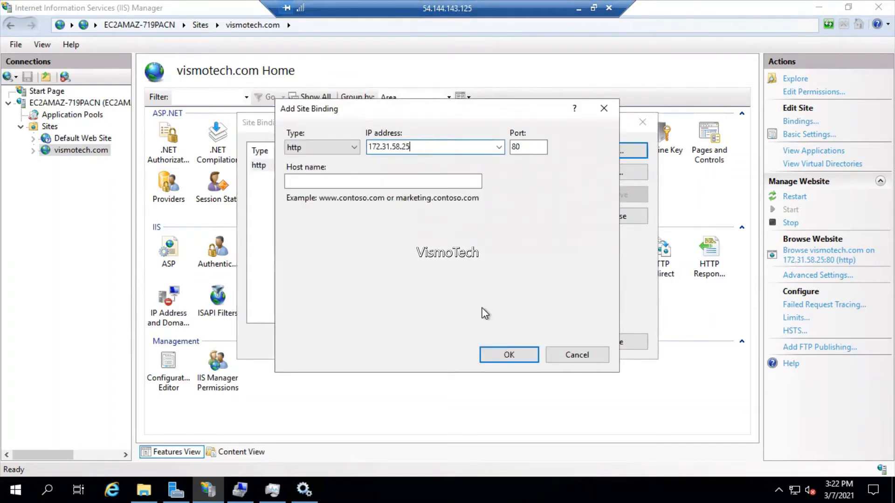
pyautogui.click(498, 358)
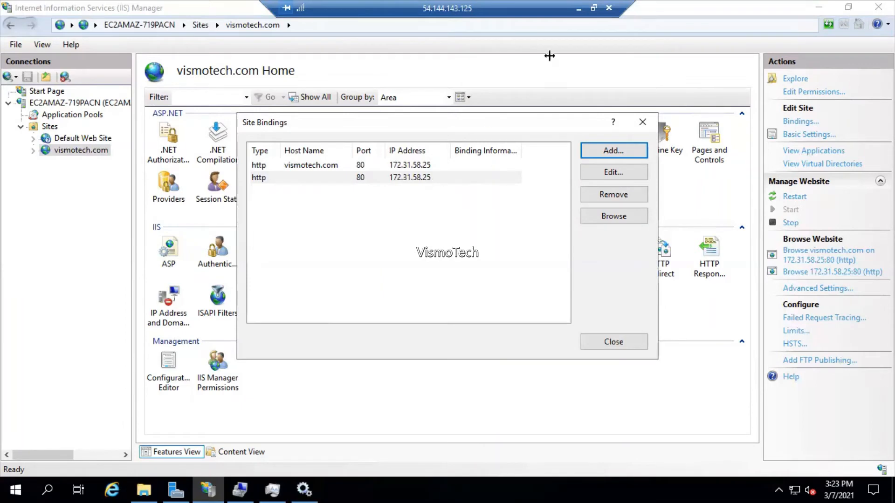
pyautogui.doubleClick(413, 177)
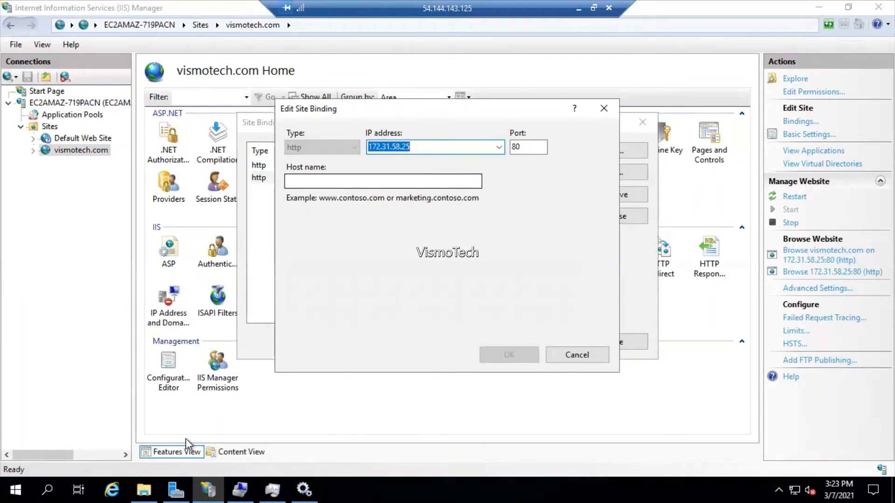
pyautogui.click(112, 488)
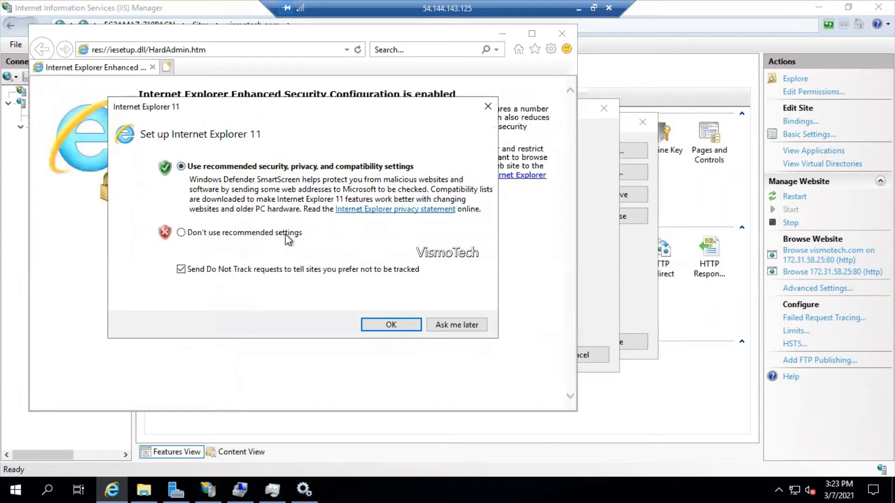
# Step: Finish Internet Explorer's first-run setup without recommended settings and with Do Not Track off
pyautogui.click(287, 235)
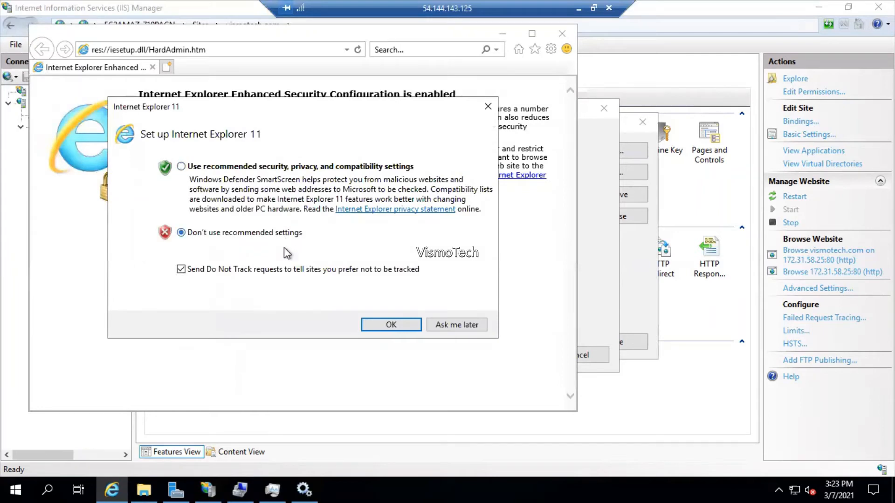
pyautogui.click(281, 277)
pyautogui.click(281, 270)
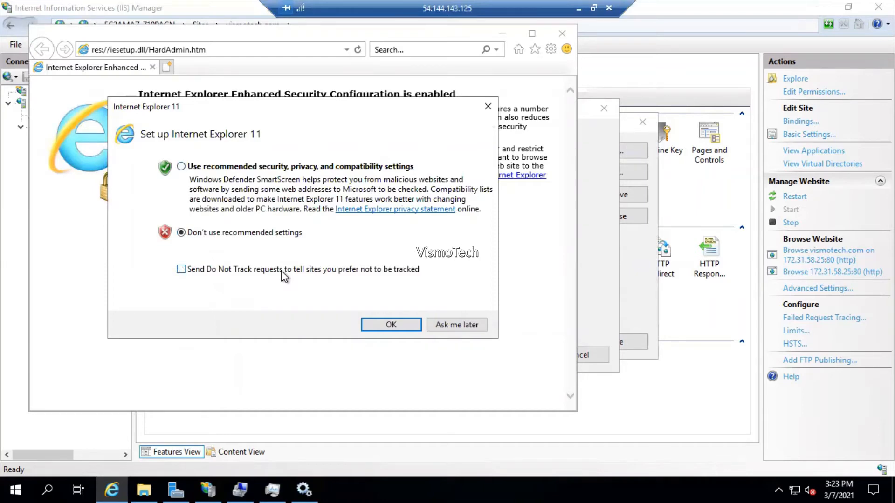
pyautogui.click(387, 329)
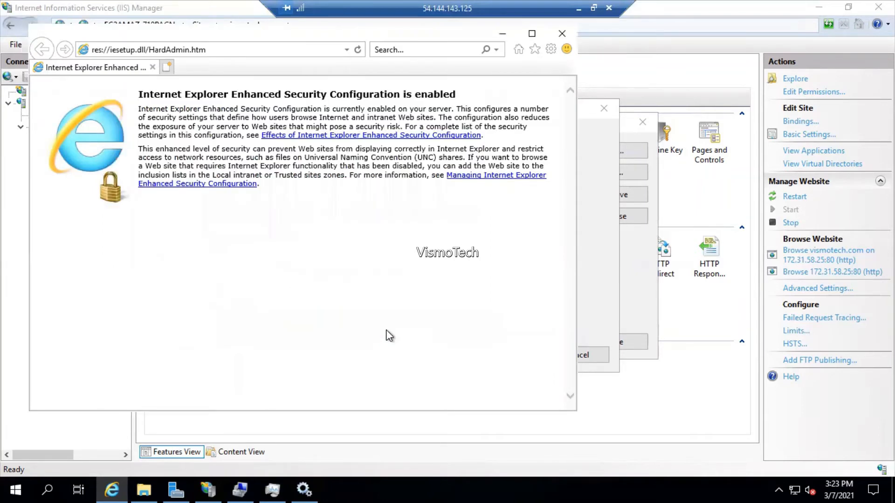
# Step: Try loading google.com, which Enhanced Security blocks, and dismiss the security alert
pyautogui.click(289, 50)
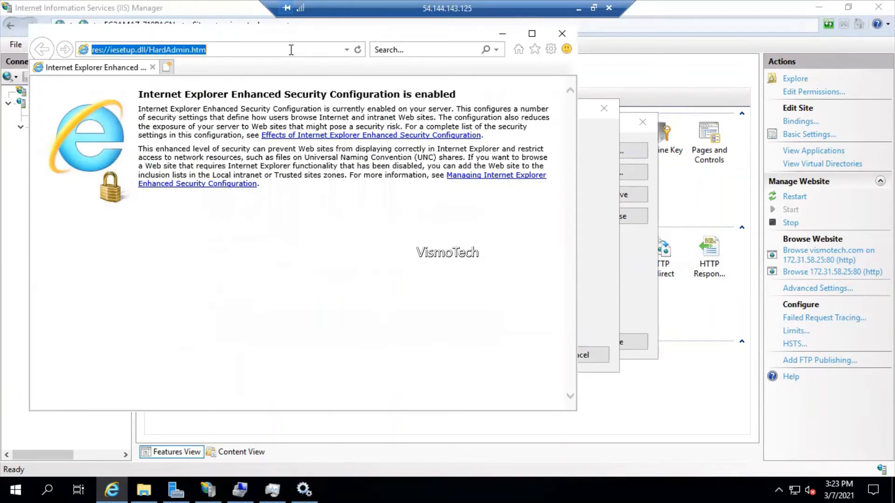
pyautogui.write('google')
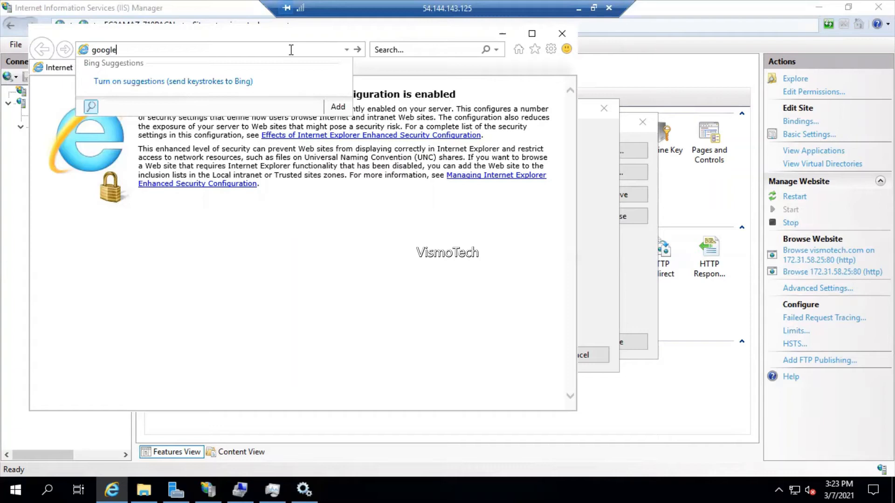
pyautogui.press('Return')
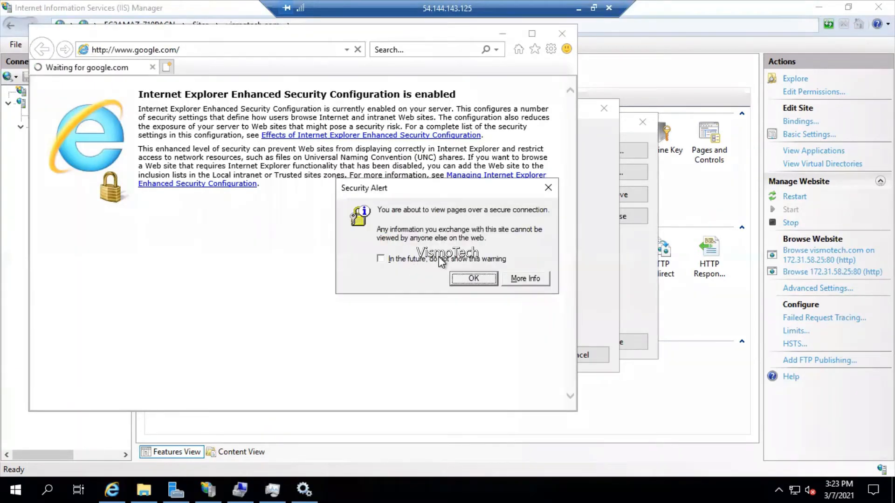
pyautogui.click(462, 280)
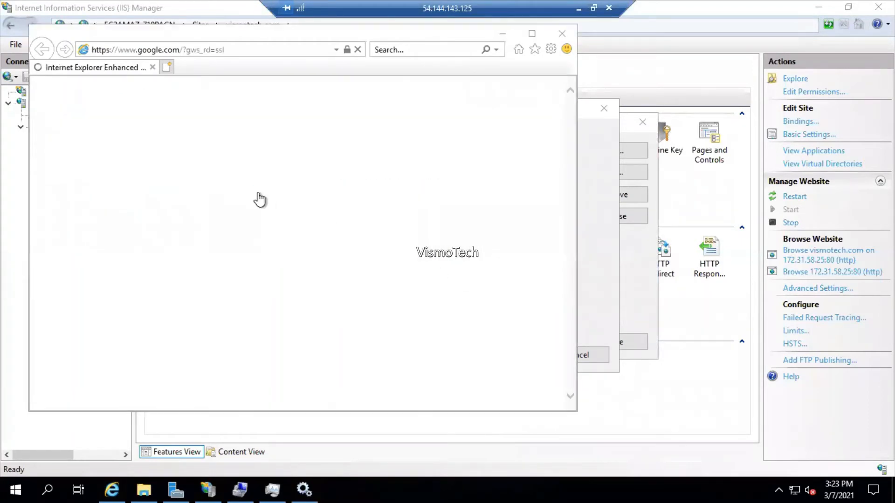
pyautogui.click(171, 481)
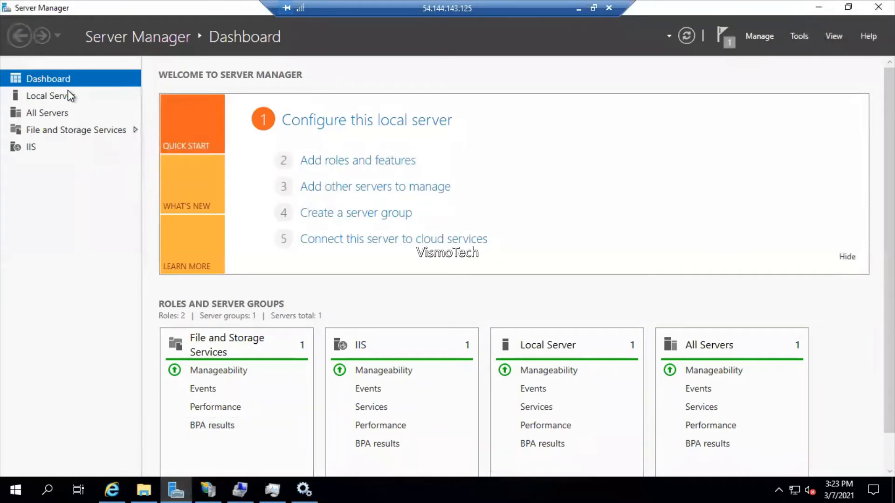
# Step: Set IE Enhanced Security Configuration to Off for Administrators and Users on Local Server
pyautogui.click(61, 98)
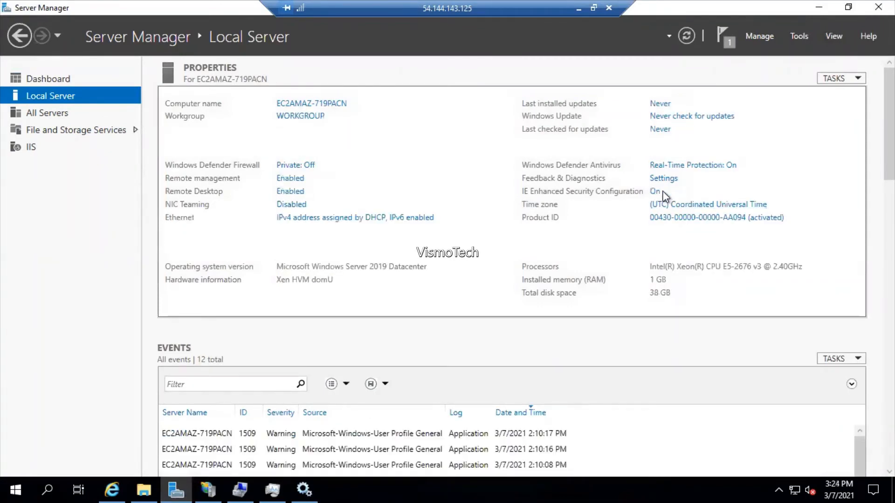
pyautogui.click(655, 192)
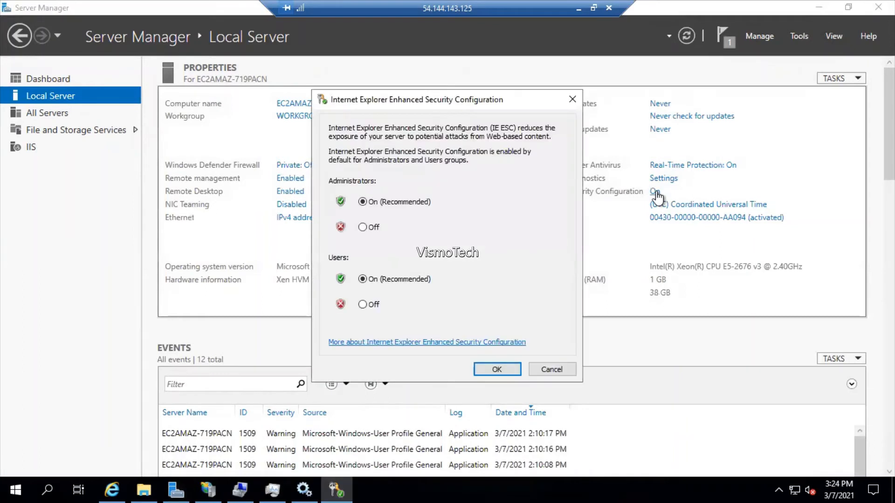
pyautogui.click(374, 228)
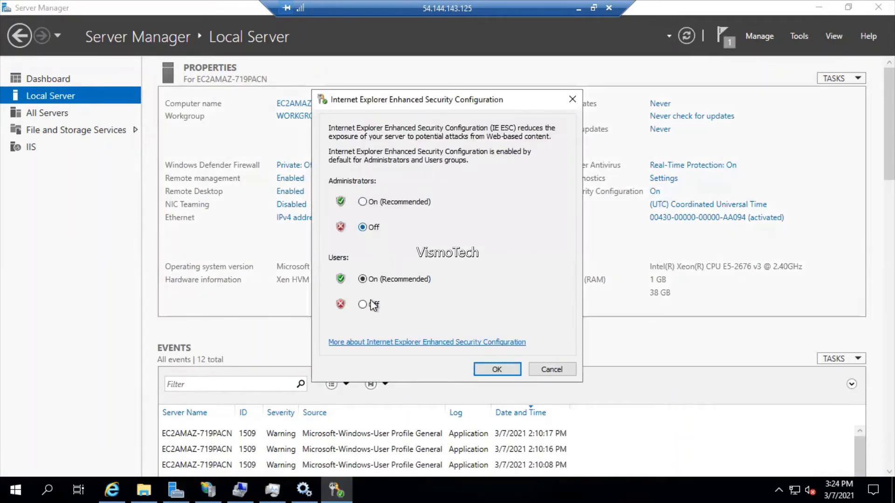
pyautogui.click(373, 306)
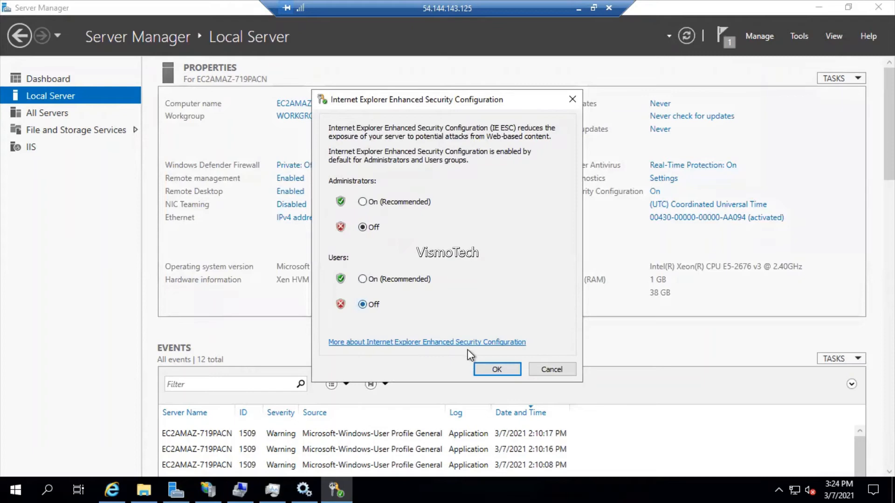
pyautogui.click(488, 367)
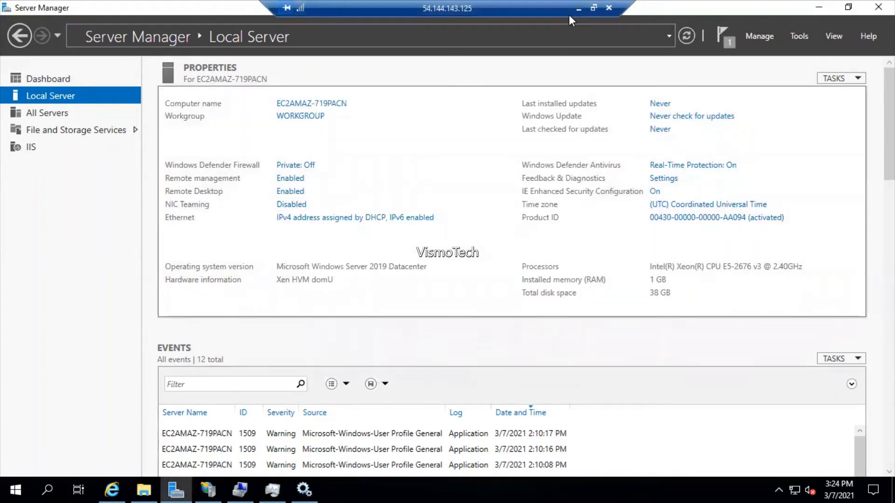
pyautogui.click(119, 479)
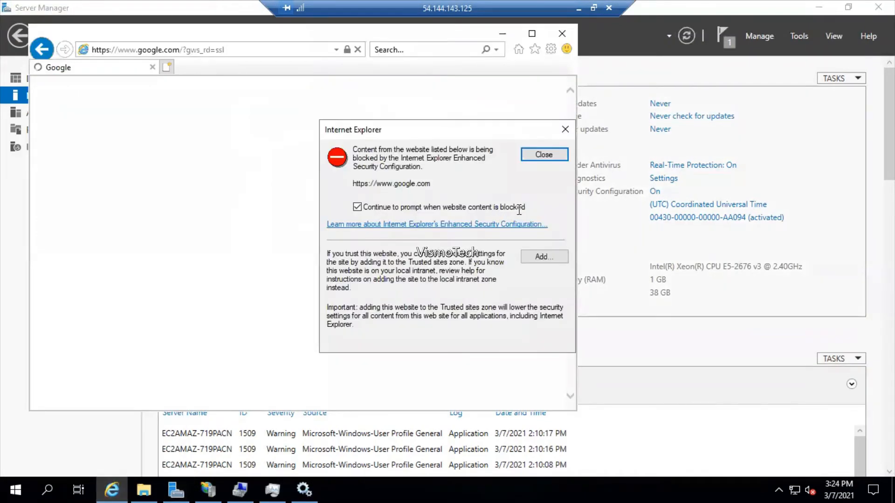
# Step: Browse to 172.31.58.25 in Internet Explorer, getting HTTP Error 403.14 Forbidden, then minimize it
pyautogui.click(541, 154)
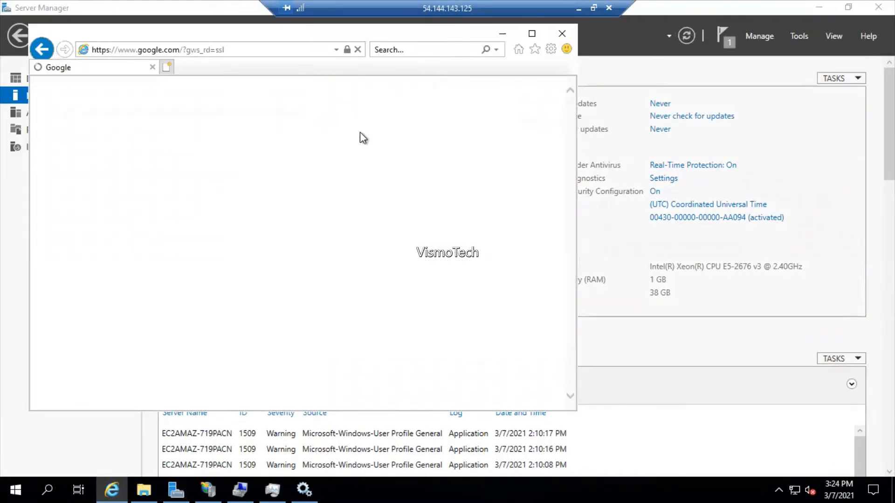
pyautogui.click(246, 47)
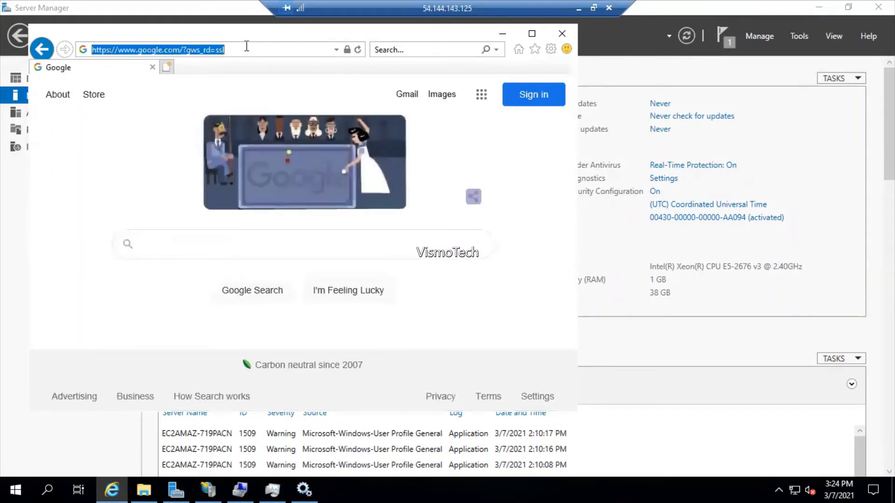
pyautogui.write('172.31.58.25')
pyautogui.press('Return')
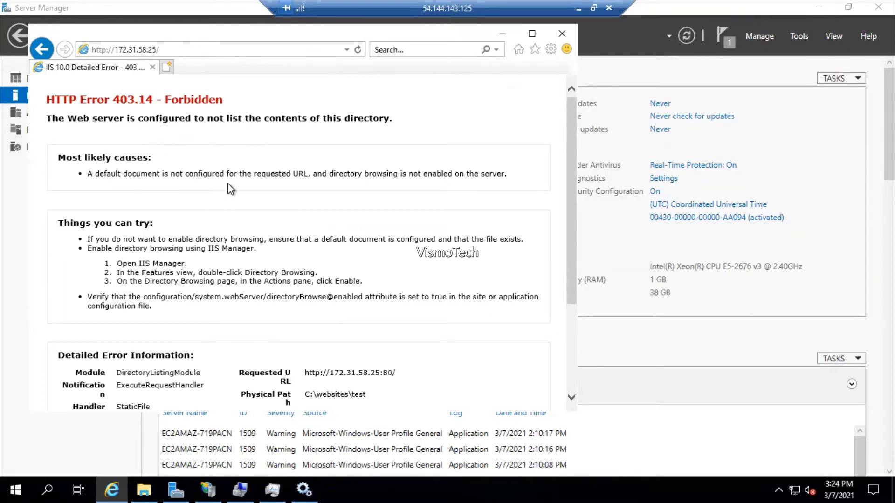
pyautogui.click(500, 34)
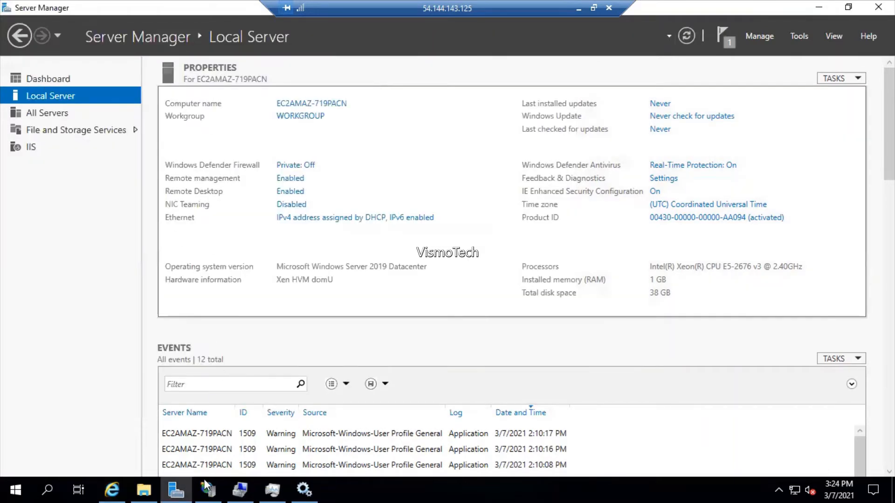
# Step: Cancel the Edit Site Binding dialog unchanged and minimize the remote session to the AMIs page
pyautogui.moveTo(206, 485)
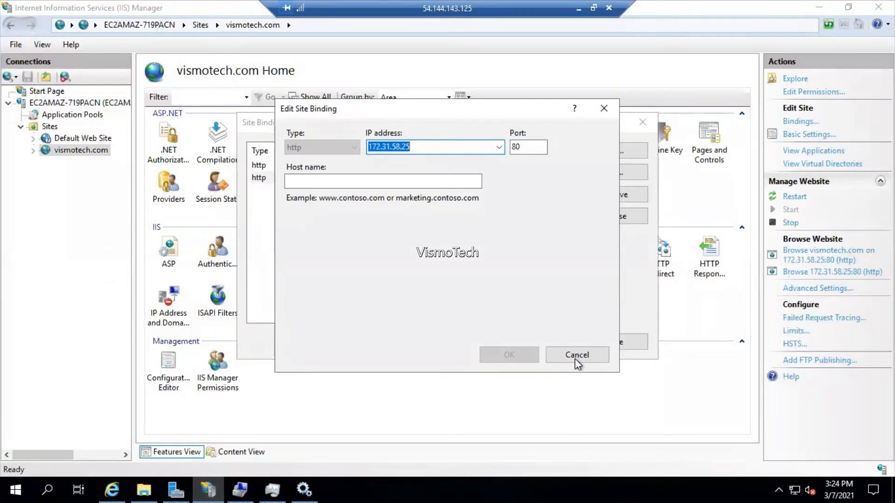
pyautogui.click(575, 360)
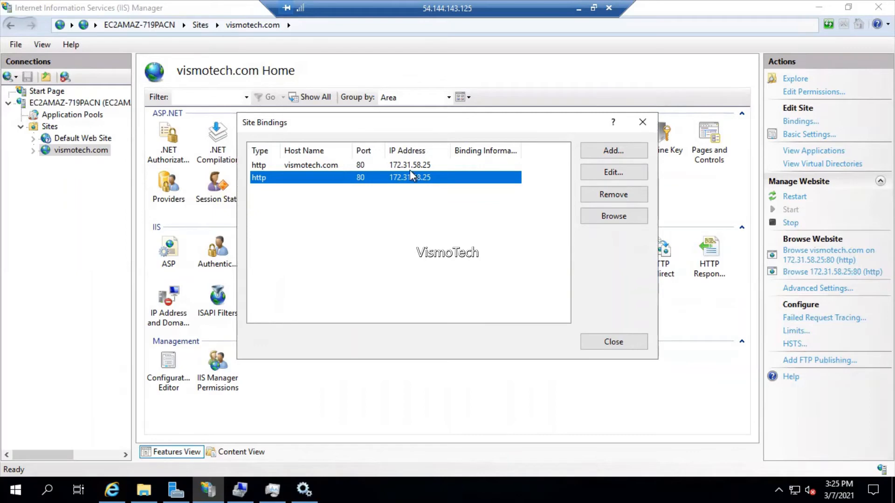
pyautogui.click(577, 5)
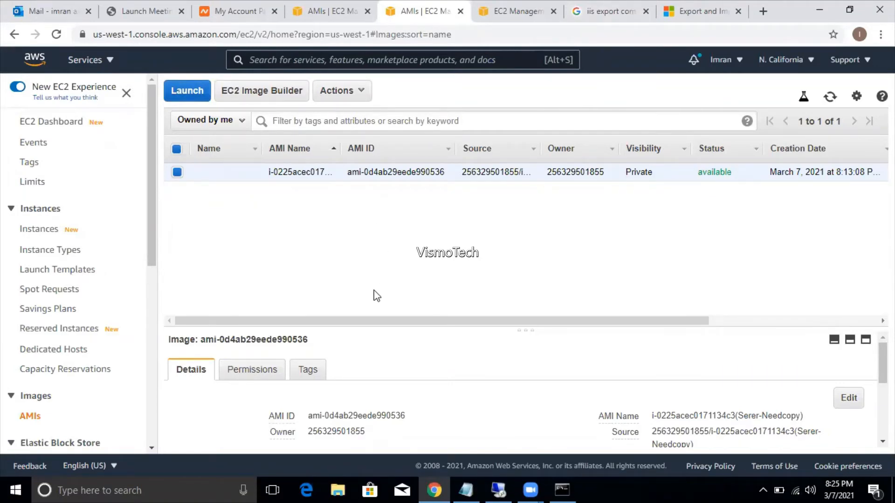
# Step: Launch an instance from the AMI and choose the t2.small instance type
pyautogui.moveTo(473, 317); pyautogui.dragTo(477, 319)
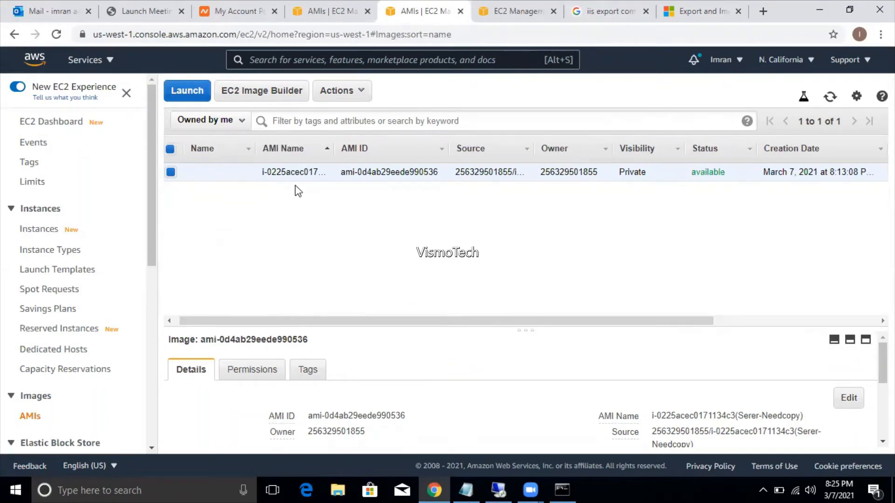
pyautogui.rightClick(299, 171)
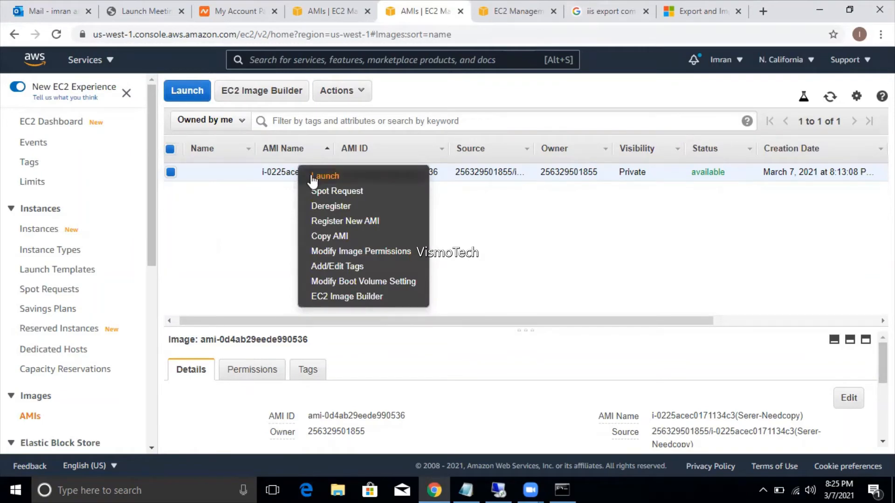
pyautogui.click(313, 179)
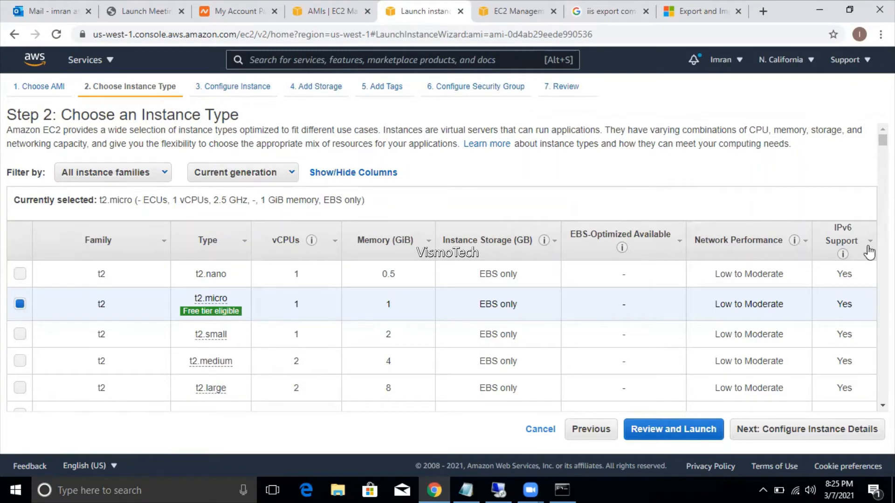
pyautogui.moveTo(205, 303)
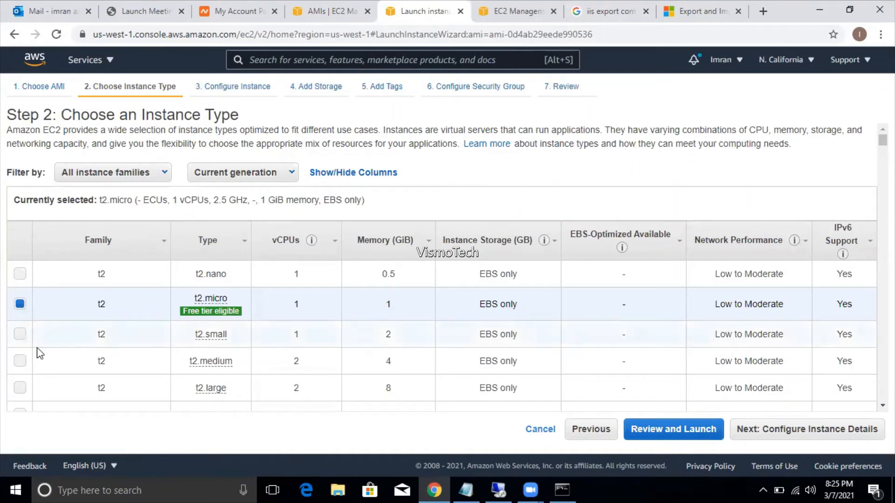
pyautogui.click(20, 335)
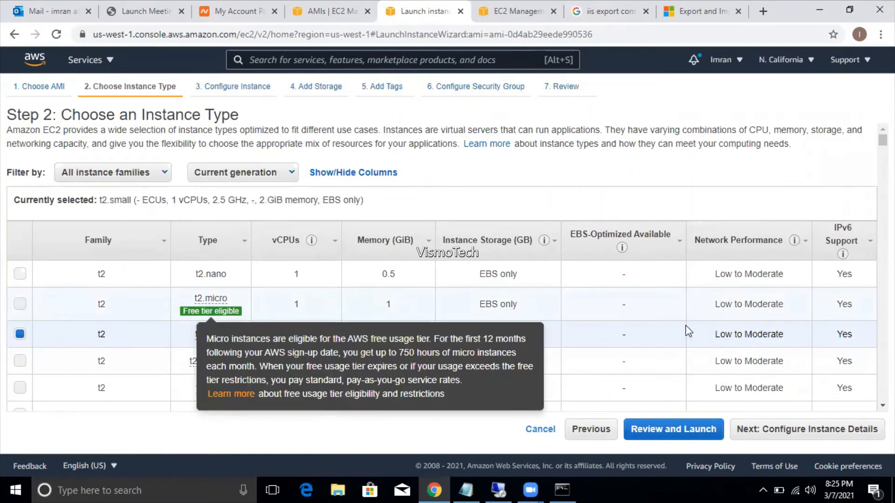
pyautogui.click(787, 430)
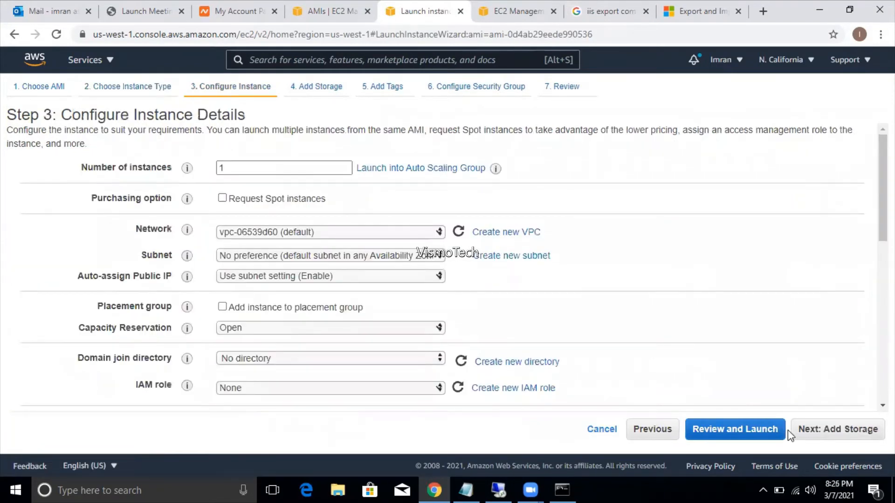
# Step: Add an extra 5 GiB storage volume to the instance
pyautogui.click(818, 433)
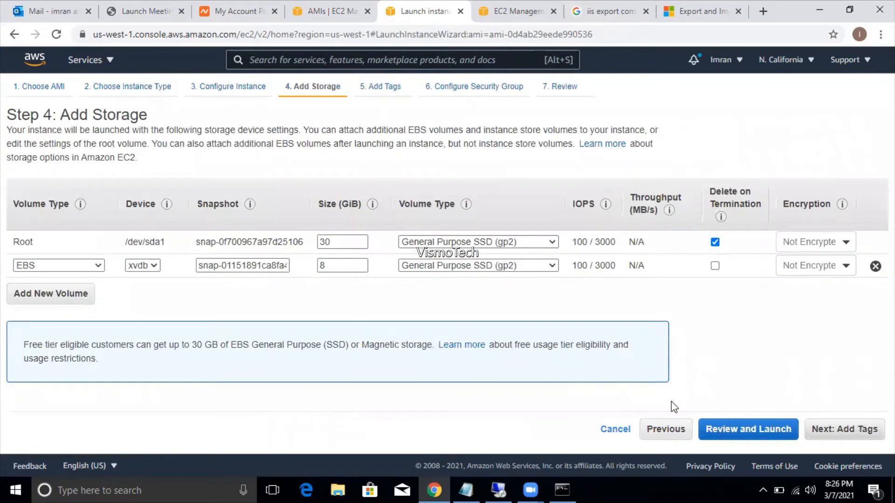
pyautogui.click(90, 295)
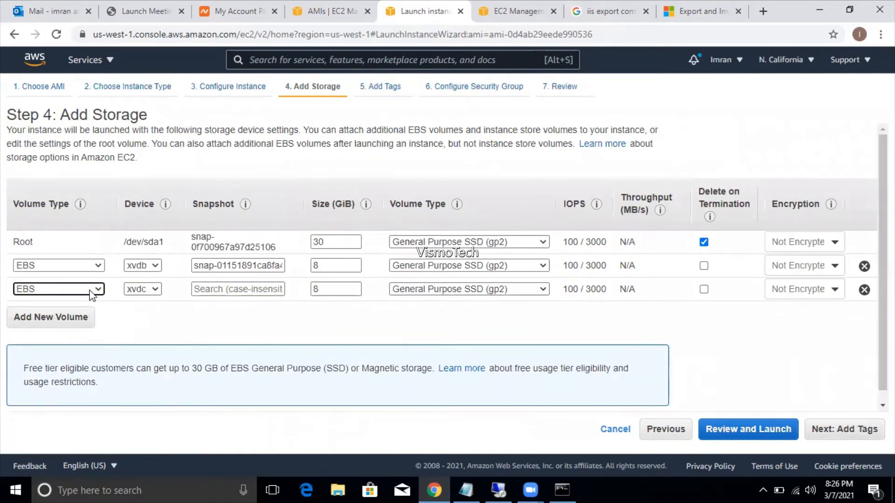
pyautogui.click(336, 291)
pyautogui.doubleClick(335, 291)
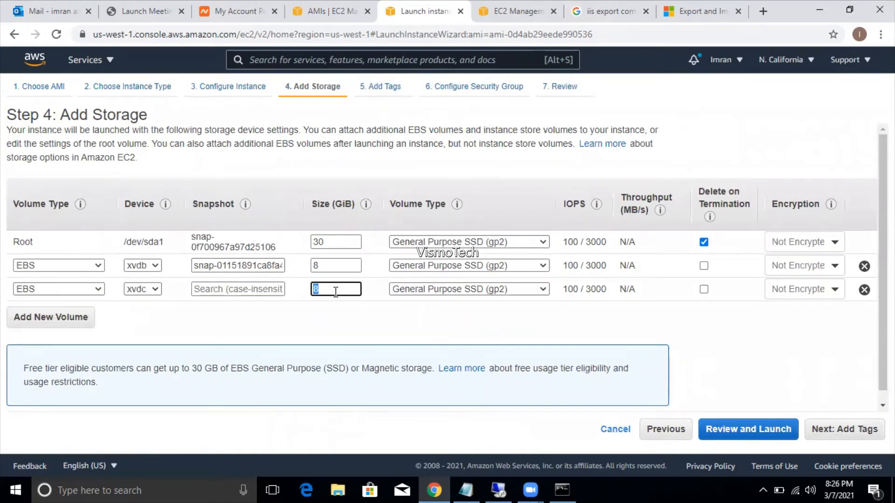
pyautogui.write('5')
# Step: Add a tag with the value Server-California to the instance
pyautogui.click(837, 437)
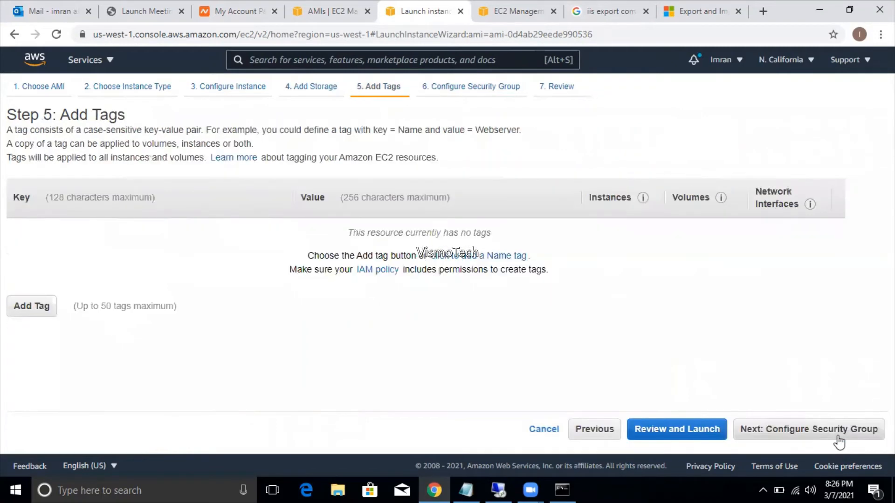
pyautogui.click(42, 307)
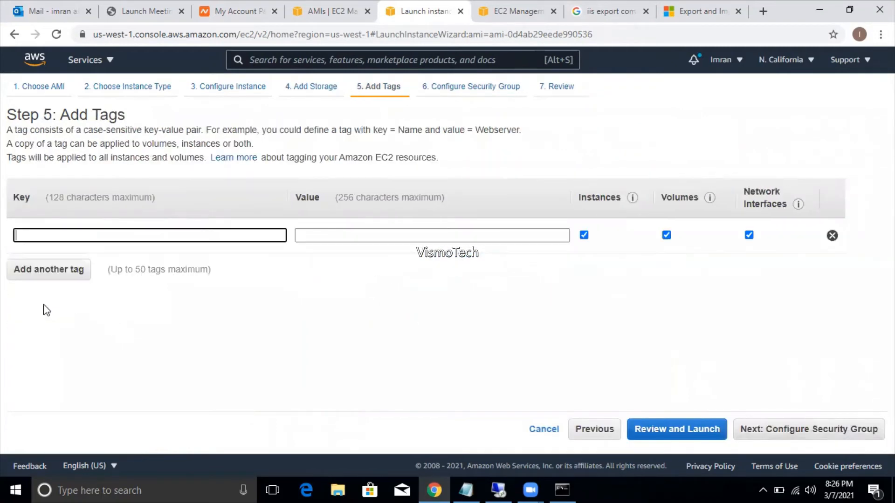
pyautogui.write('Nmae')
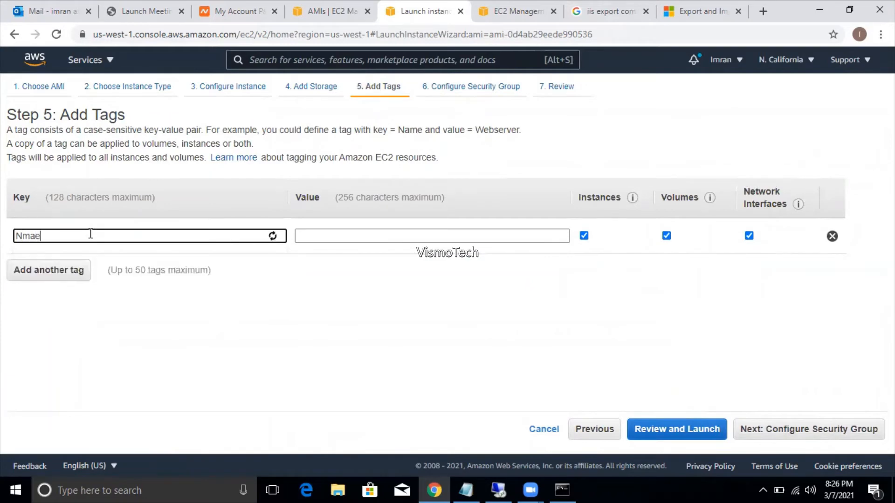
pyautogui.press('Tab')
pyautogui.write('C')
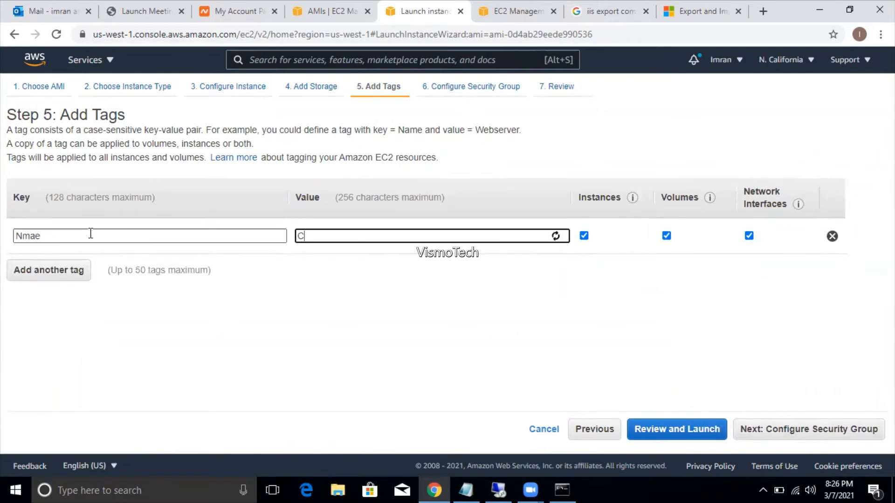
pyautogui.press('BackSpace')
pyautogui.write('Server-California')
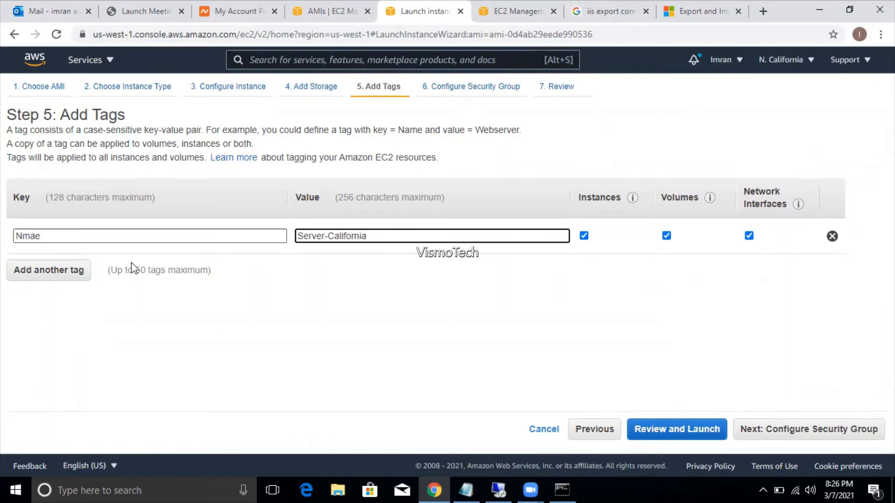
# Step: Use the existing default security group sg-7b48fb0d
pyautogui.click(777, 437)
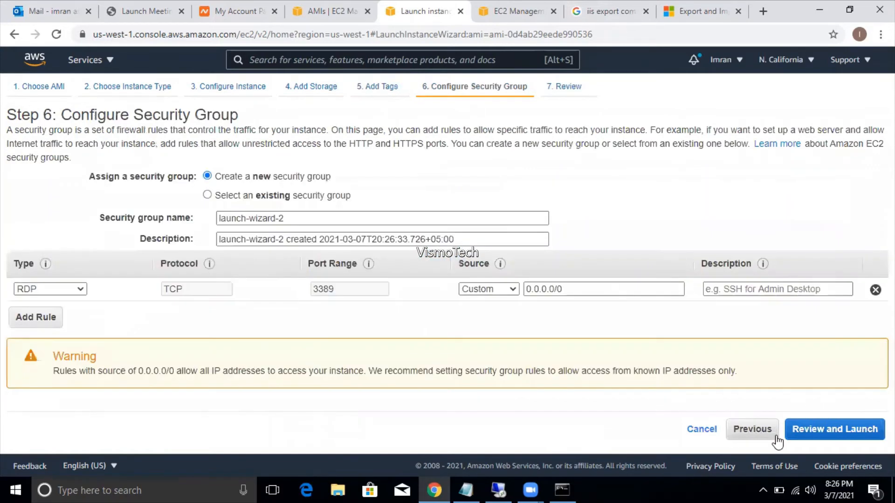
pyautogui.click(310, 196)
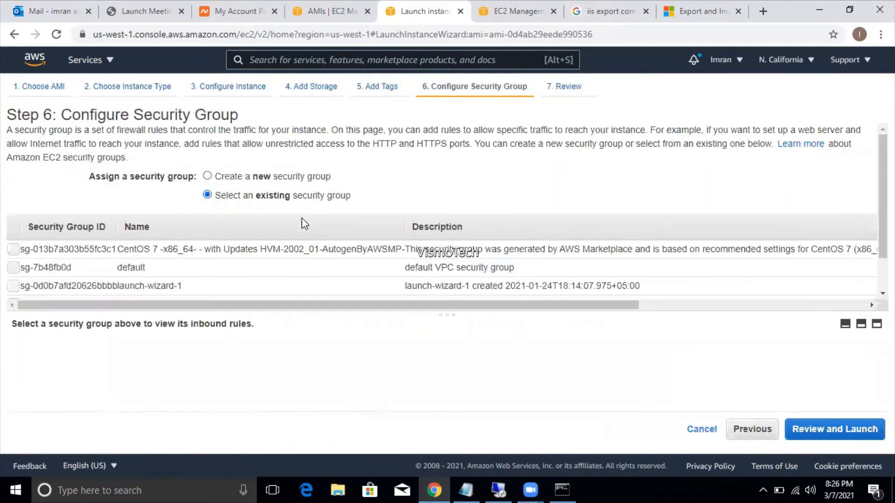
pyautogui.click(461, 267)
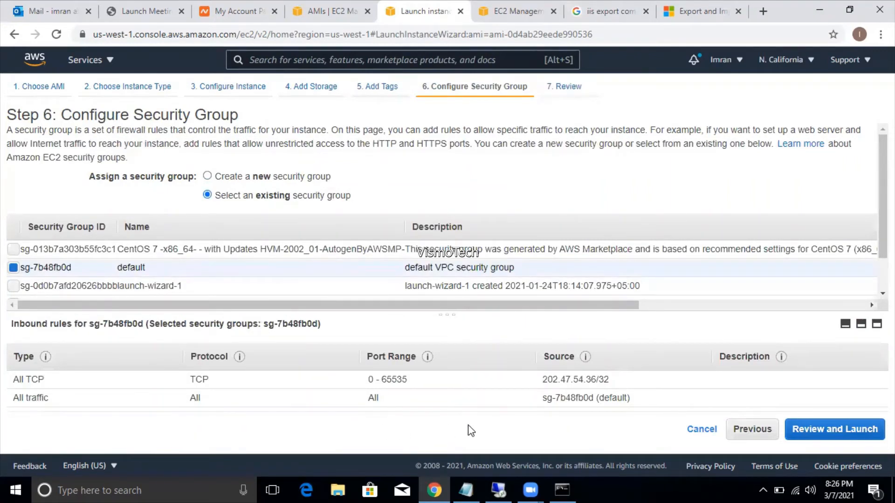
# Step: Launch the instance, creating and downloading a new AWS-California key pair
pyautogui.click(842, 433)
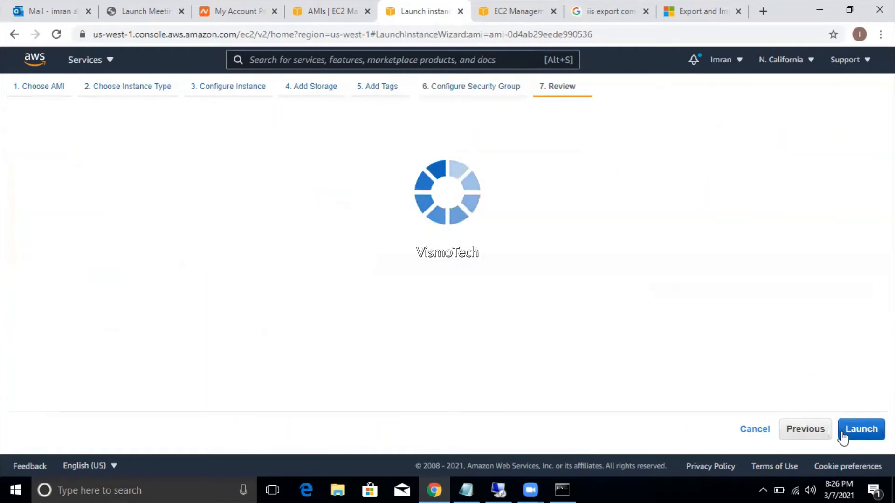
pyautogui.click(868, 431)
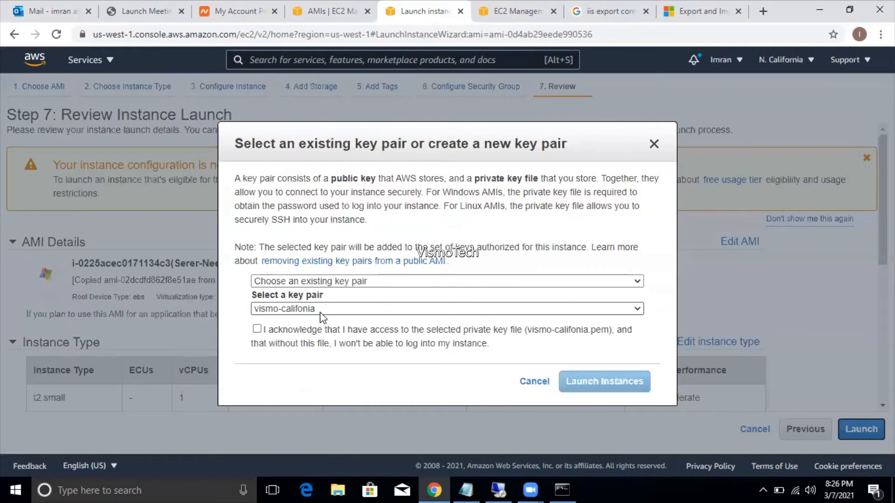
pyautogui.click(321, 311)
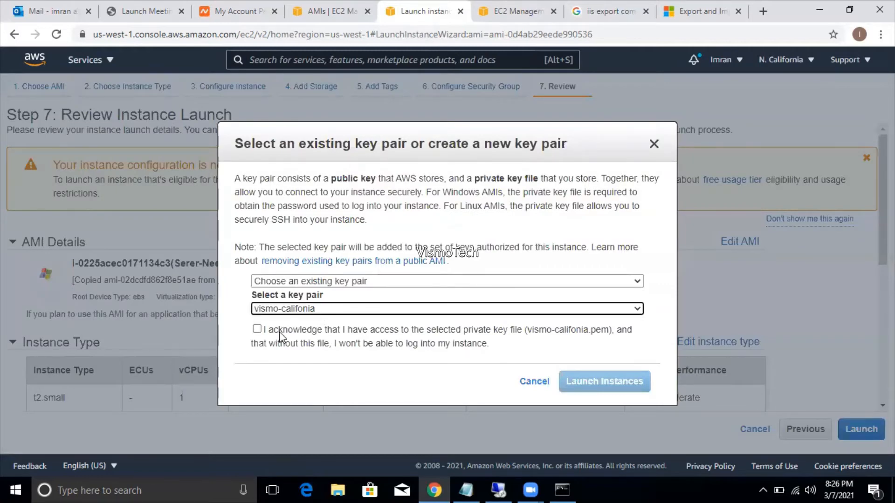
pyautogui.click(337, 284)
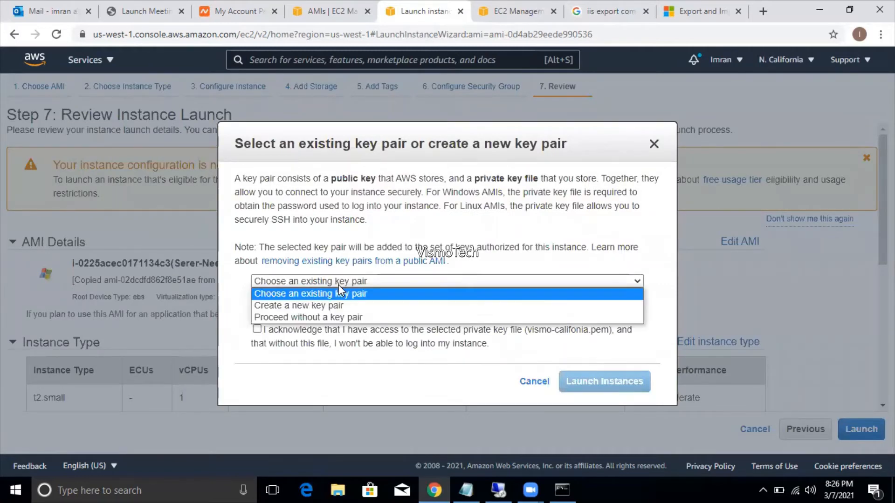
pyautogui.click(316, 306)
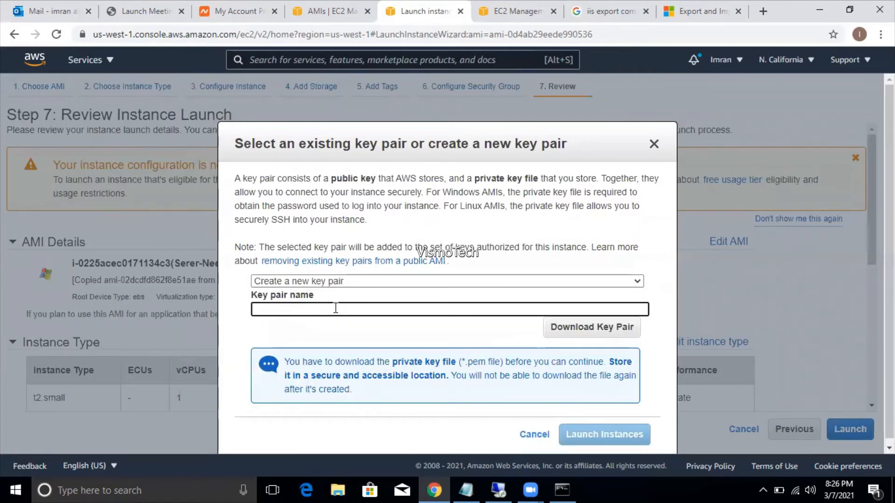
pyautogui.write('AW')
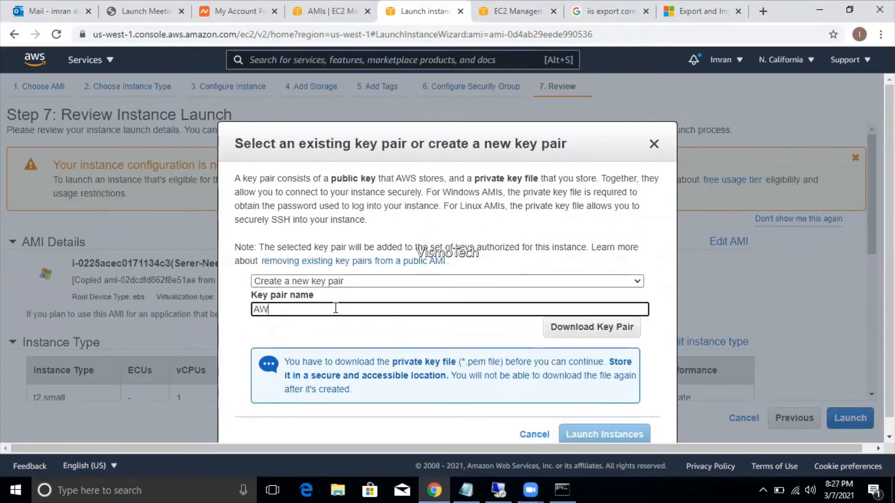
pyautogui.write('S-California')
pyautogui.click(576, 334)
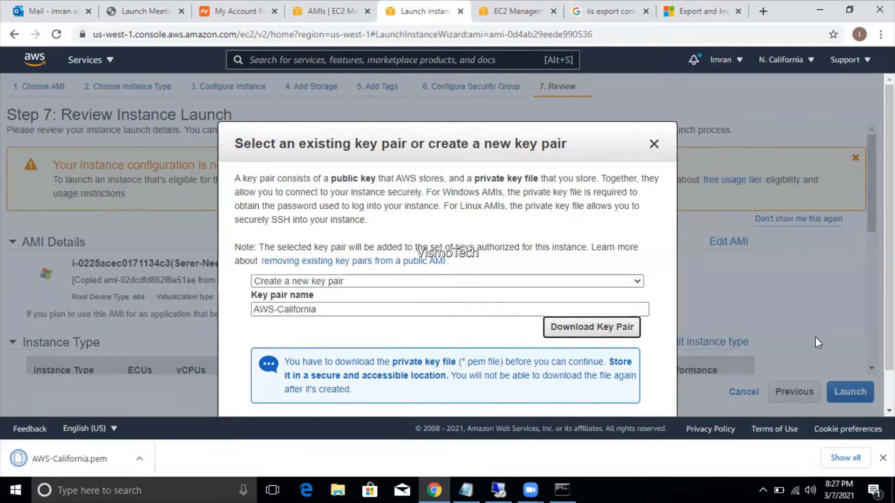
pyautogui.scroll(-1, 759, 406)
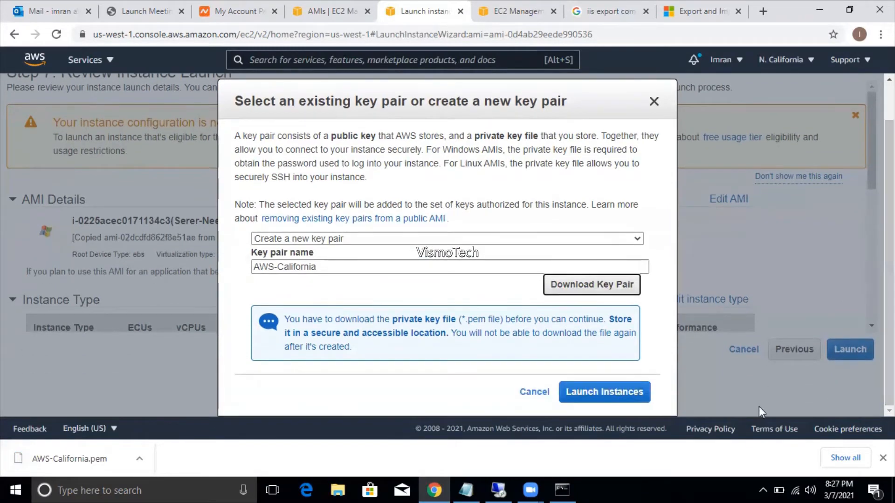
pyautogui.click(644, 391)
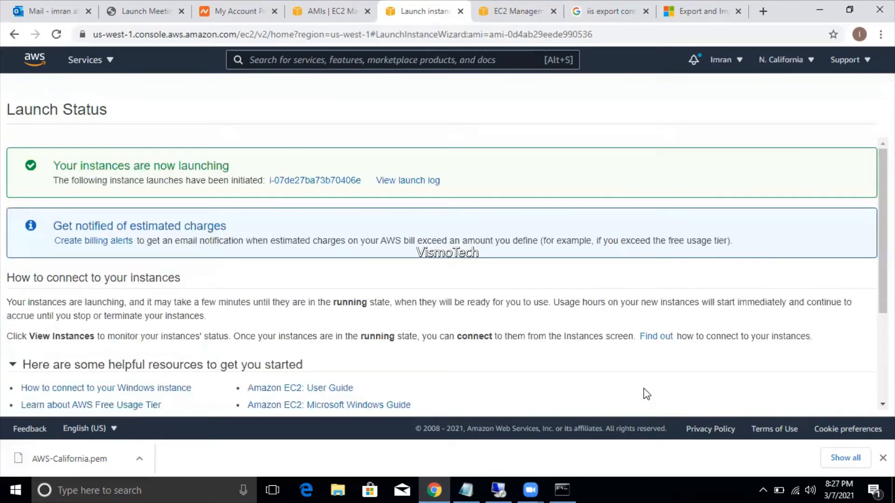
# Step: Open the new instance i-07de27ba73b70406e and save its name as 'California'
pyautogui.click(352, 181)
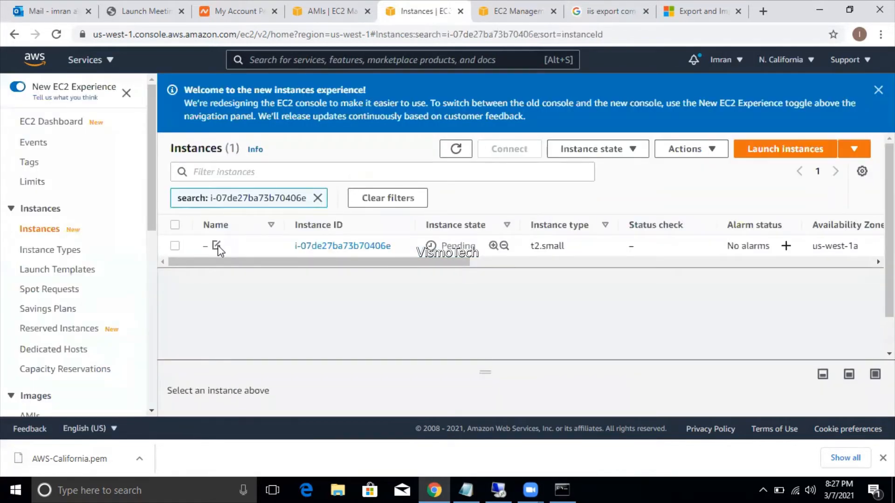
pyautogui.click(215, 245)
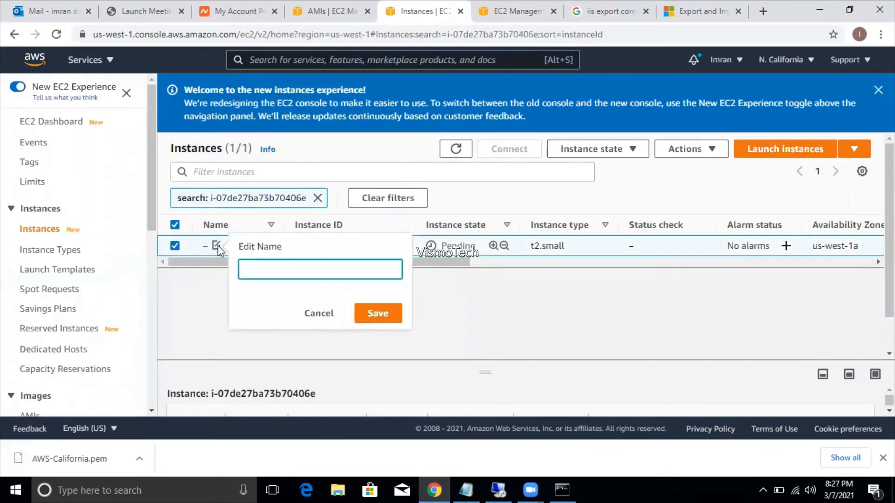
pyautogui.write('Server-California')
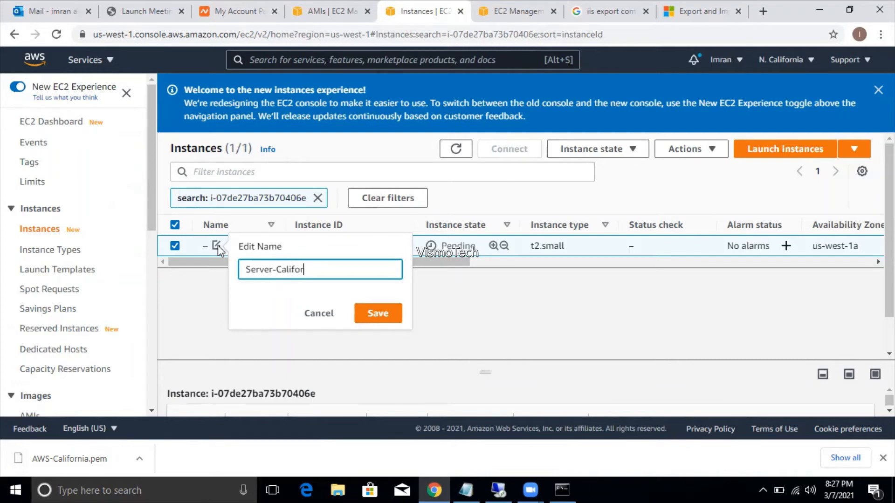
pyautogui.hotkey('ctrl', 'a')
pyautogui.write('a')
pyautogui.press('BackSpace')
pyautogui.write('Server-Ca')
pyautogui.hotkey('ctrl', 'a')
pyautogui.write('lifornia')
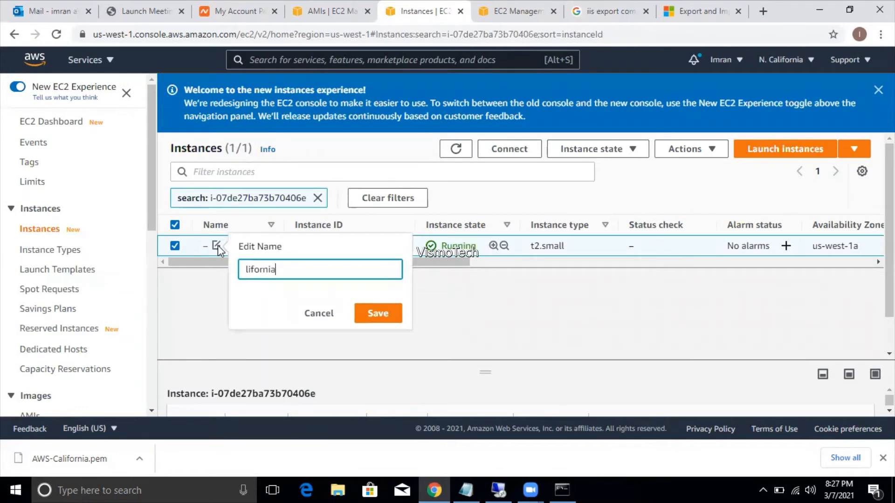
pyautogui.press('Home')
pyautogui.write('Ca')
pyautogui.click(368, 318)
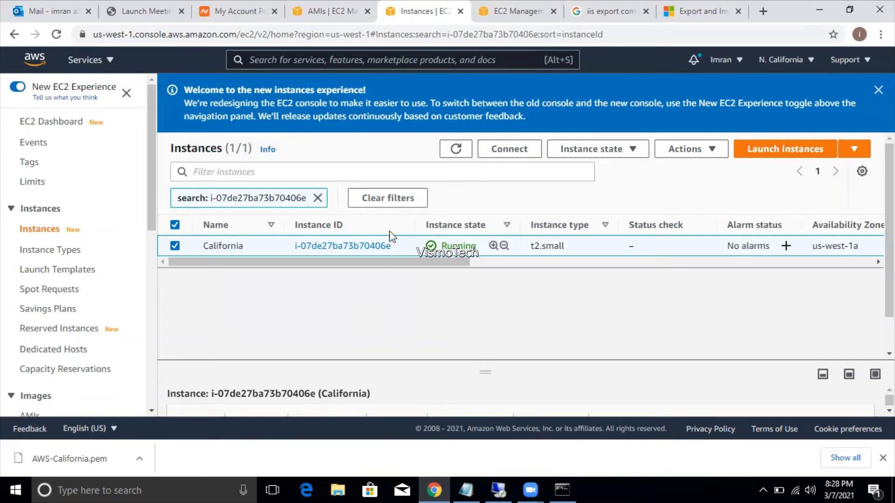
# Step: Glance at the AMIs and security group tabs, then refresh California's listing to show Initializing
pyautogui.click(313, 14)
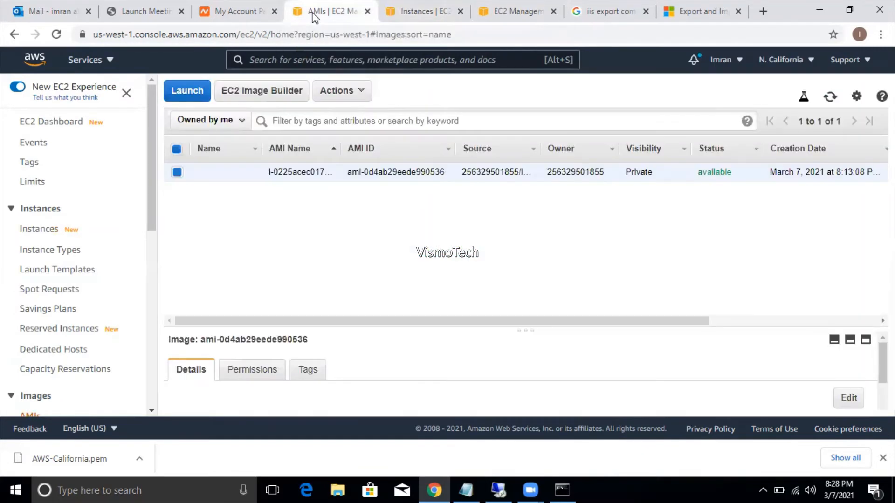
pyautogui.click(48, 230)
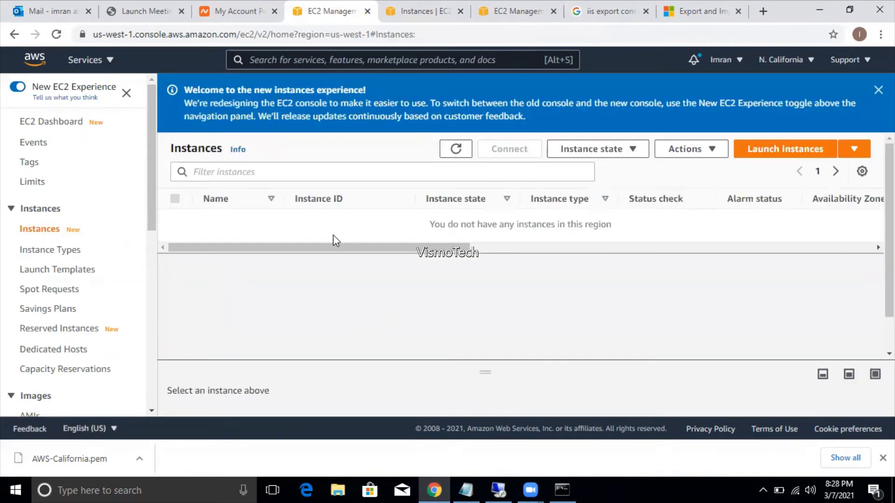
pyautogui.click(399, 13)
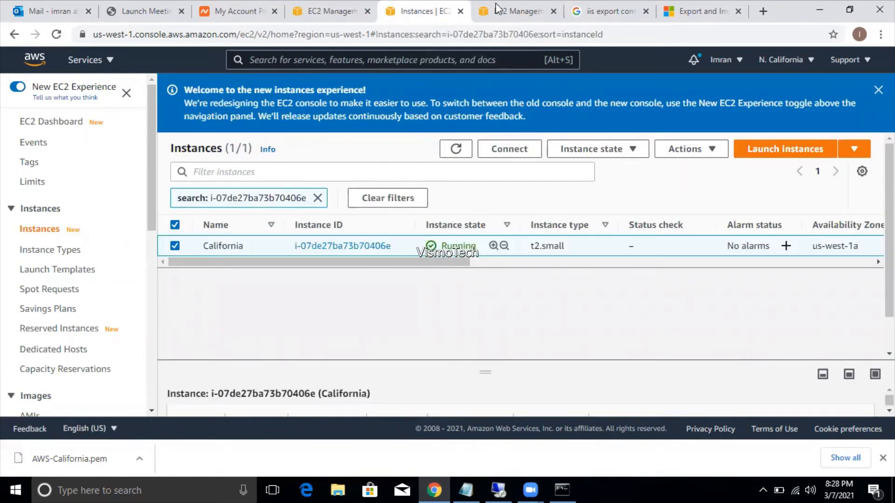
pyautogui.click(523, 3)
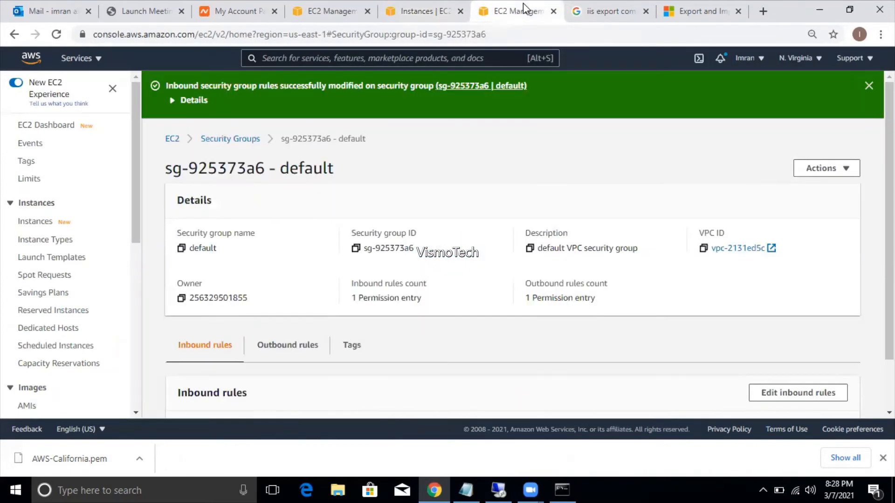
pyautogui.click(418, 15)
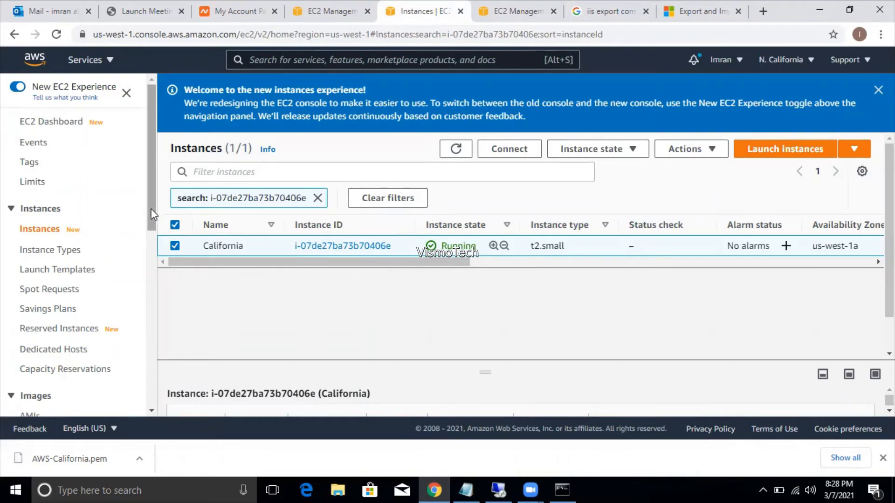
pyautogui.moveTo(152, 215); pyautogui.dragTo(157, 260)
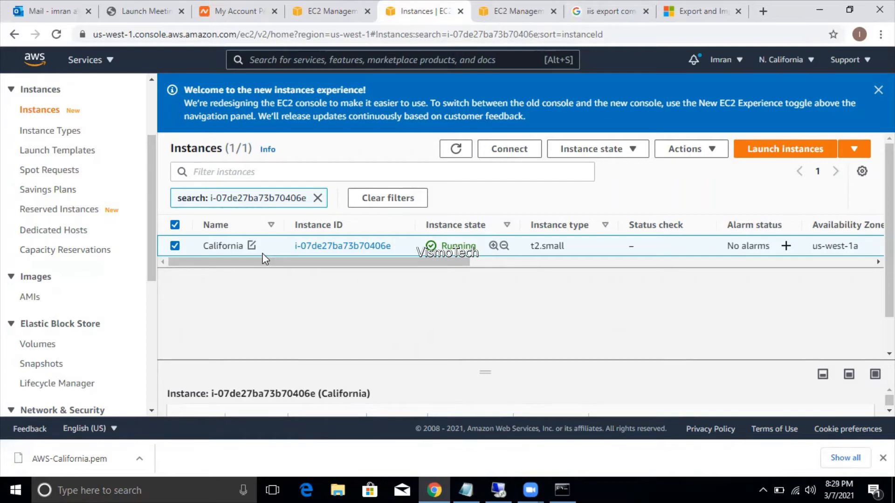
pyautogui.click(468, 152)
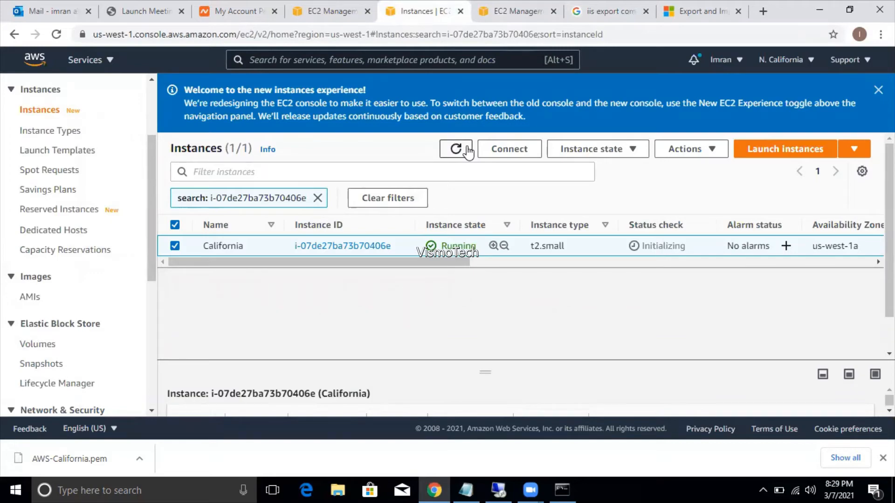
# Step: On the remote server, reopen vismotech.com's Site Bindings showing two http bindings on port 80
pyautogui.click(498, 489)
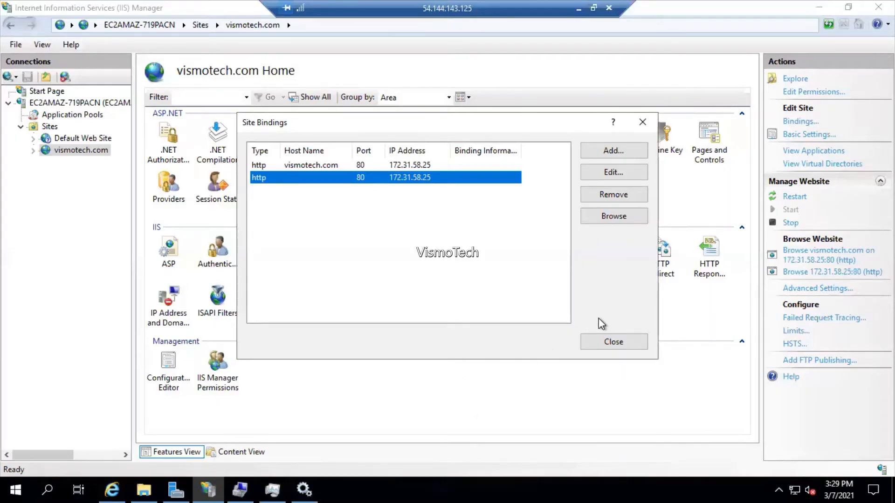
pyautogui.click(605, 344)
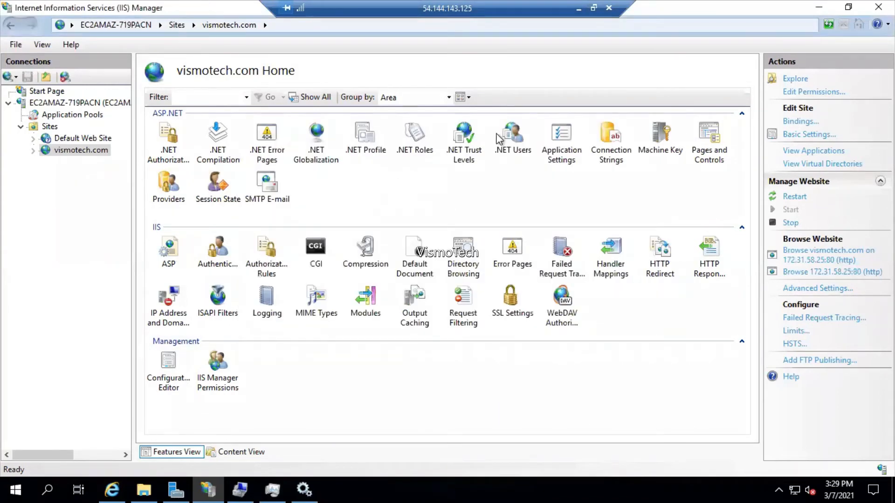
pyautogui.click(800, 122)
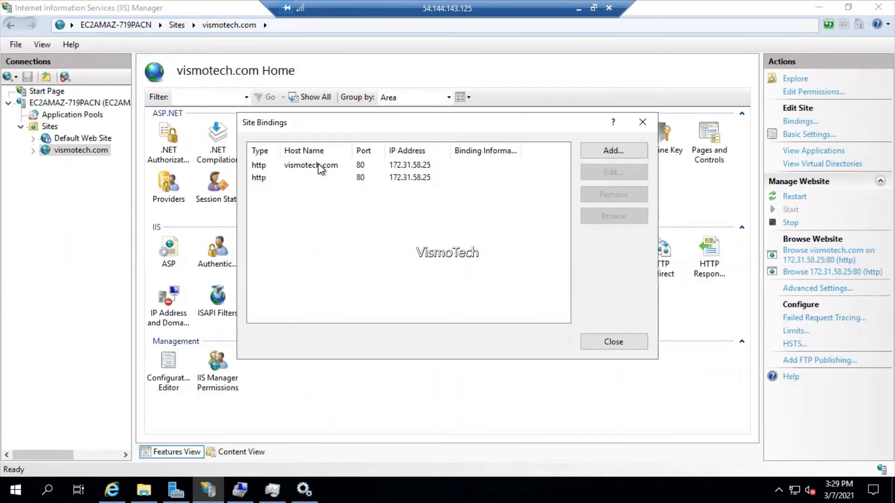
# Step: Browse the Before Server Migration folder on New Volume (E:) in File Explorer
pyautogui.click(143, 483)
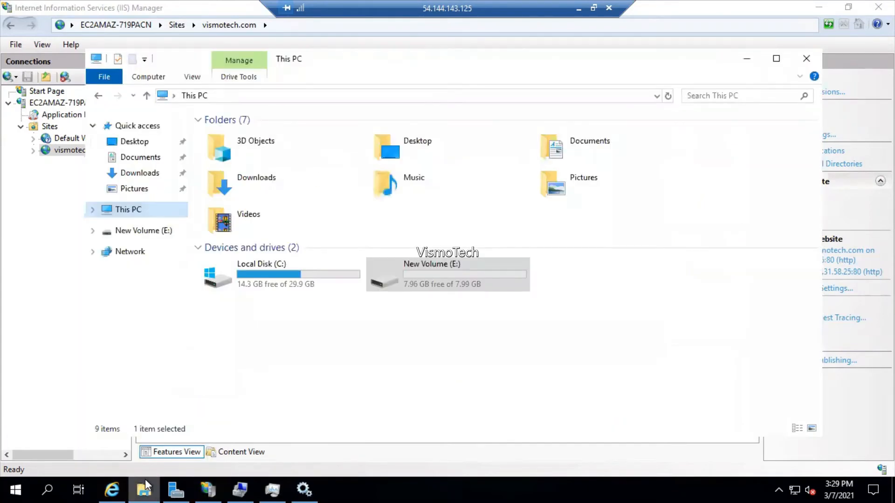
pyautogui.doubleClick(450, 289)
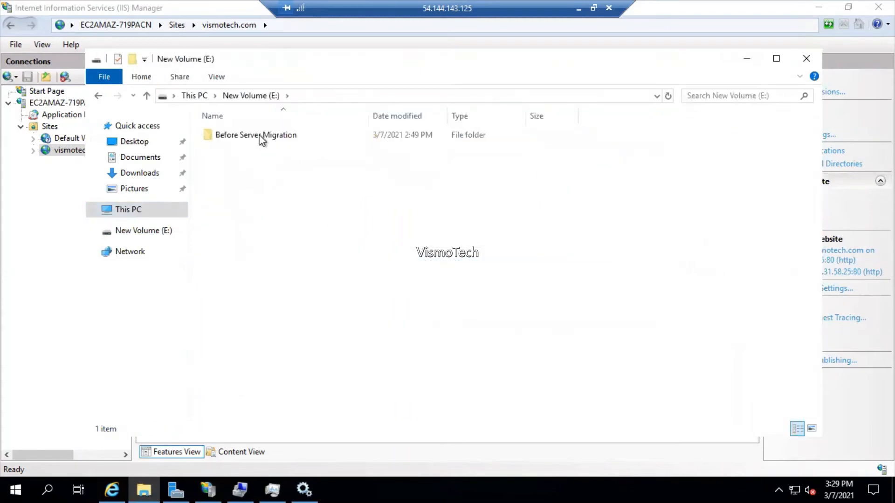
pyautogui.doubleClick(260, 136)
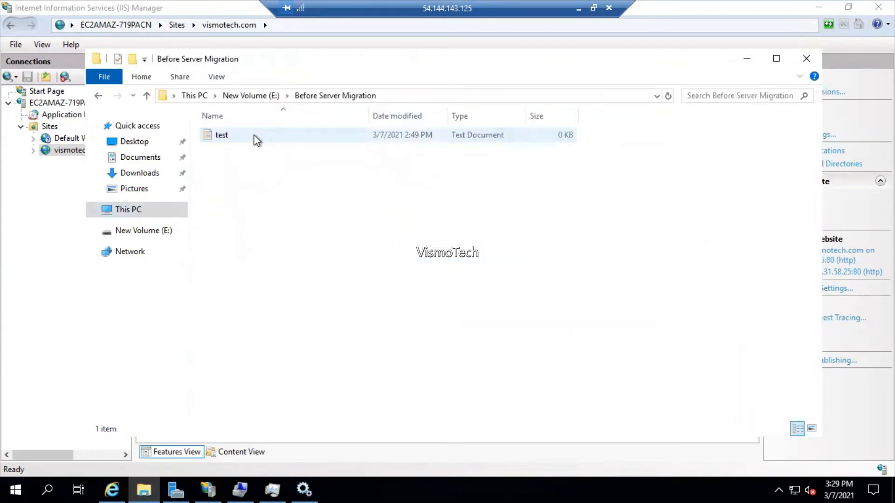
pyautogui.click(134, 214)
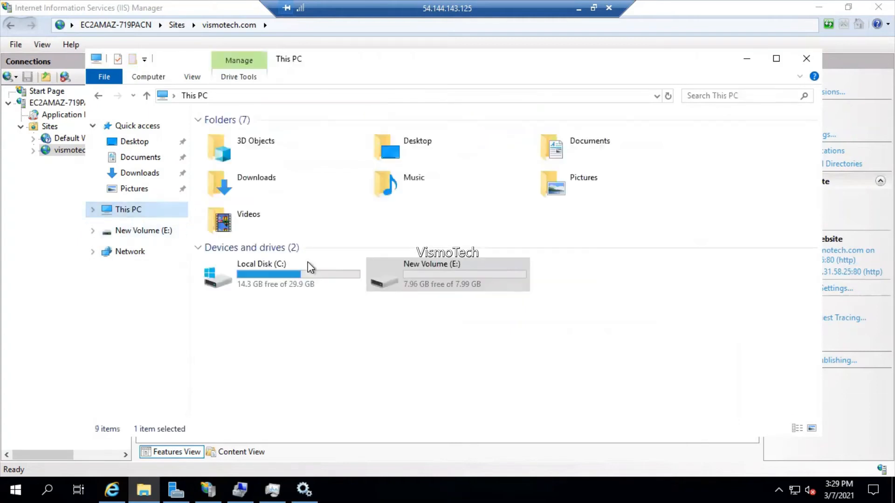
# Step: Open the empty C:\websites\test folder and minimise the remote session
pyautogui.doubleClick(290, 282)
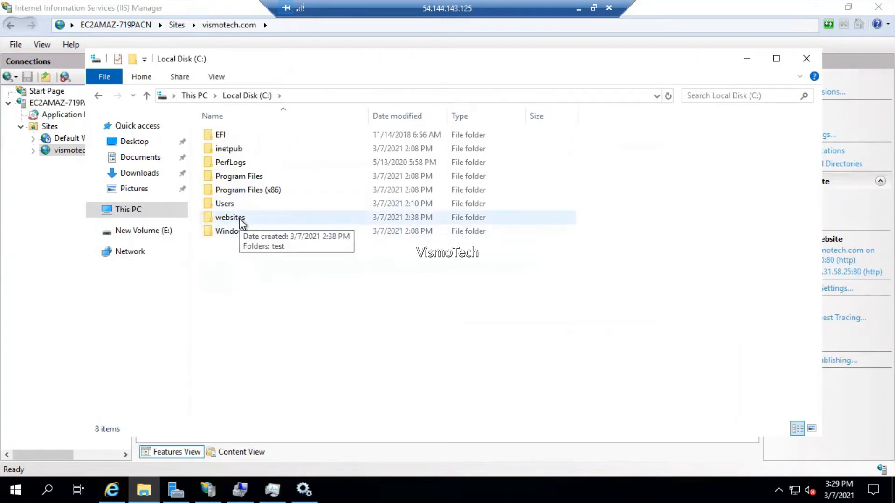
pyautogui.doubleClick(230, 218)
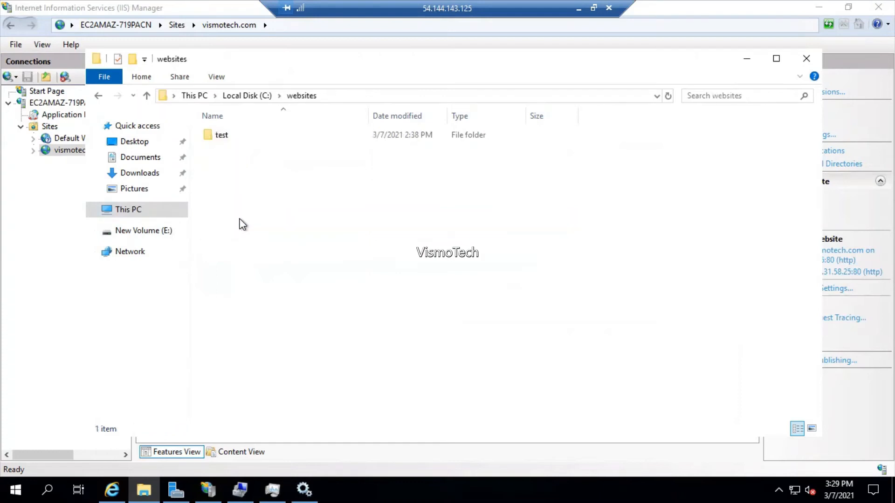
pyautogui.doubleClick(224, 136)
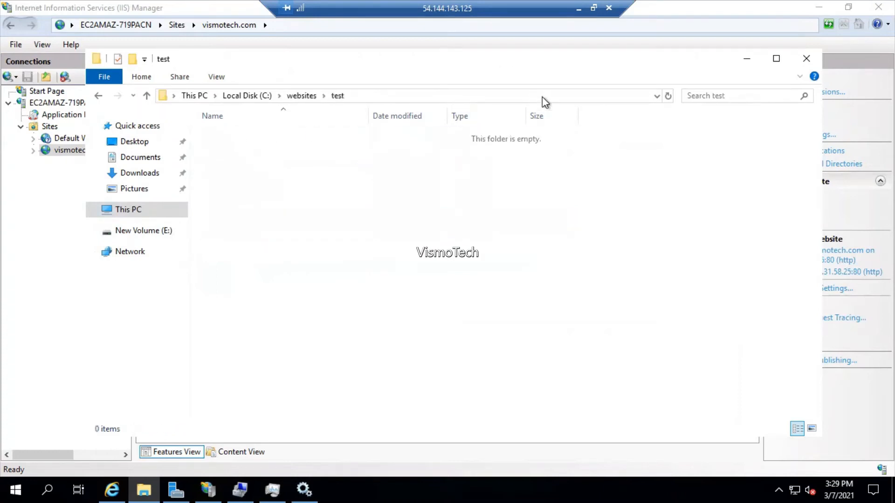
pyautogui.click(578, 7)
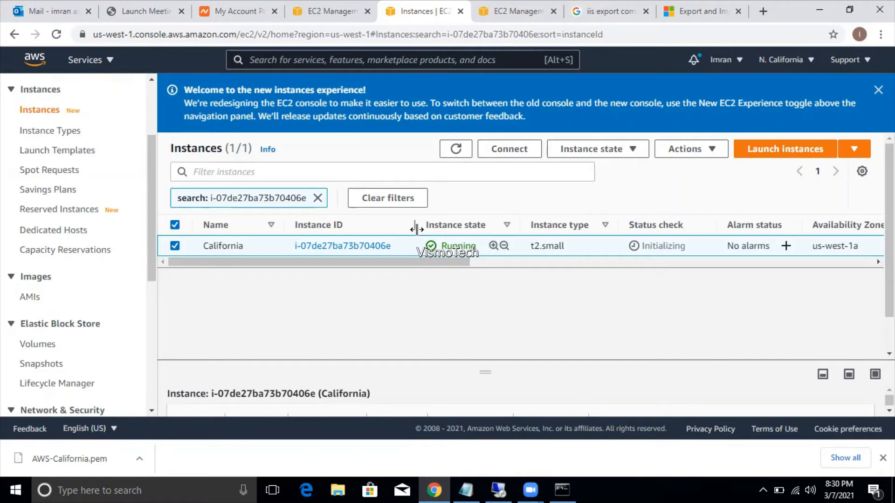
# Step: Refresh, clear the instance ID filter and enlarge the details pane showing 2/2 checks passed
pyautogui.click(455, 149)
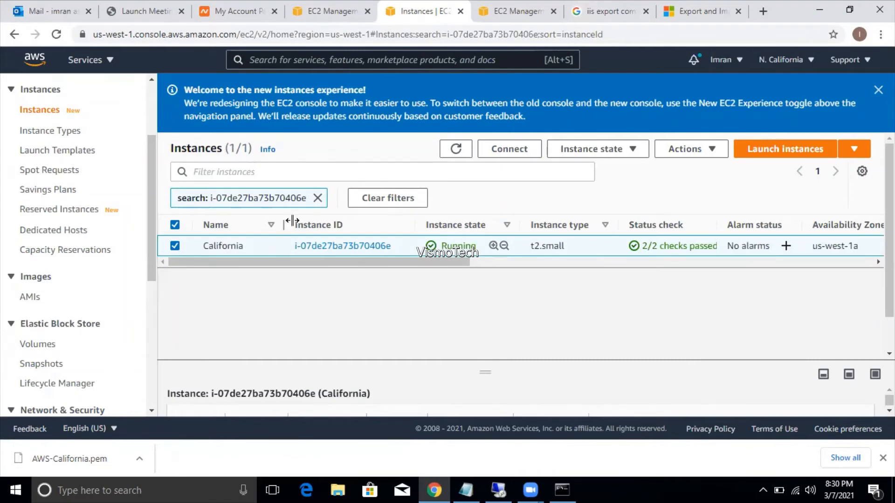
pyautogui.click(318, 199)
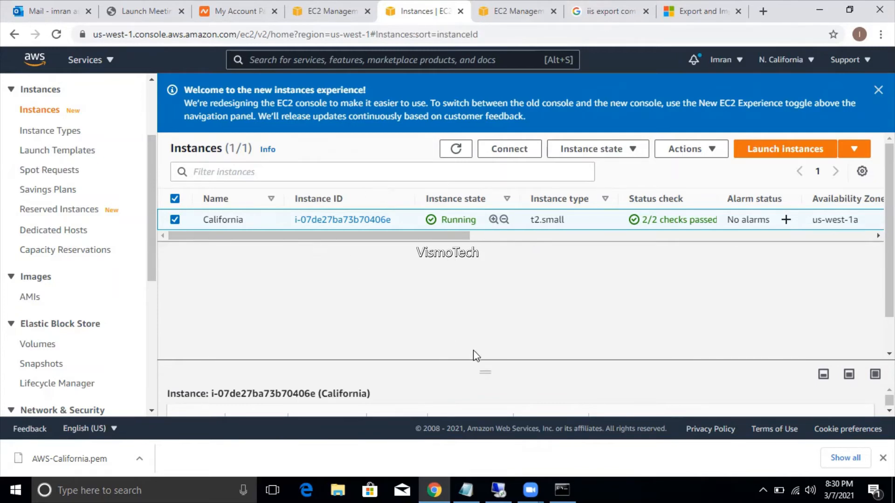
pyautogui.moveTo(476, 360); pyautogui.dragTo(473, 274)
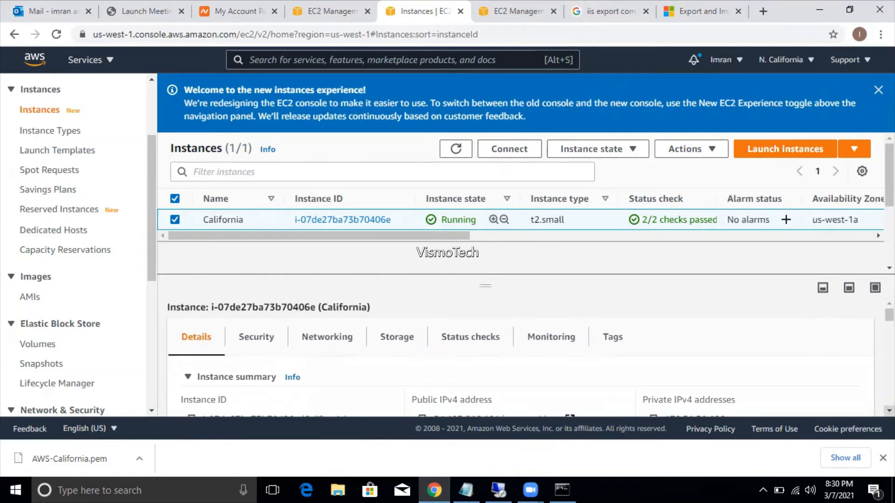
# Step: Note public IP 54.193.216.181 in Notepad under a separator line, with 'administrator' below it
pyautogui.scroll(-1, 889, 410)
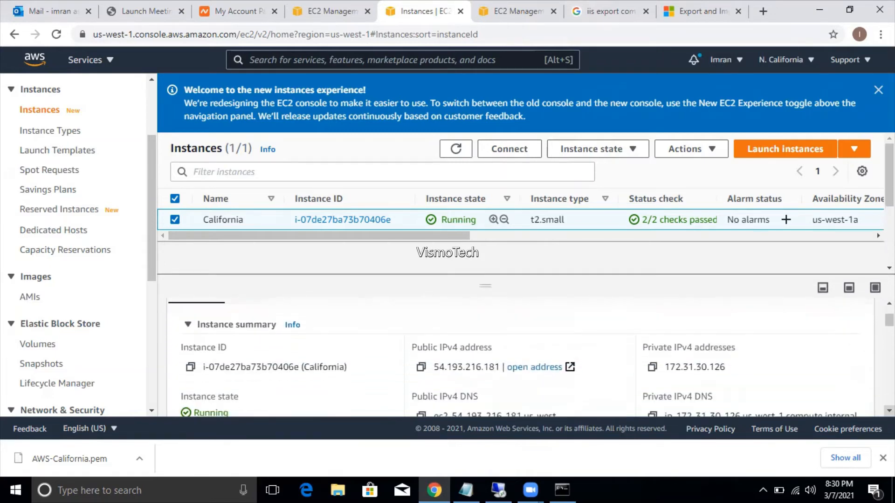
pyautogui.click(421, 368)
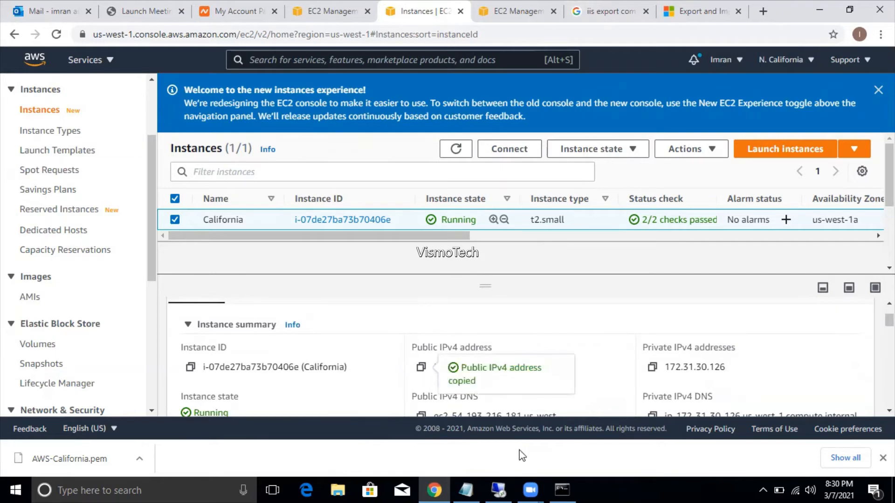
pyautogui.click(467, 489)
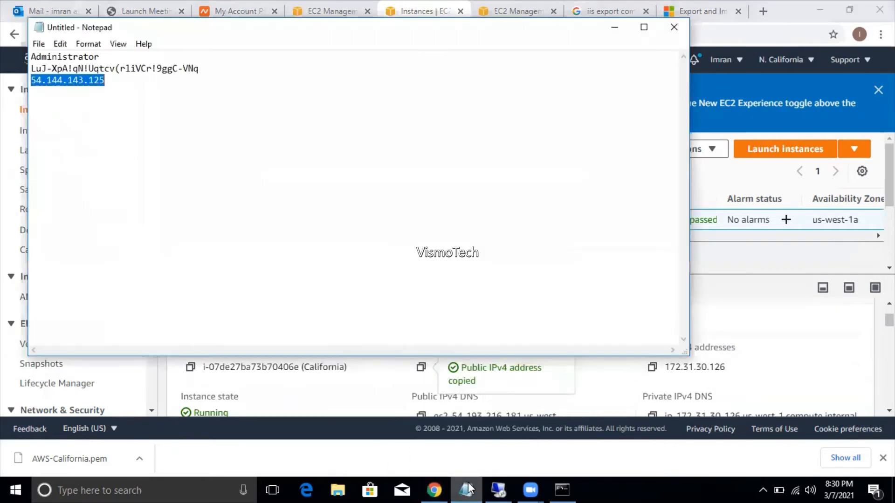
pyautogui.click(231, 84)
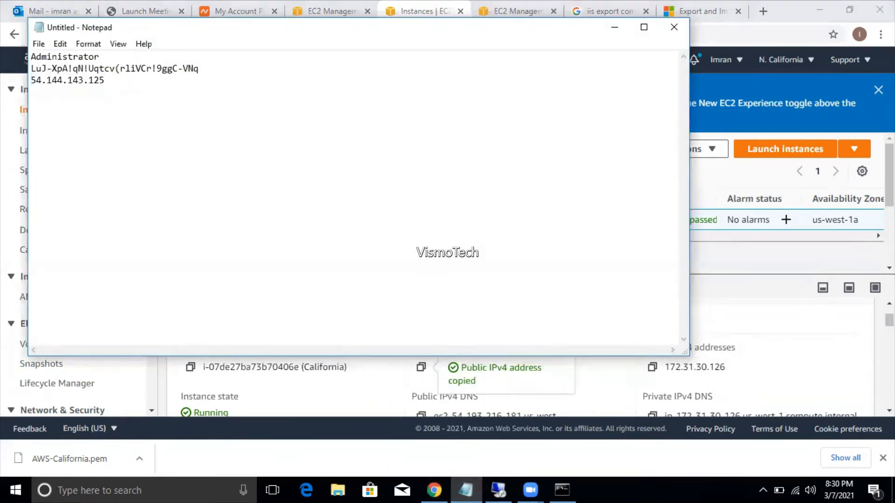
pyautogui.press('Return')
pyautogui.press('Return')
pyautogui.write('===========================')
pyautogui.press('Return')
pyautogui.press('Return')
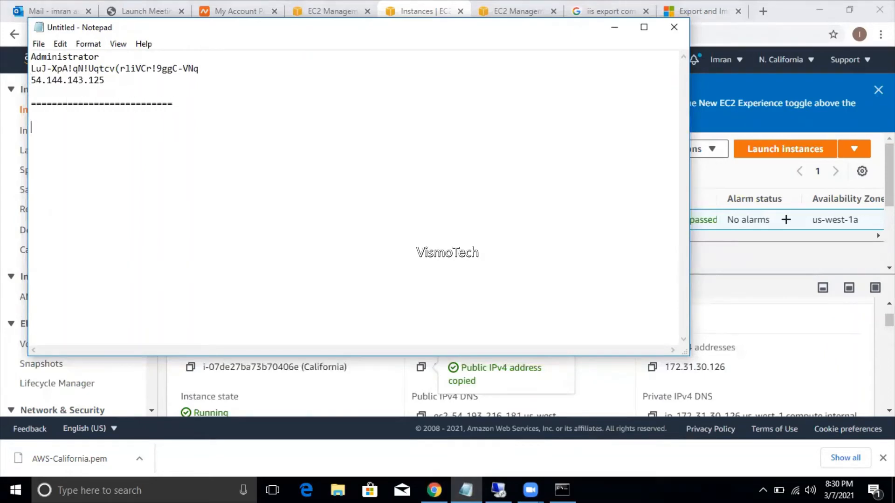
pyautogui.hotkey('ctrl', 'v')
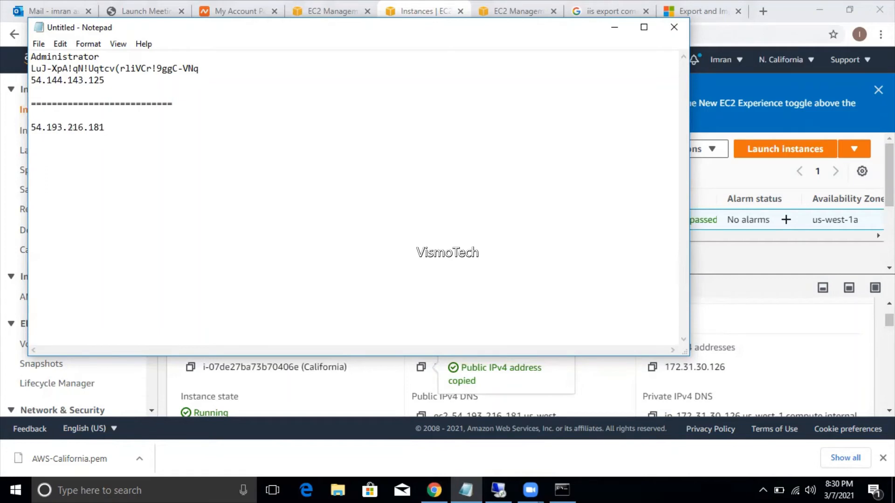
pyautogui.press('Return')
pyautogui.write('administrator')
pyautogui.press('Return')
pyautogui.hotkey('alt', 'Tab')
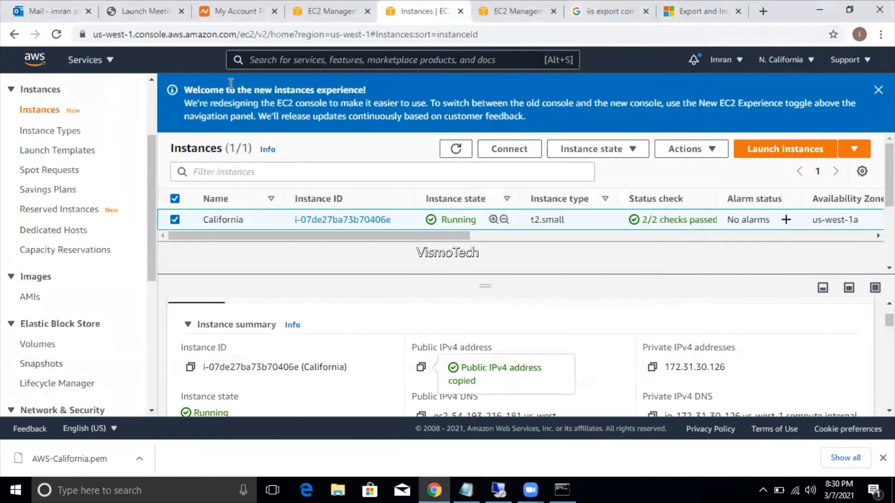
pyautogui.rightClick(225, 219)
pyautogui.moveTo(255, 326)
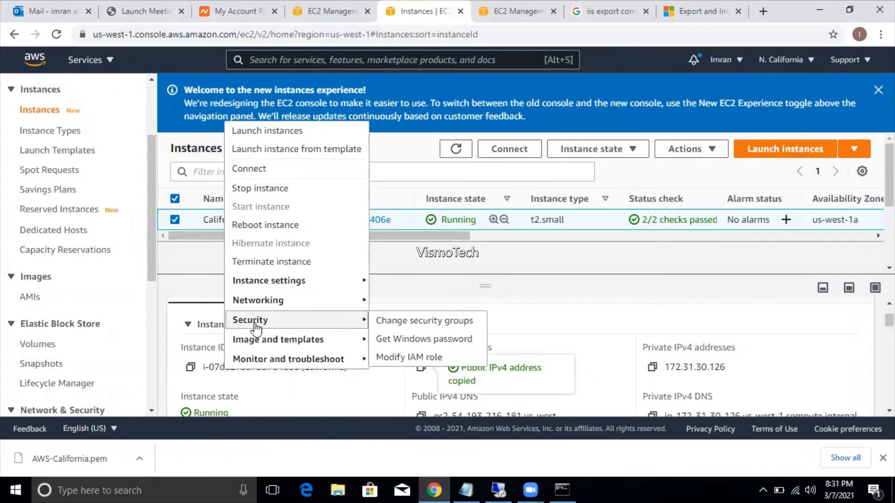
pyautogui.click(381, 344)
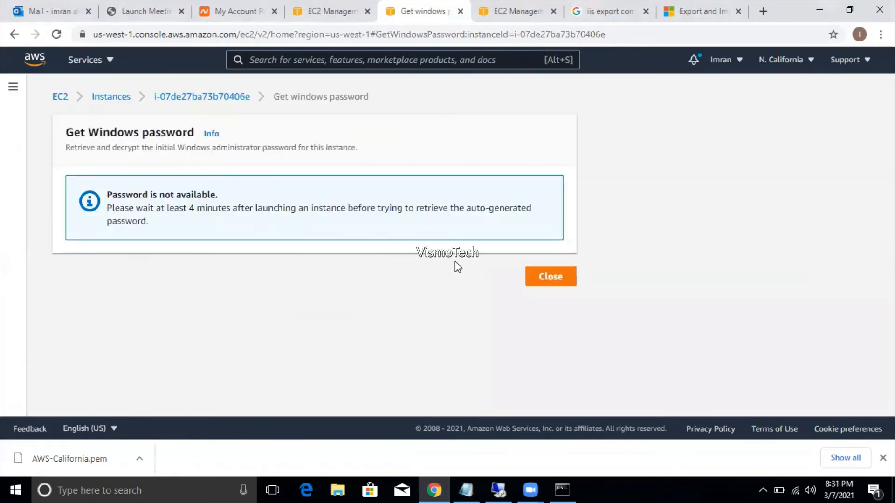
pyautogui.click(542, 280)
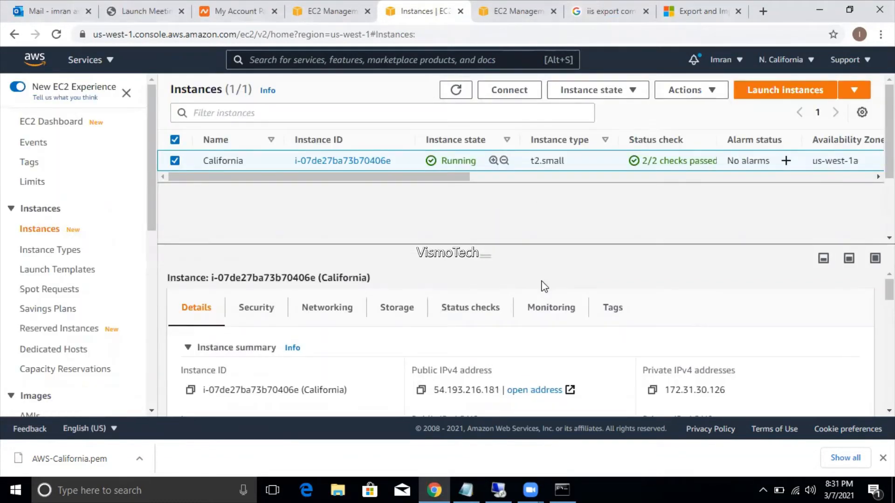
pyautogui.click(464, 93)
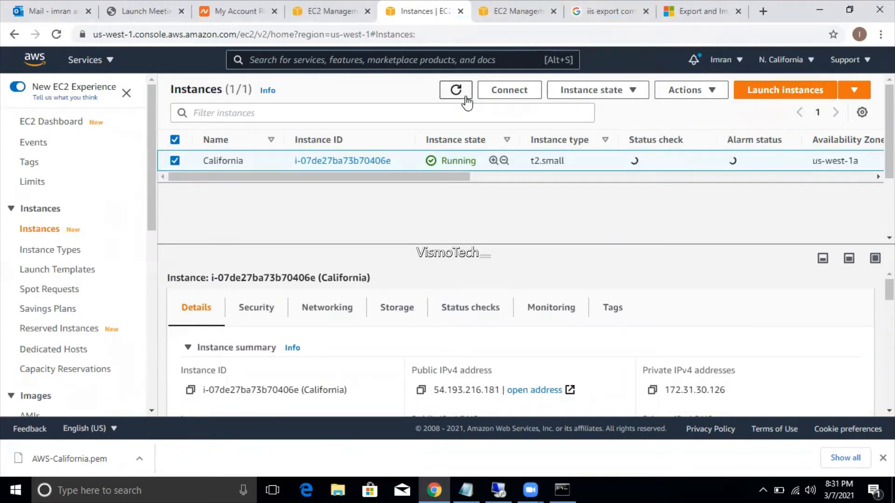
pyautogui.click(466, 99)
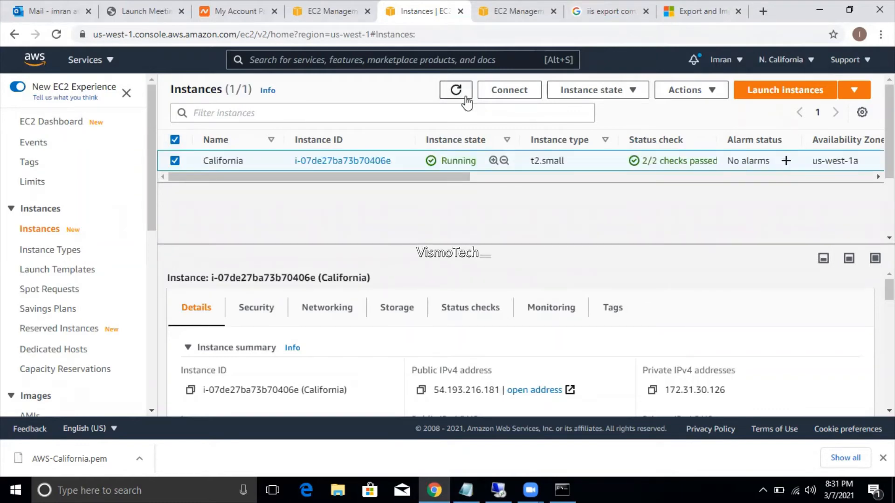
pyautogui.rightClick(238, 163)
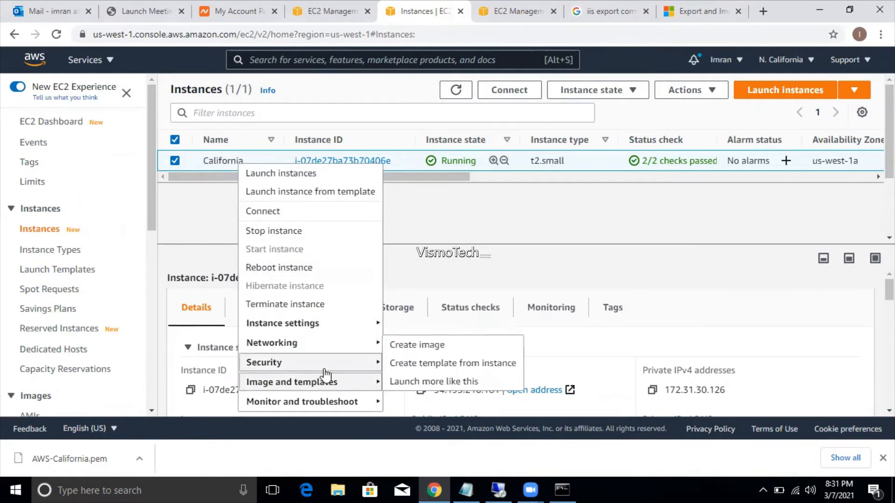
pyautogui.moveTo(343, 372)
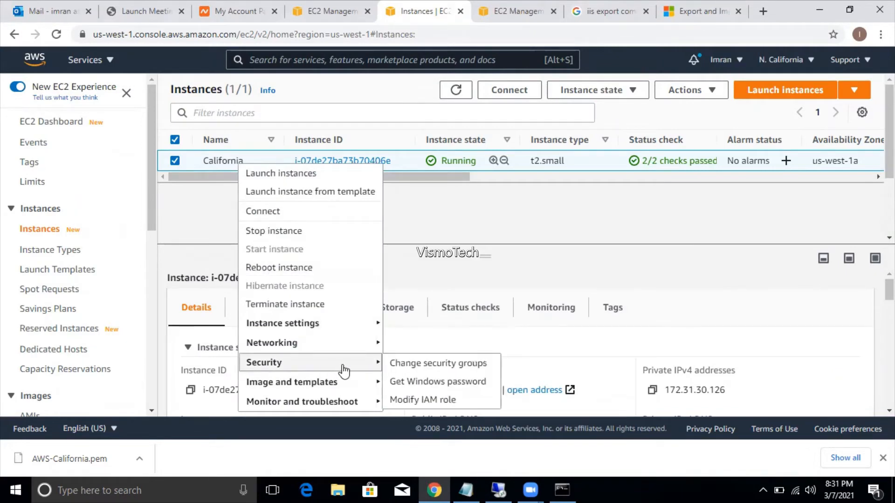
pyautogui.click(410, 382)
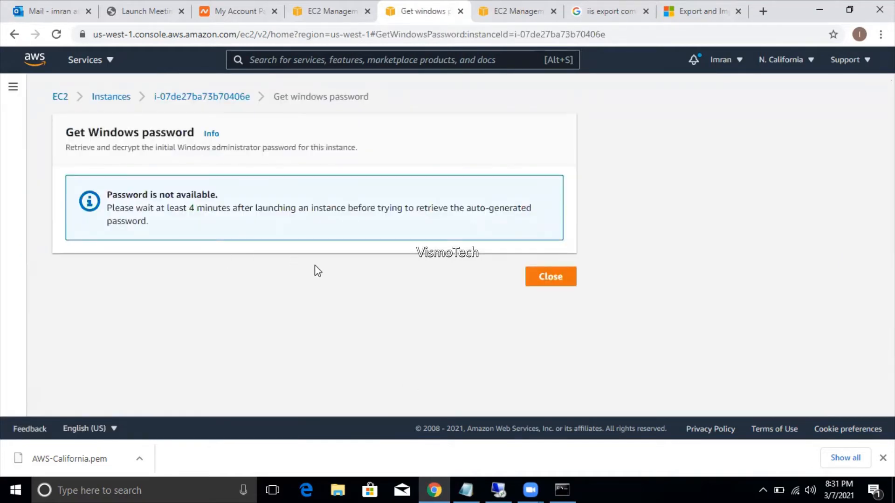
pyautogui.click(534, 290)
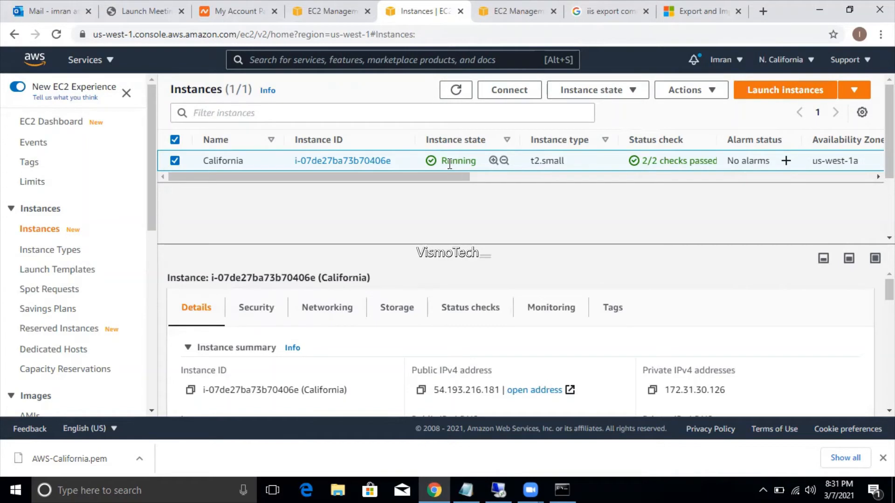
pyautogui.click(478, 487)
pyautogui.moveTo(106, 127); pyautogui.dragTo(28, 127)
pyautogui.hotkey('ctrl', 'c')
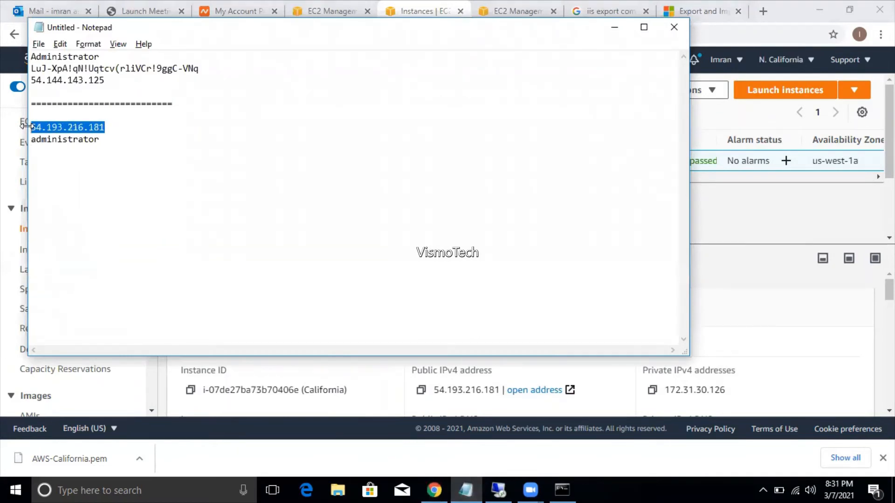
pyautogui.press('super+r')
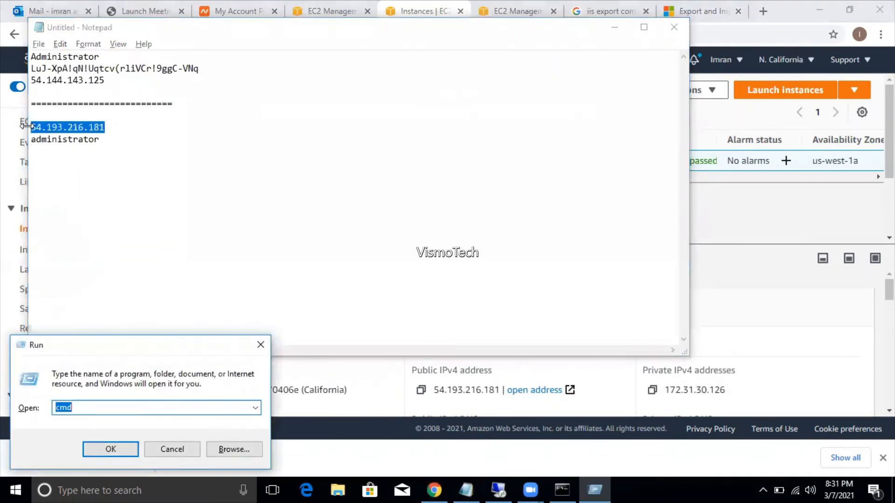
pyautogui.write('mstsc')
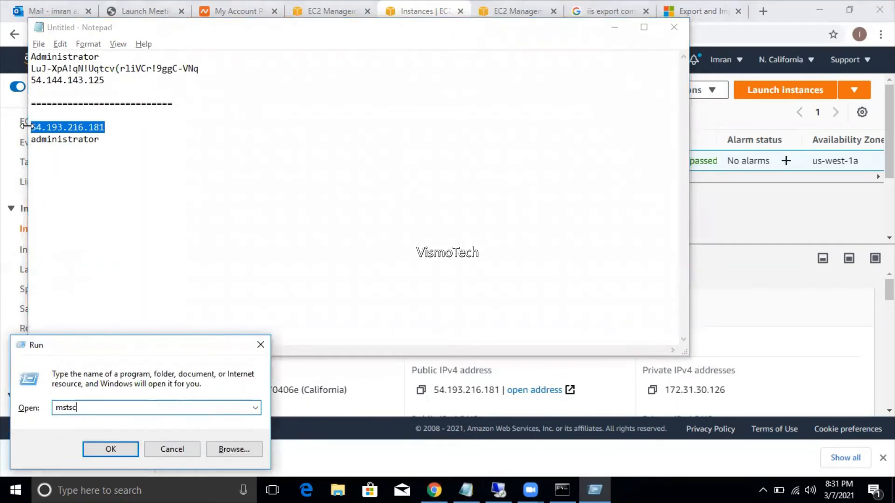
pyautogui.press('Return')
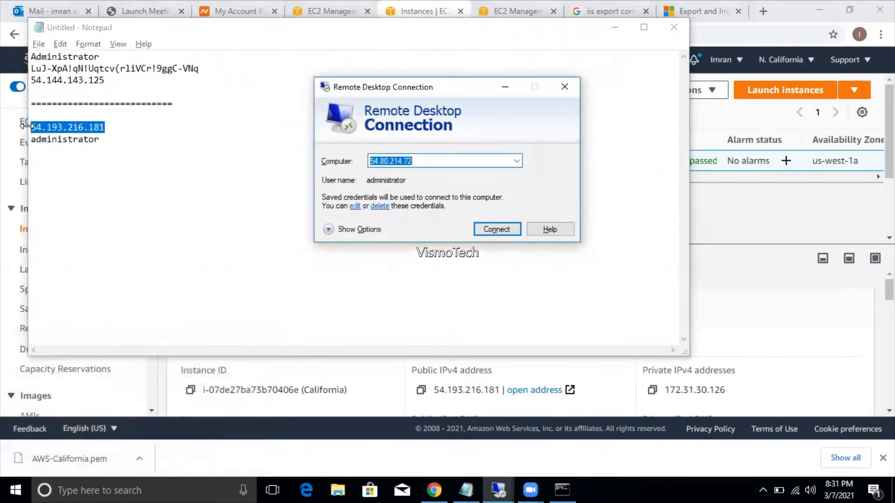
pyautogui.hotkey('ctrl', 'v')
pyautogui.press('Return')
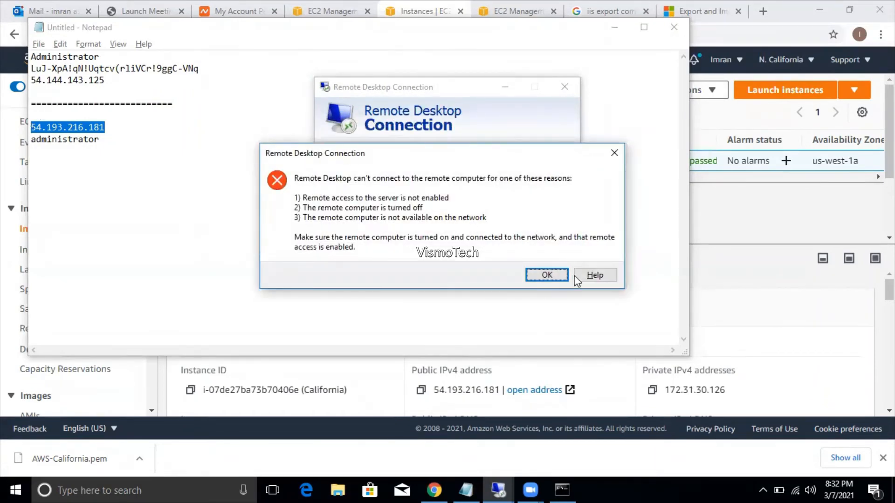
pyautogui.click(543, 275)
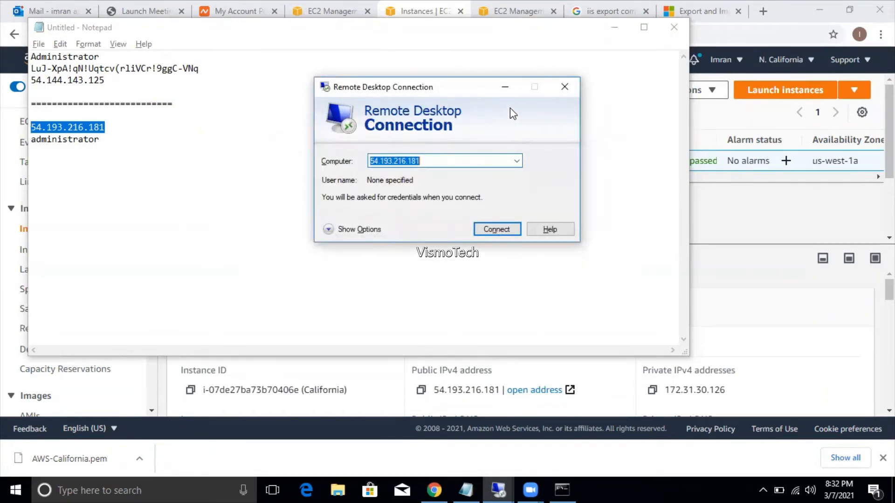
pyautogui.click(505, 87)
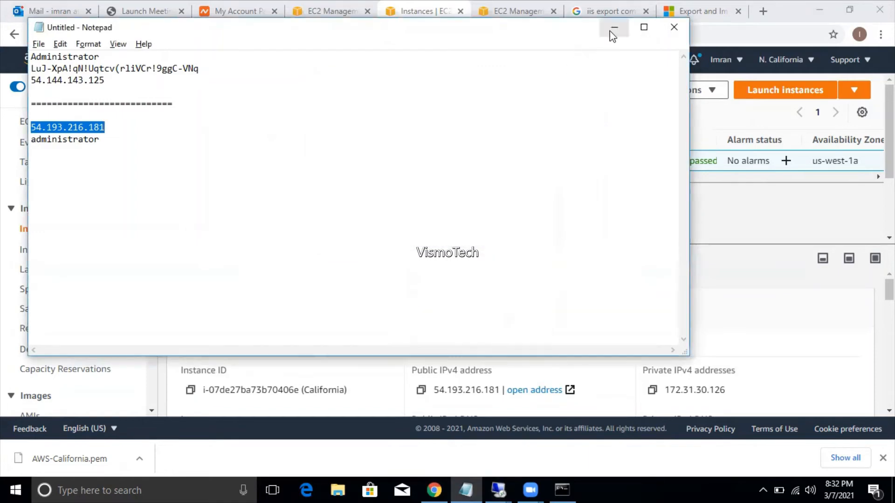
pyautogui.click(611, 31)
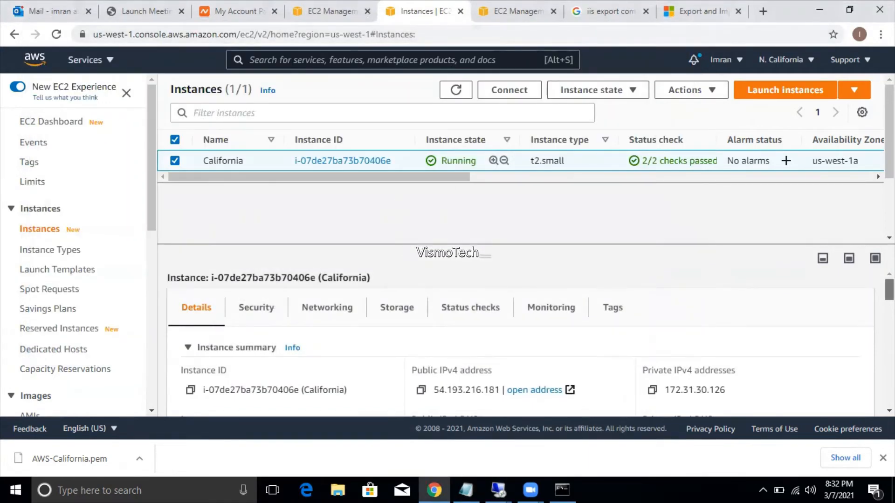
# Step: Open security group sg-7b48fb0d from the instance's Security details in a new browser tab
pyautogui.moveTo(890, 290)
pyautogui.mouseDown()
pyautogui.moveTo(889, 305)
pyautogui.moveTo(889, 289)
pyautogui.mouseUp()
pyautogui.click(263, 320)
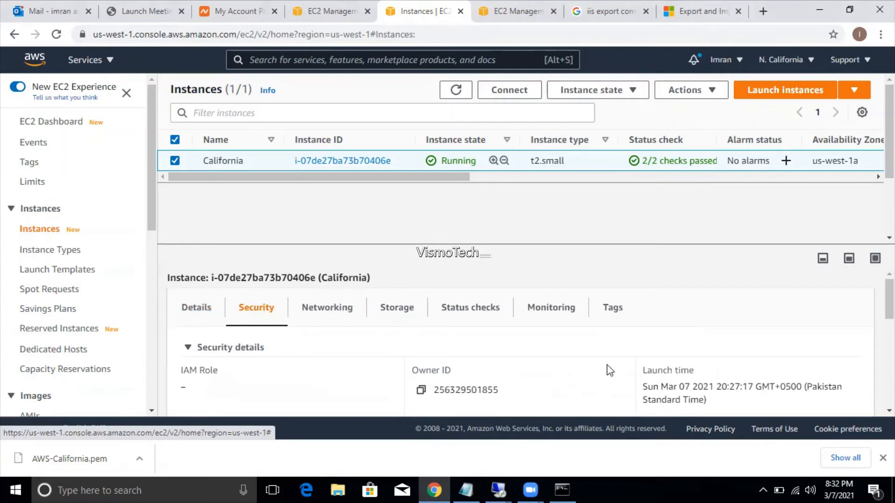
pyautogui.moveTo(889, 301); pyautogui.dragTo(889, 340)
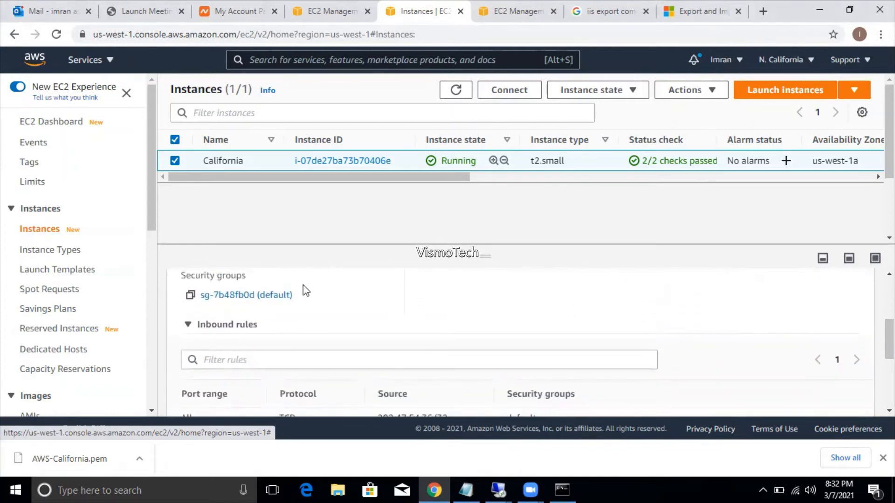
pyautogui.rightClick(291, 297)
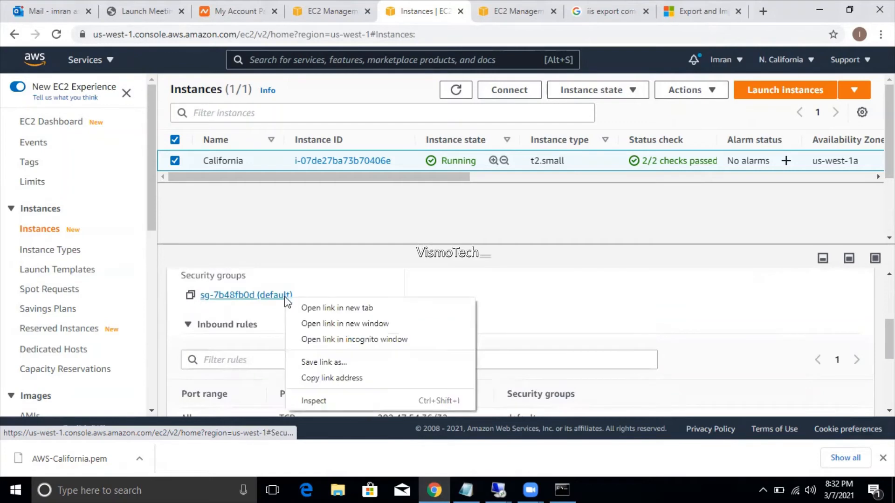
pyautogui.click(313, 308)
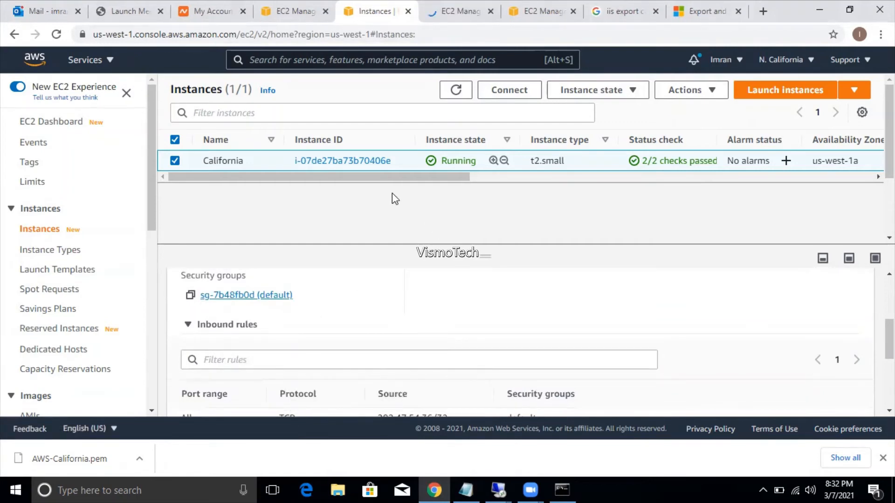
pyautogui.moveTo(383, 177); pyautogui.dragTo(464, 198)
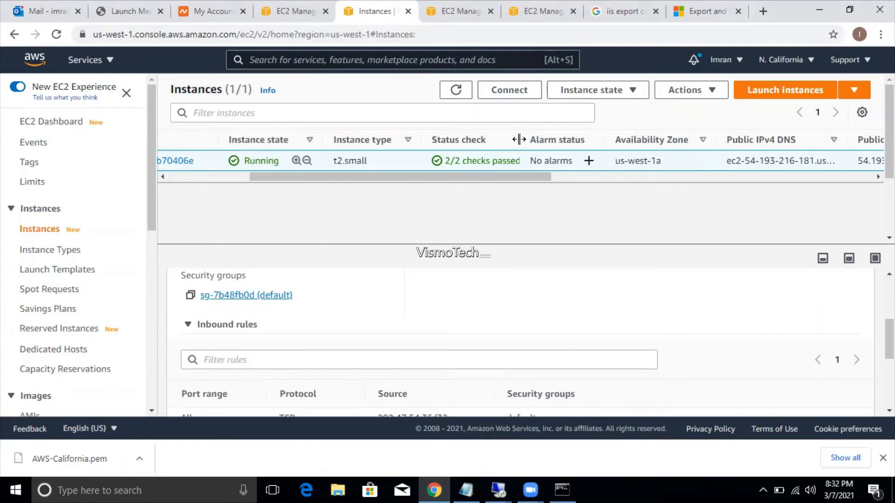
pyautogui.moveTo(525, 138); pyautogui.dragTo(561, 137)
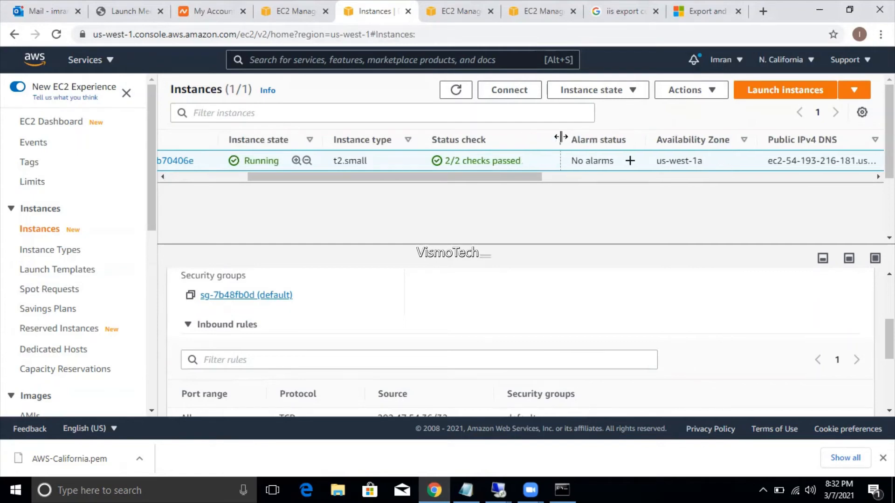
pyautogui.click(442, 4)
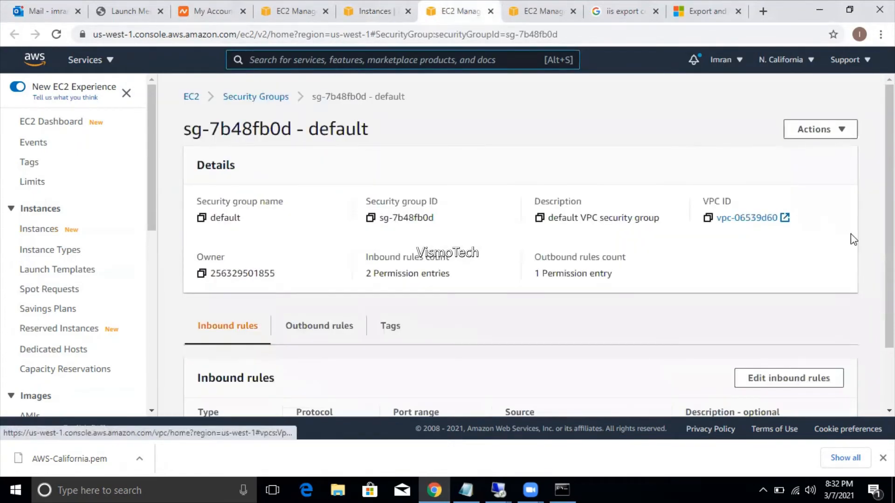
# Step: Add a third inbound rule of type All TCP to sg-7b48fb0d
pyautogui.scroll(-2, 867, 240)
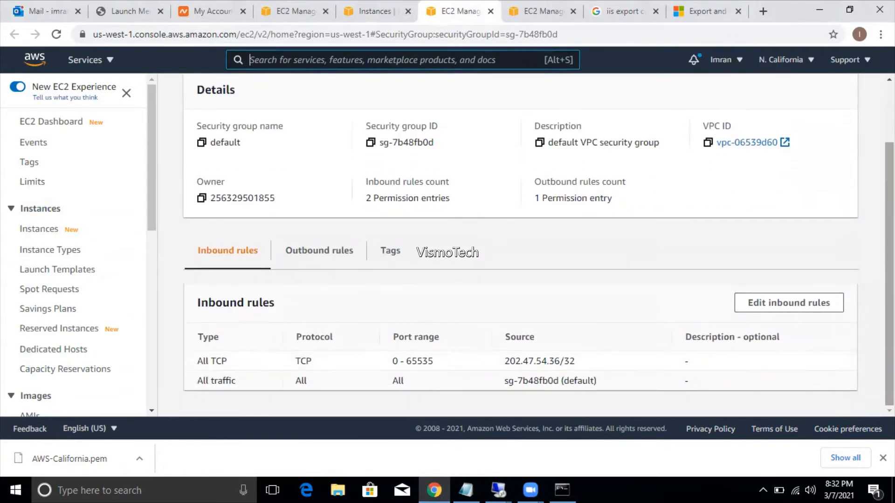
pyautogui.click(791, 310)
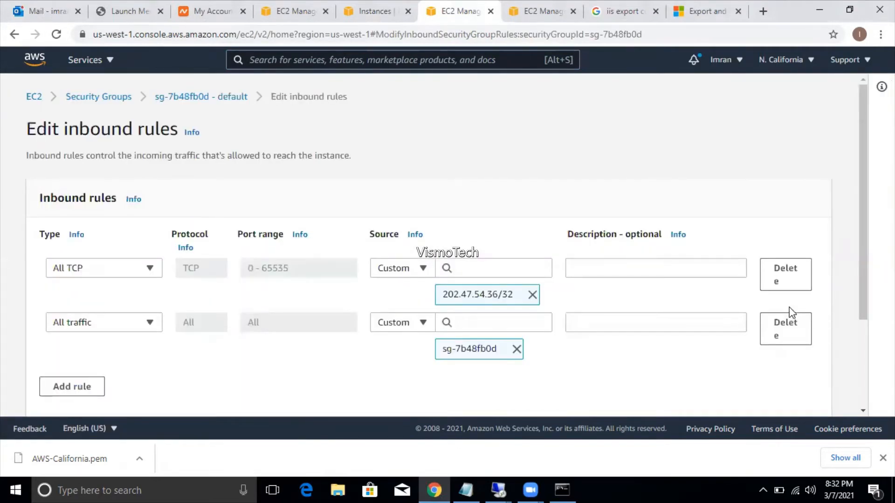
pyautogui.moveTo(863, 283); pyautogui.dragTo(862, 334)
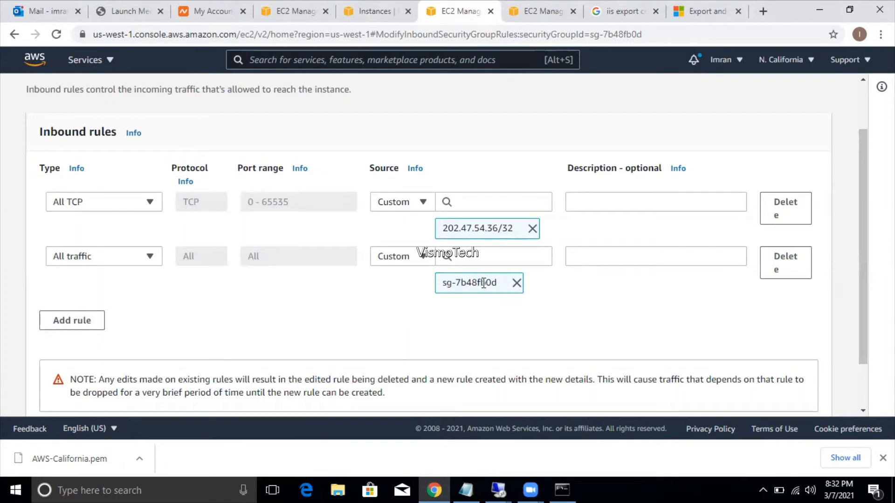
pyautogui.click(75, 325)
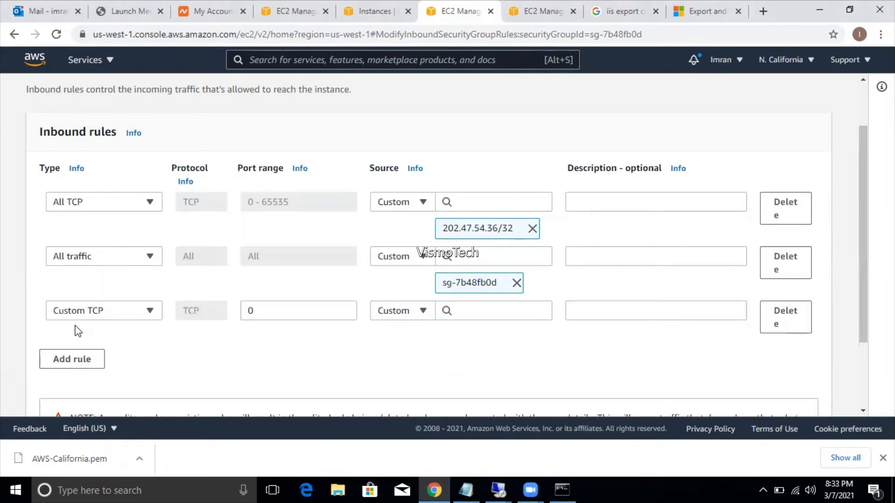
pyautogui.click(99, 313)
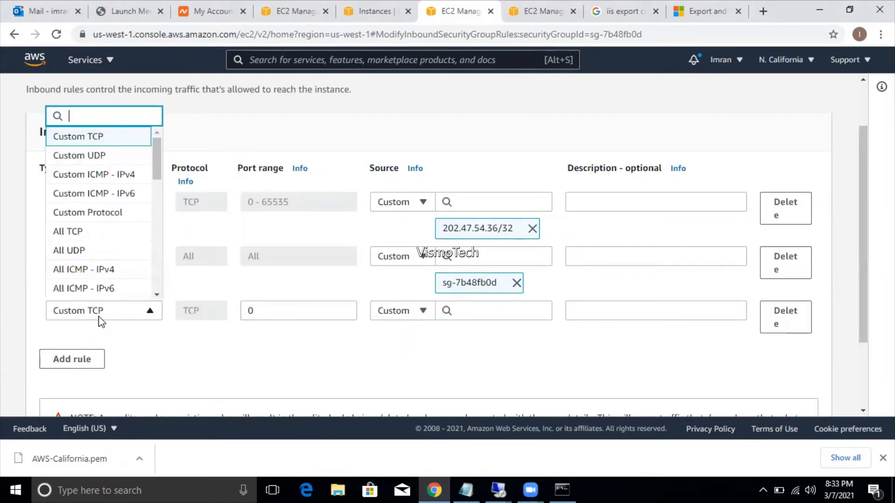
pyautogui.click(92, 238)
# Step: Set the new rule's source to 0.0.0.0/0 and save the inbound rules
pyautogui.click(456, 310)
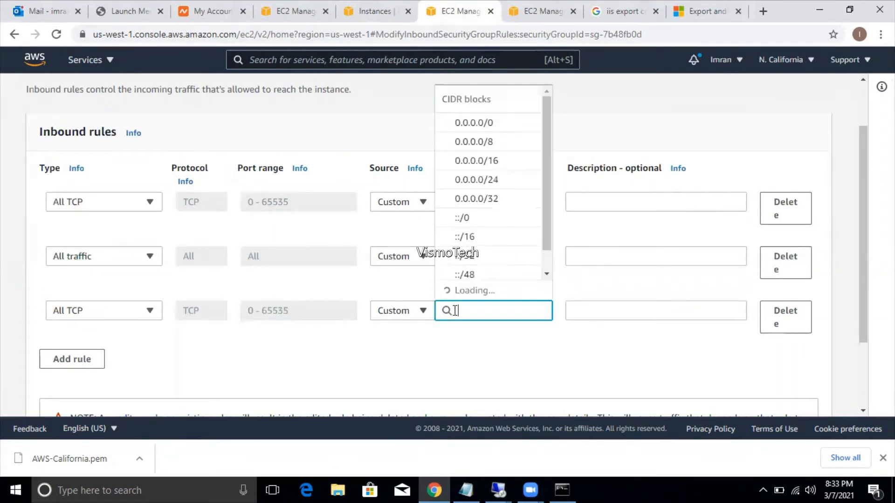
pyautogui.write('0')
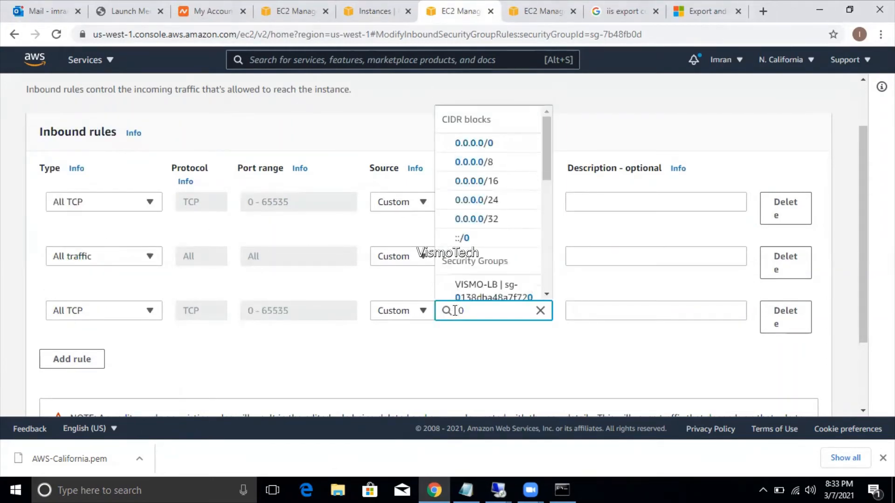
pyautogui.write('.0')
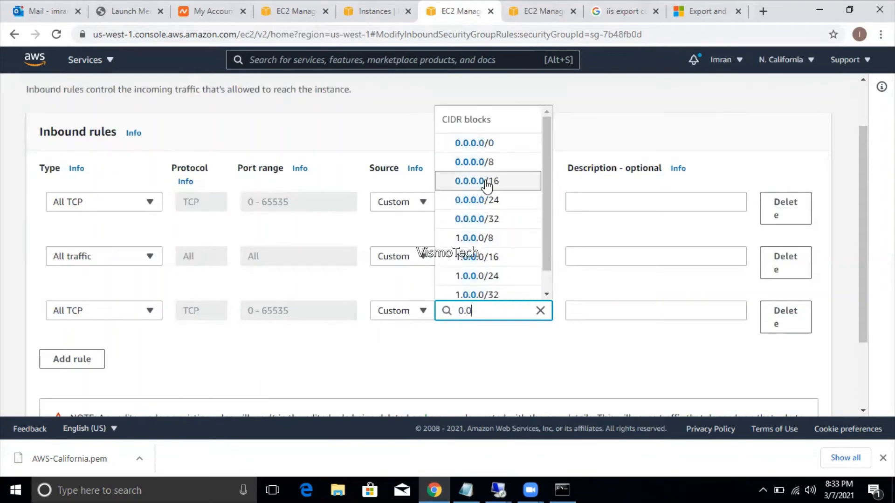
pyautogui.click(485, 144)
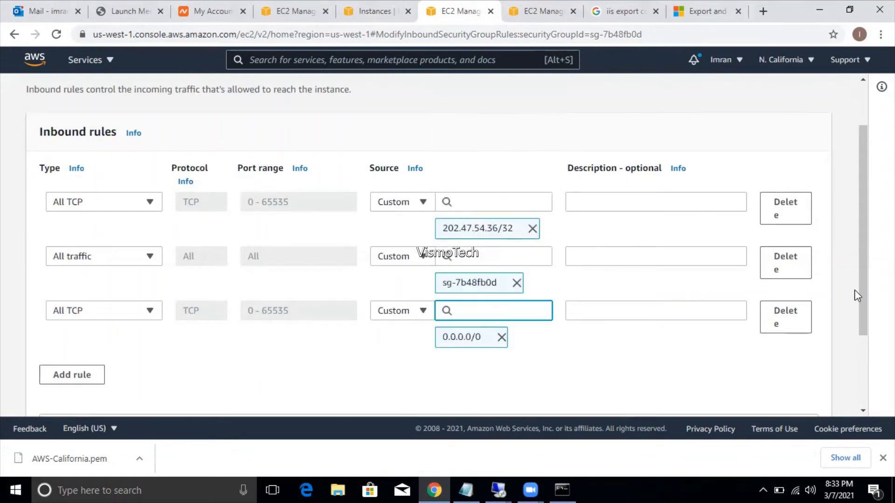
pyautogui.scroll(-3, 854, 290)
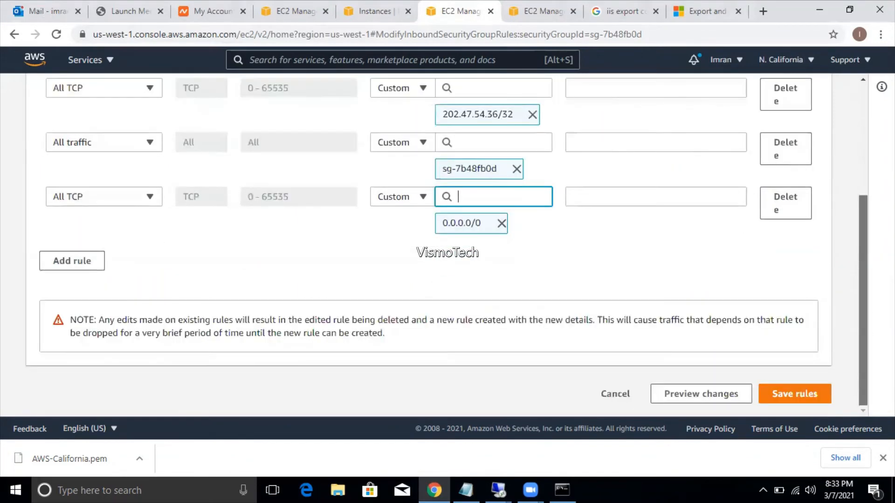
pyautogui.click(802, 397)
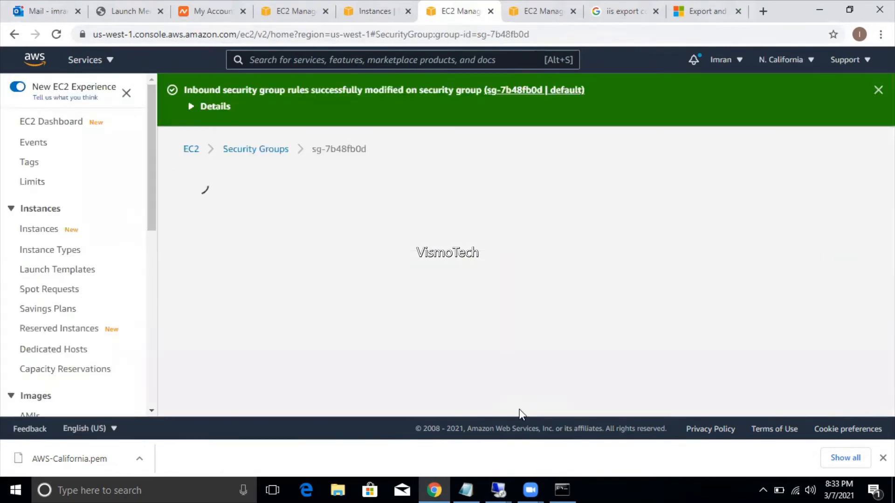
pyautogui.press('super+r')
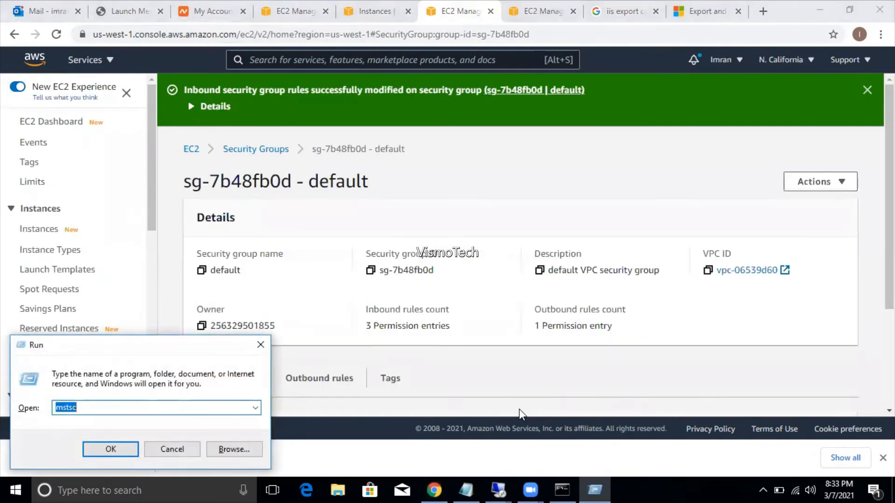
# Step: Start an mstsc connection to 54.193.216.181, then return to the EC2 Instances list
pyautogui.press('Return')
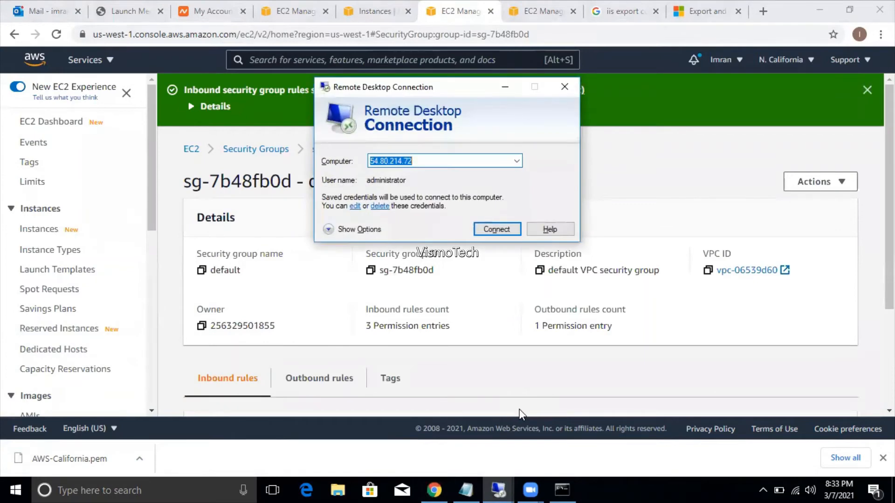
pyautogui.hotkey('ctrl', 'v')
pyautogui.press('Return')
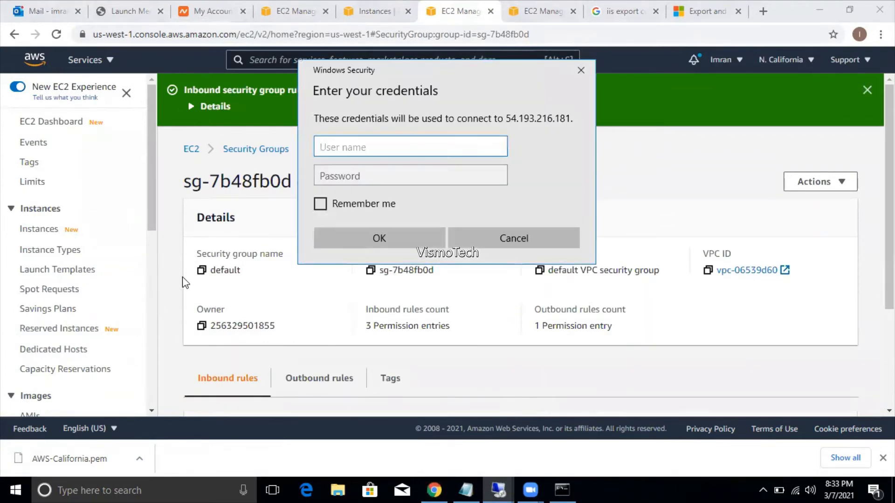
pyautogui.click(55, 228)
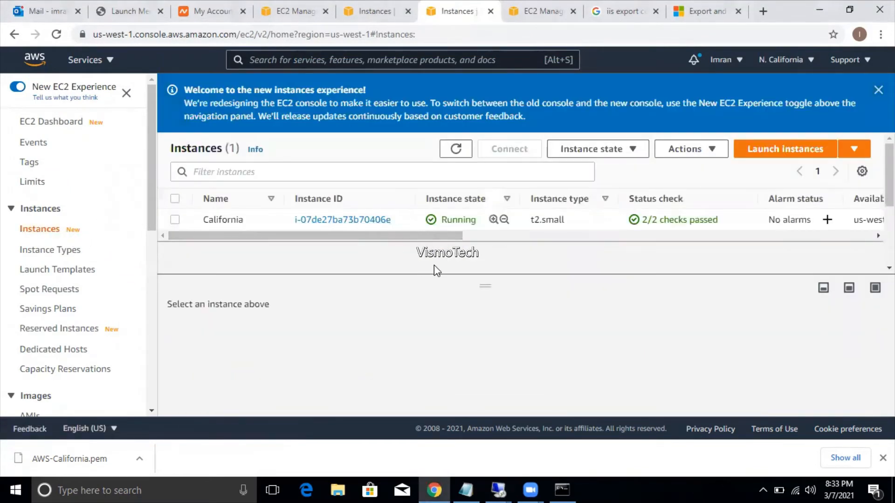
# Step: Select the California instance and scroll its Details panel toward Security groups
pyautogui.click(176, 220)
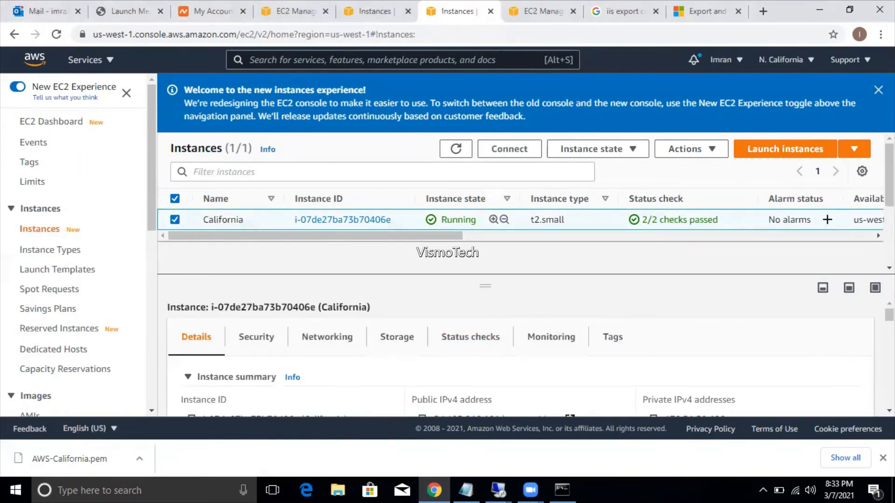
pyautogui.scroll(-1, 813, 414)
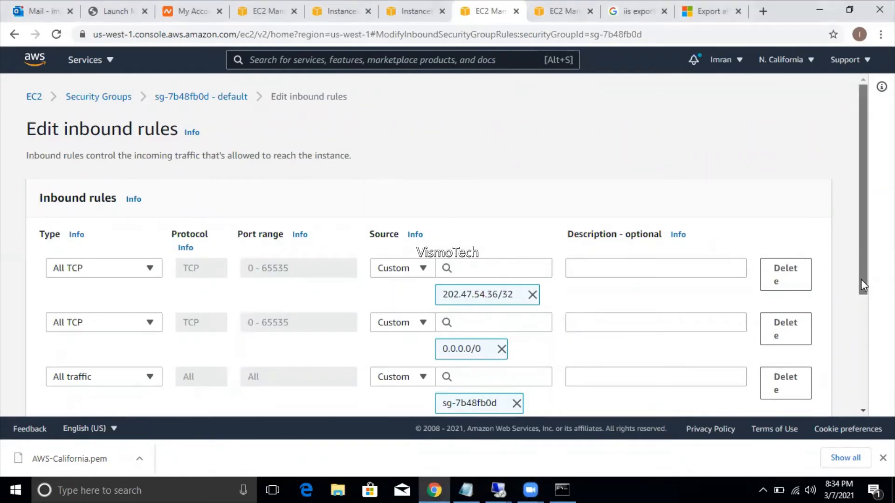
pyautogui.moveTo(861, 279); pyautogui.dragTo(864, 318)
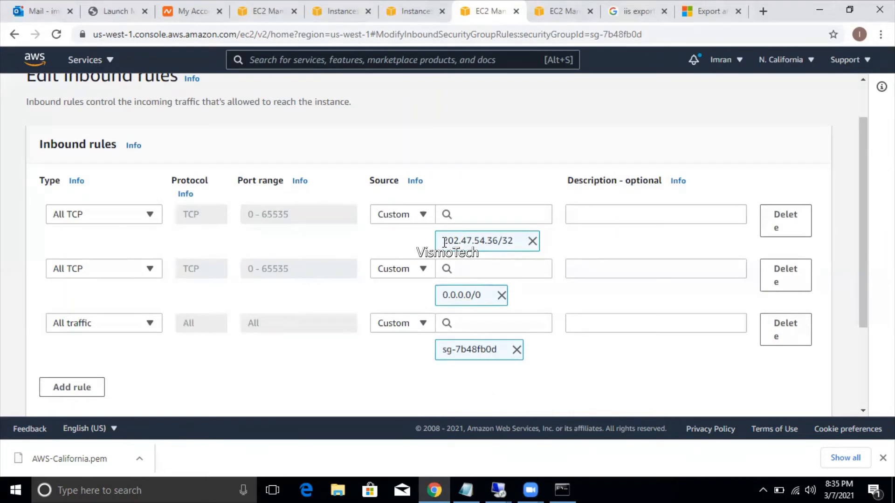
# Step: Check on ipinfo.io that the public IP is 39.51.52.12, then return to the inbound rules editor
pyautogui.click(765, 10)
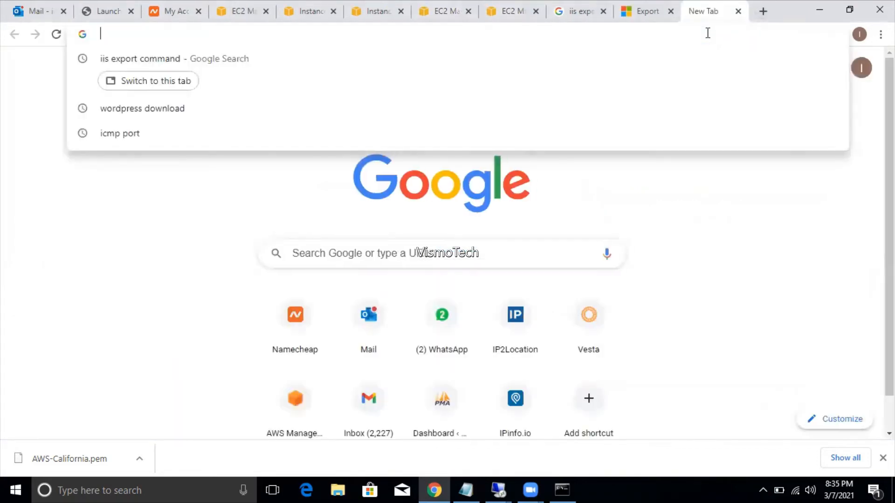
pyautogui.write('ipinfo')
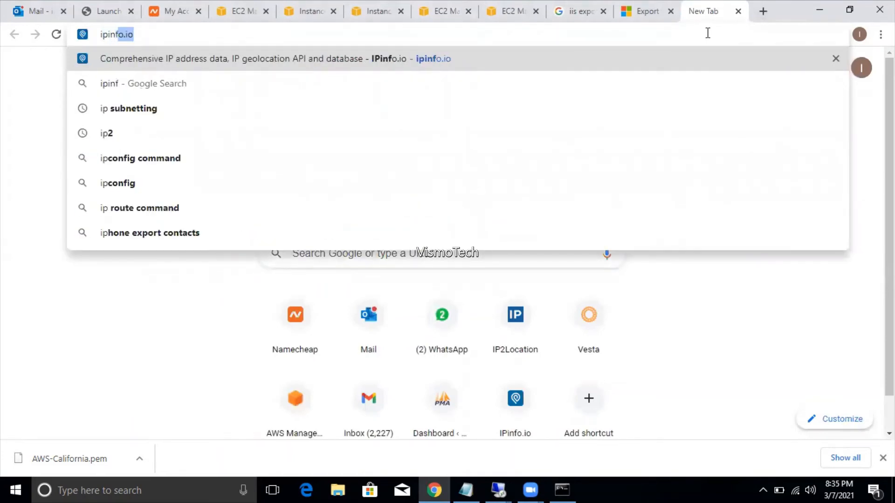
pyautogui.write('.io')
pyautogui.press('Return')
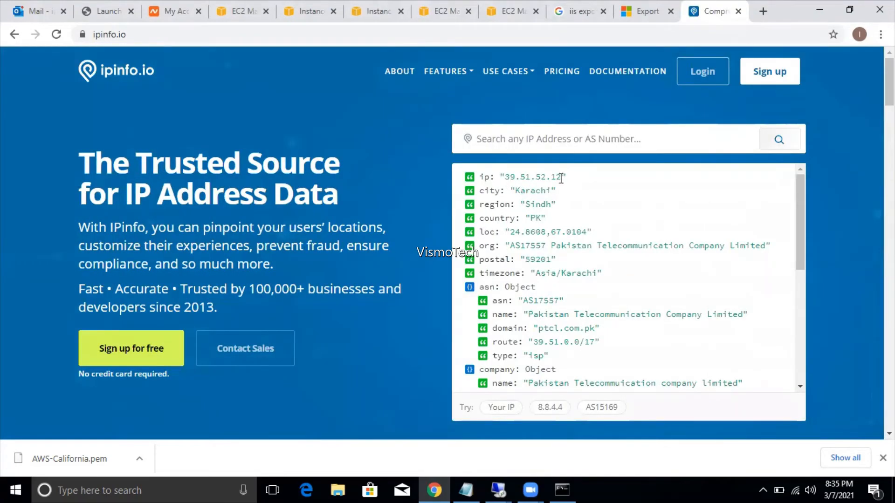
pyautogui.click(356, 12)
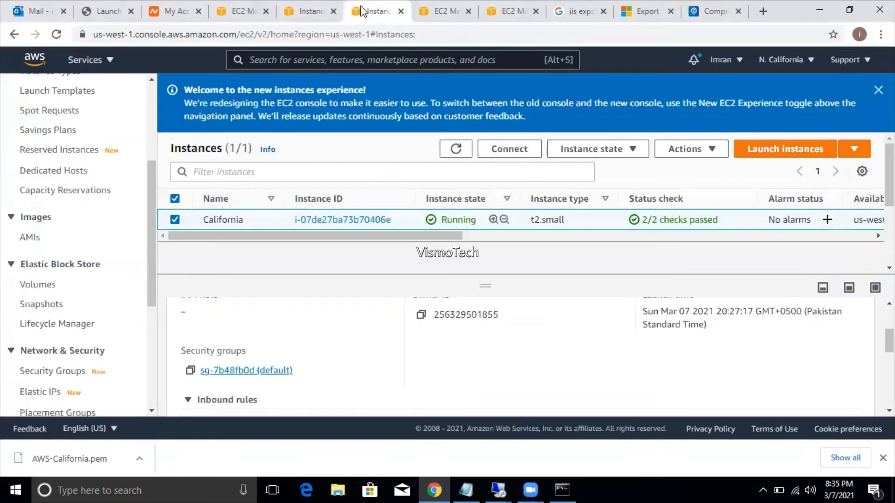
pyautogui.click(443, 11)
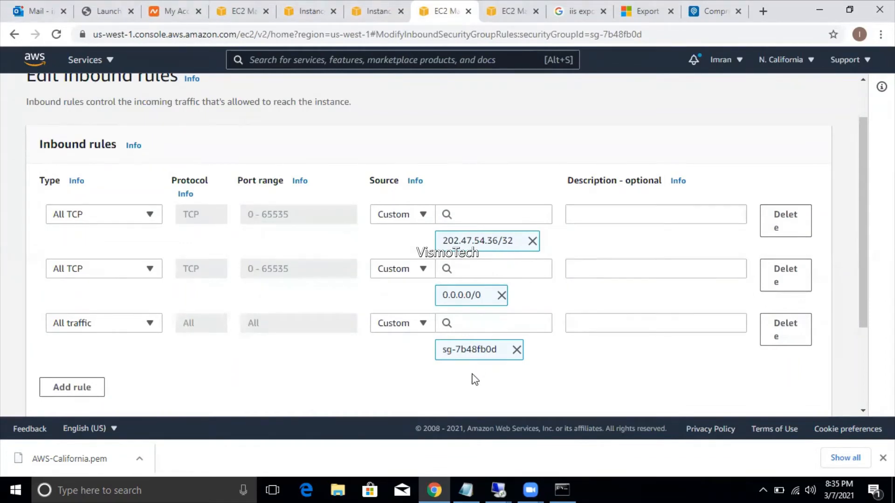
# Step: Remove the sg-7b48fb0d source from the All traffic inbound rule
pyautogui.doubleClick(448, 350)
pyautogui.moveTo(497, 349); pyautogui.dragTo(445, 351)
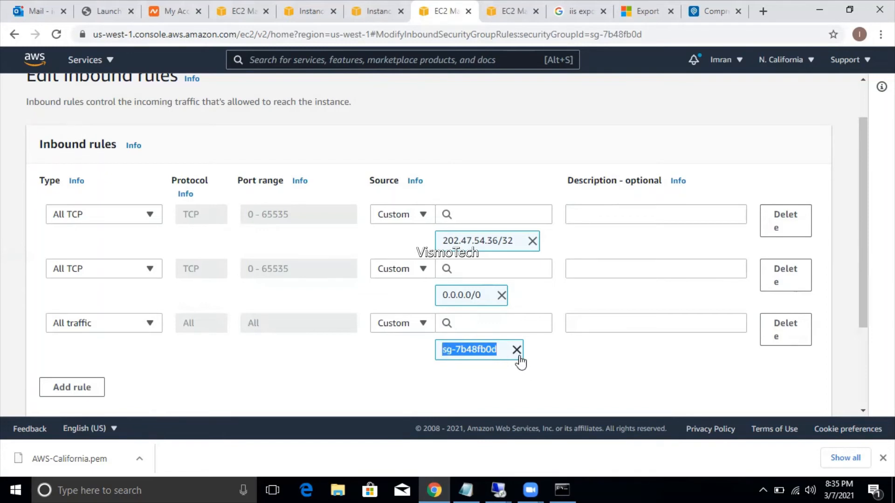
pyautogui.doubleClick(479, 351)
pyautogui.tripleClick(479, 351)
pyautogui.doubleClick(479, 351)
pyautogui.click(479, 350)
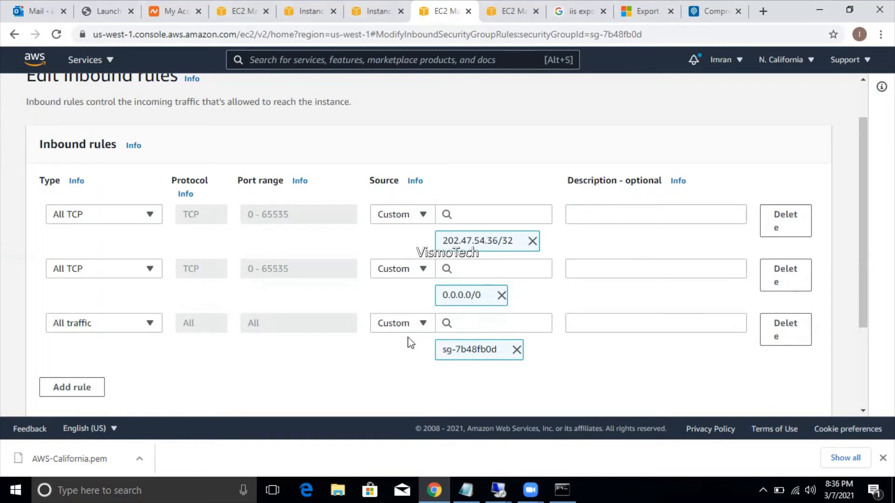
pyautogui.click(516, 350)
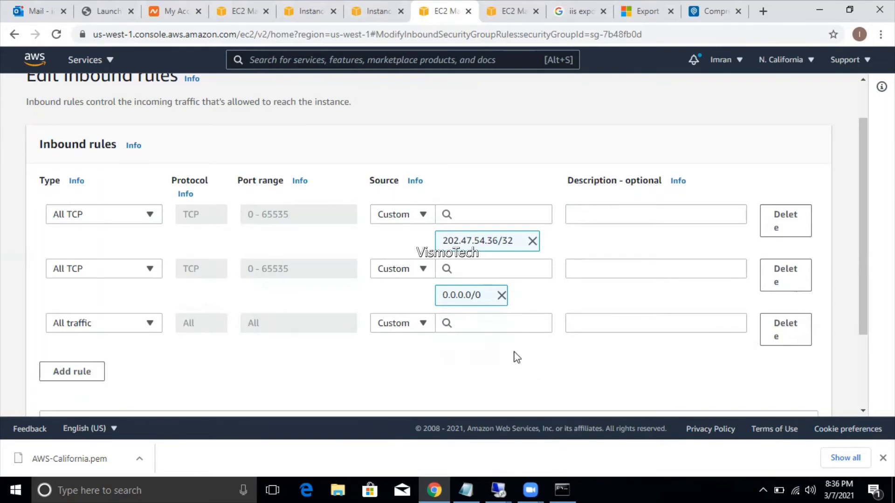
# Step: Close the rule's source suggestions without choosing a source, then go to the ipinfo.io tab
pyautogui.click(497, 330)
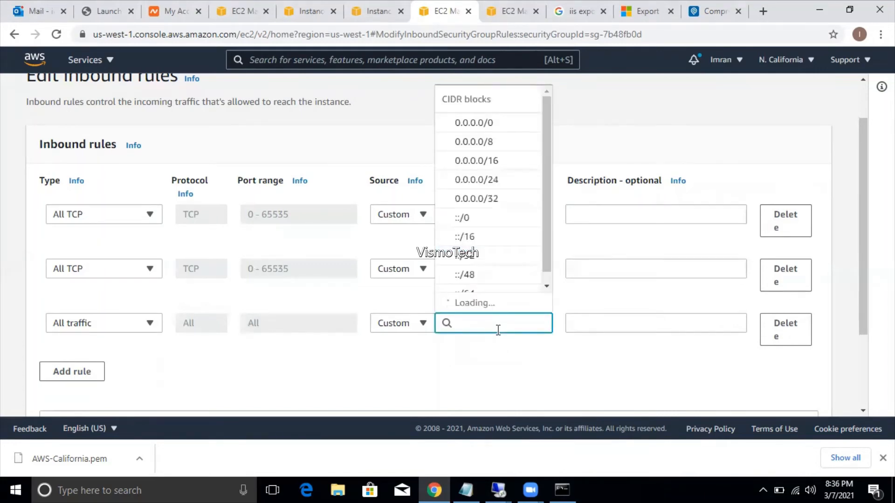
pyautogui.scroll(-2, 549, 240)
pyautogui.rightClick(549, 240)
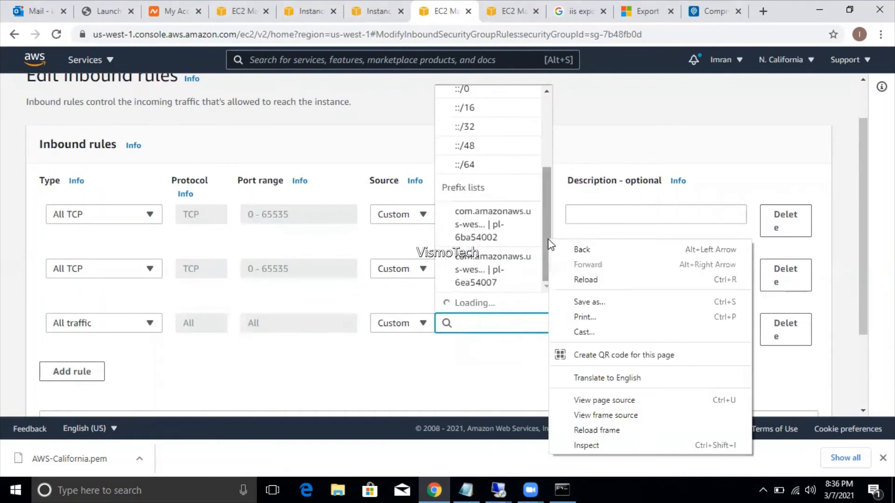
pyautogui.click(547, 214)
pyautogui.moveTo(548, 214); pyautogui.dragTo(541, 192)
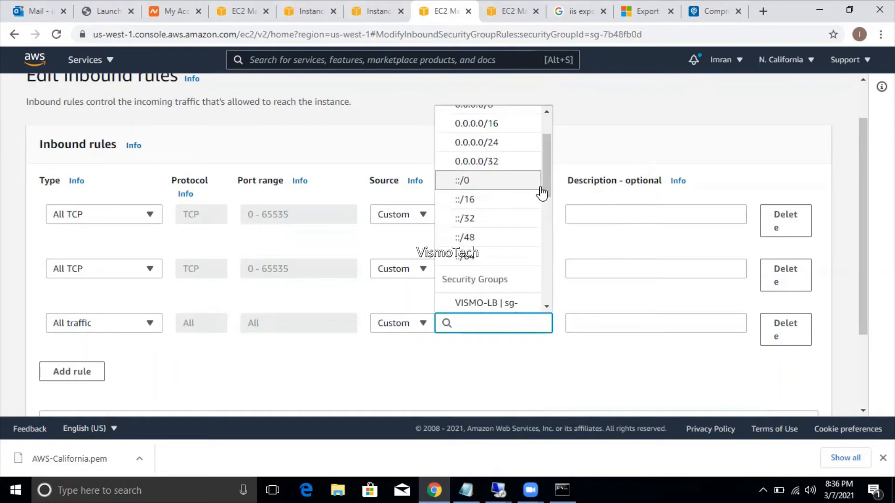
pyautogui.click(420, 382)
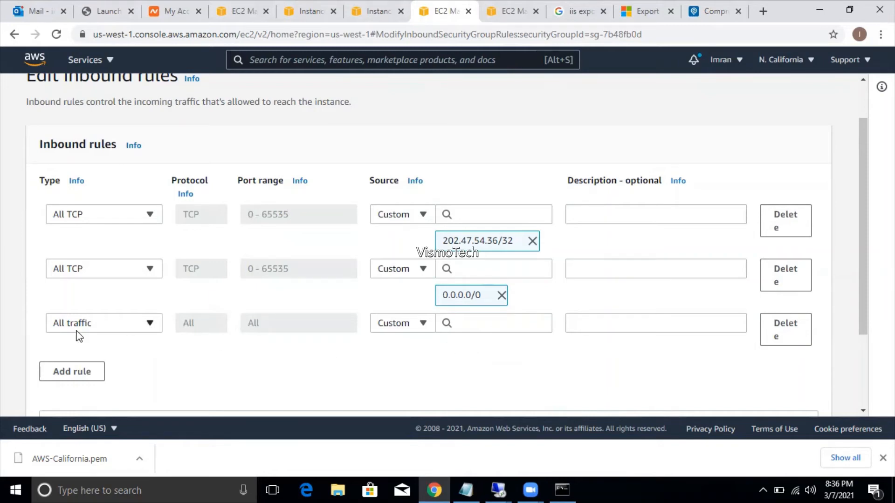
pyautogui.click(492, 328)
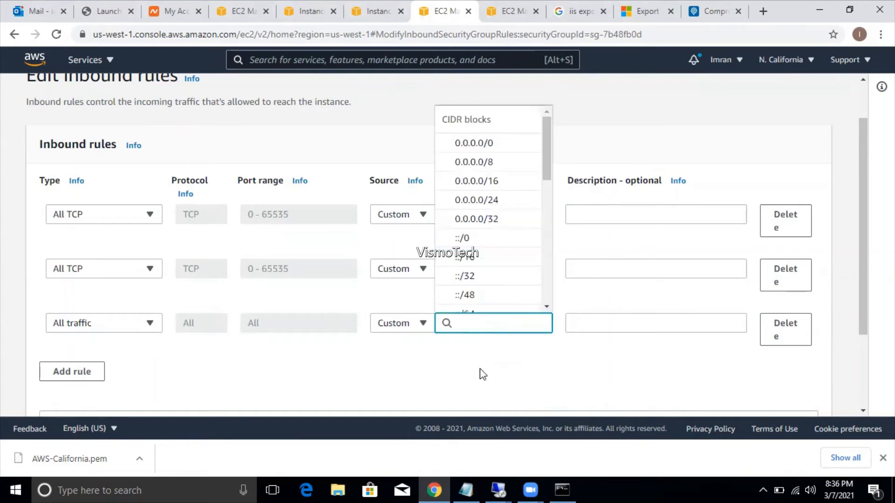
pyautogui.click(480, 371)
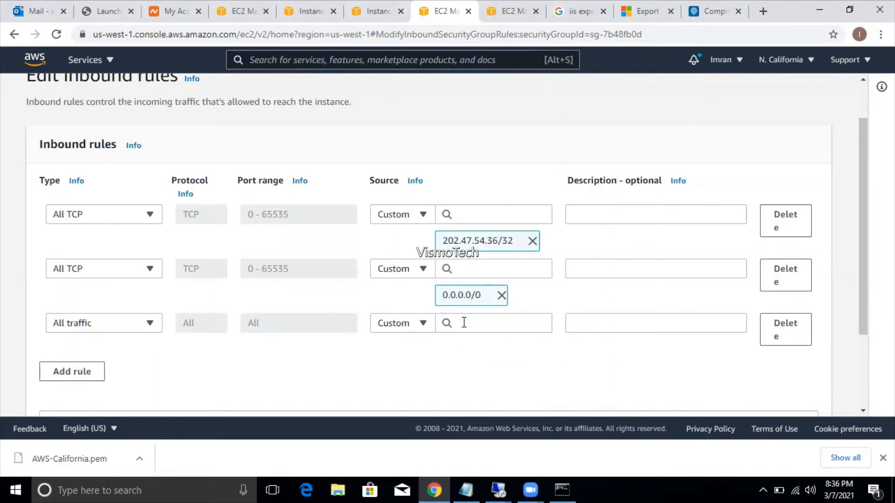
pyautogui.click(702, 10)
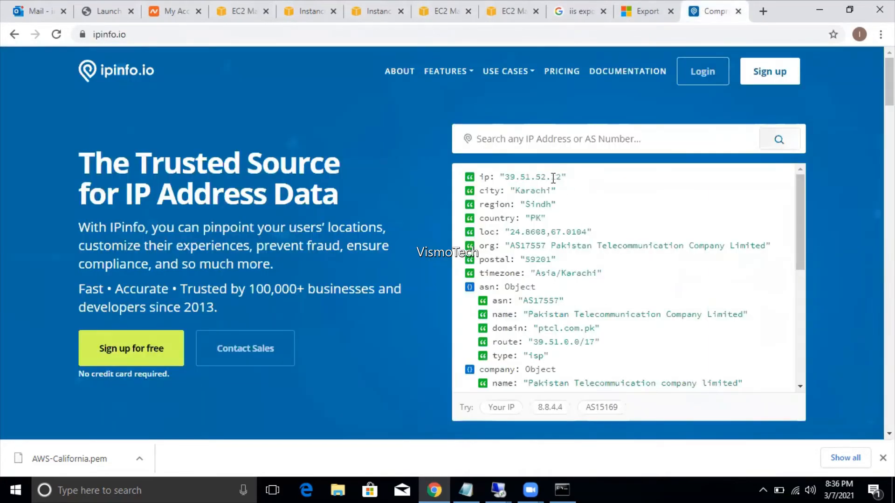
pyautogui.moveTo(562, 177); pyautogui.dragTo(507, 178)
pyautogui.hotkey('ctrl', 'c')
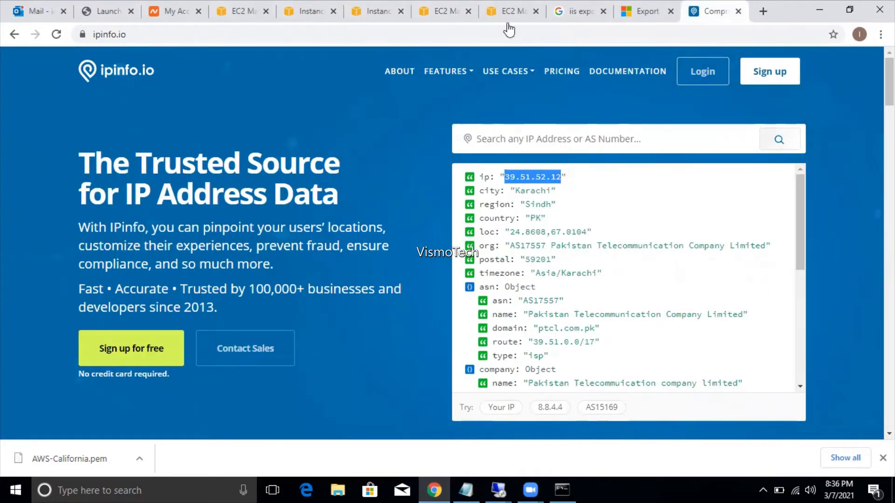
pyautogui.click(510, 6)
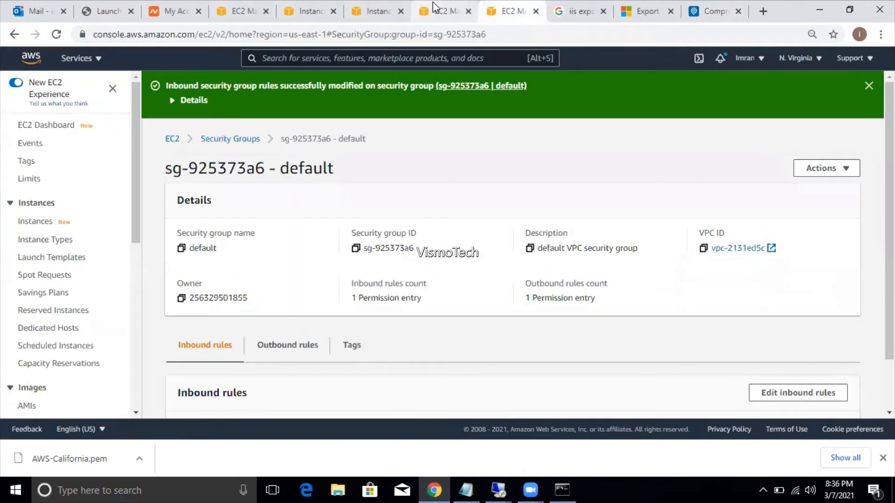
pyautogui.click(433, 3)
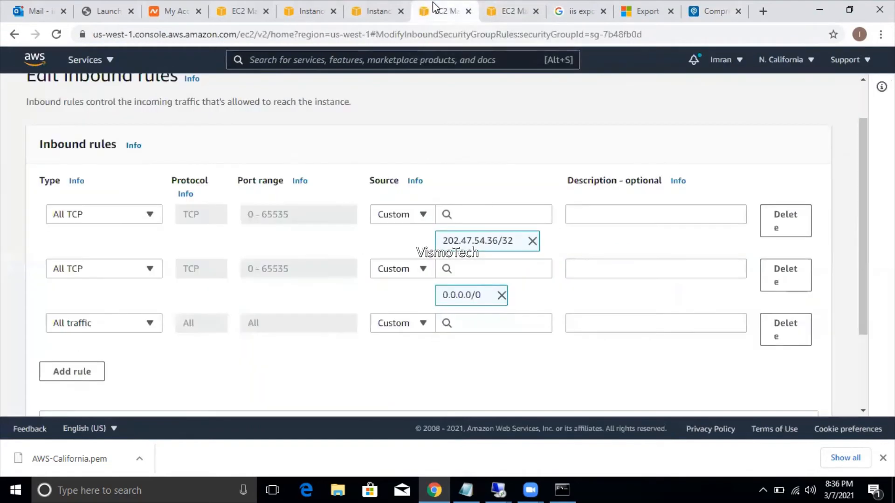
pyautogui.click(484, 324)
pyautogui.hotkey('ctrl', 'v')
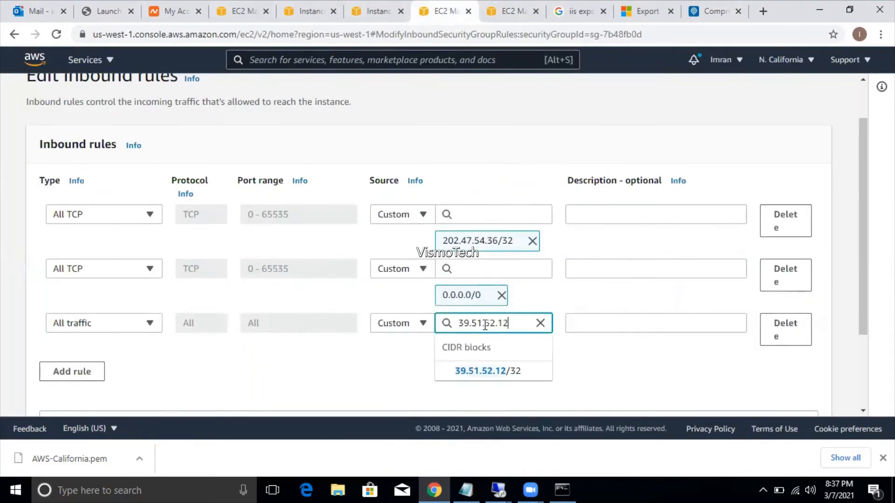
pyautogui.click(489, 371)
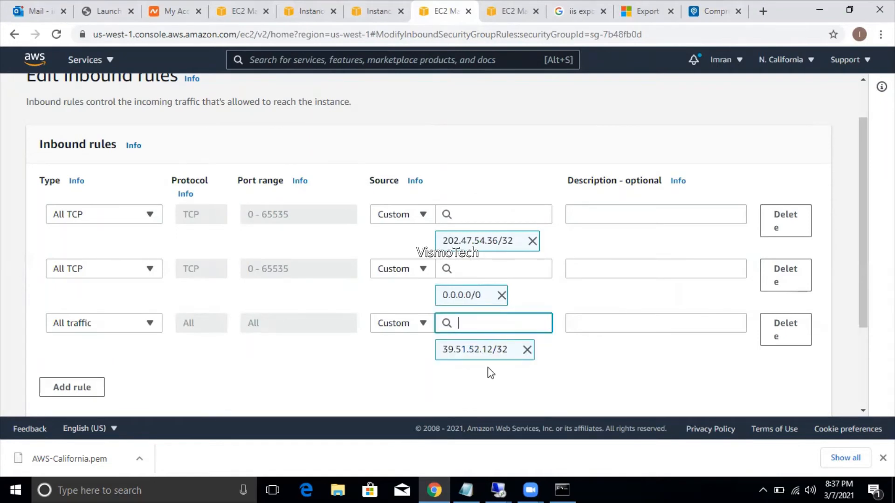
# Step: Delete the 0.0.0.0/0 rule and save the inbound rules
pyautogui.click(792, 284)
pyautogui.scroll(-2, 863, 302)
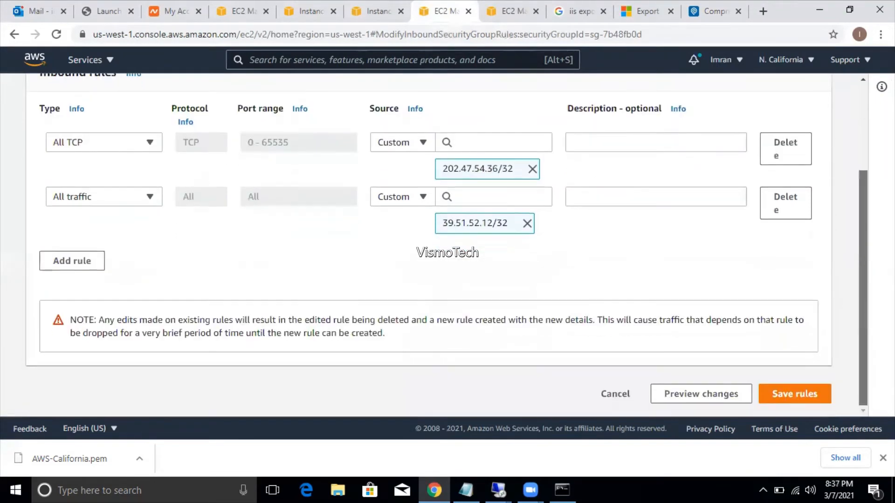
pyautogui.click(808, 401)
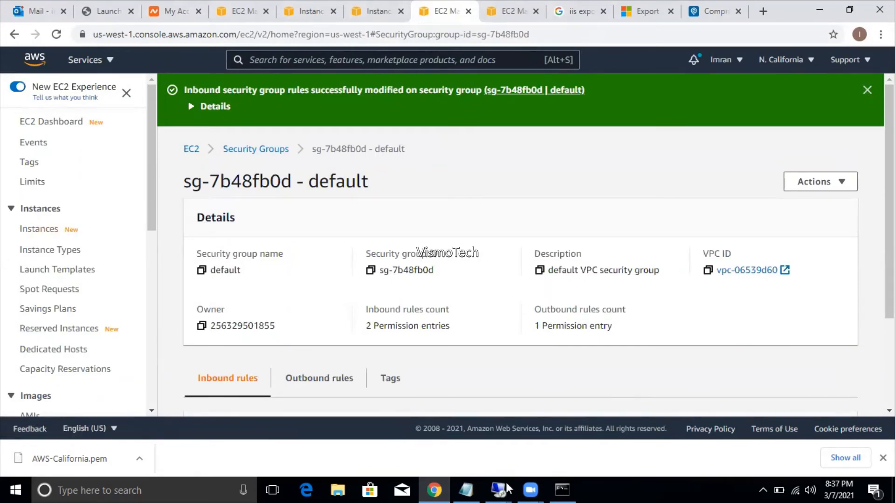
# Step: Start the Remote Desktop connection to 54.193.216.181 with username administrator
pyautogui.moveTo(506, 482)
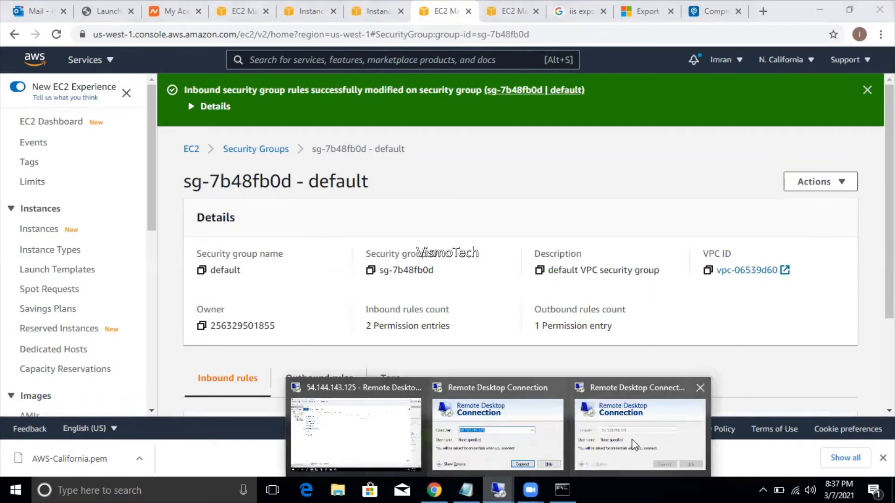
pyautogui.click(528, 445)
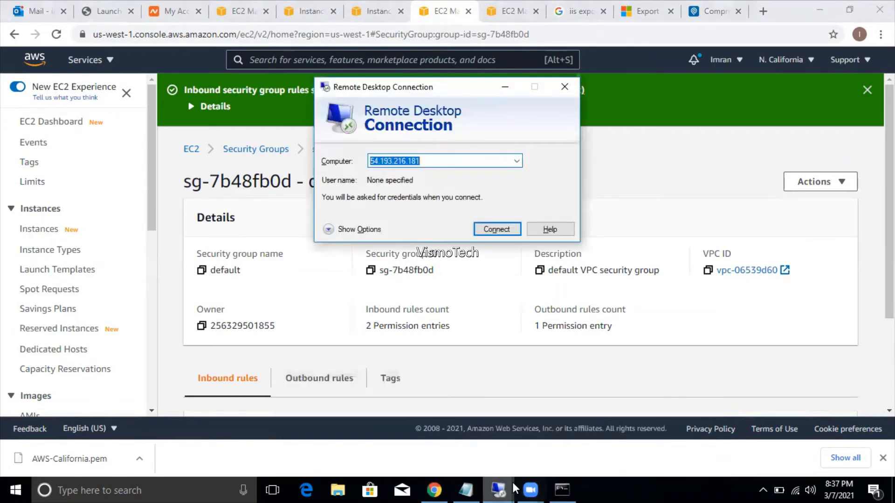
pyautogui.press('Return')
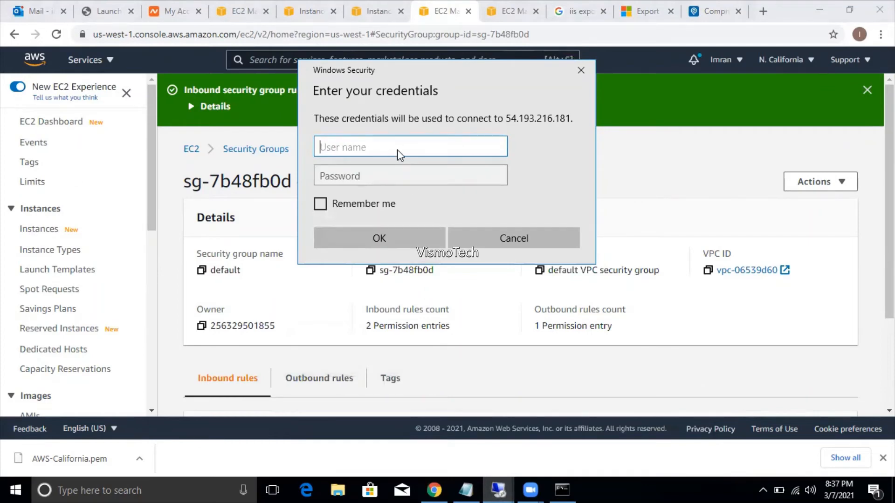
pyautogui.write('administrator')
pyautogui.press('Tab')
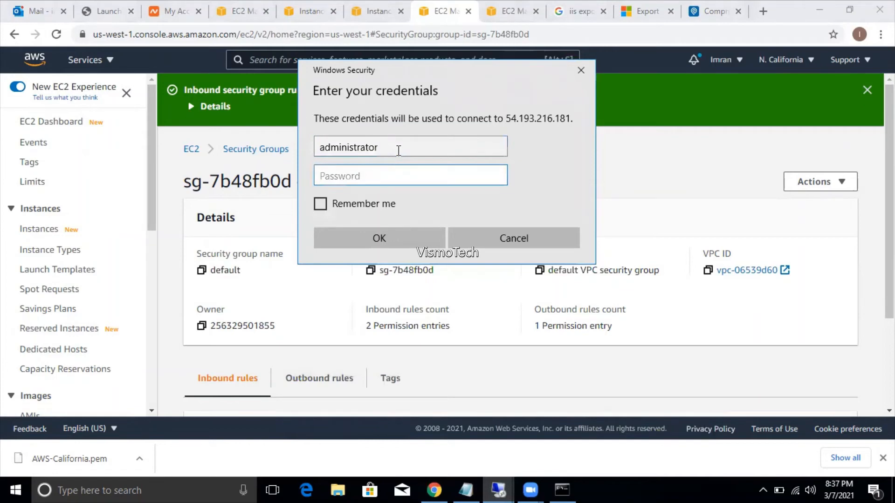
# Step: Cancel the credentials prompt, close Remote Desktop Connection, and return to the EC2 instances list
pyautogui.click(467, 490)
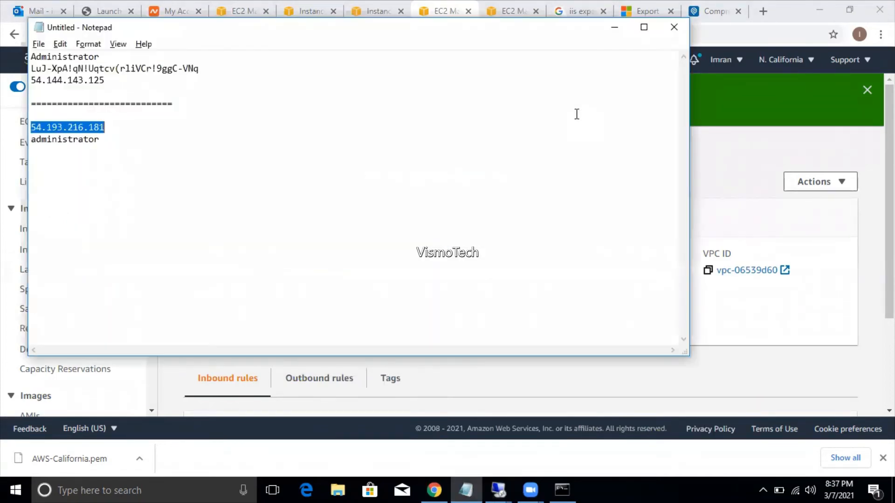
pyautogui.click(614, 27)
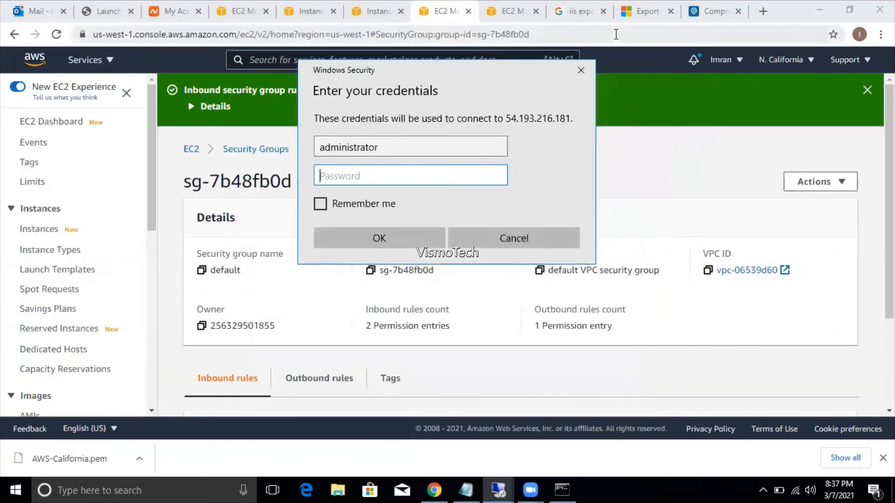
pyautogui.click(575, 69)
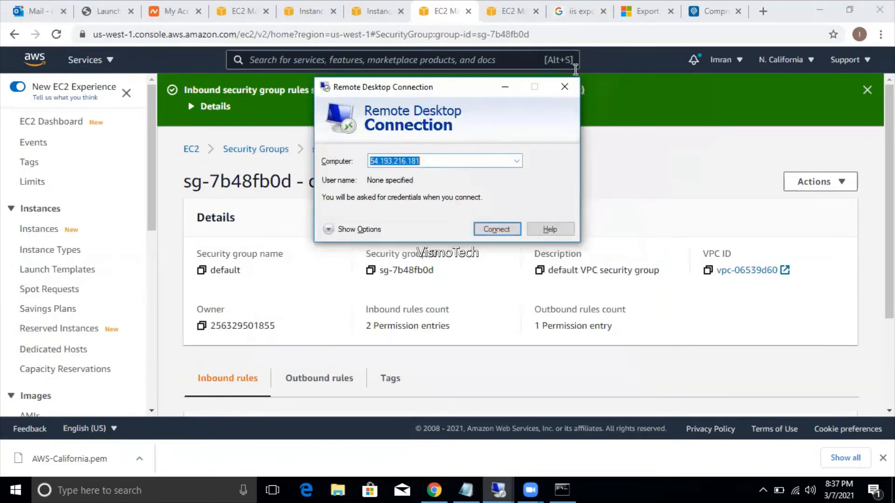
pyautogui.click(560, 87)
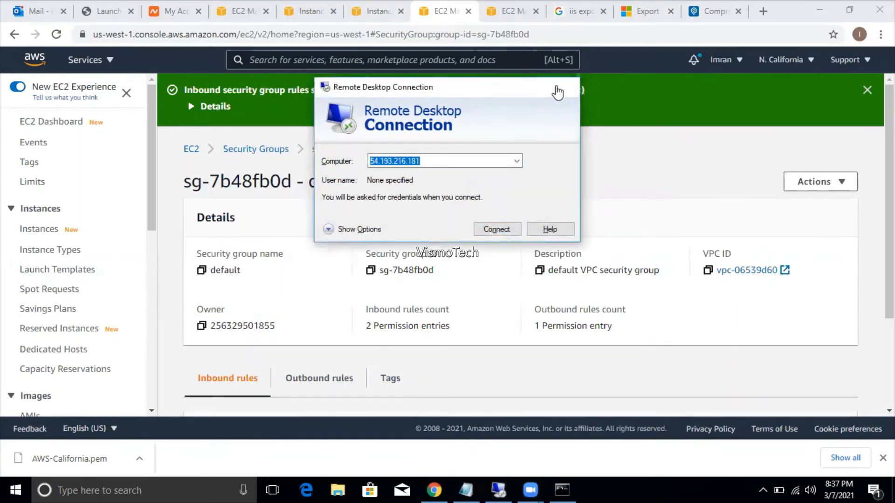
pyautogui.click(378, 10)
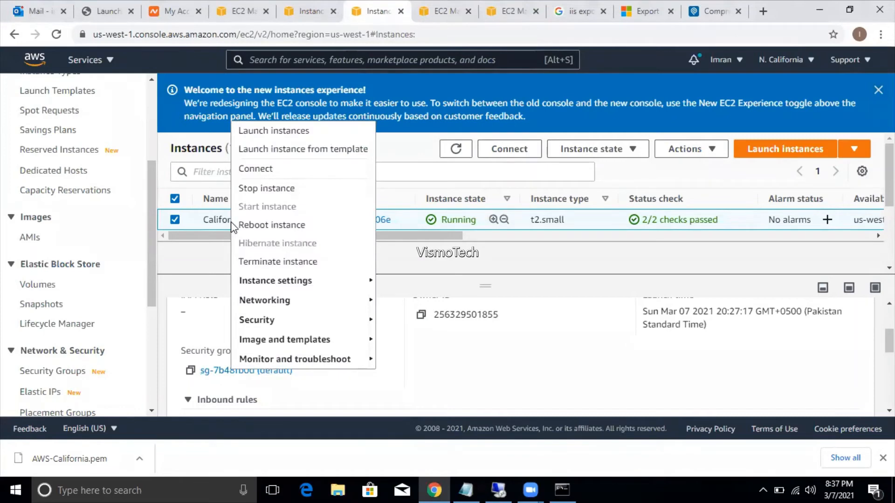
pyautogui.moveTo(263, 282)
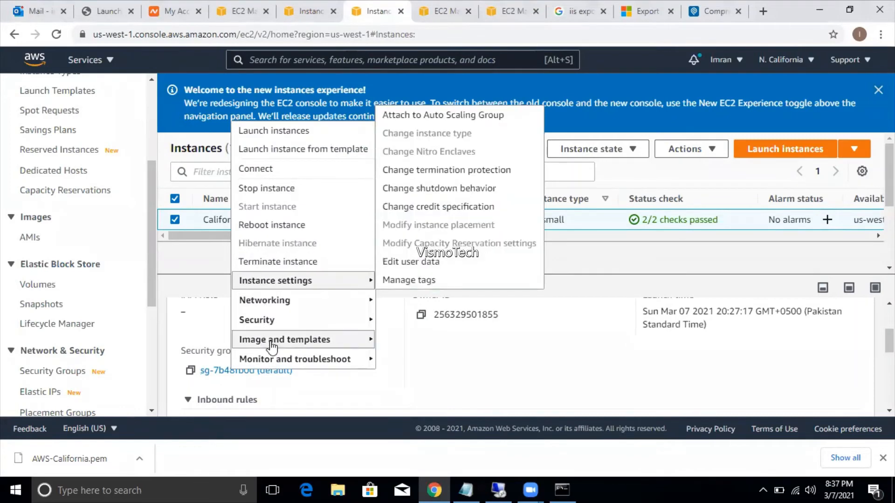
pyautogui.moveTo(270, 342)
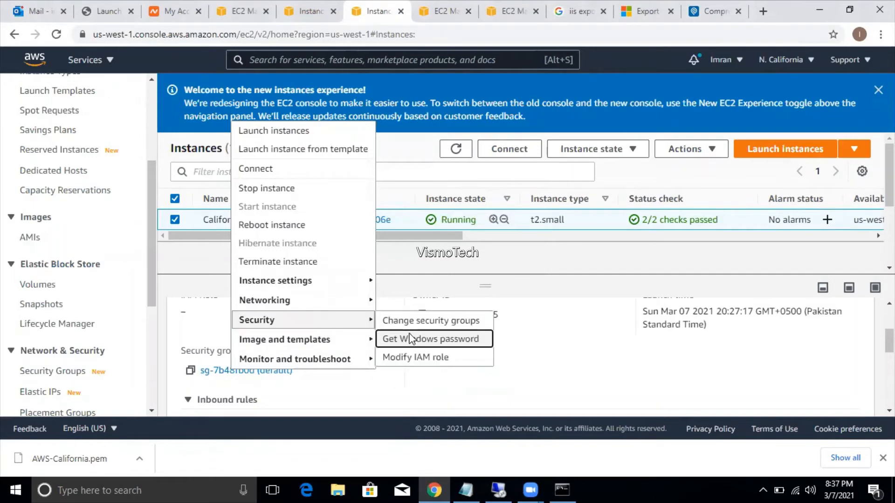
pyautogui.click(409, 339)
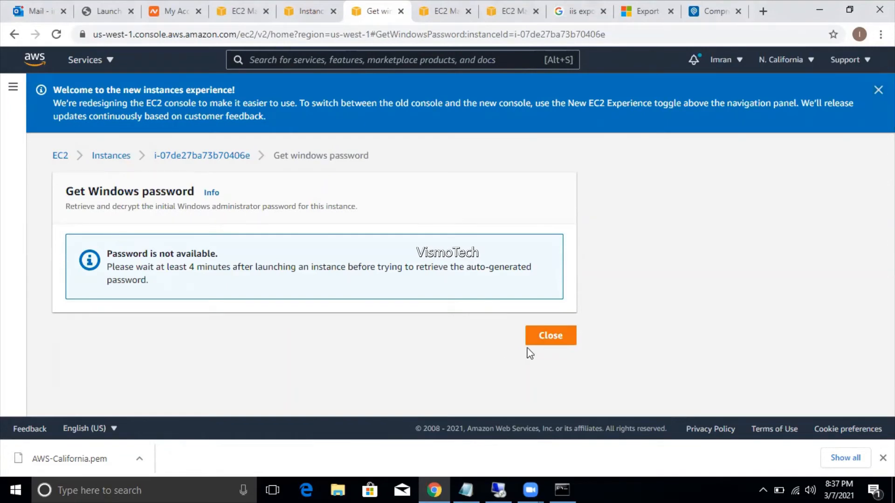
pyautogui.click(541, 343)
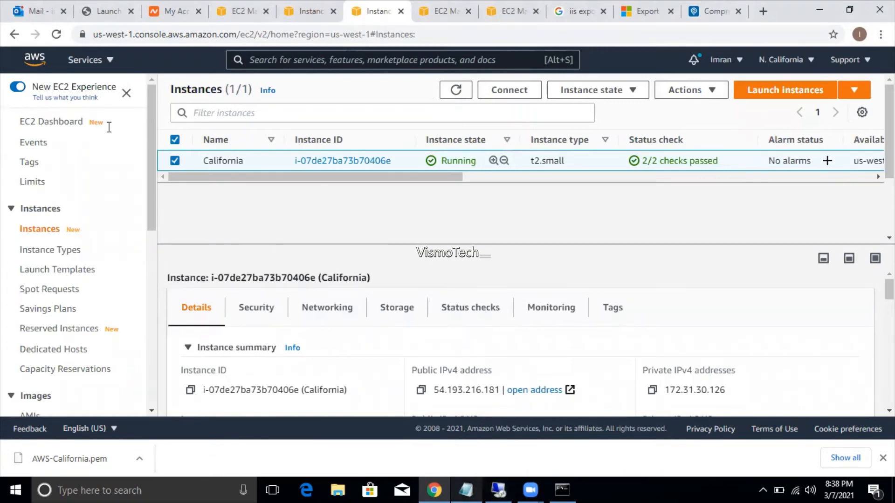
# Step: Launch Remote Desktop Connection from Run and clear the prefilled computer address
pyautogui.hotkey('alt', 'Tab')
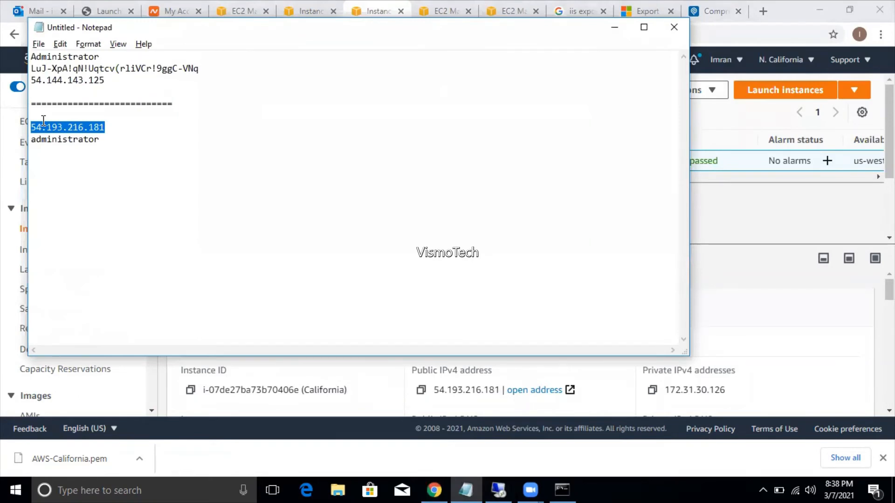
pyautogui.press('super+r')
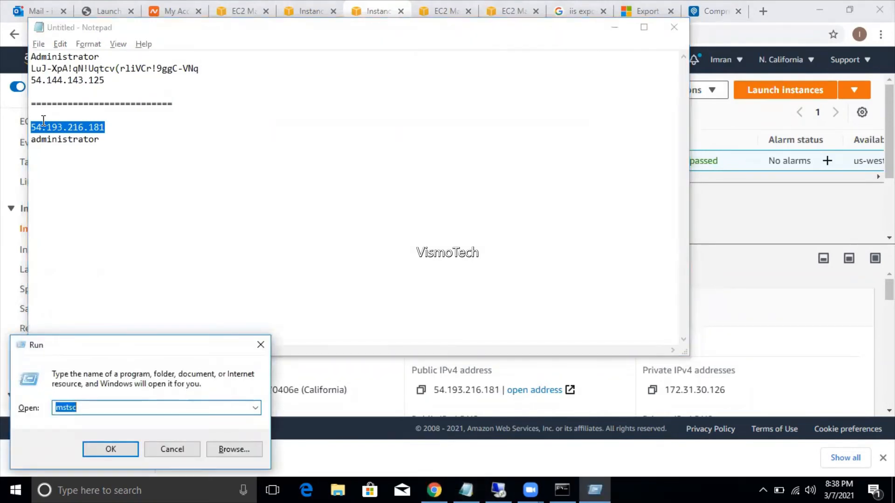
pyautogui.press('Return')
pyautogui.press('Delete')
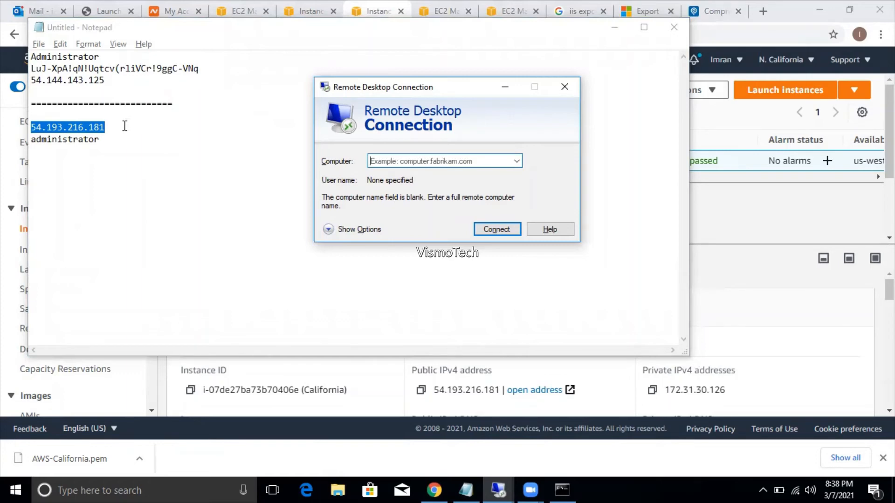
# Step: Connect to 54.193.216.181, copied from the notes, then select the saved administrator password
pyautogui.moveTo(124, 126); pyautogui.dragTo(33, 130)
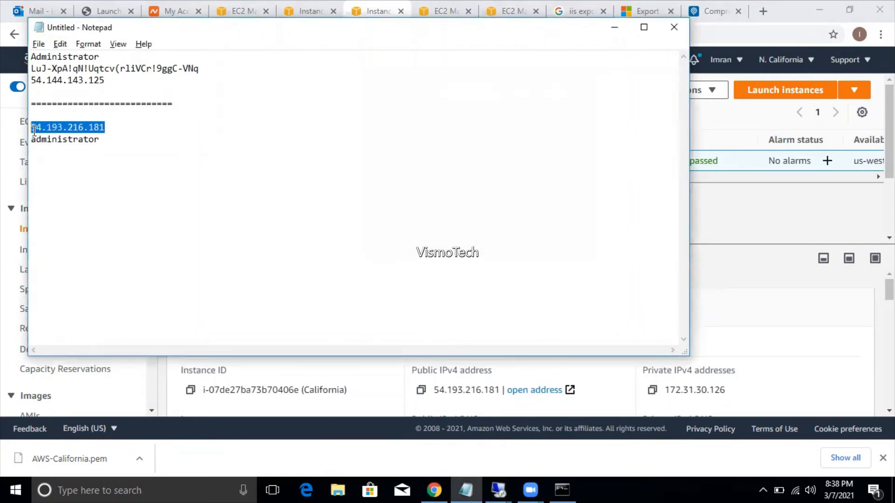
pyautogui.hotkey('ctrl', 'c')
pyautogui.hotkey('alt', 'Tab')
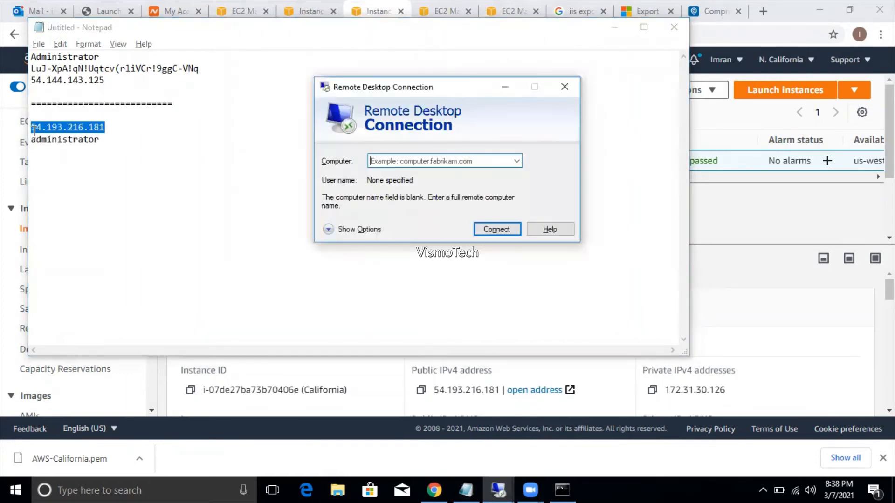
pyautogui.hotkey('ctrl', 'v')
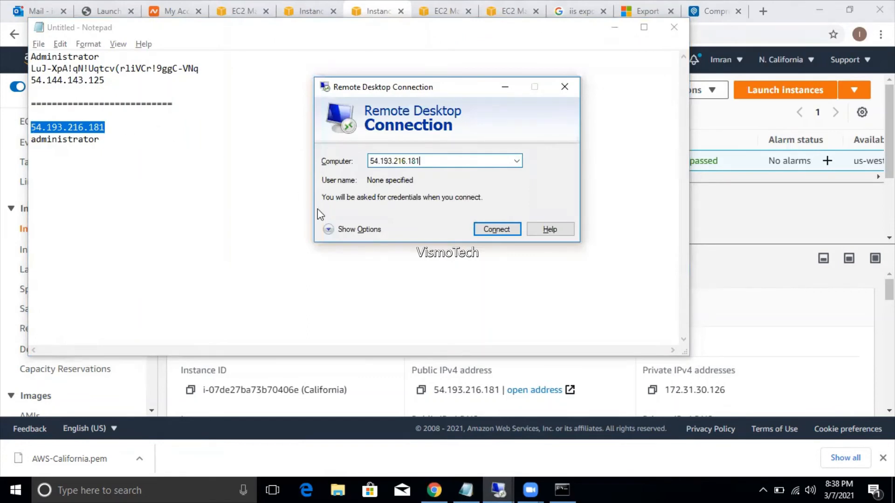
pyautogui.click(497, 229)
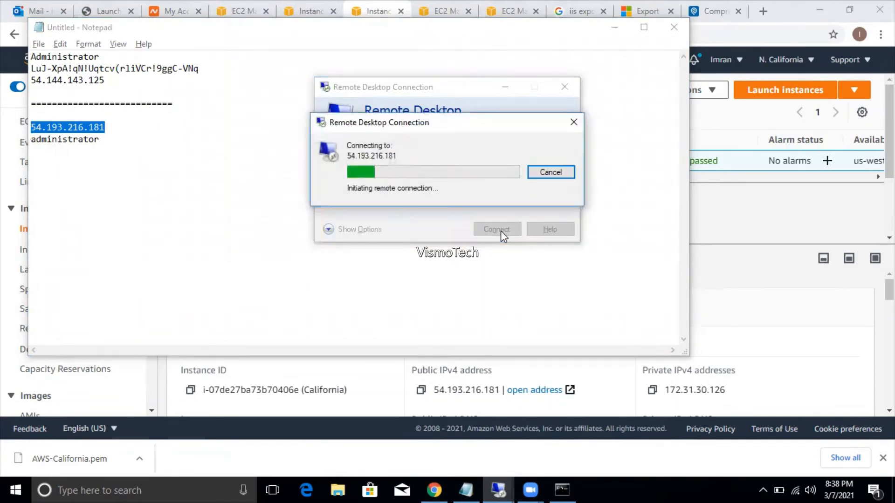
pyautogui.click(466, 489)
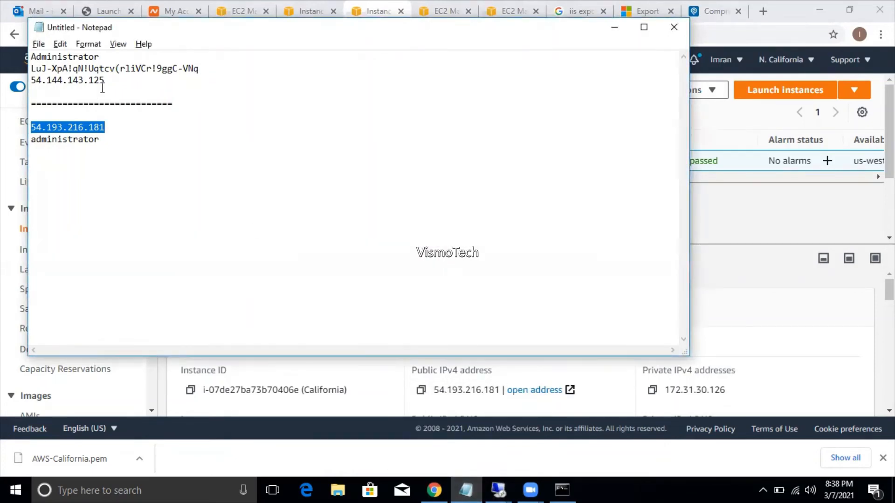
pyautogui.moveTo(200, 69); pyautogui.dragTo(30, 70)
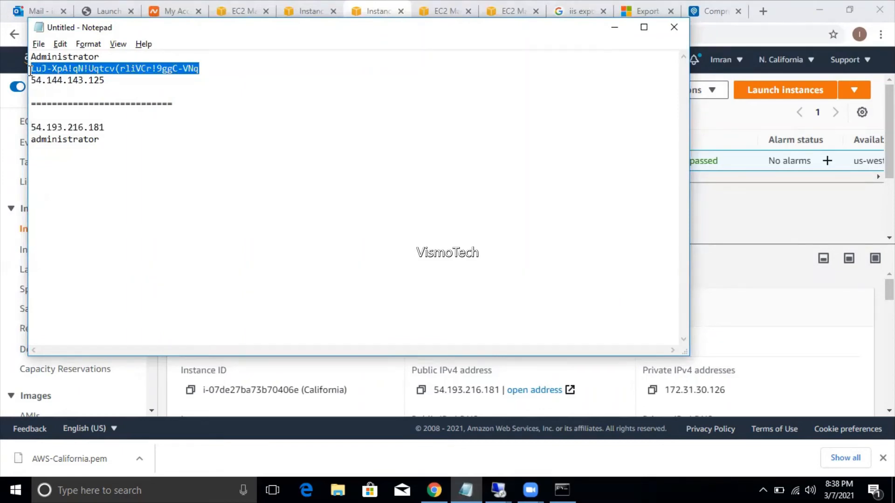
# Step: Log in as administrator with the saved password and have the credentials remembered
pyautogui.hotkey('ctrl', 'v')
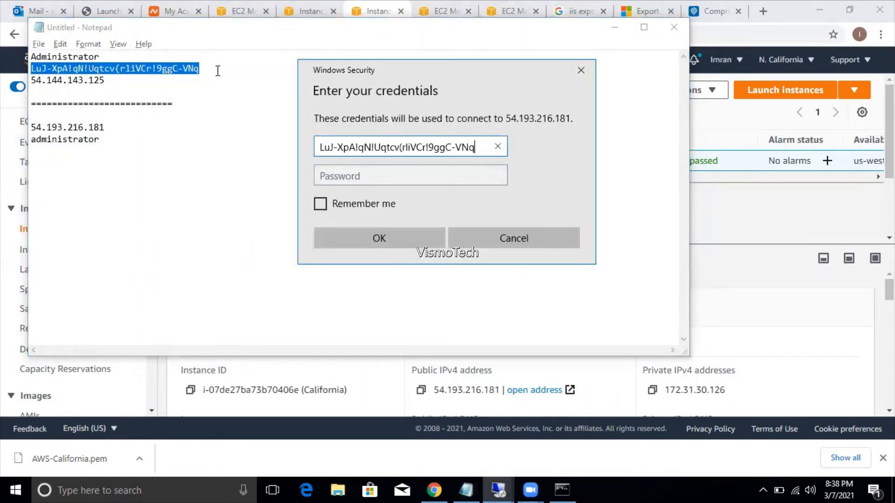
pyautogui.press('BackSpace')
pyautogui.press('BackSpace')
pyautogui.press('BackSpace')
pyautogui.press('BackSpace')
pyautogui.press('BackSpace')
pyautogui.press('BackSpace')
pyautogui.press('BackSpace')
pyautogui.press('BackSpace')
pyautogui.press('BackSpace')
pyautogui.press('BackSpace')
pyautogui.press('BackSpace')
pyautogui.press('BackSpace')
pyautogui.press('BackSpace')
pyautogui.press('BackSpace')
pyautogui.press('BackSpace')
pyautogui.press('BackSpace')
pyautogui.press('BackSpace')
pyautogui.press('BackSpace')
pyautogui.press('BackSpace')
pyautogui.press('BackSpace')
pyautogui.press('BackSpace')
pyautogui.press('BackSpace')
pyautogui.press('BackSpace')
pyautogui.press('BackSpace')
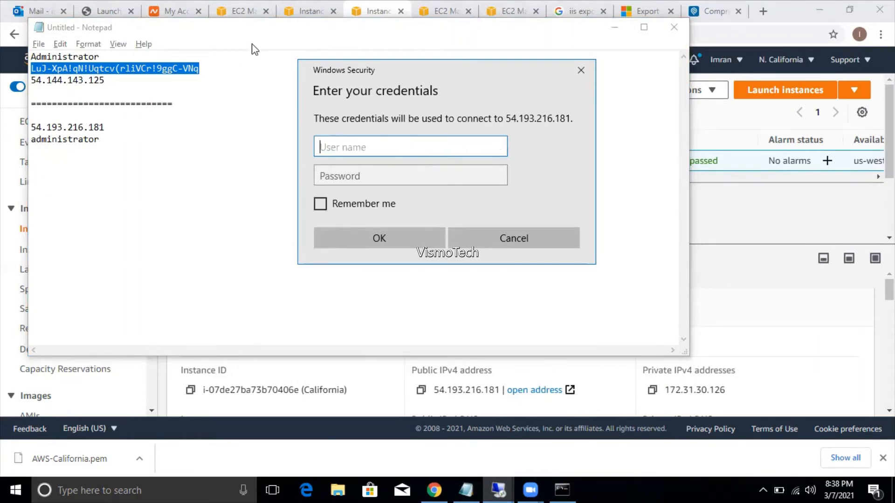
pyautogui.click(371, 174)
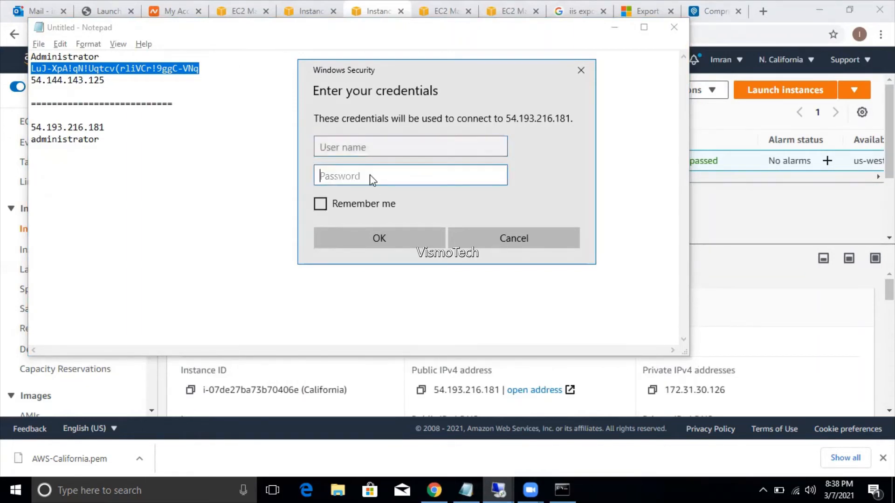
pyautogui.hotkey('ctrl', 'v')
pyautogui.click(362, 147)
pyautogui.write('adm')
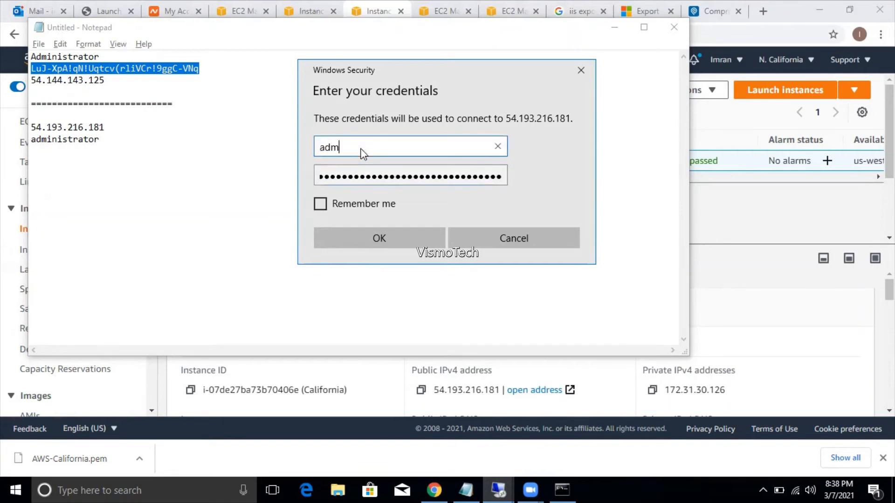
pyautogui.write('inistrator')
pyautogui.click(348, 204)
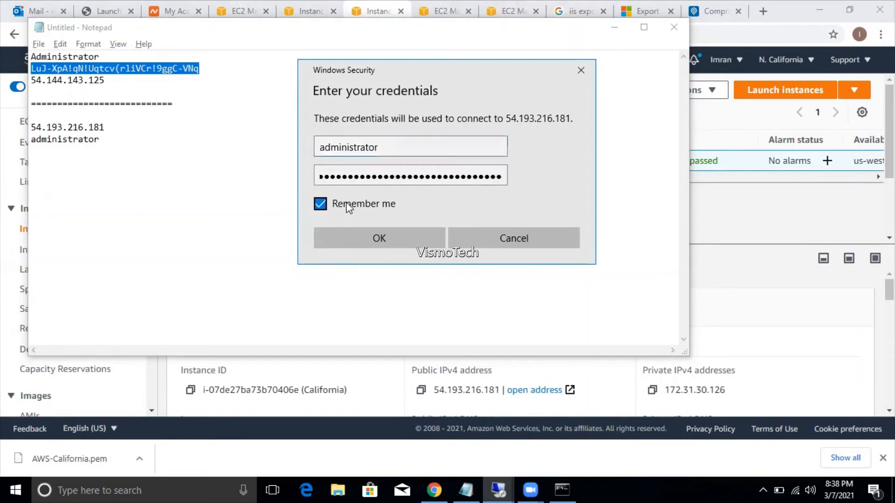
pyautogui.click(351, 235)
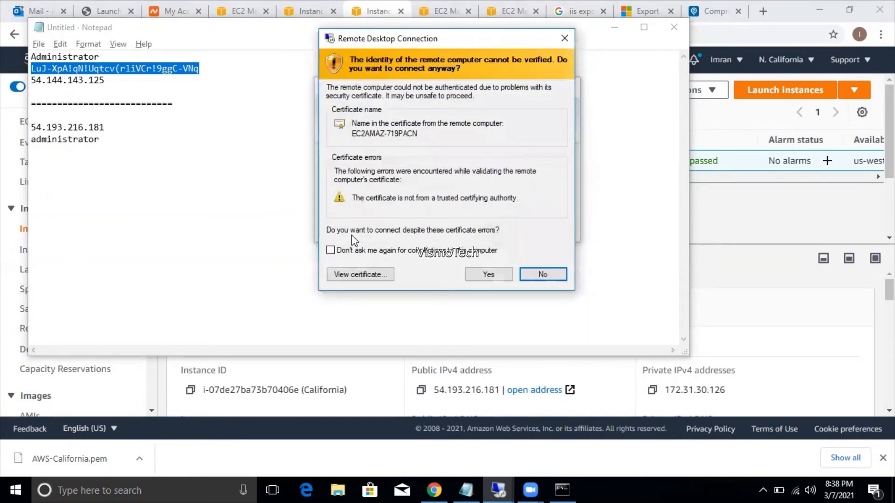
# Step: Accept the certificate warning and bring the 54.193.216.181 session full-screen
pyautogui.click(487, 274)
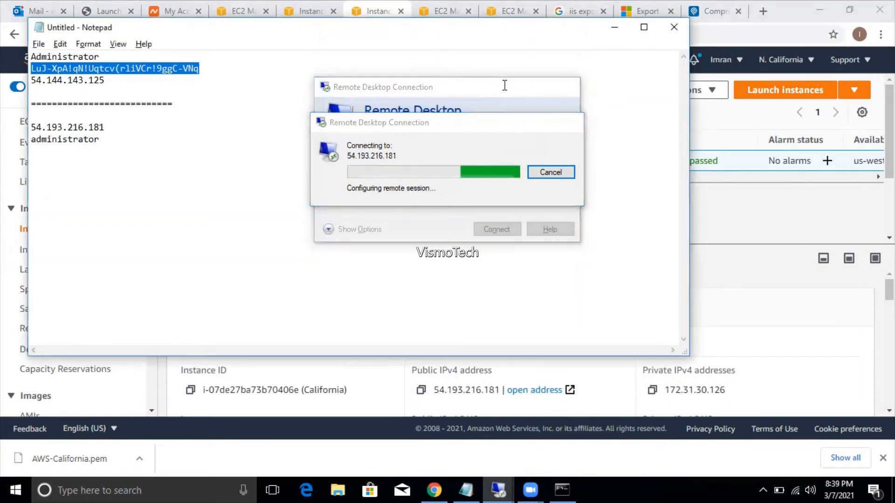
pyautogui.click(614, 28)
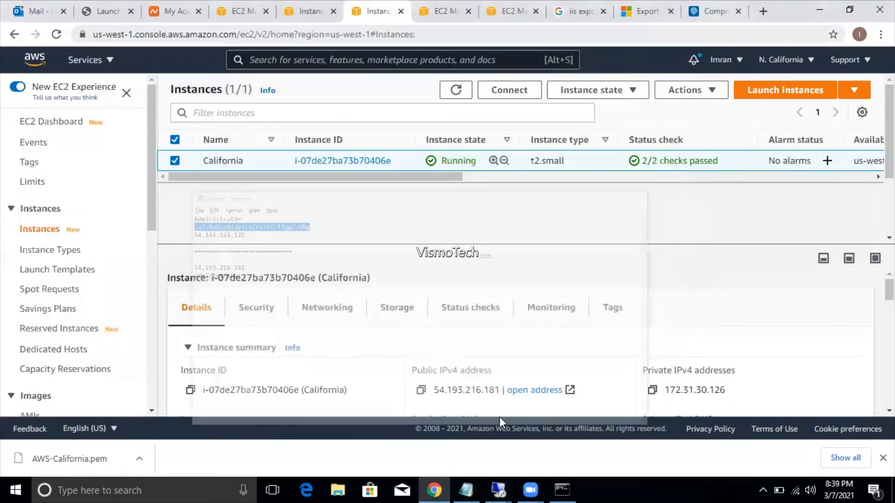
pyautogui.moveTo(499, 489)
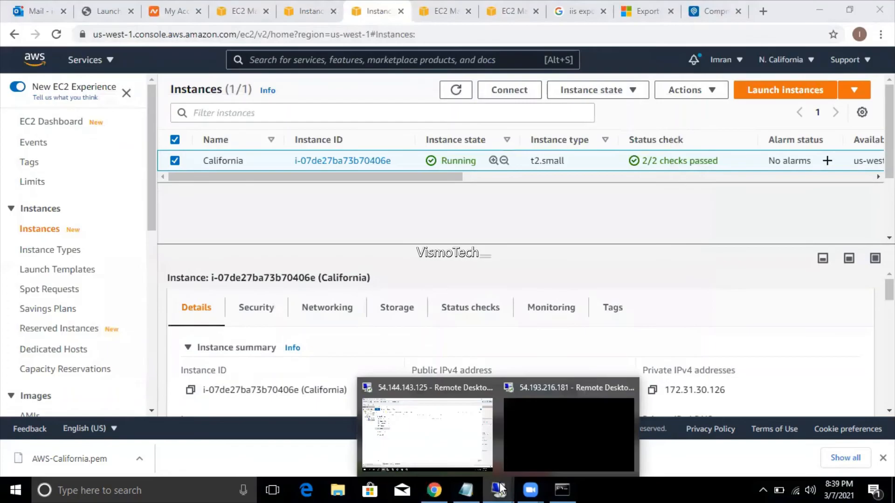
pyautogui.click(556, 421)
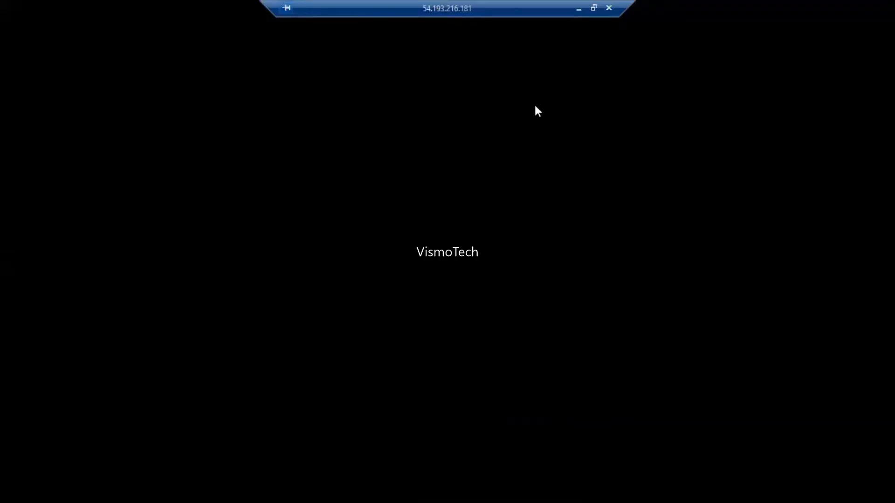
# Step: Minimize the RDP session, check the ping to 54.144.143.125 is replying, then hide Command Prompt
pyautogui.click(576, 9)
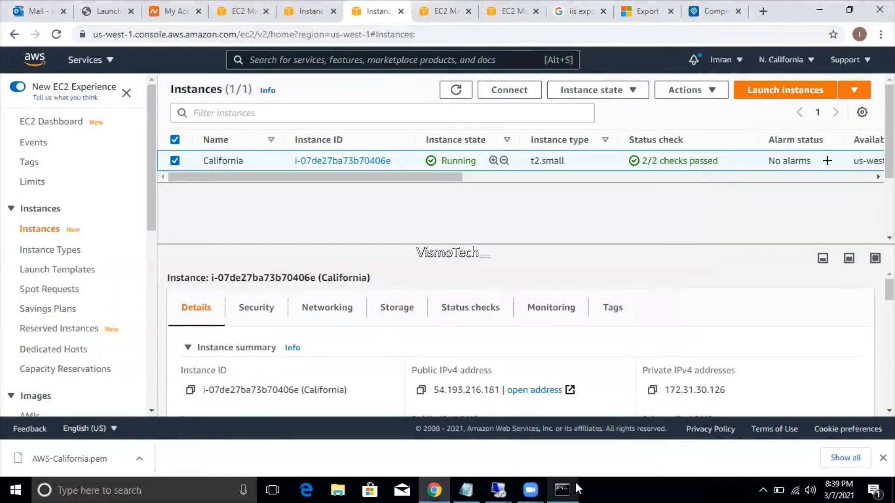
pyautogui.click(563, 488)
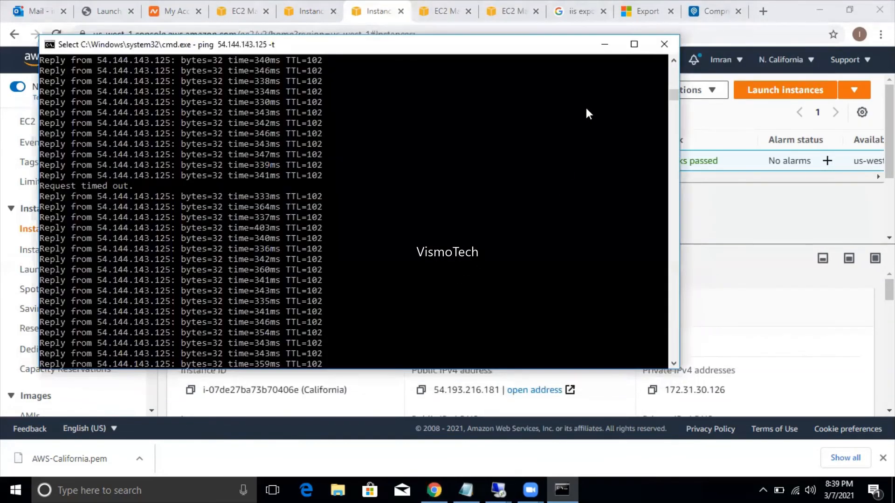
pyautogui.click(602, 50)
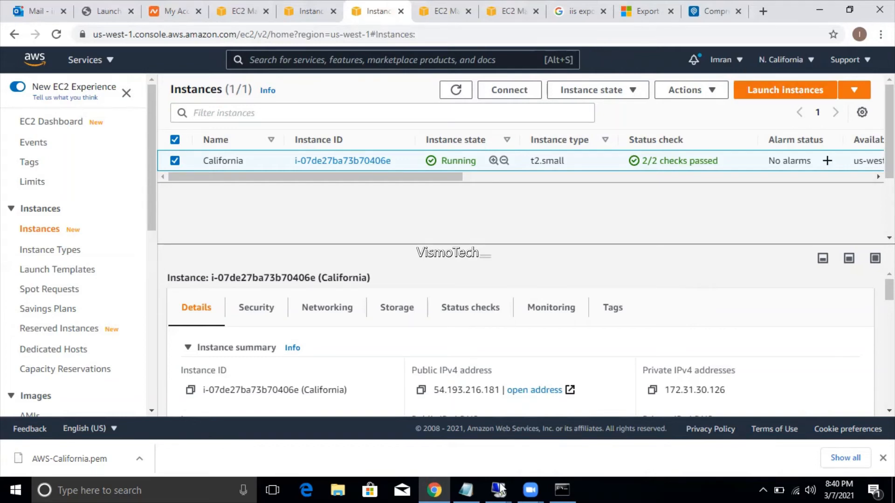
# Step: Return to the 54.193.216.181 session and cancel the Shutdown Event Tracker dialog
pyautogui.moveTo(499, 489)
pyautogui.click(546, 444)
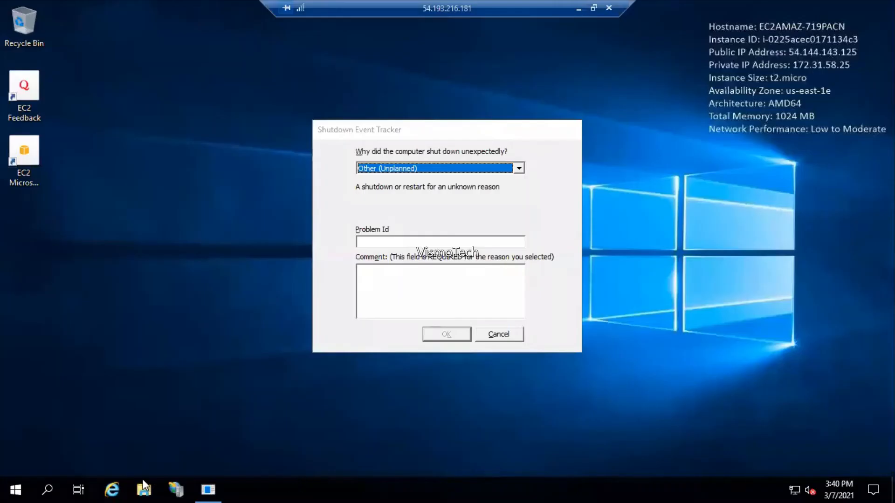
pyautogui.click(498, 335)
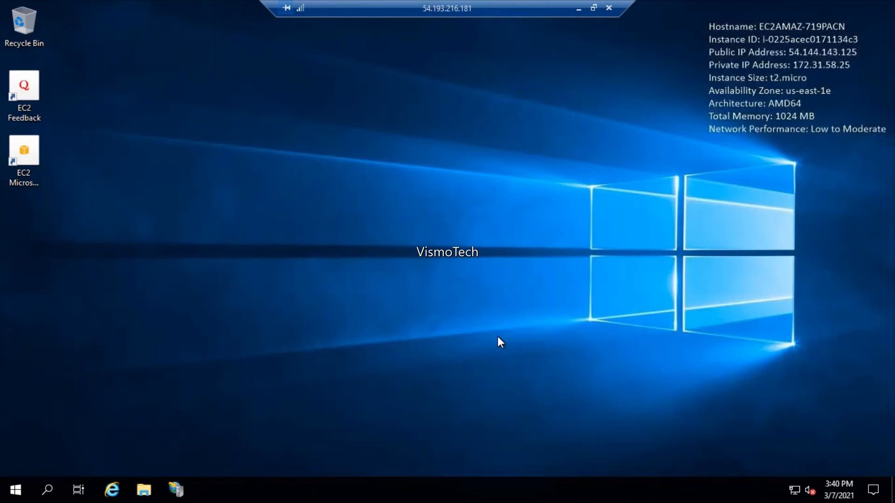
pyautogui.click(145, 481)
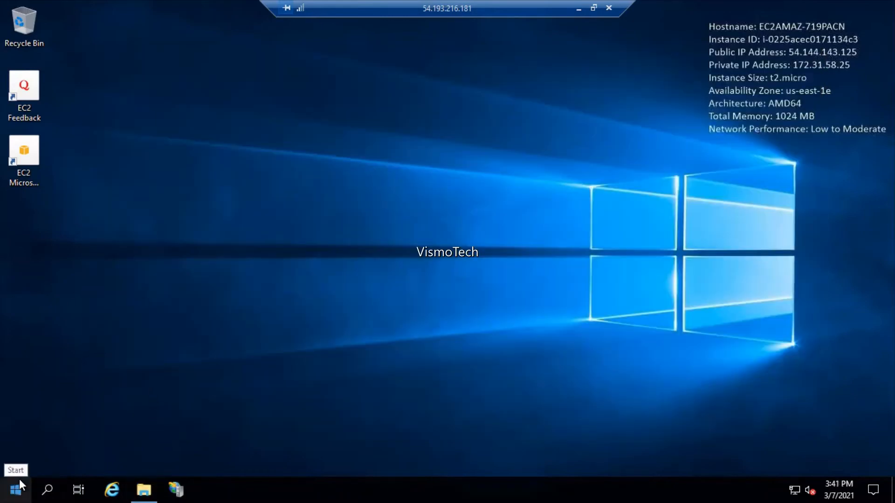
# Step: Open Server Manager via This PC > Manage and dismiss the Windows Admin Center notice
pyautogui.press('super')
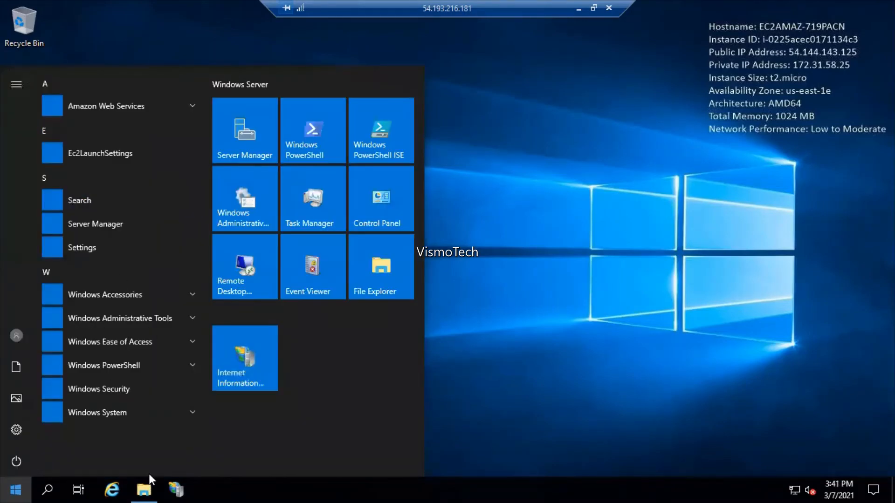
pyautogui.click(147, 477)
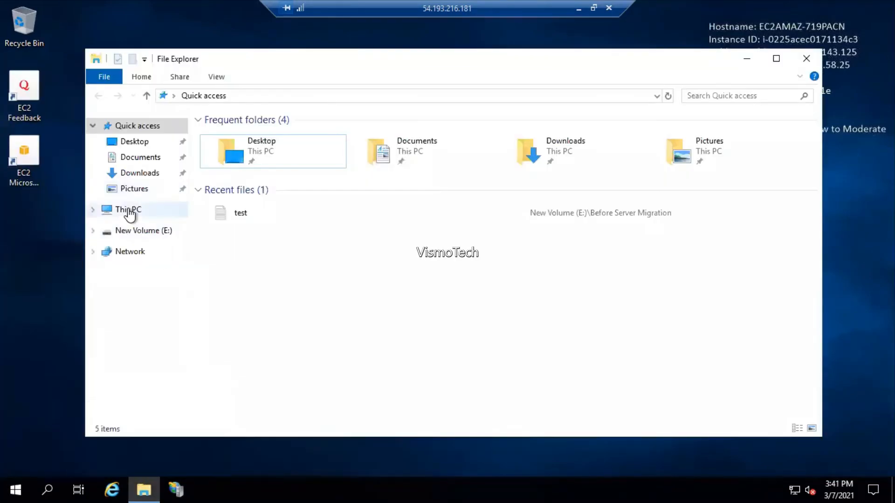
pyautogui.rightClick(129, 210)
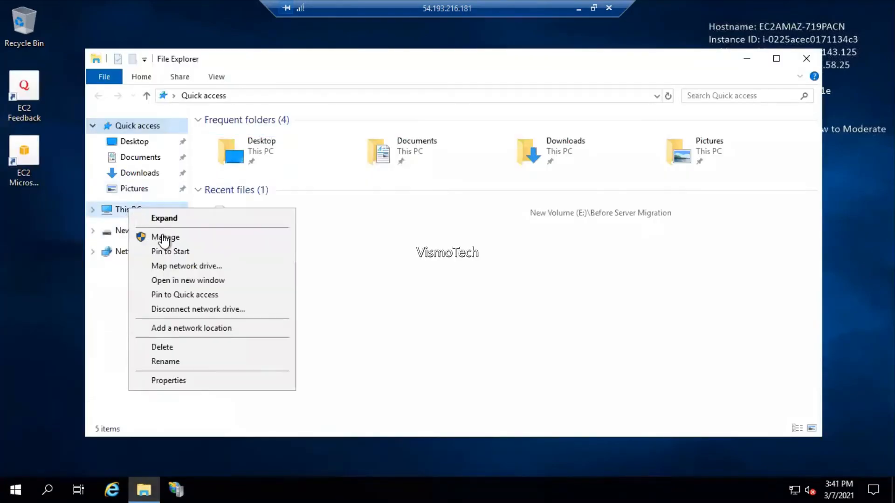
pyautogui.click(163, 239)
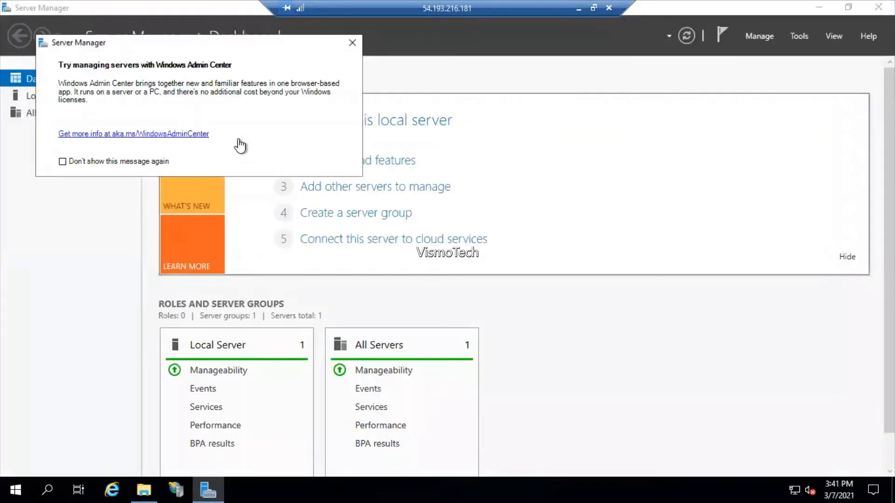
pyautogui.click(352, 43)
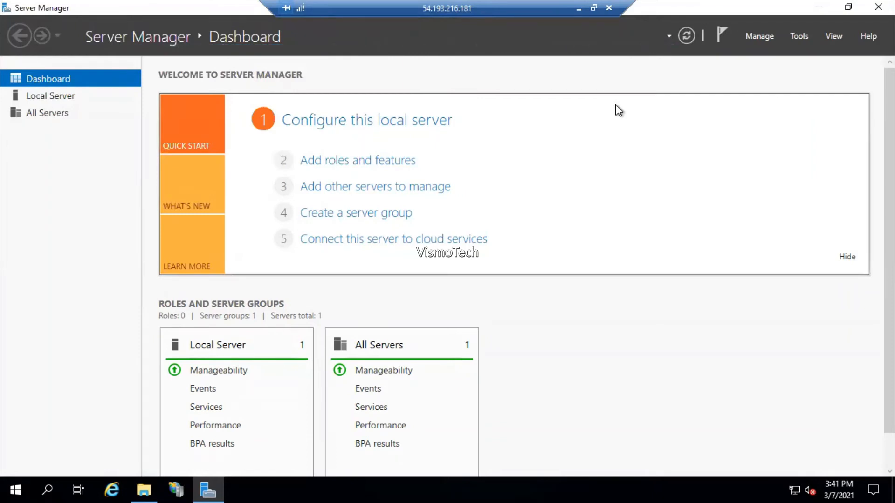
# Step: Open Computer Management from Tools, show Local Users and Groups > Users, then minimize RDP
pyautogui.click(798, 36)
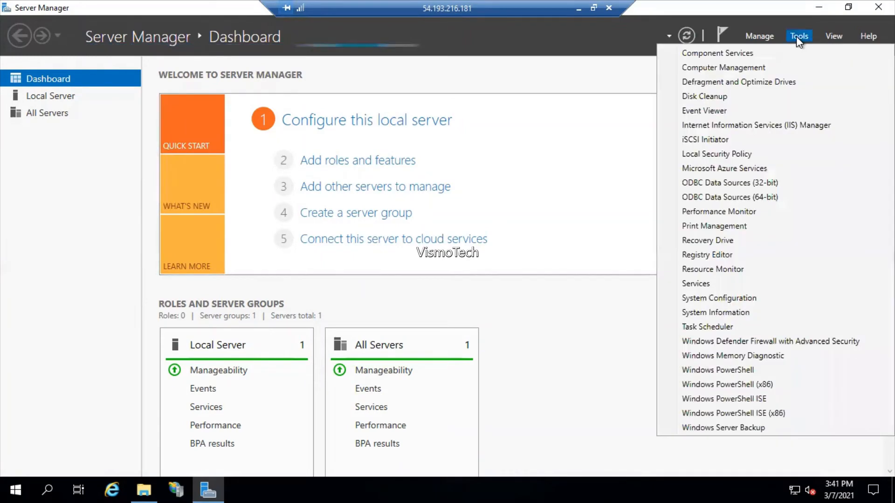
pyautogui.click(750, 66)
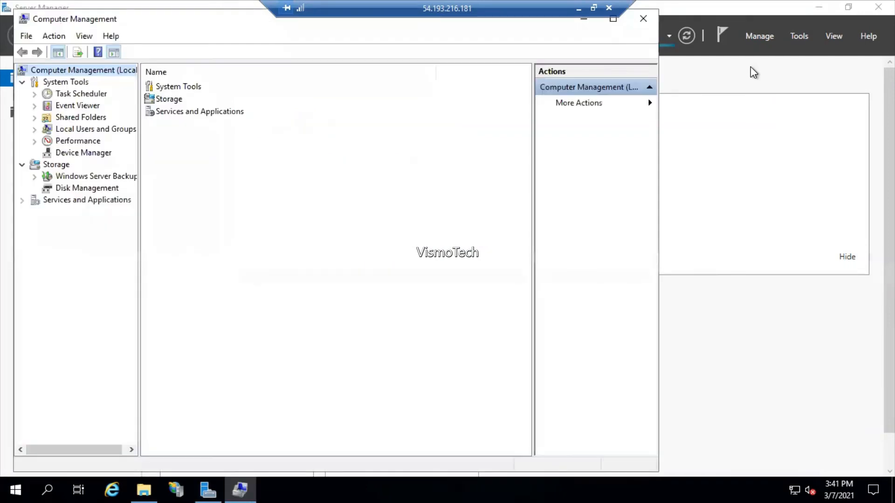
pyautogui.click(35, 129)
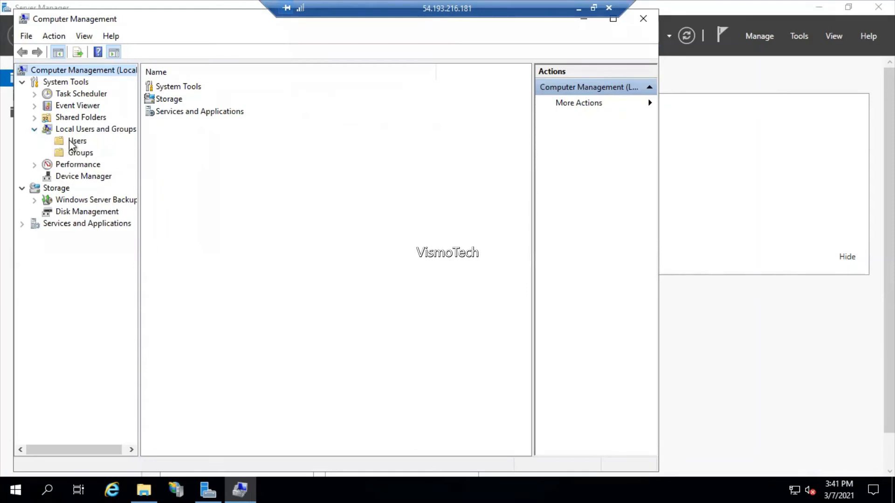
pyautogui.click(73, 141)
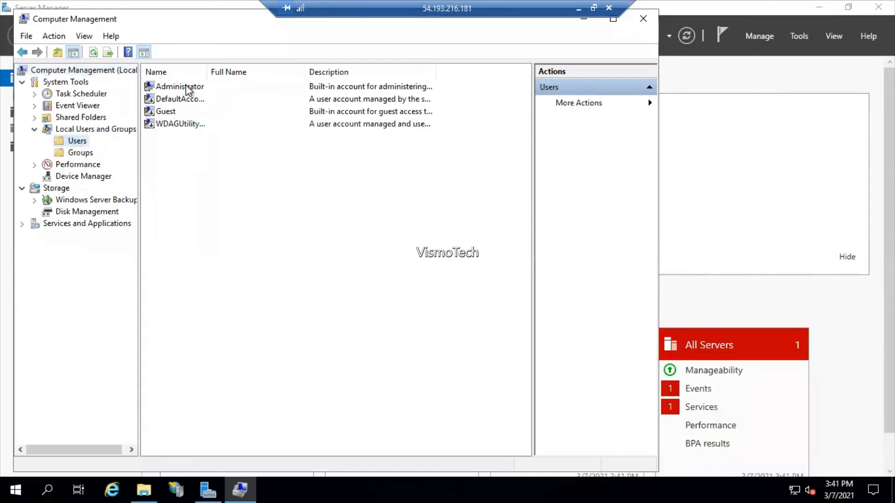
pyautogui.click(578, 8)
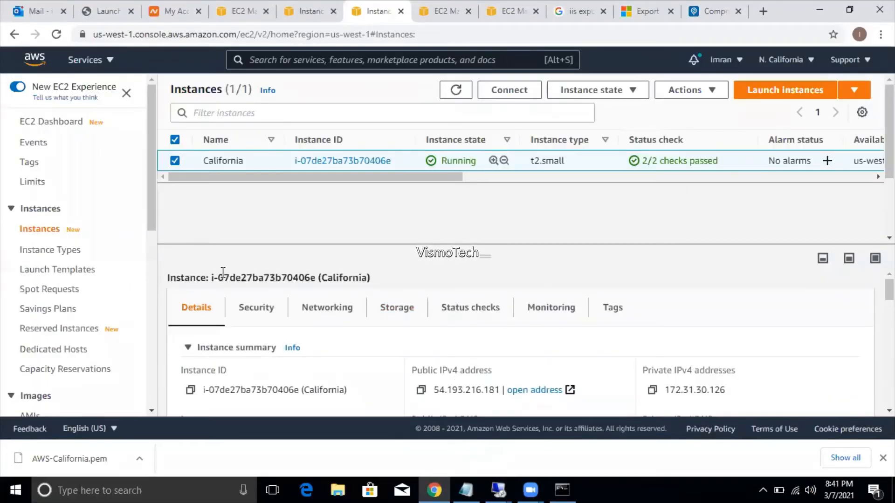
# Step: Copy the first instance's Administrator username and password lines under 54.193.216.181, replacing its lowercase 'administrator' line
pyautogui.hotkey('alt', 'Tab')
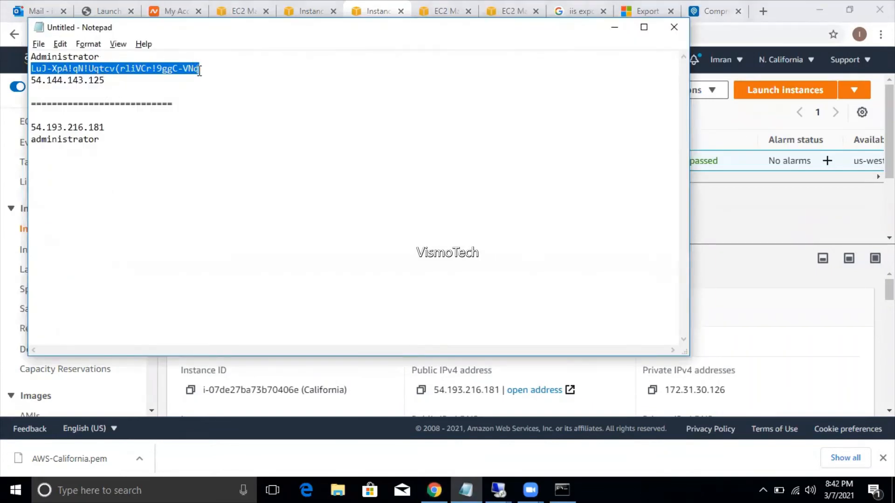
pyautogui.doubleClick(231, 82)
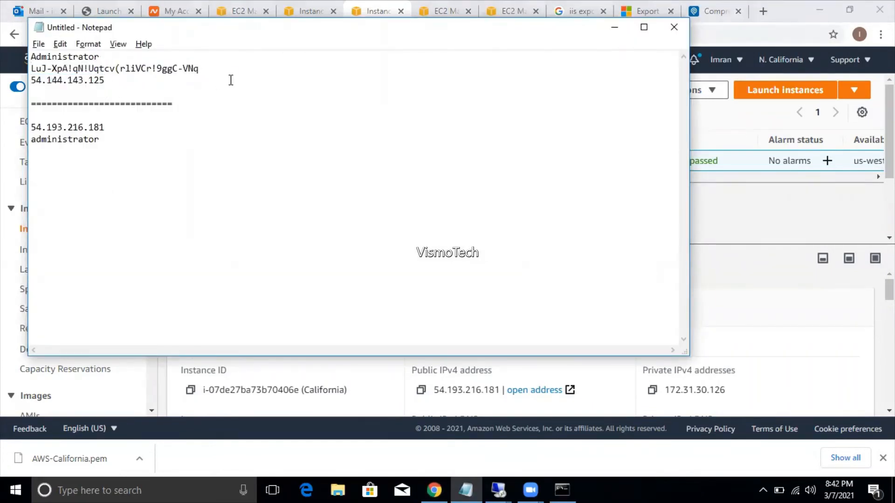
pyautogui.click(212, 67)
pyautogui.moveTo(211, 67); pyautogui.dragTo(31, 57)
pyautogui.hotkey('ctrl', 'c')
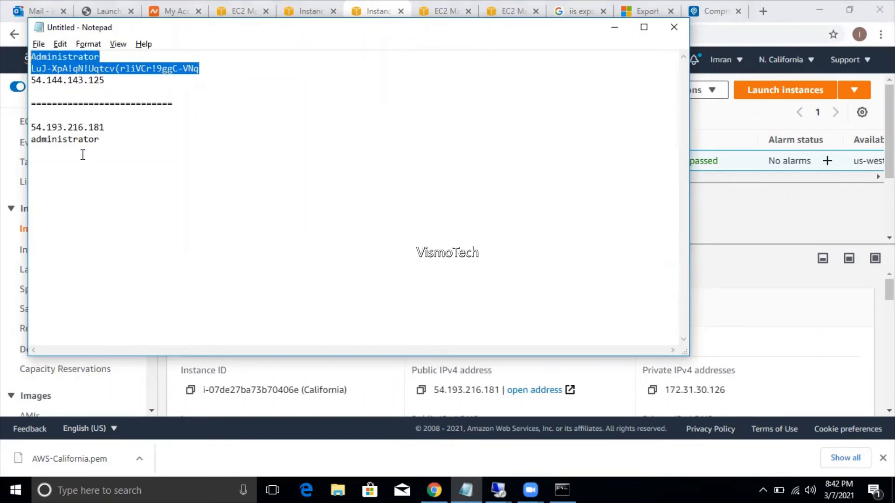
pyautogui.click(83, 155)
pyautogui.hotkey('ctrl', 'v')
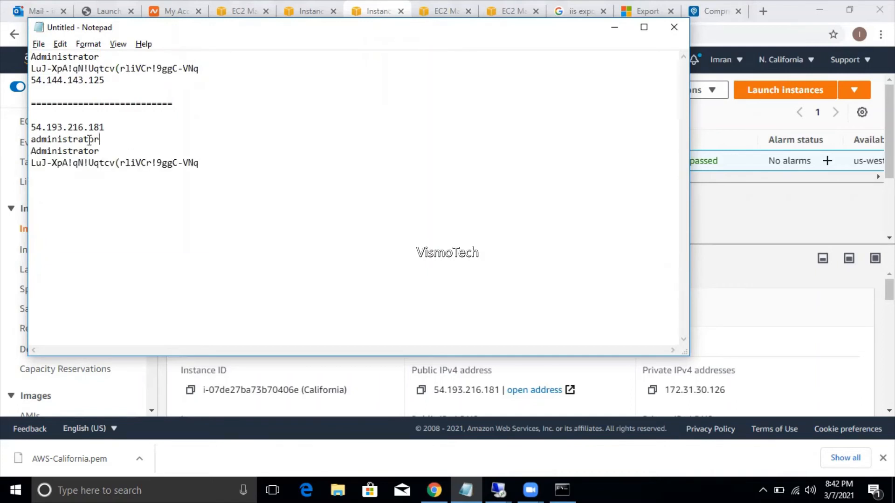
pyautogui.moveTo(100, 140); pyautogui.dragTo(24, 141)
pyautogui.press('Delete')
pyautogui.press('BackSpace')
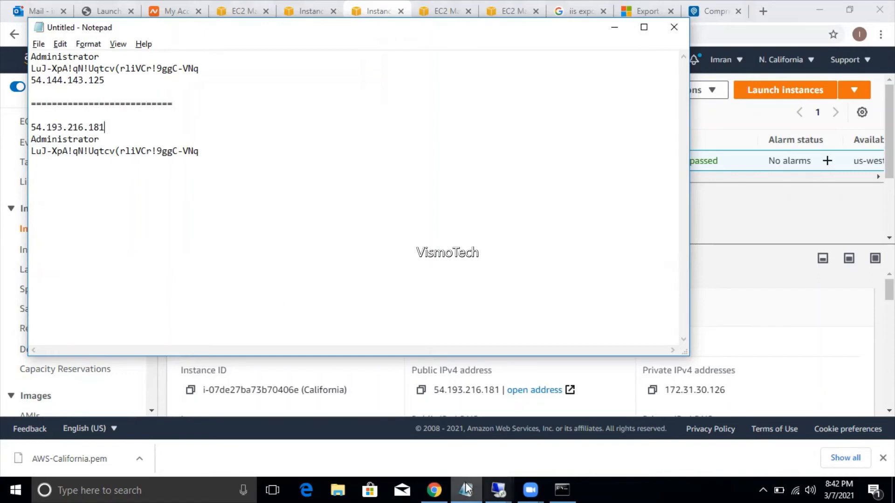
# Step: In the 54.193.216.181 session, use Set Password on Administrator to enter and confirm a new password
pyautogui.moveTo(506, 482)
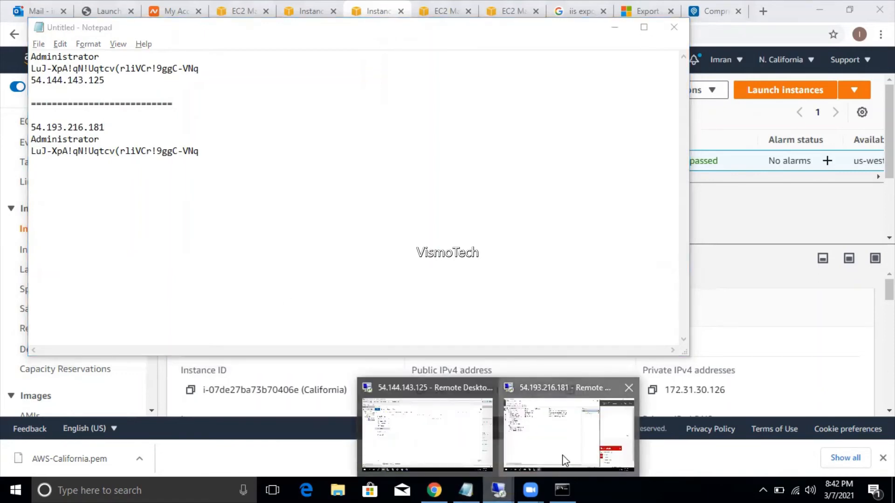
pyautogui.click(565, 455)
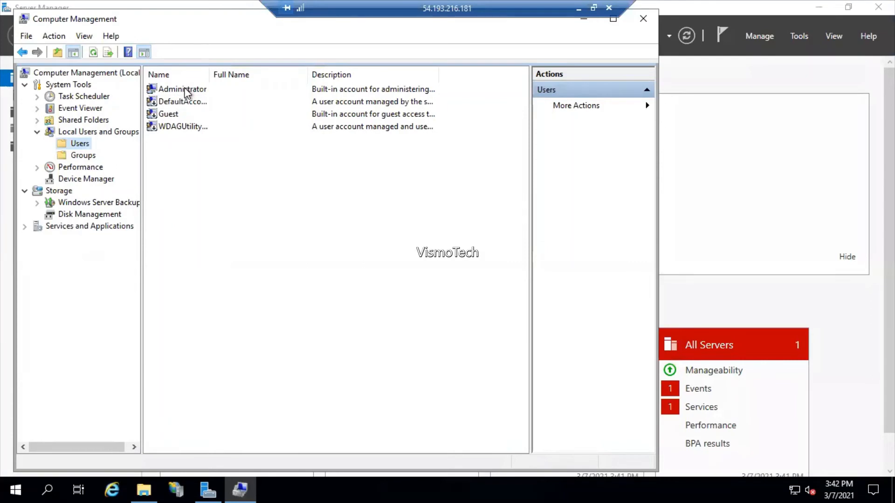
pyautogui.rightClick(184, 87)
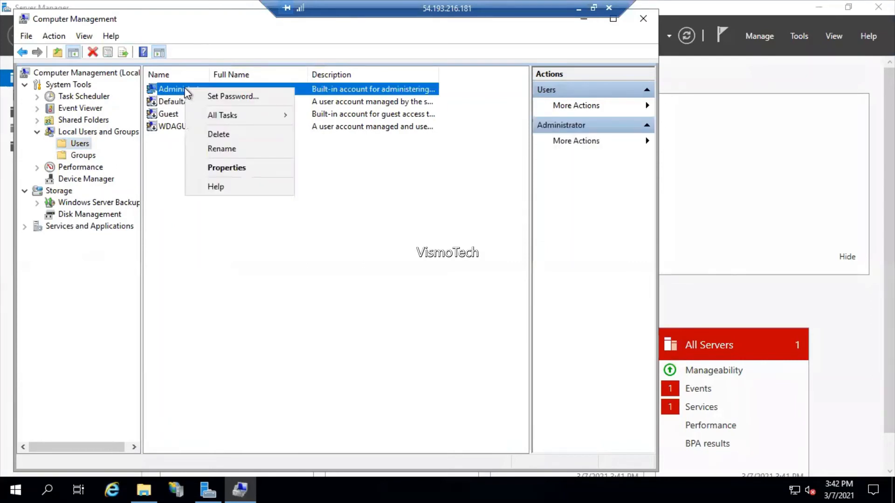
pyautogui.click(212, 97)
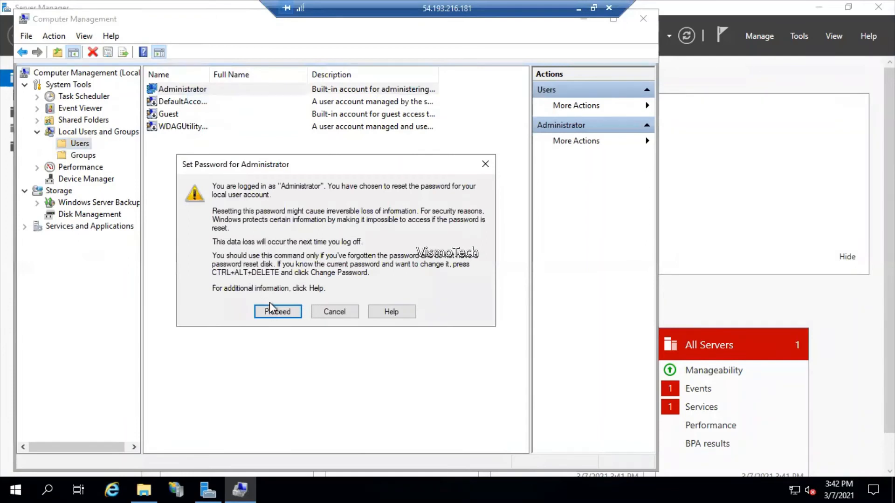
pyautogui.click(271, 309)
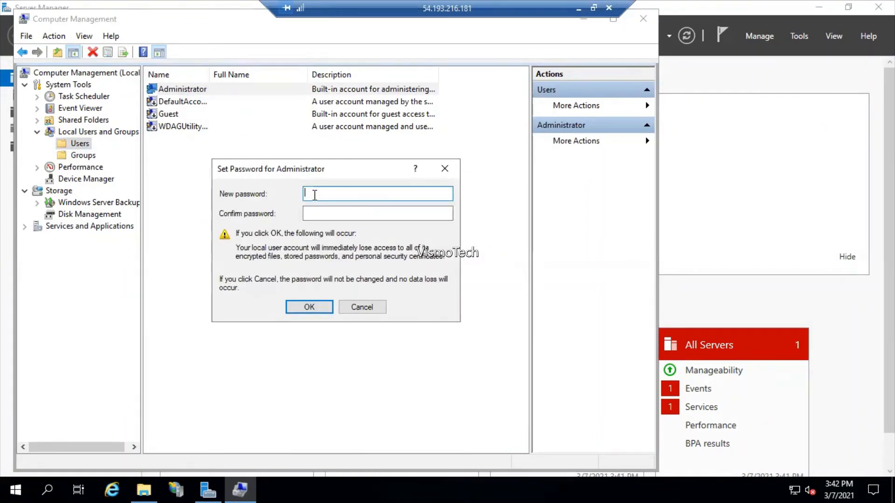
pyautogui.write('********')
pyautogui.click(340, 212)
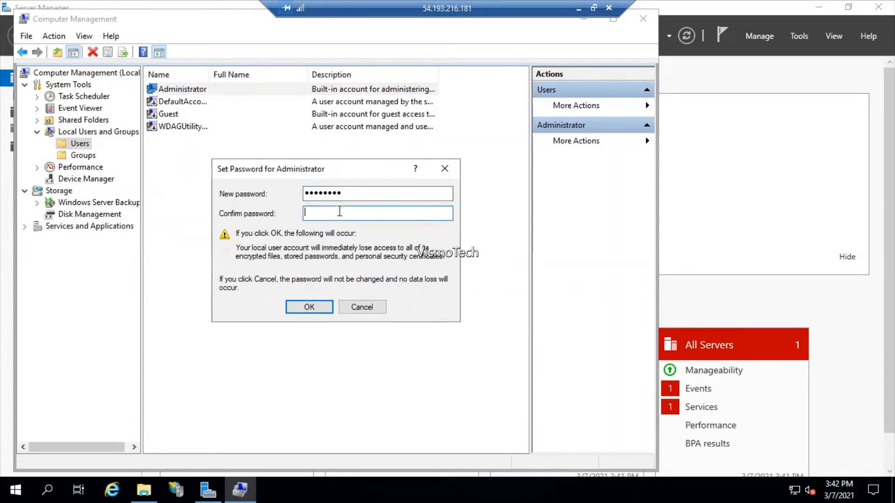
pyautogui.write('********')
pyautogui.click(318, 311)
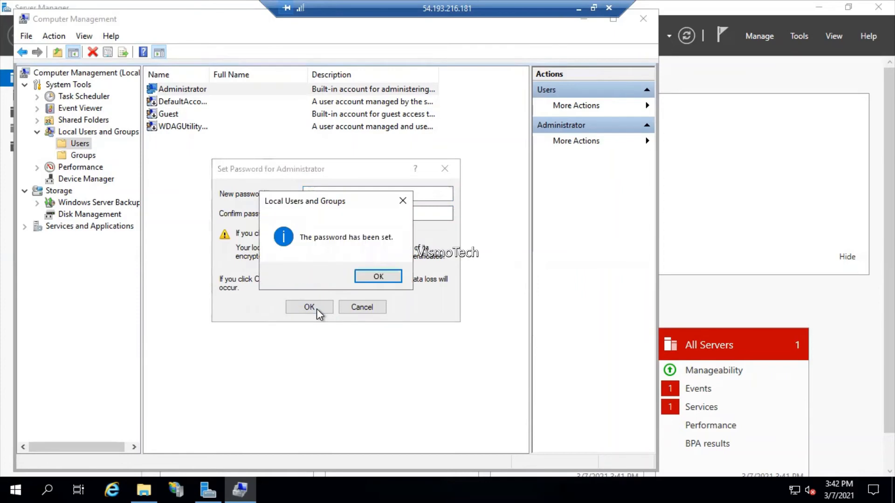
pyautogui.click(375, 278)
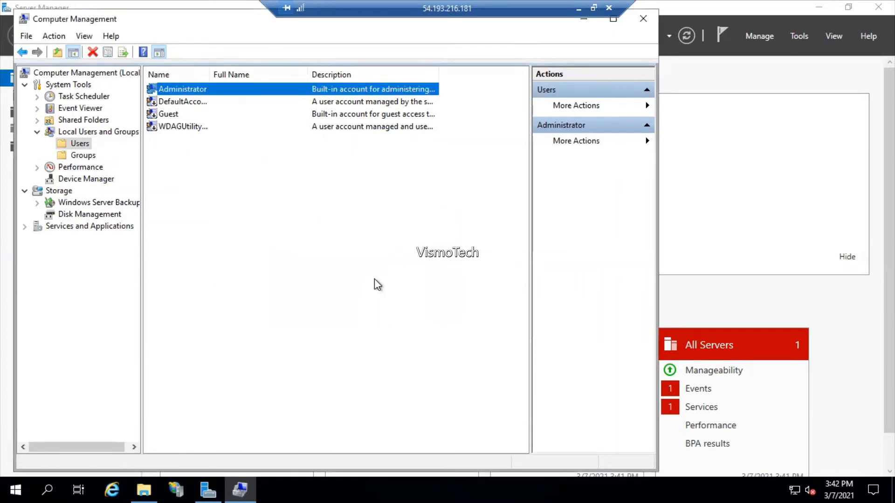
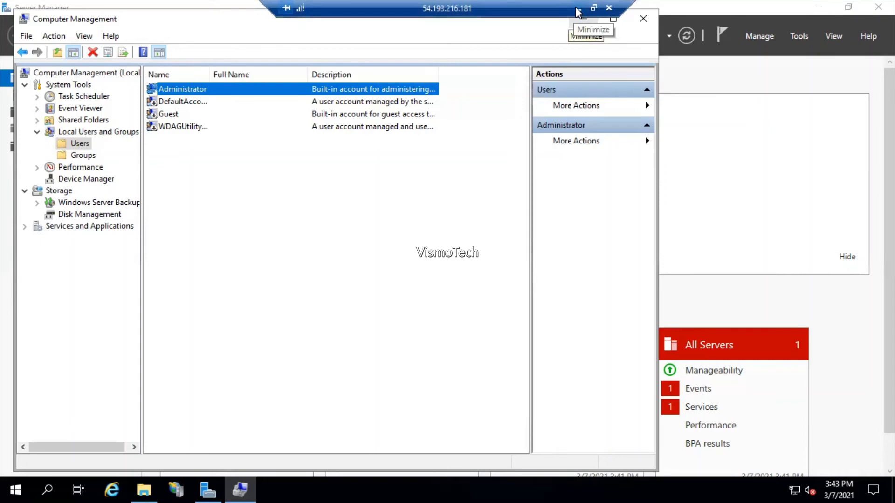
# Step: Return to the 54.193.216.181 session and sign out from the Start button's Shut down or sign out menu
pyautogui.click(577, 11)
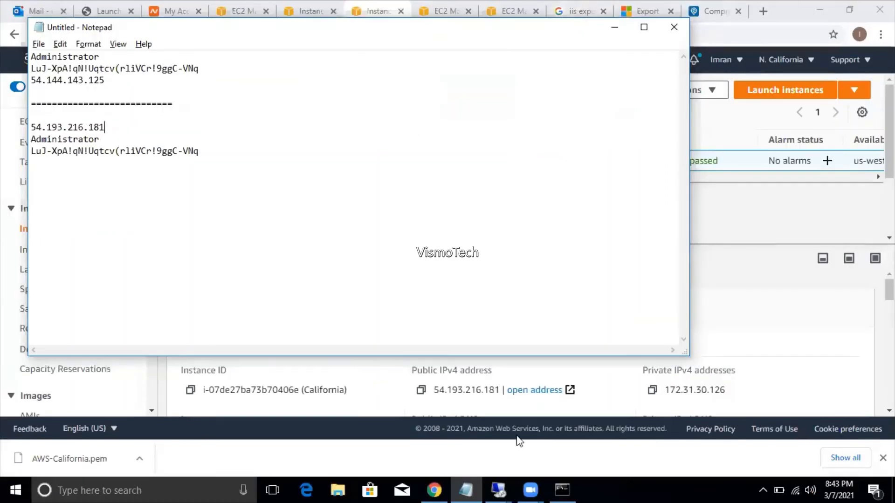
pyautogui.moveTo(506, 488)
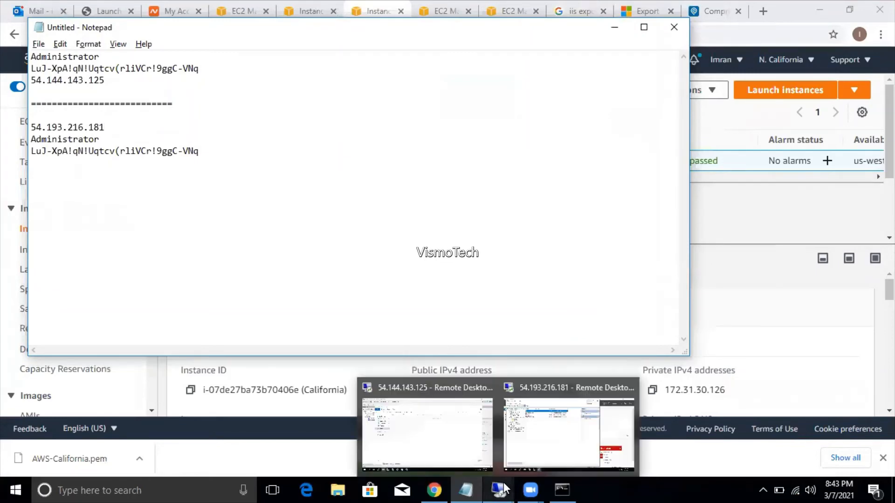
pyautogui.click(531, 459)
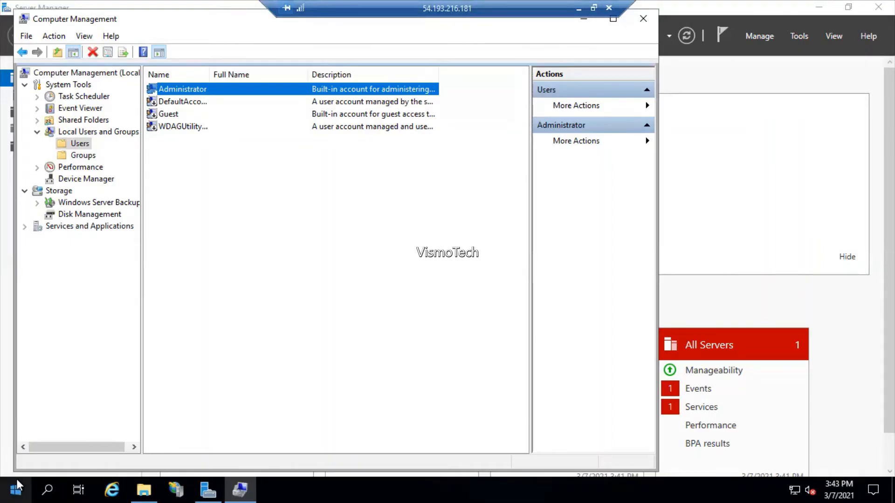
pyautogui.rightClick(17, 483)
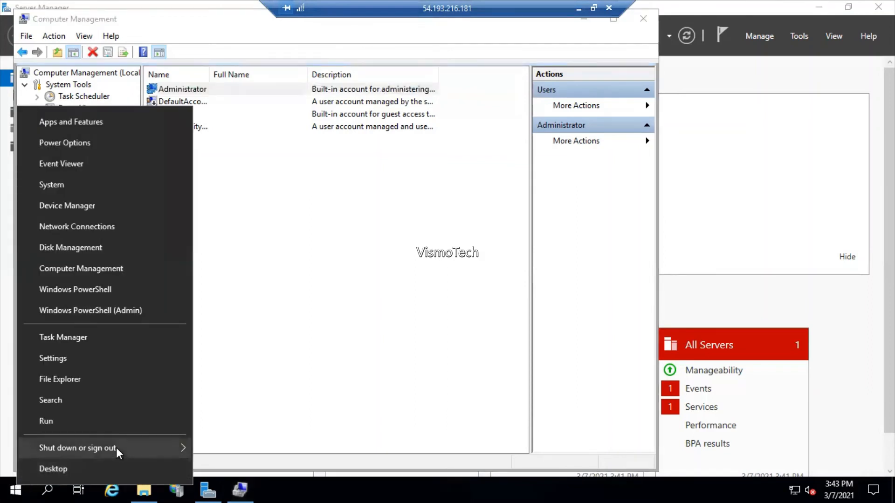
pyautogui.moveTo(118, 448)
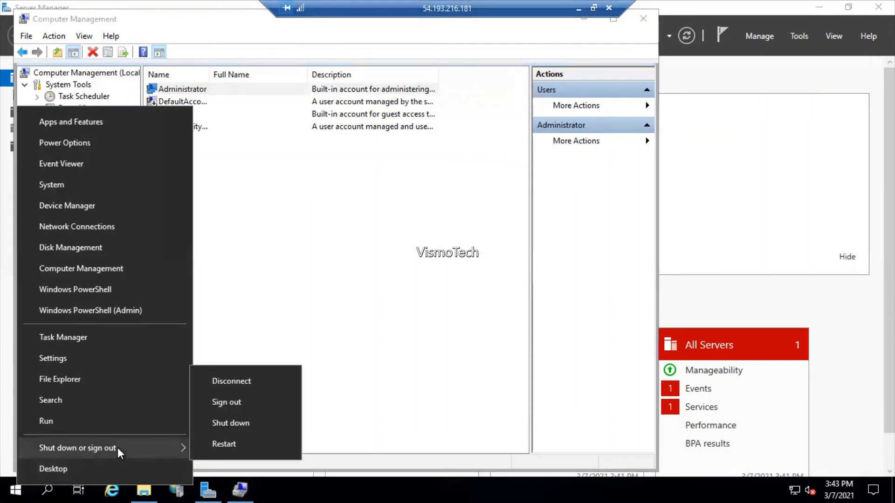
pyautogui.click(230, 404)
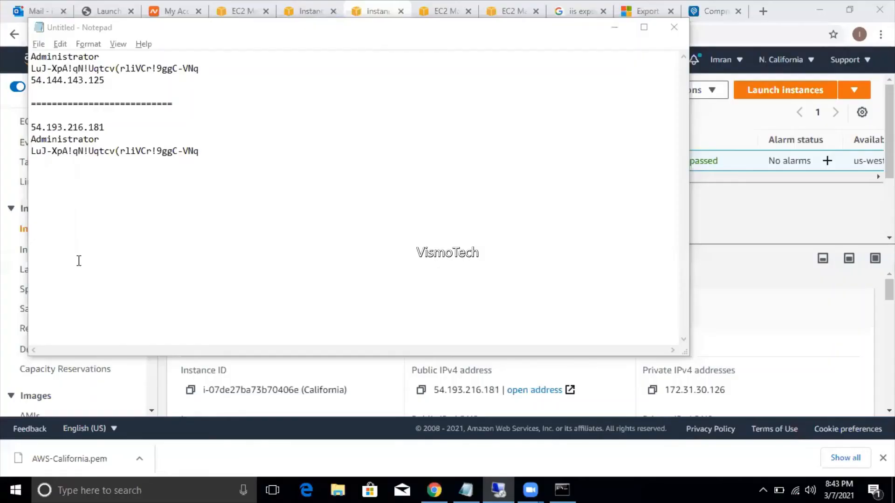
# Step: Copy 54.193.216.181 from the notes and start a Remote Desktop connection to it via mstsc
pyautogui.click(105, 127)
pyautogui.moveTo(105, 127); pyautogui.dragTo(33, 131)
pyautogui.hotkey('ctrl', 'c')
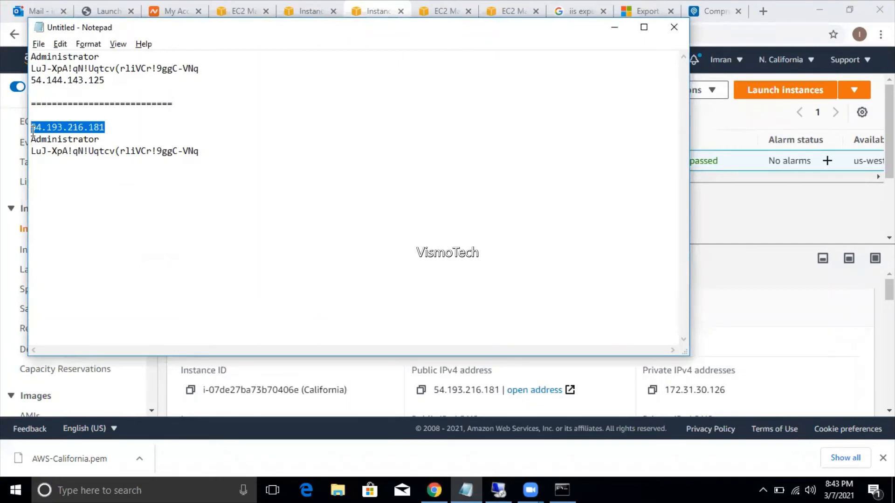
pyautogui.press('super+r')
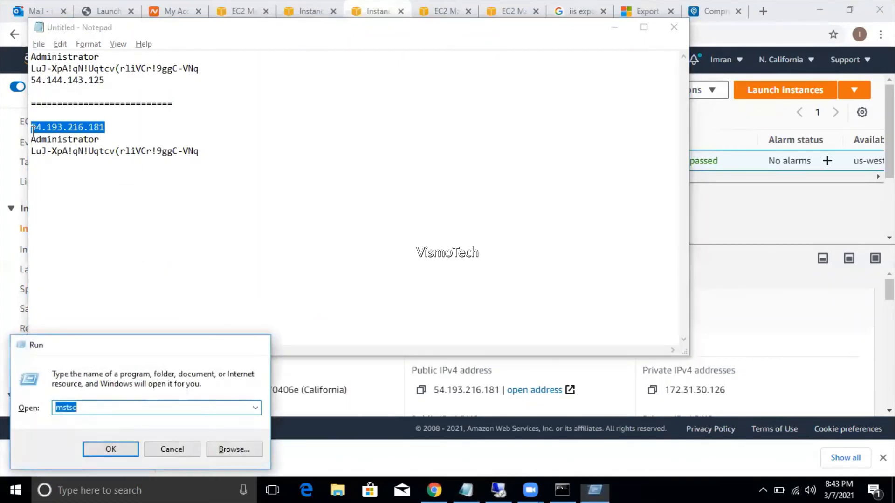
pyautogui.press('Return')
pyautogui.hotkey('ctrl', 'v')
pyautogui.press('Return')
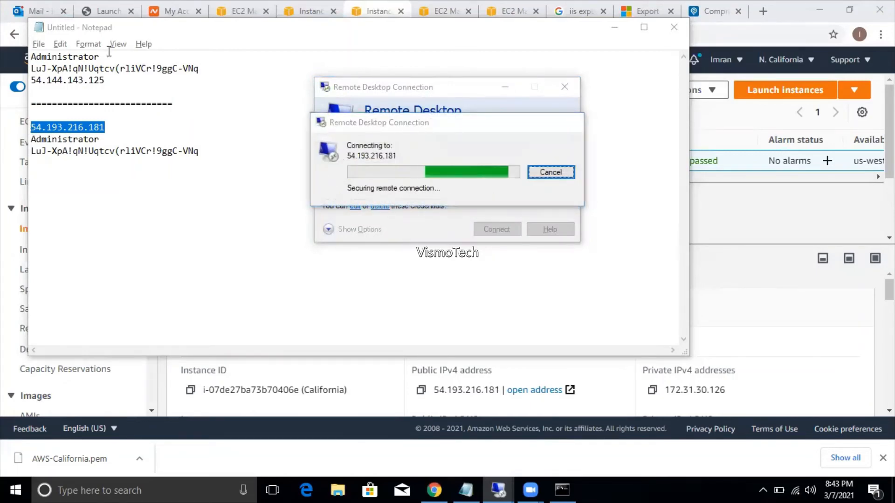
# Step: Paste the saved administrator password from the notes into Windows Security and submit
pyautogui.click(202, 151)
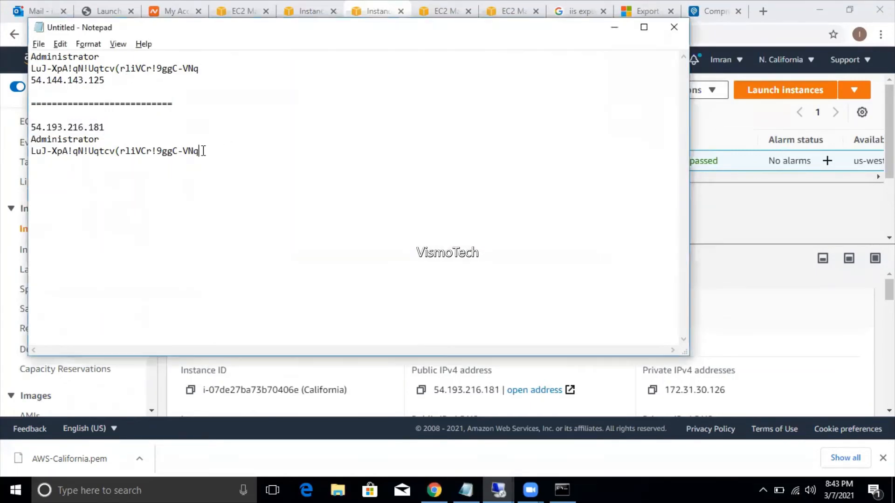
pyautogui.press('Return')
pyautogui.moveTo(48, 160); pyautogui.dragTo(32, 152)
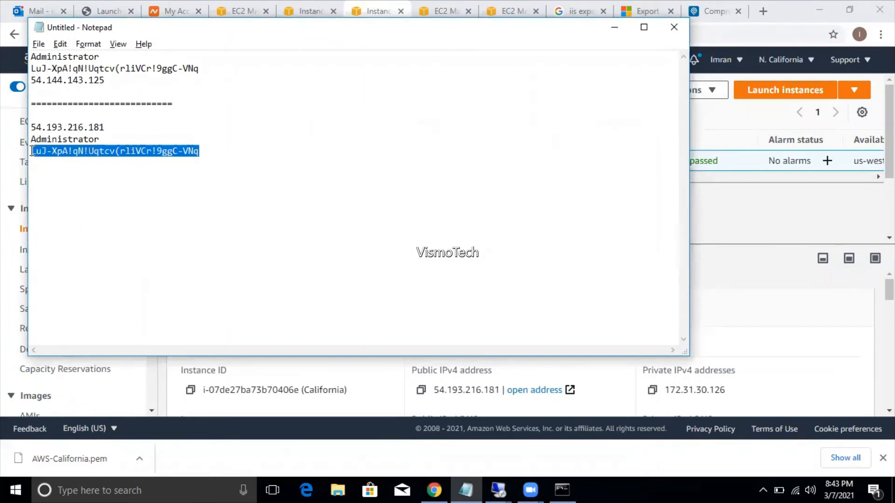
pyautogui.hotkey('alt', 'Tab')
pyautogui.hotkey('ctrl', 'v')
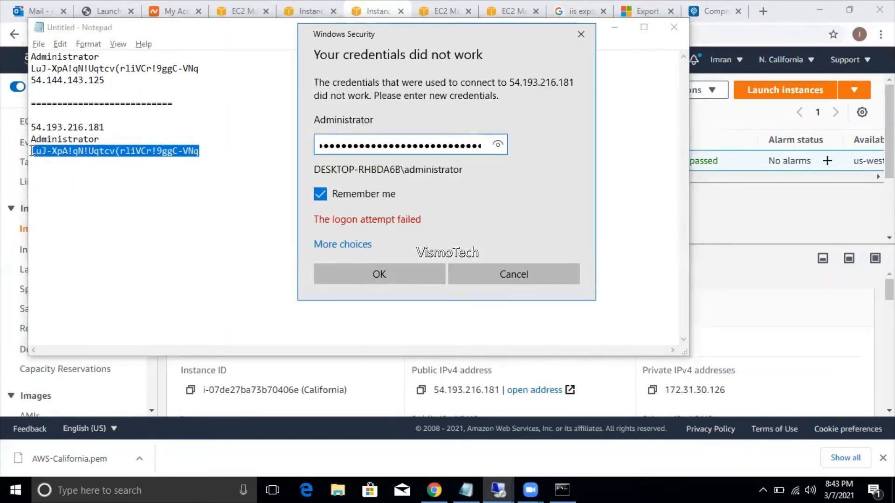
pyautogui.click(342, 274)
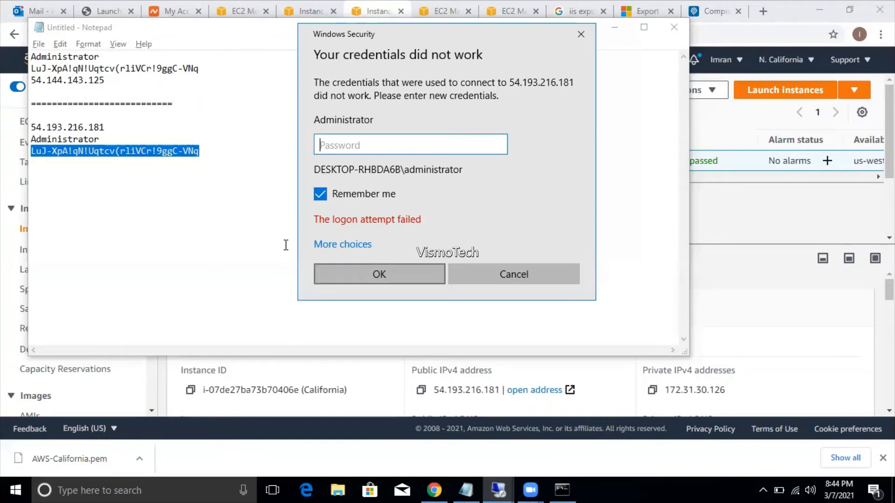
# Step: Retype the administrator password in Windows Security and connect to the remote desktop
pyautogui.click(222, 165)
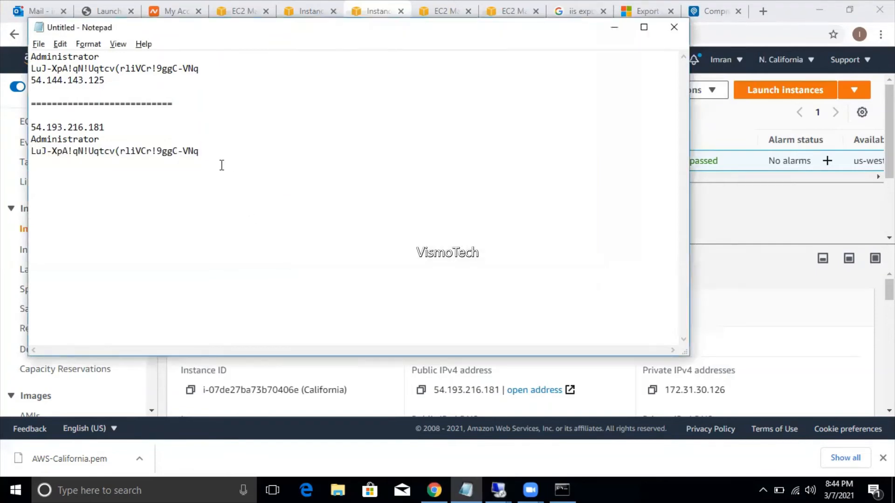
pyautogui.hotkey('alt', 'Tab')
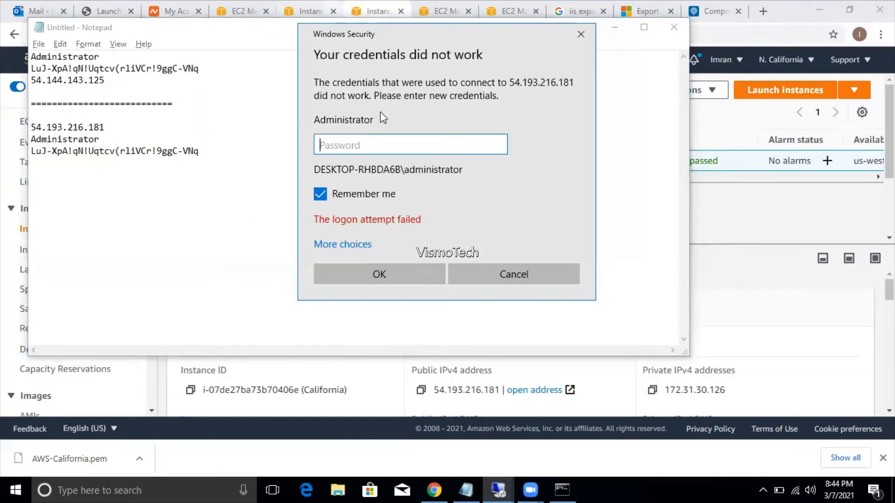
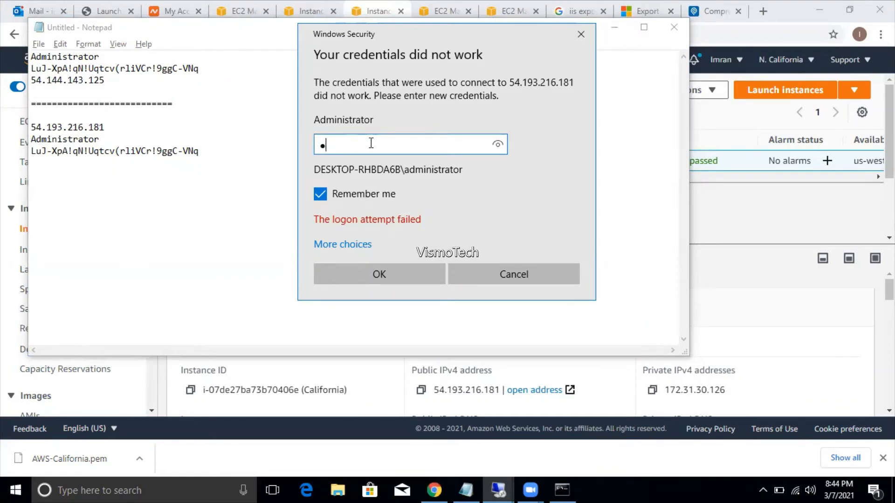
pyautogui.click(373, 271)
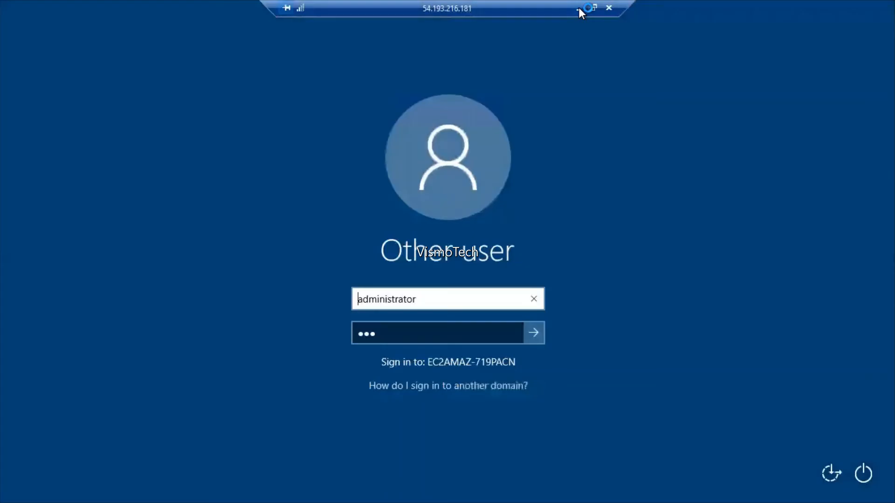
pyautogui.click(578, 8)
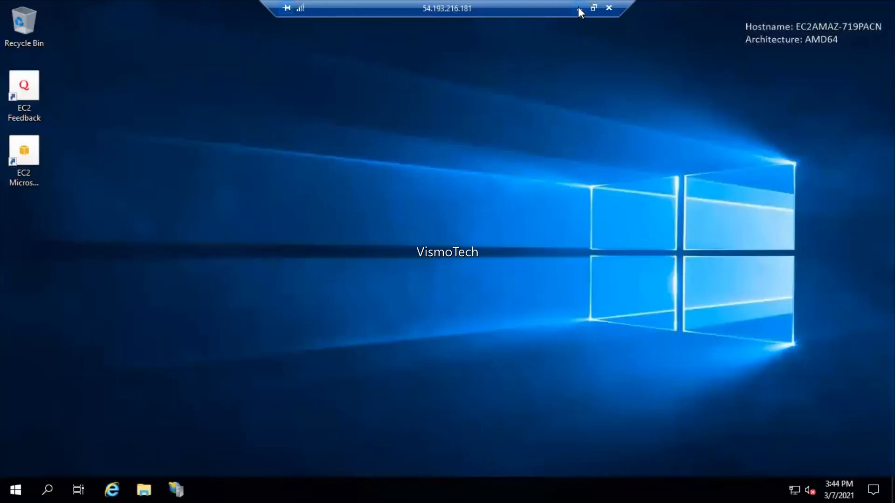
# Step: Overwrite the old password line under 54.193.216.181 with the new password, leaving the notes unsaved
pyautogui.click(578, 7)
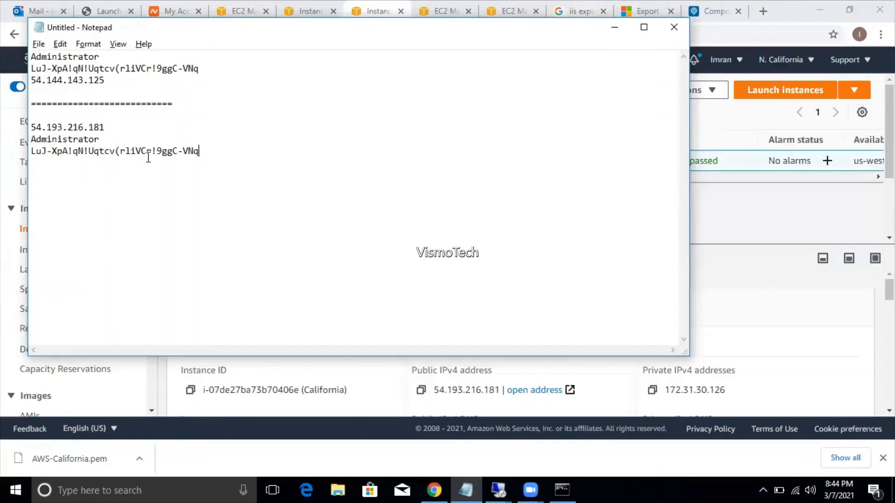
pyautogui.moveTo(28, 161); pyautogui.dragTo(30, 155)
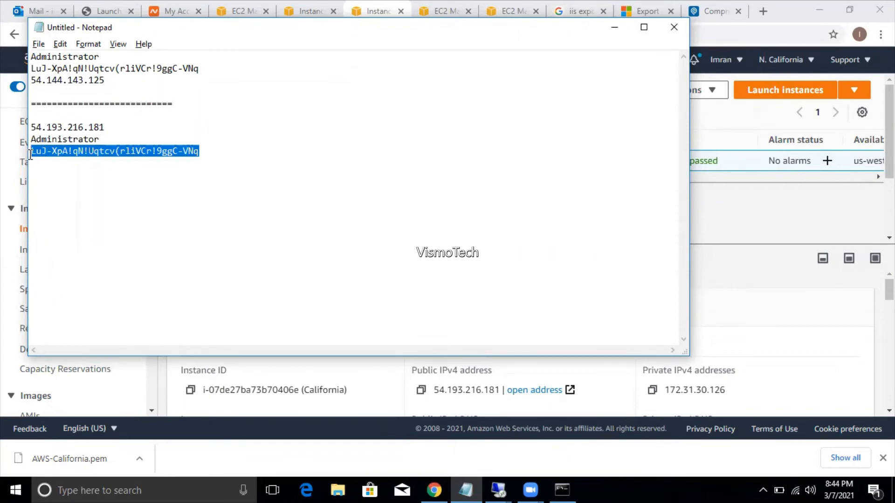
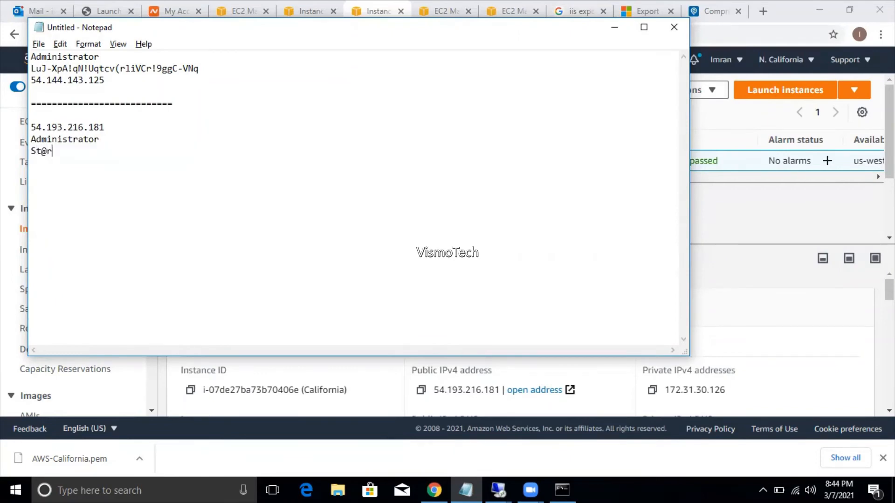
pyautogui.hotkey('ctrl', 's')
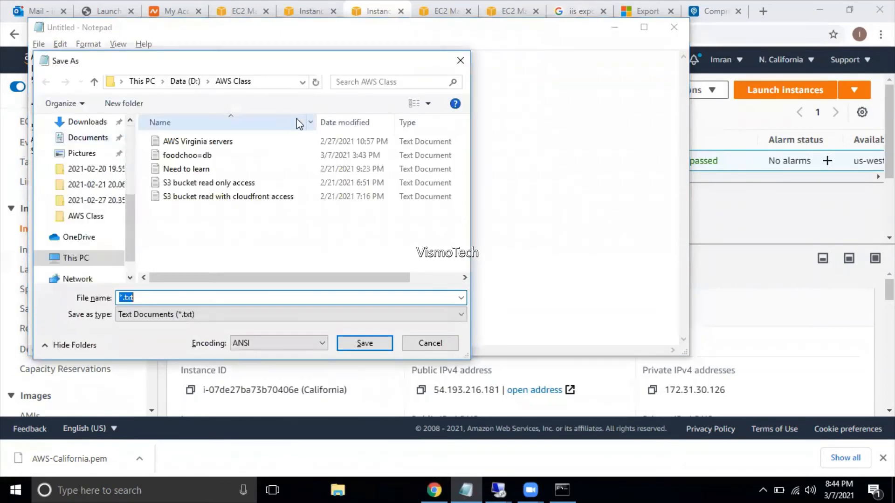
pyautogui.click(460, 61)
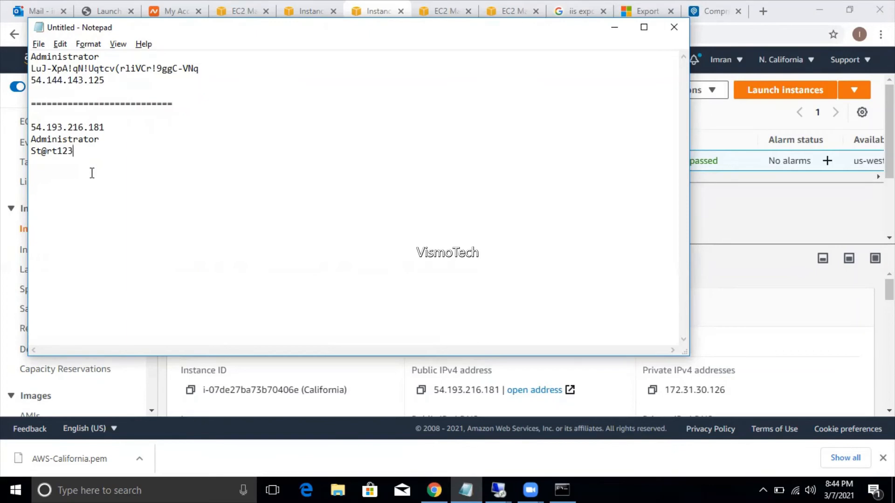
# Step: Bring the 54.193.216.181 remote desktop forward and open, then close, its Start menu
pyautogui.click(613, 29)
pyautogui.moveTo(498, 489)
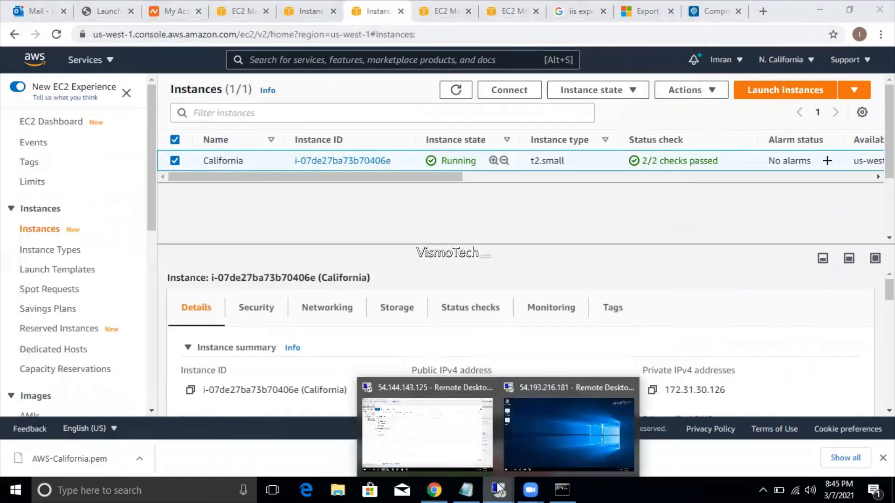
pyautogui.click(550, 440)
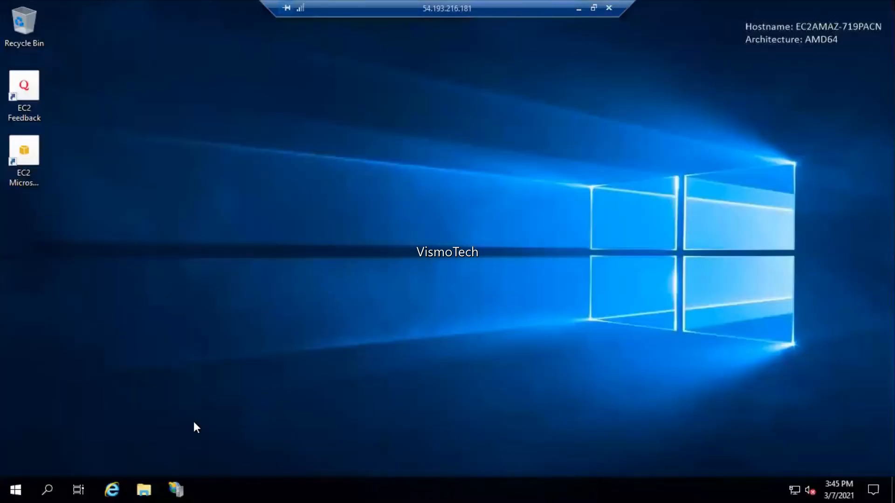
pyautogui.click(14, 485)
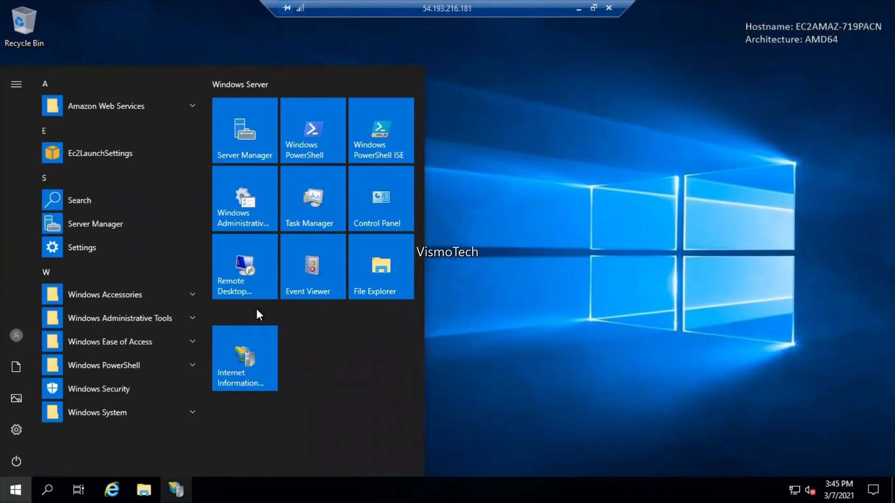
pyautogui.click(559, 294)
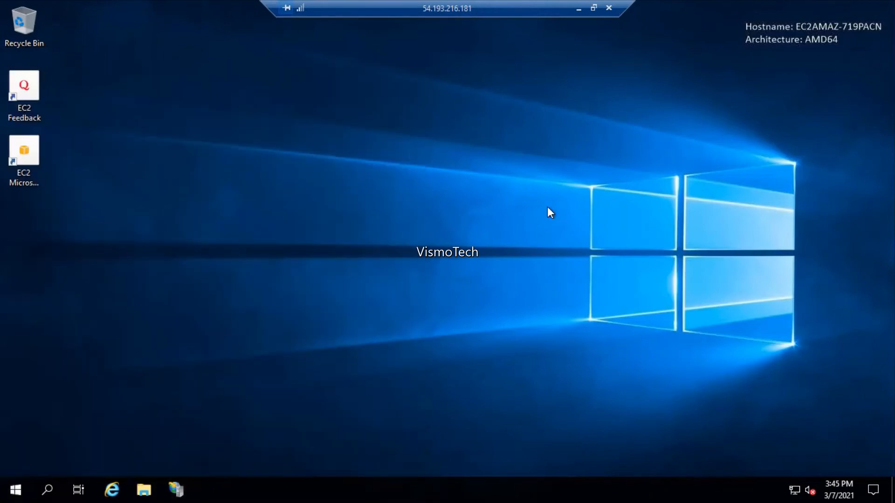
# Step: Switch to the original 54.144.143.125 server's session and open its Start menu
pyautogui.click(578, 9)
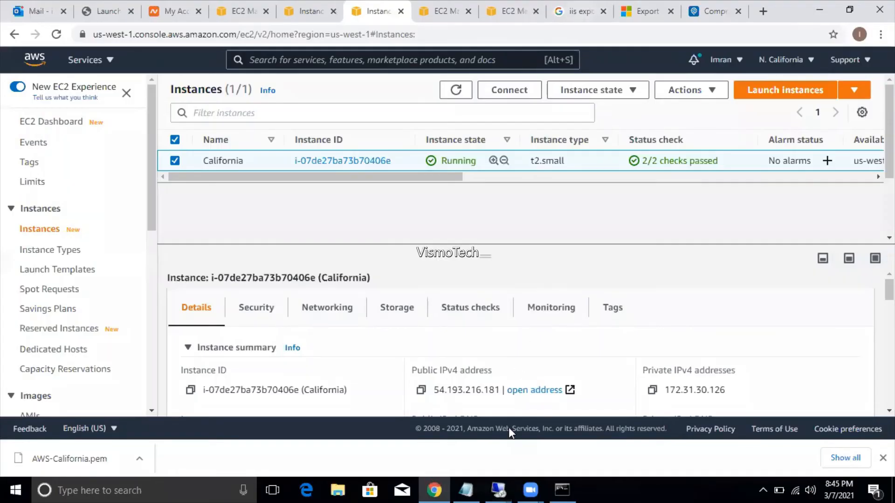
pyautogui.moveTo(493, 483)
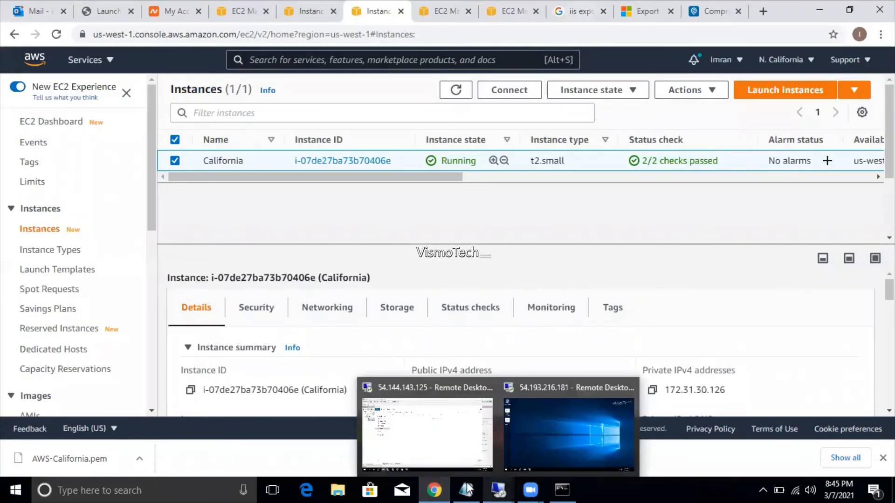
pyautogui.click(448, 467)
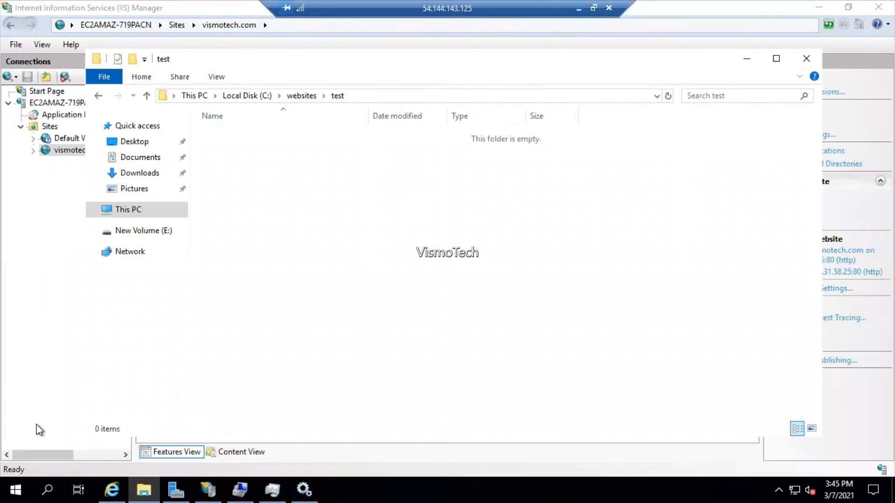
pyautogui.click(18, 481)
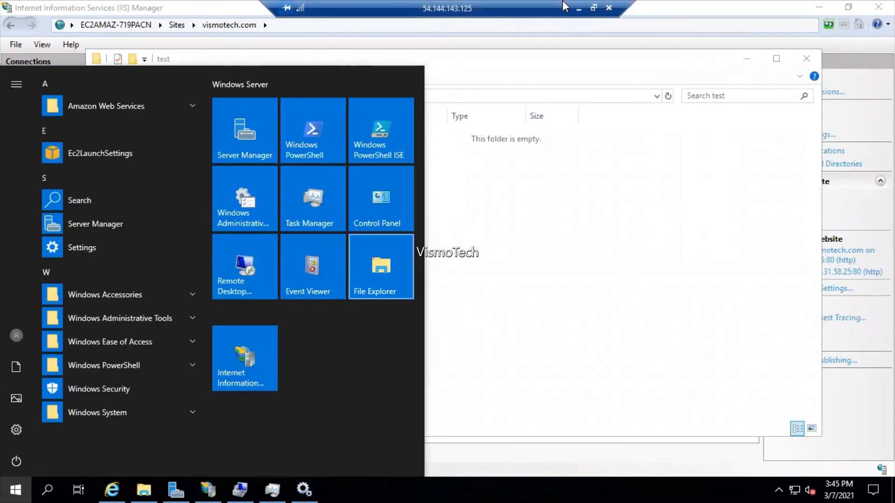
# Step: Switch back to the copied server's 54.193.216.181 session and open its Start menu
pyautogui.click(577, 6)
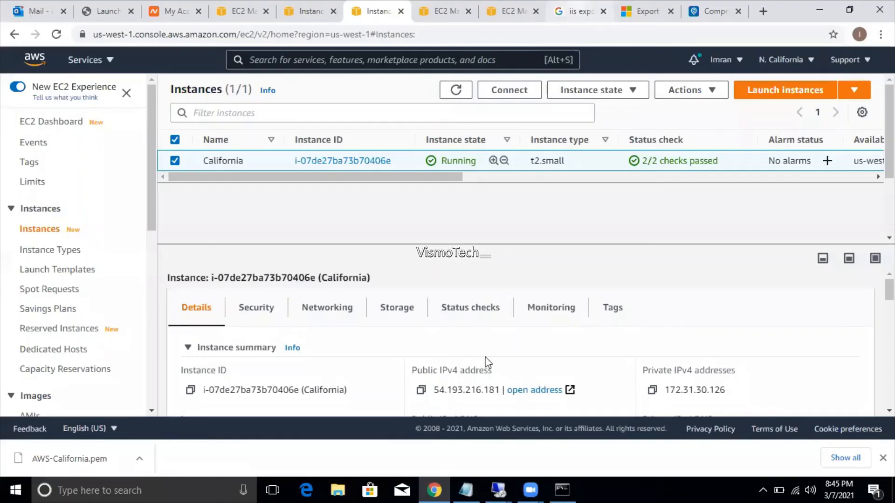
pyautogui.moveTo(500, 488)
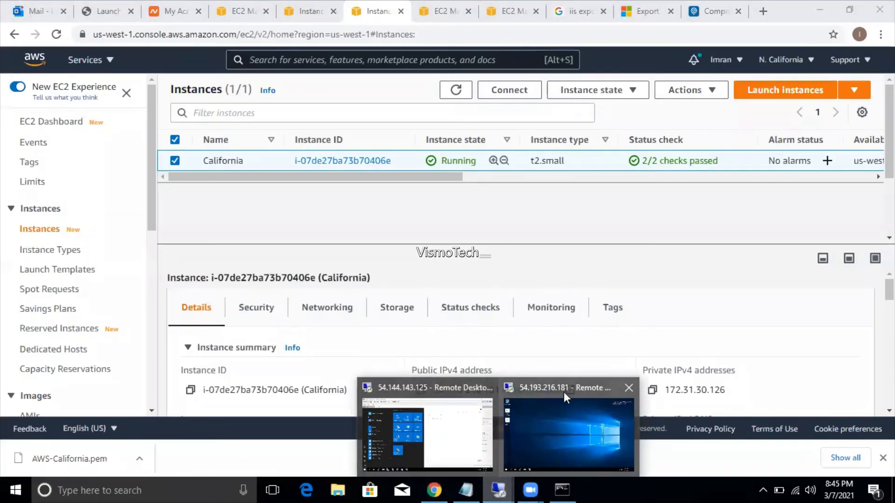
pyautogui.click(565, 412)
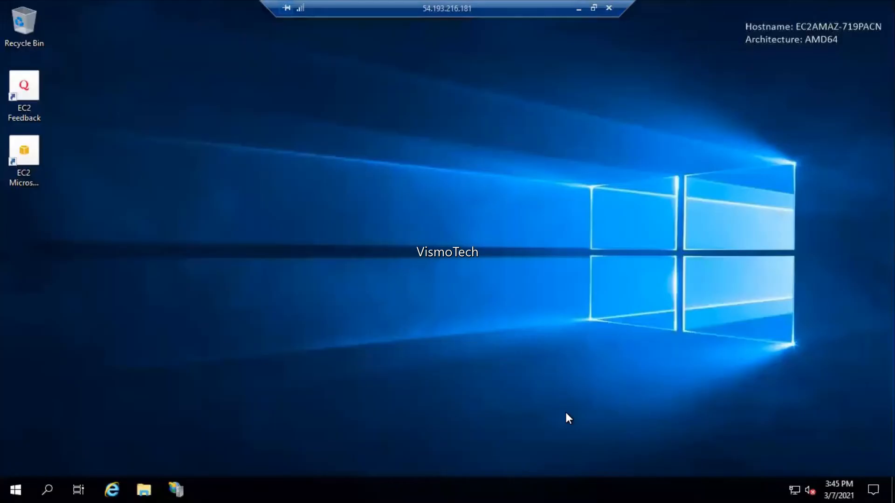
pyautogui.click(15, 488)
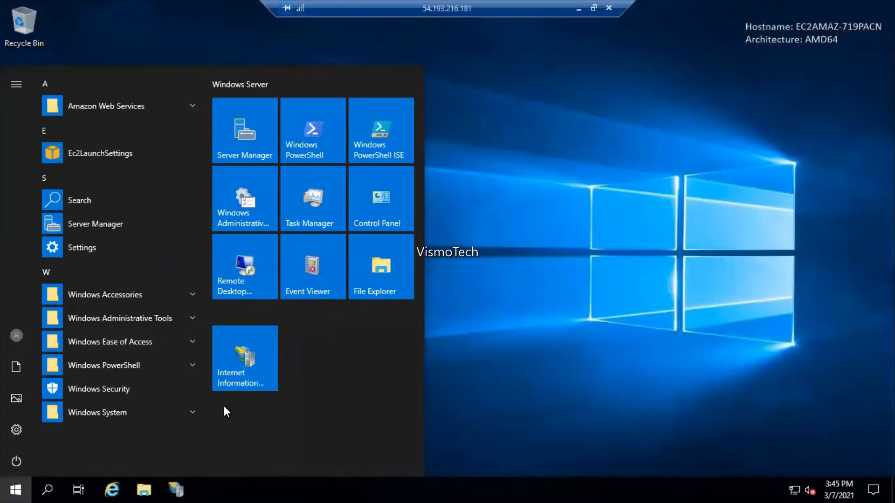
# Step: Open IIS Manager maximised, expand Sites to vismotech.com, then show This PC in File Explorer
pyautogui.click(234, 378)
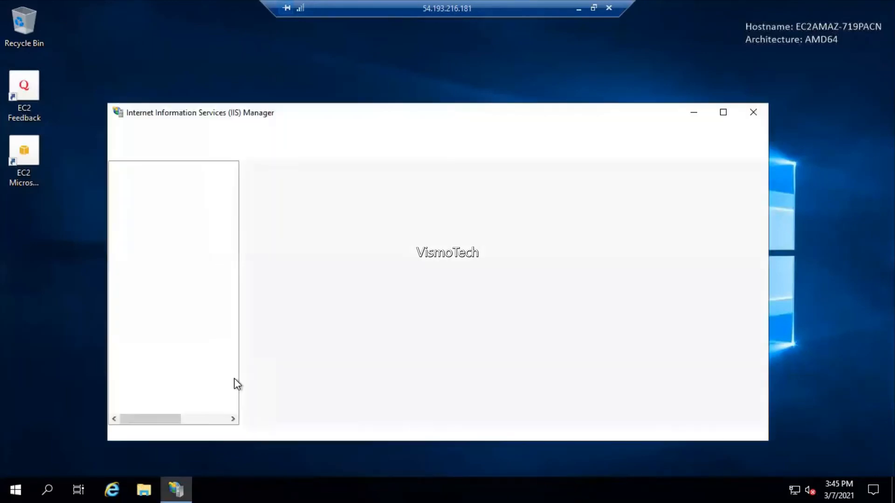
pyautogui.doubleClick(351, 115)
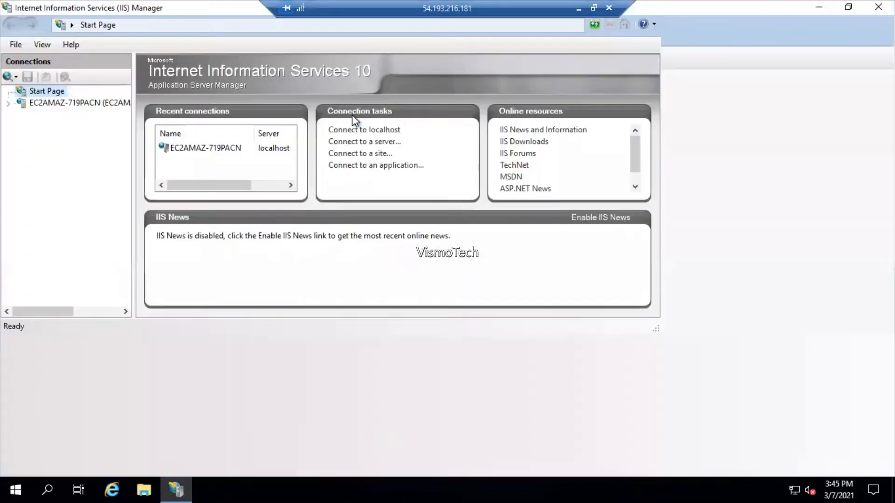
pyautogui.click(9, 106)
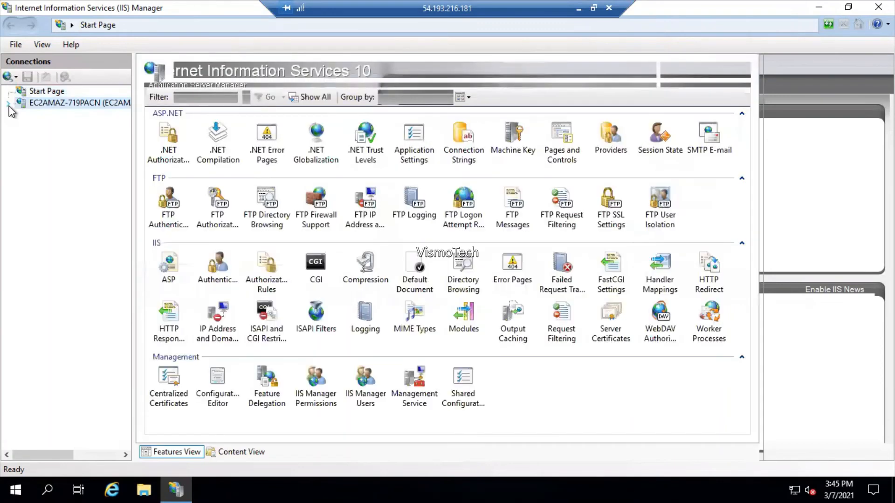
pyautogui.click(9, 105)
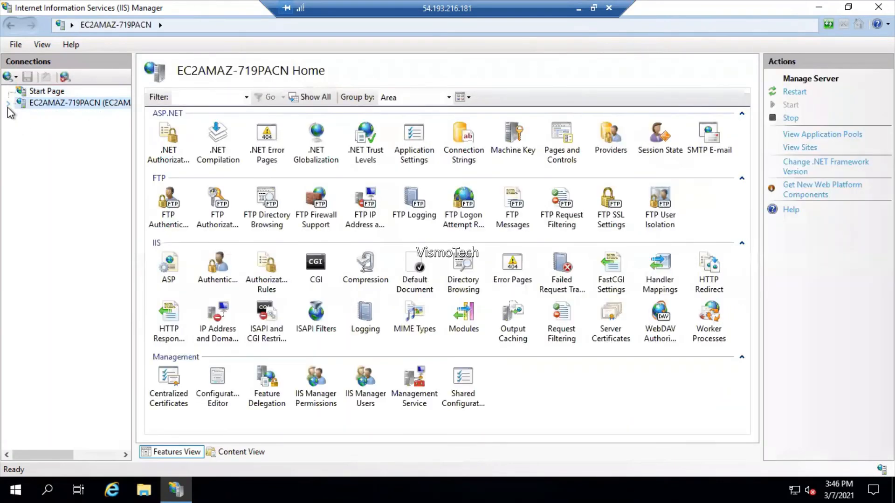
pyautogui.click(9, 105)
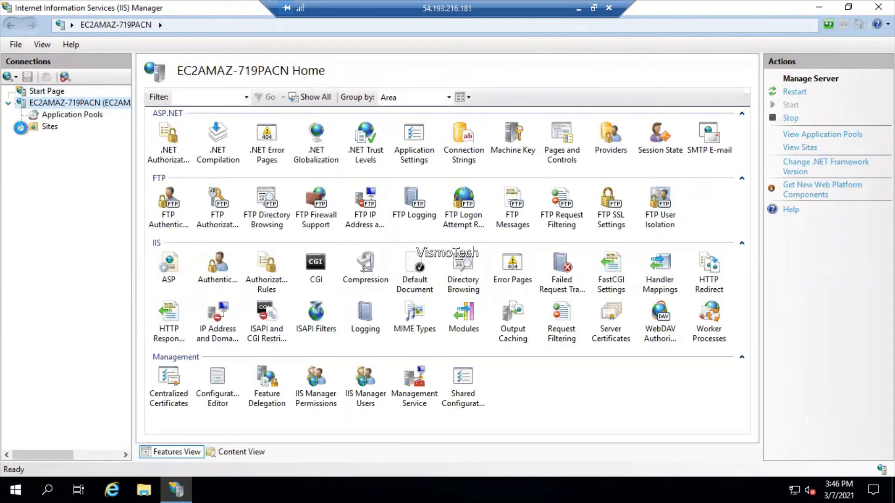
pyautogui.click(21, 128)
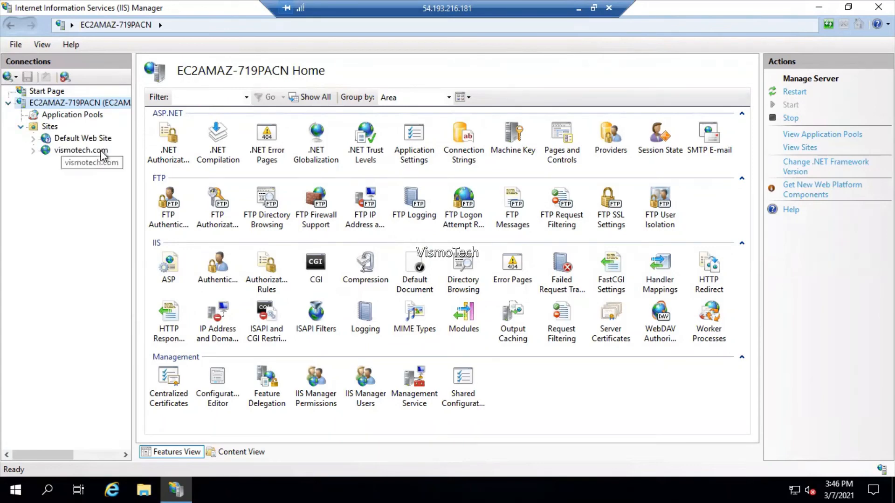
pyautogui.click(81, 150)
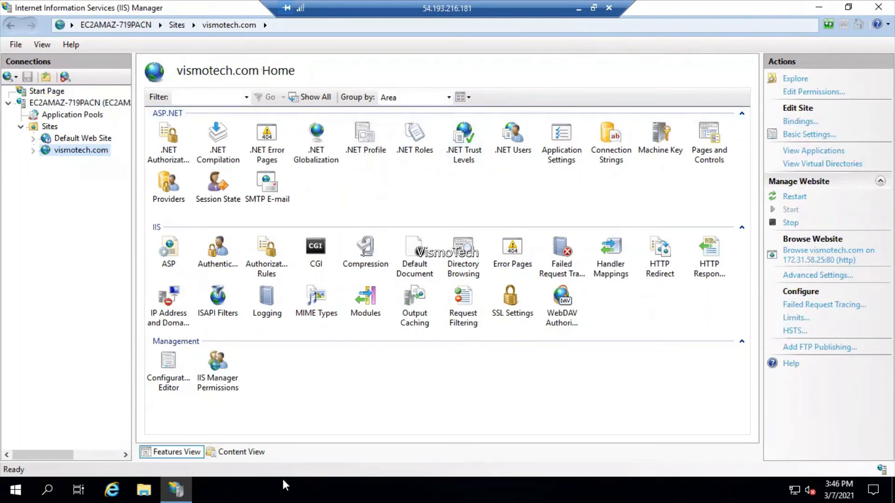
pyautogui.click(146, 481)
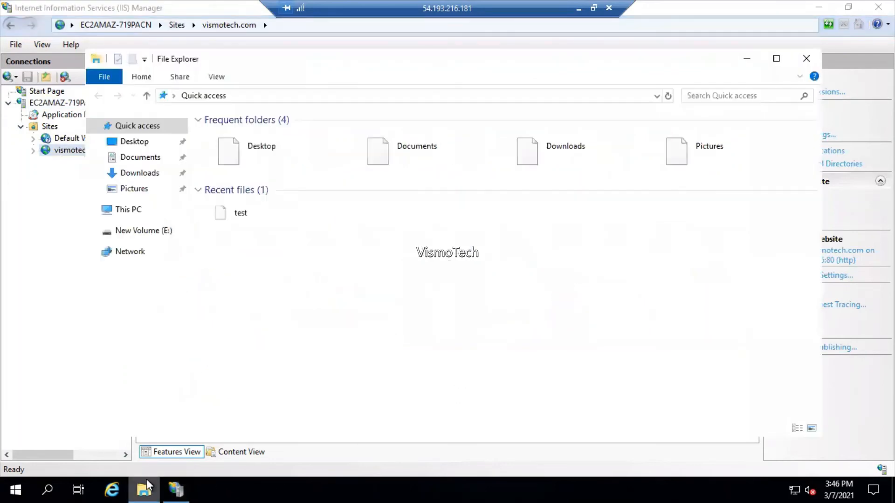
pyautogui.click(136, 215)
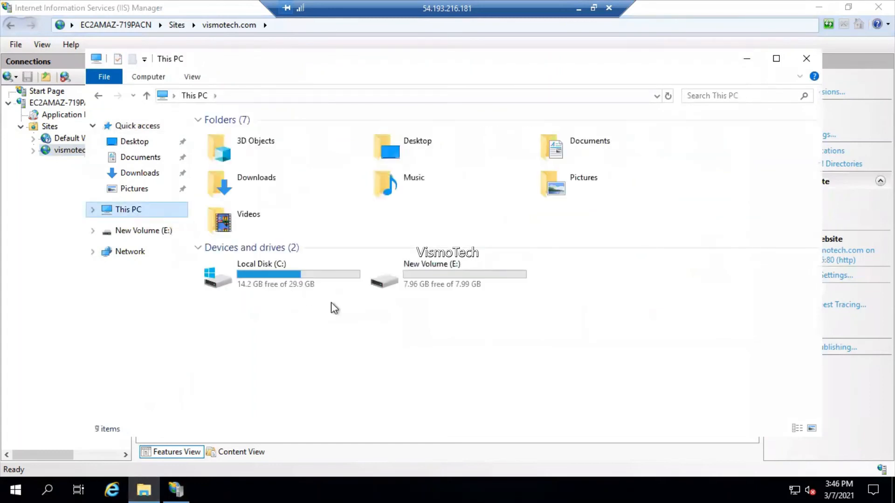
# Step: Browse E:\Before Server Migration, then open C:\websites\test and find it empty
pyautogui.click(472, 285)
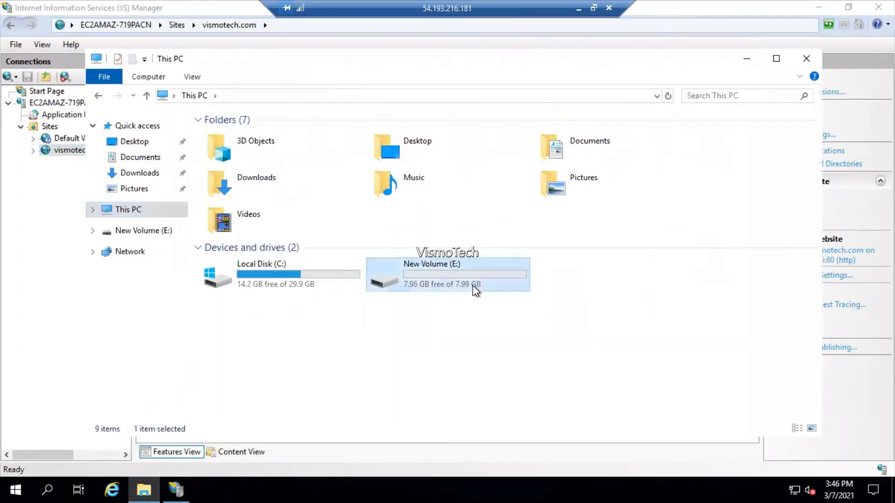
pyautogui.doubleClick(472, 286)
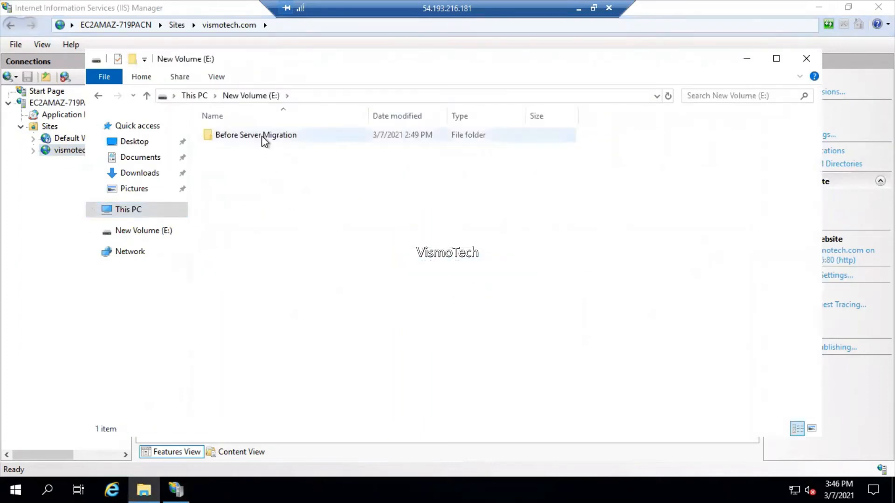
pyautogui.doubleClick(261, 135)
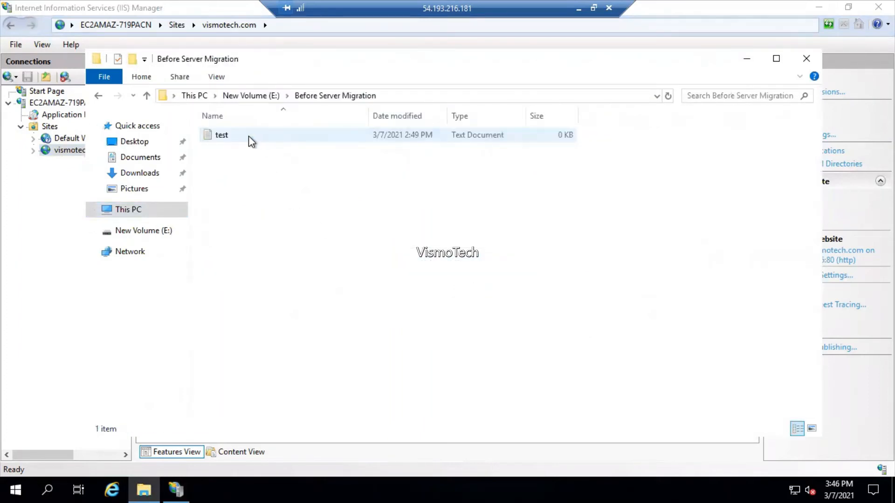
pyautogui.click(247, 135)
pyautogui.click(142, 216)
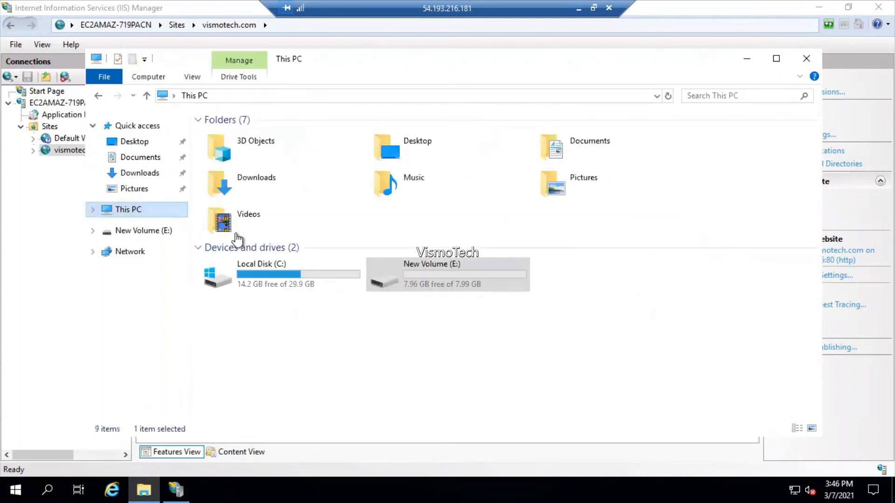
pyautogui.click(277, 284)
pyautogui.doubleClick(278, 283)
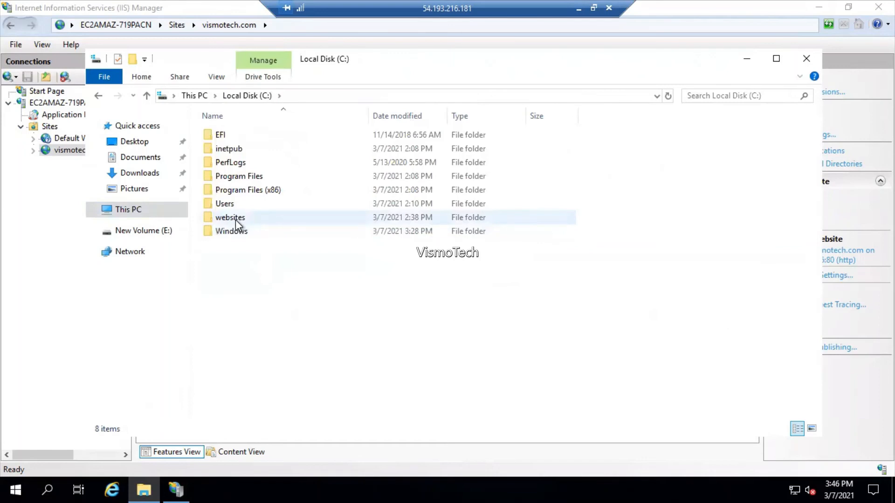
pyautogui.doubleClick(236, 219)
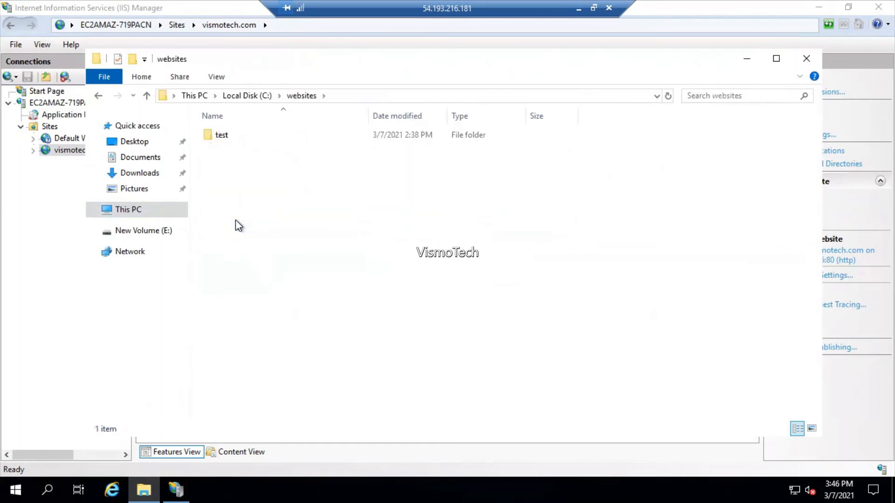
pyautogui.doubleClick(222, 136)
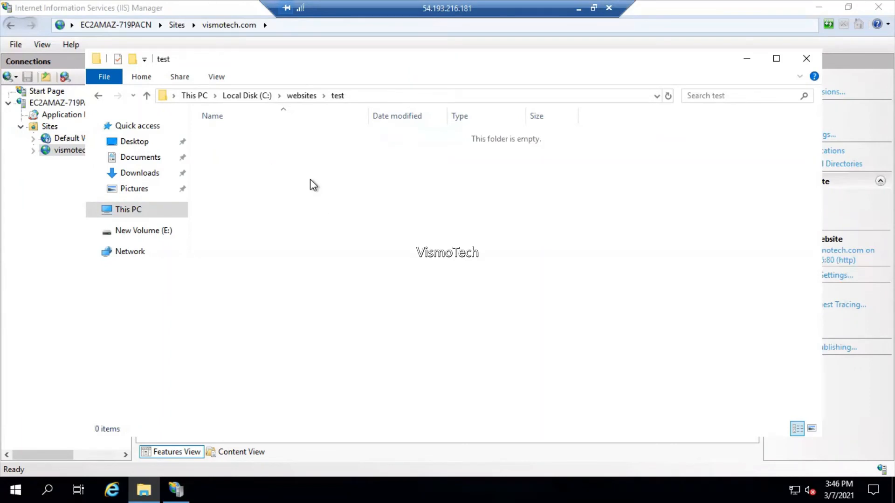
# Step: Start a new vismotech.com binding and check that 172.31.30.126 appears in its IP list
pyautogui.click(807, 61)
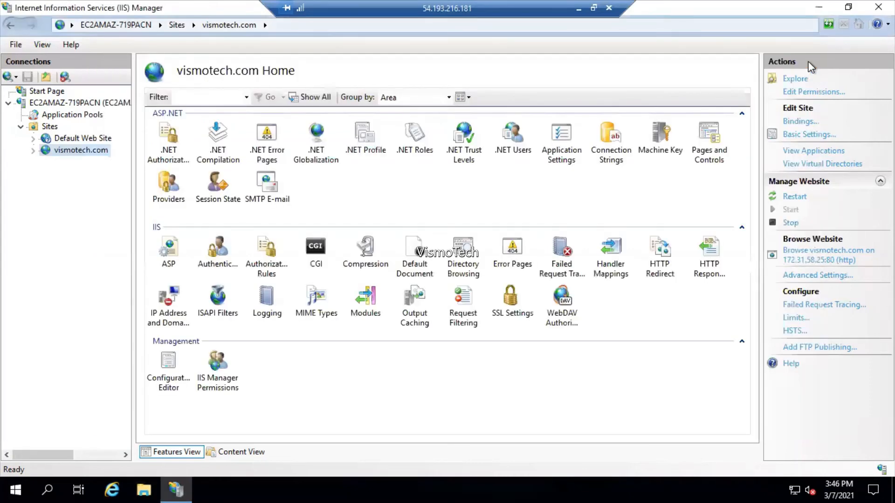
pyautogui.click(799, 122)
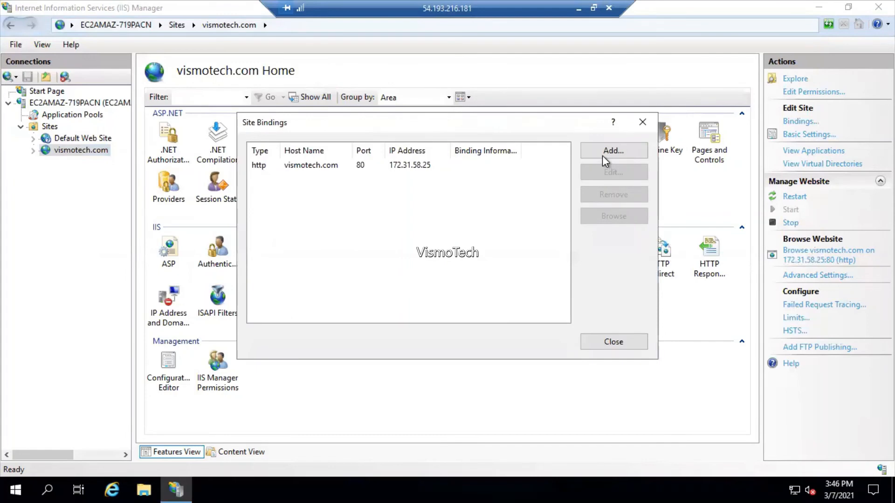
pyautogui.click(613, 150)
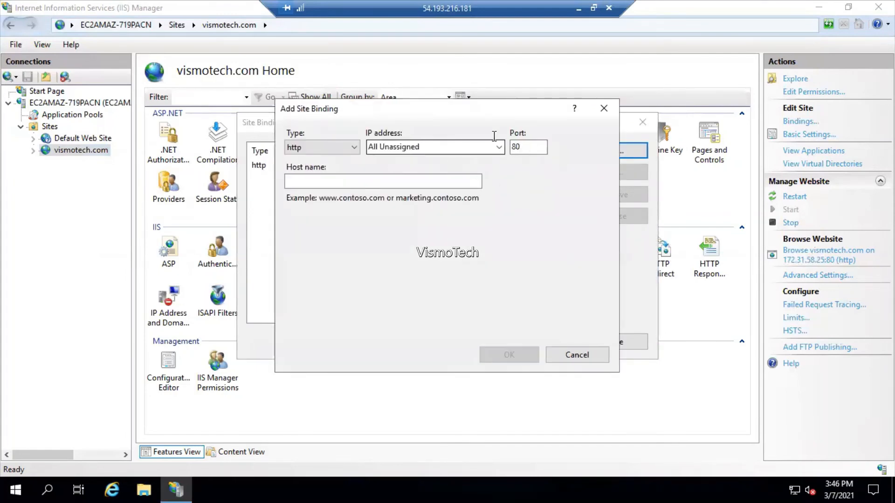
pyautogui.moveTo(484, 110); pyautogui.dragTo(476, 206)
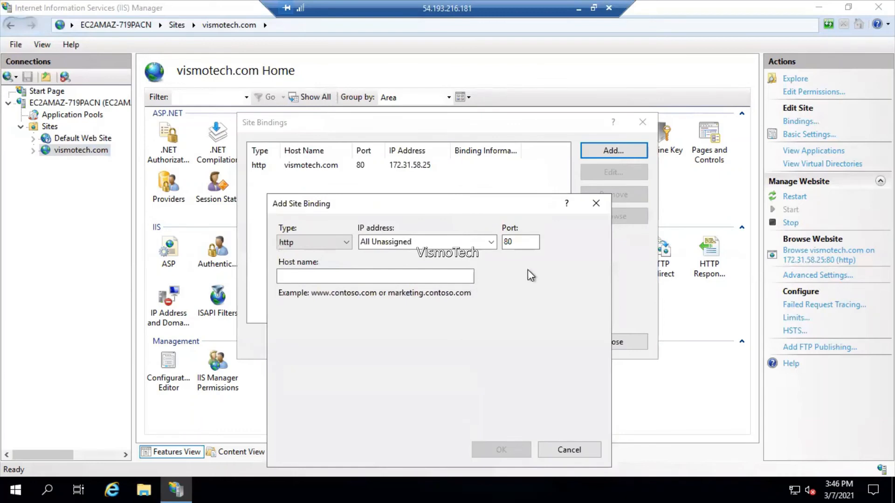
pyautogui.moveTo(450, 203); pyautogui.dragTo(450, 188)
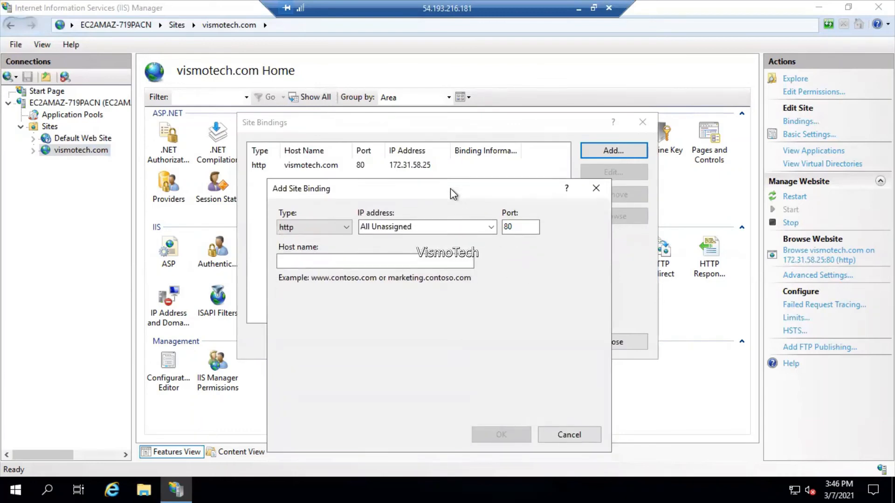
pyautogui.click(492, 226)
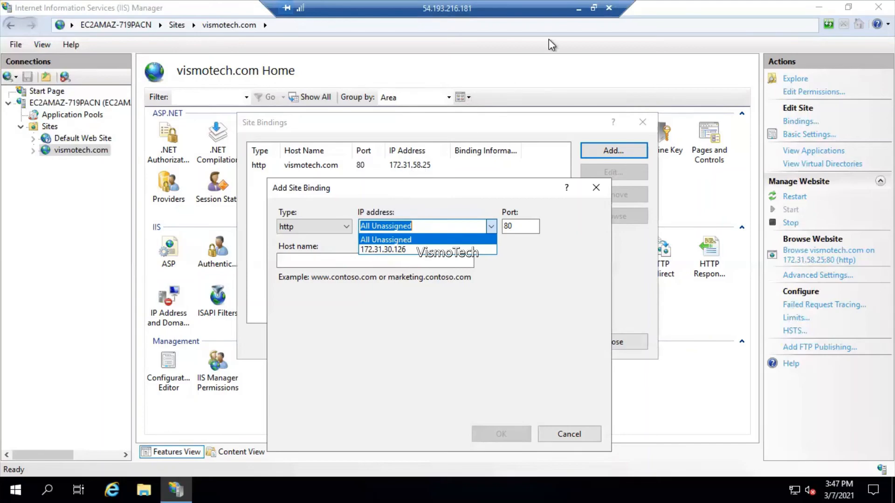
pyautogui.click(579, 10)
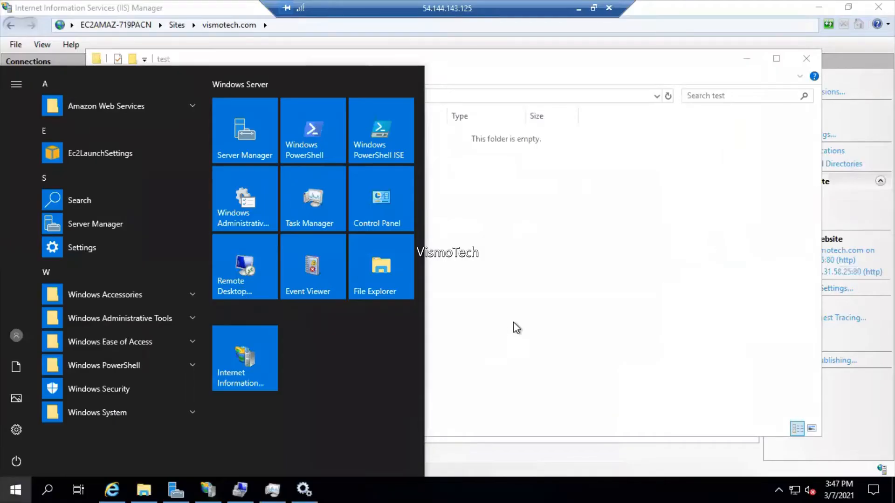
# Step: On the original server, inspect the IP list for a new vismotech.com binding, then cancel and close Site Bindings
pyautogui.click(513, 321)
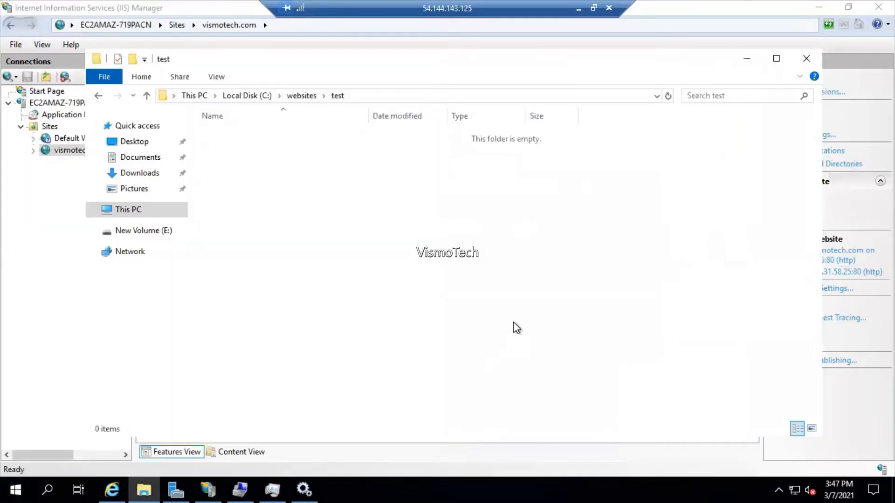
pyautogui.click(747, 60)
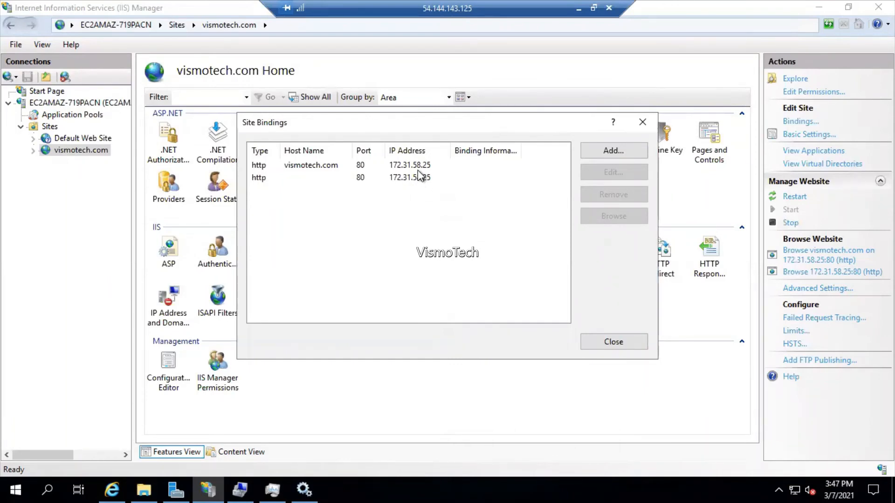
pyautogui.click(600, 151)
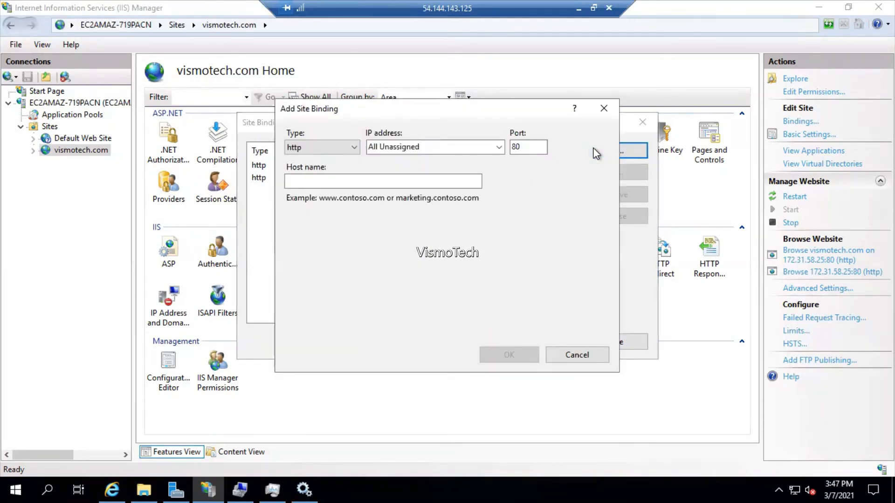
pyautogui.click(499, 147)
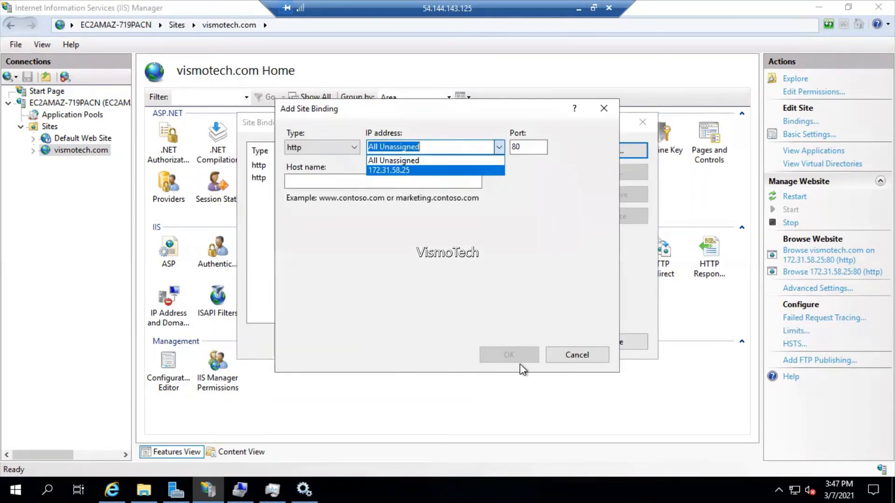
pyautogui.click(574, 367)
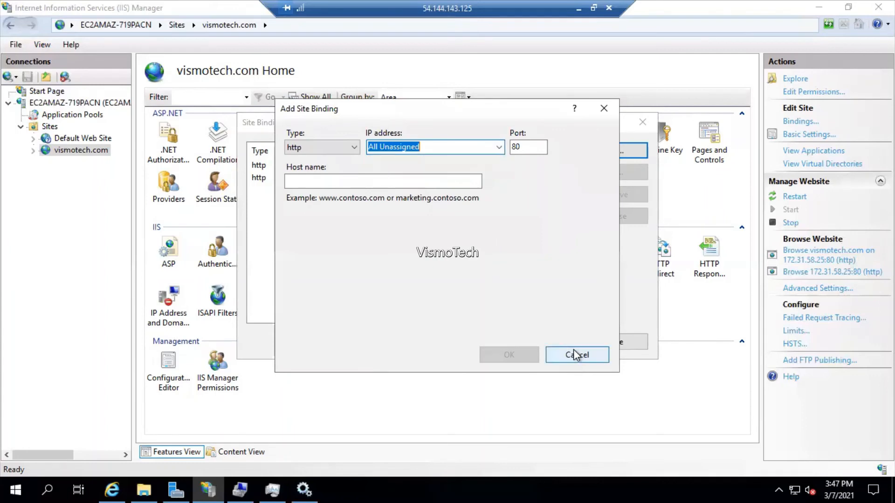
pyautogui.click(576, 355)
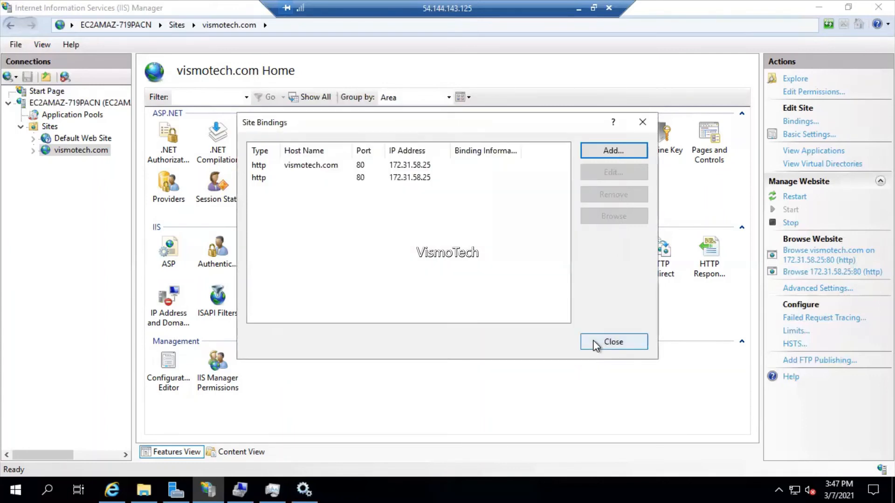
pyautogui.click(595, 346)
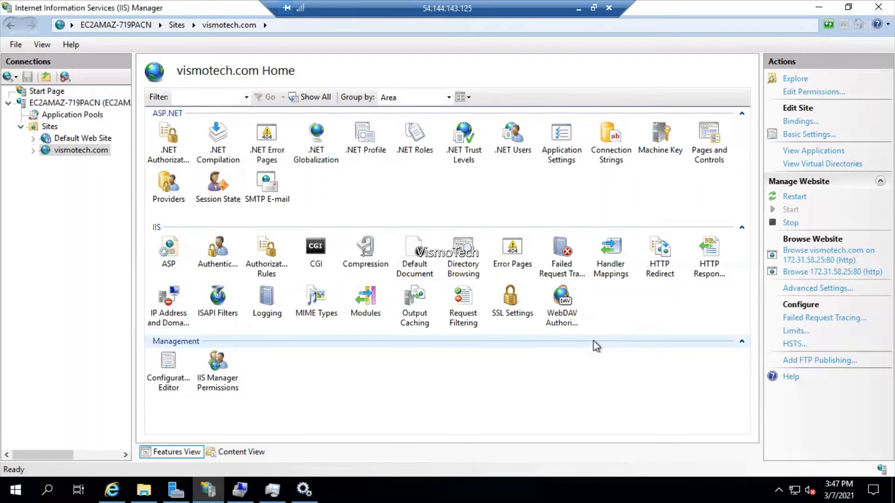
# Step: Switch to the copied server's session and cancel the pending Add Site Binding
pyautogui.click(577, 9)
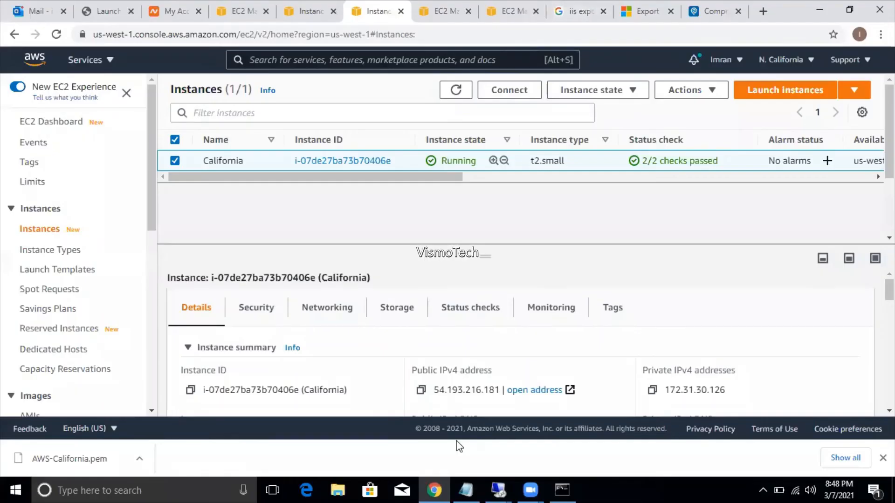
pyautogui.moveTo(499, 489)
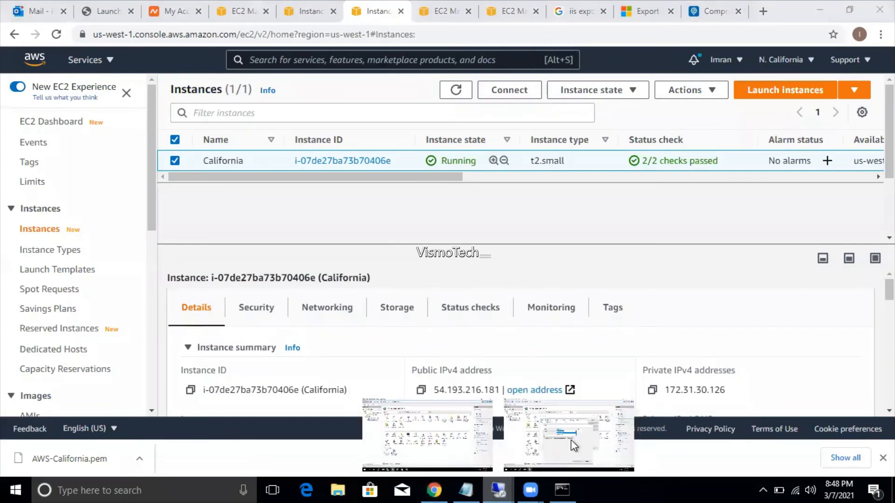
pyautogui.click(572, 440)
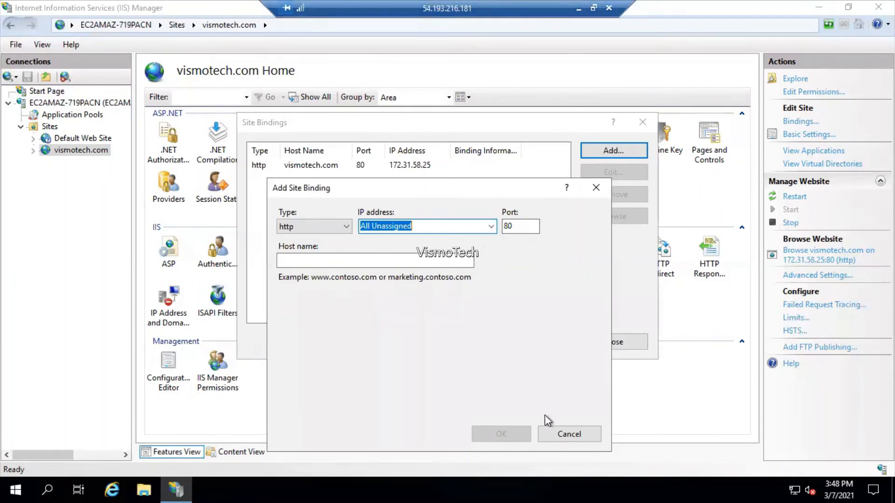
pyautogui.click(563, 435)
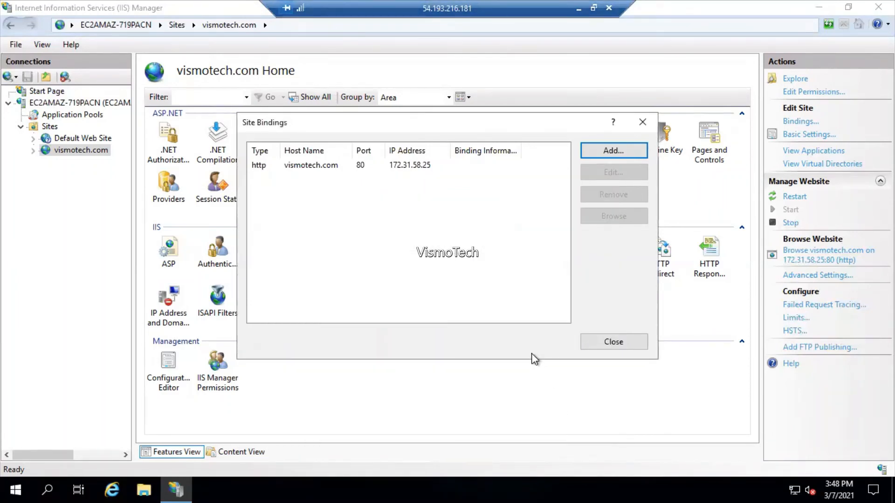
# Step: Edit the vismotech.com http binding, try IP 172.31.30.126, then cancel the change
pyautogui.click(434, 166)
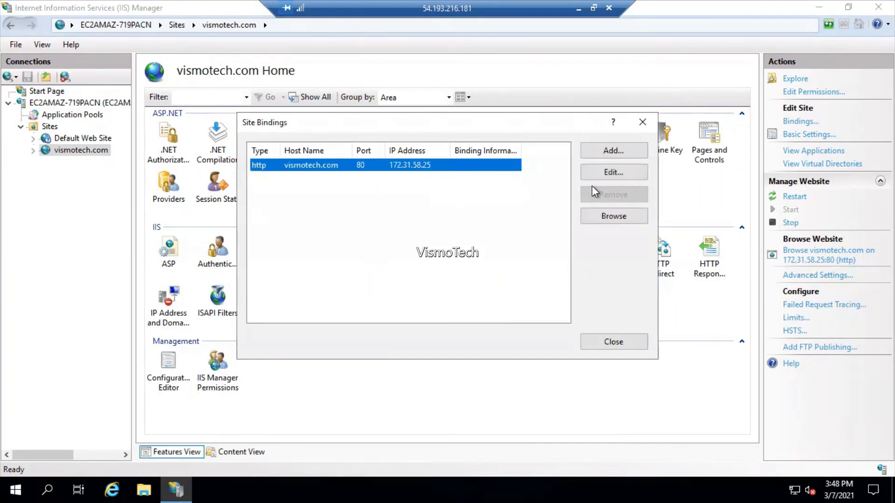
pyautogui.click(613, 173)
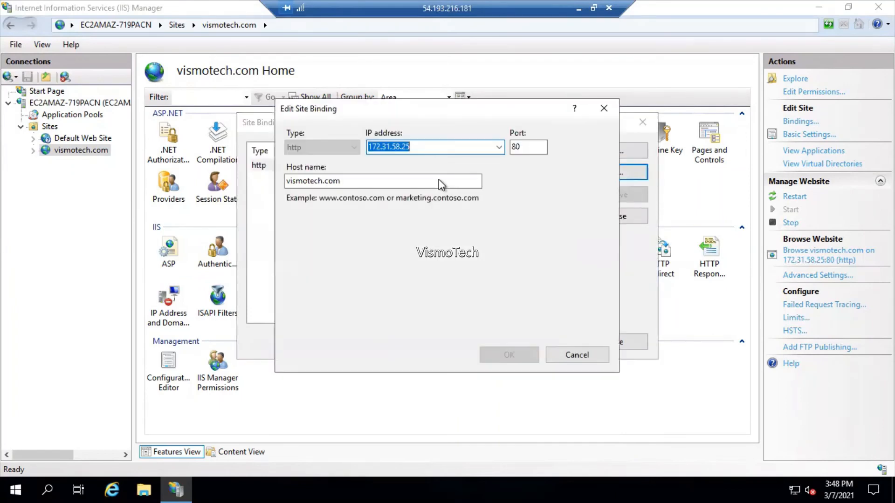
pyautogui.click(498, 149)
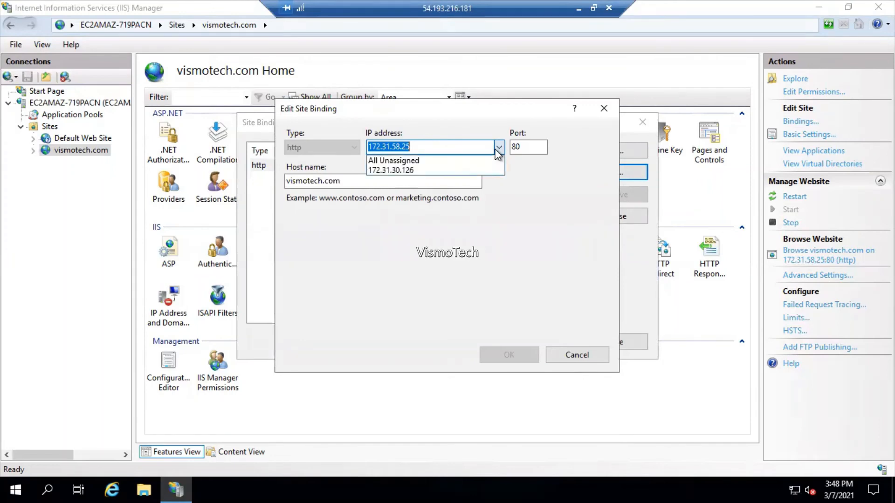
pyautogui.click(427, 170)
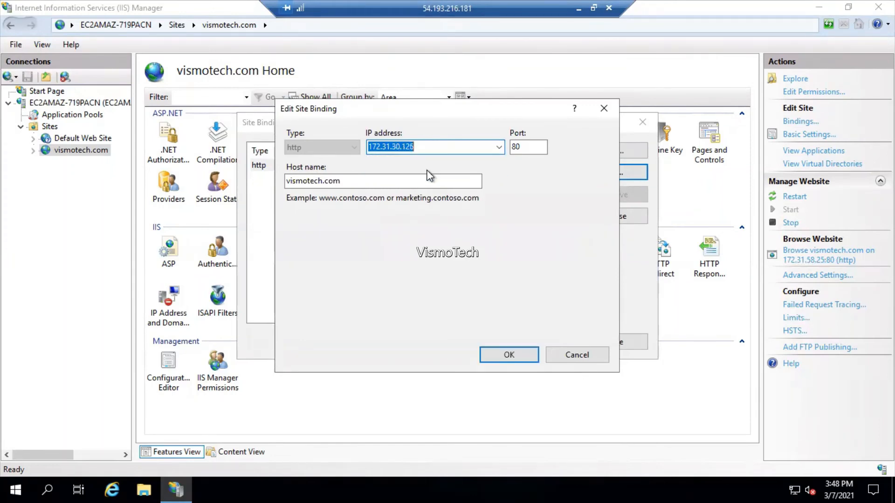
pyautogui.click(577, 358)
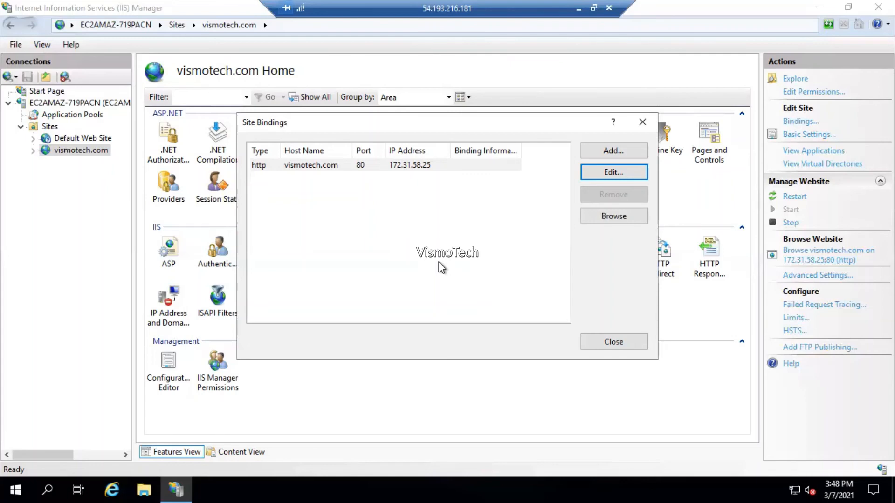
pyautogui.click(580, 9)
pyautogui.click(642, 11)
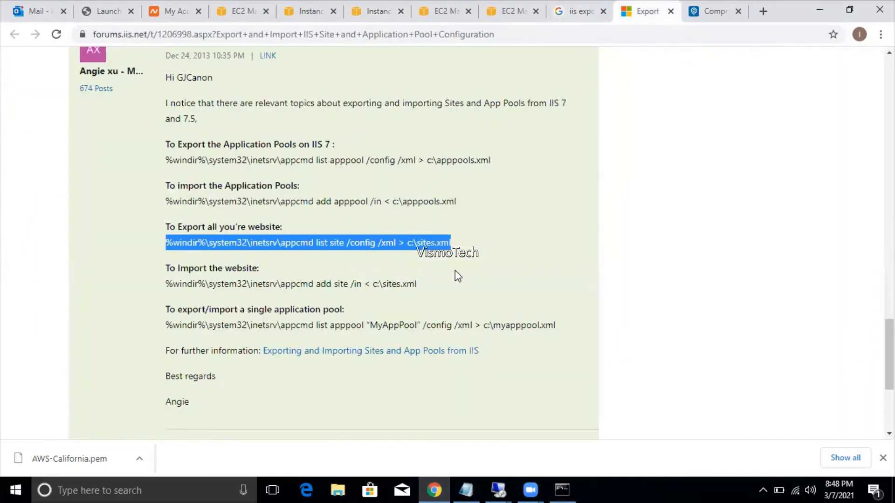
pyautogui.hotkey('alt', 'Tab')
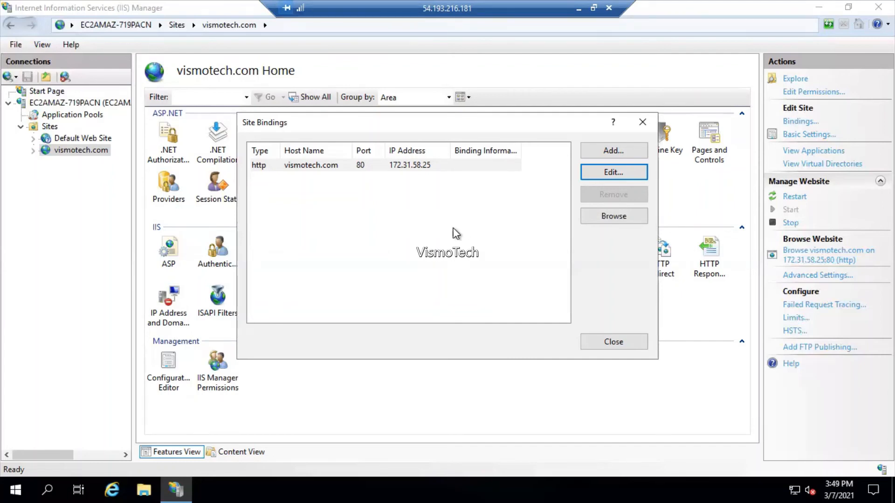
# Step: Change the vismotech.com http binding's IP to 172.31.30.126 and save it
pyautogui.click(416, 166)
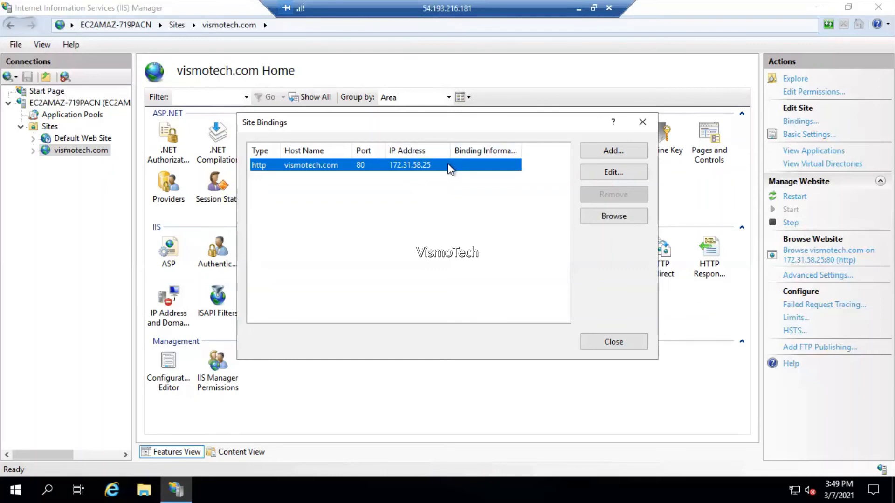
pyautogui.click(602, 174)
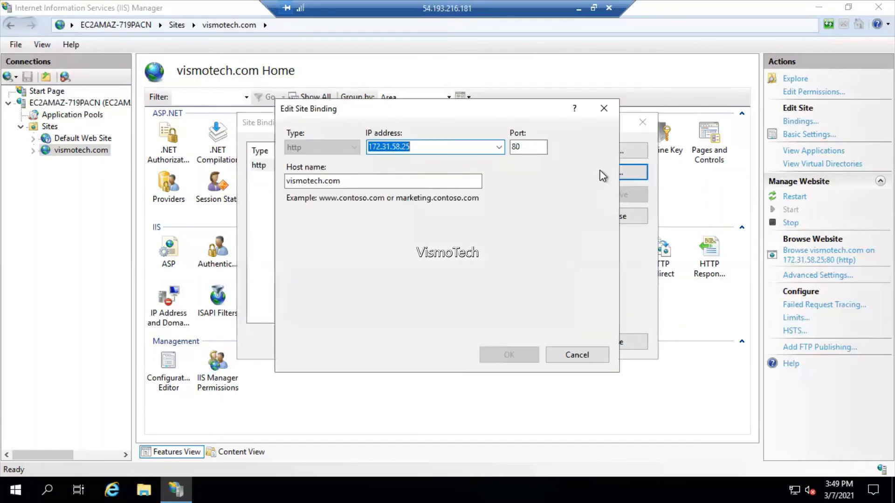
pyautogui.click(499, 148)
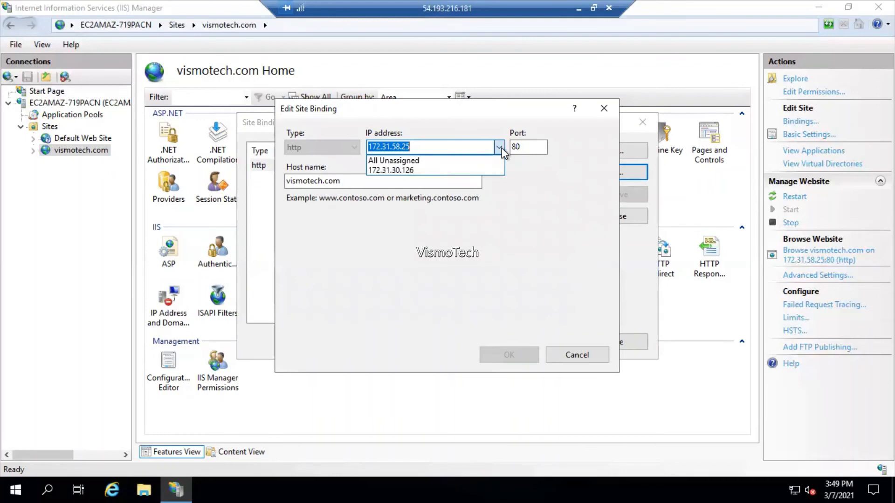
pyautogui.click(429, 170)
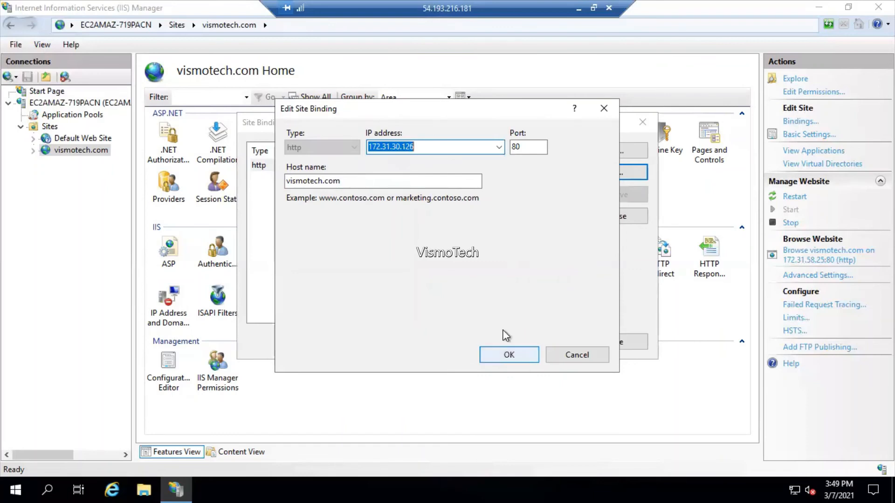
pyautogui.click(492, 353)
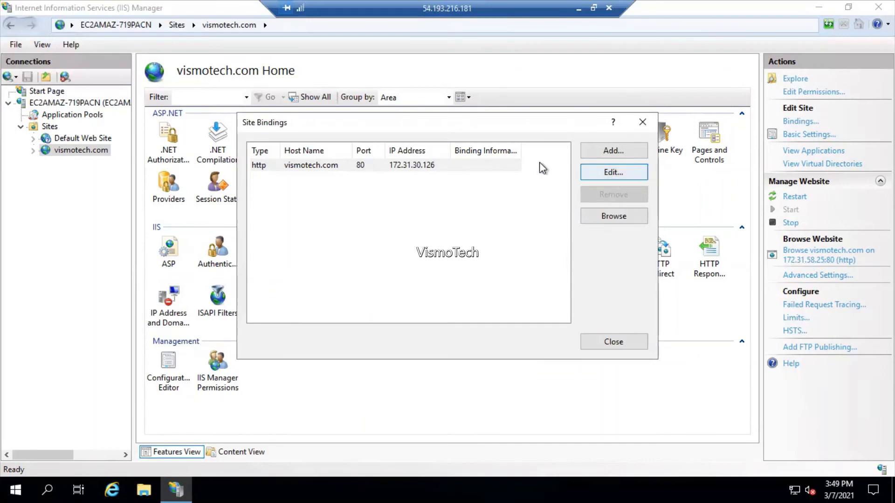
# Step: Reopen the binding and switch its IP address to All Unassigned
pyautogui.click(512, 165)
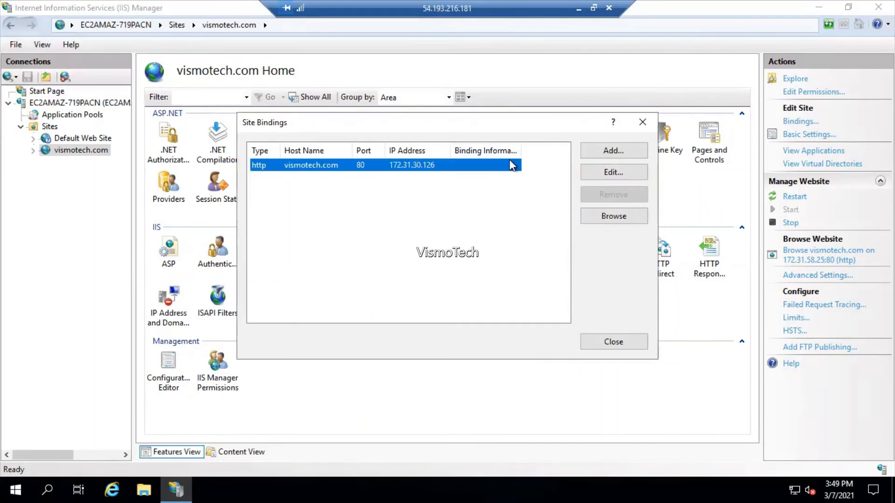
pyautogui.click(597, 177)
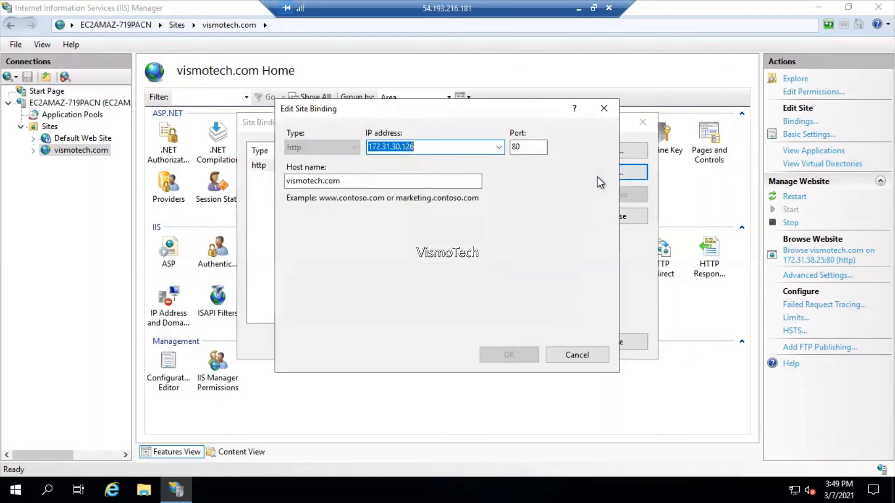
pyautogui.click(499, 146)
pyautogui.click(419, 162)
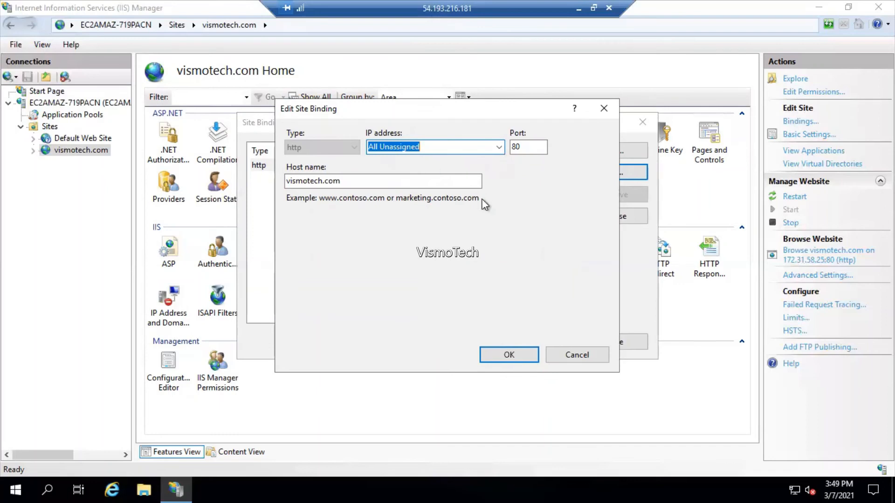
pyautogui.click(500, 148)
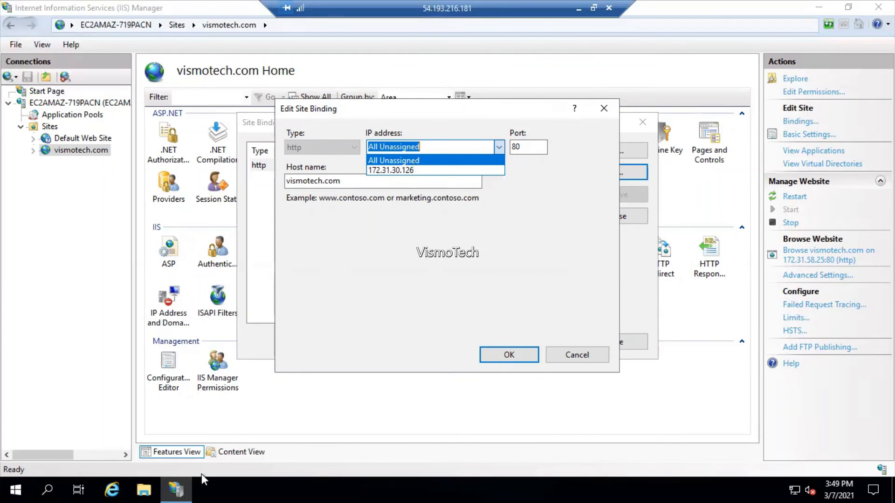
# Step: Launch Server Manager from the Start menu and close the Windows Admin Center notice
pyautogui.click(146, 480)
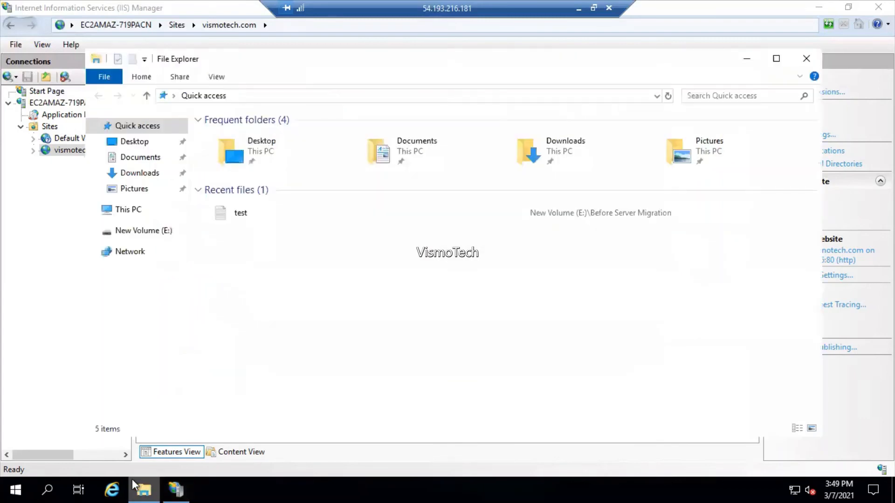
pyautogui.click(111, 490)
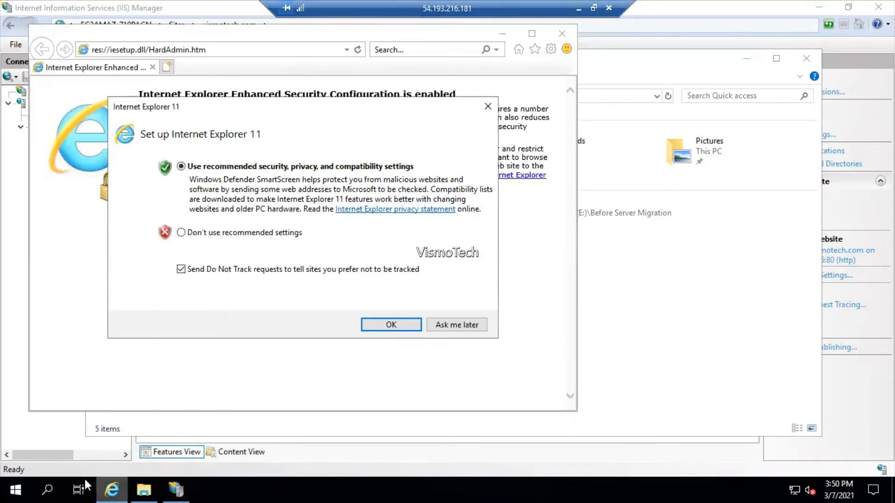
pyautogui.click(7, 484)
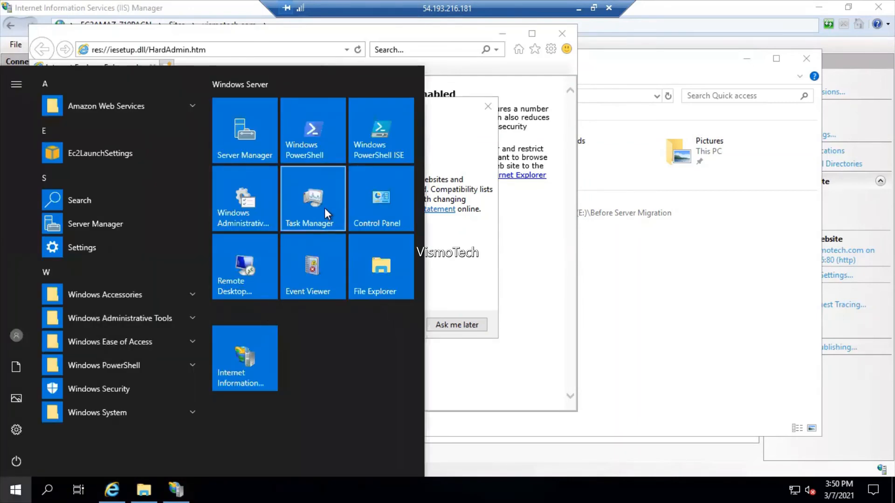
pyautogui.click(258, 152)
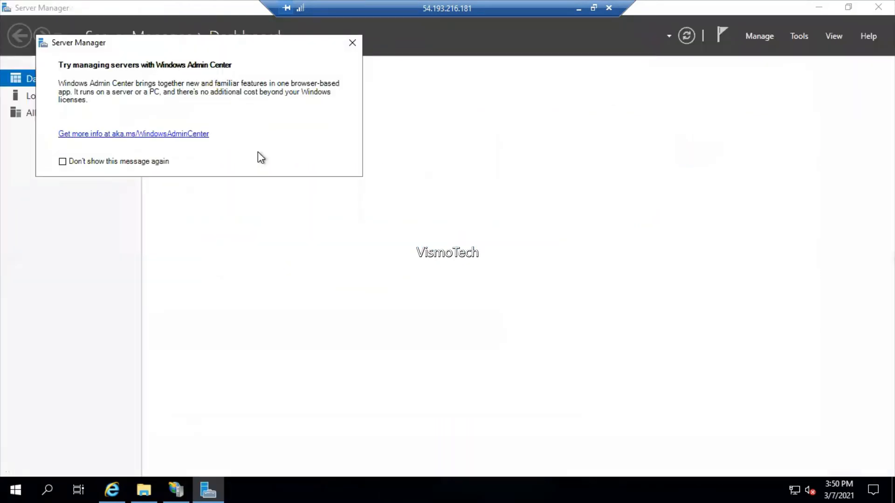
pyautogui.click(354, 45)
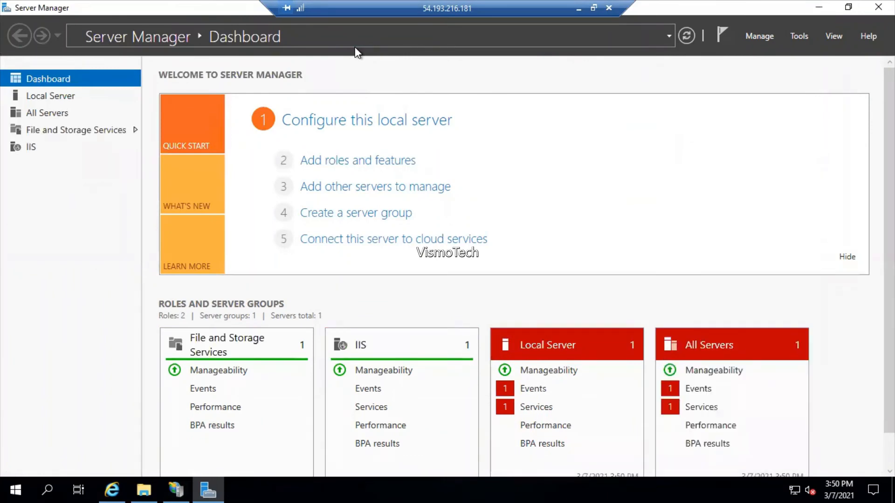
# Step: Open Computer Management from Server Manager's Tools and list the Local Users accounts
pyautogui.click(795, 35)
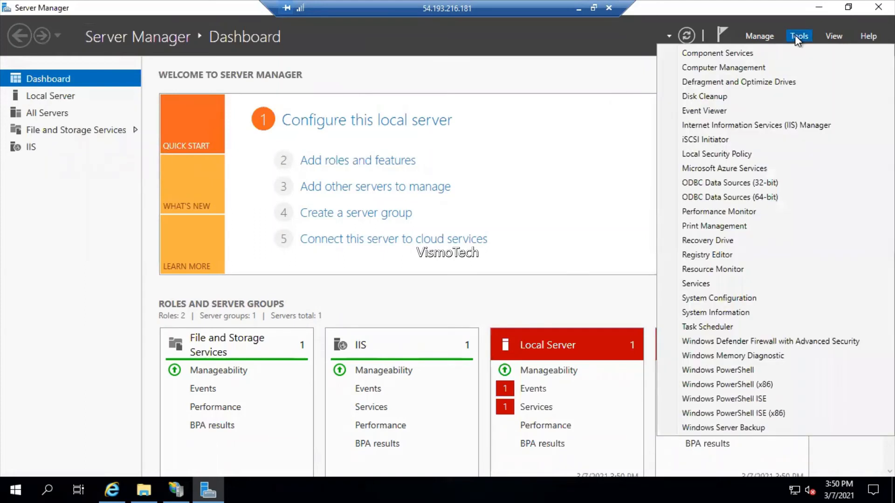
pyautogui.click(761, 67)
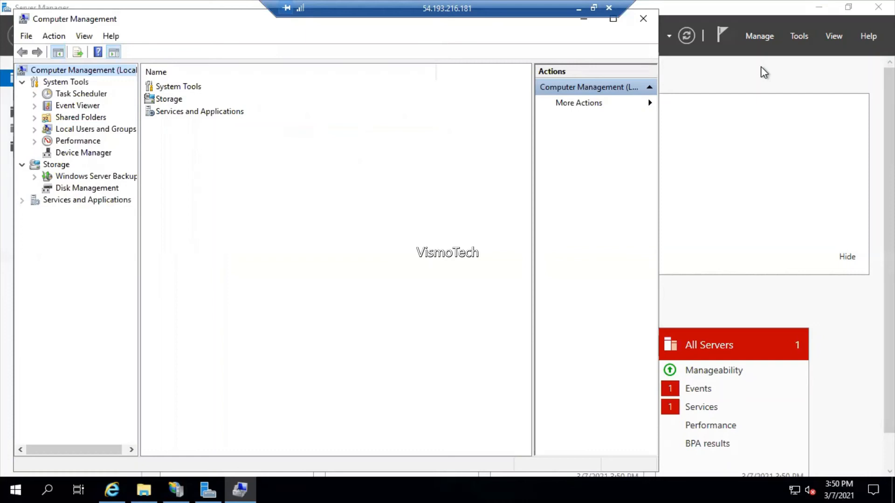
pyautogui.click(36, 131)
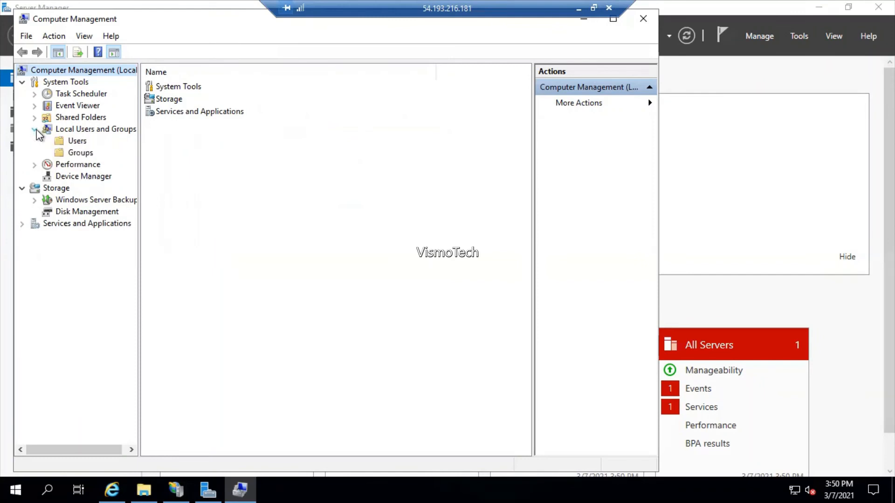
pyautogui.click(74, 141)
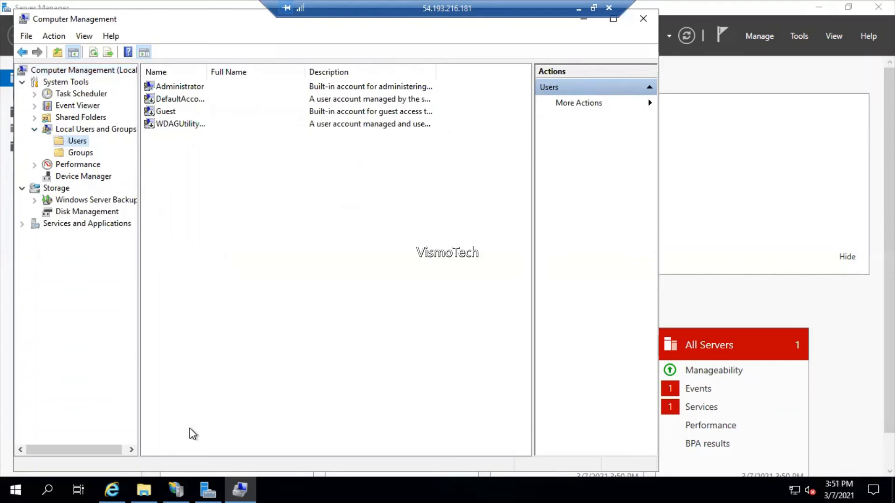
# Step: Keep vismotech.com's http port 80 binding unchanged with OK, then start Internet Explorer
pyautogui.click(179, 480)
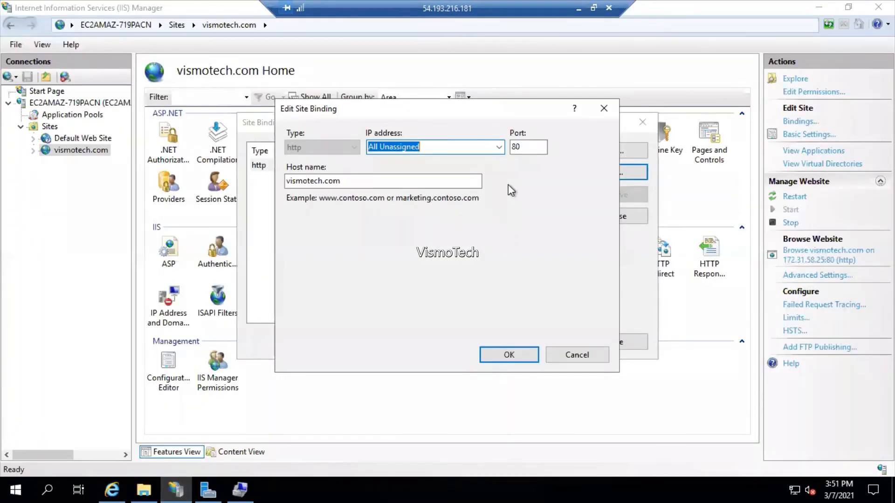
pyautogui.click(508, 356)
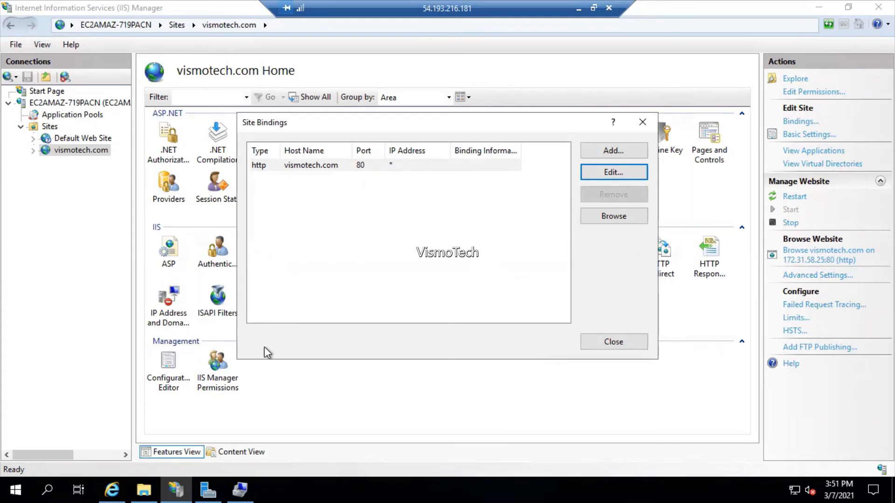
pyautogui.click(110, 489)
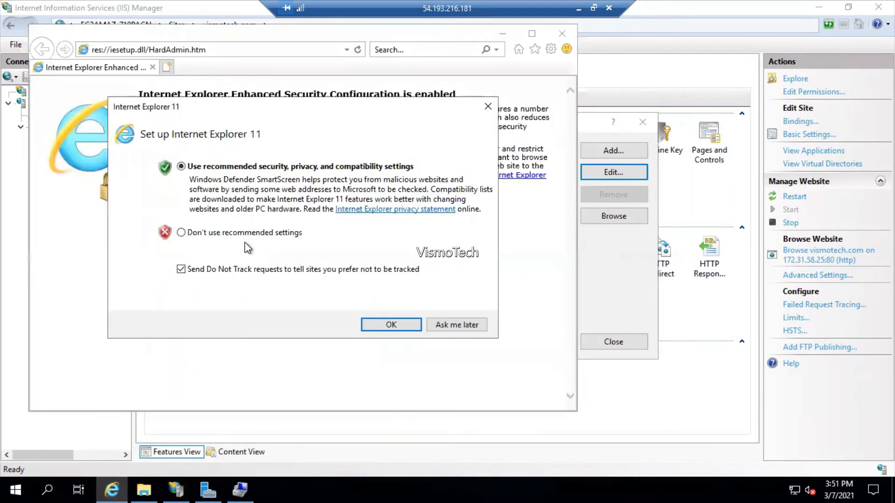
# Step: Finish Internet Explorer 11 setup without recommended settings and navigate to ipinfo.io
pyautogui.click(236, 272)
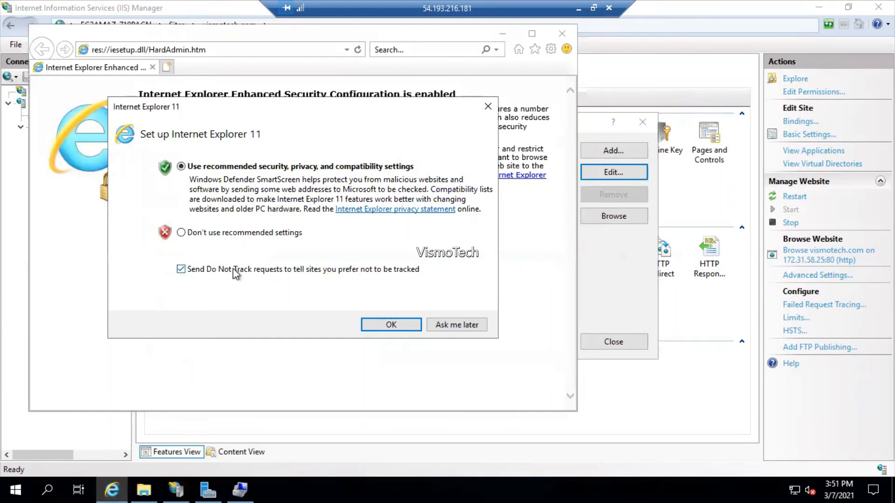
pyautogui.click(251, 234)
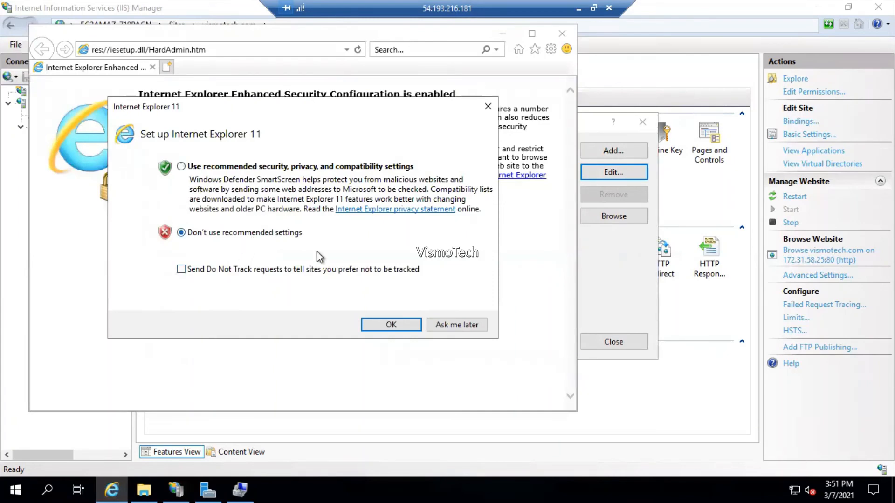
pyautogui.click(391, 325)
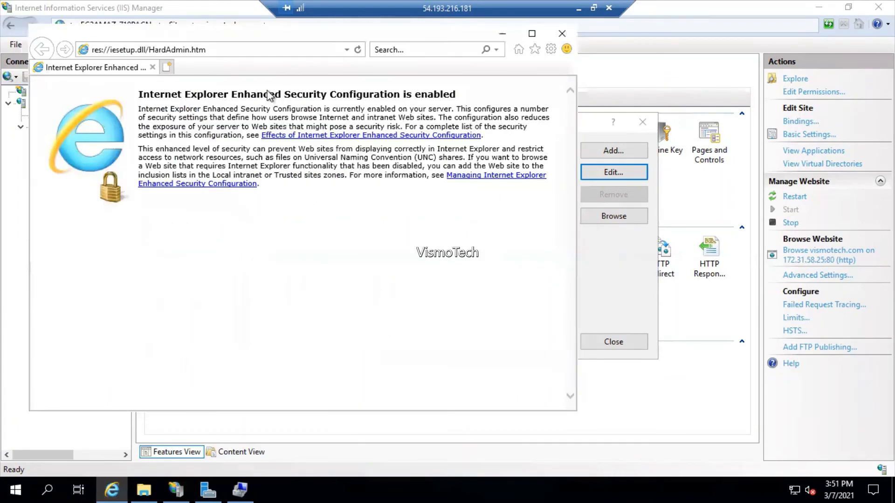
pyautogui.click(255, 49)
pyautogui.write('ip')
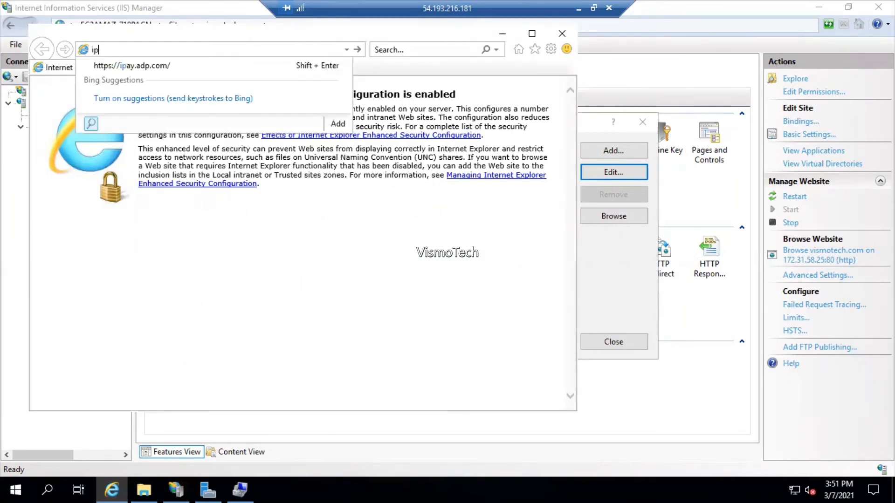
pyautogui.write('info.io')
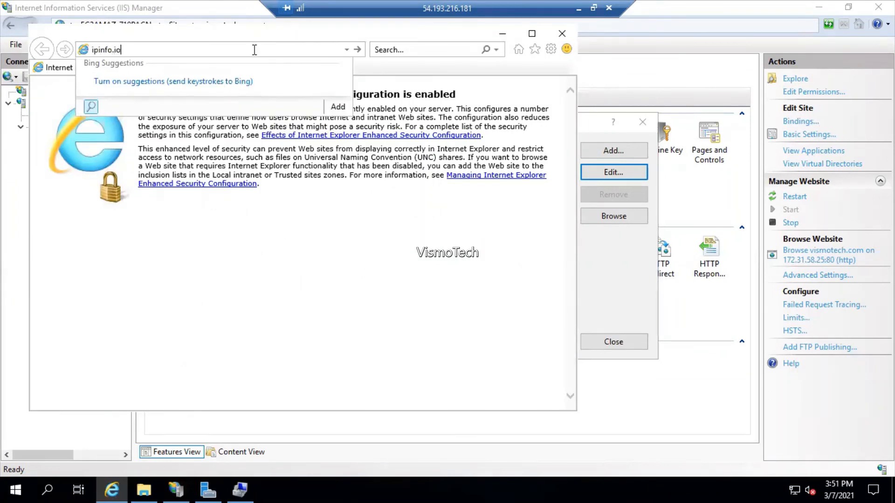
pyautogui.press('Return')
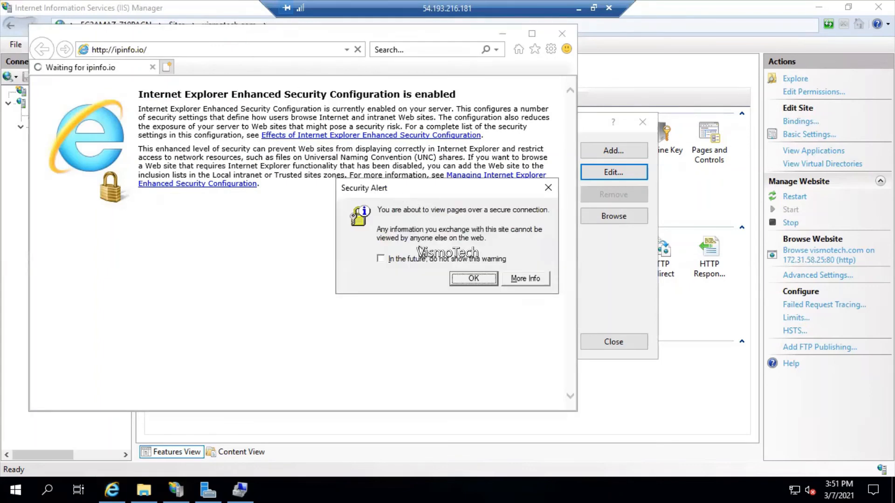
# Step: Accept the secure connection alert and add ipinfo.io to the Trusted sites zone
pyautogui.click(424, 259)
pyautogui.click(472, 278)
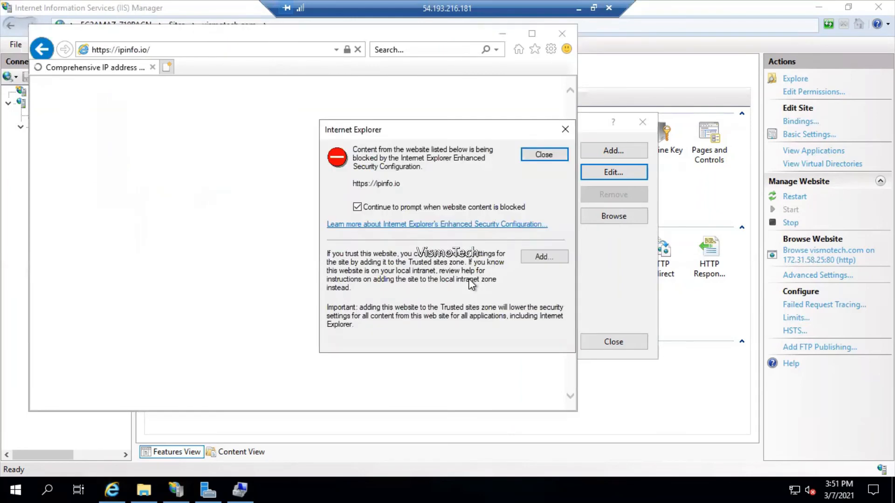
pyautogui.click(488, 208)
pyautogui.click(533, 258)
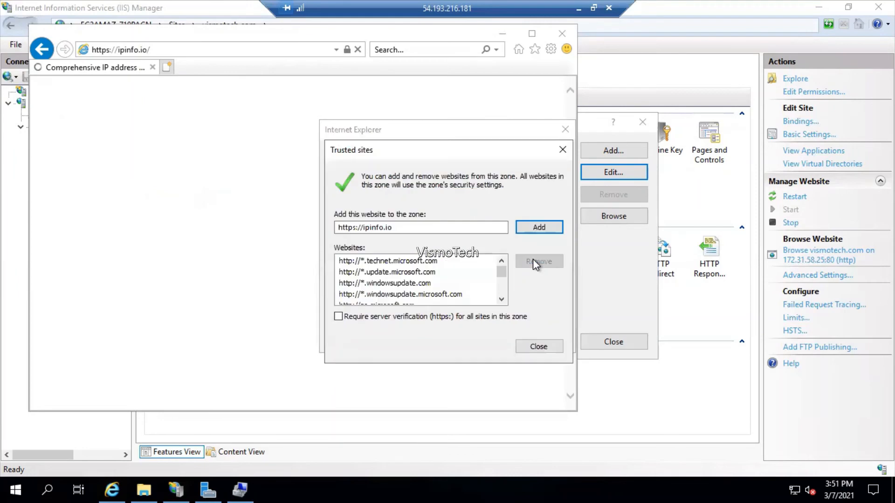
pyautogui.click(534, 228)
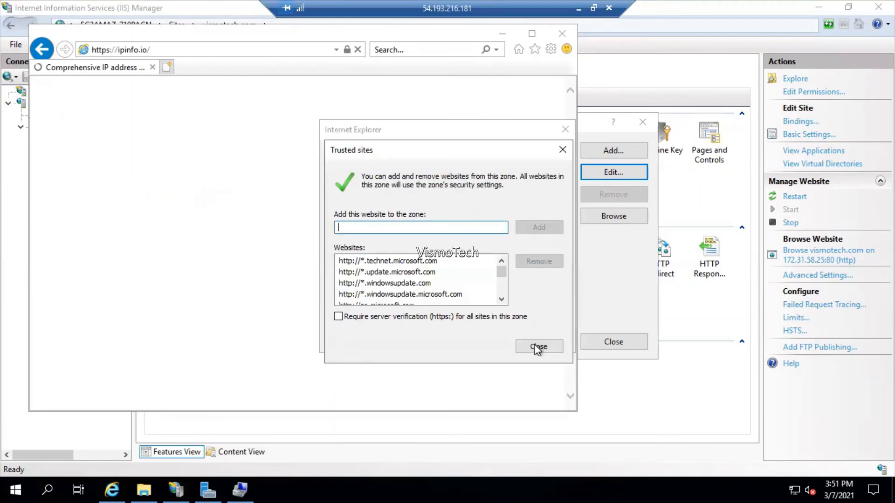
pyautogui.click(534, 344)
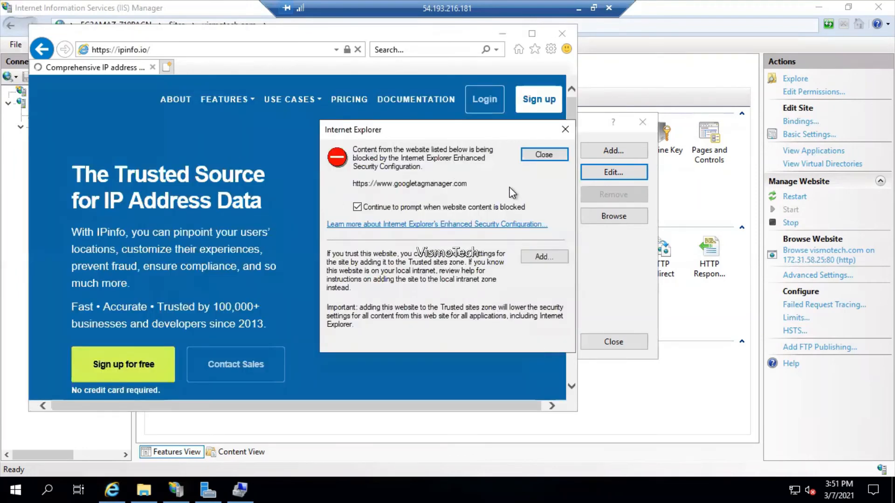
# Step: Dismiss the googletagmanager and cdn.jsdelivr.net blocked-content notices and maximize the browser
pyautogui.click(540, 157)
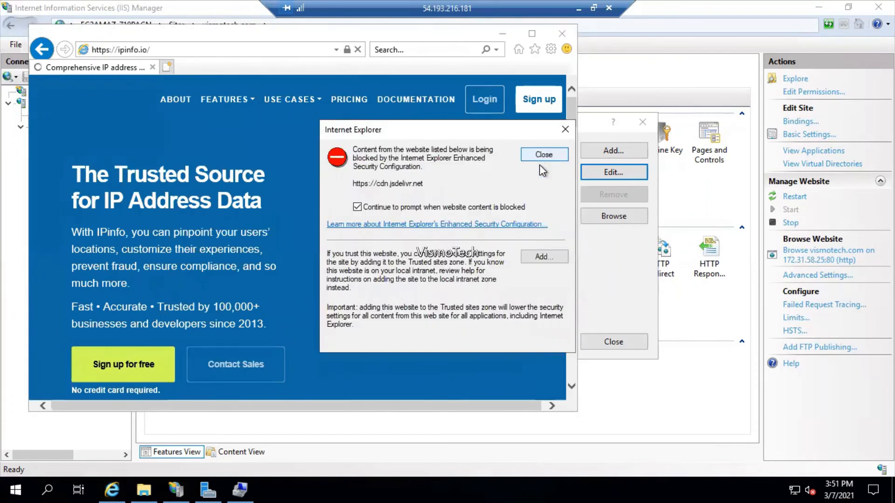
pyautogui.click(444, 205)
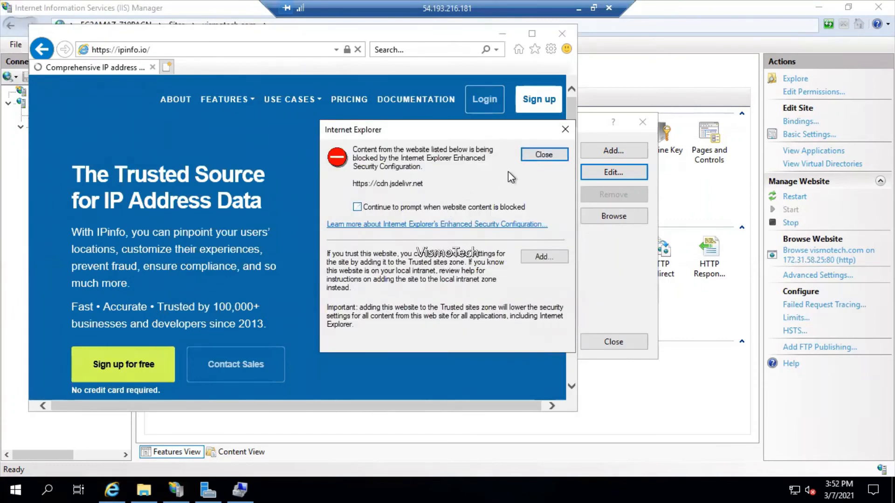
pyautogui.click(544, 154)
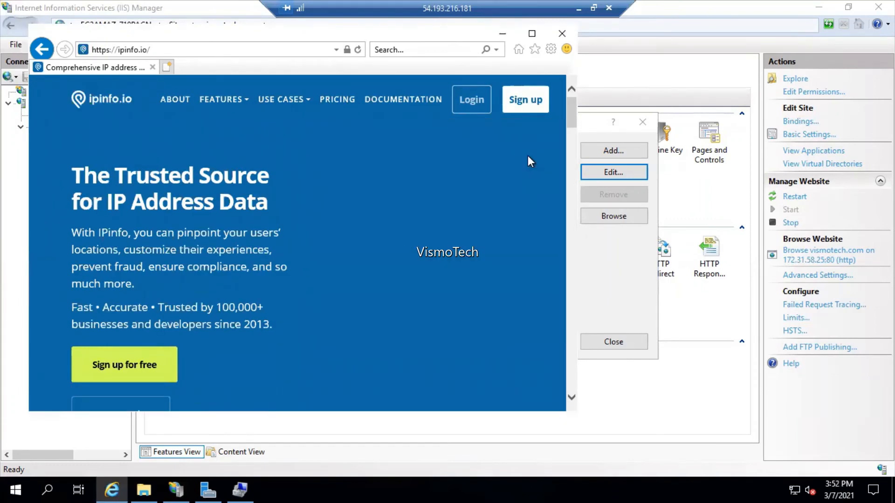
pyautogui.click(532, 33)
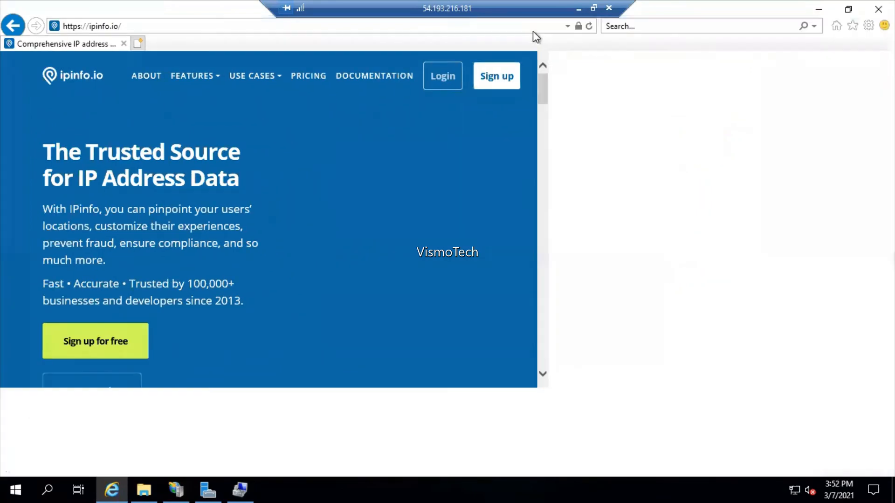
# Step: Reload ipinfo.io, scroll through it, and minimise the remote desktop session
pyautogui.click(449, 27)
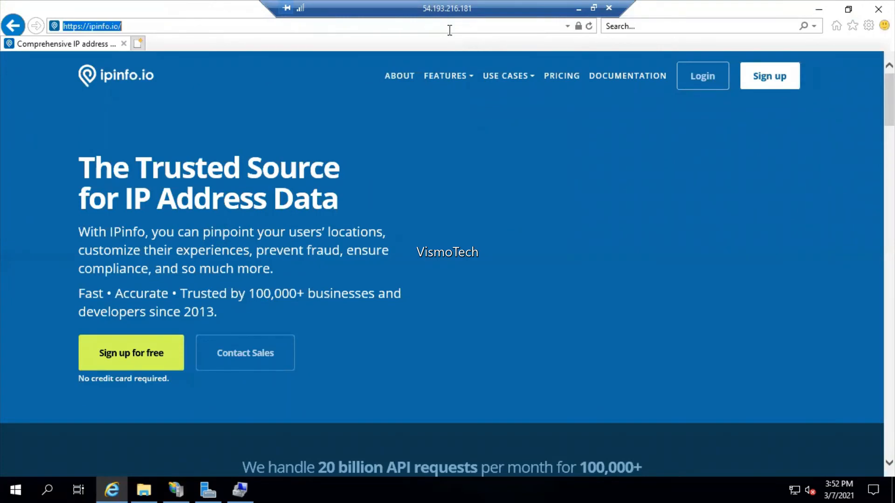
pyautogui.press('Return')
pyautogui.scroll(-10, 448, 261)
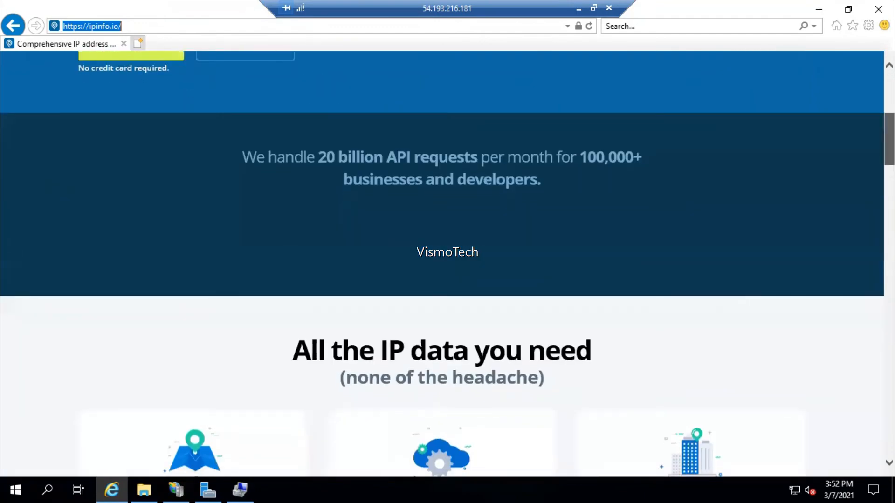
pyautogui.scroll(10, 448, 261)
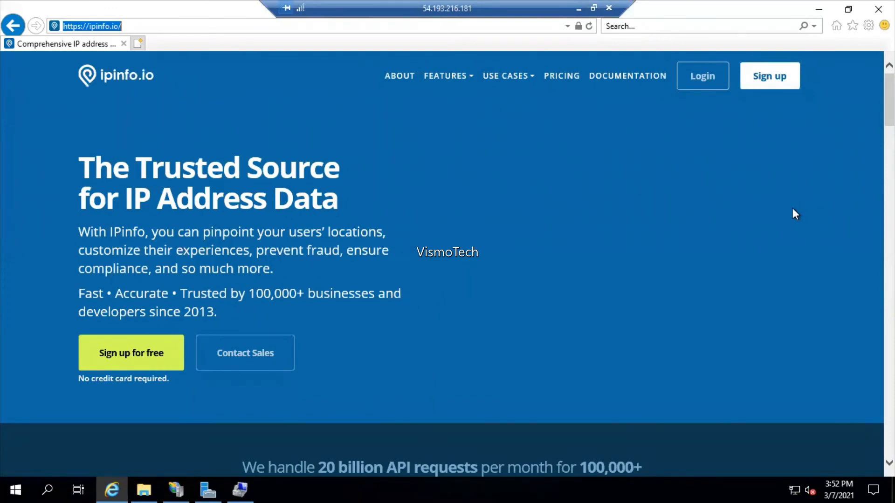
pyautogui.click(577, 5)
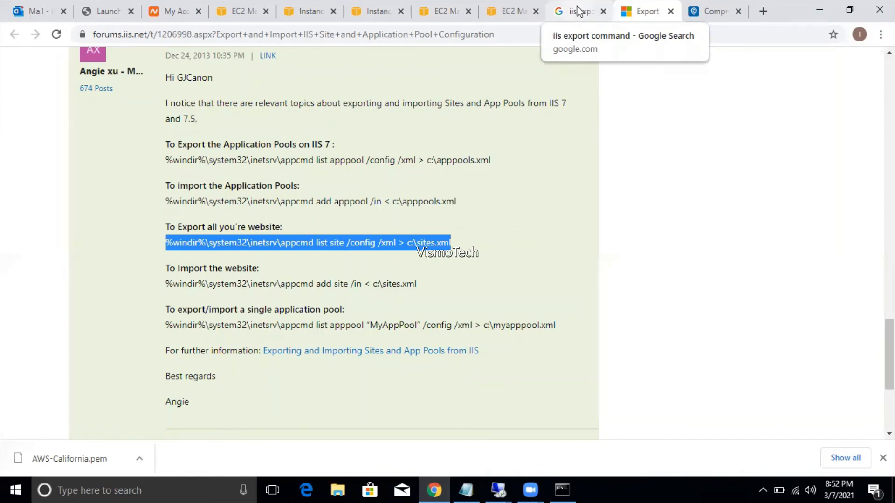
# Step: Close the us-west-1 security group tab and return to the Instances list
pyautogui.click(459, 9)
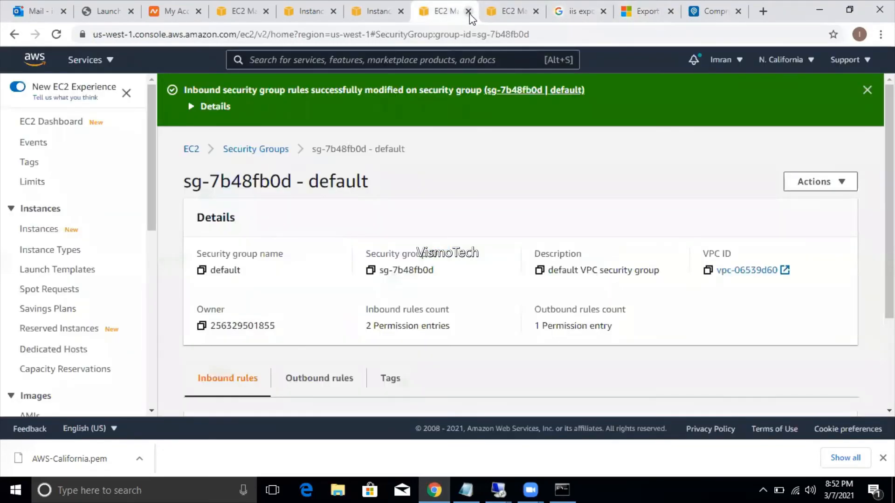
pyautogui.click(468, 13)
pyautogui.click(468, 12)
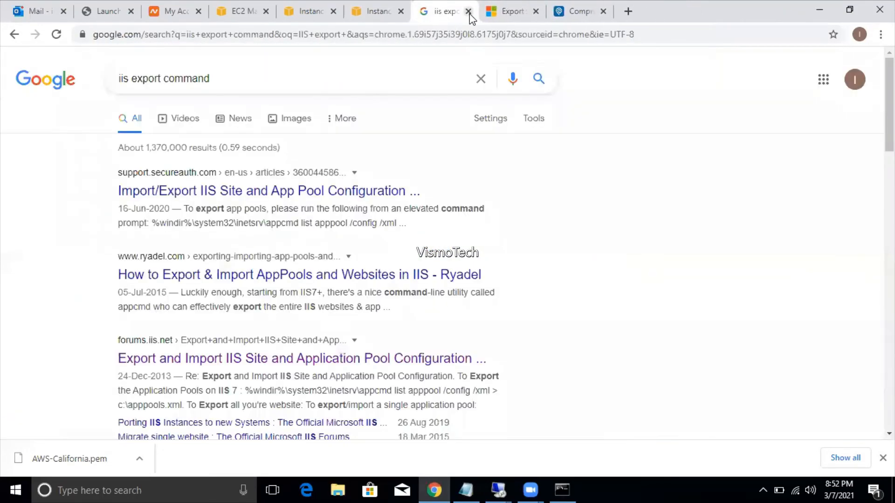
pyautogui.click(365, 16)
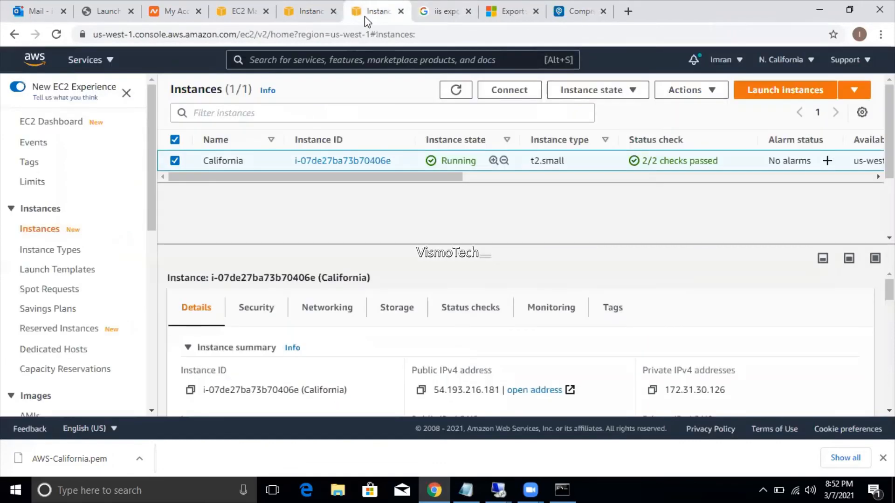
# Step: Choose Networking > Manage IP addresses for the California instance
pyautogui.rightClick(230, 162)
pyautogui.moveTo(265, 340)
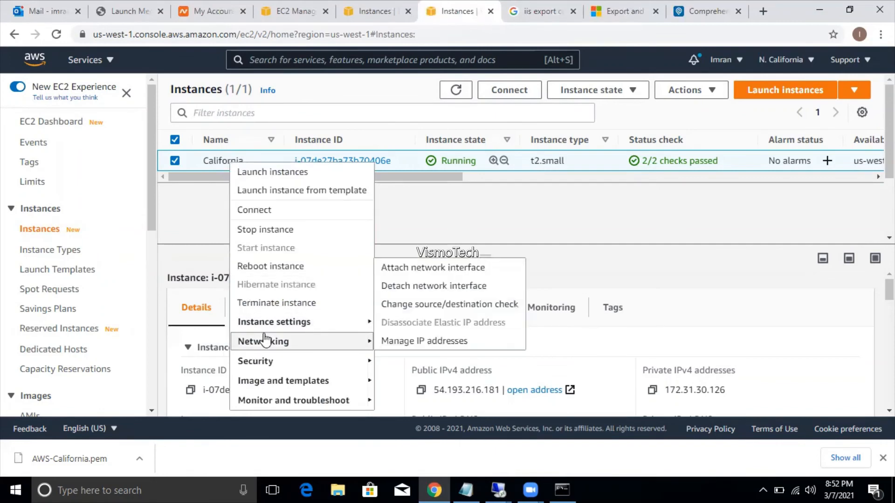
pyautogui.moveTo(272, 361)
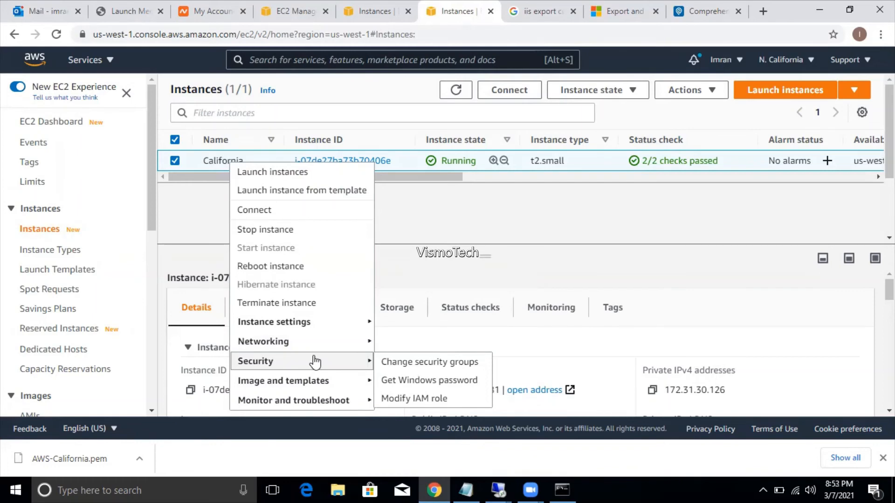
pyautogui.moveTo(317, 352)
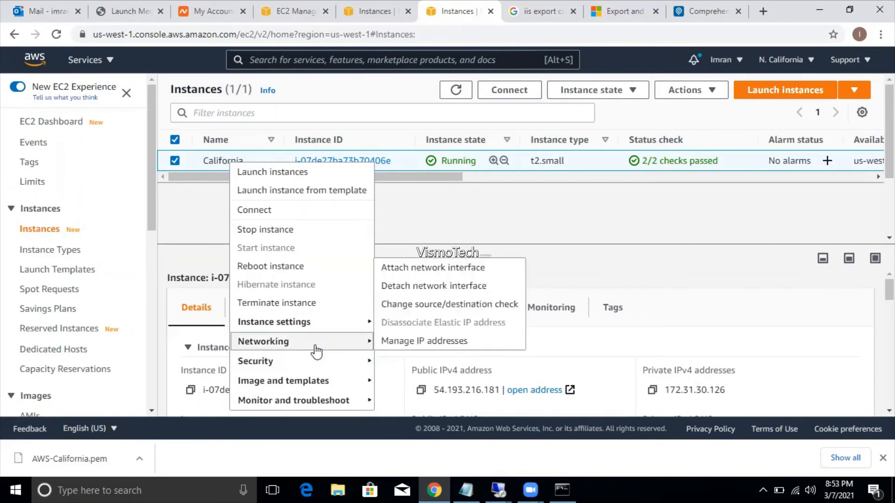
pyautogui.click(417, 340)
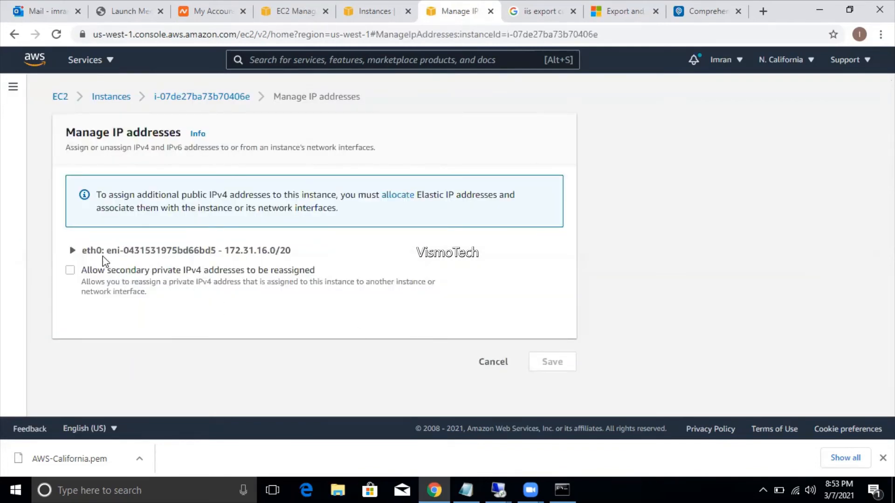
# Step: Expand eth0 and review its current public and primary private IP addresses
pyautogui.click(74, 252)
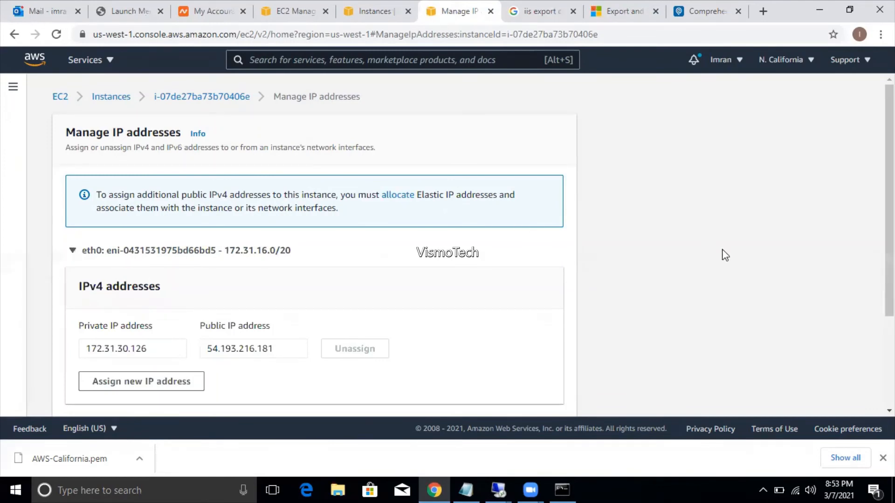
pyautogui.scroll(-2, 865, 294)
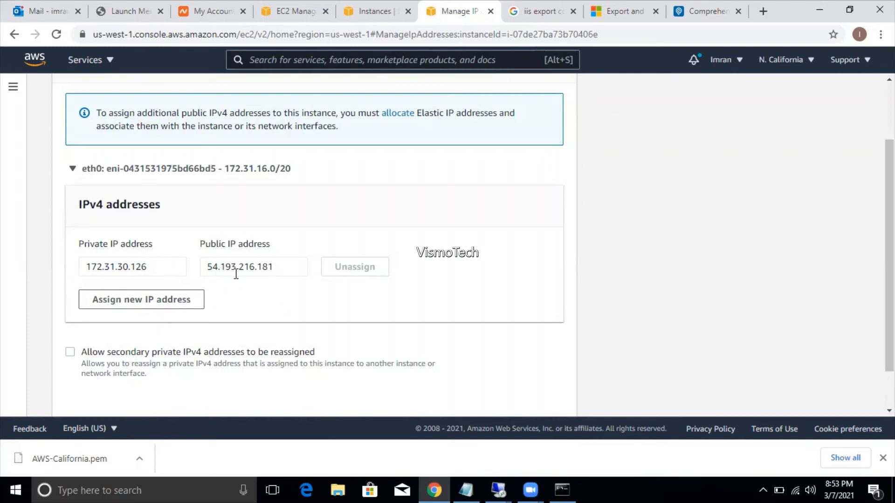
pyautogui.moveTo(275, 266); pyautogui.dragTo(203, 264)
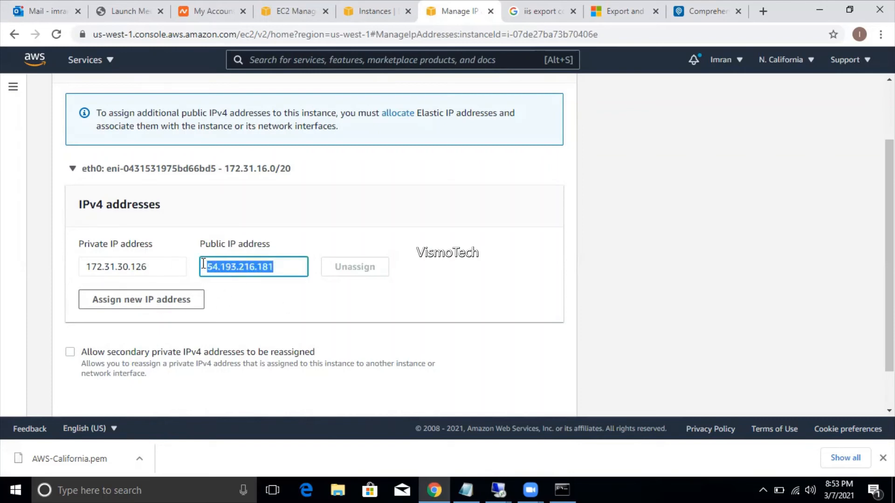
pyautogui.click(154, 265)
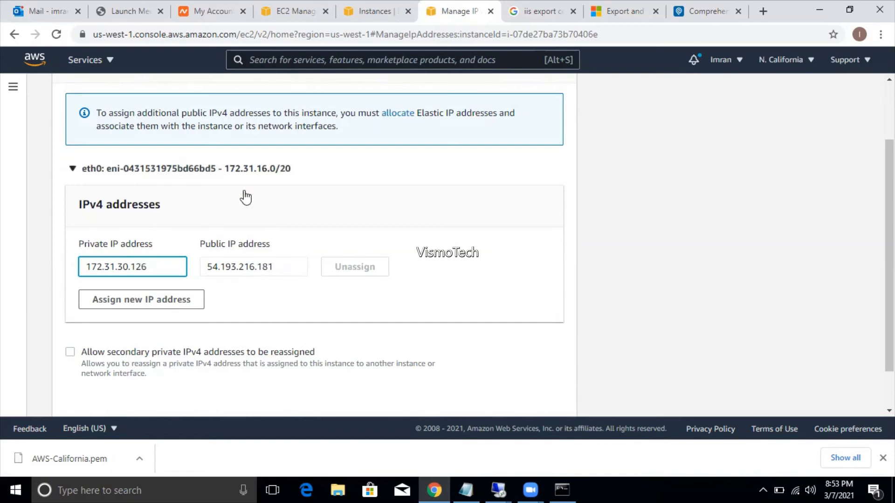
# Step: Add an auto-assigned private IP to eth0, save, and confirm the assignment
pyautogui.click(182, 302)
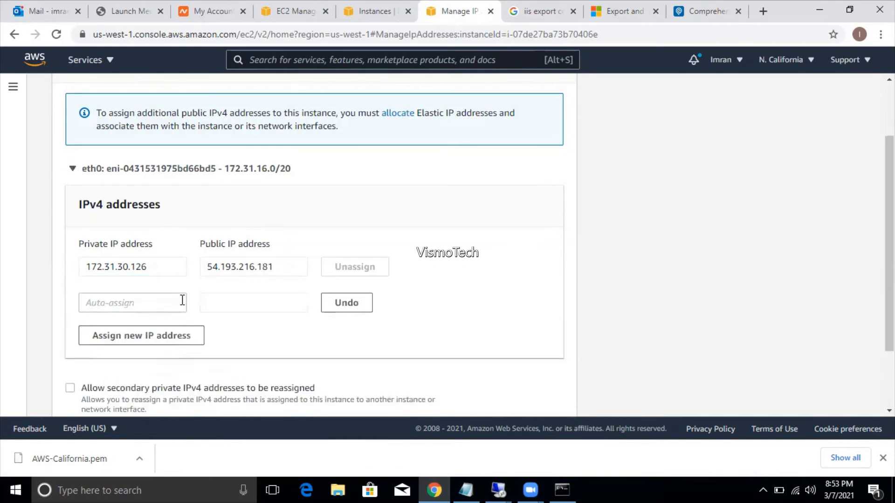
pyautogui.scroll(-2, 889, 242)
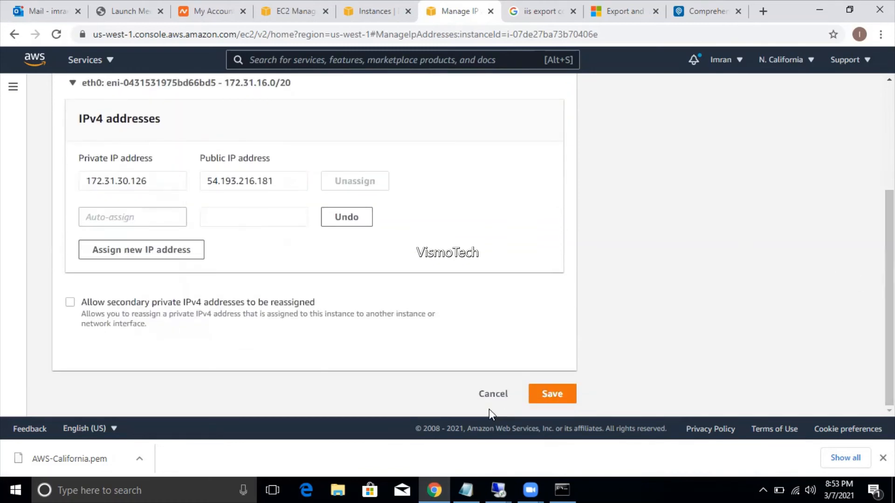
pyautogui.click(555, 394)
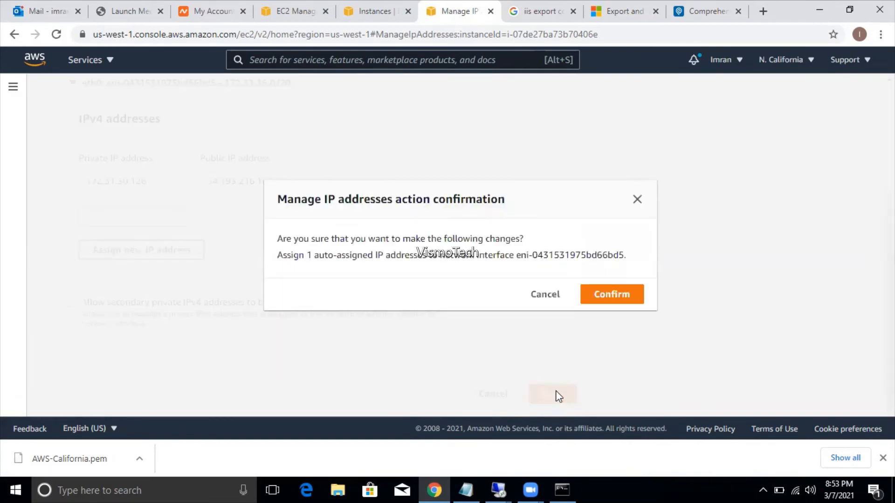
pyautogui.click(623, 304)
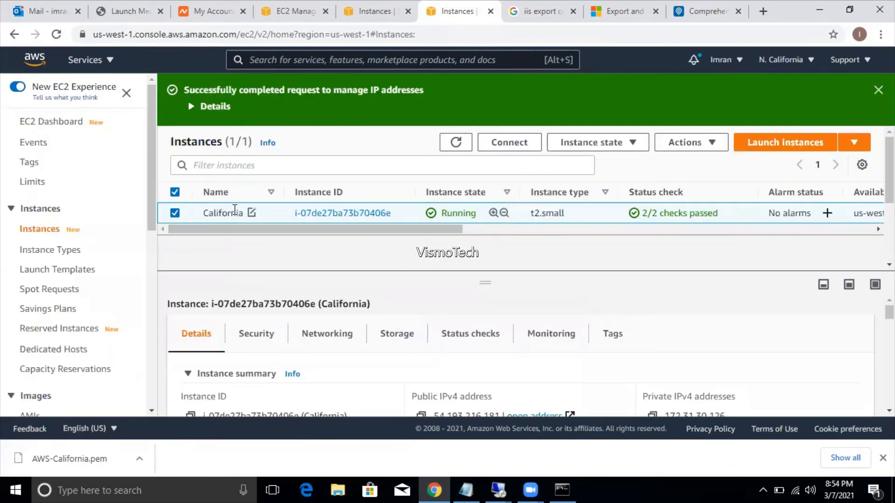
# Step: Reopen Manage IP addresses and verify eth0 holds 172.31.16.45 with no public IP
pyautogui.rightClick(235, 211)
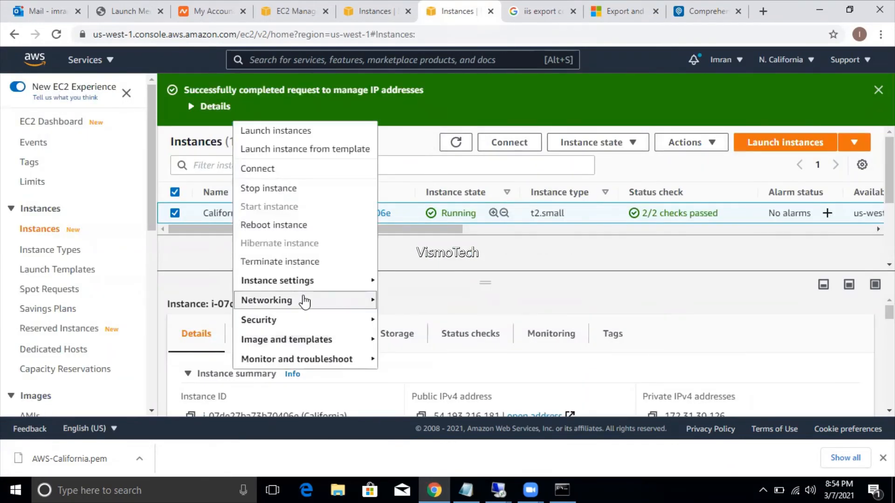
pyautogui.moveTo(308, 302)
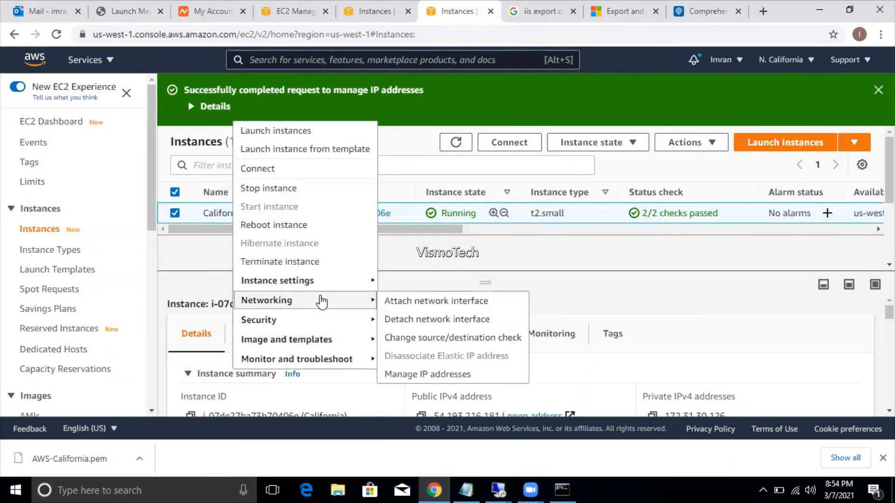
pyautogui.click(404, 374)
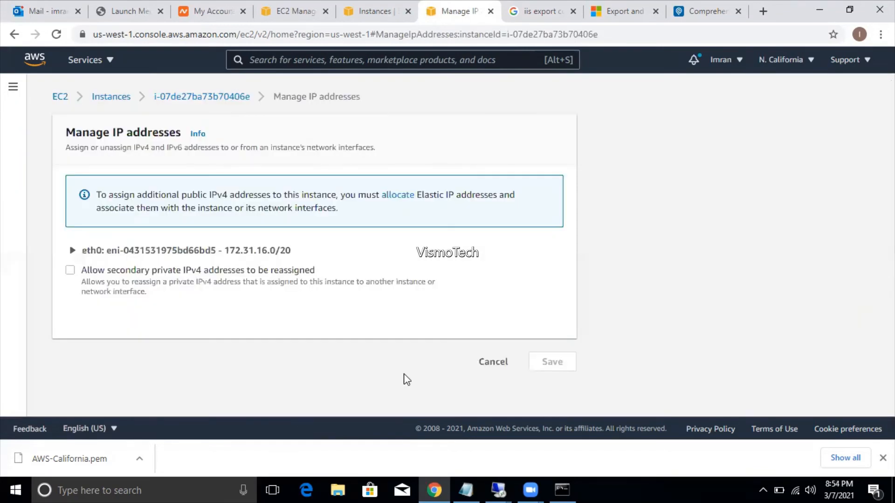
pyautogui.click(73, 251)
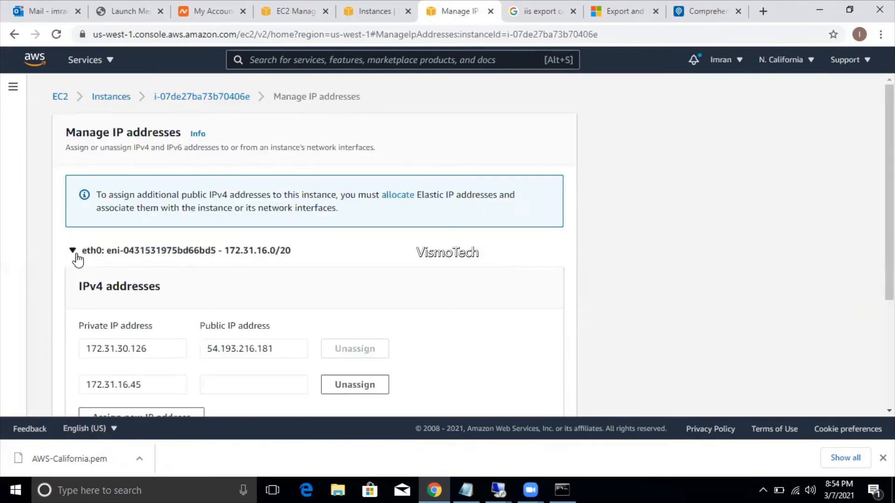
pyautogui.scroll(-2, 271, 205)
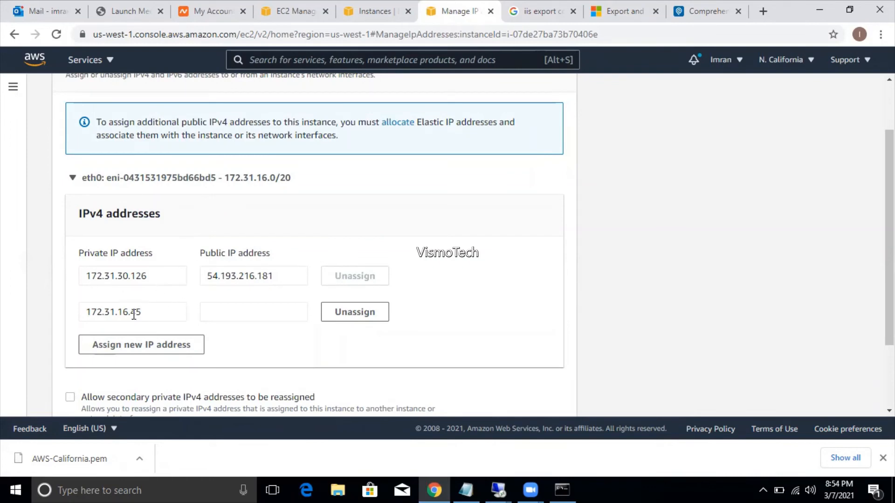
pyautogui.click(227, 309)
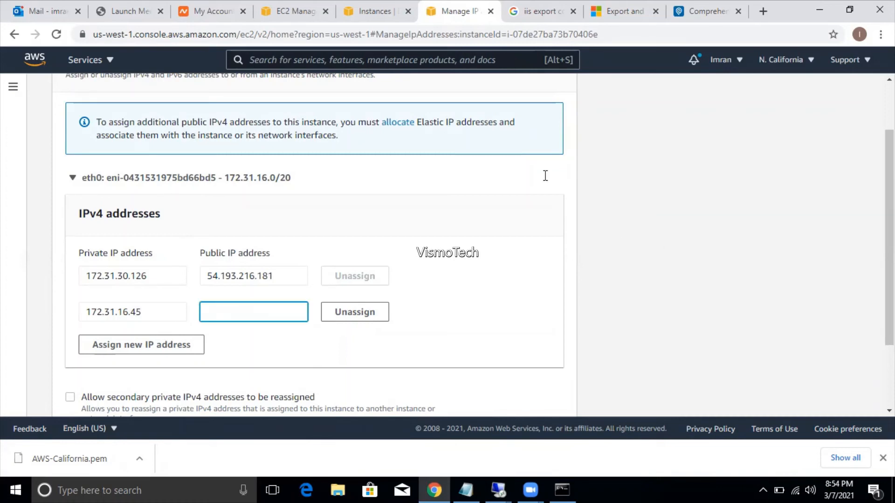
# Step: Select the eth0 interface ID and subnet text for copying
pyautogui.click(400, 12)
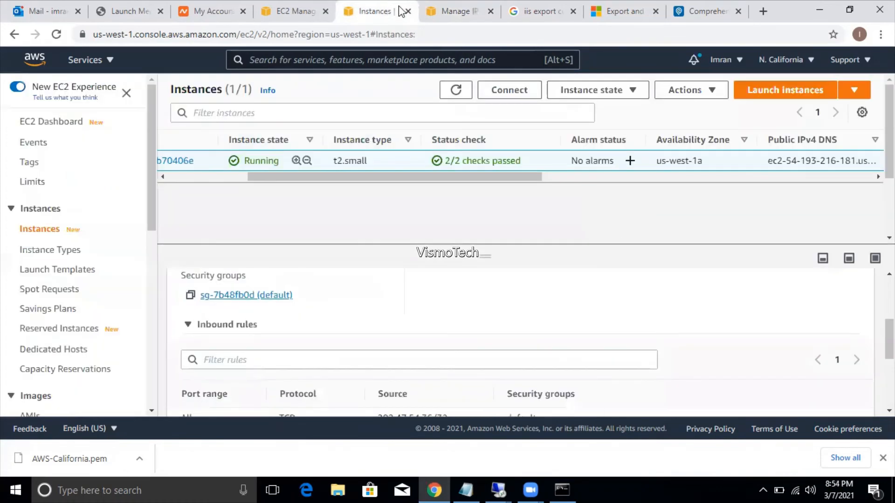
pyautogui.click(436, 11)
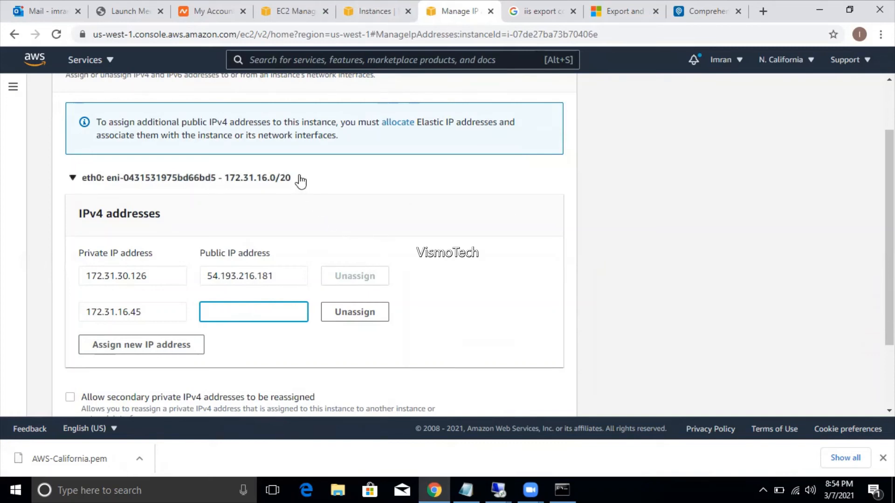
pyautogui.moveTo(303, 183); pyautogui.dragTo(109, 184)
pyautogui.hotkey('ctrl', 'c')
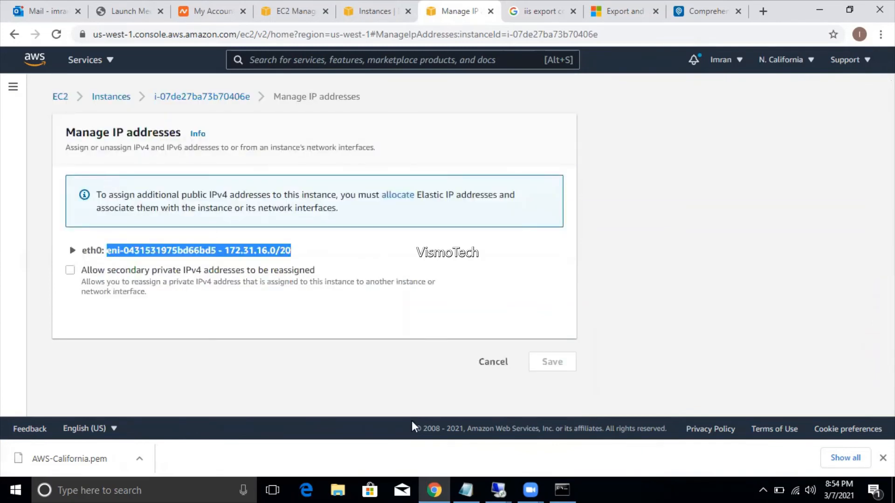
# Step: Paste the eth0 interface ID and subnet on a new line in Notepad
pyautogui.click(466, 489)
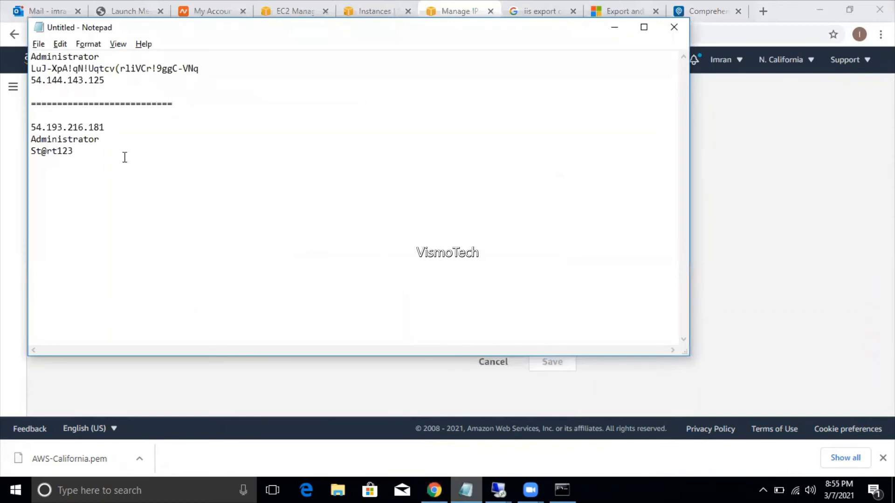
pyautogui.press('Return')
pyautogui.press('Return')
pyautogui.hotkey('ctrl', 'v')
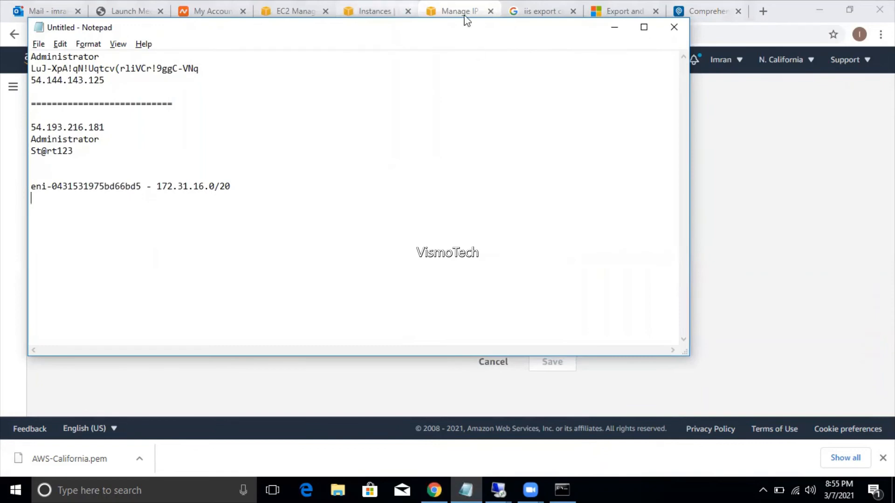
pyautogui.click(607, 33)
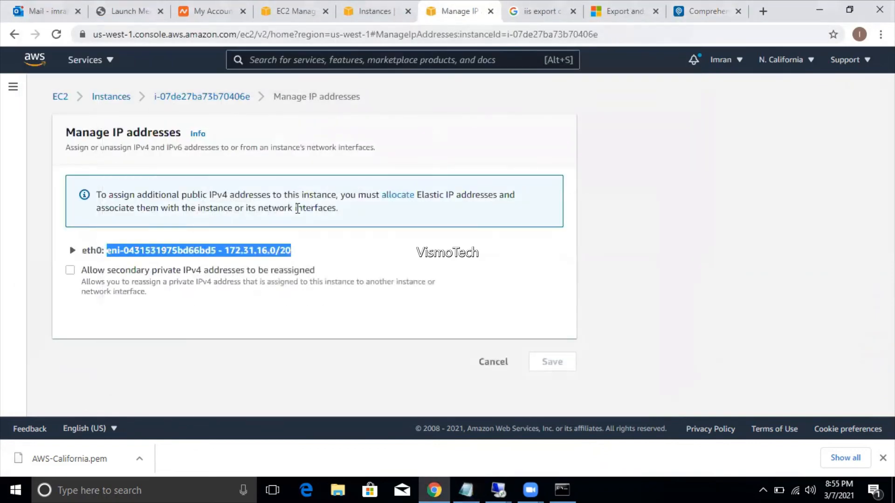
# Step: Copy the secondary private IP 172.31.16.45 into the Notepad notes
pyautogui.click(72, 252)
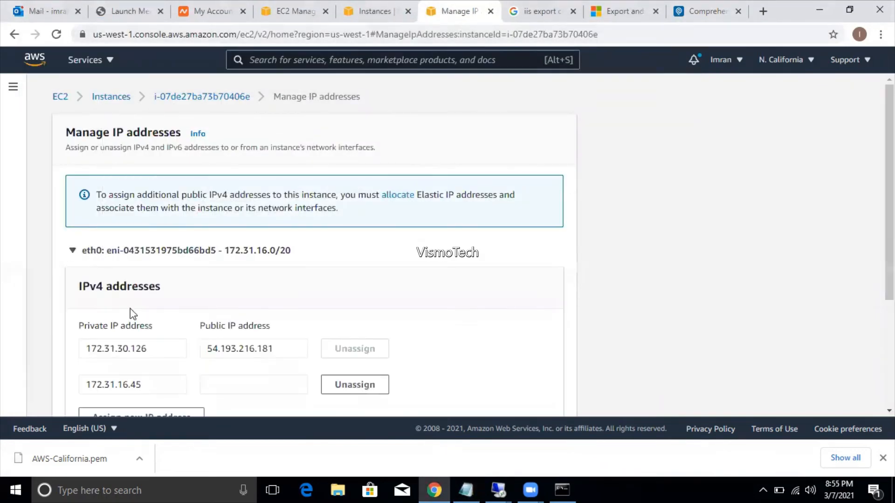
pyautogui.click(148, 385)
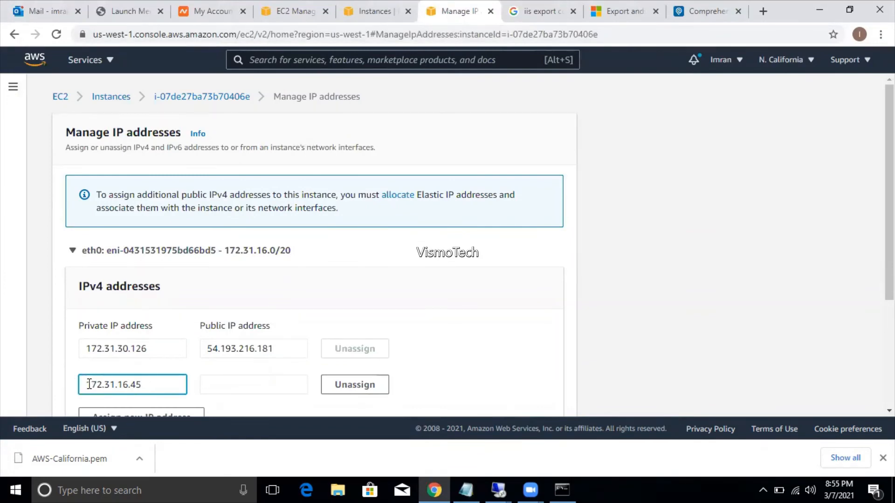
pyautogui.moveTo(89, 384); pyautogui.dragTo(139, 390)
pyautogui.hotkey('ctrl', 'c')
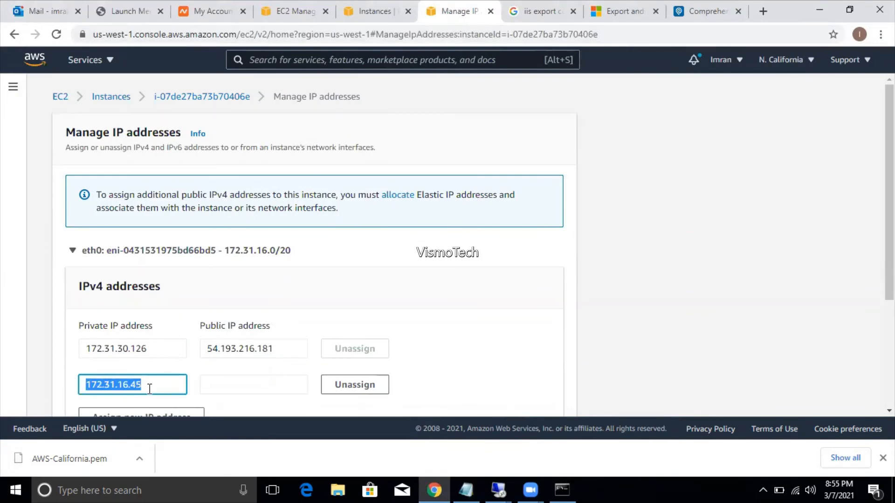
pyautogui.hotkey('alt', 'Tab')
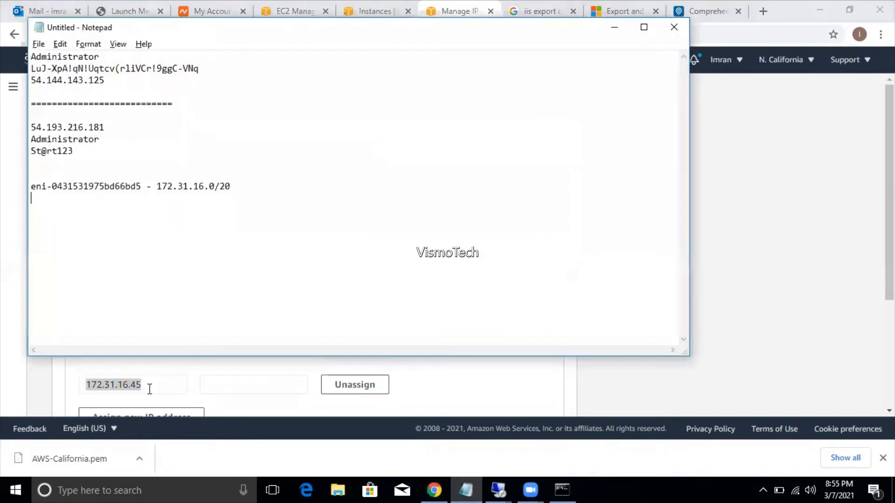
pyautogui.hotkey('ctrl', 'v')
pyautogui.press('Return')
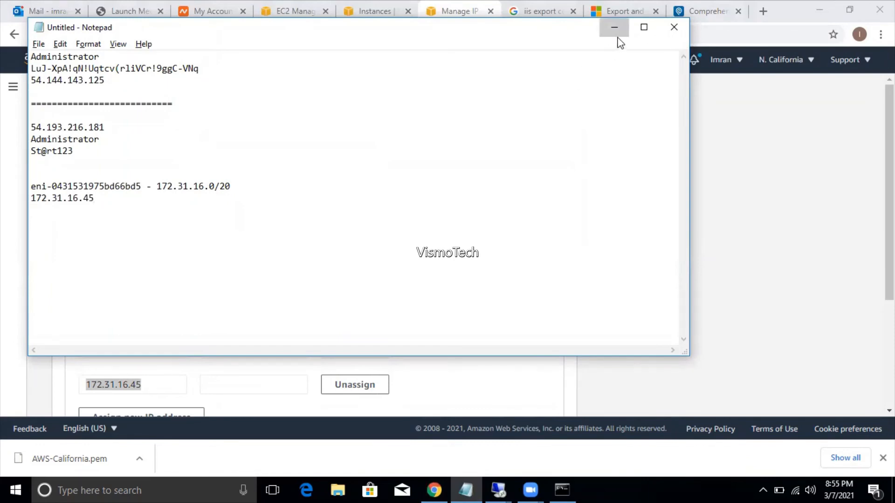
pyautogui.click(615, 29)
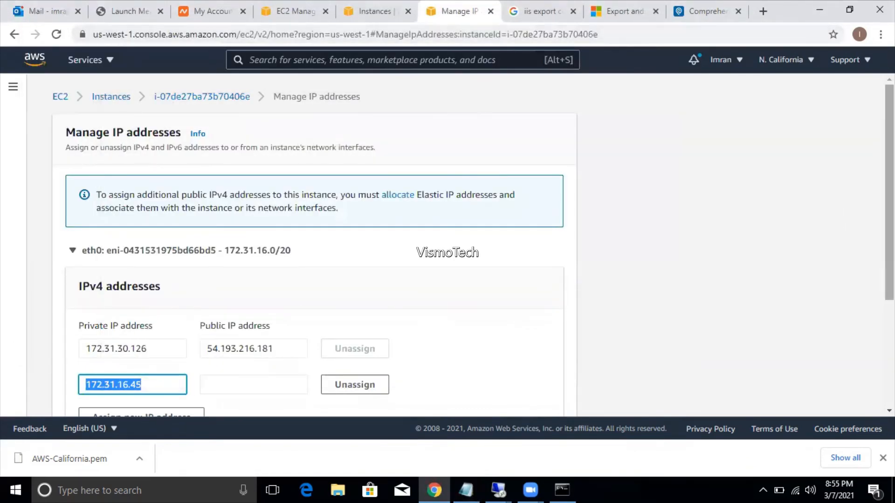
# Step: Cancel Manage IP addresses without saving and return to the Instances list
pyautogui.scroll(-3, 889, 210)
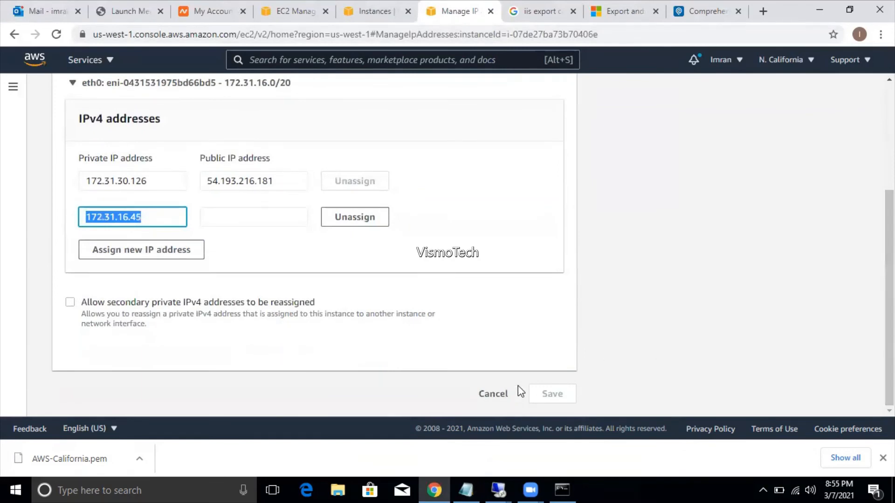
pyautogui.click(500, 393)
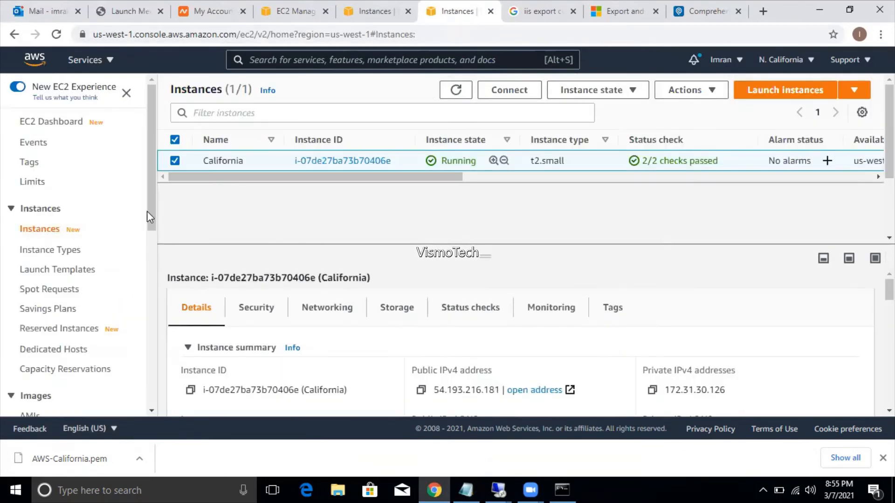
pyautogui.moveTo(151, 224); pyautogui.dragTo(148, 335)
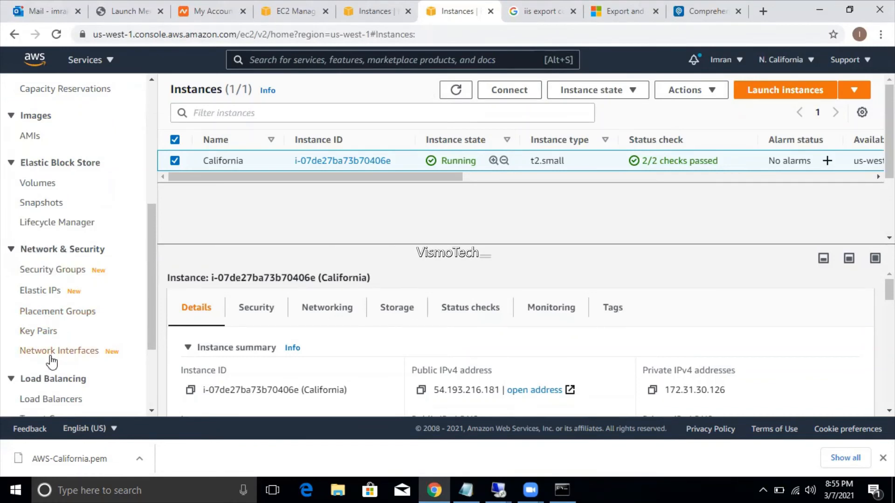
# Step: Open Network Interfaces and select the eni ID in the notes
pyautogui.click(69, 355)
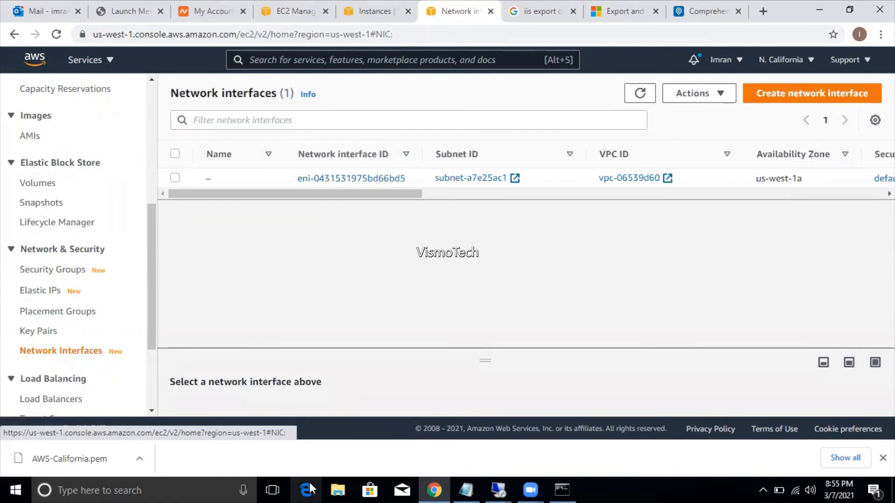
pyautogui.click(465, 488)
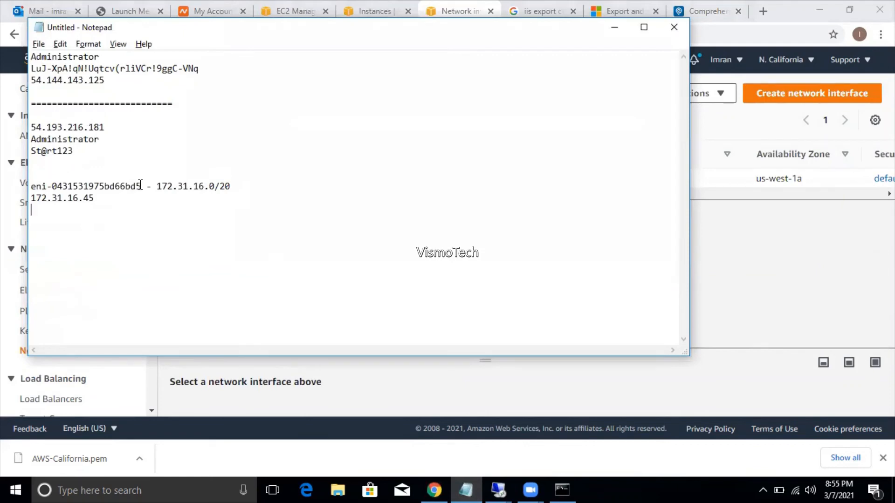
pyautogui.moveTo(141, 186); pyautogui.dragTo(12, 187)
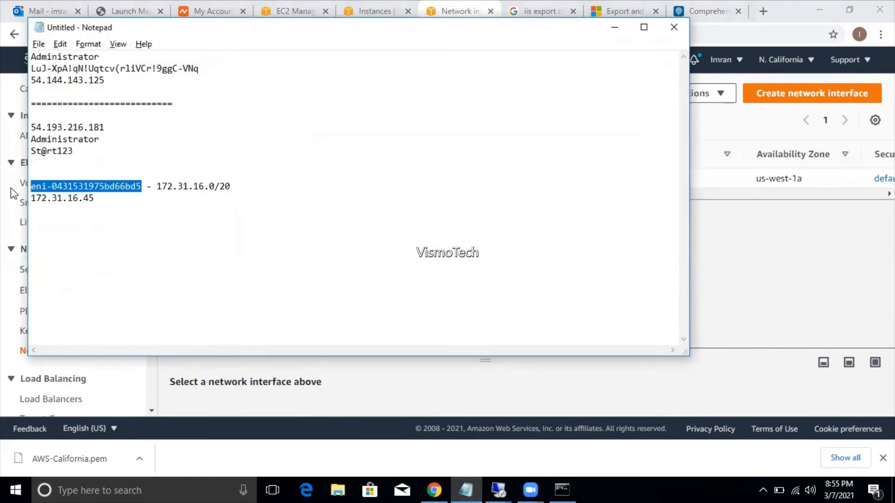
pyautogui.click(615, 27)
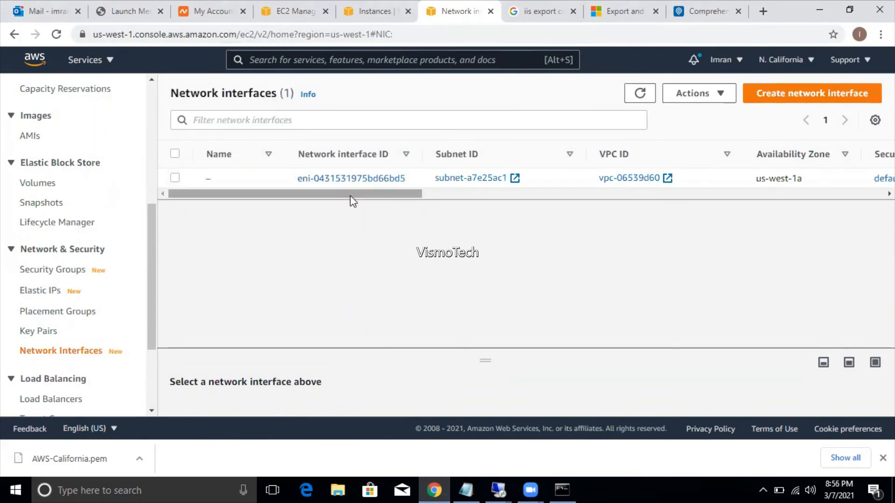
# Step: Write Server-California-NIC1 above the eni entry in Notepad and copy it
pyautogui.moveTo(259, 181)
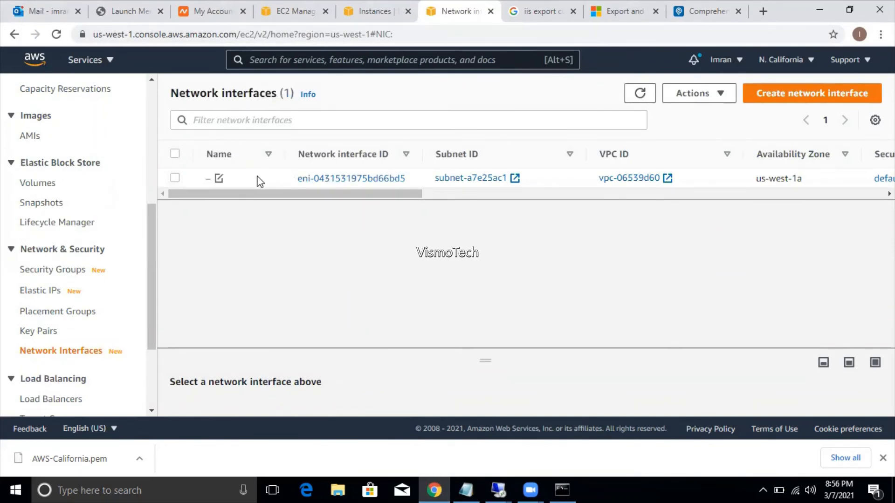
pyautogui.click(465, 490)
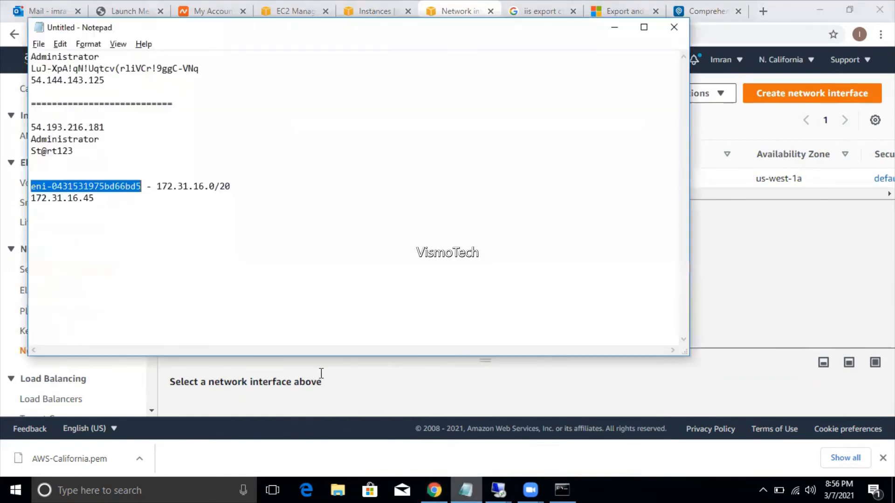
pyautogui.click(97, 172)
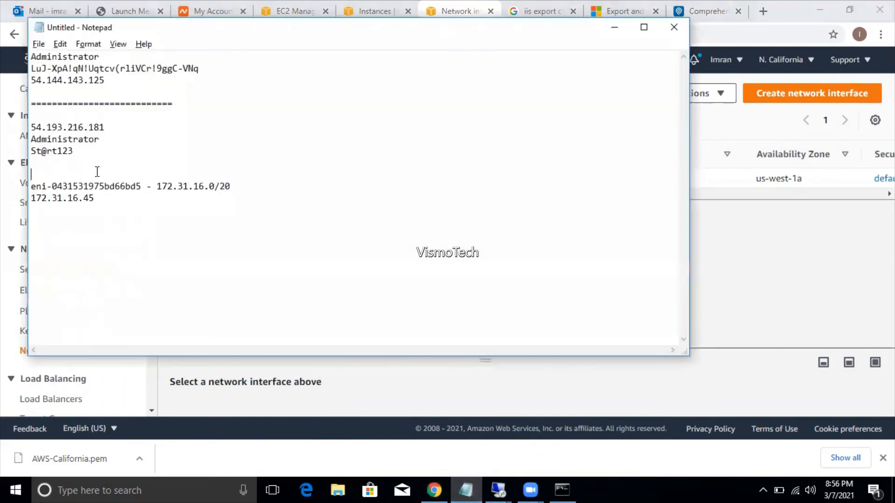
pyautogui.write('Server-California-!st N')
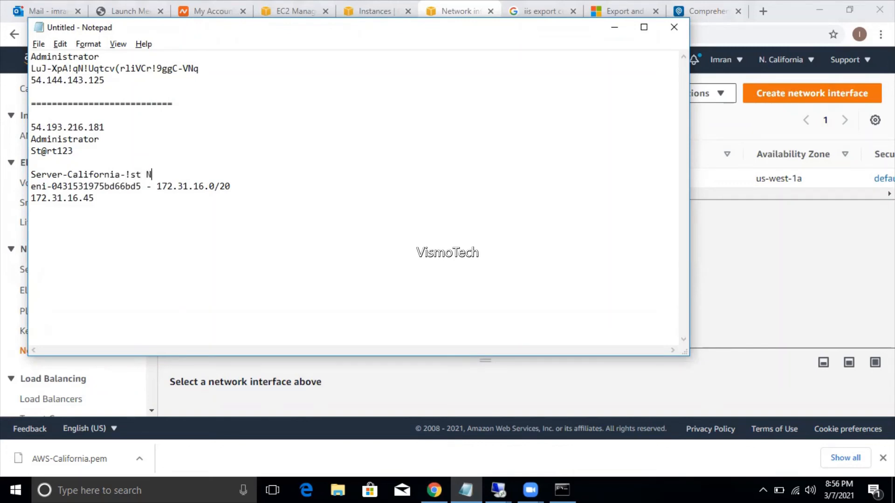
pyautogui.press('BackSpace')
pyautogui.press('BackSpace')
pyautogui.press('BackSpace')
pyautogui.write('NIC1')
pyautogui.click(27, 186)
pyautogui.moveTo(27, 186); pyautogui.dragTo(25, 174)
pyautogui.hotkey('ctrl', 'c')
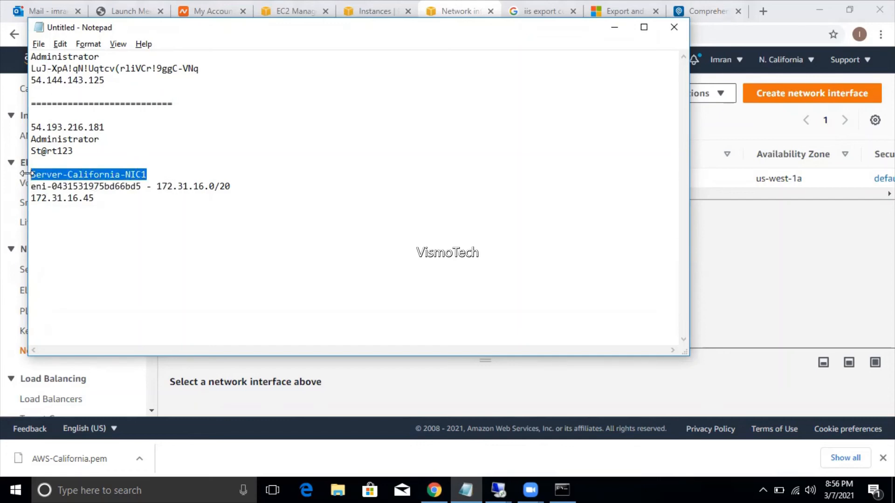
# Step: Paste Server-California-NIC1 as the interface name, save, and widen the Name column
pyautogui.click(613, 29)
pyautogui.moveTo(261, 183)
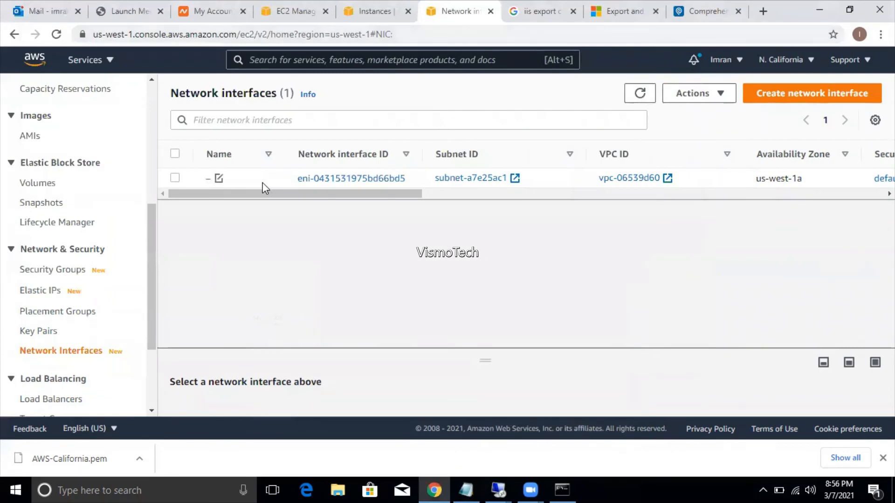
pyautogui.click(216, 181)
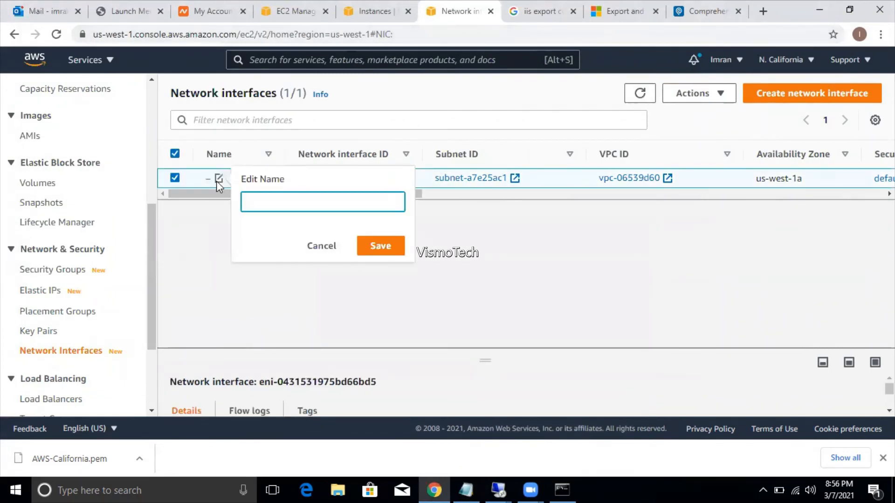
pyautogui.hotkey('ctrl', 'v')
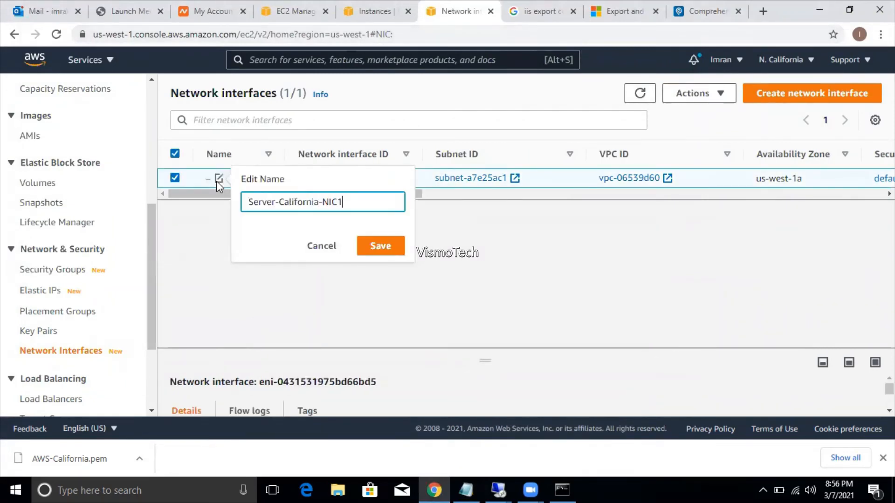
pyautogui.click(397, 255)
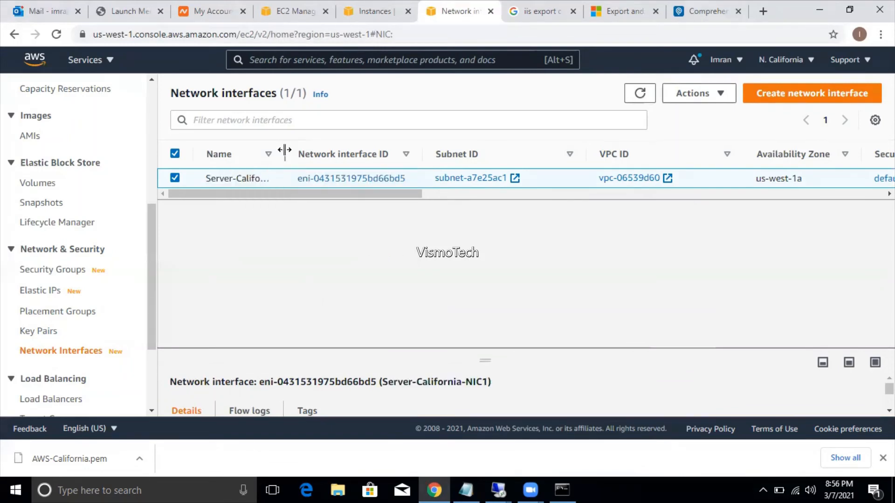
pyautogui.moveTo(285, 150); pyautogui.dragTo(325, 147)
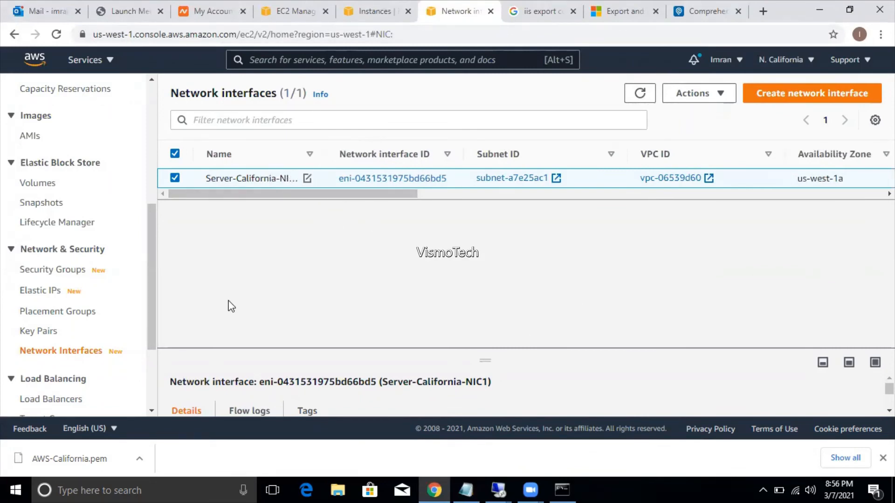
# Step: Allocate a new Elastic IP (54.177.239.161) with the Name tag Server-California-2ndIP
pyautogui.click(53, 293)
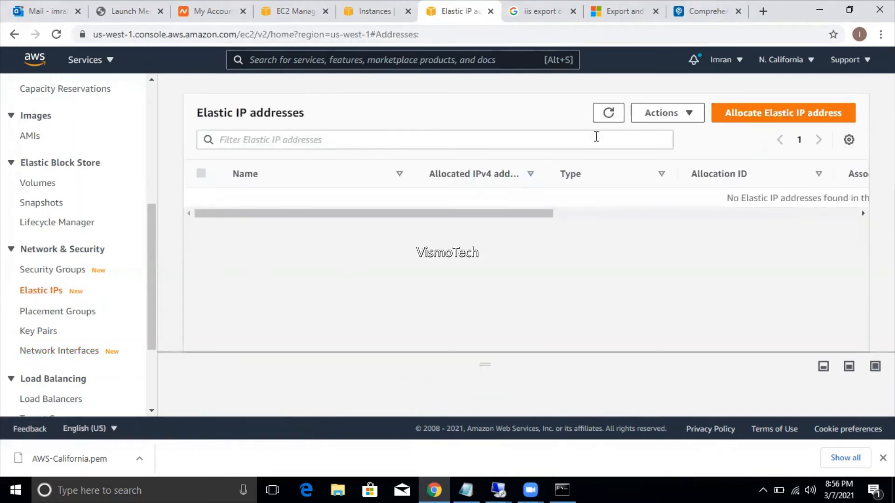
pyautogui.click(760, 113)
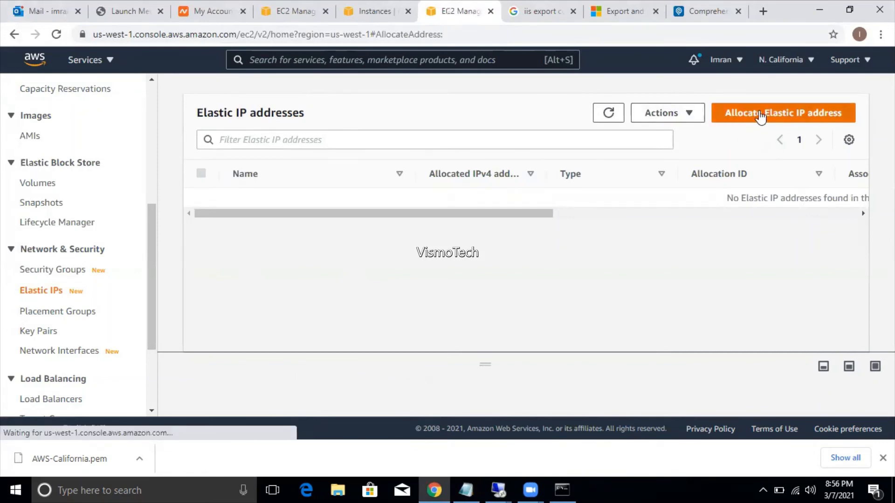
pyautogui.scroll(-5, 287, 245)
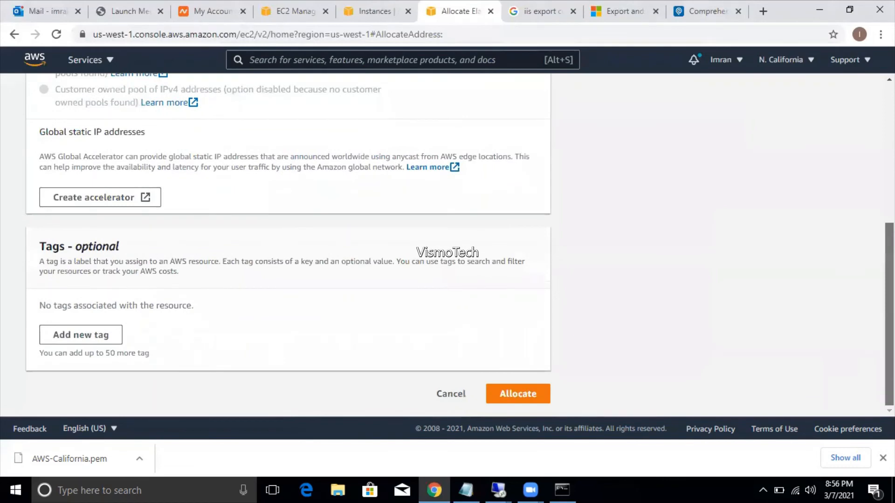
pyautogui.click(87, 338)
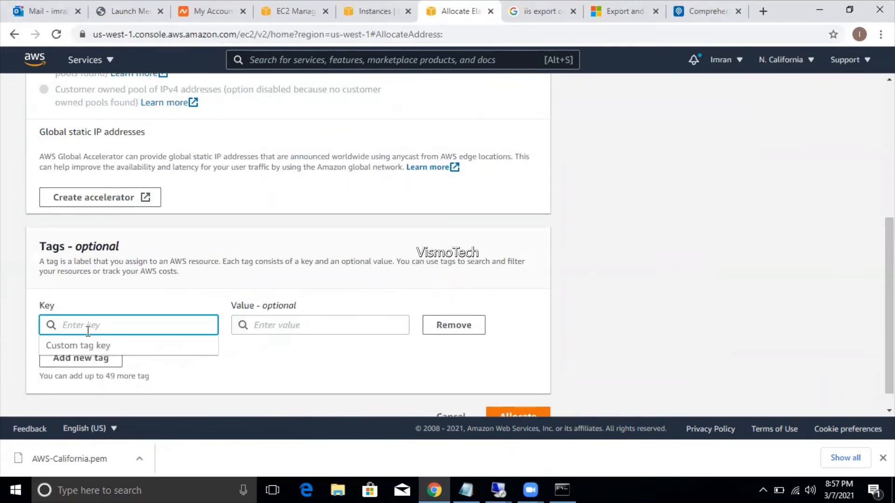
pyautogui.write('Name')
pyautogui.press('Tab')
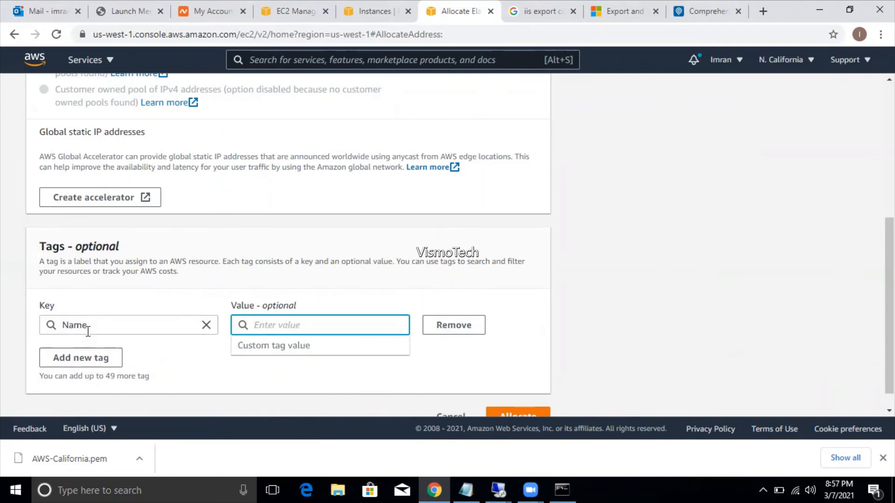
pyautogui.hotkey('ctrl', 'v')
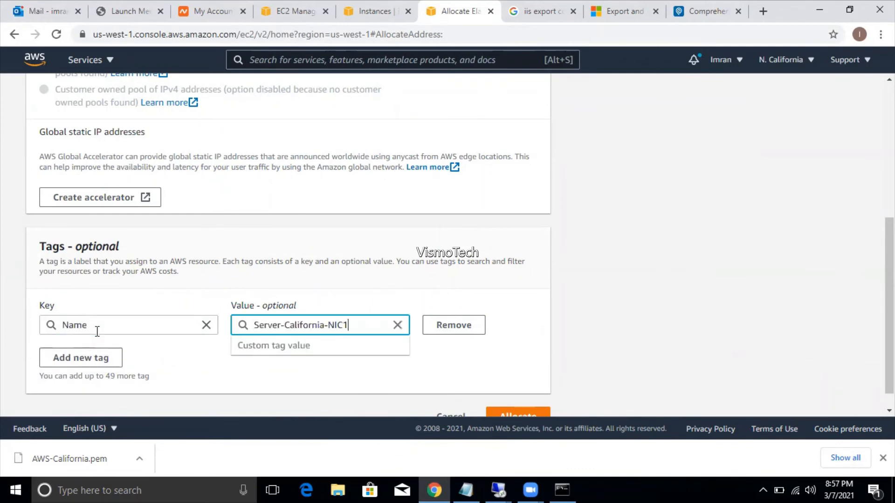
pyautogui.press('BackSpace')
pyautogui.press('BackSpace')
pyautogui.press('BackSpace')
pyautogui.press('BackSpace')
pyautogui.press('BackSpace')
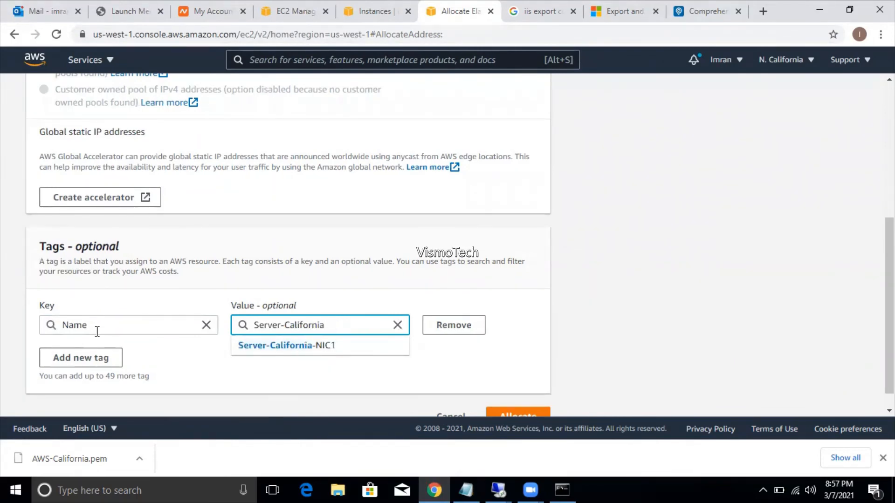
pyautogui.write('-2nd')
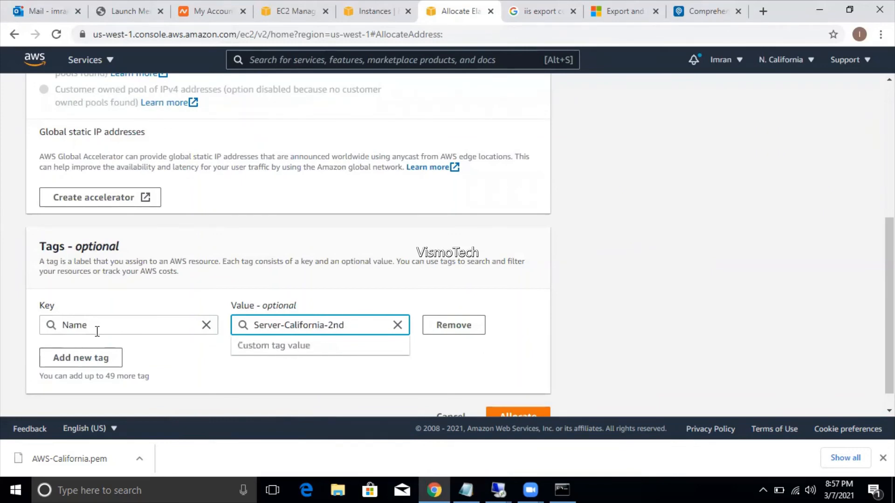
pyautogui.write('IP')
pyautogui.moveTo(892, 284); pyautogui.dragTo(893, 298)
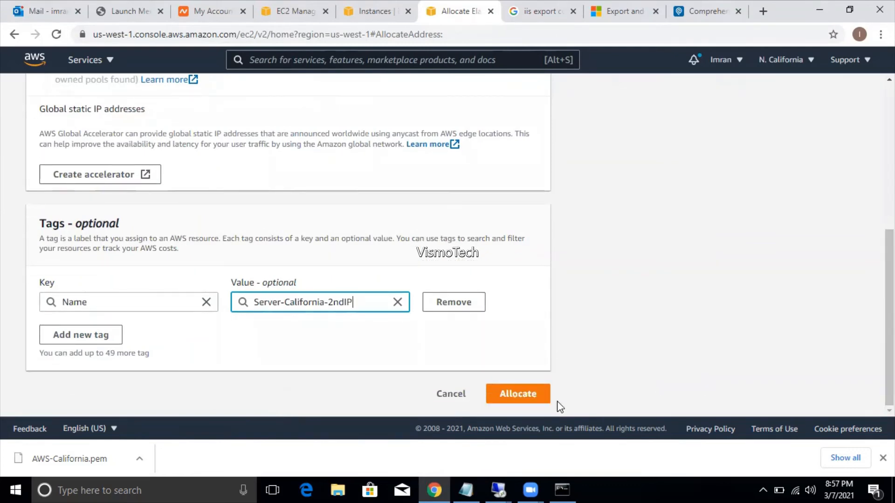
pyautogui.click(520, 394)
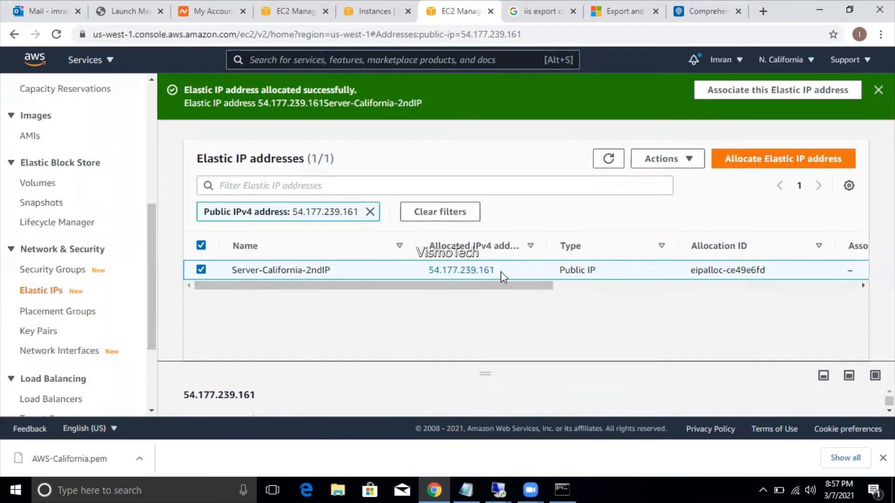
# Step: Start associating the new Elastic IP, targeting a network interface instead of an instance
pyautogui.click(693, 163)
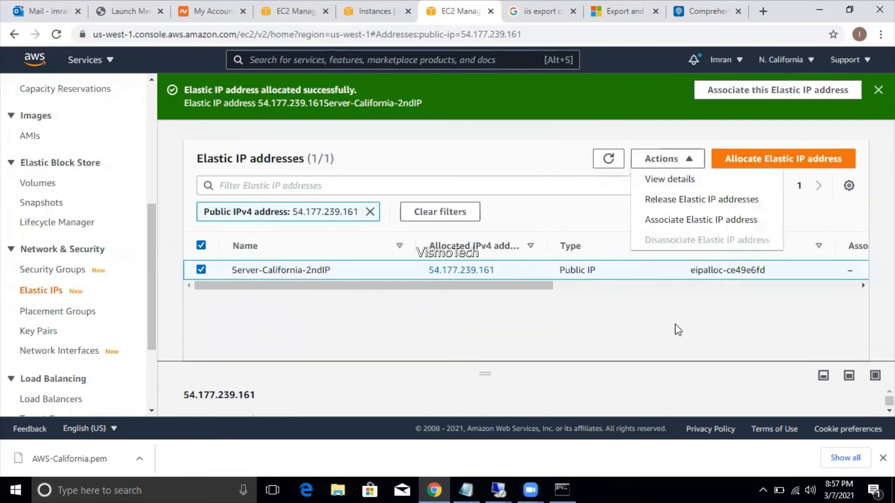
pyautogui.click(665, 341)
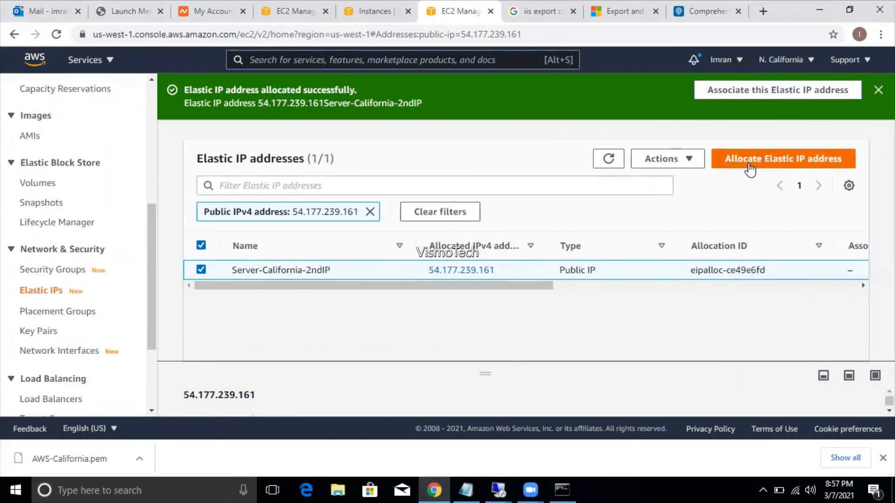
pyautogui.click(667, 159)
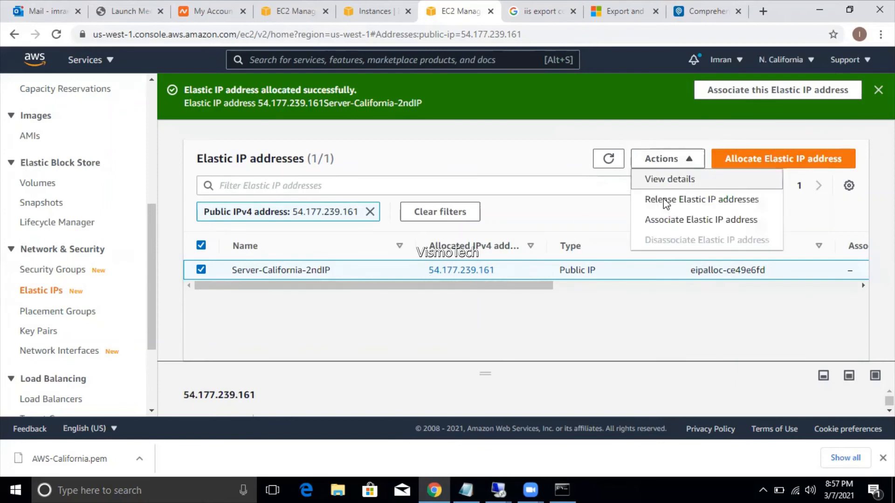
pyautogui.click(663, 229)
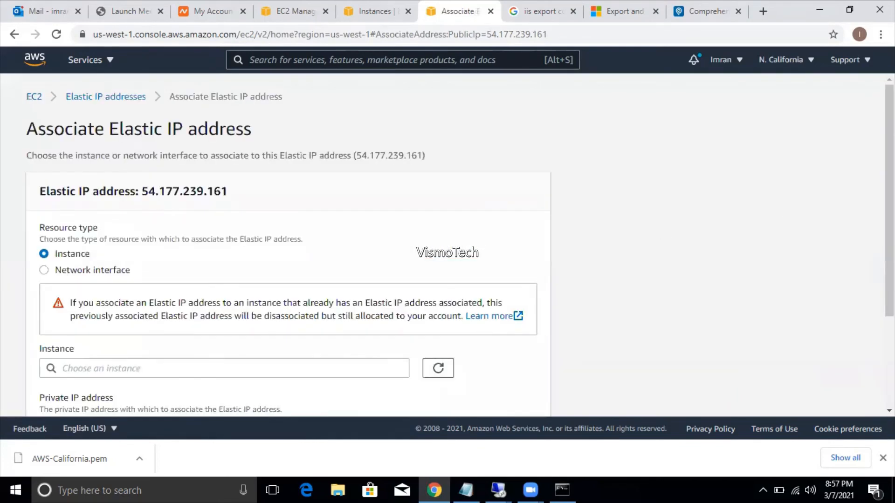
pyautogui.moveTo(889, 233)
pyautogui.mouseDown()
pyautogui.moveTo(889, 260)
pyautogui.moveTo(889, 238)
pyautogui.mouseUp()
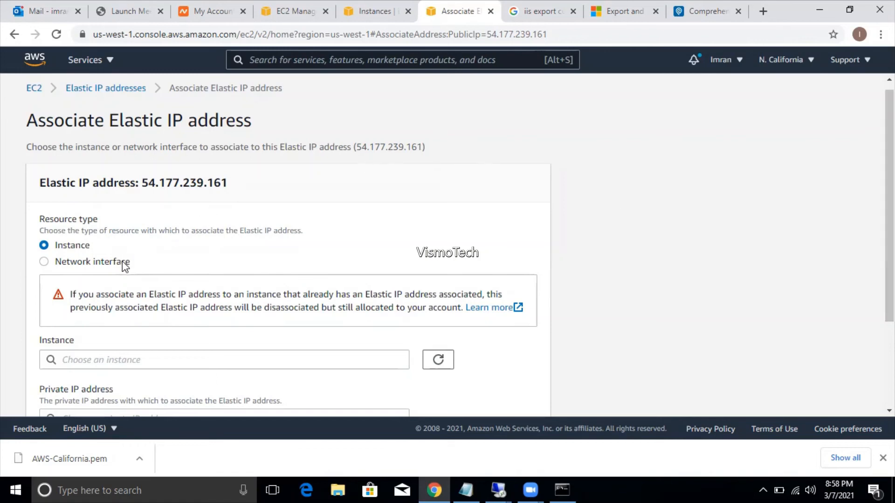
pyautogui.click(86, 264)
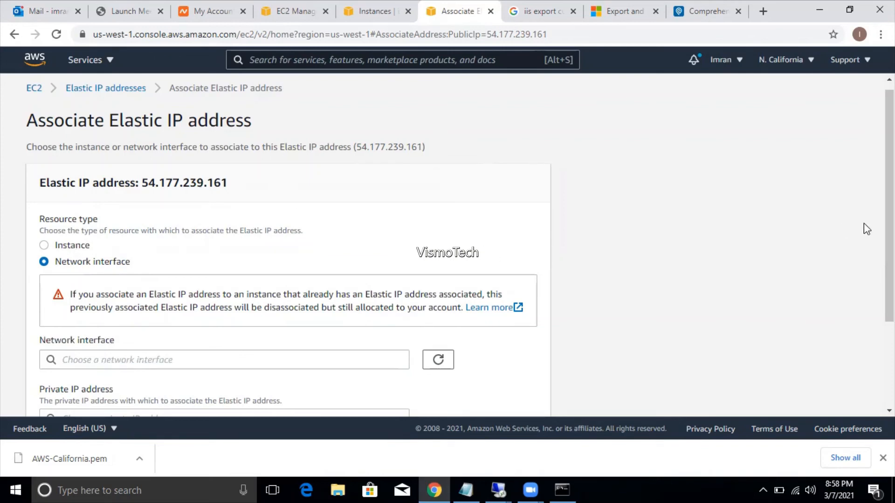
pyautogui.scroll(-1, 481, 336)
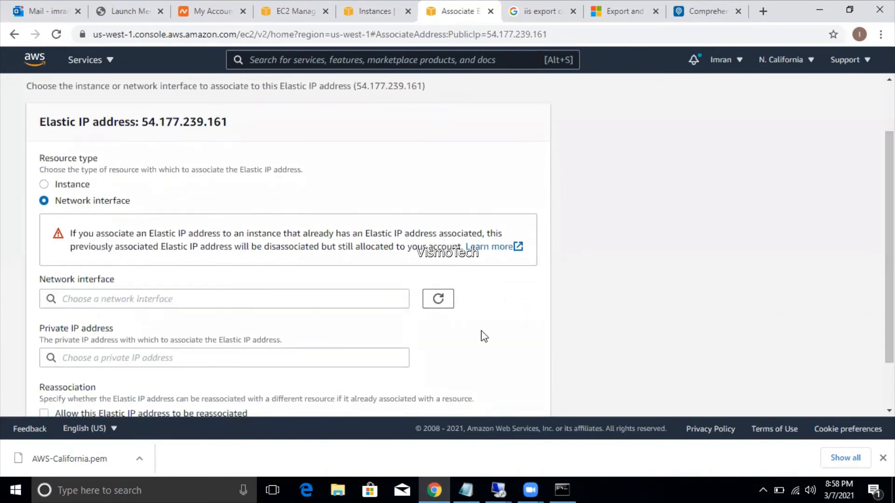
pyautogui.click(279, 301)
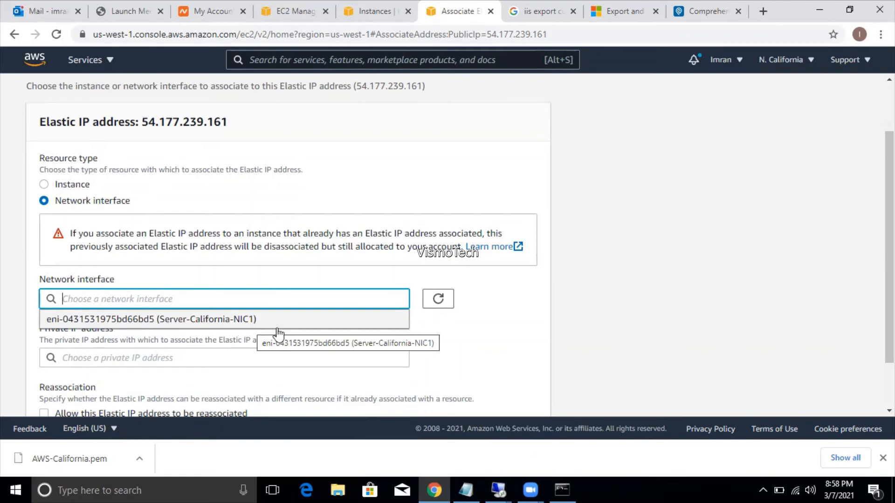
pyautogui.click(465, 490)
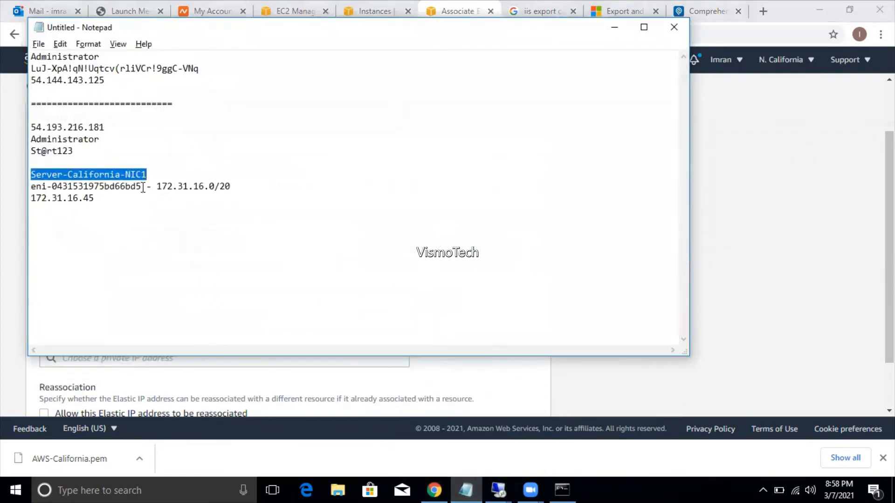
pyautogui.moveTo(141, 186); pyautogui.dragTo(30, 186)
pyautogui.hotkey('ctrl', 'c')
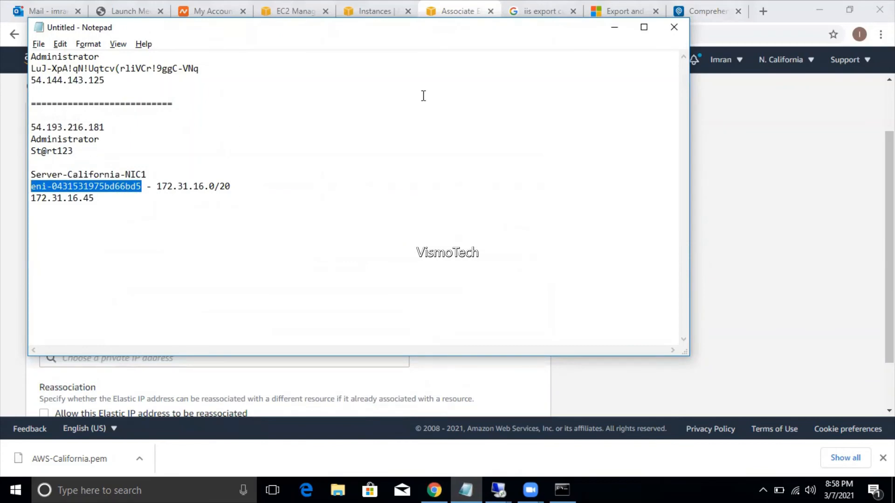
pyautogui.click(614, 32)
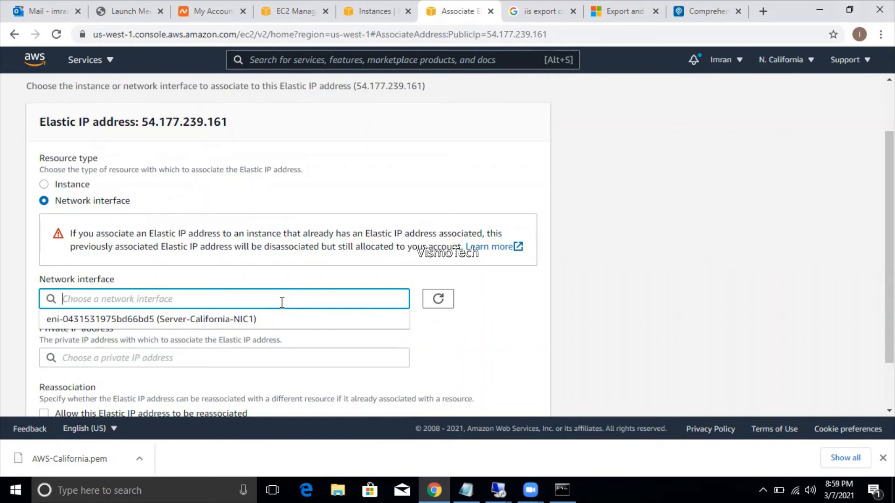
pyautogui.hotkey('ctrl', 'v')
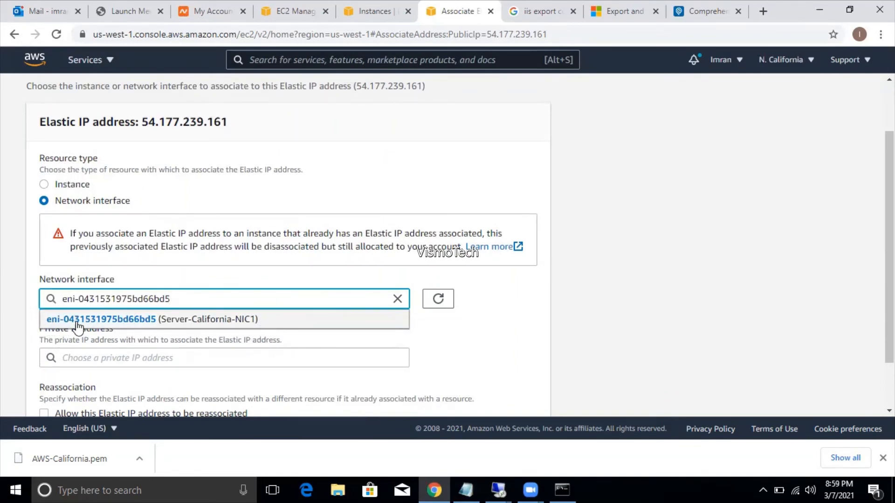
pyautogui.click(154, 321)
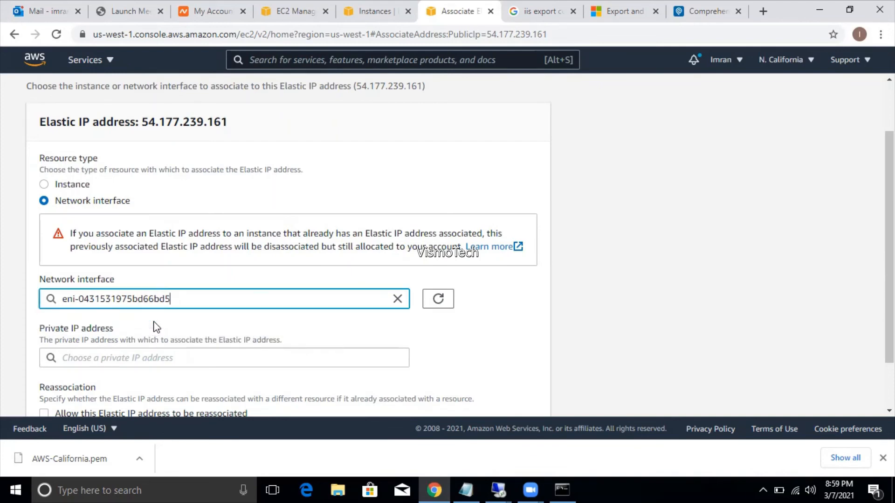
pyautogui.click(133, 364)
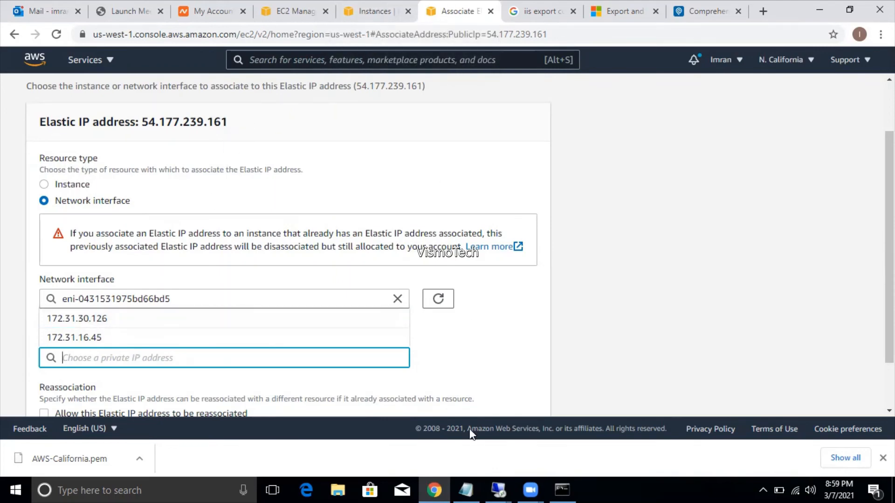
# Step: Check the saved notes again, then return to the Instances list
pyautogui.click(463, 489)
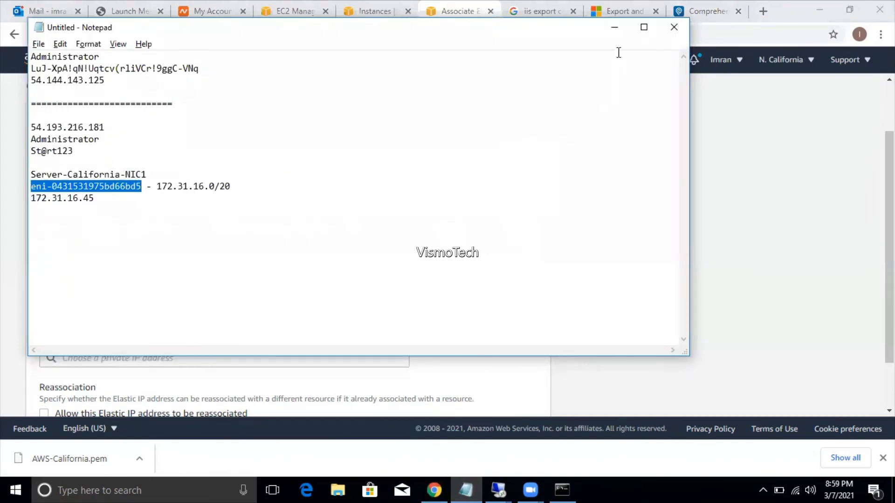
pyautogui.click(614, 34)
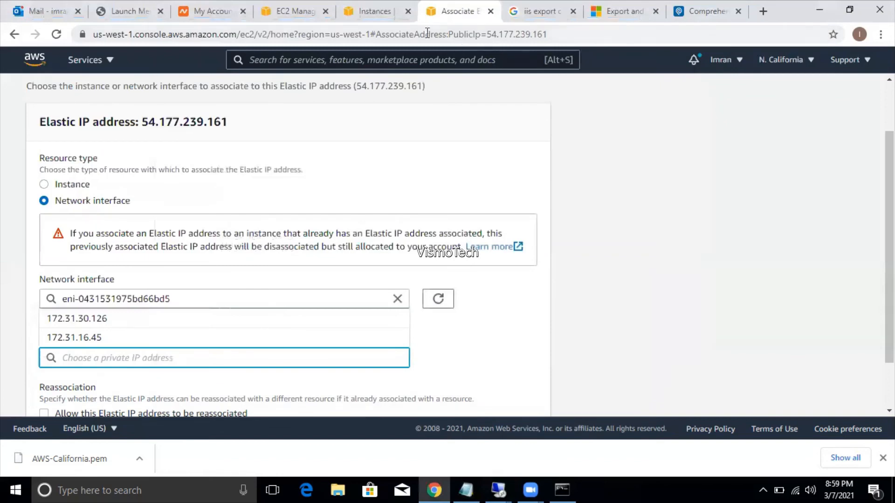
pyautogui.click(376, 13)
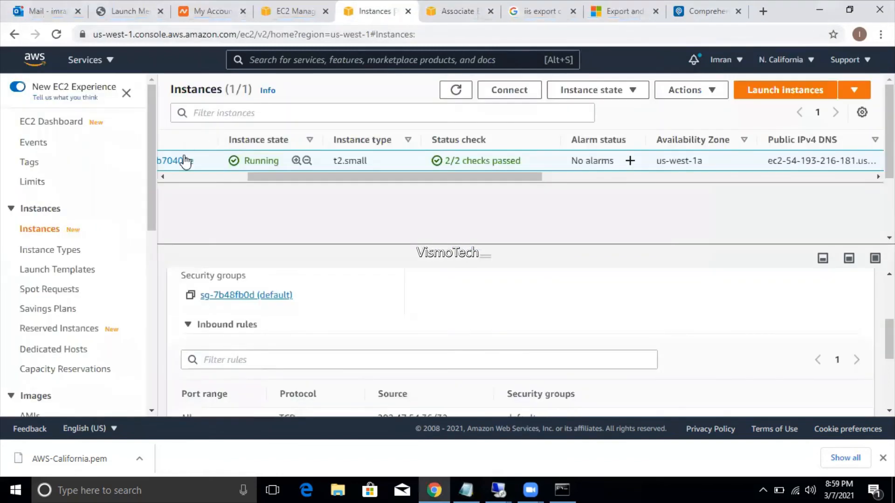
# Step: Inspect the California instance's eth0 addresses, confirming 172.31.30.126 carries public IP 54.193.216.181
pyautogui.moveTo(320, 177); pyautogui.dragTo(177, 177)
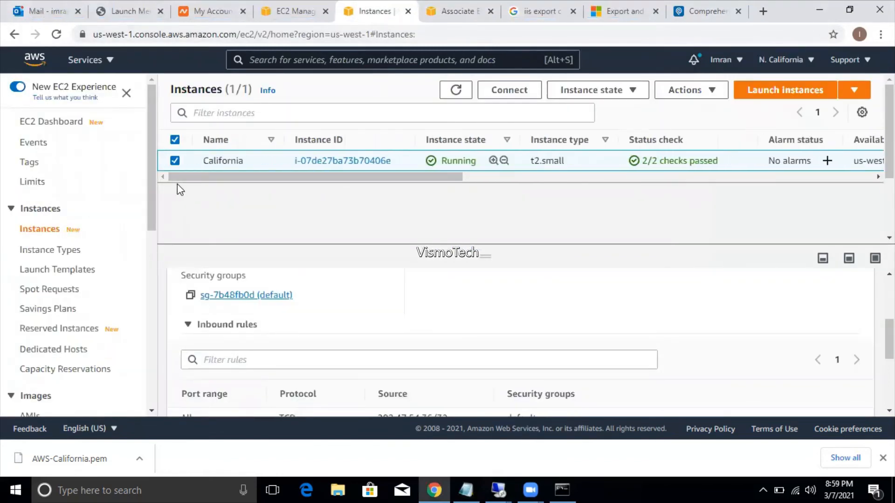
pyautogui.rightClick(222, 161)
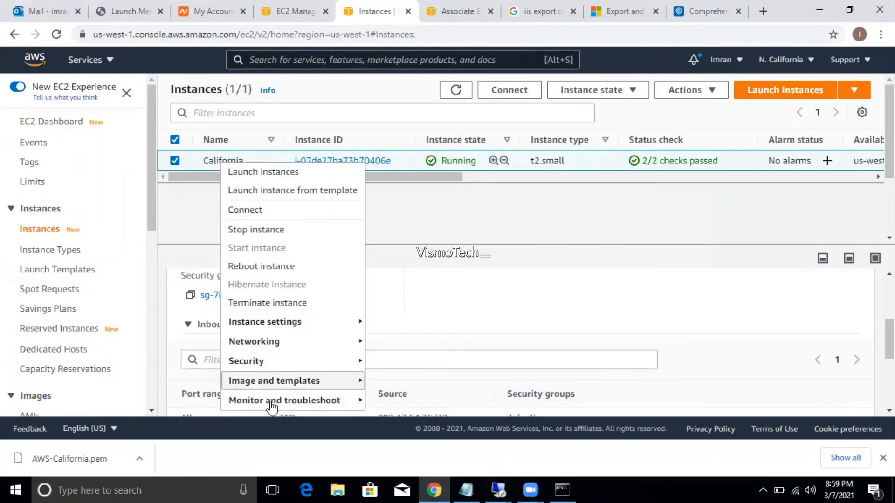
pyautogui.moveTo(306, 342)
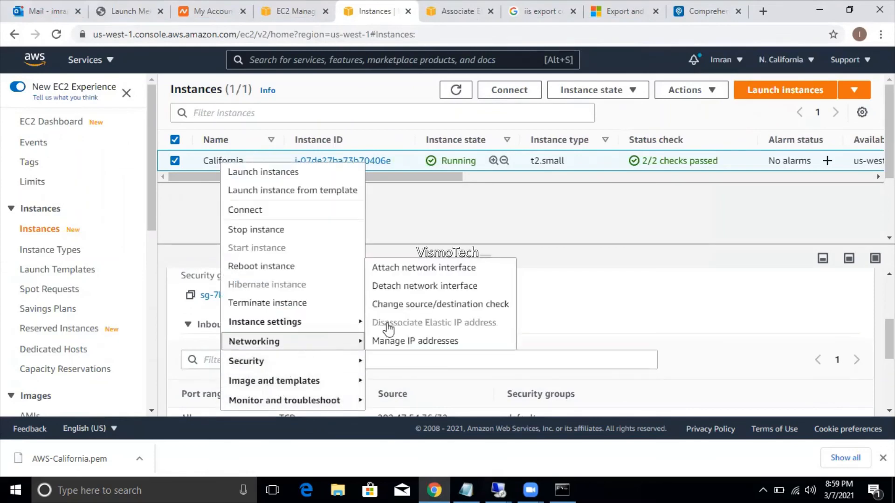
pyautogui.click(419, 341)
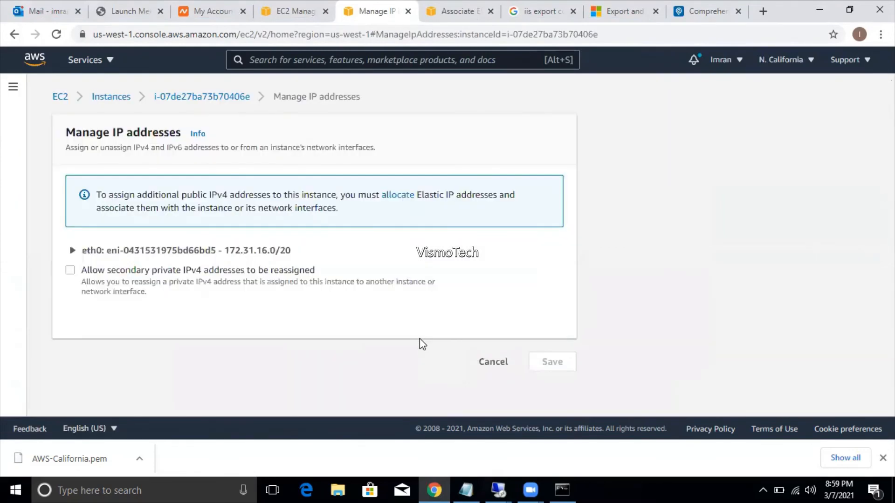
pyautogui.click(72, 251)
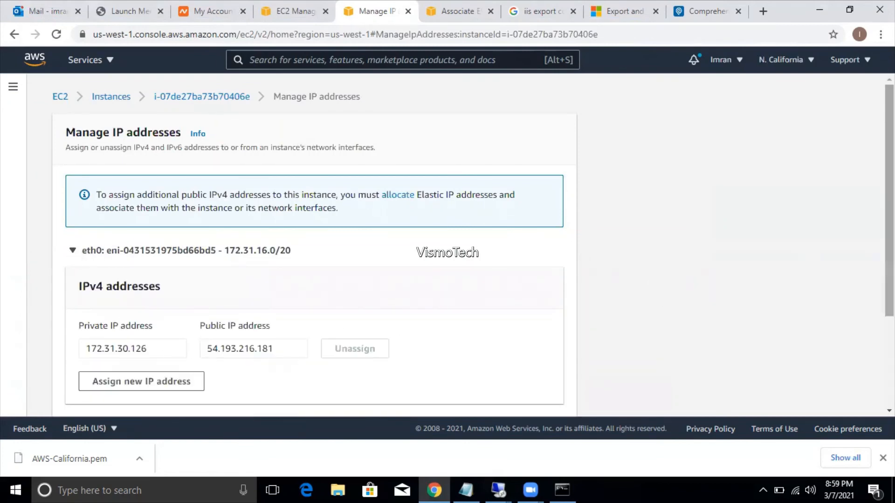
pyautogui.scroll(-2, 889, 233)
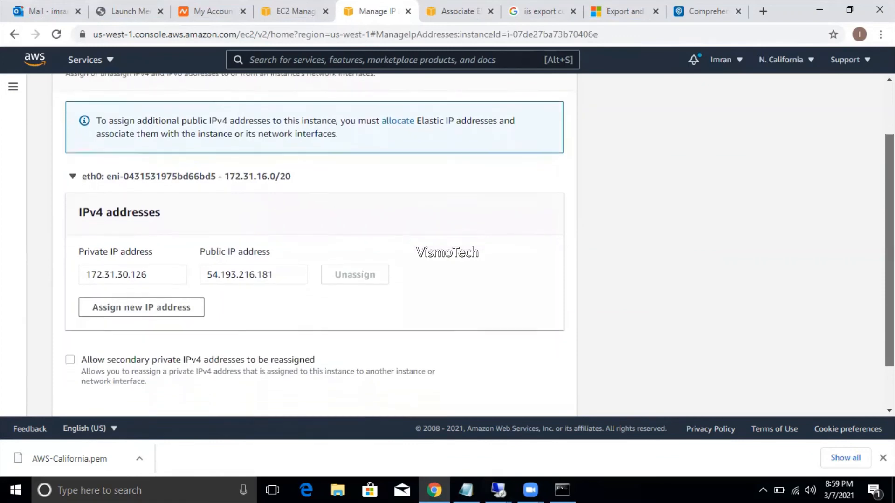
pyautogui.scroll(2, 466, 242)
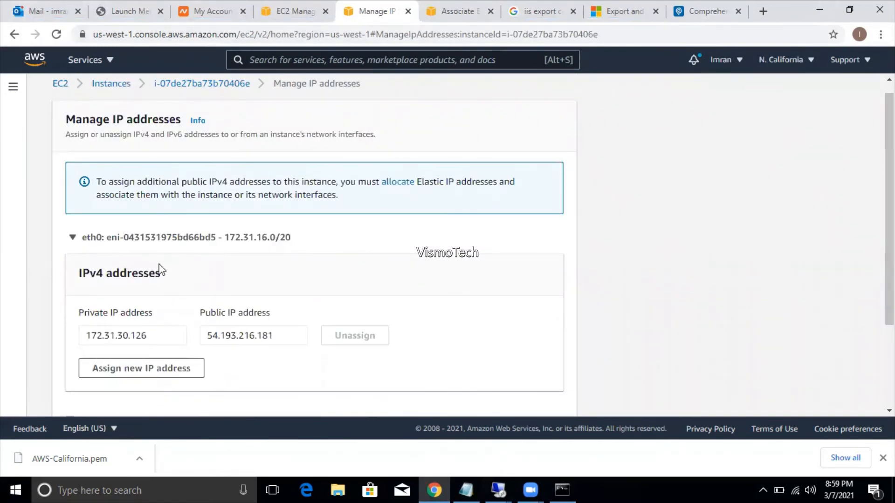
pyautogui.scroll(-2, 889, 233)
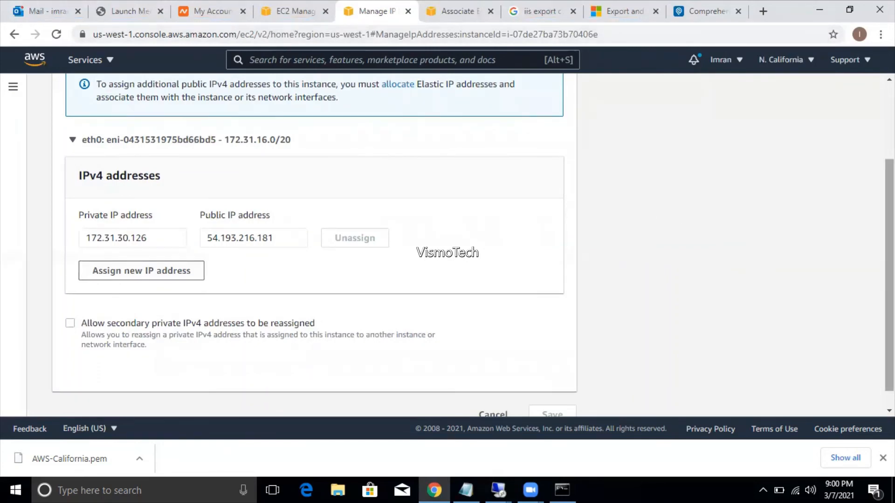
pyautogui.scroll(2, 678, 210)
pyautogui.click(466, 11)
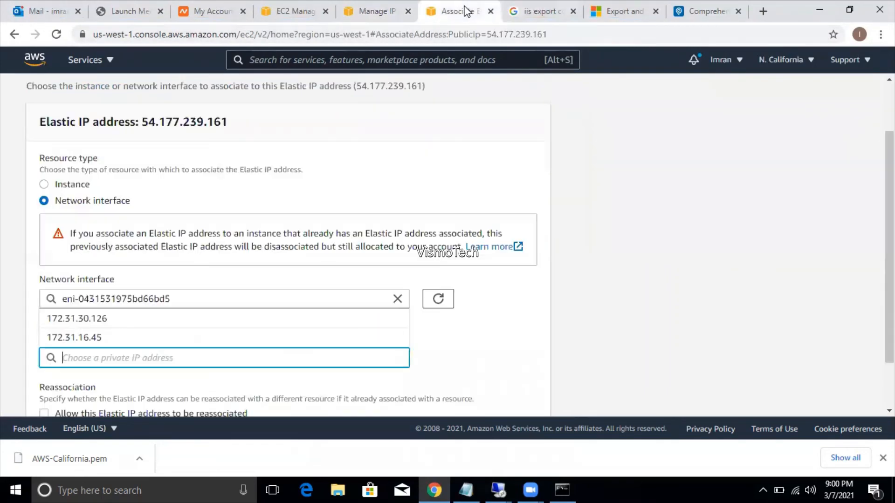
# Step: Associate the Elastic IP with private IP 172.31.16.45, allowing reassociation
pyautogui.click(86, 339)
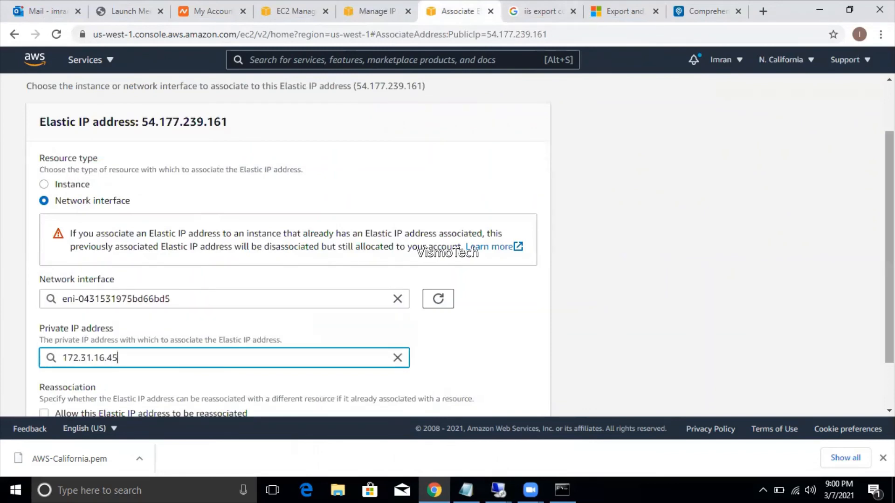
pyautogui.scroll(-2, 889, 247)
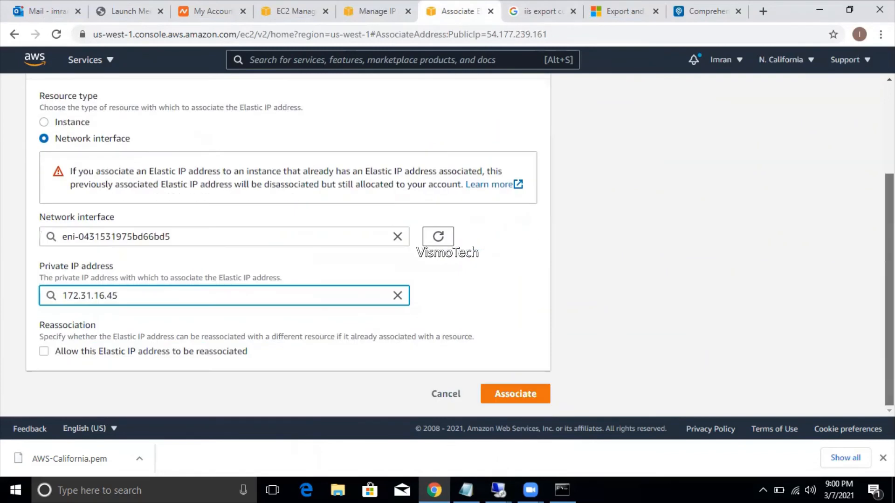
pyautogui.click(205, 355)
pyautogui.click(486, 395)
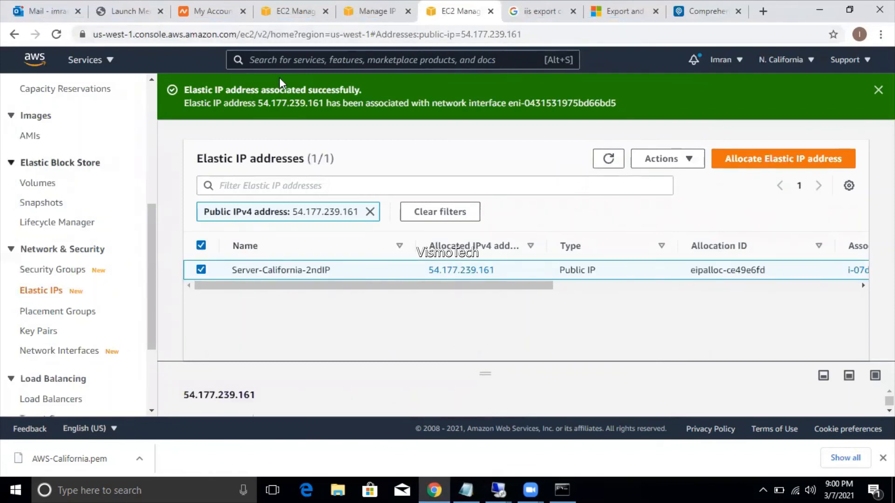
# Step: Reload the Manage IP addresses page and confirm 172.31.16.45 now shows 54.177.239.161
pyautogui.click(391, 7)
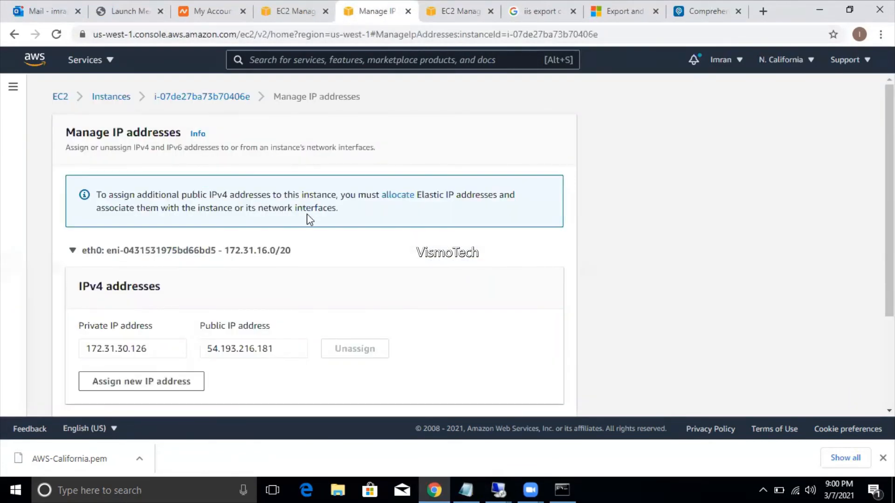
pyautogui.press('F5')
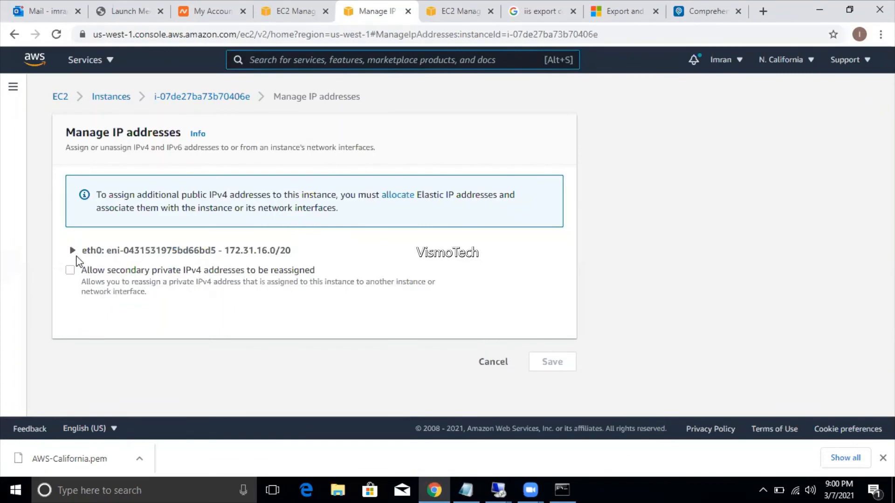
pyautogui.click(73, 250)
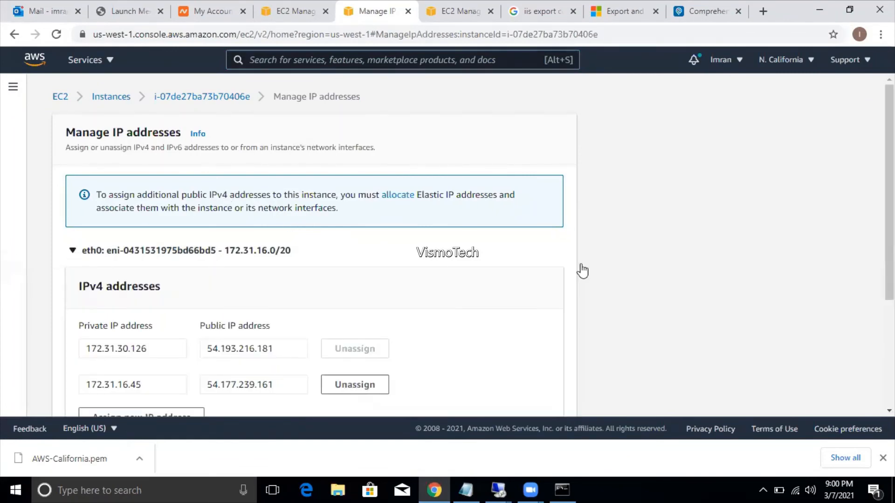
pyautogui.scroll(-1, 592, 269)
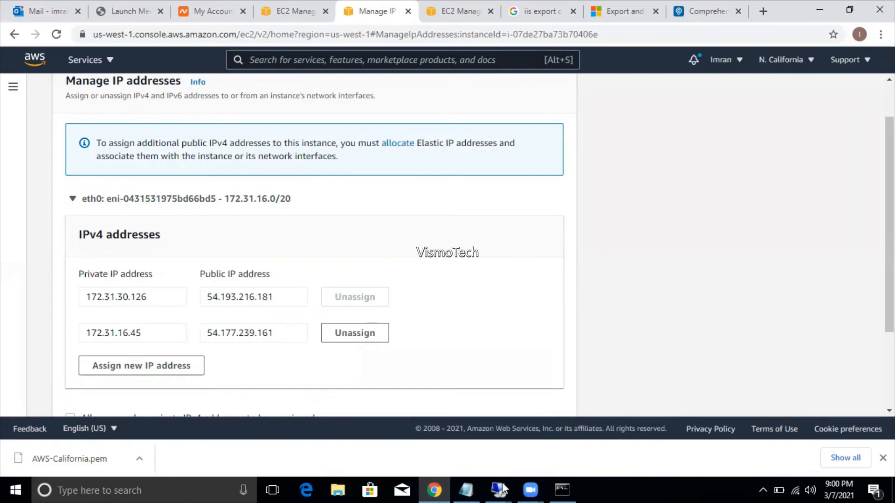
# Step: In the 54.193.216.181 remote session, open the server's network and internet settings
pyautogui.moveTo(500, 488)
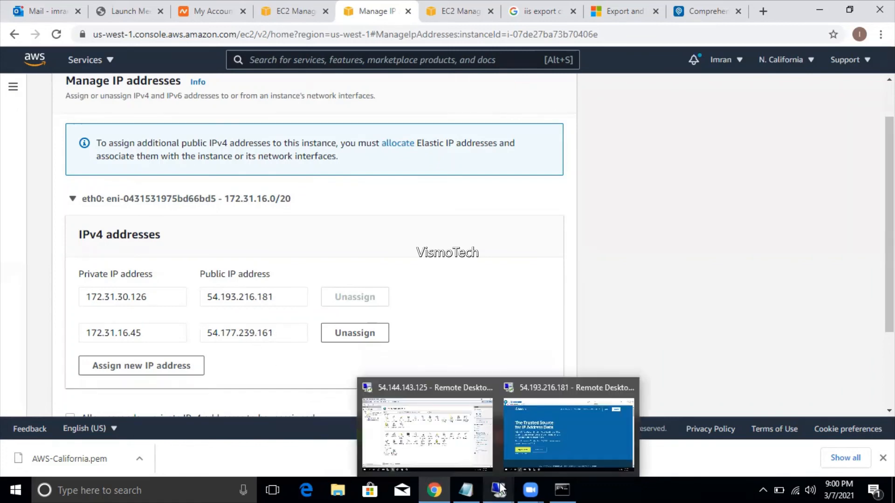
pyautogui.click(569, 446)
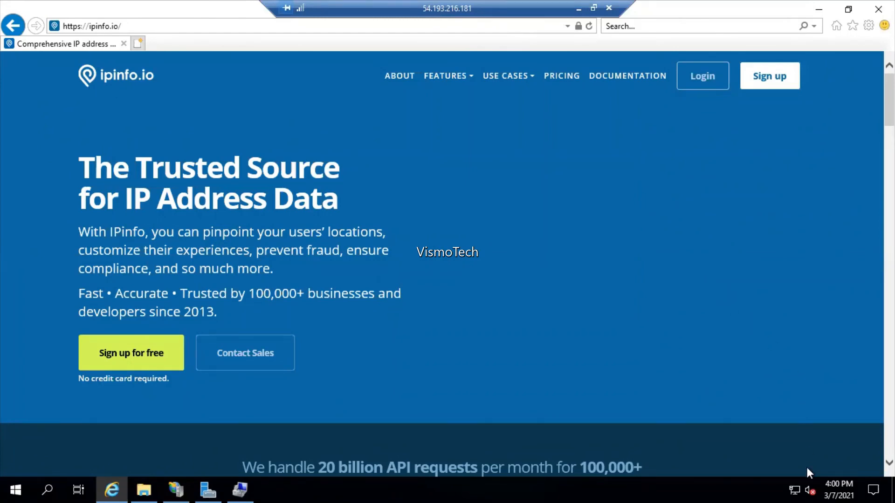
pyautogui.rightClick(795, 479)
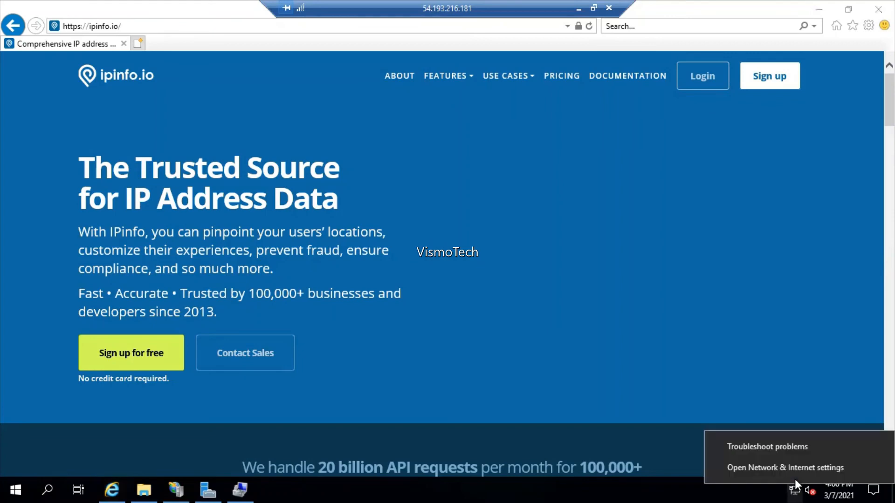
pyautogui.click(794, 468)
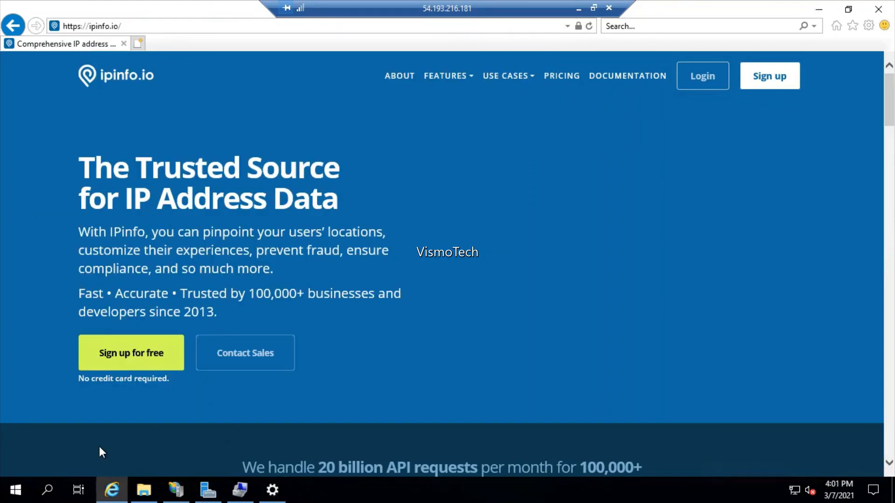
# Step: Open an administrator Command Prompt via the 'cmd' search and run ipconfig
pyautogui.click(14, 489)
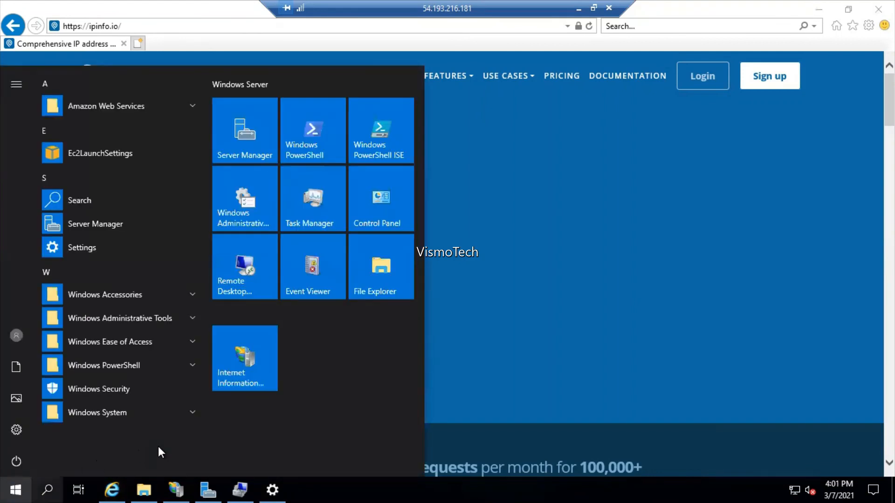
pyautogui.write('f')
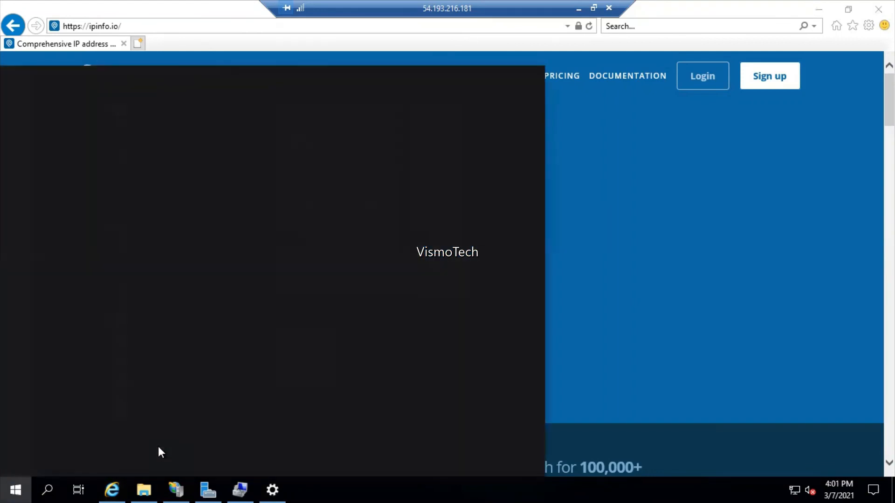
pyautogui.write('cmd')
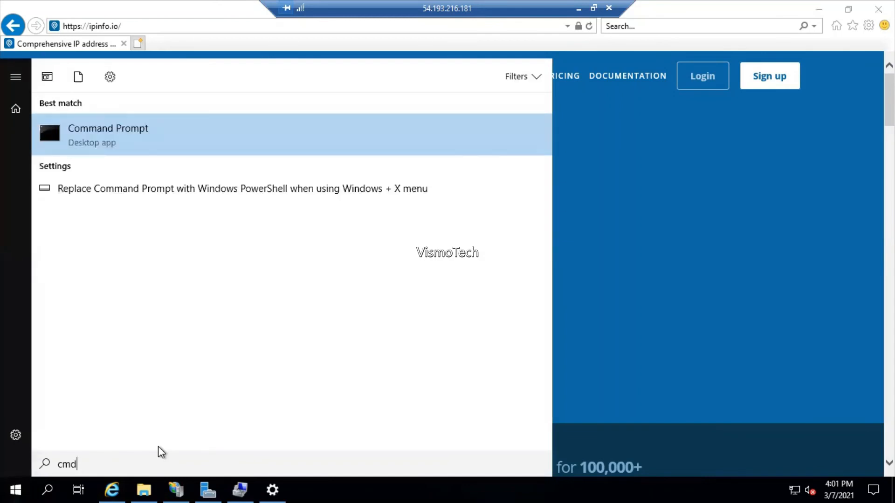
pyautogui.click(95, 143)
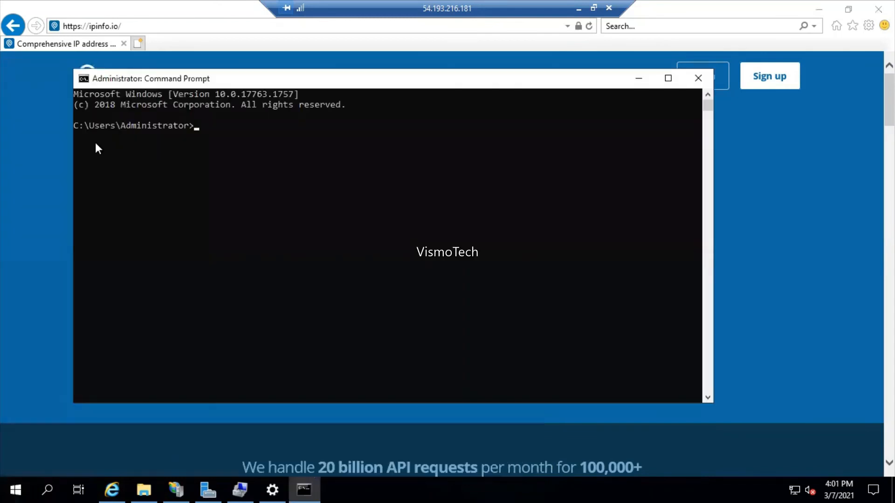
pyautogui.click(98, 145)
pyautogui.click(254, 157)
pyautogui.write('ipconfig')
pyautogui.press('Return')
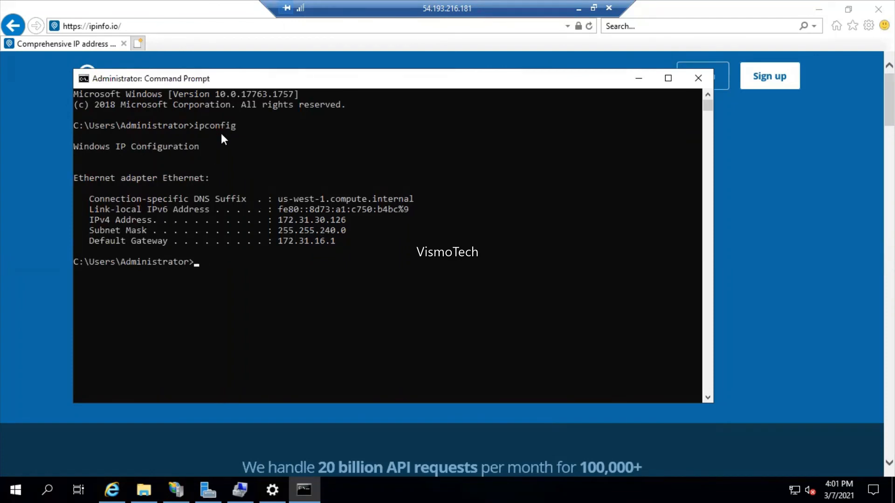
# Step: Run ipconfig /all, which lists only IPv4 172.31.30.126, then return to the local EC2 console
pyautogui.click(212, 262)
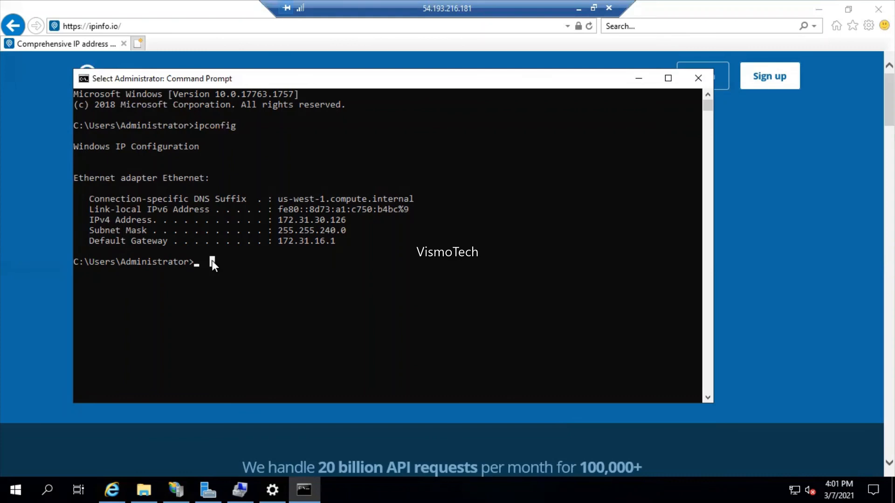
pyautogui.press('Up')
pyautogui.write('/')
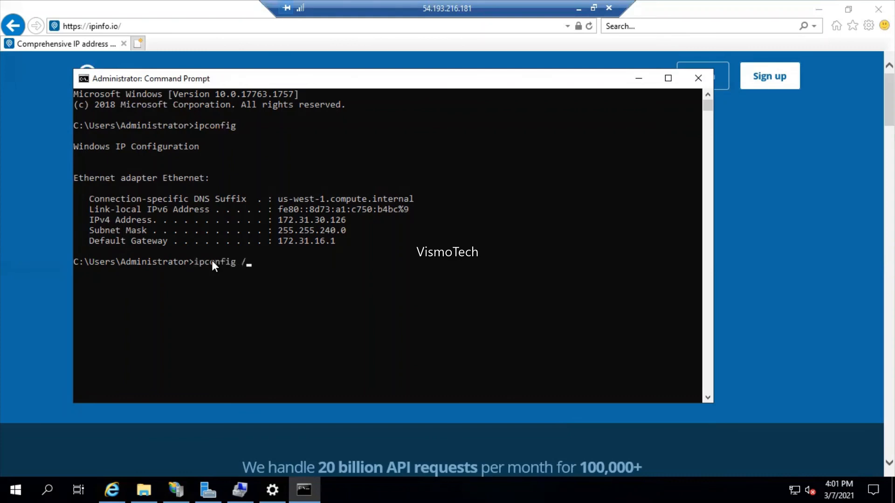
pyautogui.write('all')
pyautogui.press('Return')
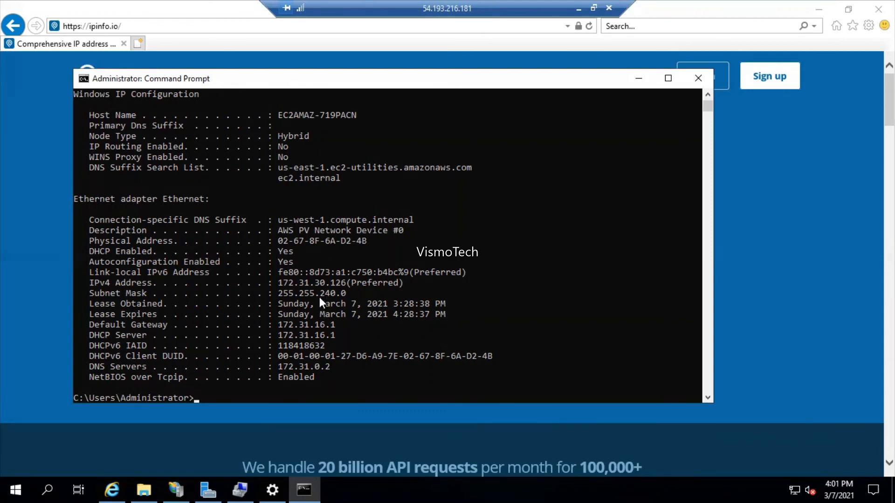
pyautogui.rightClick(792, 480)
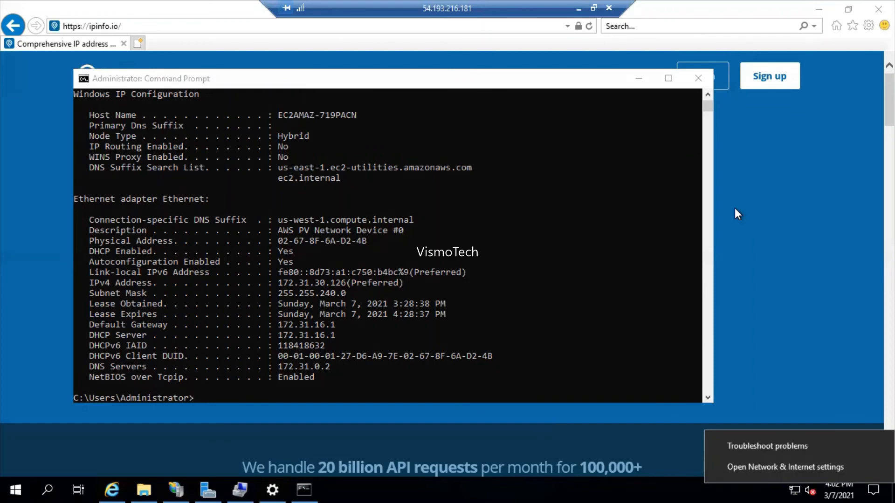
pyautogui.click(578, 8)
pyautogui.click(293, 12)
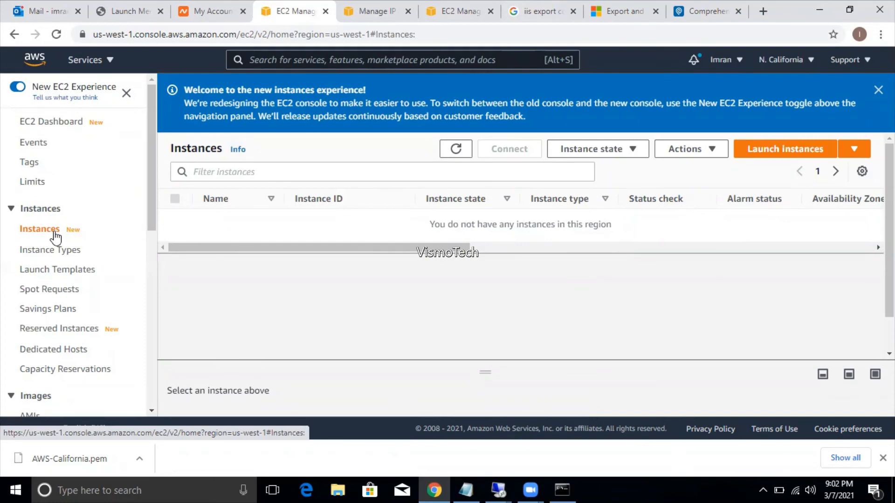
# Step: From the Manage IP addresses page, follow the Instances breadcrumb to the instance list
pyautogui.click(366, 11)
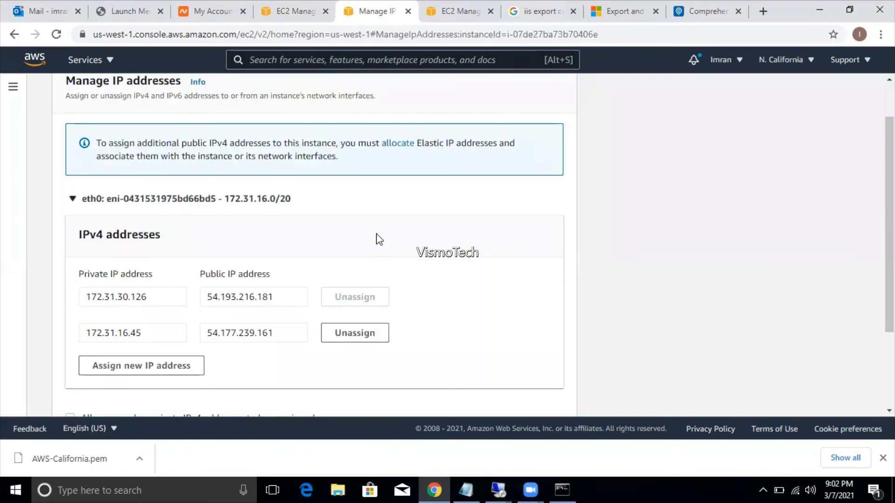
pyautogui.scroll(2, 888, 224)
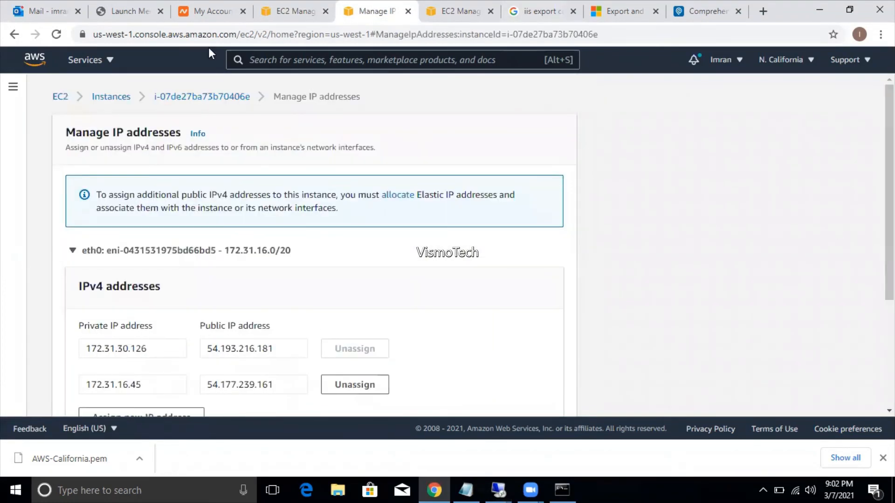
pyautogui.click(99, 98)
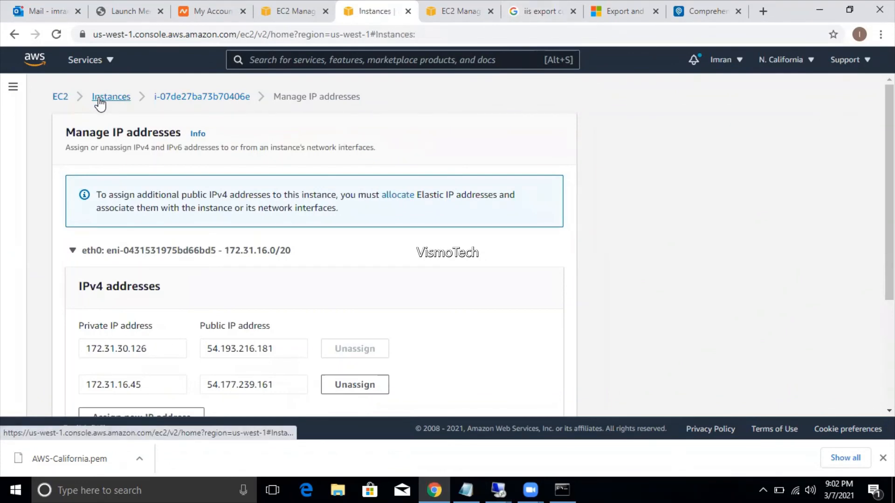
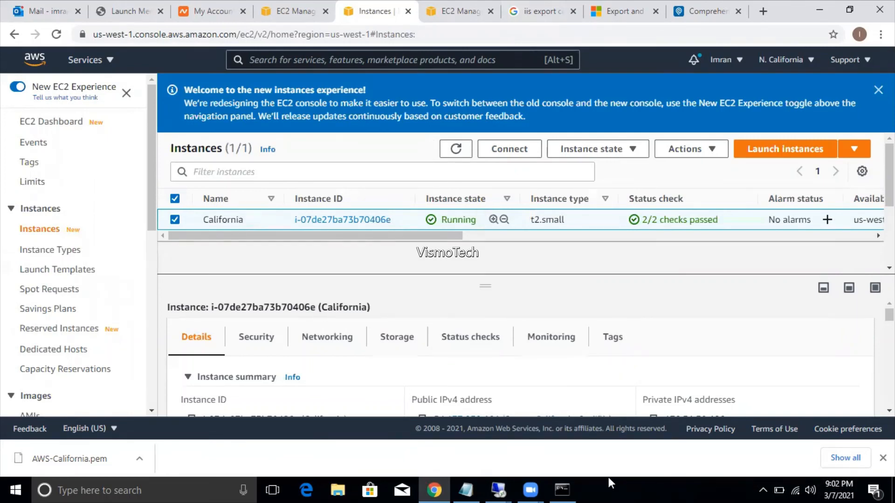
# Step: Switch to the remote server session and open the network adapter list from Ethernet settings
pyautogui.moveTo(498, 489)
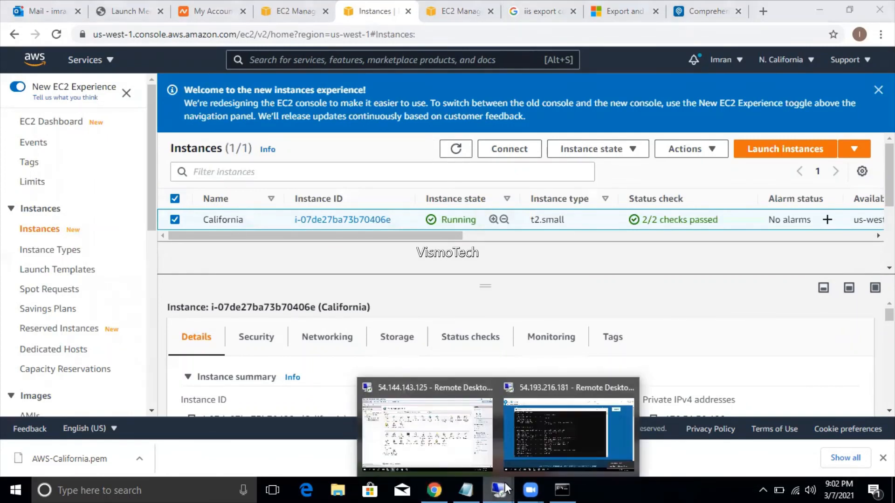
pyautogui.click(547, 452)
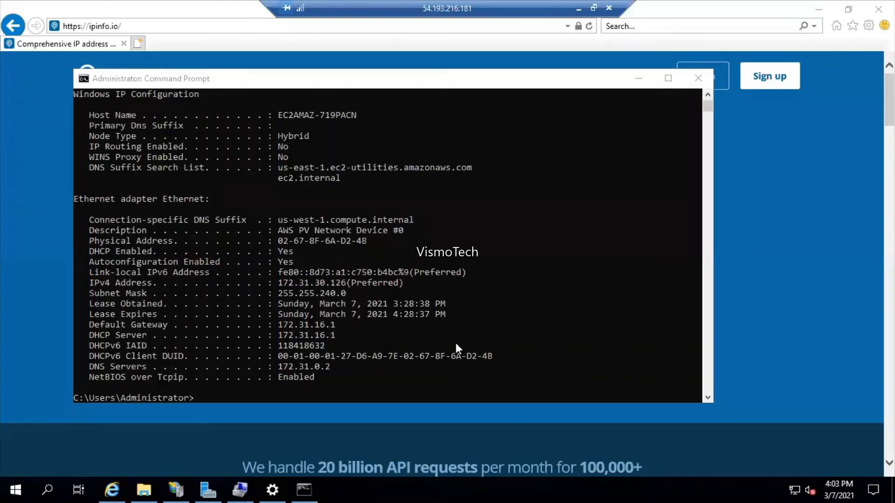
pyautogui.rightClick(793, 480)
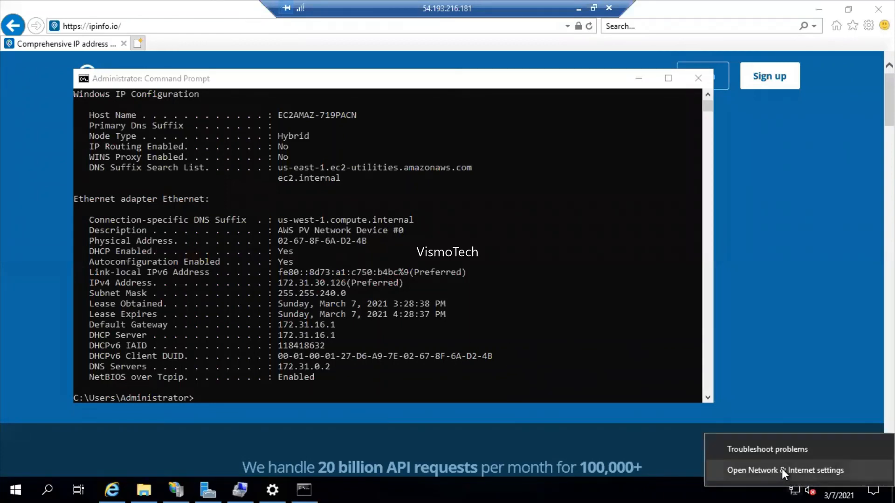
pyautogui.click(782, 469)
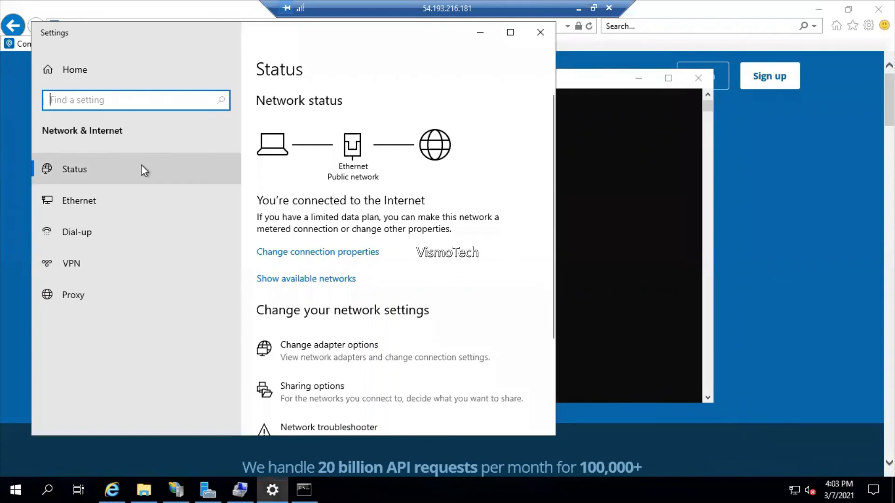
pyautogui.click(89, 203)
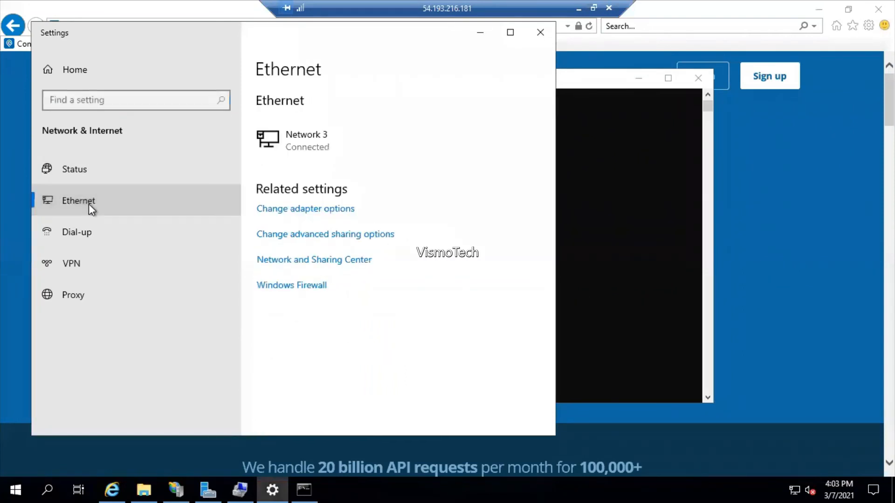
pyautogui.click(329, 211)
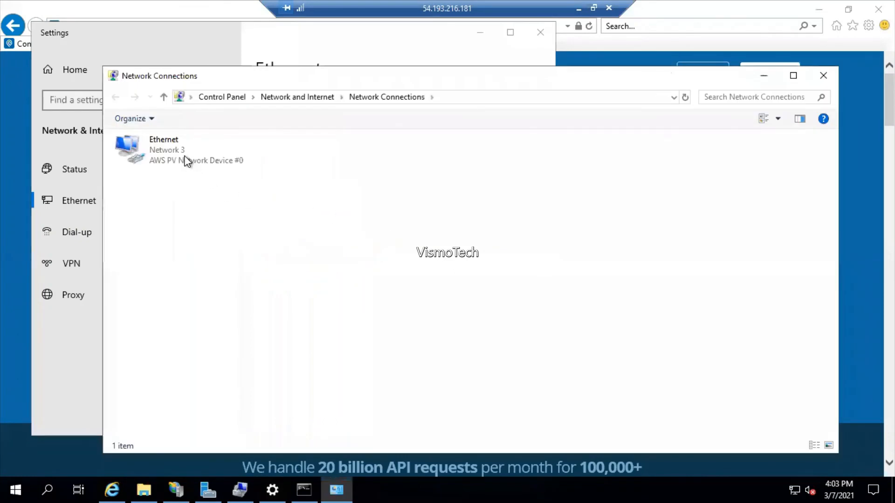
# Step: Check the Ethernet adapter's status details, then open its Properties
pyautogui.rightClick(184, 156)
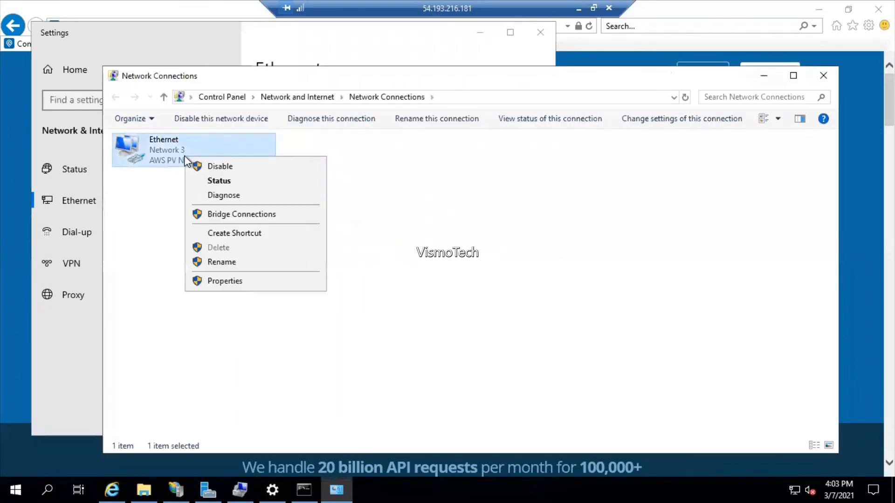
pyautogui.click(209, 183)
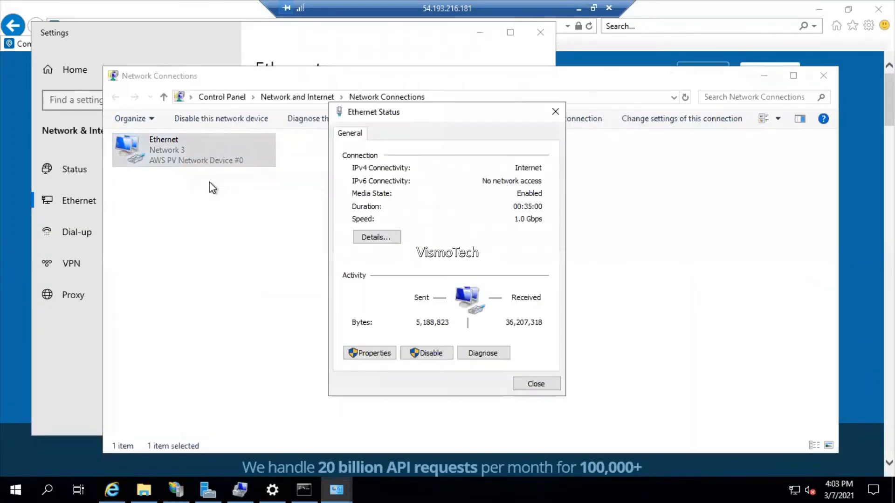
pyautogui.click(377, 238)
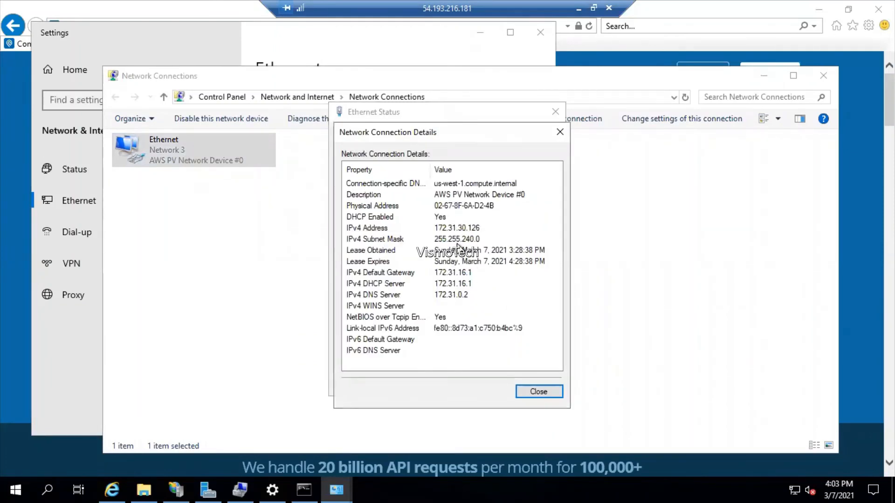
pyautogui.click(533, 396)
pyautogui.click(379, 353)
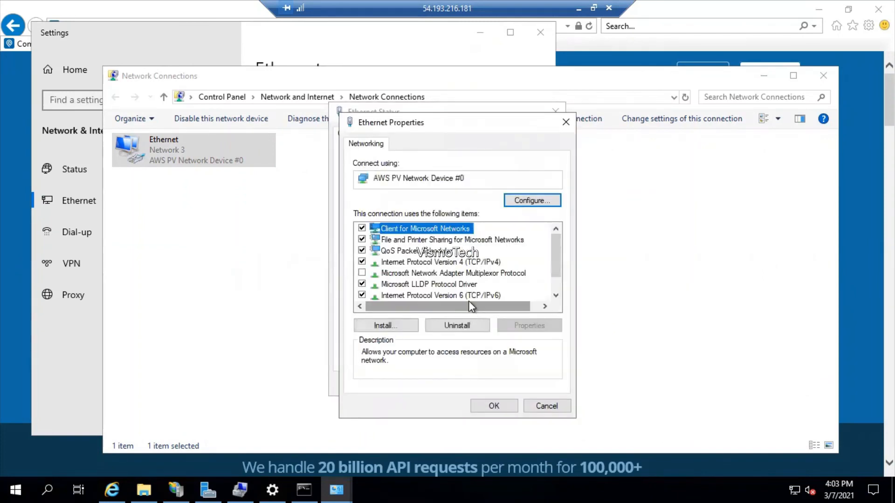
# Step: Review the IPv4 advanced TCP/IP settings, including the DNS tab and the DHCP Enabled address entry
pyautogui.doubleClick(461, 263)
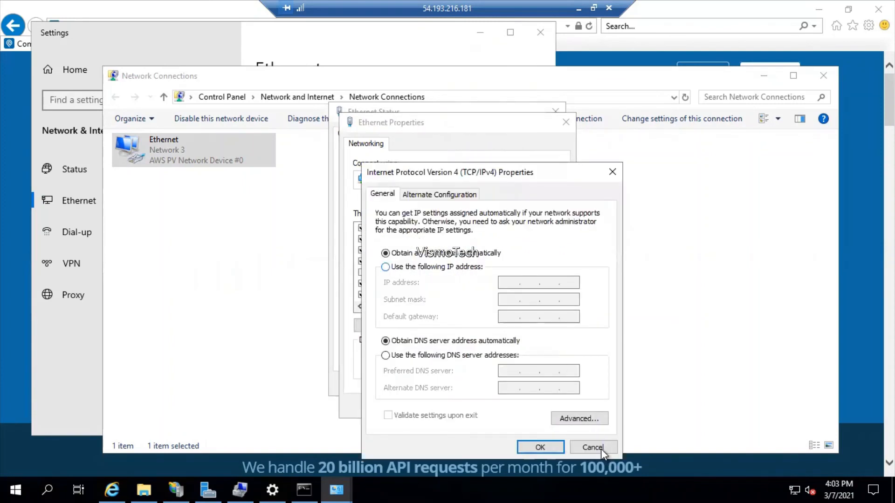
pyautogui.click(591, 418)
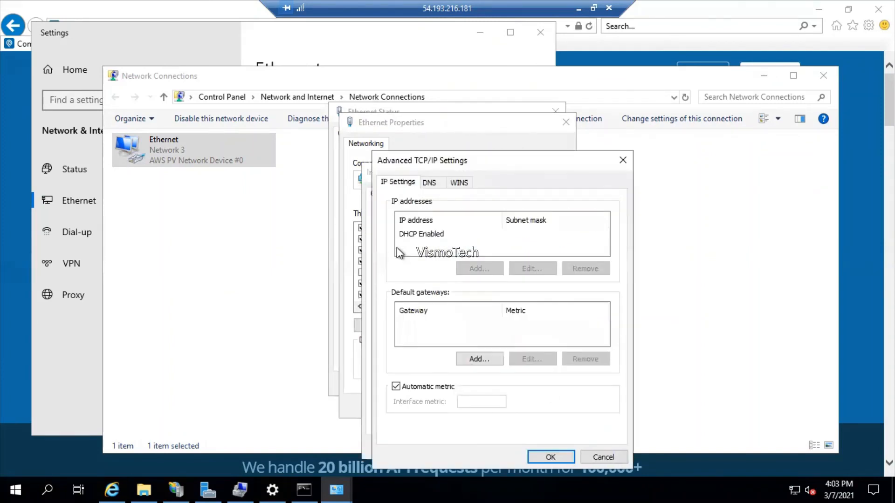
pyautogui.click(427, 184)
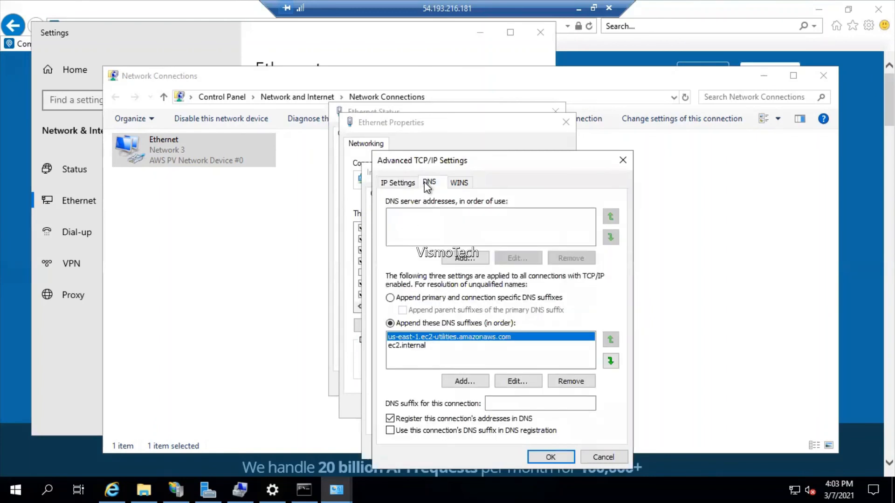
pyautogui.click(410, 185)
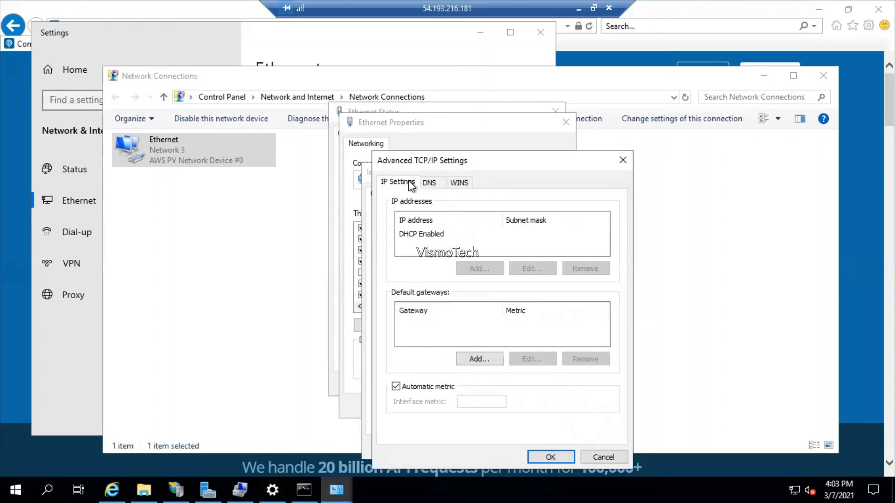
pyautogui.click(426, 235)
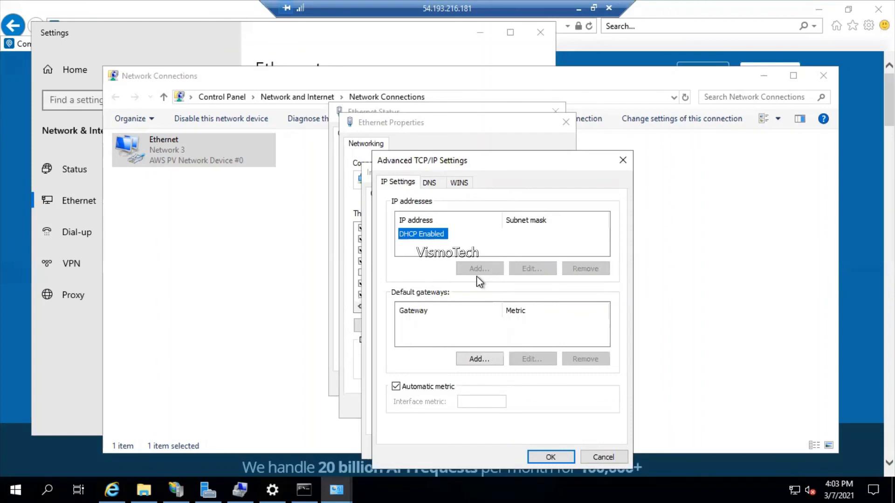
pyautogui.click(623, 160)
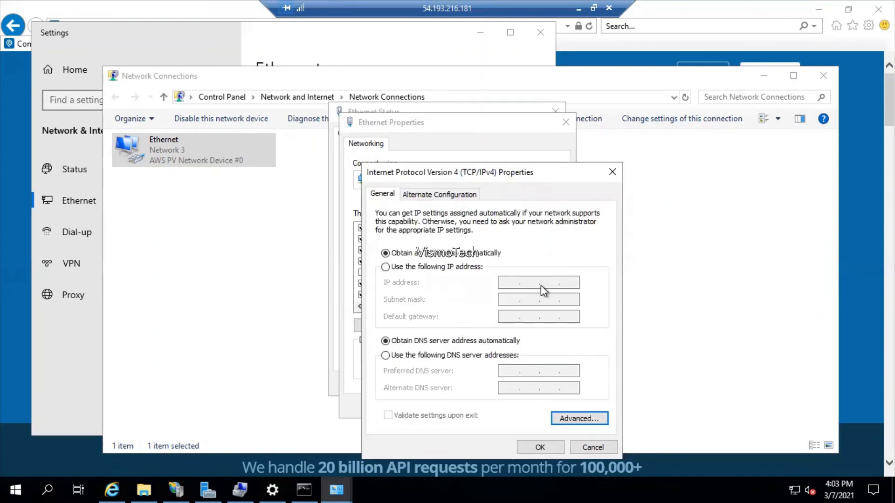
# Step: Leave IPv4 addressing set to obtain an IP automatically and bring back the ipconfig output
pyautogui.click(473, 268)
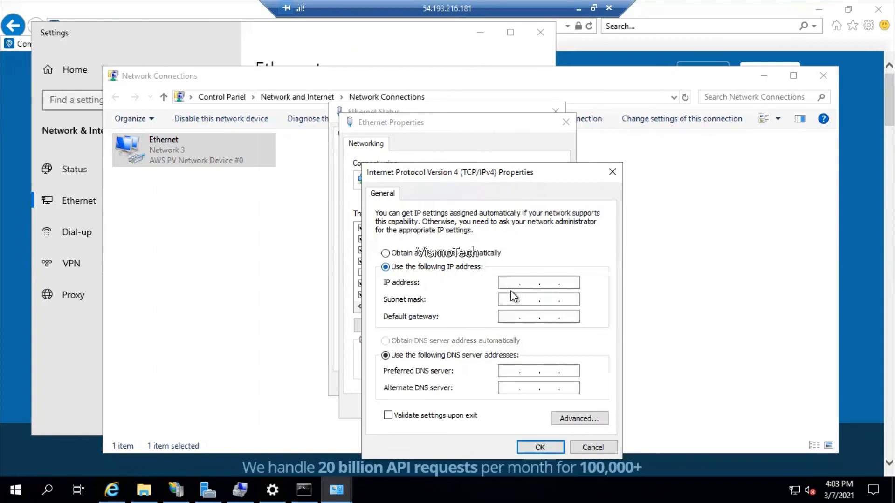
pyautogui.click(482, 254)
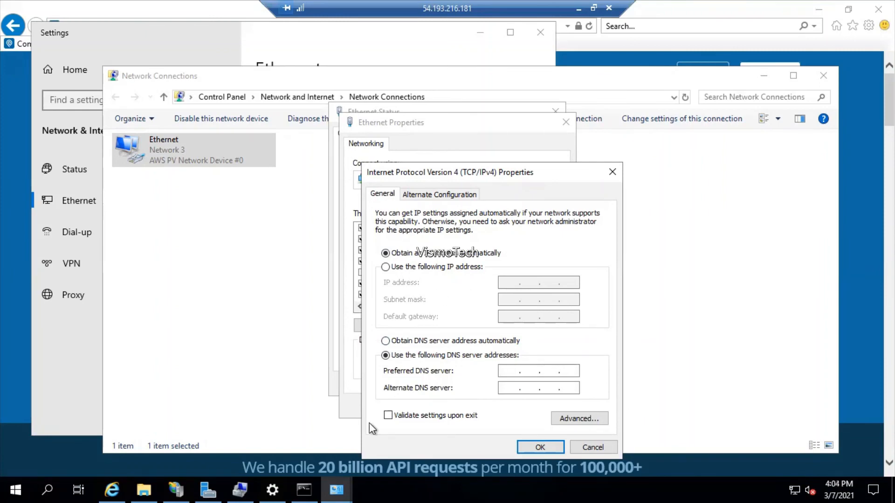
pyautogui.moveTo(300, 482)
pyautogui.click(317, 441)
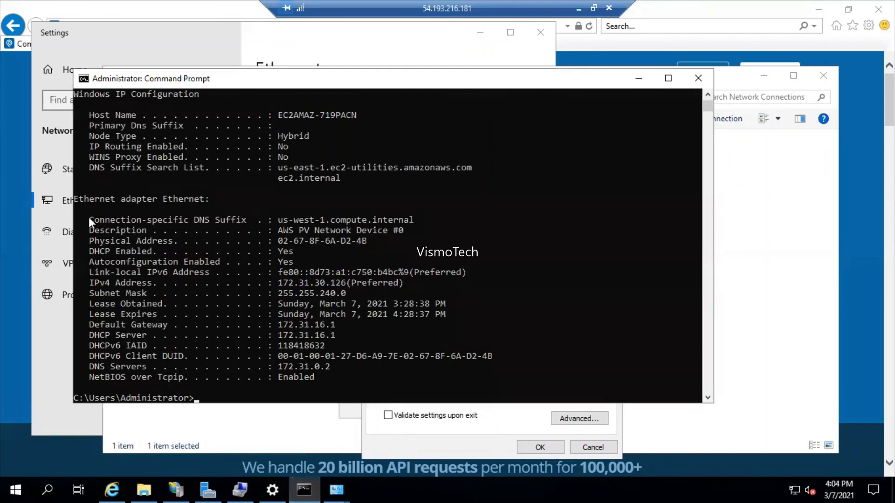
# Step: Copy the Ethernet adapter's ipconfig details and paste them into local Notepad below a dashed separator line
pyautogui.moveTo(89, 217); pyautogui.dragTo(404, 378)
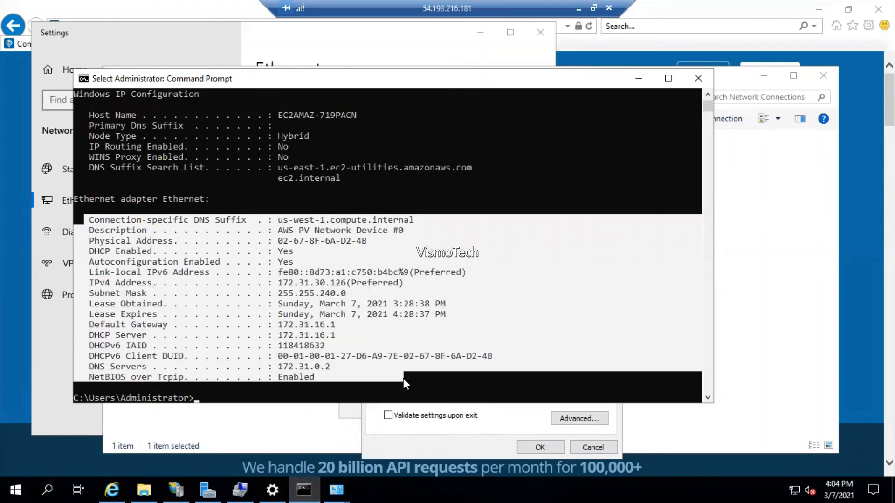
pyautogui.rightClick(403, 379)
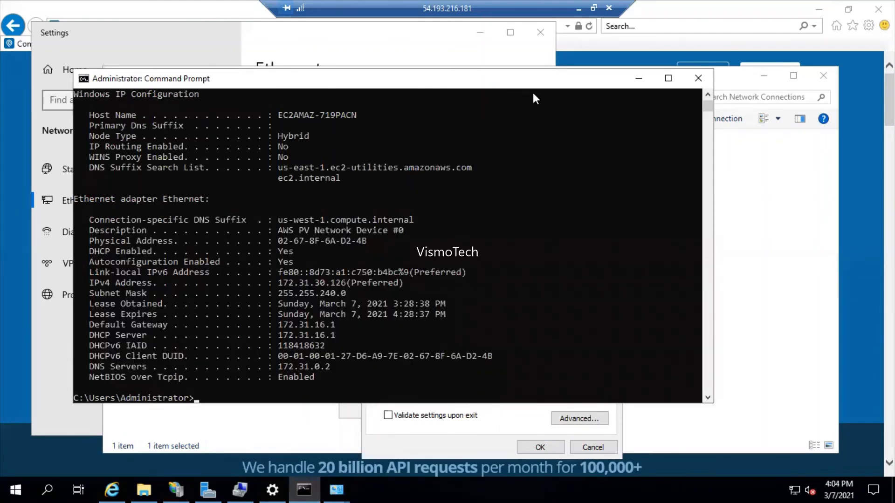
pyautogui.click(578, 9)
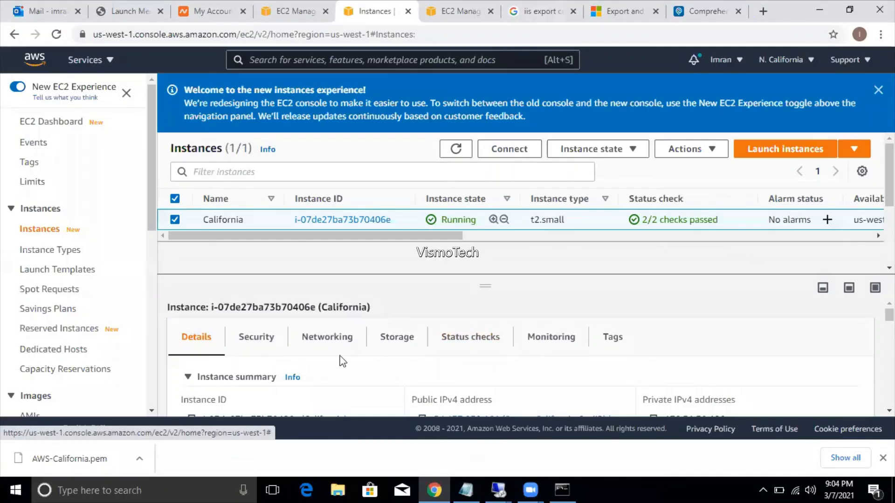
pyautogui.hotkey('alt', 'Tab')
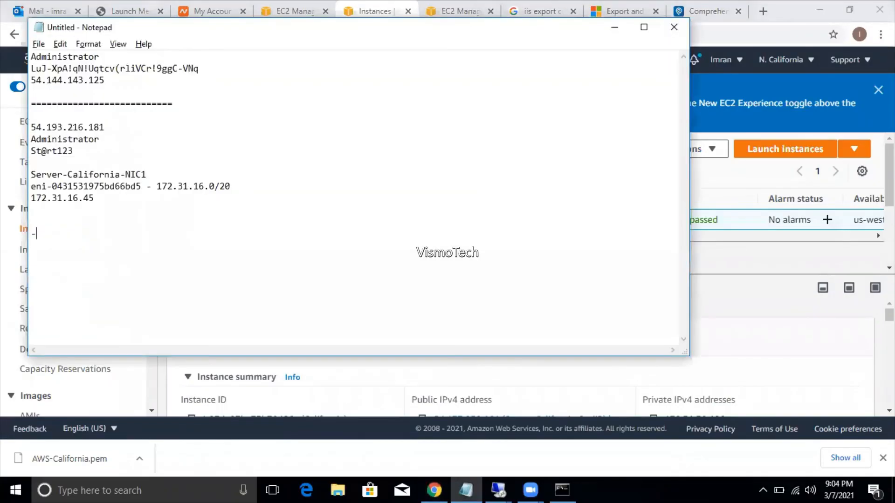
pyautogui.write('-----------------')
pyautogui.press('Return')
pyautogui.hotkey('ctrl', 'v')
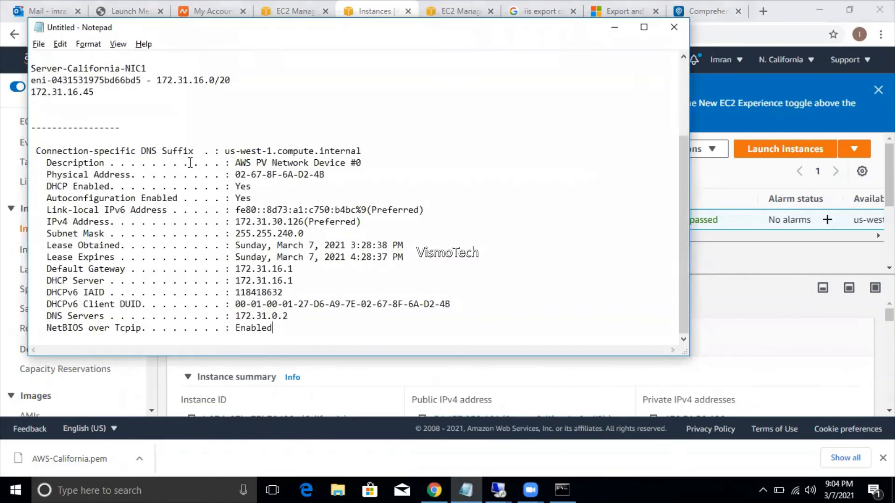
# Step: Delete the lease, DHCP Server, DHCPv6 Client DUID and NetBIOS lines, then select the five remaining lines
pyautogui.moveTo(35, 161); pyautogui.dragTo(427, 209)
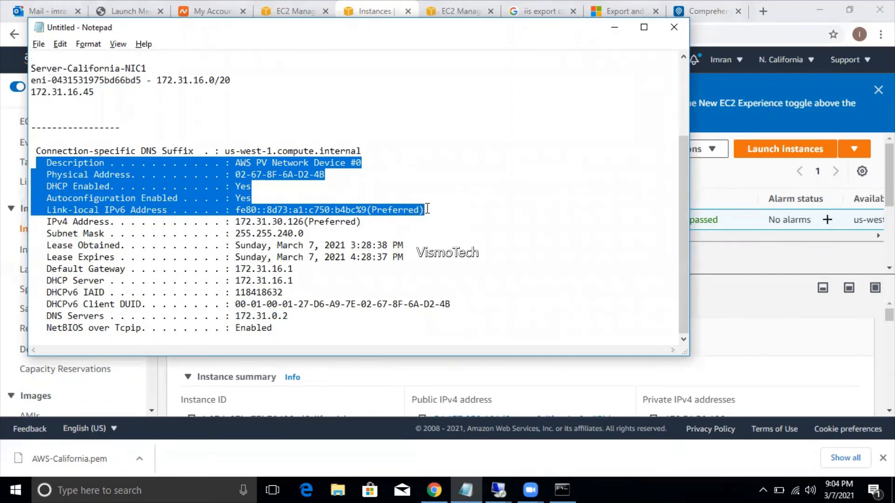
pyautogui.press('Delete')
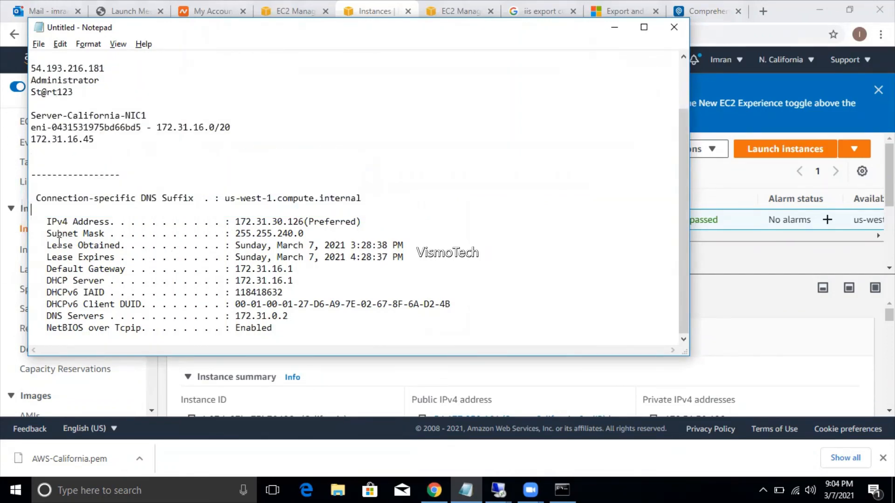
pyautogui.moveTo(49, 245); pyautogui.dragTo(422, 257)
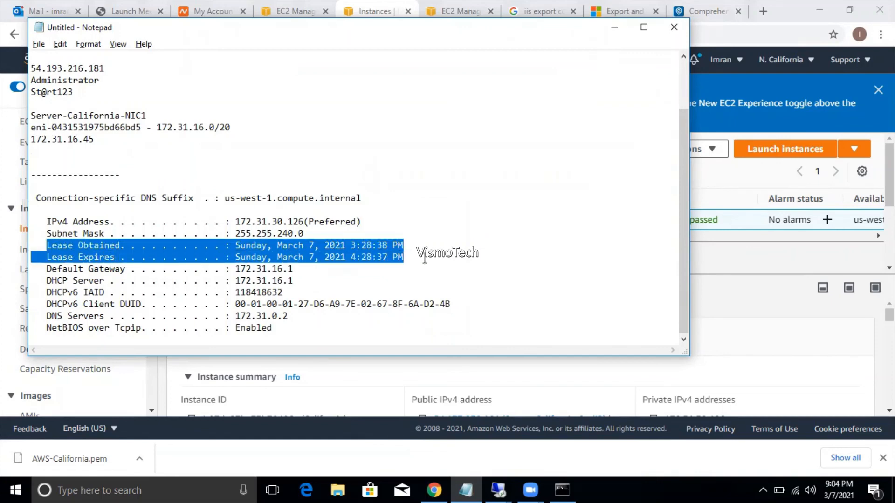
pyautogui.press('Delete')
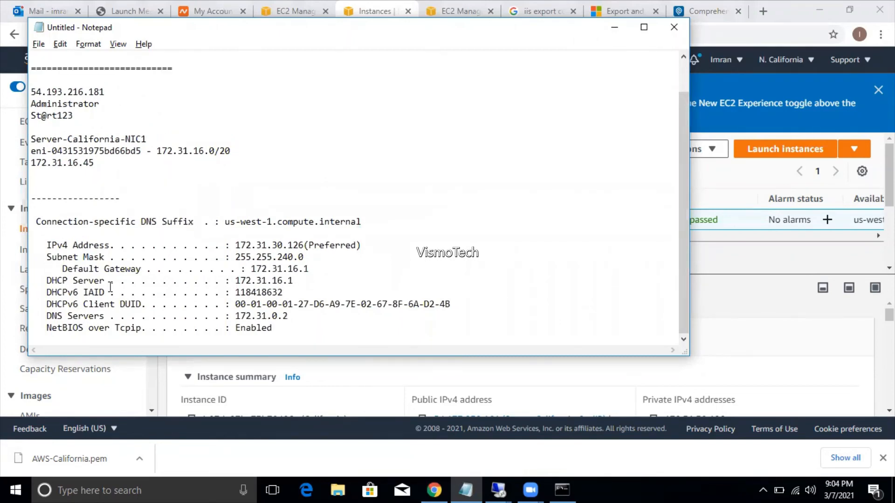
pyautogui.moveTo(44, 283); pyautogui.dragTo(326, 284)
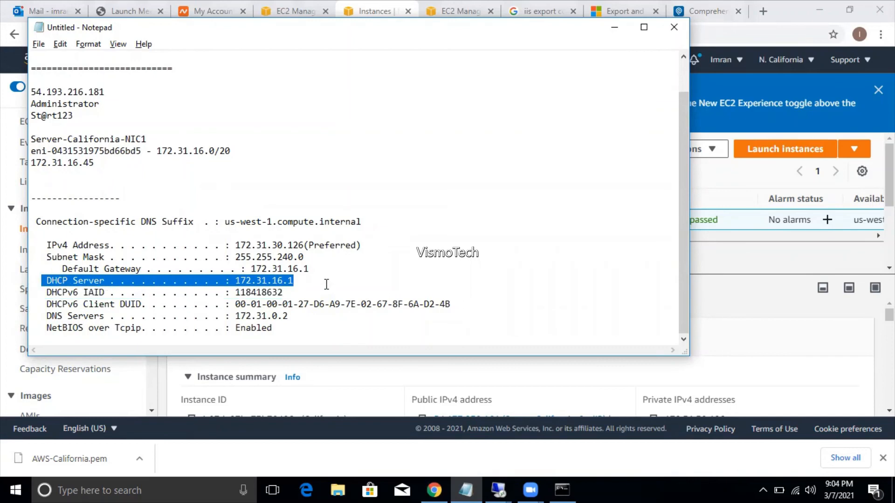
pyautogui.press('Delete')
pyautogui.press('Delete')
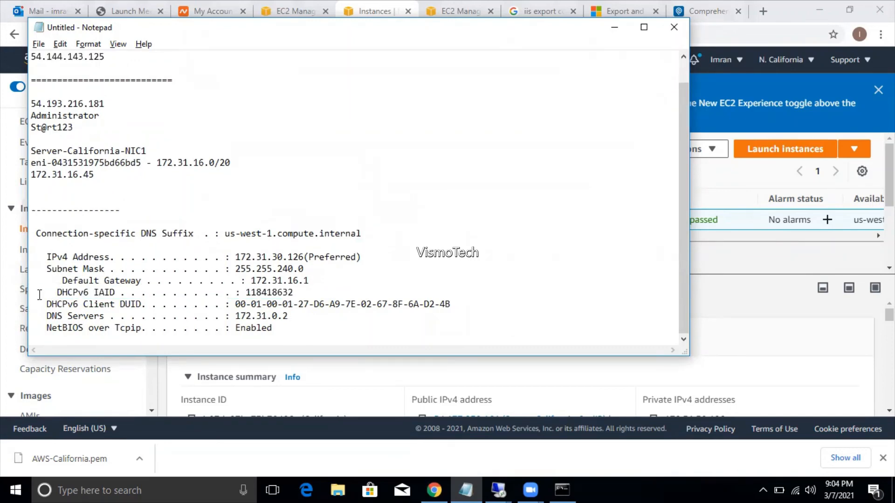
pyautogui.moveTo(35, 302); pyautogui.dragTo(506, 300)
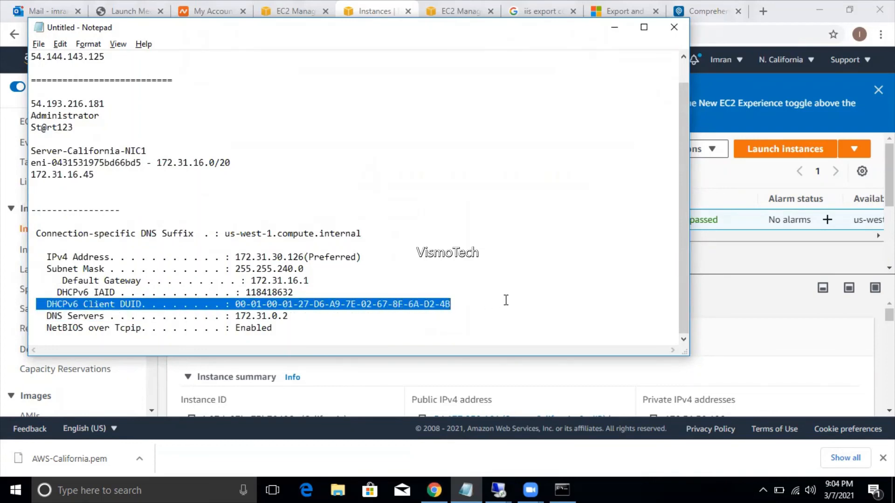
pyautogui.press('Delete')
pyautogui.press('Delete')
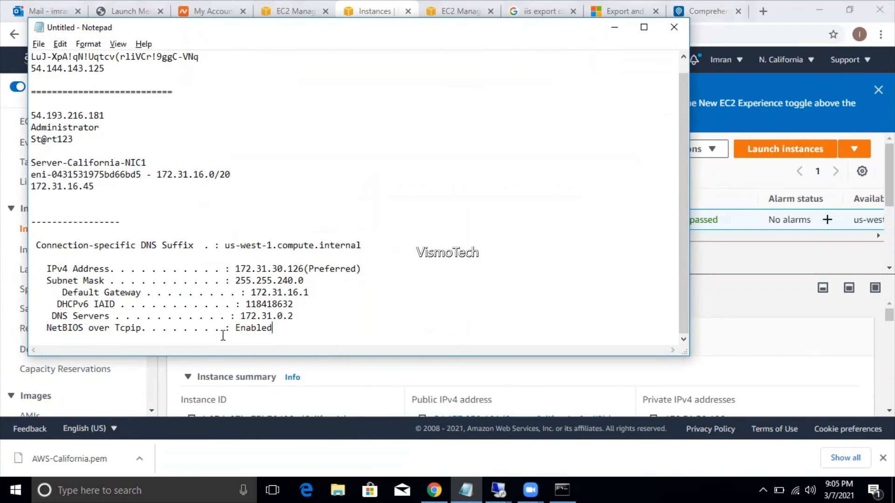
pyautogui.moveTo(278, 329); pyautogui.dragTo(11, 348)
pyautogui.press('Delete')
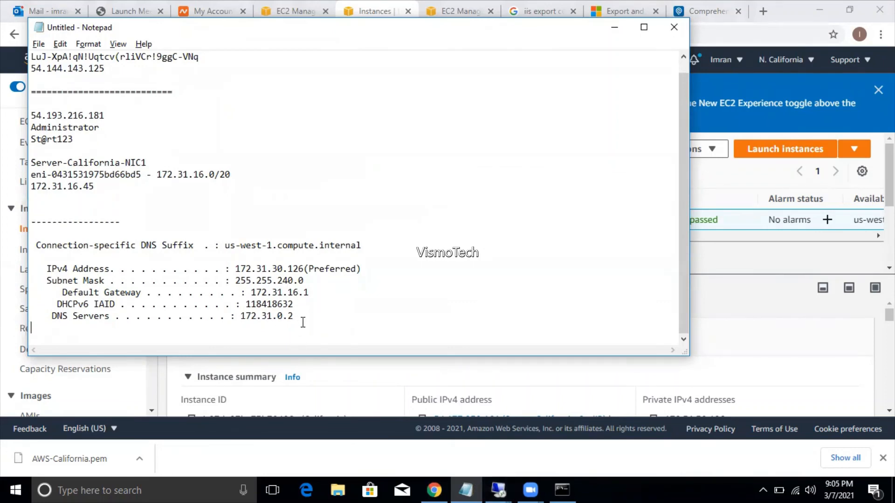
pyautogui.moveTo(295, 317); pyautogui.dragTo(23, 271)
pyautogui.hotkey('ctrl', 'c')
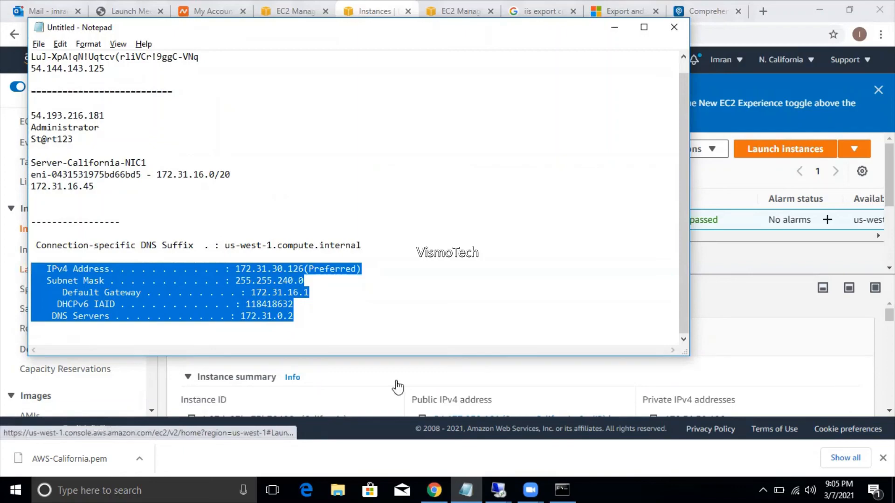
# Step: On the 54.193.216.181 server, paste the five network lines into a new Notepad and select 172.31.30.126
pyautogui.click(505, 484)
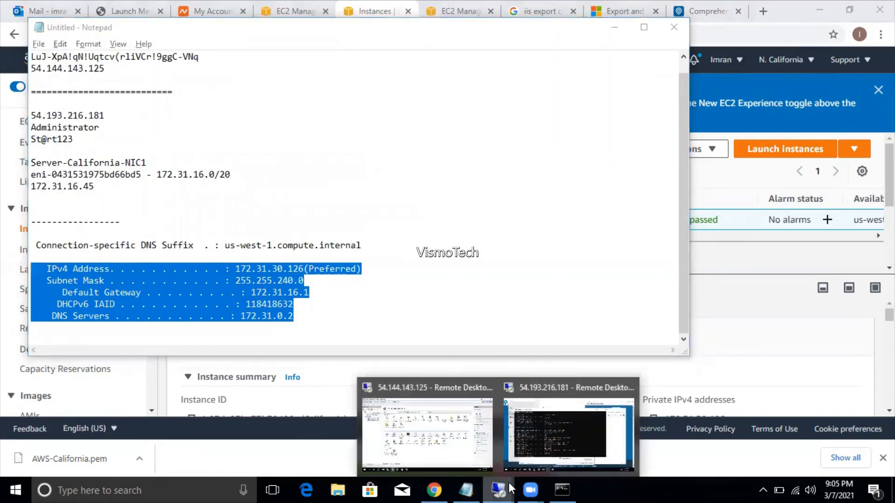
pyautogui.click(553, 443)
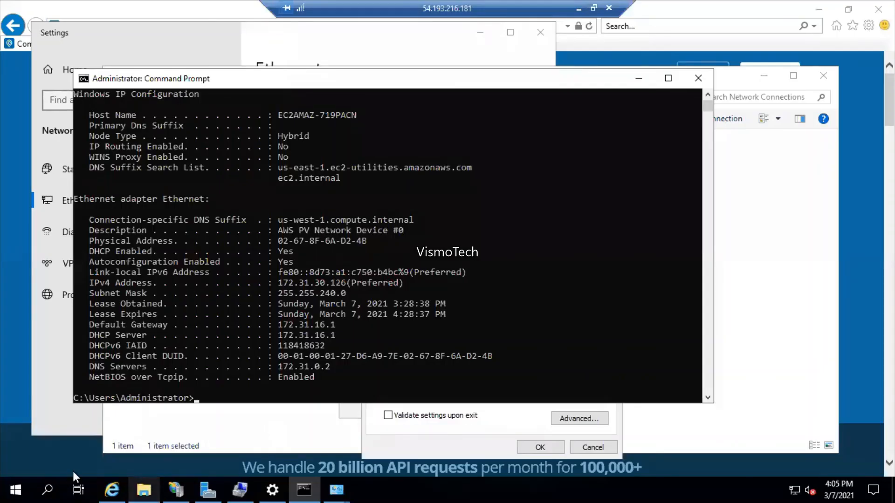
pyautogui.click(18, 479)
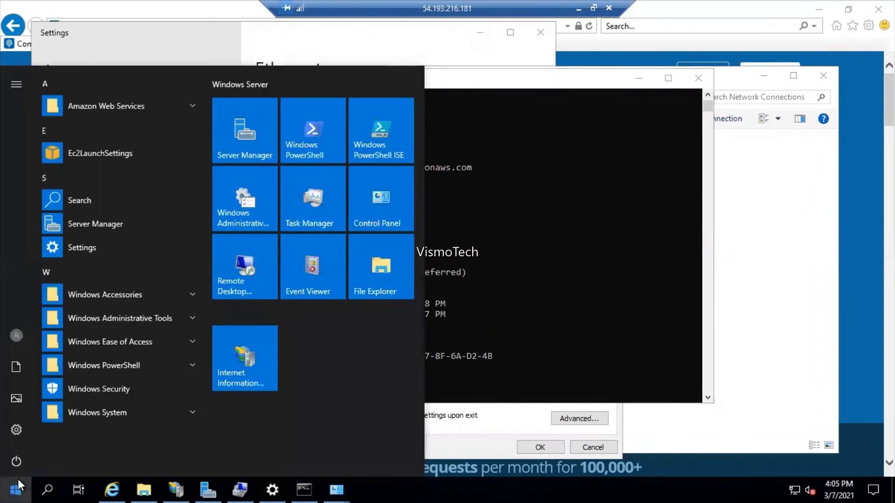
pyautogui.write('not')
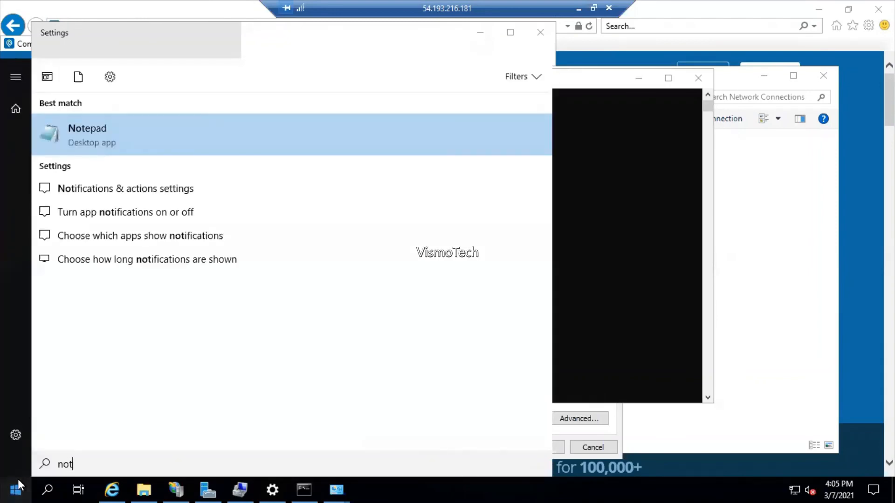
pyautogui.write('epad')
pyautogui.press('Return')
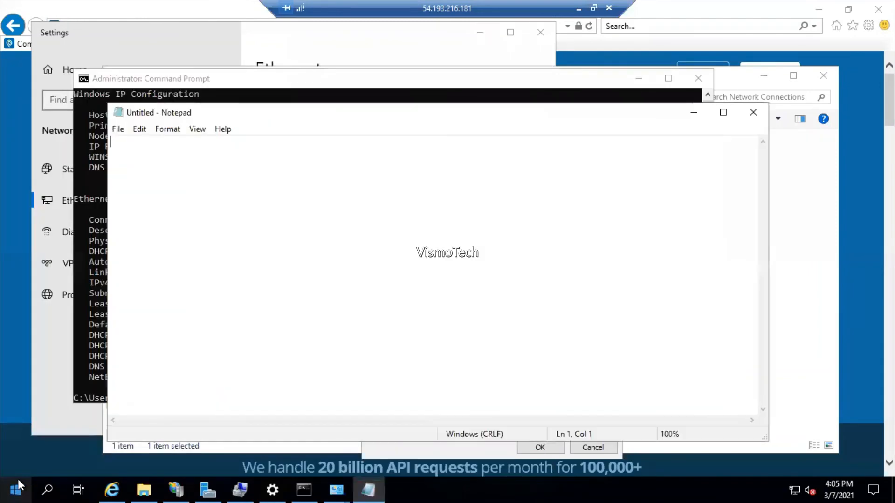
pyautogui.hotkey('ctrl', 'v')
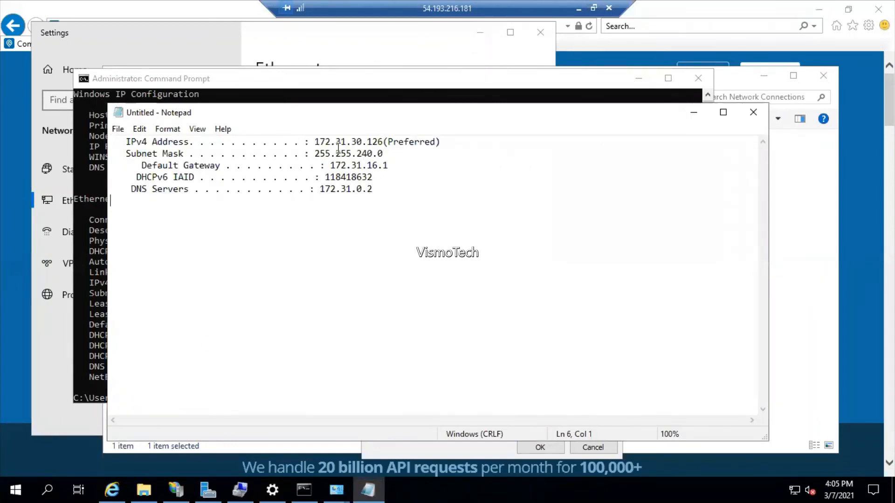
pyautogui.moveTo(384, 141); pyautogui.dragTo(316, 142)
pyautogui.hotkey('ctrl', 'c')
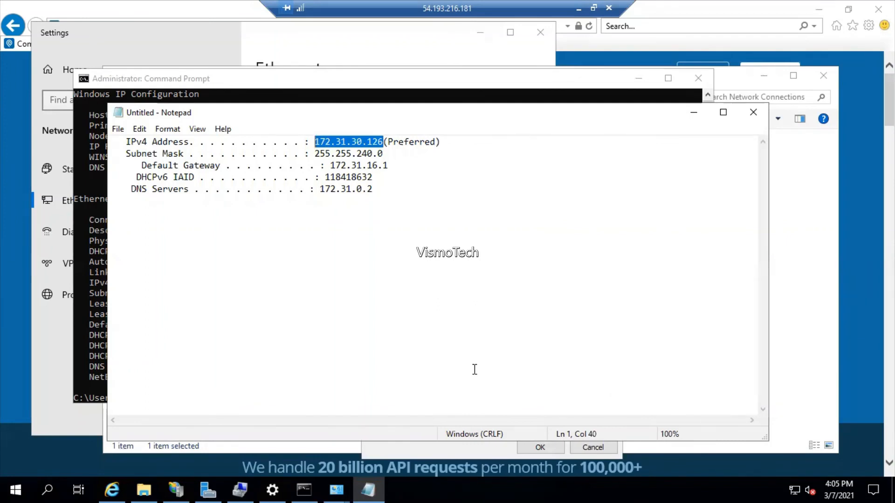
pyautogui.moveTo(331, 480)
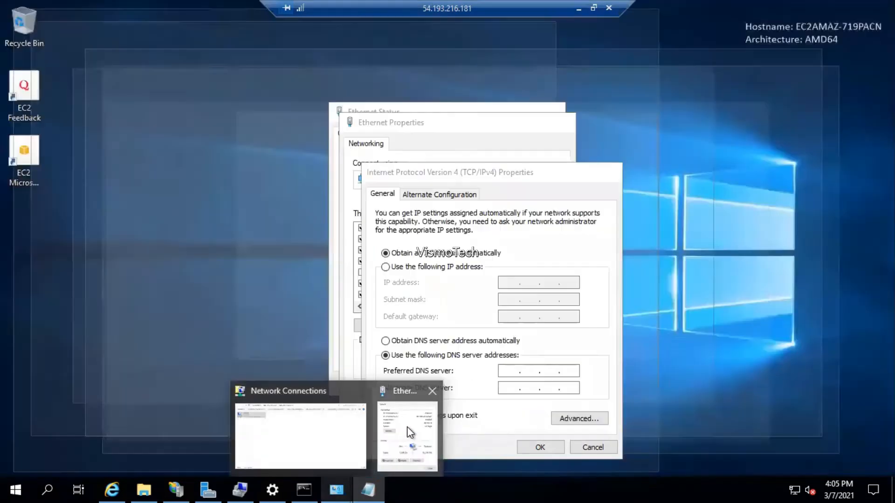
# Step: Switch IPv4 to a static address 172.31.30.126 with subnet mask 255.255.240.0
pyautogui.click(407, 427)
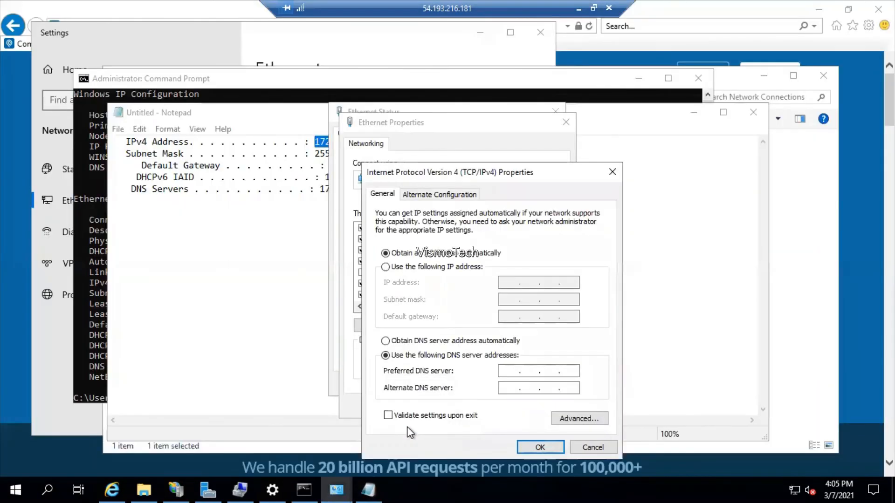
pyautogui.click(451, 267)
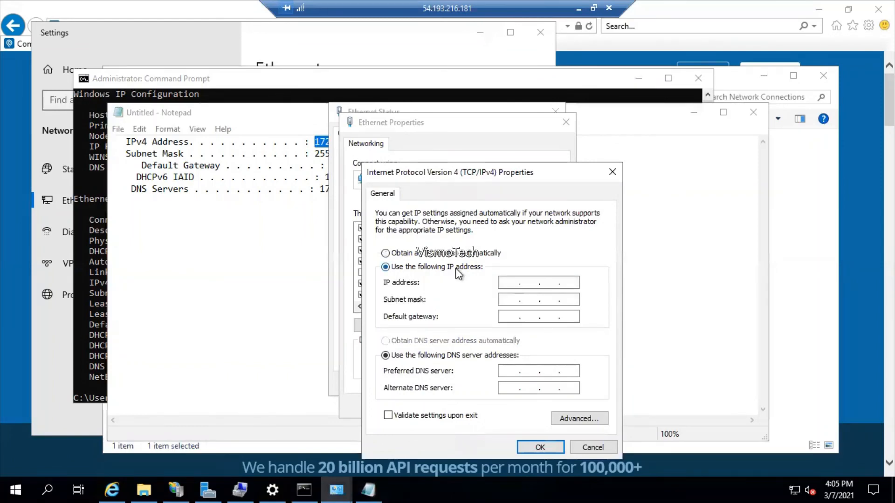
pyautogui.click(508, 283)
pyautogui.hotkey('ctrl', 'v')
pyautogui.press('Tab')
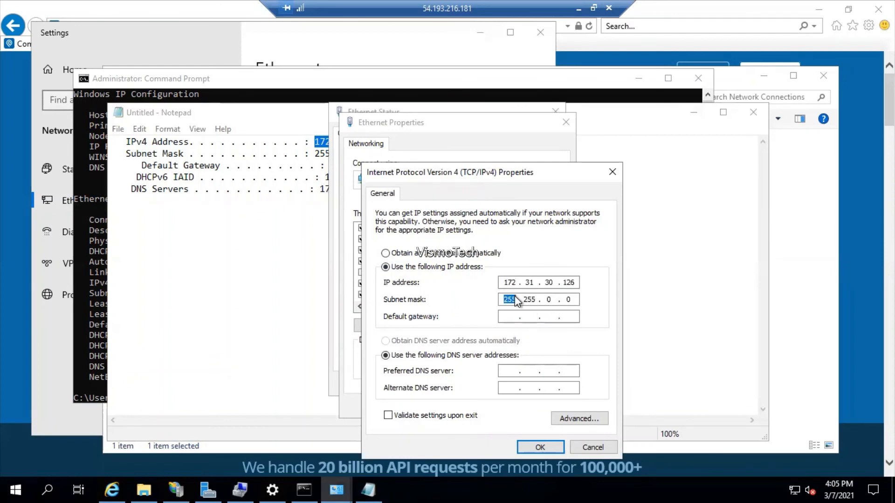
pyautogui.click(511, 317)
pyautogui.click(254, 208)
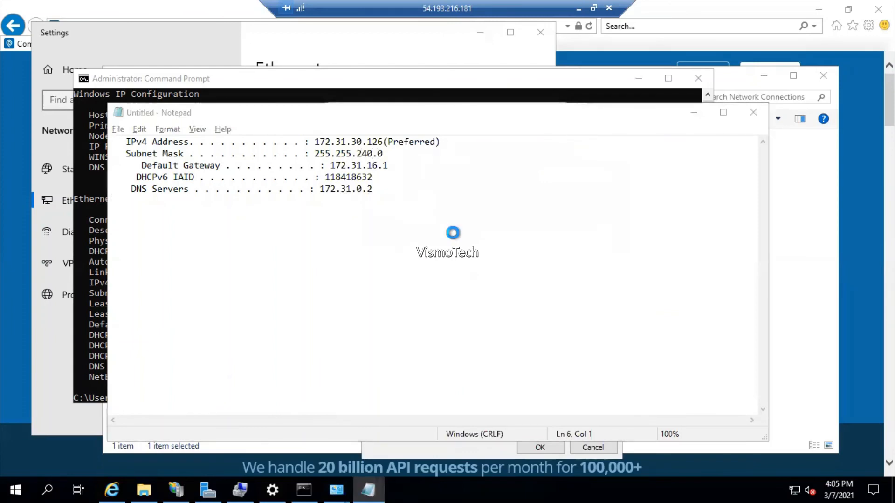
pyautogui.hotkey('alt', 'Tab')
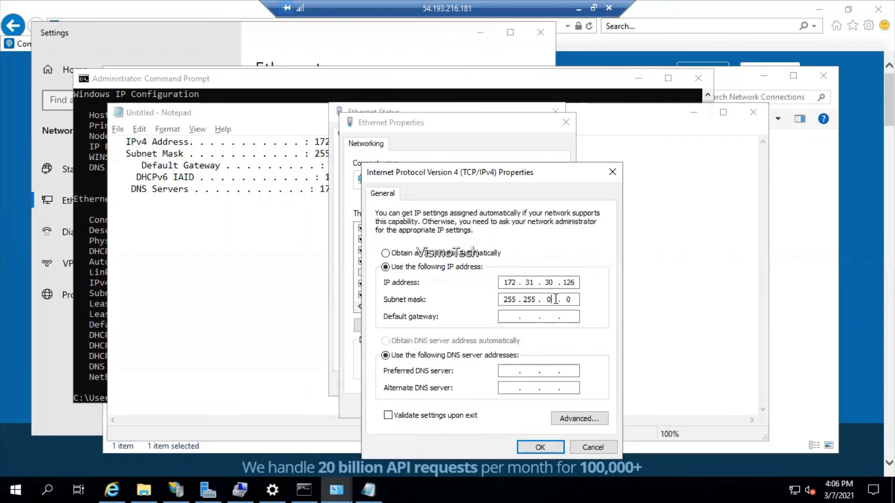
pyautogui.press('BackSpace')
pyautogui.write('240')
# Step: Copy 172.31.16.1 from the notes into the default gateway field
pyautogui.click(224, 282)
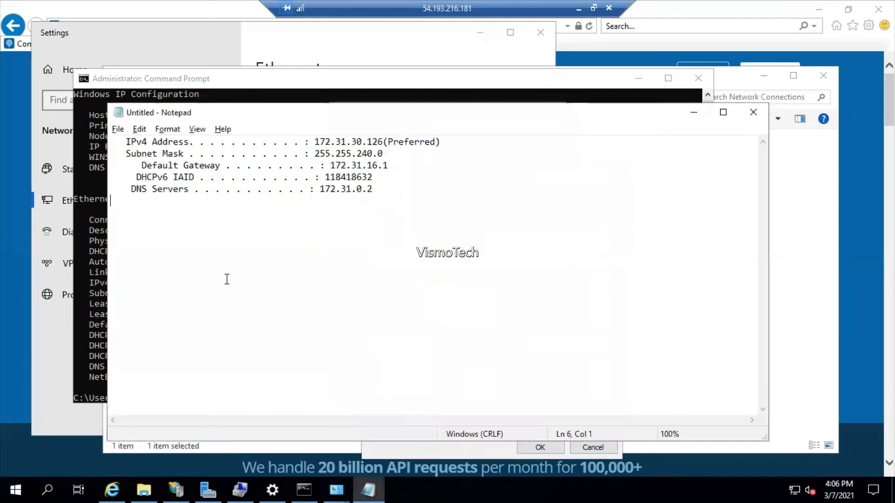
pyautogui.click(391, 165)
pyautogui.moveTo(388, 165); pyautogui.dragTo(331, 167)
pyautogui.hotkey('ctrl', 'c')
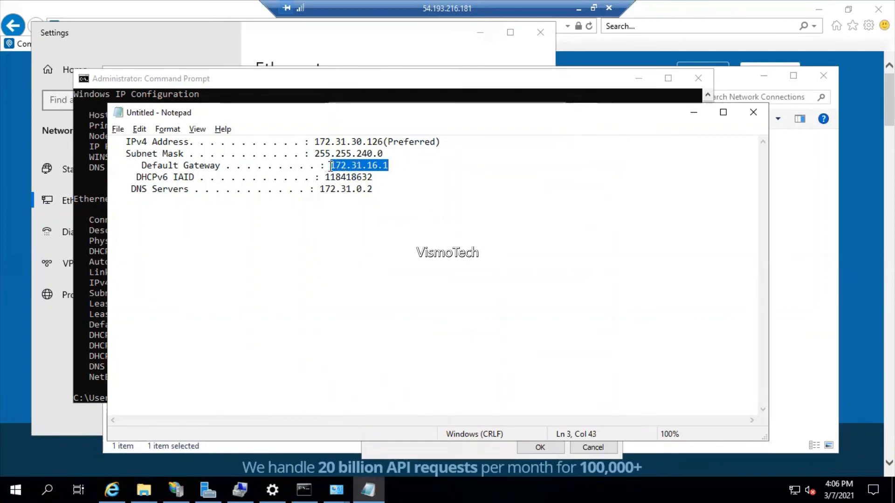
pyautogui.hotkey('alt', 'Tab')
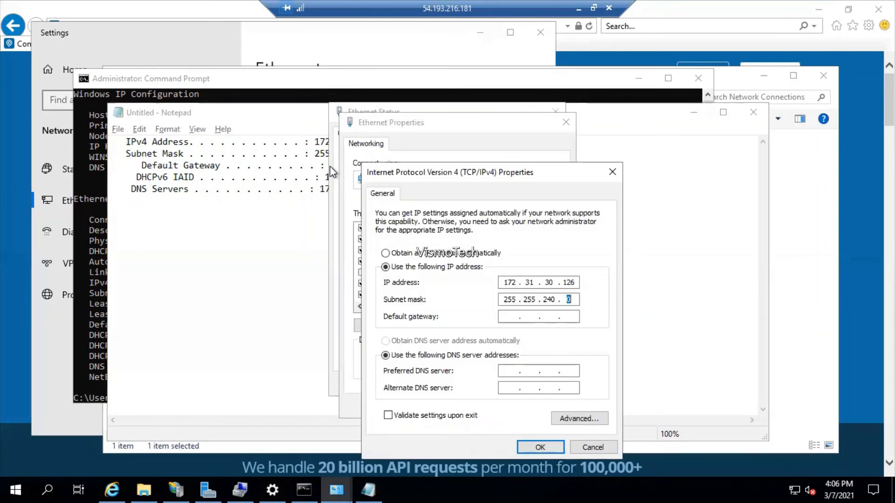
pyautogui.click(503, 315)
pyautogui.hotkey('ctrl', 'v')
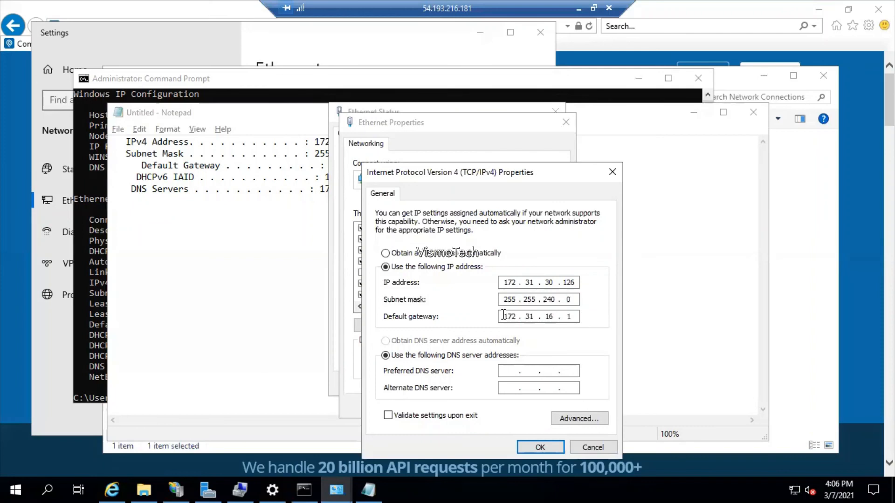
pyautogui.press('Tab')
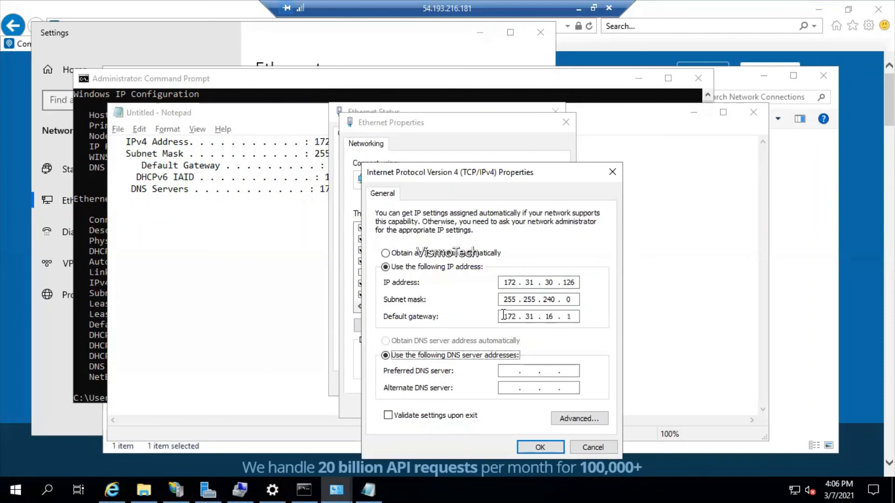
pyautogui.press('Tab')
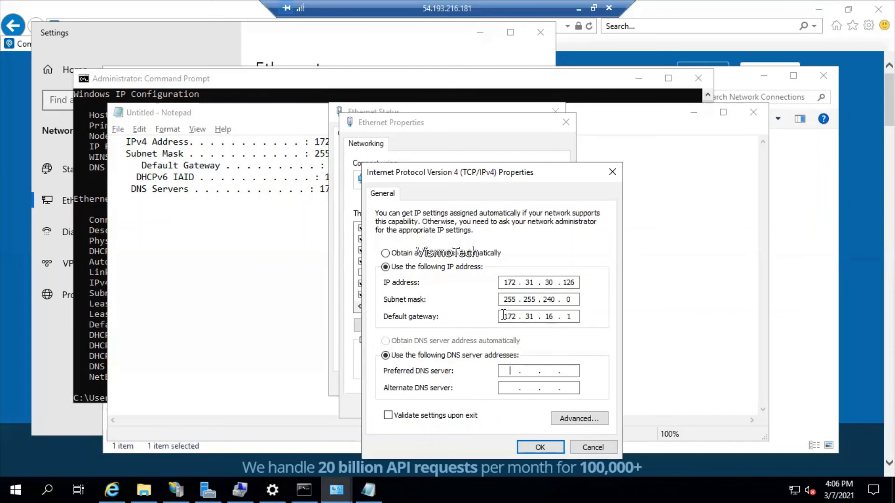
# Step: Copy 172.31.0.2 from the notes into the preferred DNS server field
pyautogui.click(235, 251)
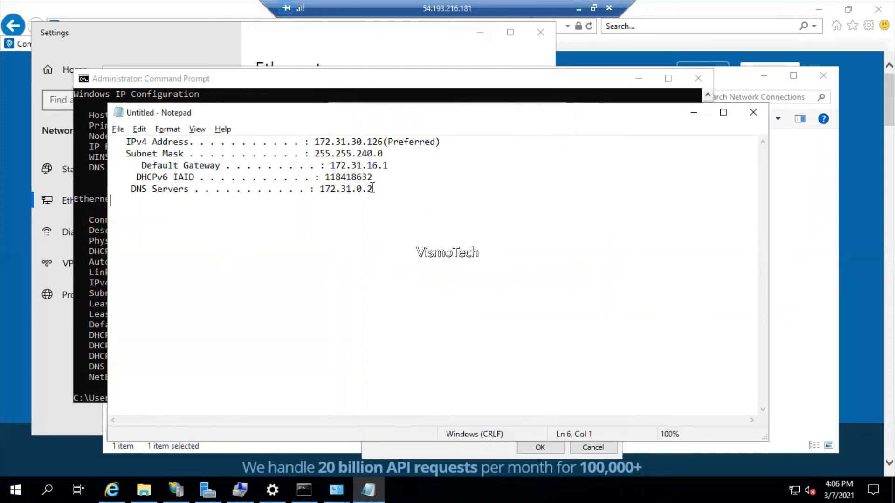
pyautogui.moveTo(373, 188); pyautogui.dragTo(321, 189)
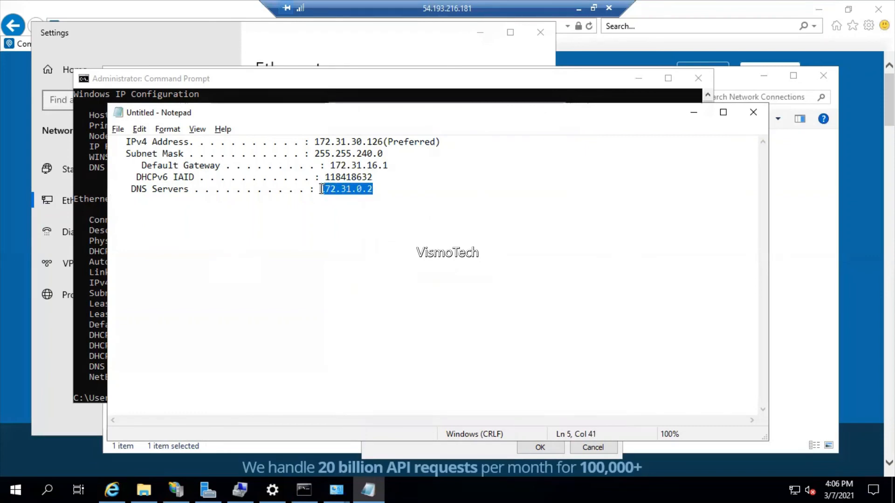
pyautogui.hotkey('alt', 'Tab')
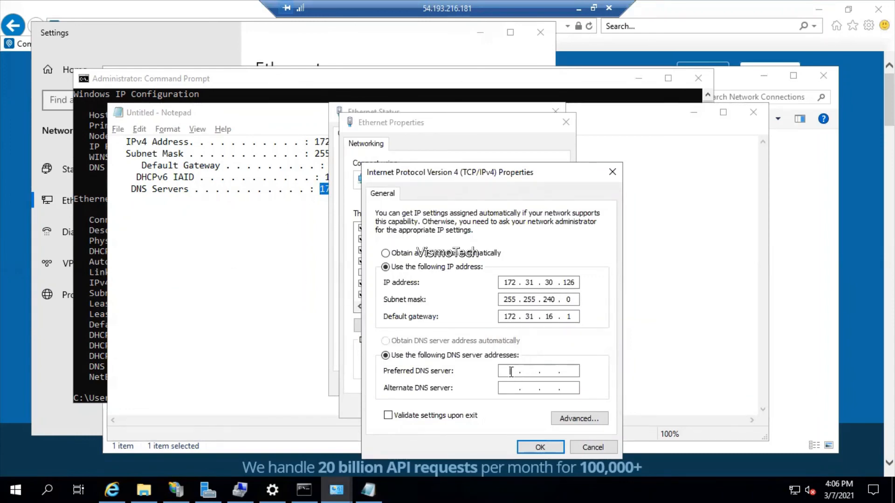
pyautogui.write('172.31.0.2')
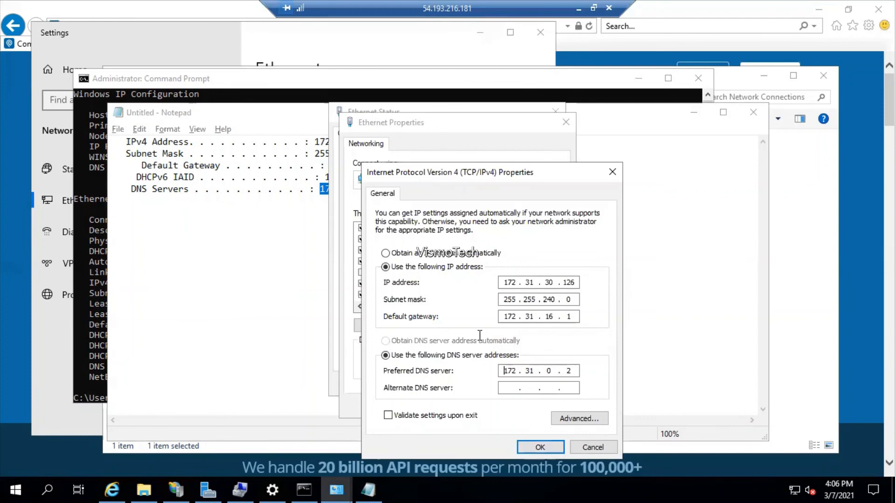
# Step: Confirm the IPv4 Properties and Ethernet Properties changes with OK
pyautogui.click(536, 447)
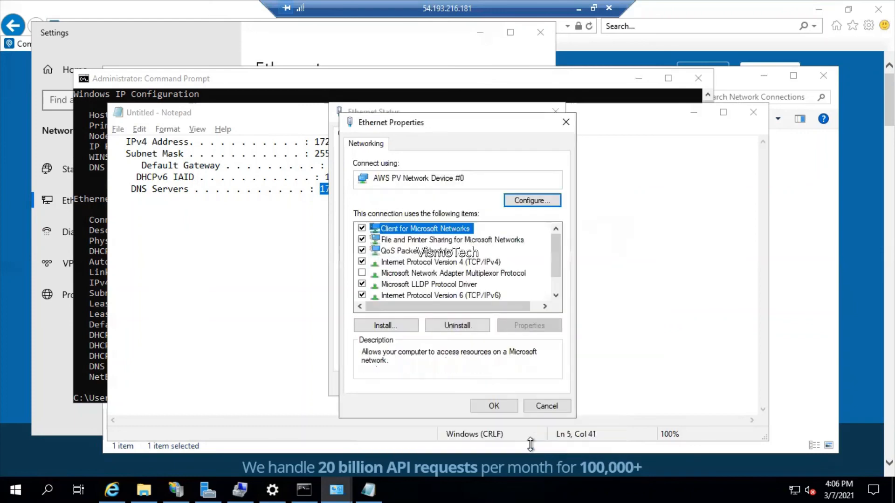
pyautogui.click(498, 409)
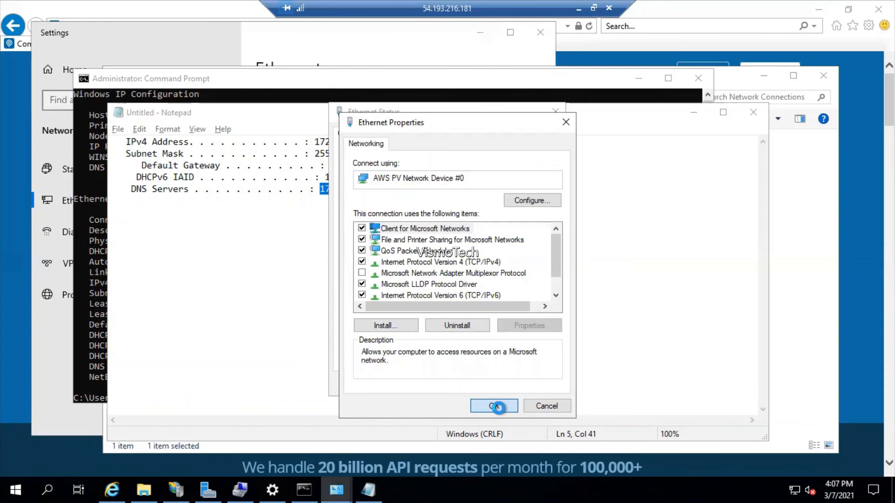
pyautogui.click(497, 406)
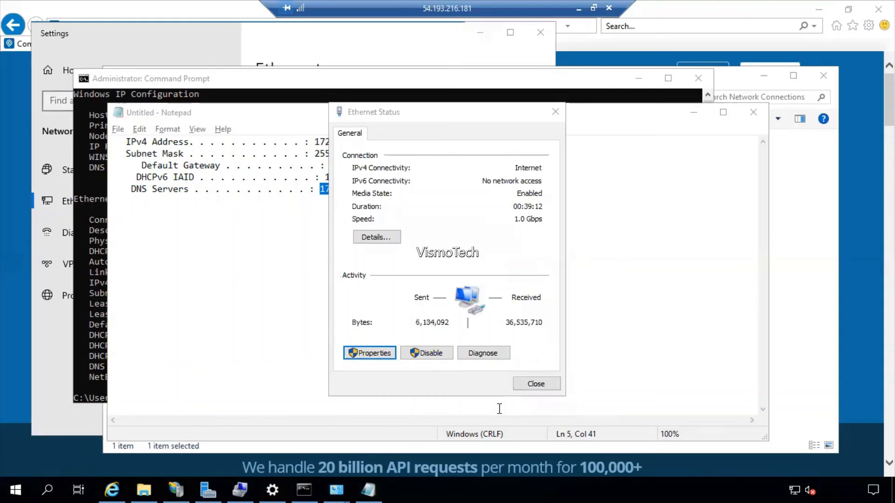
# Step: Check the connection details to verify 172.31.30.126 with DNS 172.31.0.2 took effect
pyautogui.click(394, 243)
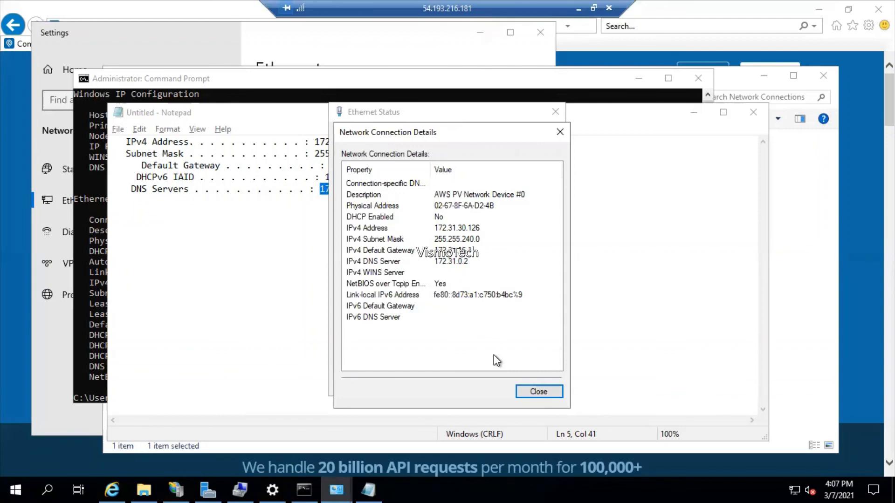
pyautogui.click(525, 396)
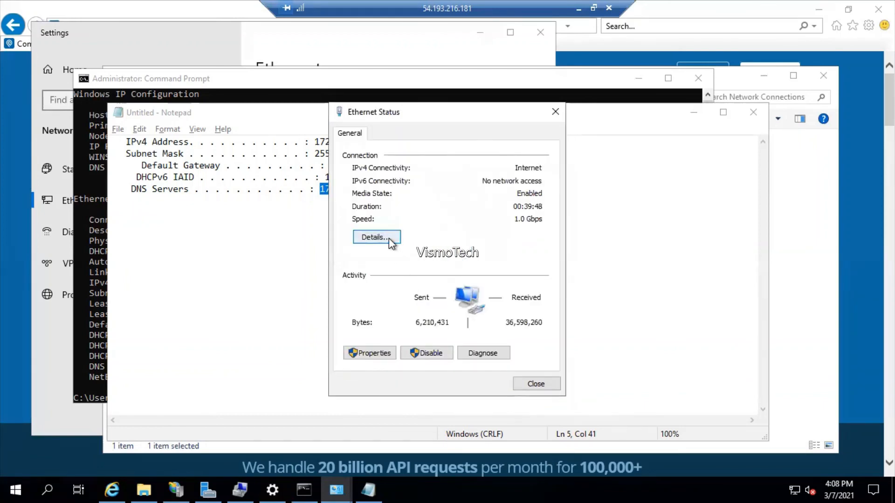
pyautogui.click(389, 237)
pyautogui.click(538, 394)
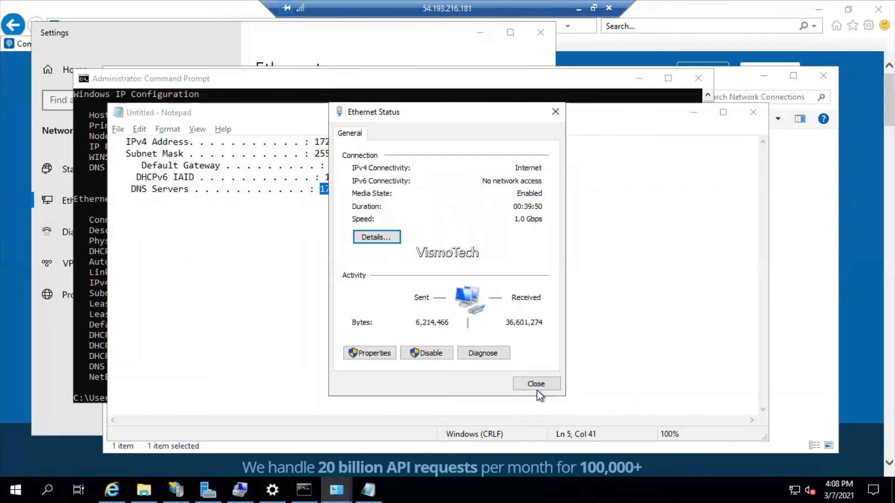
# Step: Reopen the Ethernet adapter's Internet Protocol Version 4 (TCP/IPv4) properties to view the saved static settings
pyautogui.click(378, 355)
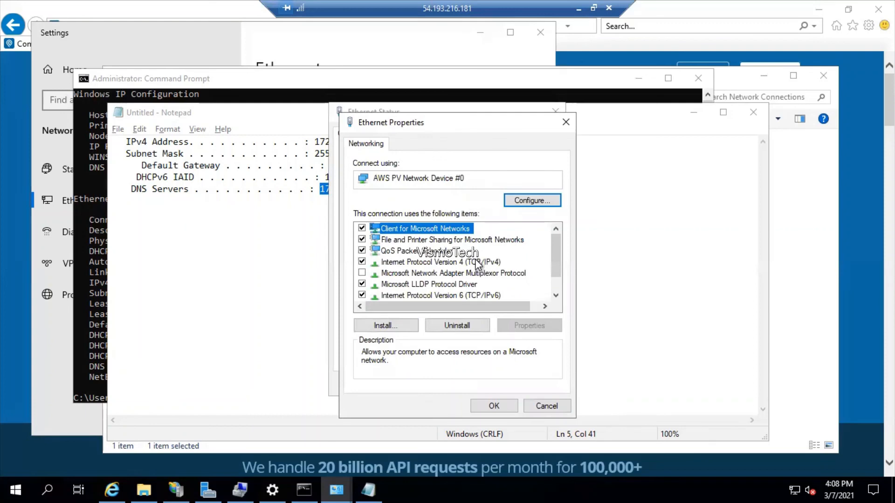
pyautogui.doubleClick(477, 263)
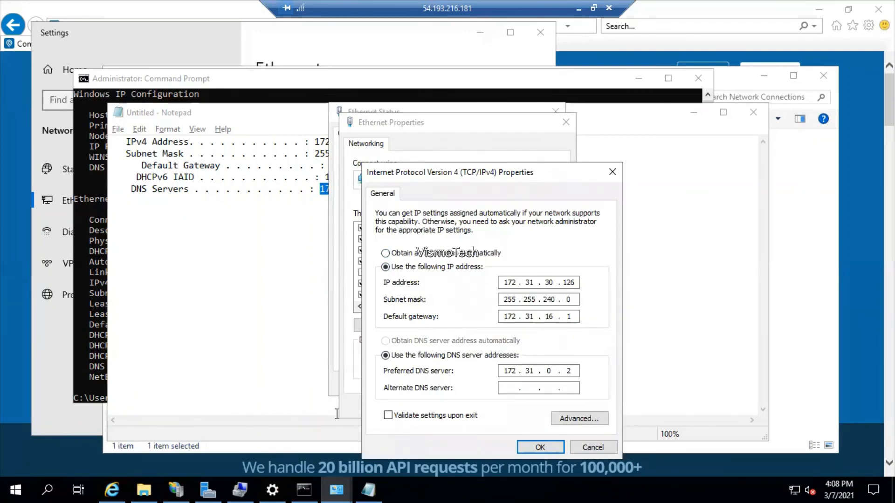
pyautogui.click(717, 216)
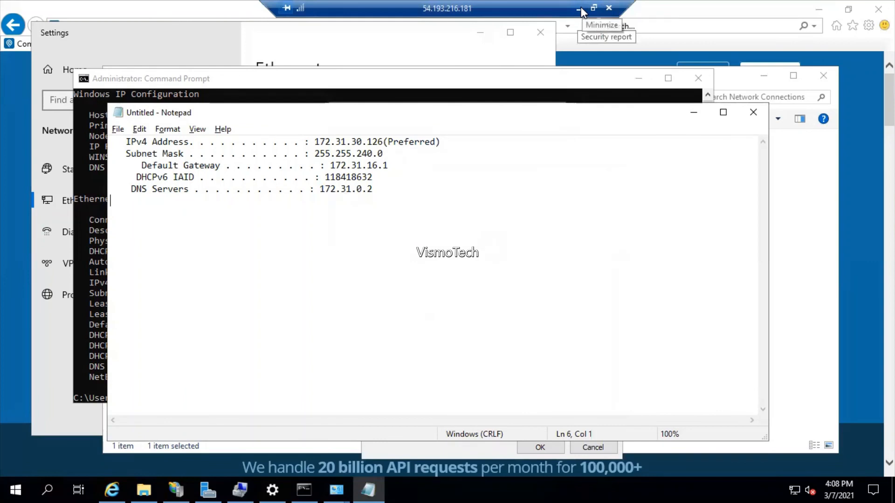
pyautogui.click(334, 480)
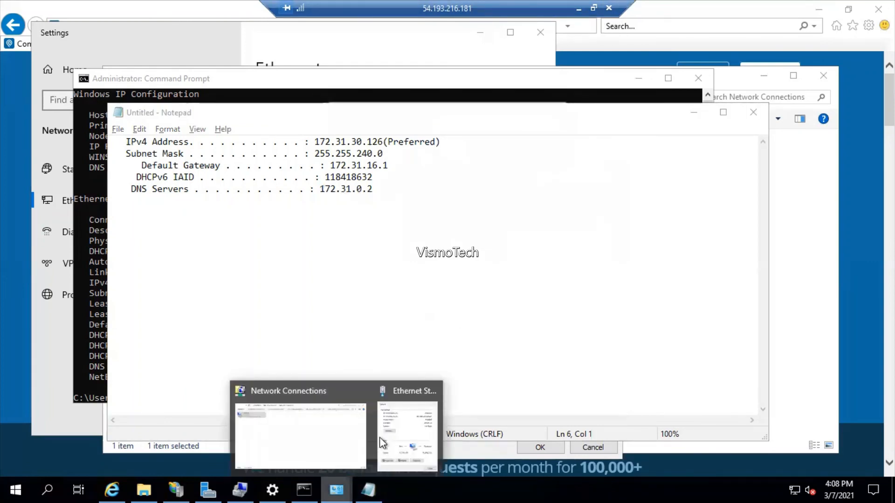
pyautogui.click(402, 433)
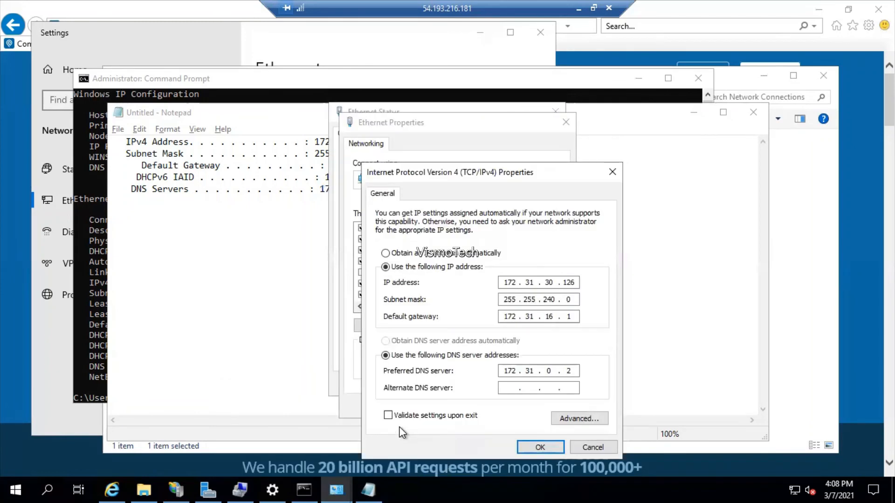
# Step: Open the Add IP address form under Advanced TCP/IP Settings, then go to the local desktop
pyautogui.click(561, 421)
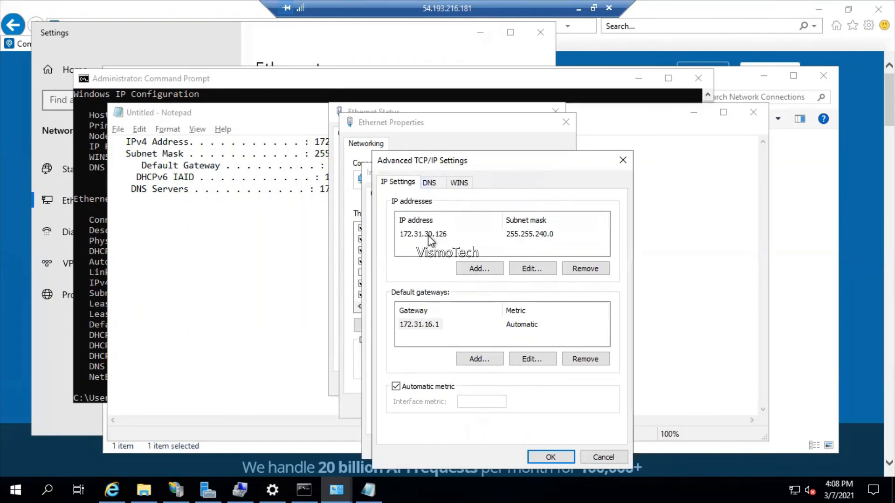
pyautogui.click(477, 269)
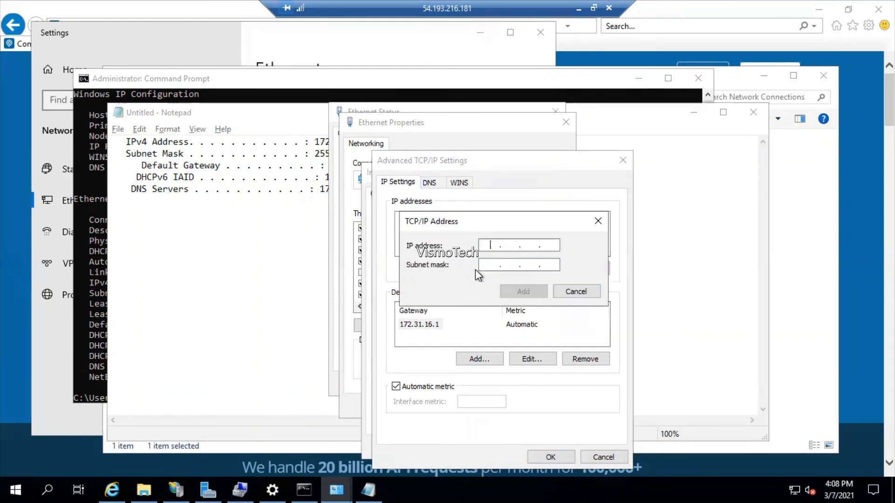
pyautogui.click(578, 8)
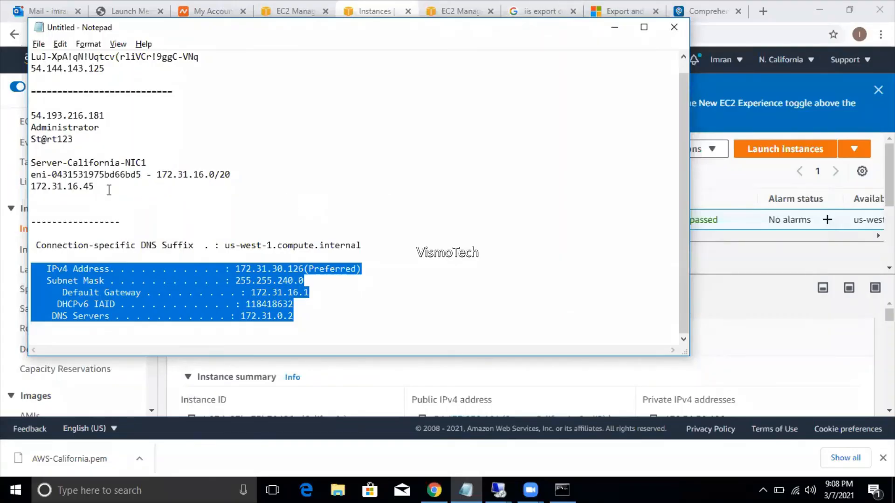
# Step: Go from the EC2 instances list to the California instance's Manage IP addresses page
pyautogui.moveTo(94, 186); pyautogui.dragTo(34, 189)
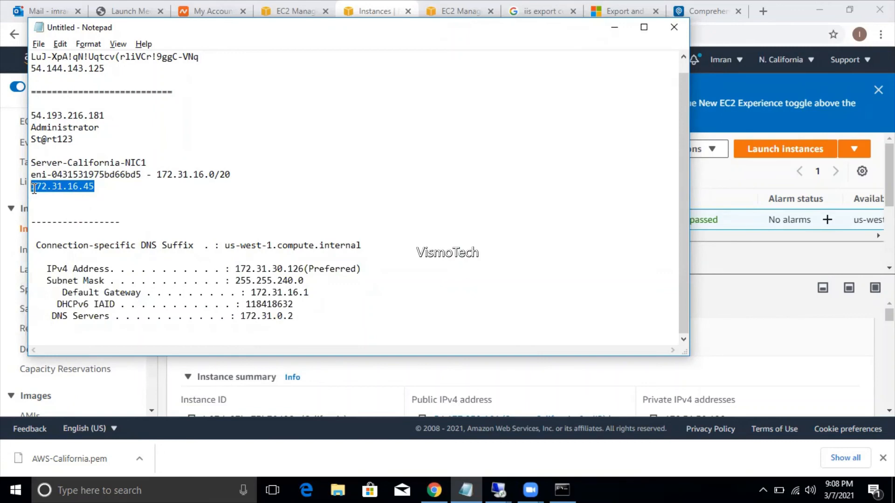
pyautogui.click(614, 27)
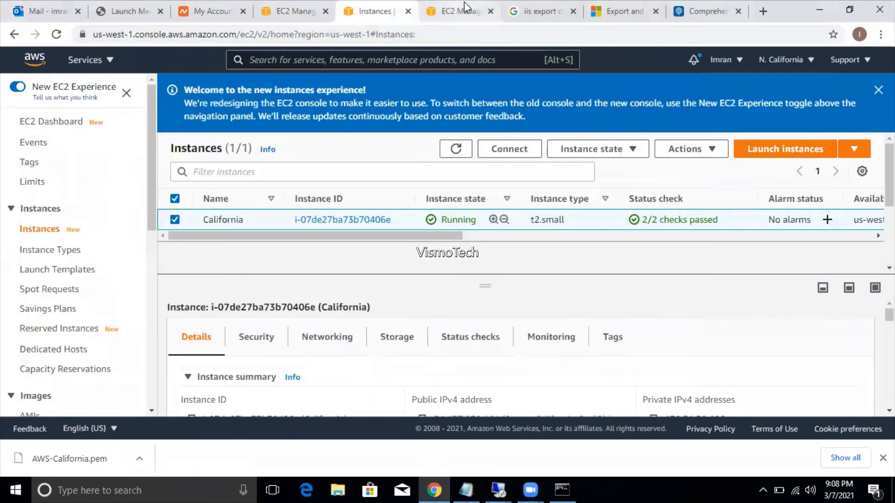
pyautogui.click(464, 7)
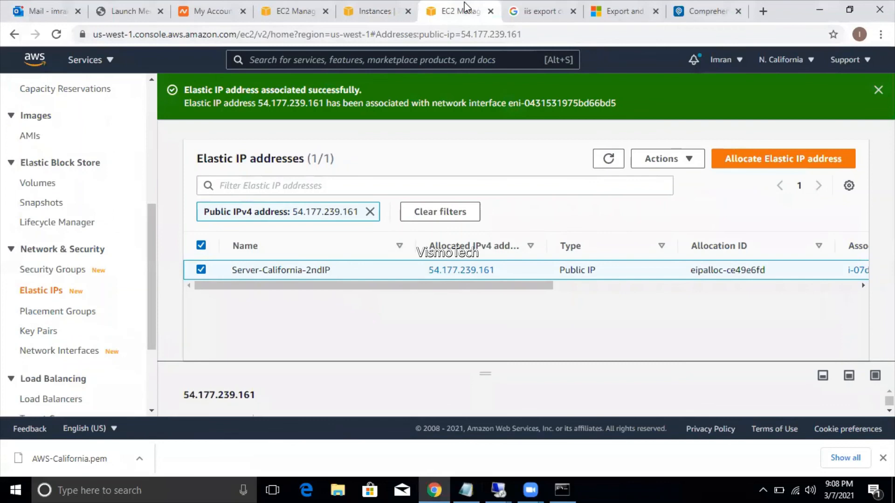
pyautogui.click(373, 10)
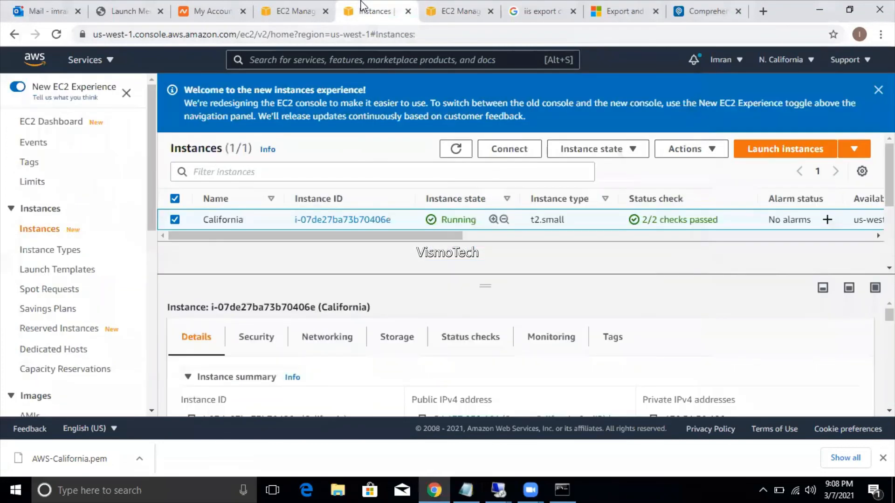
pyautogui.rightClick(219, 217)
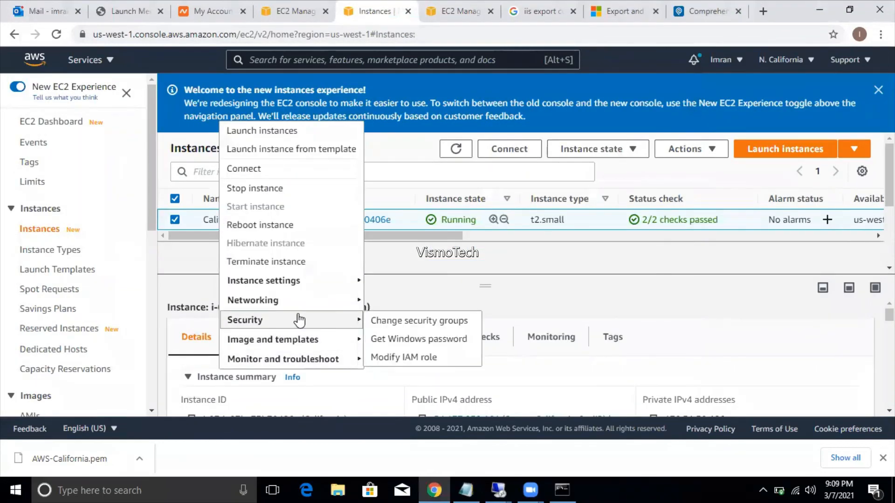
pyautogui.moveTo(310, 341)
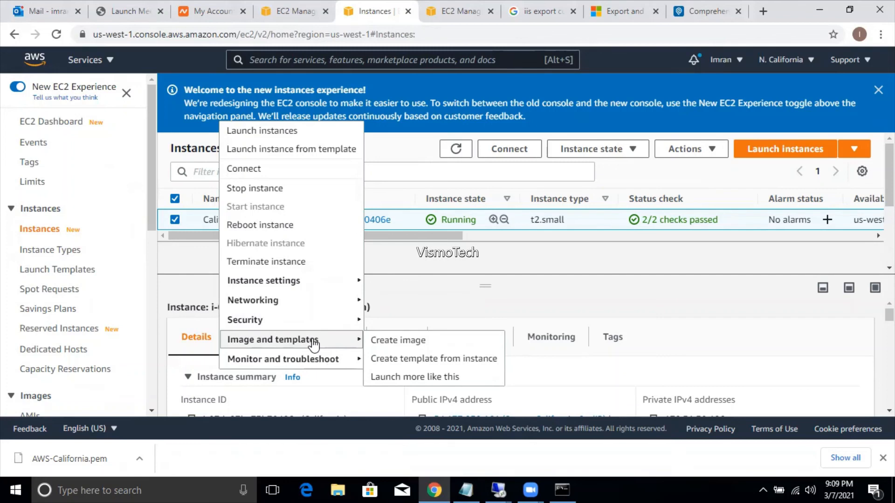
pyautogui.moveTo(329, 301)
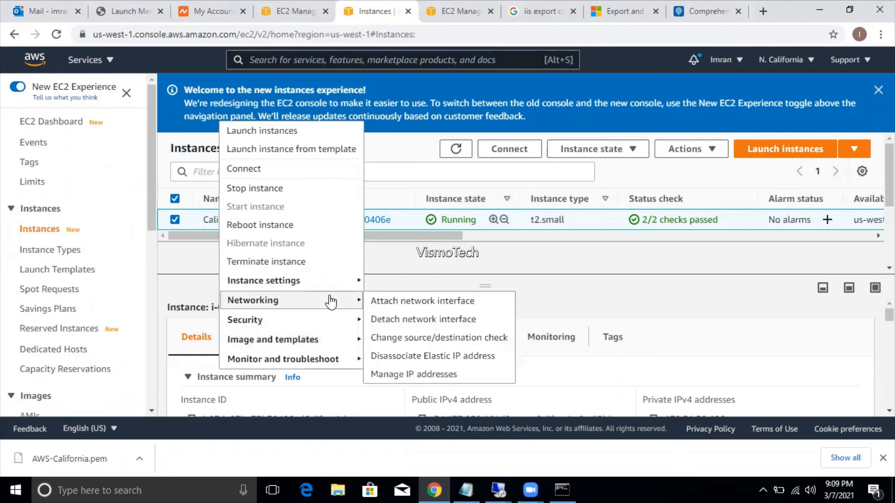
pyautogui.click(406, 379)
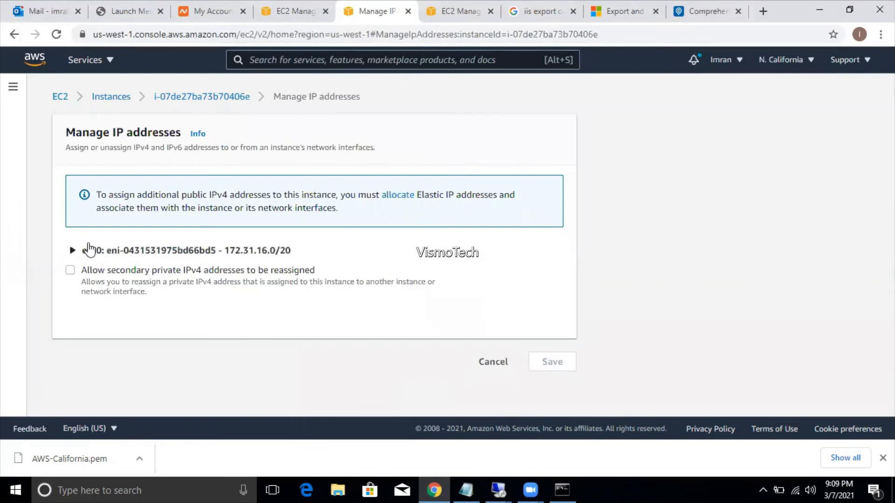
# Step: Expand eth0, select the secondary private IP 172.31.16.45, and return to Remote Desktop
pyautogui.click(73, 251)
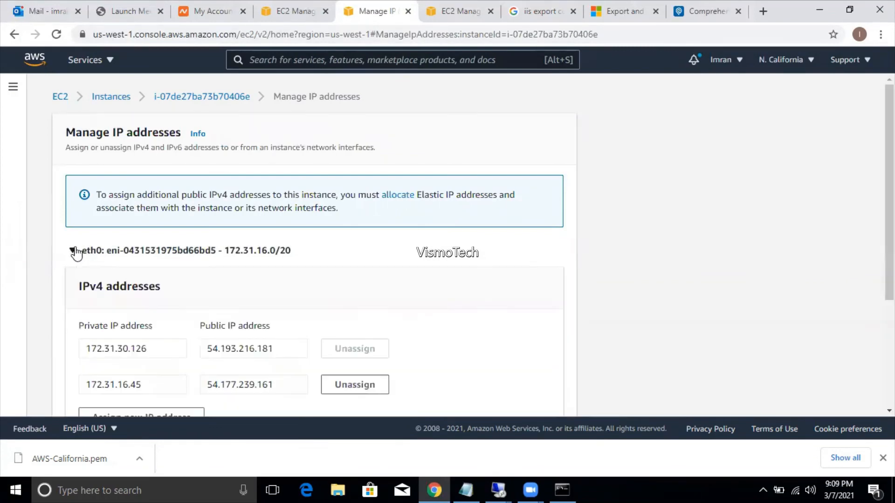
pyautogui.click(169, 386)
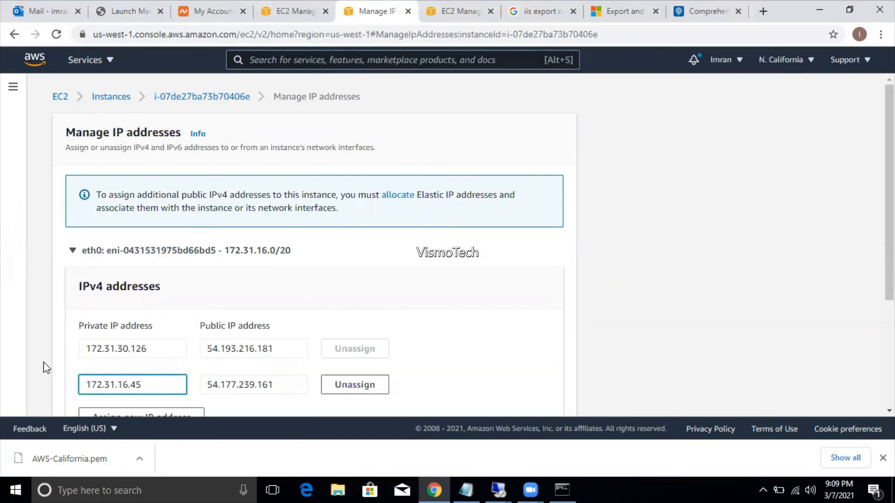
pyautogui.moveTo(153, 385); pyautogui.dragTo(89, 381)
pyautogui.hotkey('ctrl', 'c')
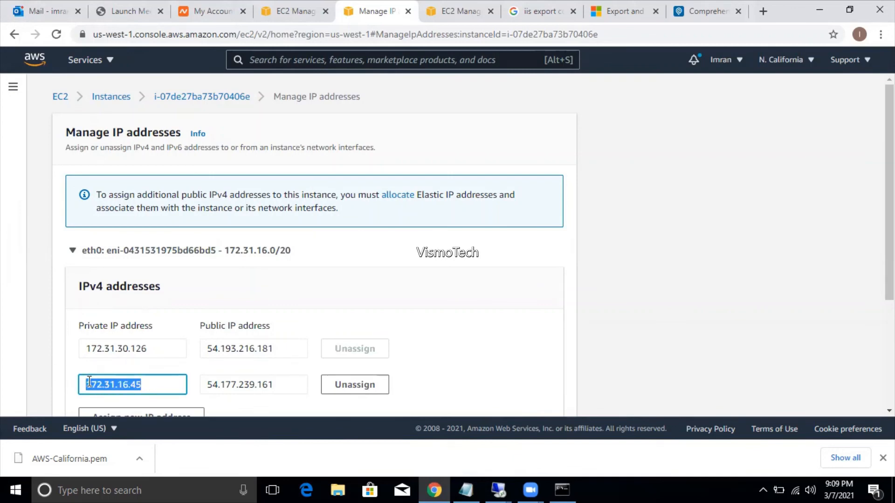
pyautogui.click(499, 489)
pyautogui.click(542, 452)
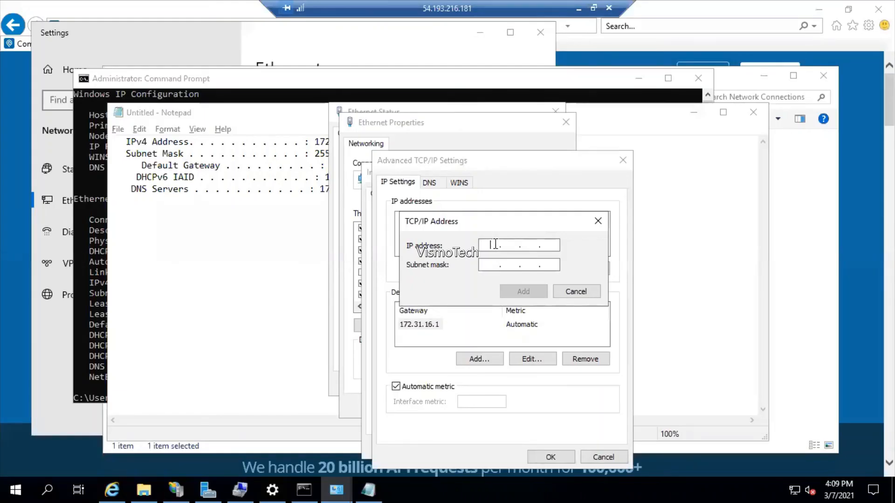
# Step: Enter IP address 172.31.16.45 with subnet mask 255.255.240.0 copied from the notes
pyautogui.hotkey('ctrl', 'v')
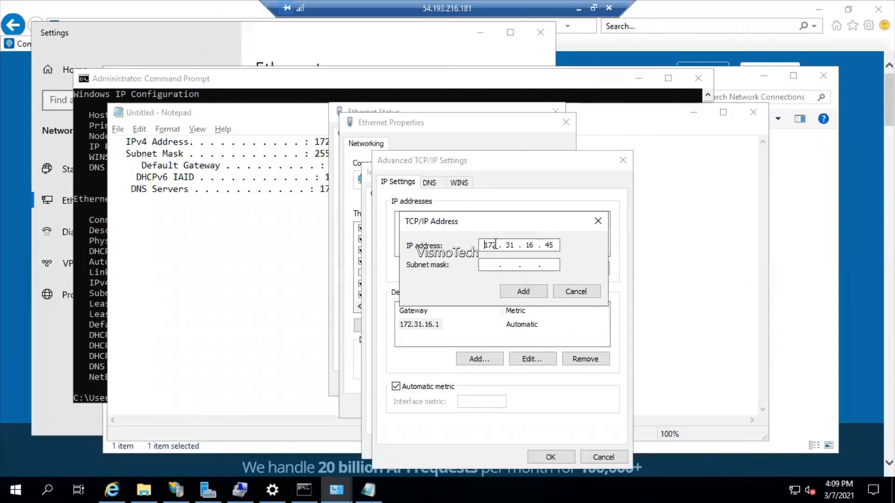
pyautogui.press('Tab')
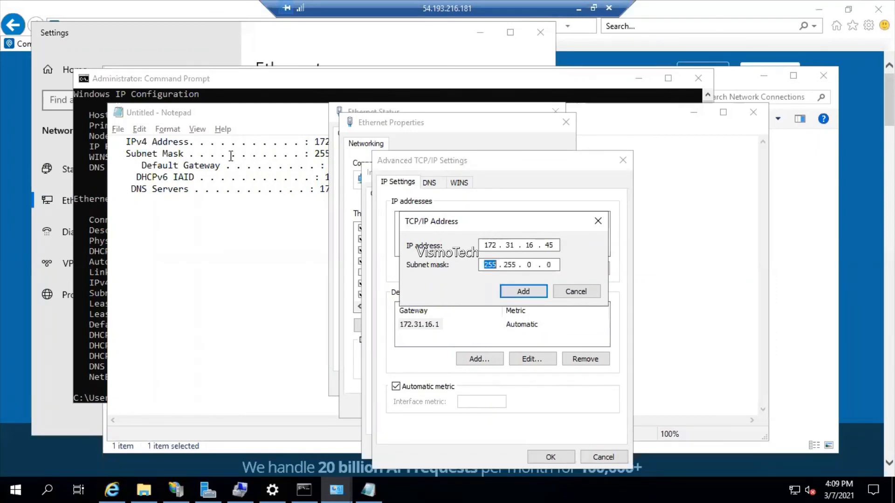
pyautogui.click(220, 201)
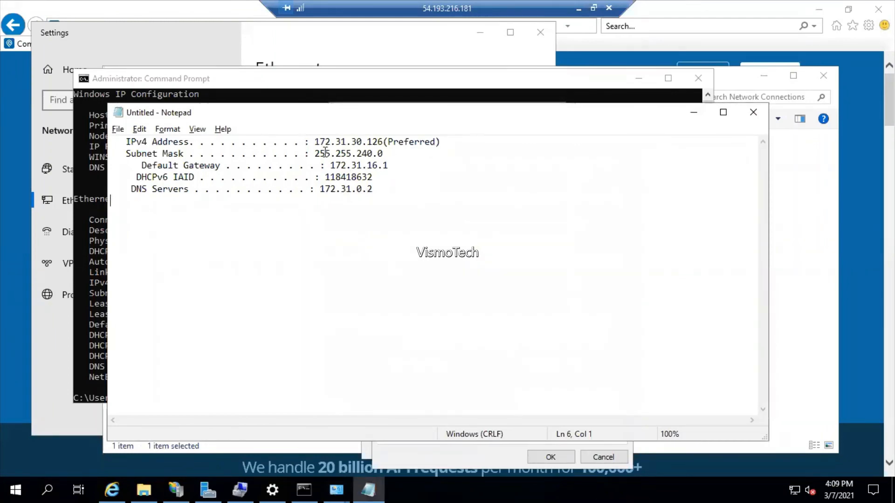
pyautogui.moveTo(315, 154); pyautogui.dragTo(387, 155)
pyautogui.hotkey('ctrl', 'c')
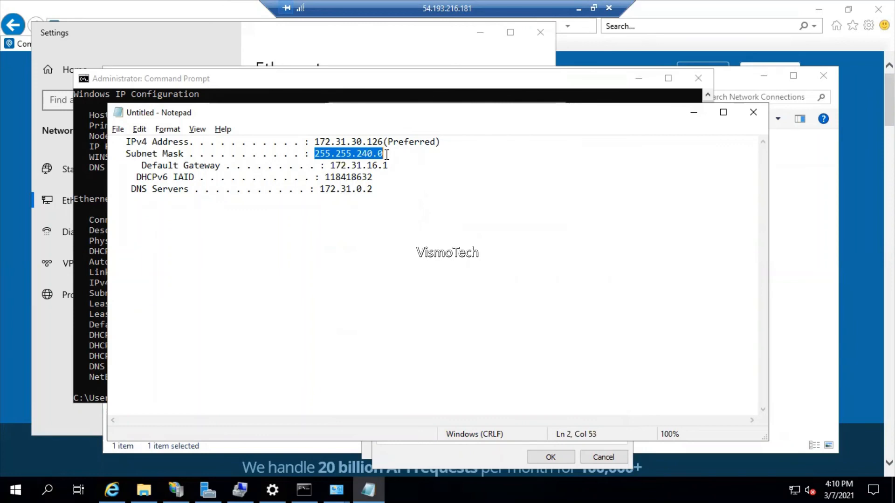
pyautogui.click(331, 482)
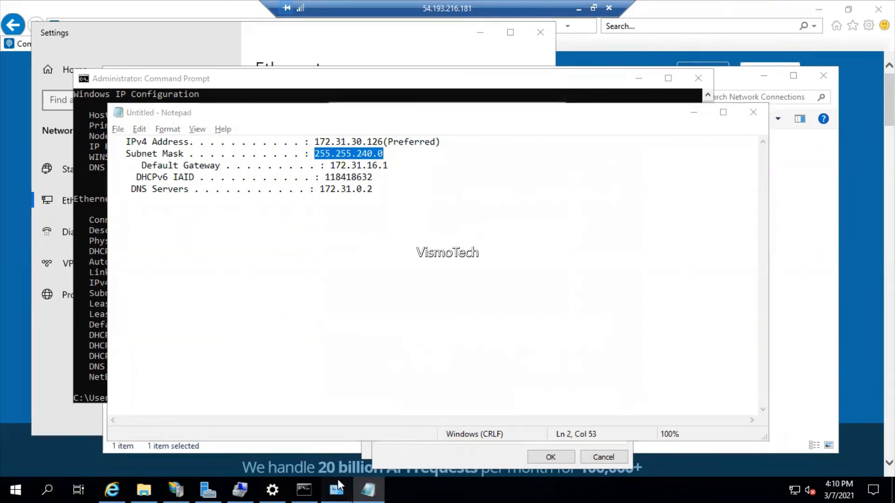
pyautogui.moveTo(337, 485)
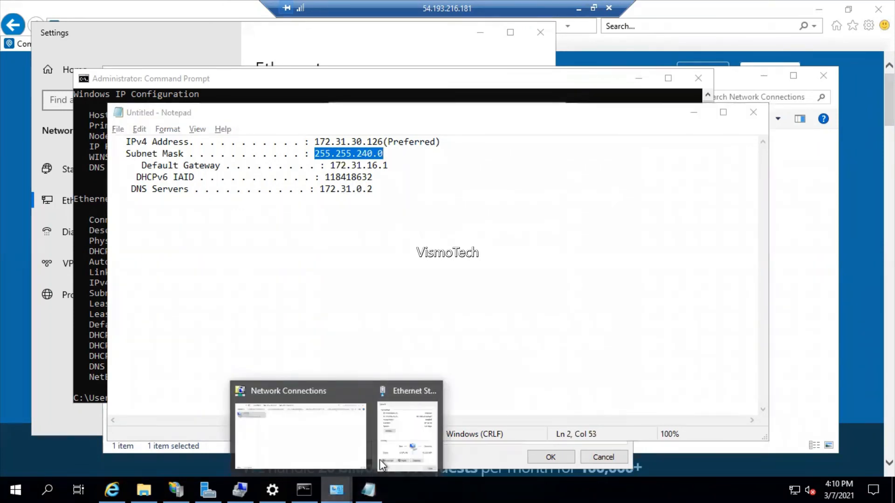
pyautogui.click(400, 433)
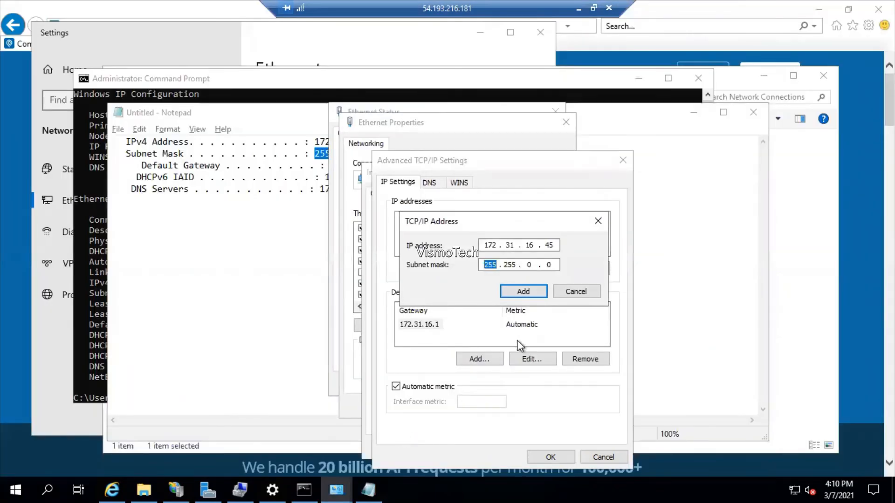
pyautogui.hotkey('ctrl', 'v')
# Step: Add the address, then OK through Advanced TCP/IP, IPv4 and Ethernet Properties
pyautogui.click(520, 292)
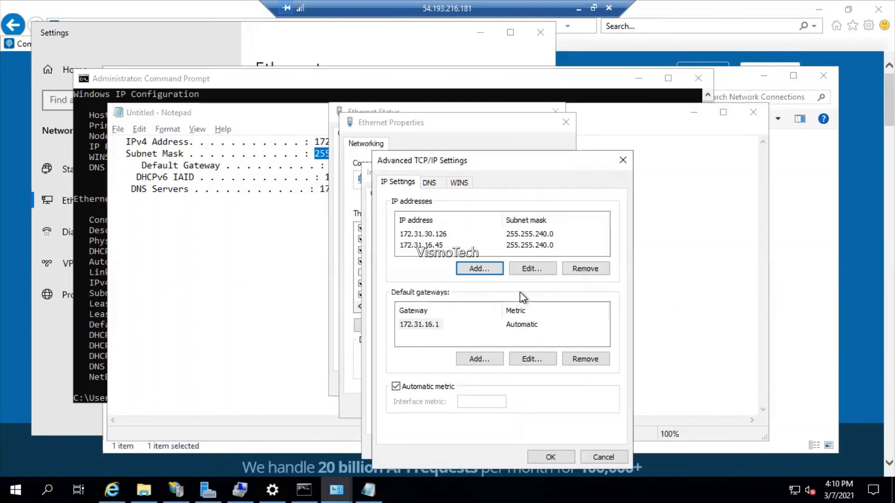
pyautogui.click(560, 457)
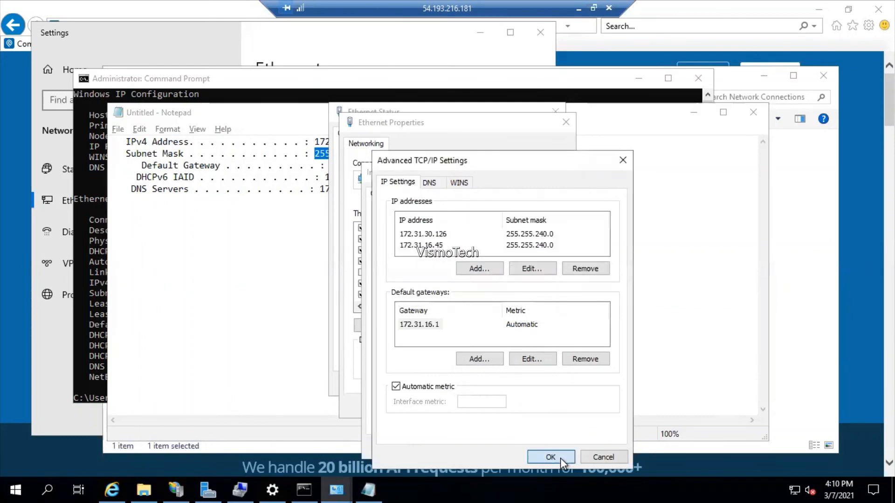
pyautogui.click(543, 448)
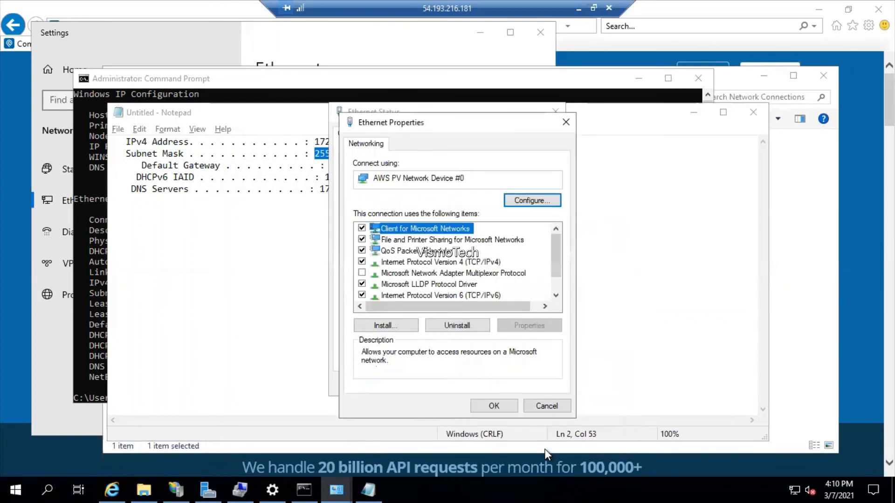
pyautogui.click(494, 407)
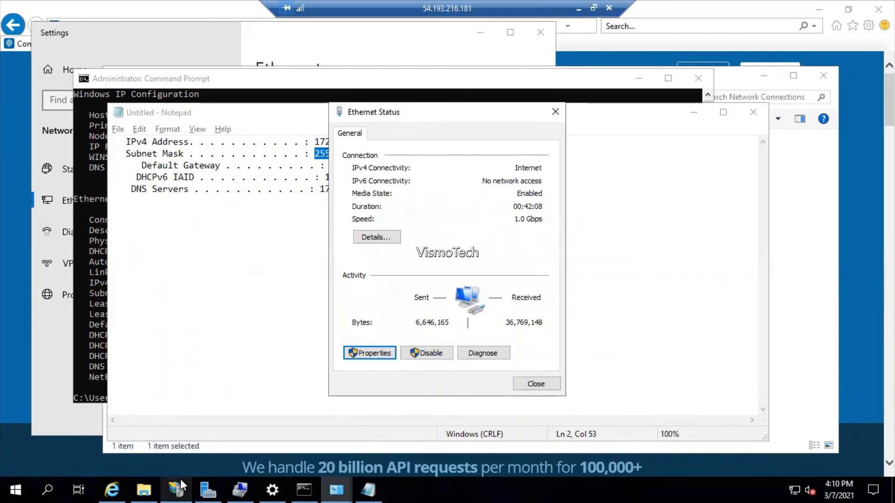
pyautogui.moveTo(182, 486)
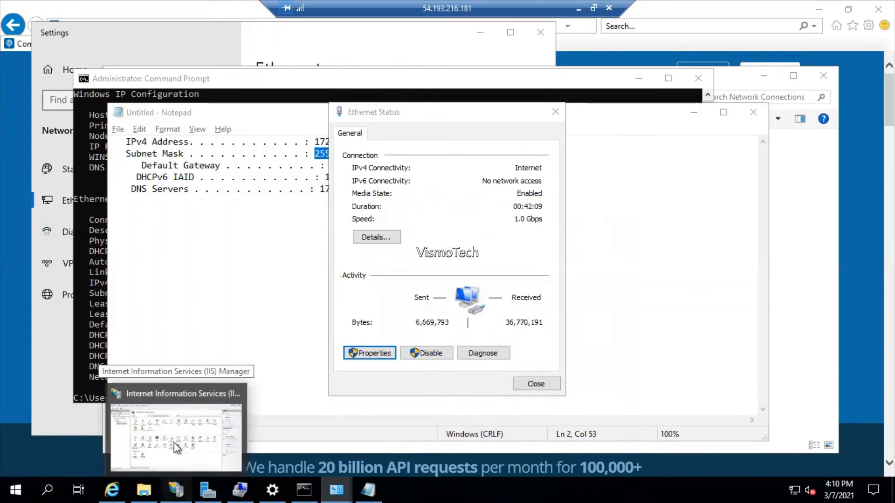
# Step: Confirm 172.31.16.45 appears in the IP address list for a new binding and the http binding on vismotech.com
pyautogui.click(174, 424)
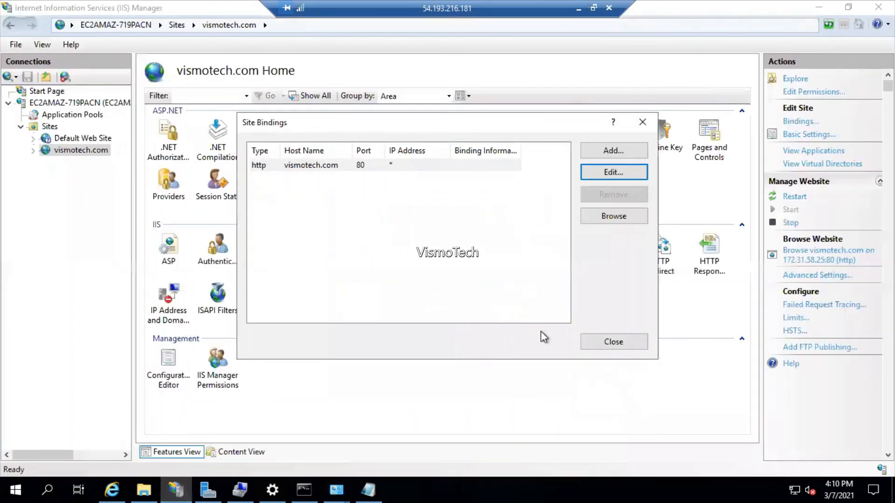
pyautogui.click(601, 154)
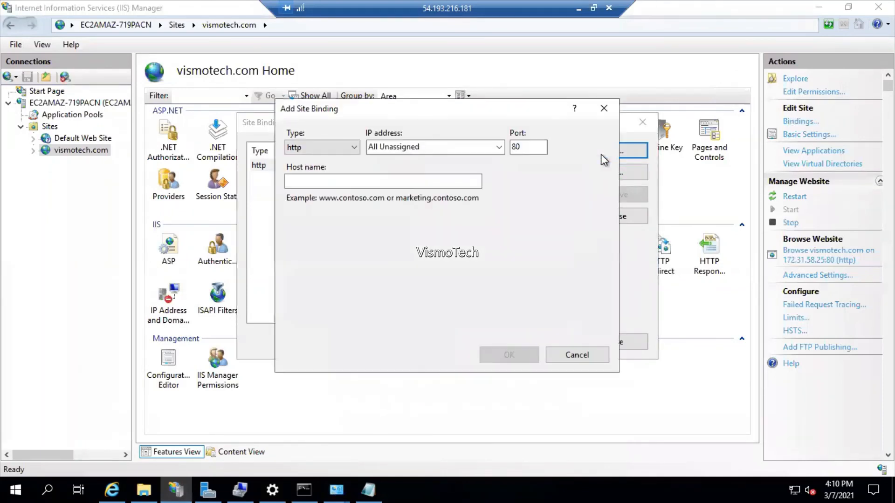
pyautogui.click(500, 147)
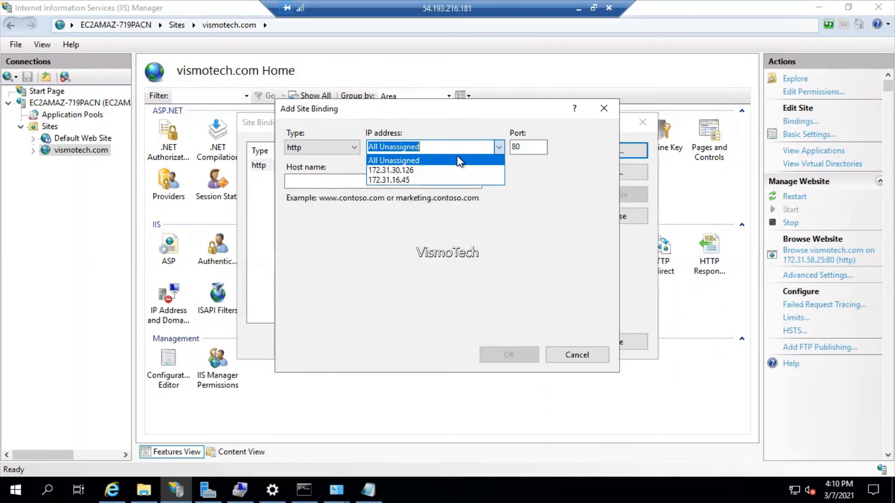
pyautogui.click(415, 161)
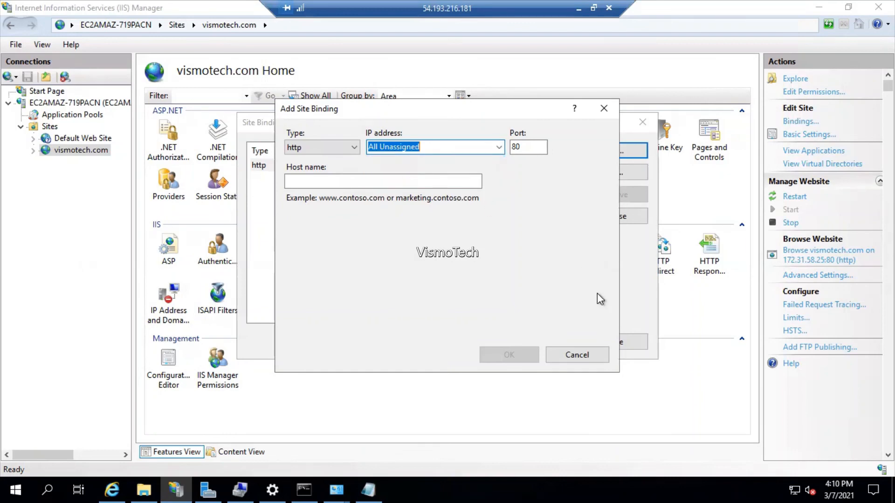
pyautogui.click(584, 352)
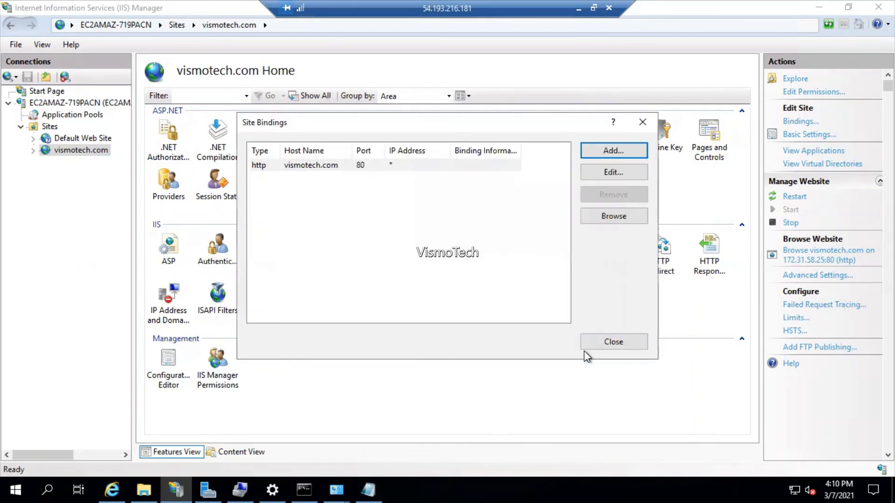
pyautogui.doubleClick(397, 168)
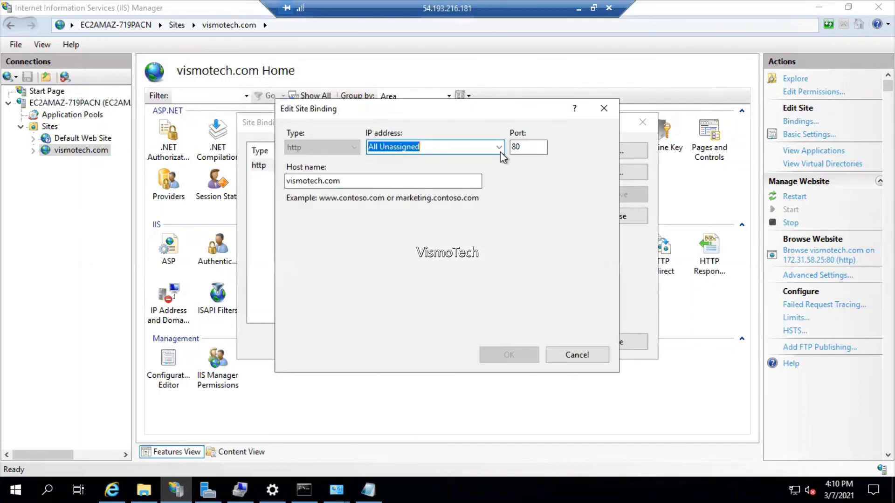
pyautogui.click(499, 151)
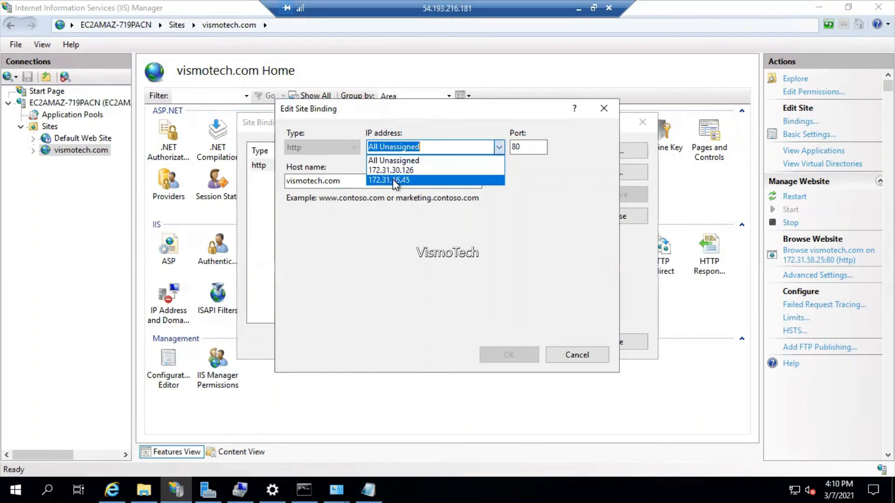
# Step: Return to the AWS Manage IP addresses page and select the public IP 54.177.239.161
pyautogui.click(576, 8)
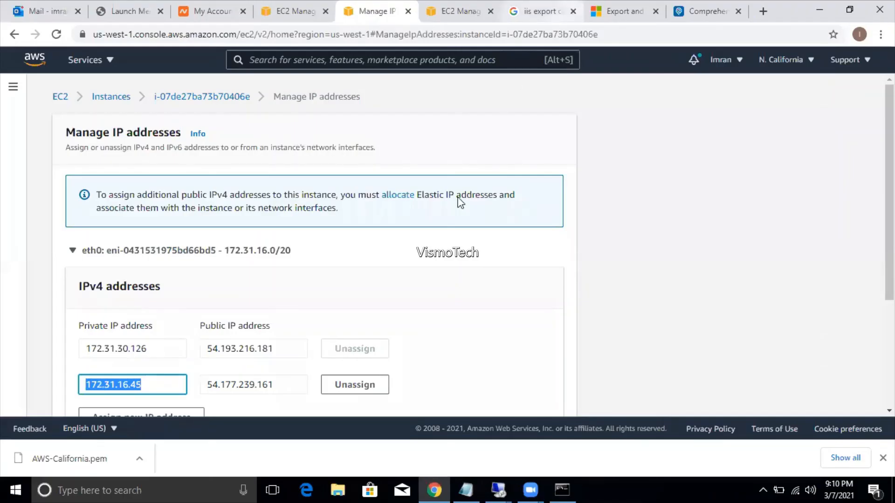
pyautogui.click(275, 382)
pyautogui.moveTo(275, 382); pyautogui.dragTo(173, 389)
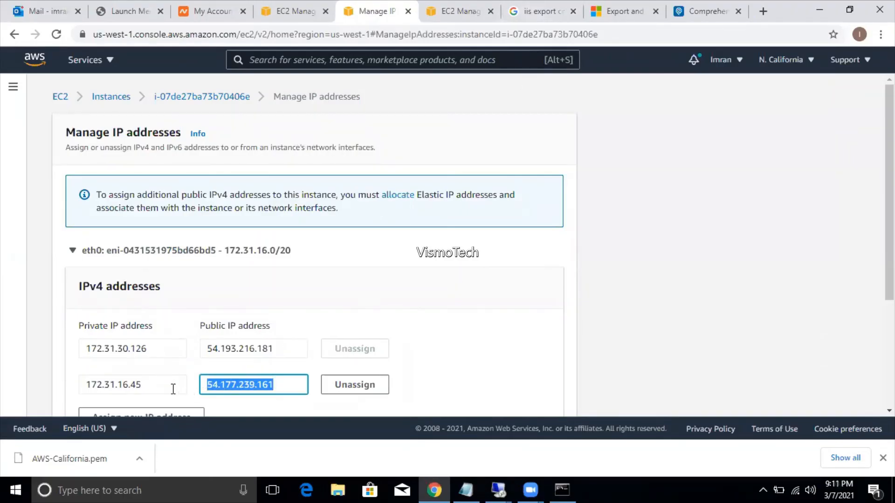